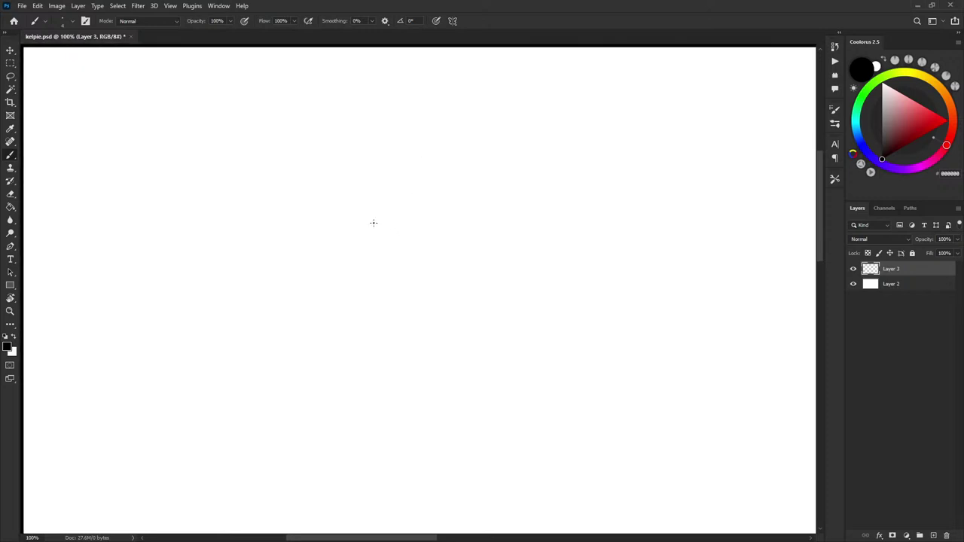
mouse_move(306, 233)
left_mouse_down()
mouse_move(355, 236)
mouse_move(375, 252)
mouse_move(394, 226)
left_mouse_up()
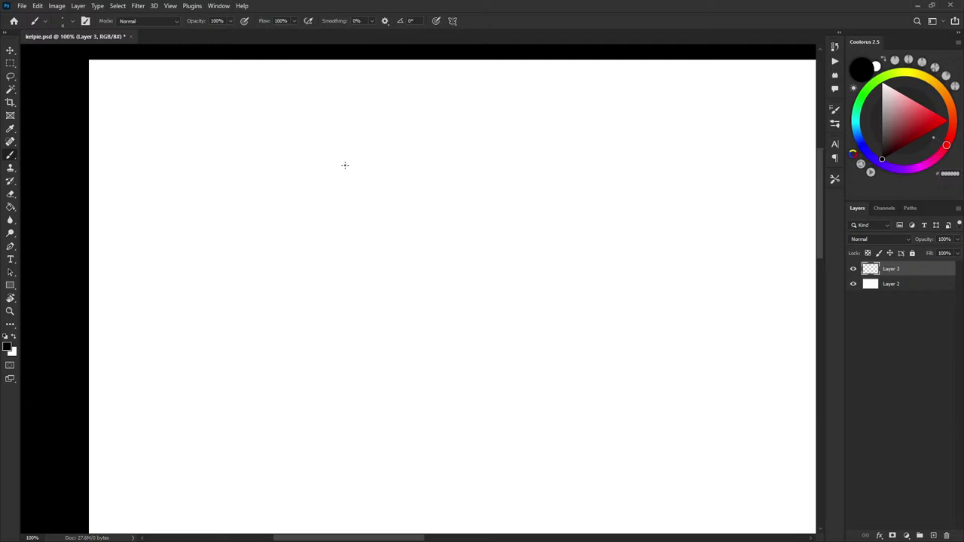
left_click_drag(322, 121, 350, 124)
left_click_drag(385, 198, 372, 173)
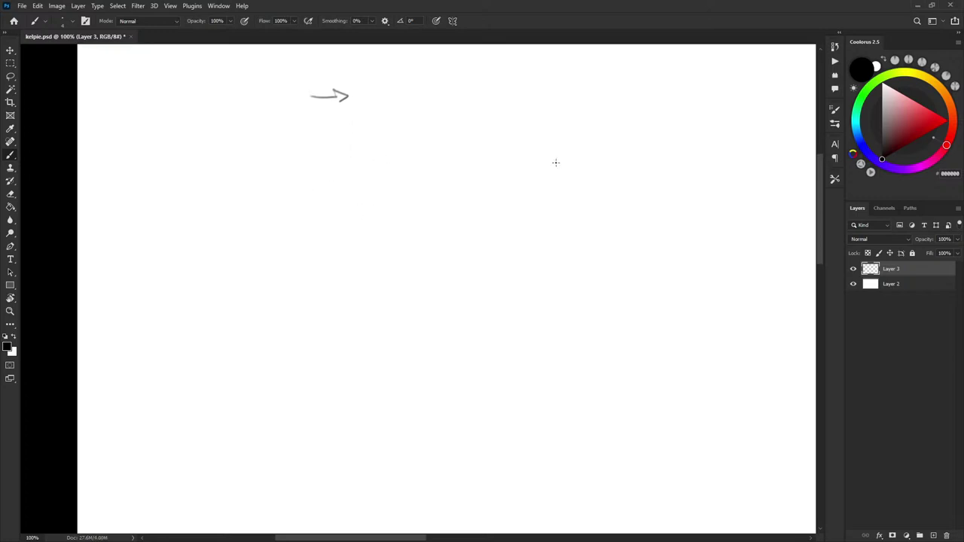
mouse_move(511, 130)
left_mouse_down()
mouse_move(561, 207)
mouse_move(572, 227)
left_mouse_up()
key("ctrl+z")
key("Delete")
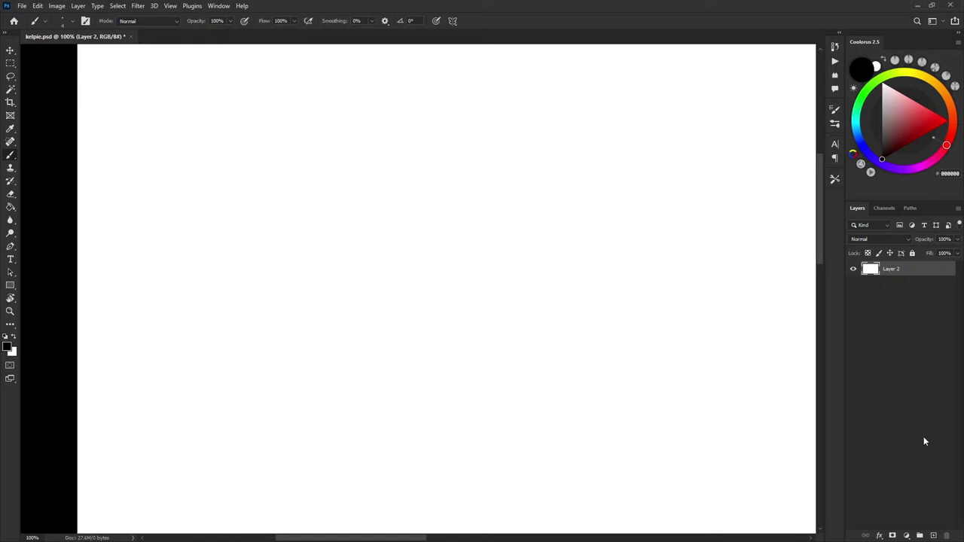
left_click(934, 536)
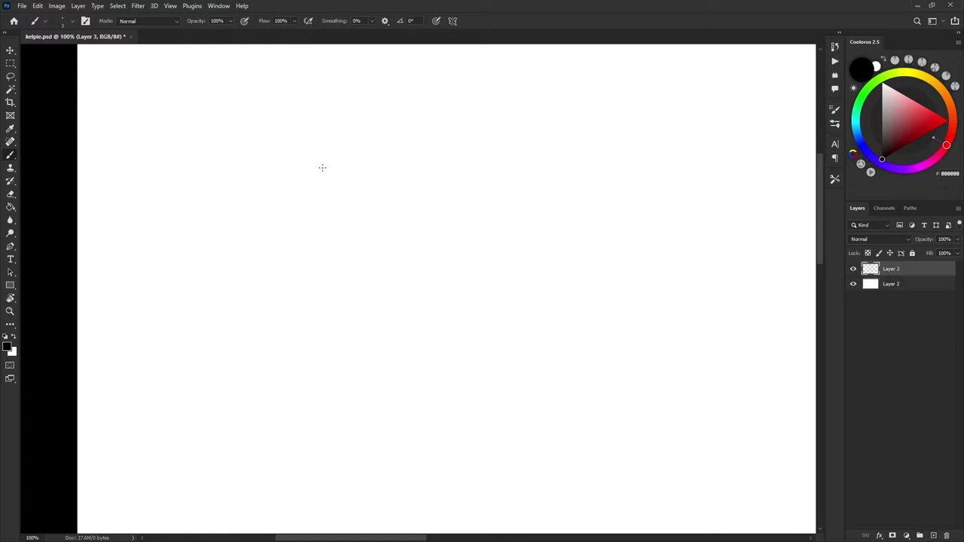
left_click_drag(306, 156, 366, 249)
key("ctrl+z")
mouse_move(311, 163)
left_mouse_down()
mouse_move(368, 244)
mouse_move(379, 244)
left_mouse_up()
key("ctrl+z")
Sketch the creature's curved neck and the start of its chest with light strokes in the canvas's upper-left area
mouse_move(265, 184)
left_mouse_down()
mouse_move(296, 160)
mouse_move(269, 172)
mouse_move(301, 137)
mouse_move(347, 143)
left_mouse_up()
mouse_move(306, 169)
left_mouse_down()
mouse_move(301, 199)
mouse_move(302, 173)
mouse_move(284, 198)
mouse_move(265, 181)
mouse_move(295, 239)
mouse_move(266, 194)
mouse_move(325, 226)
mouse_move(314, 244)
mouse_move(266, 219)
mouse_move(289, 201)
mouse_move(297, 230)
left_mouse_up()
left_click_drag(268, 179, 263, 215)
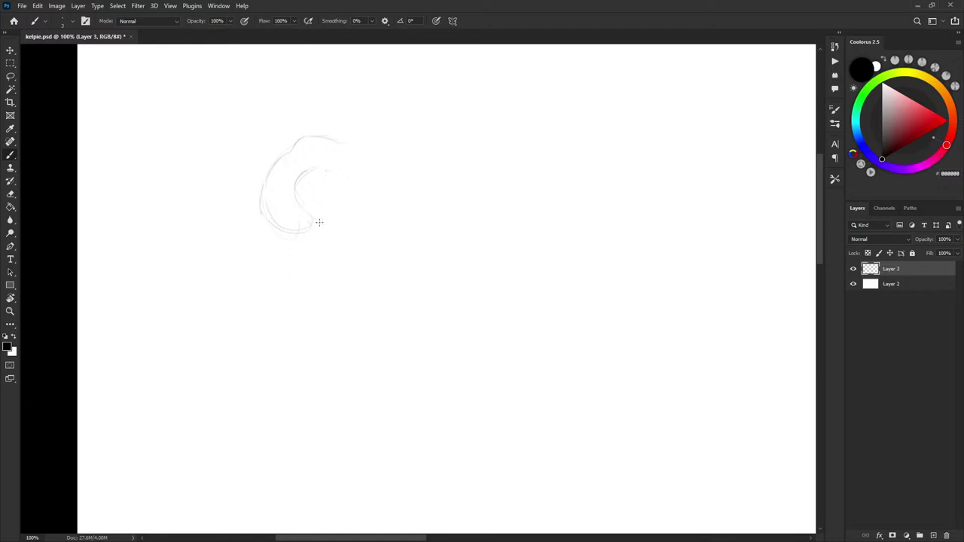
mouse_move(262, 210)
left_mouse_down()
mouse_move(259, 274)
mouse_move(265, 187)
mouse_move(309, 225)
mouse_move(306, 204)
mouse_move(362, 251)
left_mouse_up()
key("ctrl+z")
Sketch a raised head on the neck with open toothed jaws, an eye and a nostril
mouse_move(313, 156)
left_mouse_down()
mouse_move(354, 147)
mouse_move(335, 139)
mouse_move(367, 142)
left_mouse_up()
left_click_drag(309, 170, 358, 174)
key("ctrl+z")
mouse_move(326, 147)
left_mouse_down()
mouse_move(319, 152)
mouse_move(333, 176)
mouse_move(314, 165)
mouse_move(335, 172)
left_mouse_up()
mouse_move(332, 161)
left_mouse_down()
mouse_move(339, 148)
mouse_move(361, 146)
left_mouse_up()
left_click_drag(313, 134, 318, 143)
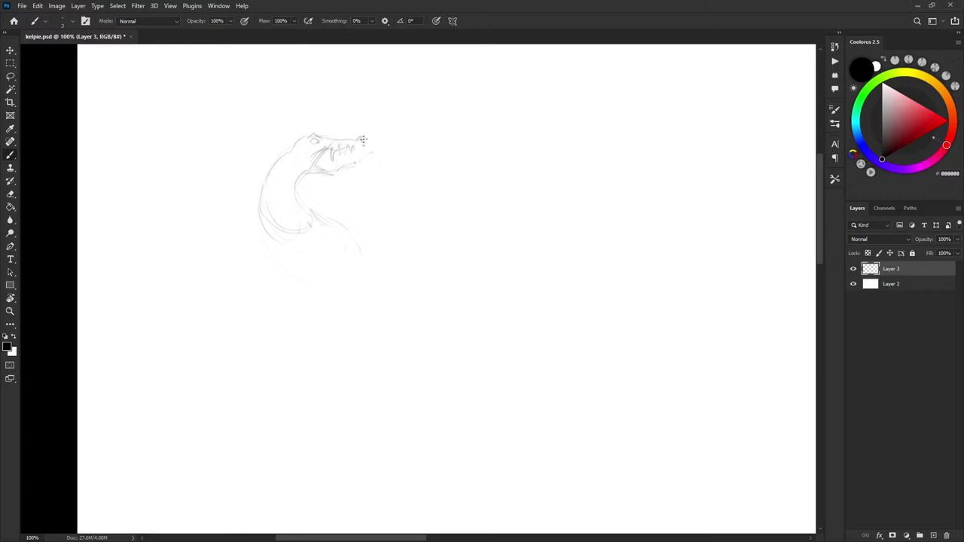
left_click_drag(361, 140, 372, 146)
Touch up the mouth area with white and black, and add pointed ears and darker throat lines
left_click_drag(327, 149, 322, 168)
key("ctrl+z")
key("ctrl+z")
key("x")
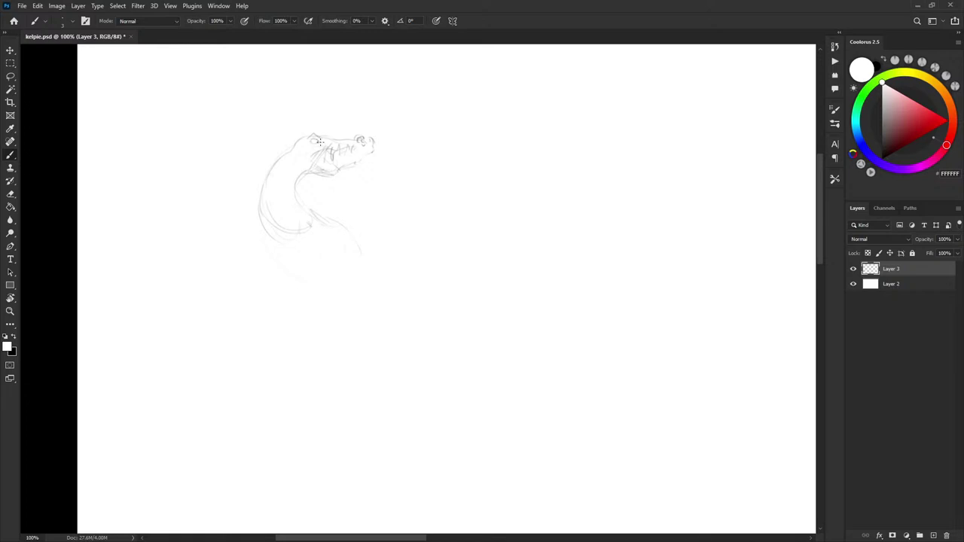
key("x")
mouse_move(328, 146)
left_mouse_down()
mouse_move(323, 163)
mouse_move(328, 149)
mouse_move(293, 138)
mouse_move(304, 113)
mouse_move(307, 134)
mouse_move(308, 123)
mouse_move(309, 134)
mouse_move(329, 128)
mouse_move(292, 143)
mouse_move(286, 211)
mouse_move(329, 209)
left_mouse_up()
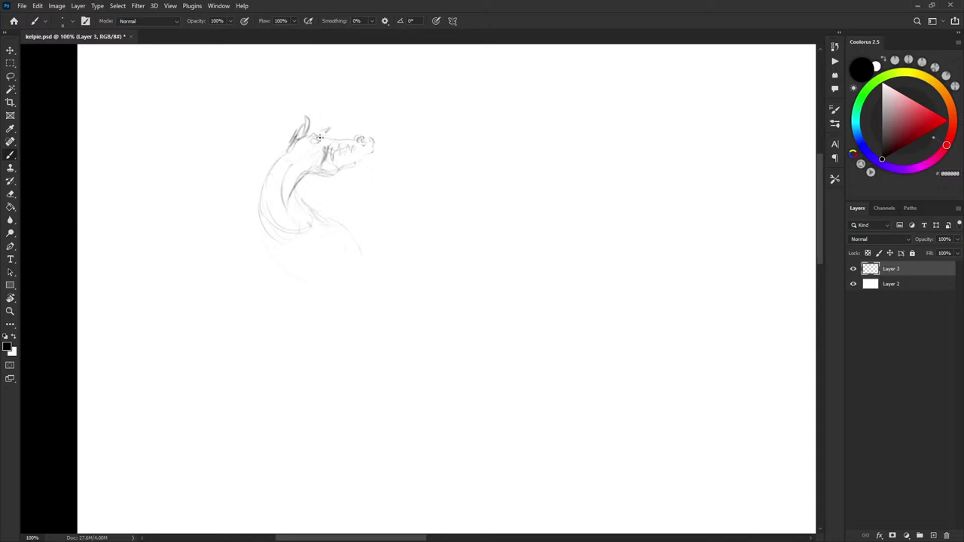
Sketch the base of the neck with a curved line across it and short strokes for the shoulder and chest
mouse_move(300, 175)
left_mouse_down()
mouse_move(300, 162)
mouse_move(320, 170)
mouse_move(299, 190)
mouse_move(324, 227)
left_mouse_up()
mouse_move(264, 225)
left_mouse_down()
mouse_move(288, 260)
mouse_move(332, 245)
left_mouse_up()
left_click_drag(274, 250, 333, 245)
mouse_move(315, 212)
left_mouse_down()
mouse_move(326, 247)
mouse_move(269, 271)
left_mouse_up()
left_click_drag(326, 243, 327, 254)
left_click_drag(307, 191, 316, 214)
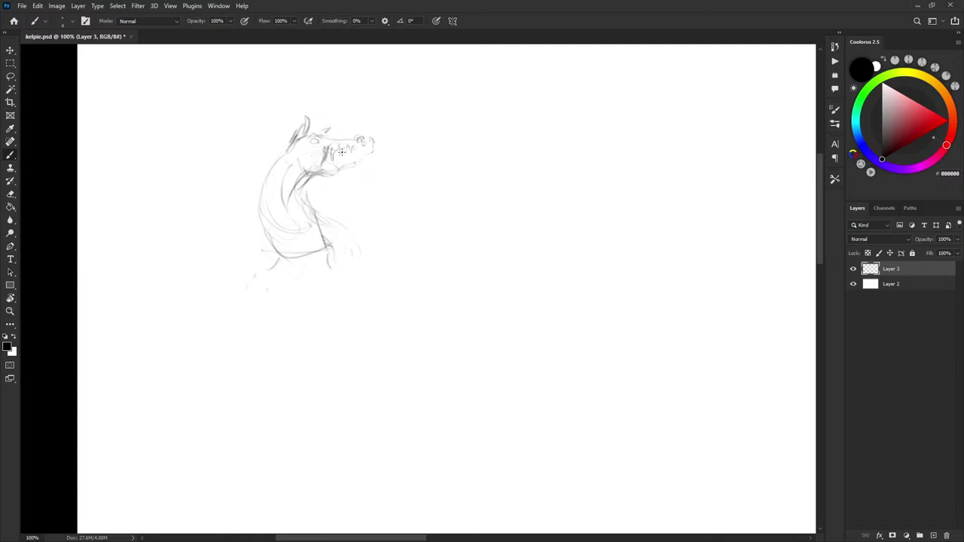
left_click_drag(334, 151, 359, 178)
mouse_move(359, 178)
left_mouse_down()
mouse_move(325, 179)
mouse_move(352, 177)
mouse_move(322, 166)
mouse_move(355, 179)
left_mouse_up()
left_click_drag(333, 172, 363, 143)
key("ctrl+z")
key("ctrl+z")
key("ctrl+z")
key("ctrl+z")
key("ctrl+z")
key("ctrl+z")
key("ctrl+z")
Extend the body outline downward on both sides with a rough shoulder line and a long curved back line
mouse_move(269, 266)
left_mouse_down()
mouse_move(274, 280)
mouse_move(247, 288)
mouse_move(255, 307)
left_mouse_up()
left_click_drag(334, 218, 374, 299)
mouse_move(323, 140)
left_mouse_down()
mouse_move(303, 136)
mouse_move(331, 137)
left_mouse_up()
left_click_drag(354, 188, 315, 170)
left_click_drag(332, 136, 353, 185)
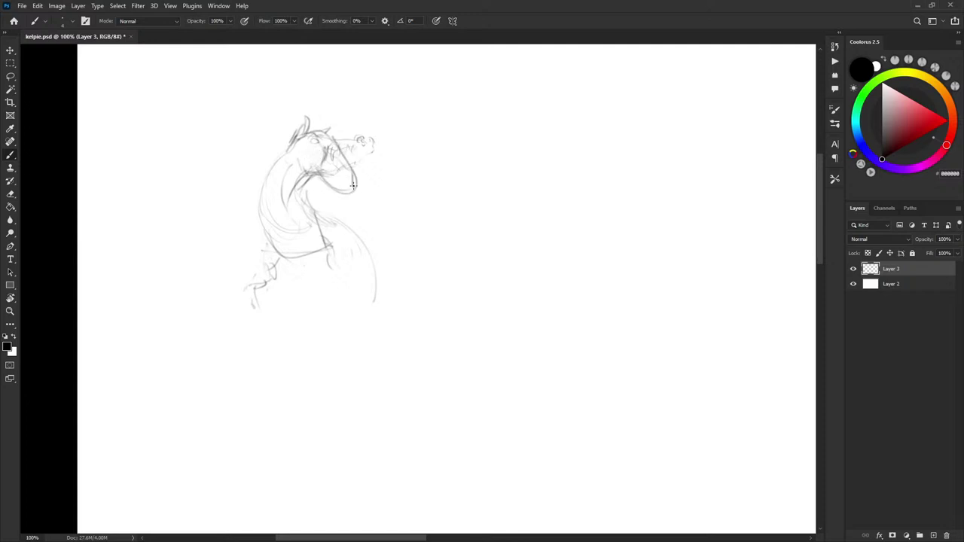
key("ctrl+z")
key("ctrl+z")
left_click_drag(312, 133, 340, 149)
left_click_drag(348, 165, 355, 186)
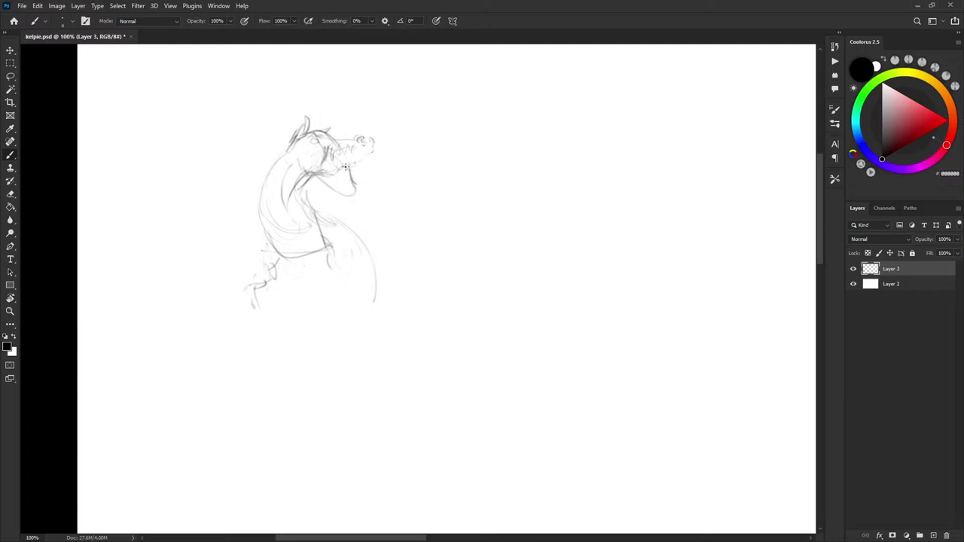
key("ctrl+z")
Redraw the horse's head in profile with a downward-pointing muzzle, and remove the old raised snout and teeth
left_click_drag(318, 133, 320, 153)
mouse_move(320, 131)
left_mouse_down()
mouse_move(340, 147)
mouse_move(361, 196)
left_mouse_up()
mouse_move(331, 187)
left_mouse_down()
mouse_move(353, 209)
mouse_move(343, 163)
mouse_move(362, 150)
mouse_move(342, 139)
mouse_move(348, 152)
mouse_move(387, 163)
mouse_move(320, 152)
left_mouse_up()
key("l")
key("ctrl+d")
key("b")
key("ctrl+z")
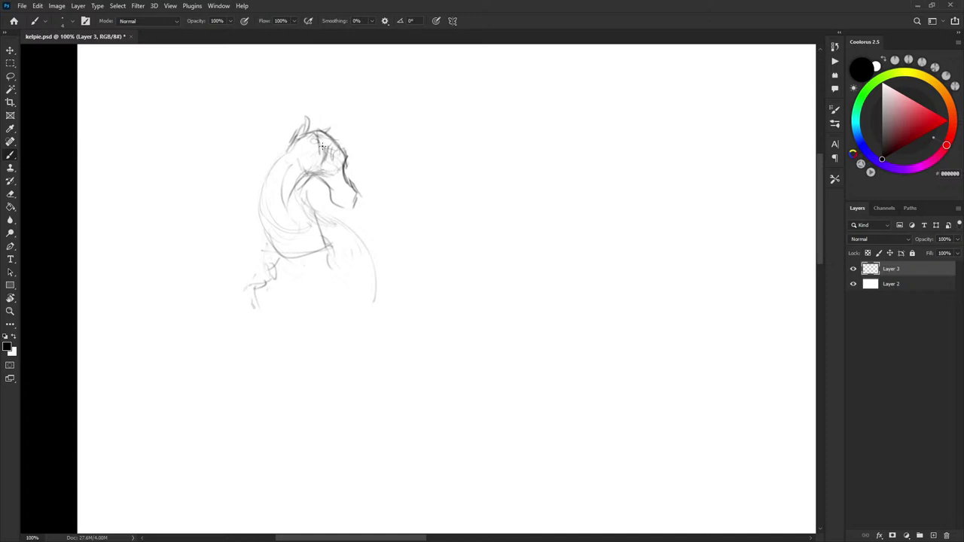
key("x")
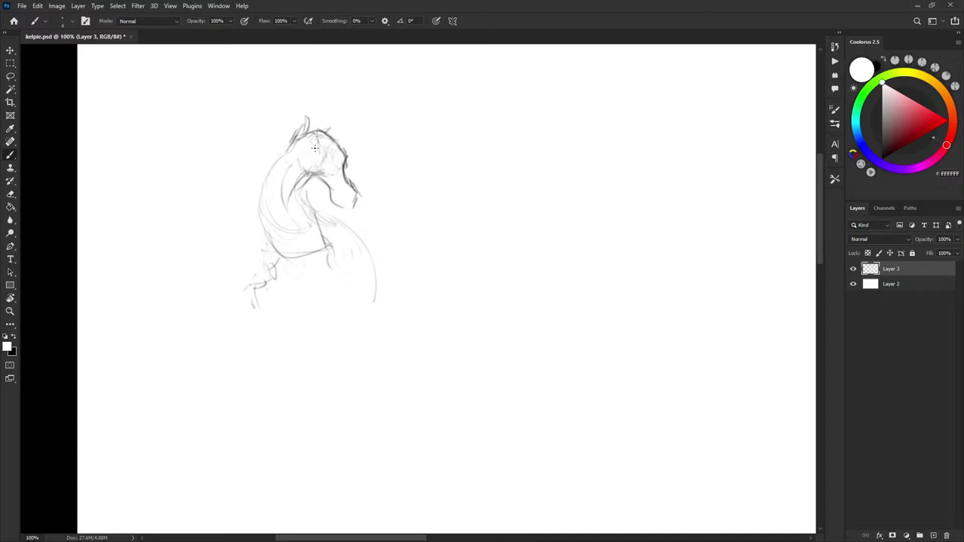
key("x")
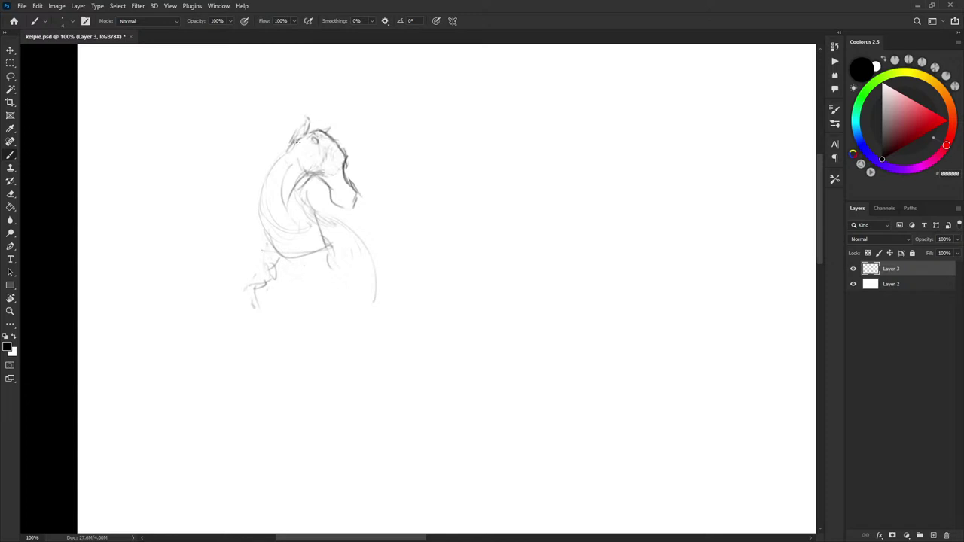
Draw two pointed ears and the outline of a large flowing mane behind the horse's neck
mouse_move(312, 130)
left_mouse_down()
mouse_move(336, 136)
mouse_move(316, 122)
mouse_move(285, 132)
mouse_move(293, 126)
mouse_move(204, 179)
left_mouse_up()
key("x")
key("x")
left_click_drag(256, 143, 200, 207)
mouse_move(211, 227)
left_mouse_down()
mouse_move(202, 256)
mouse_move(227, 287)
left_mouse_up()
Strengthen the throat and neck contours and sketch light curves for the chest and back
left_click_drag(310, 175, 310, 219)
mouse_move(286, 143)
left_mouse_down()
mouse_move(257, 178)
mouse_move(292, 277)
left_mouse_up()
left_click_drag(263, 223, 333, 288)
left_click_drag(331, 214, 387, 274)
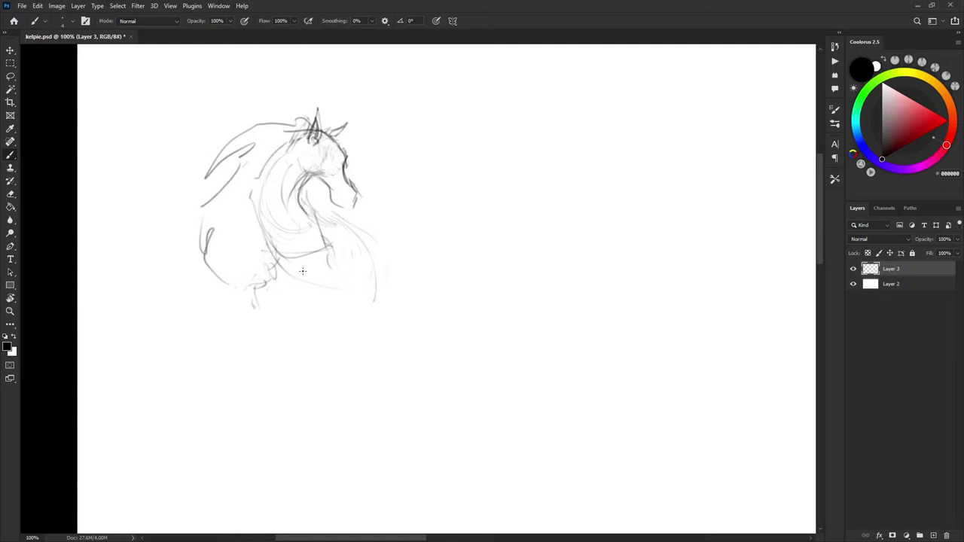
Outline the rounded chest and barrel of the body below the neck with long curved strokes
mouse_move(294, 287)
left_mouse_down()
mouse_move(349, 302)
mouse_move(393, 259)
mouse_move(402, 294)
left_mouse_up()
mouse_move(283, 266)
left_mouse_down()
mouse_move(290, 280)
mouse_move(374, 300)
left_mouse_up()
left_click_drag(352, 240, 376, 285)
mouse_move(324, 213)
left_mouse_down()
mouse_move(347, 225)
mouse_move(286, 266)
mouse_move(316, 225)
left_mouse_up()
scroll(395, 259, "down", 2)
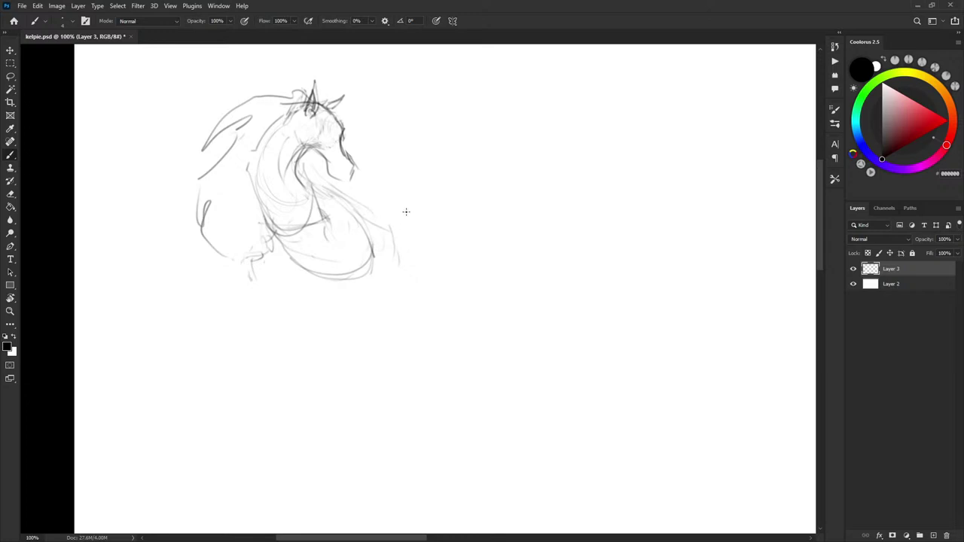
Refine the base of the neck and the shoulder lines with white corrections and additional black strokes
left_click_drag(408, 214, 409, 225)
mouse_move(281, 227)
left_mouse_down()
mouse_move(321, 220)
mouse_move(313, 219)
left_mouse_up()
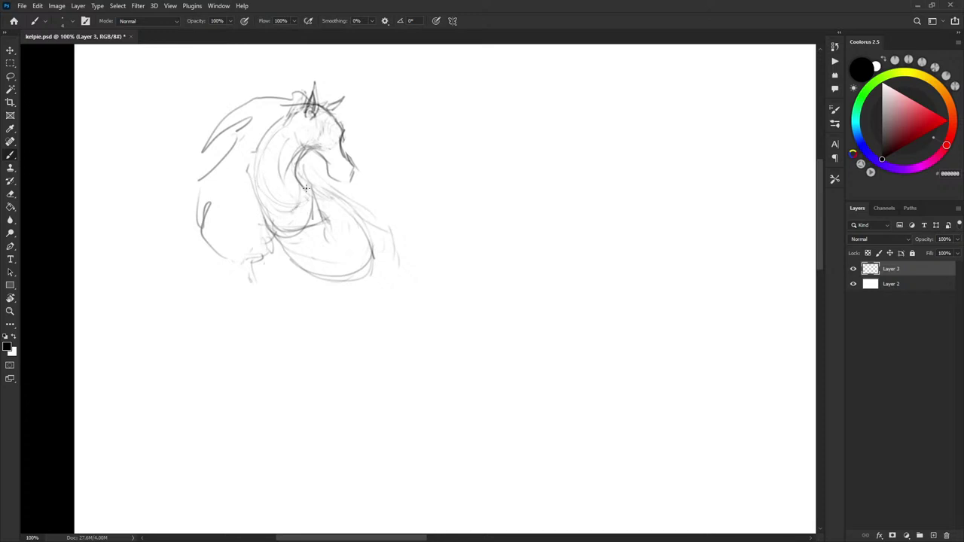
key("x")
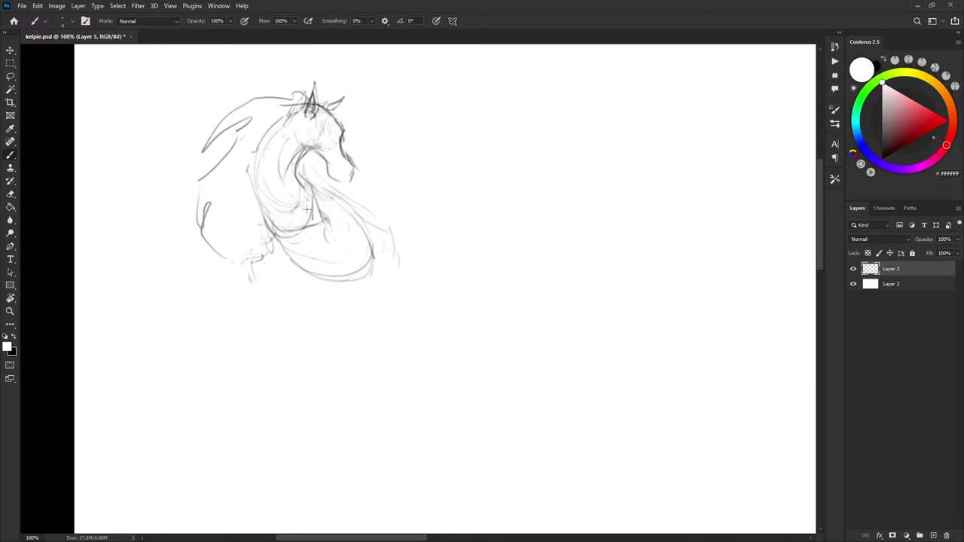
key("x")
mouse_move(267, 222)
left_mouse_down()
mouse_move(295, 222)
mouse_move(260, 222)
mouse_move(254, 181)
mouse_move(254, 203)
mouse_move(280, 250)
mouse_move(264, 230)
mouse_move(336, 263)
left_mouse_up()
left_click_drag(323, 193, 358, 221)
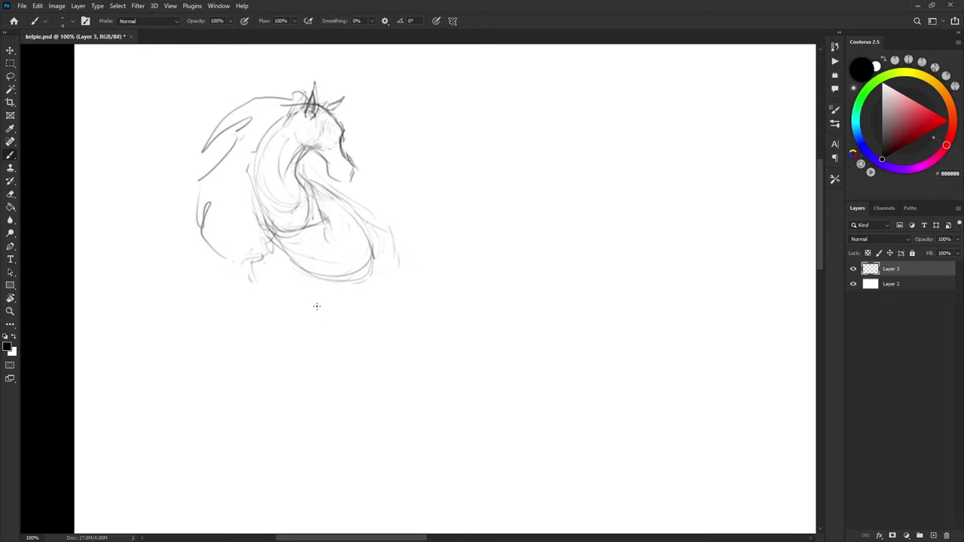
Rough in the folded front leg below the horse's chest with a few light strokes
left_click_drag(302, 278, 302, 302)
left_click_drag(311, 317, 356, 325)
left_click_drag(351, 329, 353, 333)
Sketch a long fish tail curling from the back around beneath the horse and ending in a pointed fin
mouse_move(368, 228)
left_mouse_down()
mouse_move(396, 291)
mouse_move(428, 306)
mouse_move(439, 329)
left_mouse_up()
mouse_move(363, 226)
left_mouse_down()
mouse_move(415, 232)
mouse_move(453, 286)
mouse_move(466, 282)
mouse_move(307, 388)
mouse_move(239, 300)
mouse_move(232, 324)
left_mouse_up()
left_click_drag(214, 289, 238, 316)
left_click_drag(247, 345, 253, 373)
mouse_move(275, 390)
left_mouse_down()
mouse_move(347, 398)
mouse_move(433, 365)
left_mouse_up()
left_click_drag(241, 315, 411, 350)
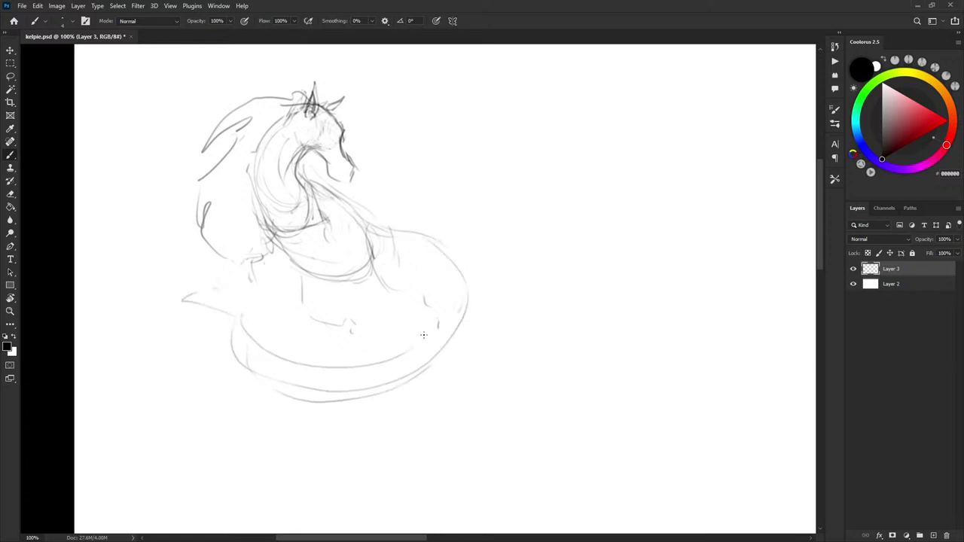
Draw the bent front leg with its hoof and the second leg reaching down over the tail
left_click_drag(406, 283, 413, 287)
left_click_drag(303, 300, 341, 319)
mouse_move(342, 280)
left_mouse_down()
mouse_move(345, 313)
mouse_move(362, 341)
mouse_move(339, 381)
mouse_move(348, 384)
left_mouse_up()
left_click_drag(367, 226, 410, 315)
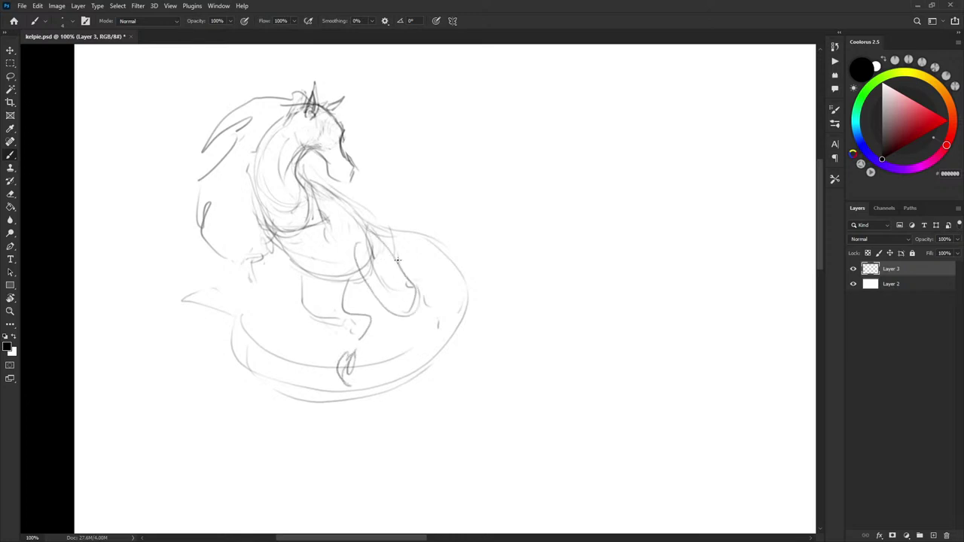
mouse_move(364, 238)
left_mouse_down()
mouse_move(396, 299)
mouse_move(359, 251)
mouse_move(421, 304)
mouse_move(405, 303)
mouse_move(435, 309)
left_mouse_up()
mouse_move(446, 350)
left_mouse_down()
mouse_move(451, 378)
mouse_move(461, 381)
left_mouse_up()
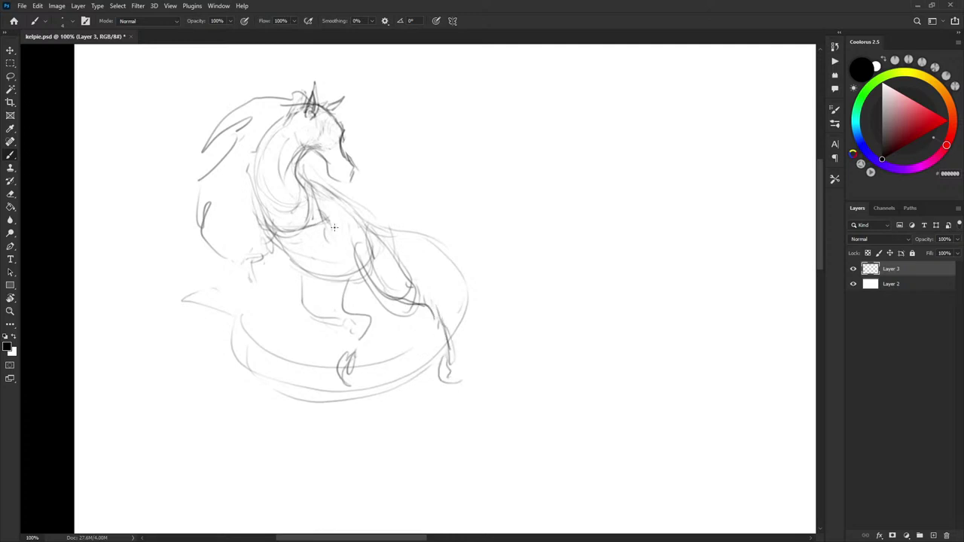
mouse_move(263, 218)
left_mouse_down()
mouse_move(244, 280)
mouse_move(269, 315)
left_mouse_up()
left_click_drag(269, 282, 289, 245)
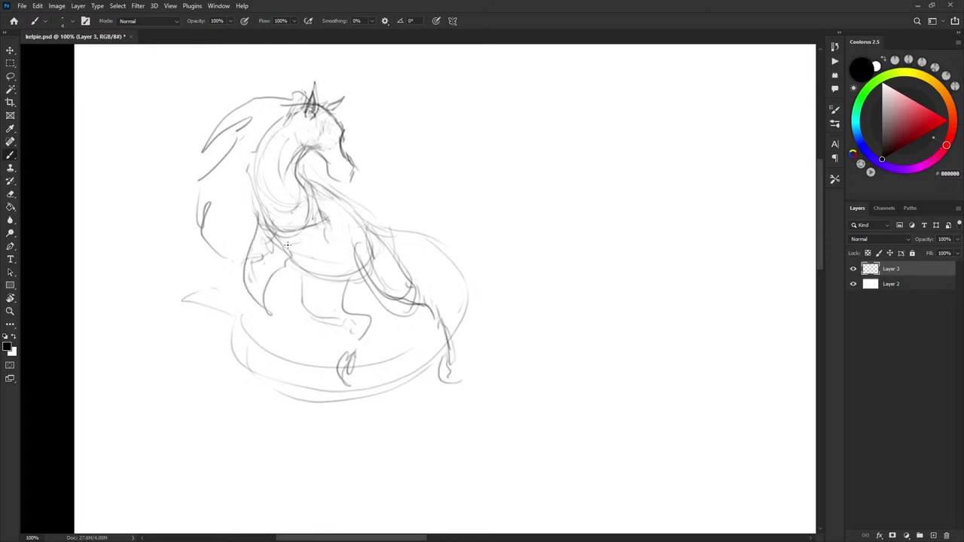
mouse_move(316, 215)
left_mouse_down()
mouse_move(353, 279)
mouse_move(372, 288)
left_mouse_up()
left_click_drag(353, 260, 356, 213)
key("ctrl+z")
key("ctrl+z")
key("ctrl+z")
key("ctrl+z")
key("ctrl+z")
key("ctrl+z")
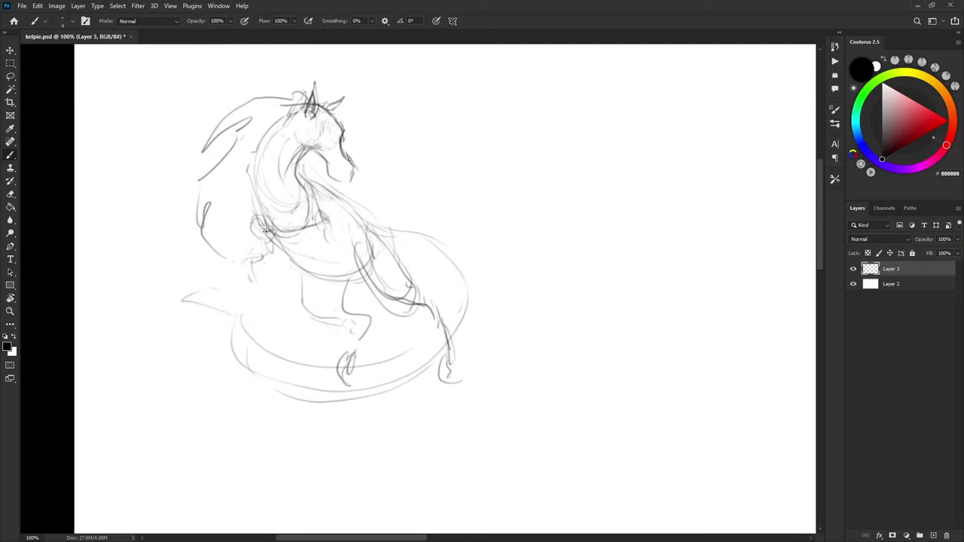
Add spiky fins along the horse's back and extend the tail with a larger fin and lower contour lines
mouse_move(311, 188)
left_mouse_down()
mouse_move(357, 173)
mouse_move(357, 154)
mouse_move(356, 180)
mouse_move(404, 166)
mouse_move(394, 205)
mouse_move(435, 212)
mouse_move(462, 233)
mouse_move(440, 242)
mouse_move(464, 268)
mouse_move(470, 309)
left_mouse_up()
mouse_move(238, 308)
left_mouse_down()
mouse_move(166, 319)
mouse_move(223, 335)
mouse_move(290, 384)
left_mouse_up()
left_click_drag(293, 409, 325, 406)
Define the face with an eye, nostril, mouth and jawline, and reinforce the back contour of the neck
mouse_move(324, 134)
left_mouse_down()
mouse_move(332, 125)
mouse_move(345, 139)
left_mouse_up()
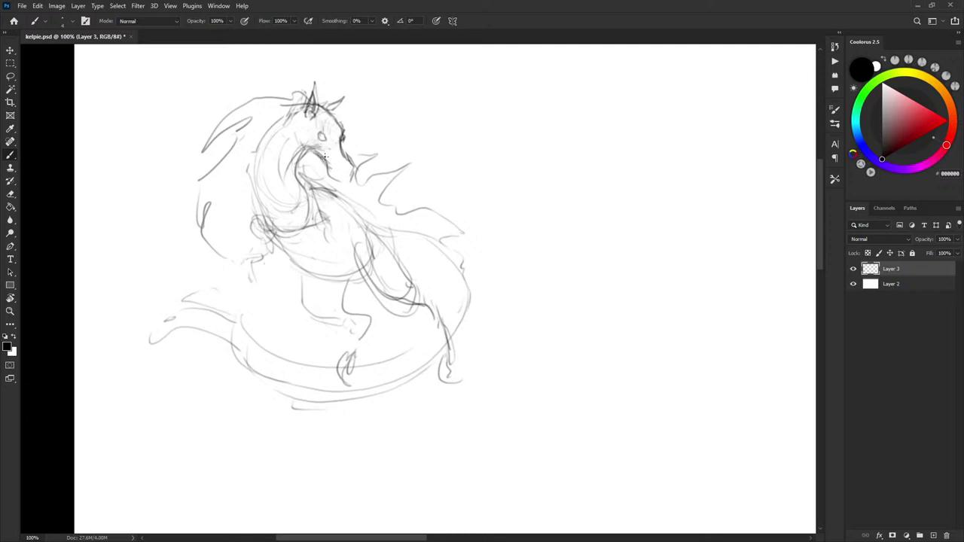
key("x")
key("x")
mouse_move(338, 163)
left_mouse_down()
mouse_move(353, 168)
mouse_move(345, 184)
mouse_move(352, 171)
left_mouse_up()
mouse_move(300, 147)
left_mouse_down()
mouse_move(316, 160)
mouse_move(316, 149)
left_mouse_up()
key("x")
key("x")
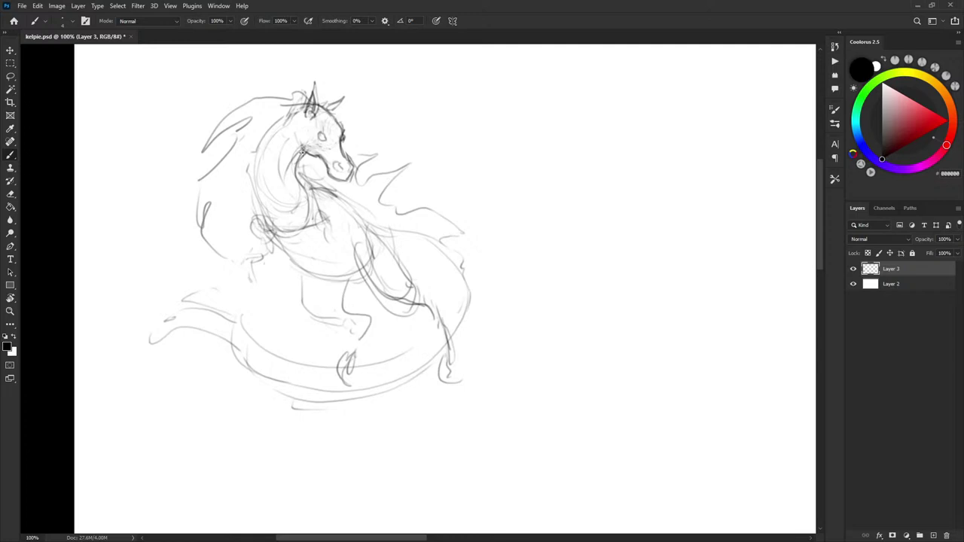
mouse_move(289, 110)
left_mouse_down()
mouse_move(251, 152)
mouse_move(257, 206)
mouse_move(263, 219)
mouse_move(323, 239)
mouse_move(250, 208)
mouse_move(268, 233)
mouse_move(256, 240)
mouse_move(251, 230)
mouse_move(272, 261)
left_mouse_up()
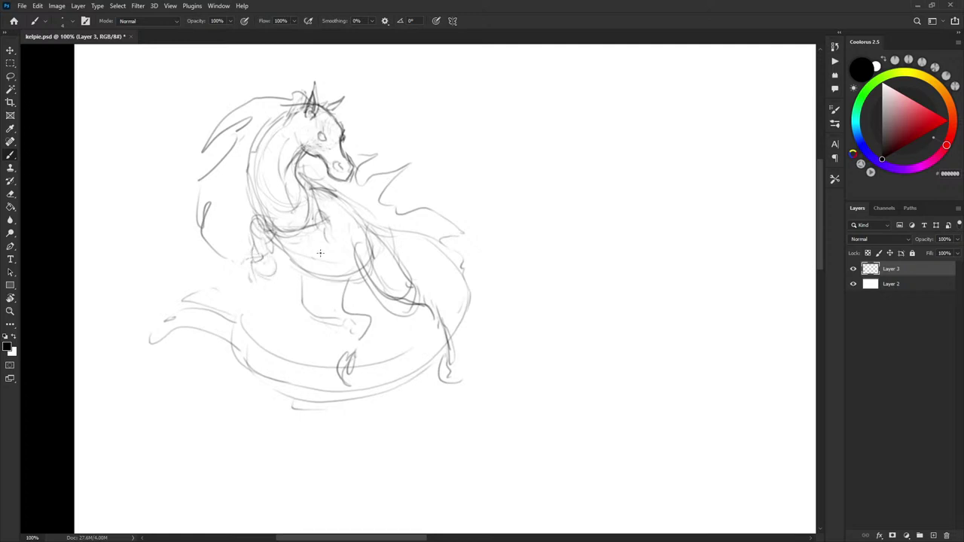
left_click_drag(341, 230, 320, 242)
key("ctrl+z")
key("ctrl+z")
key("ctrl+z")
left_click_drag(272, 237, 277, 300)
key("ctrl+z")
Add flowing strands inside the mane and connect its outline back to the neck
left_click_drag(437, 180, 396, 190)
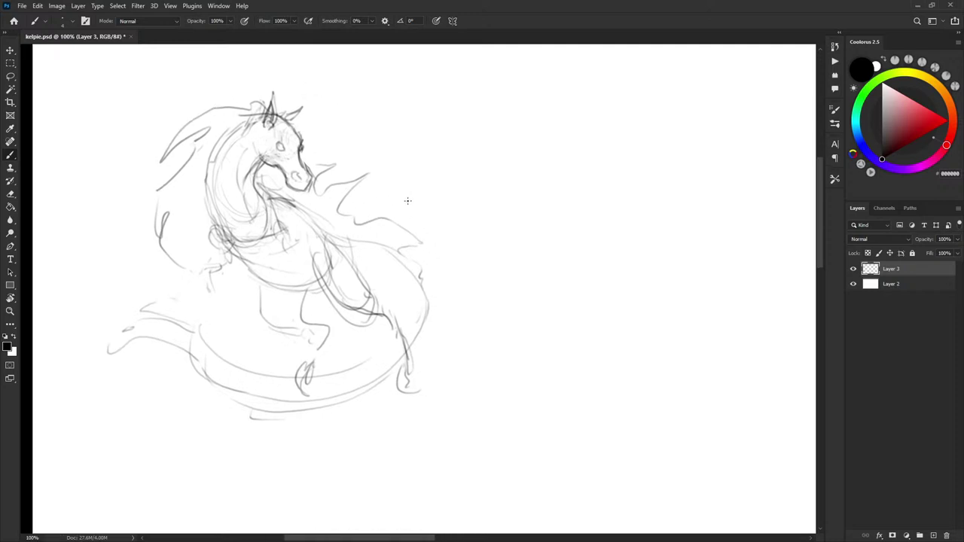
scroll(407, 200, "left", 3)
scroll(422, 208, "down", 1)
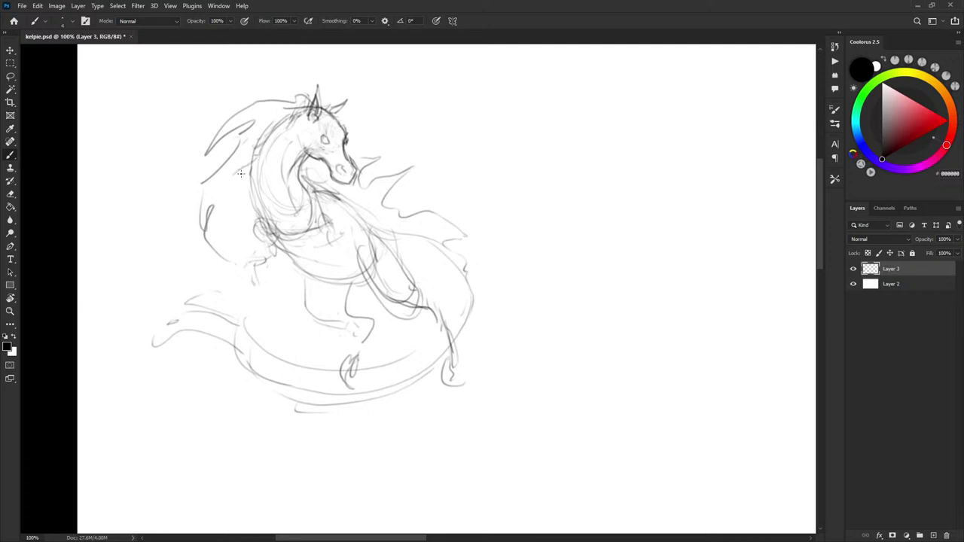
left_click_drag(201, 202, 203, 236)
mouse_move(228, 185)
left_mouse_down()
mouse_move(199, 216)
mouse_move(203, 240)
mouse_move(232, 181)
mouse_move(198, 209)
mouse_move(247, 171)
mouse_move(204, 182)
mouse_move(205, 201)
mouse_move(224, 166)
mouse_move(205, 180)
mouse_move(207, 195)
mouse_move(251, 122)
left_mouse_up()
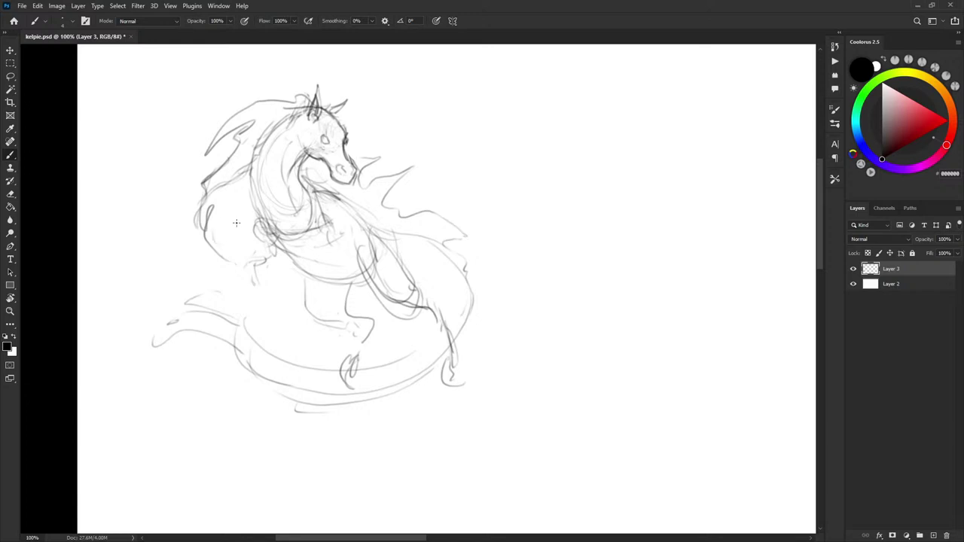
mouse_move(210, 257)
left_mouse_down()
mouse_move(227, 190)
mouse_move(257, 234)
left_mouse_up()
Scale the horse sketch down to about 72% and move it closer to the canvas's upper-left corner
left_click_drag(523, 193, 470, 198)
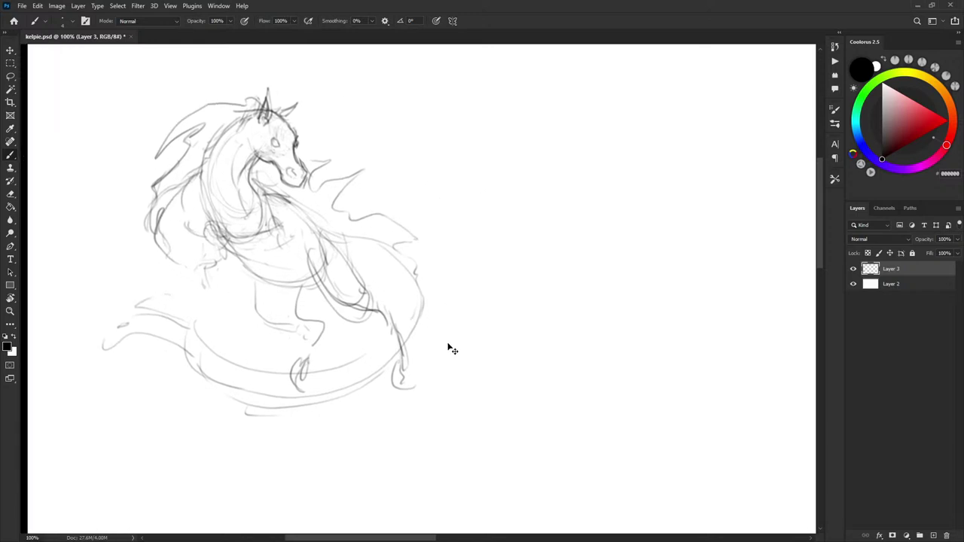
key("ctrl+t")
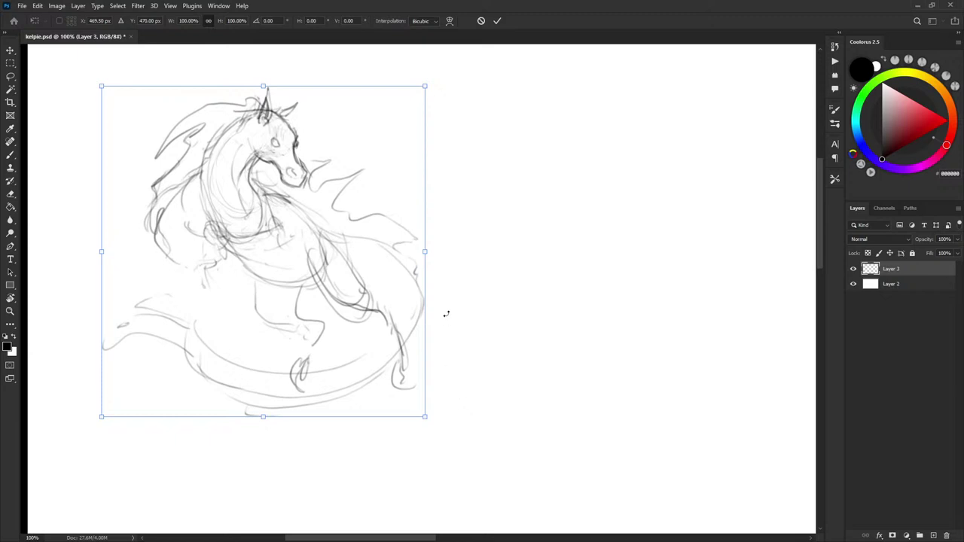
mouse_move(426, 420)
left_mouse_down()
mouse_move(373, 309)
mouse_move(334, 324)
left_mouse_up()
left_click_drag(301, 239, 276, 189)
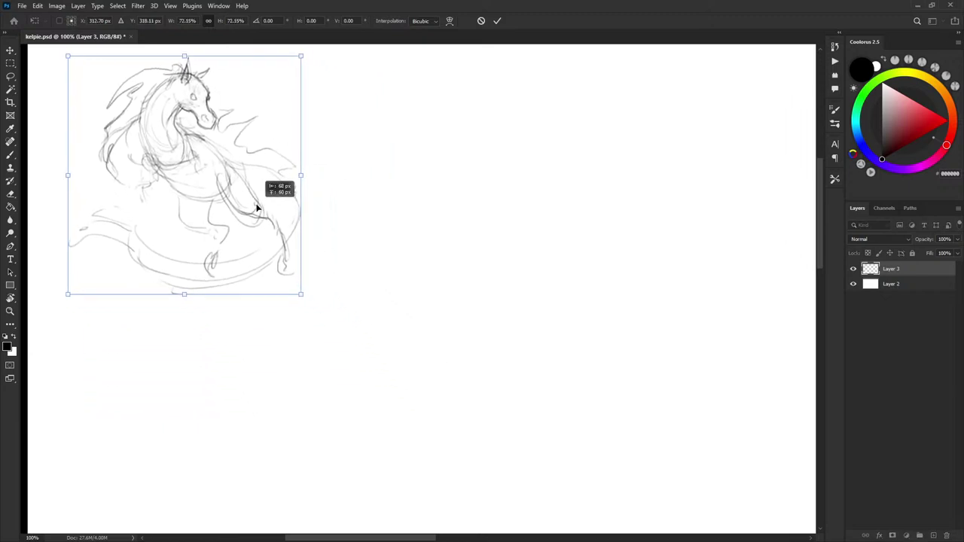
key("Return")
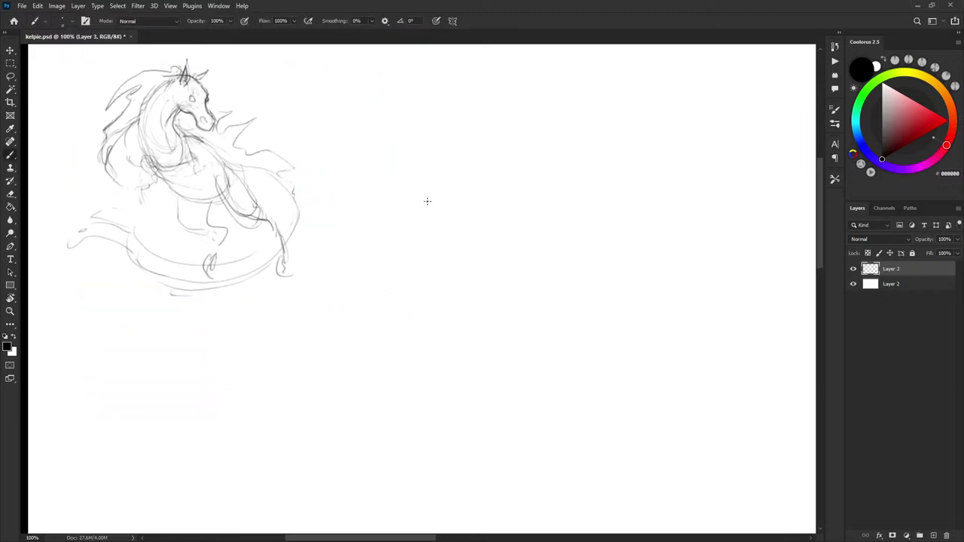
mouse_move(456, 184)
left_mouse_down()
mouse_move(461, 200)
mouse_move(461, 187)
mouse_move(489, 199)
mouse_move(474, 209)
mouse_move(471, 187)
left_mouse_up()
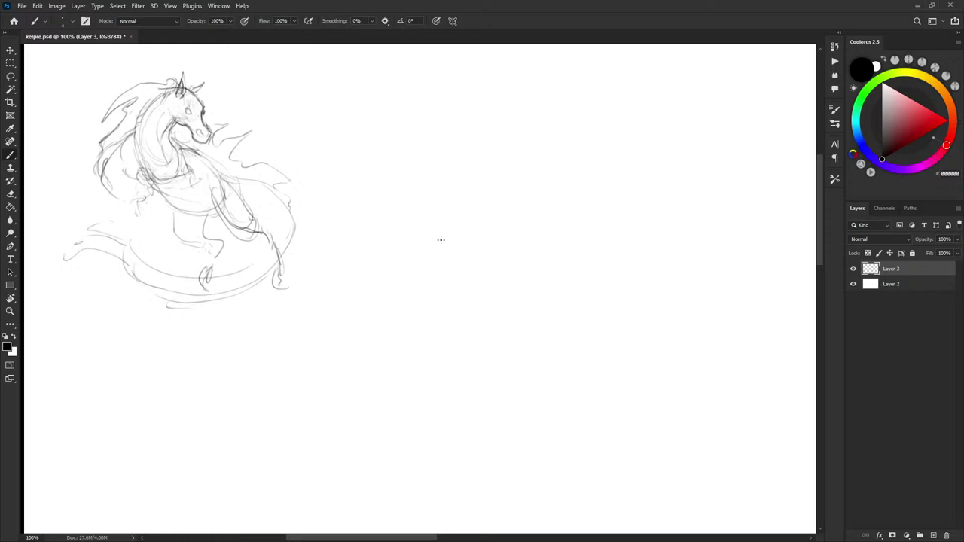
Darken the lower edge of the horse's mane and define the front legs with knee joints and a hoof
left_click_drag(101, 164, 115, 202)
key("x")
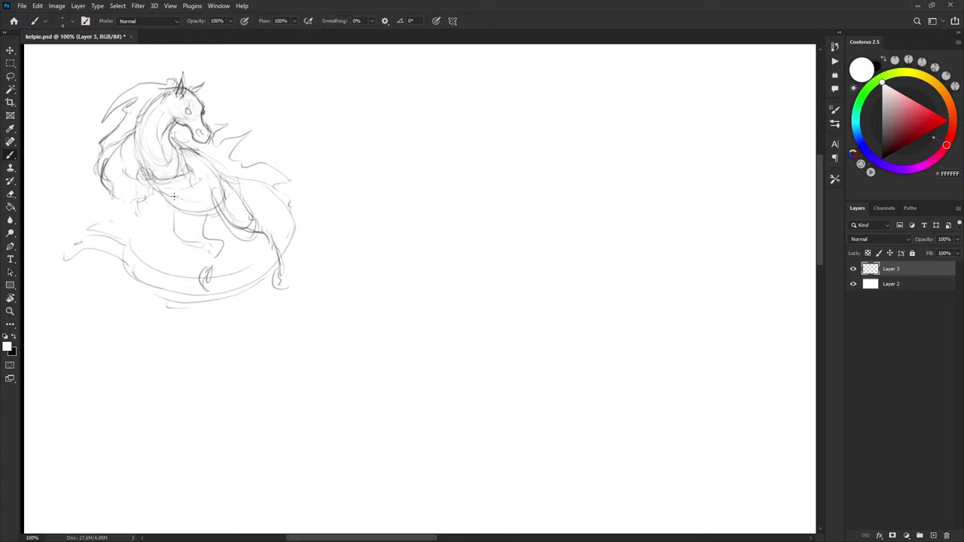
key("x")
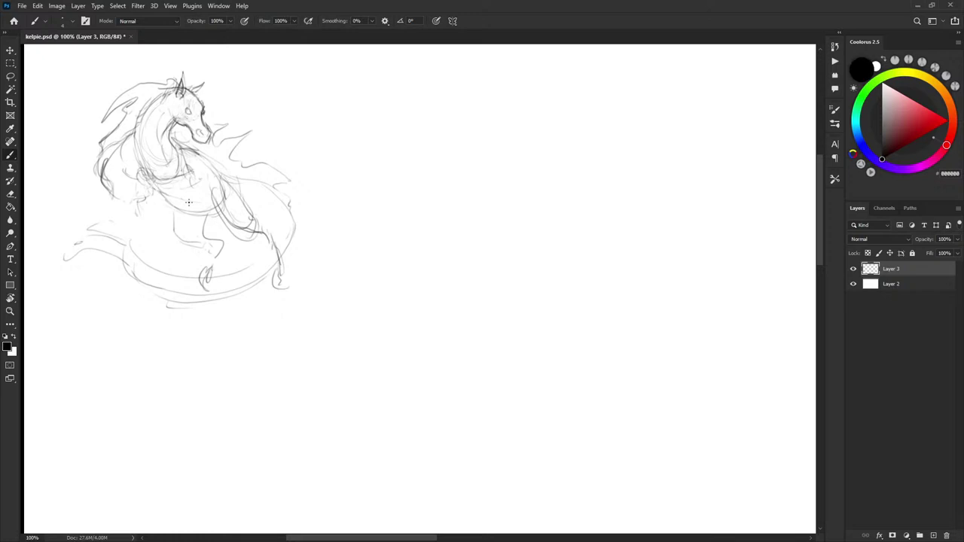
mouse_move(150, 183)
left_mouse_down()
mouse_move(139, 183)
mouse_move(138, 202)
mouse_move(159, 225)
left_mouse_up()
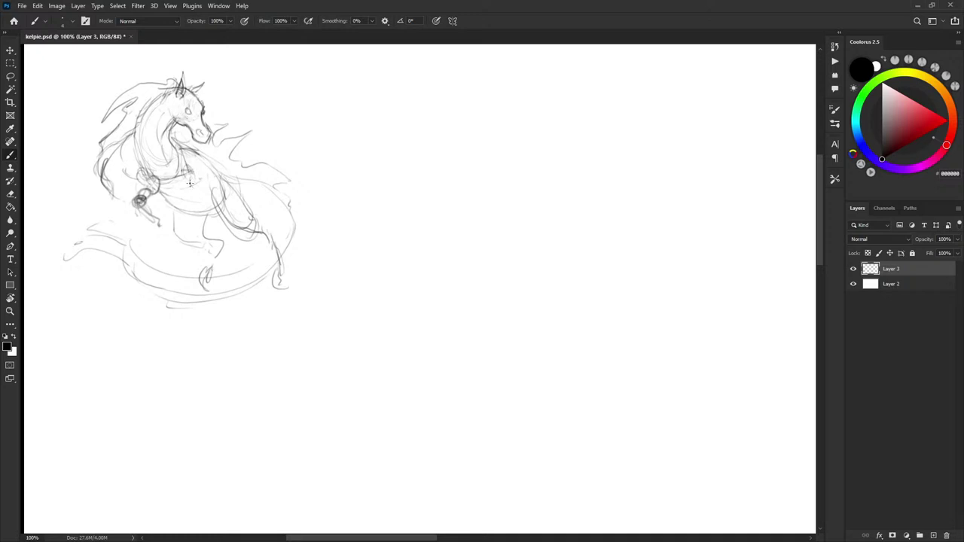
left_click_drag(190, 183, 198, 196)
left_click_drag(158, 220, 172, 213)
Reinforce the horse's chest and both sides of the neck with darker contour lines down to the shoulder
left_click_drag(146, 163, 162, 173)
mouse_move(134, 133)
left_mouse_down()
mouse_move(134, 150)
mouse_move(177, 163)
mouse_move(200, 151)
mouse_move(187, 141)
left_mouse_up()
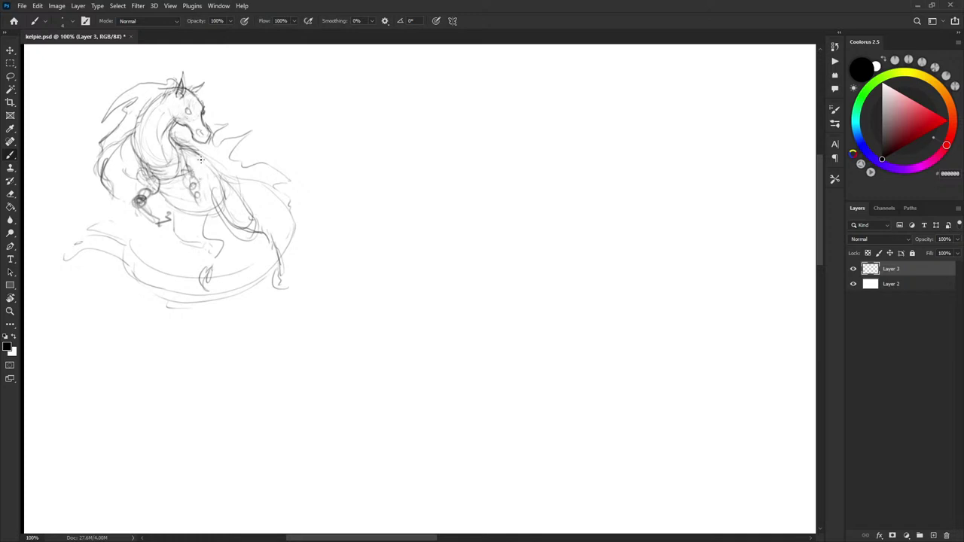
left_click_drag(157, 185, 185, 177)
left_click_drag(175, 129, 184, 171)
mouse_move(137, 129)
left_mouse_down()
mouse_move(141, 171)
mouse_move(162, 189)
left_mouse_up()
left_click_drag(172, 142, 191, 173)
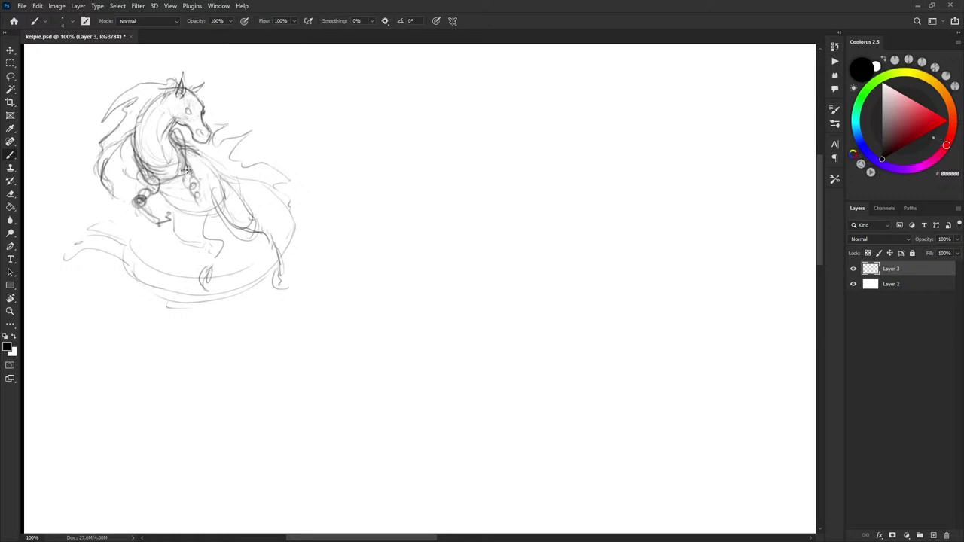
mouse_move(185, 171)
left_mouse_down()
mouse_move(166, 196)
mouse_move(199, 180)
left_mouse_up()
Strengthen the horse's torso and back contours, firm up the hind legs and add curves inside the tail
mouse_move(185, 148)
left_mouse_down()
mouse_move(198, 178)
mouse_move(176, 212)
mouse_move(223, 211)
left_mouse_up()
left_click_drag(183, 144, 246, 200)
mouse_move(189, 209)
left_mouse_down()
mouse_move(223, 219)
mouse_move(178, 237)
mouse_move(223, 246)
mouse_move(200, 272)
mouse_move(208, 291)
mouse_move(211, 261)
mouse_move(270, 242)
mouse_move(268, 220)
left_mouse_up()
mouse_move(239, 281)
left_mouse_down()
mouse_move(267, 258)
mouse_move(272, 237)
left_mouse_up()
left_click_drag(290, 217, 286, 239)
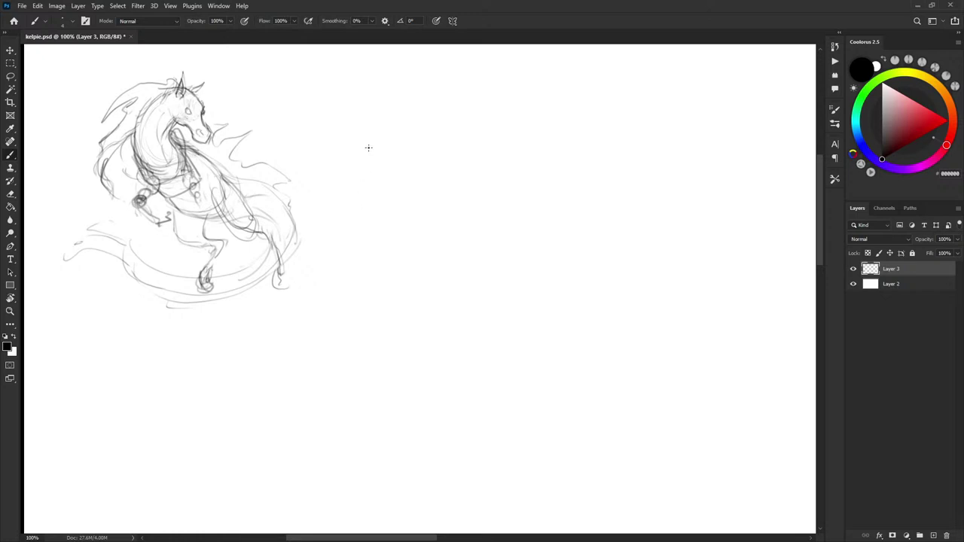
left_click_drag(377, 158, 404, 186)
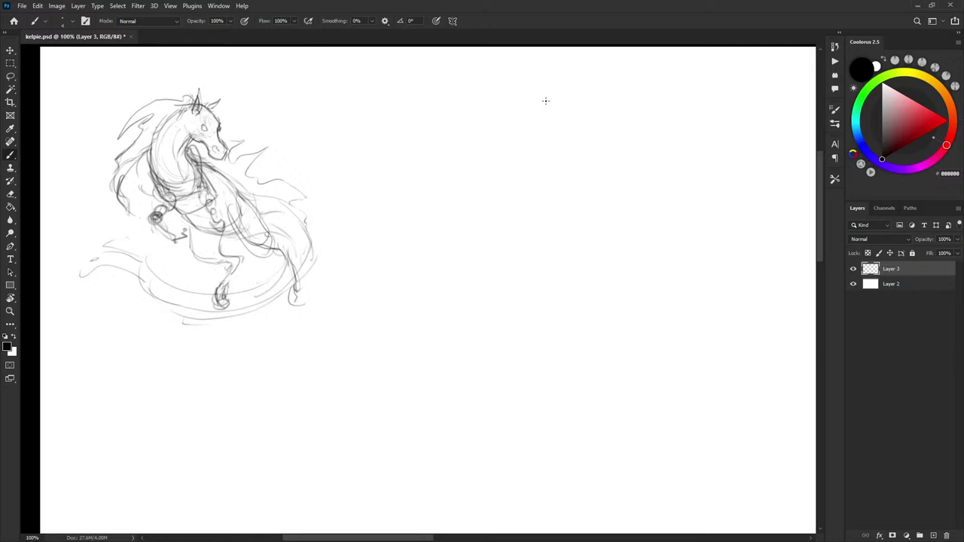
left_click_drag(538, 81, 569, 77)
key("ctrl+z")
key("ctrl+z")
key("ctrl+z")
key("ctrl+z")
left_click_drag(465, 129, 482, 131)
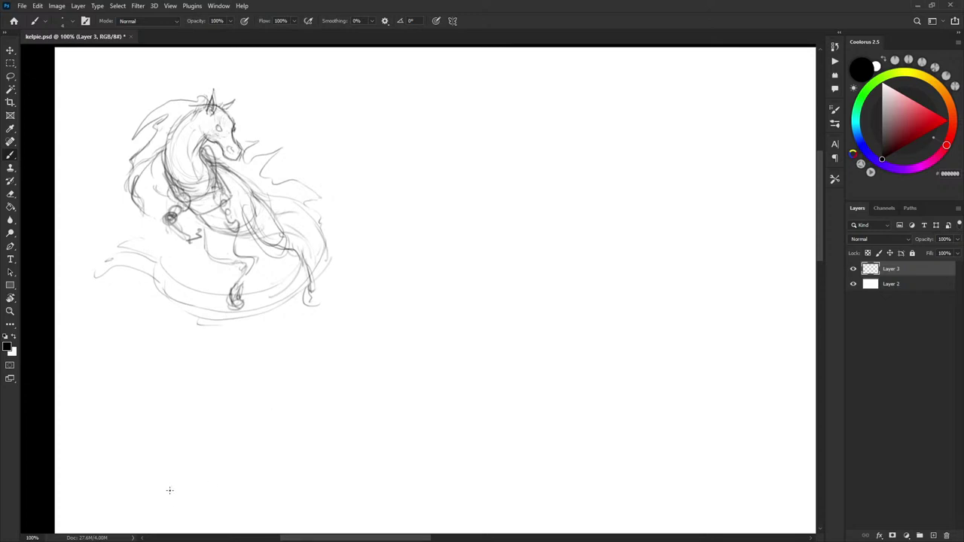
scroll(448, 196, "right", 3)
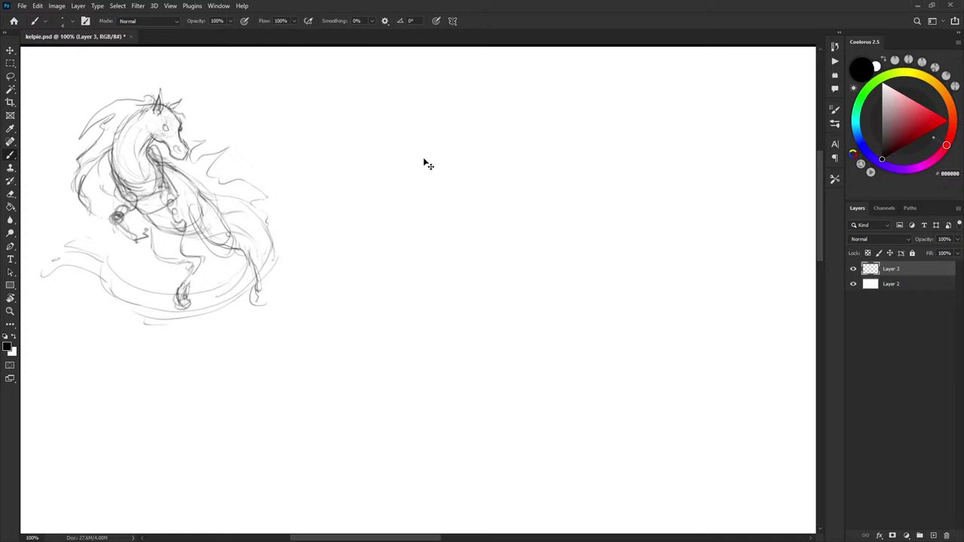
Rework the lines around the first horse's head and throat, undoing the last strokes
mouse_move(164, 97)
left_mouse_down()
mouse_move(153, 121)
mouse_move(145, 119)
mouse_move(144, 161)
left_mouse_up()
mouse_move(152, 126)
left_mouse_down()
mouse_move(141, 158)
mouse_move(167, 141)
mouse_move(179, 149)
mouse_move(163, 154)
mouse_move(173, 155)
left_mouse_up()
key("ctrl+z")
key("ctrl+z")
left_click_drag(451, 164, 437, 165)
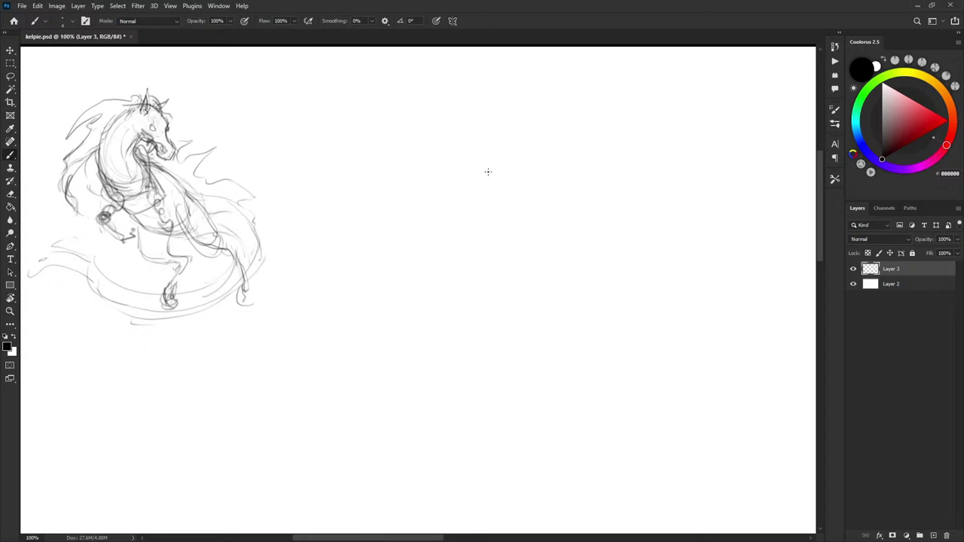
Start a second thumbnail beside the first with one long, curved gesture line for the body
mouse_move(446, 194)
left_mouse_down()
mouse_move(473, 259)
mouse_move(454, 234)
mouse_move(525, 286)
left_mouse_up()
left_click_drag(452, 121, 487, 274)
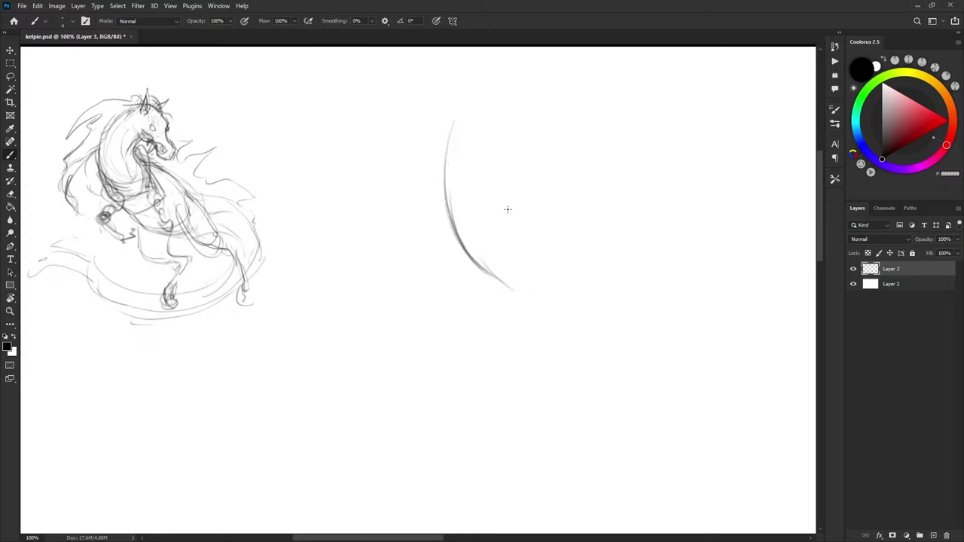
left_click_drag(508, 209, 461, 211)
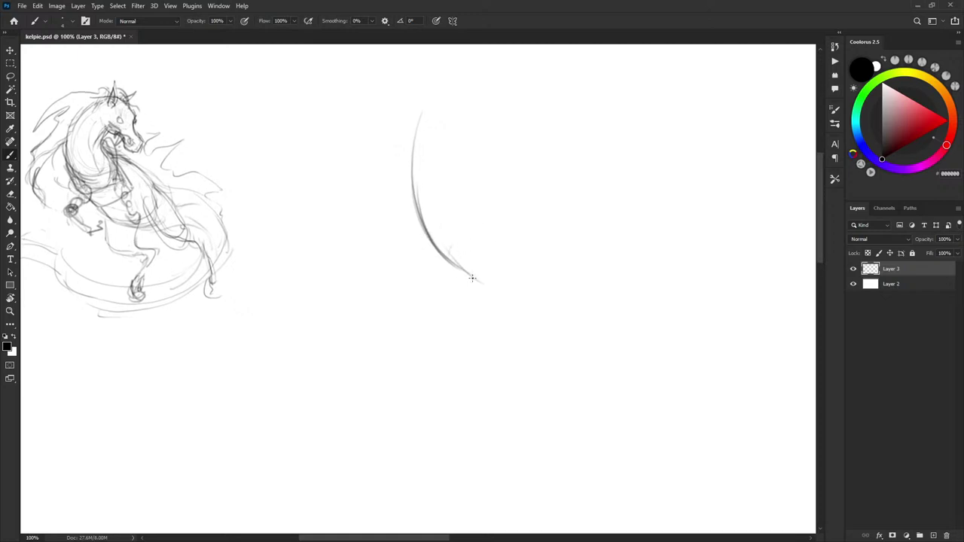
Sketch a downward-facing horse head with ear, eye and jaw at the curve's lower end, plus swept-back mane strands
mouse_move(454, 270)
left_mouse_down()
mouse_move(483, 270)
mouse_move(469, 249)
mouse_move(488, 278)
mouse_move(461, 267)
mouse_move(467, 289)
mouse_move(465, 276)
mouse_move(469, 288)
mouse_move(489, 275)
mouse_move(469, 283)
mouse_move(473, 293)
mouse_move(467, 281)
mouse_move(508, 308)
mouse_move(491, 287)
mouse_move(516, 318)
mouse_move(503, 295)
mouse_move(514, 304)
mouse_move(468, 289)
mouse_move(493, 307)
left_mouse_up()
mouse_move(456, 269)
left_mouse_down()
mouse_move(422, 261)
mouse_move(443, 265)
mouse_move(368, 192)
mouse_move(423, 235)
left_mouse_up()
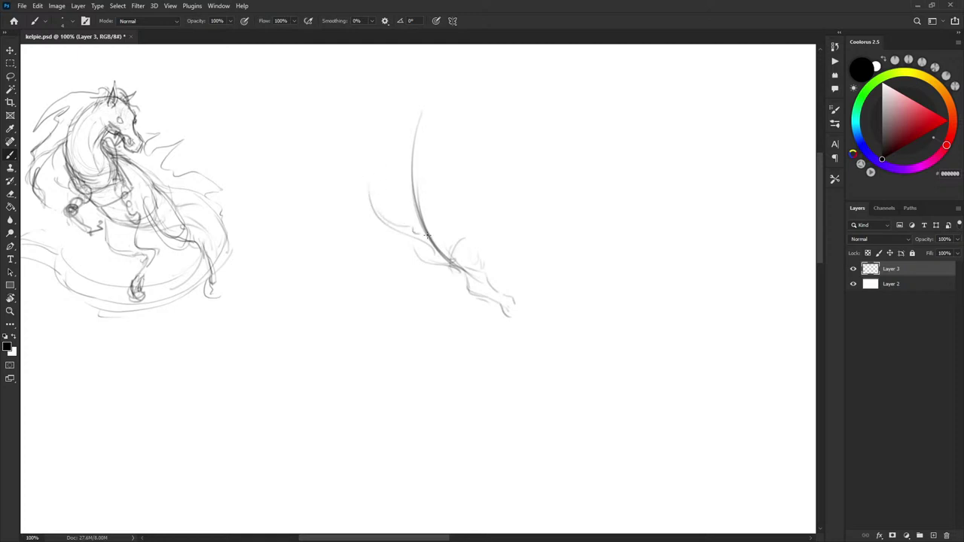
mouse_move(383, 187)
left_mouse_down()
mouse_move(437, 262)
mouse_move(439, 247)
mouse_move(381, 159)
mouse_move(453, 246)
left_mouse_up()
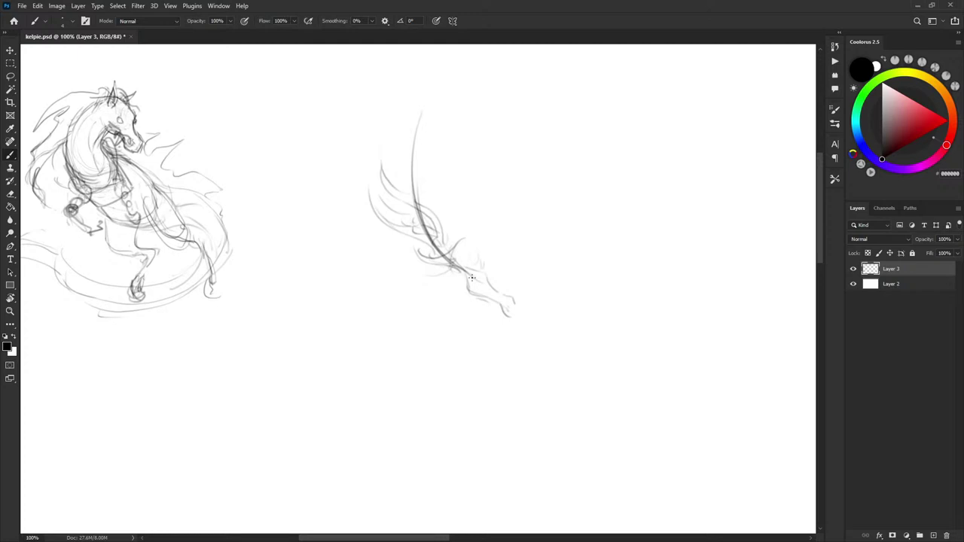
mouse_move(470, 293)
left_mouse_down()
mouse_move(489, 278)
mouse_move(478, 304)
mouse_move(468, 290)
mouse_move(507, 321)
left_mouse_up()
left_click_drag(490, 281, 496, 289)
mouse_move(472, 265)
left_mouse_down()
mouse_move(472, 249)
mouse_move(477, 266)
mouse_move(450, 281)
mouse_move(442, 273)
left_mouse_up()
left_click_drag(437, 229, 417, 246)
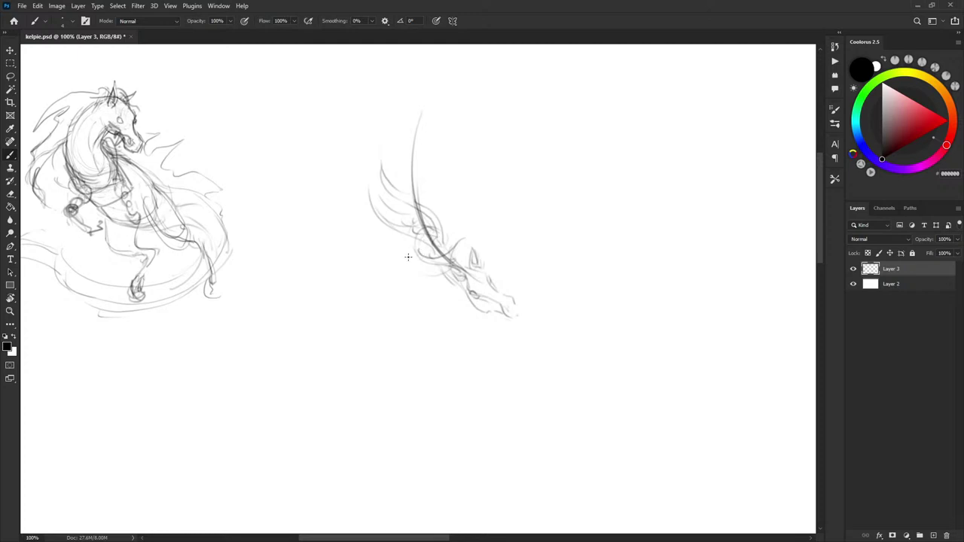
Build the second horse's neck and shoulder contours, and mark the upper body, belly and front leg positions
left_click_drag(424, 229, 424, 252)
mouse_move(469, 302)
left_mouse_down()
mouse_move(437, 273)
mouse_move(423, 222)
left_mouse_up()
mouse_move(412, 254)
left_mouse_down()
mouse_move(406, 208)
mouse_move(425, 195)
mouse_move(449, 239)
left_mouse_up()
mouse_move(397, 162)
left_mouse_down()
mouse_move(417, 111)
mouse_move(441, 116)
left_mouse_up()
left_click_drag(459, 151, 451, 211)
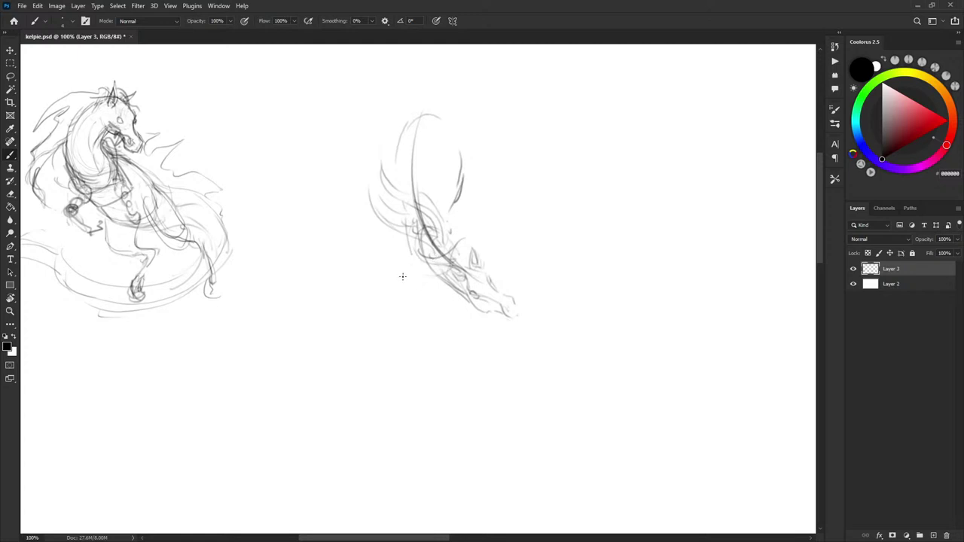
mouse_move(402, 276)
left_mouse_down()
mouse_move(448, 310)
mouse_move(461, 338)
mouse_move(491, 347)
mouse_move(495, 371)
left_mouse_up()
left_click_drag(486, 339, 493, 372)
Arch the second horse's back into a wide tail curve and block in the thigh and hind leg beneath it
mouse_move(409, 240)
left_mouse_down()
mouse_move(391, 145)
mouse_move(470, 122)
mouse_move(467, 89)
left_mouse_up()
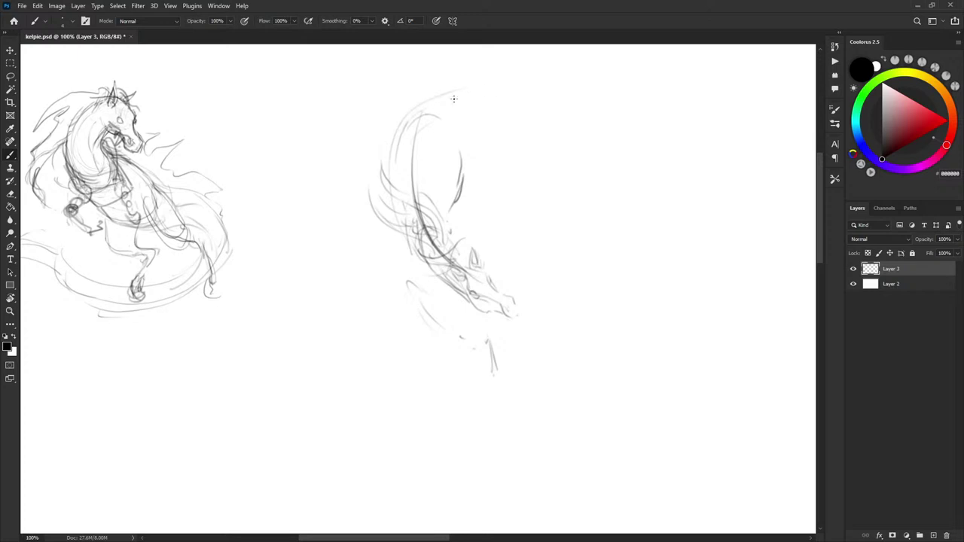
left_click_drag(418, 114, 530, 111)
left_click_drag(562, 254, 550, 261)
mouse_move(461, 159)
left_mouse_down()
mouse_move(472, 148)
mouse_move(477, 171)
mouse_move(455, 144)
mouse_move(500, 227)
left_mouse_up()
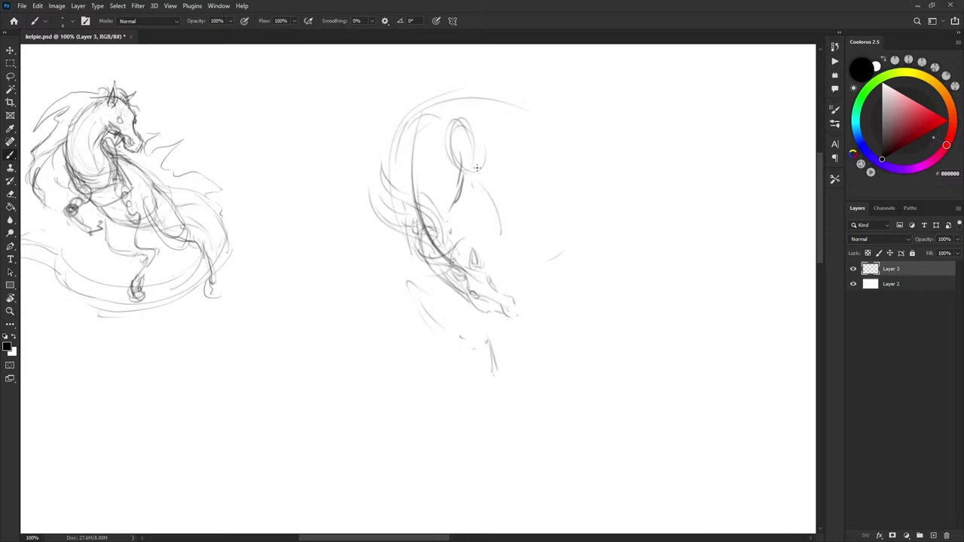
key("ctrl+z")
mouse_move(471, 178)
left_mouse_down()
mouse_move(490, 160)
mouse_move(500, 207)
mouse_move(494, 237)
left_mouse_up()
Draw the second horse's two front legs reaching downward, with knee joints and hooves
mouse_move(396, 216)
left_mouse_down()
mouse_move(421, 281)
mouse_move(435, 279)
mouse_move(432, 290)
mouse_move(410, 285)
mouse_move(442, 326)
left_mouse_up()
key("ctrl+z")
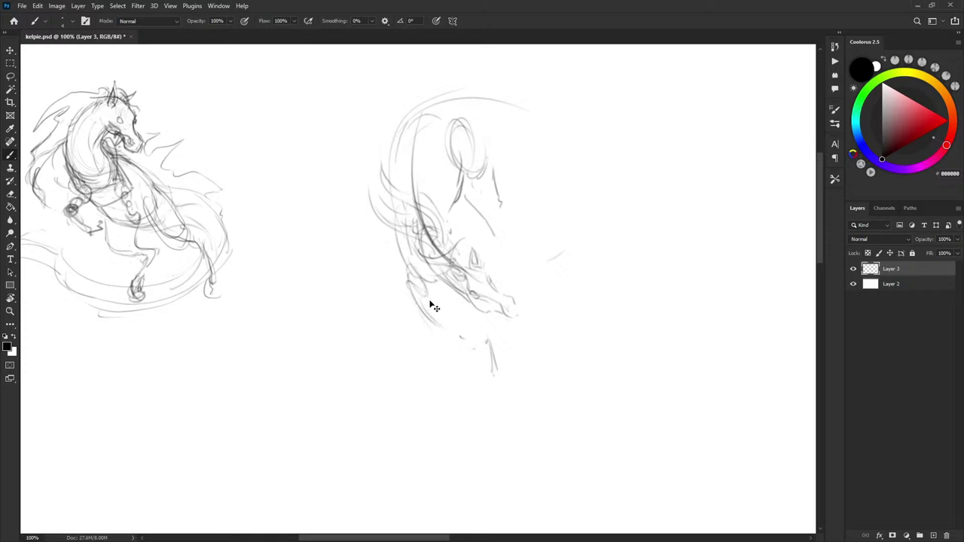
left_click_drag(425, 292, 439, 317)
mouse_move(414, 265)
left_mouse_down()
mouse_move(427, 281)
mouse_move(437, 272)
left_mouse_up()
mouse_move(439, 321)
left_mouse_down()
mouse_move(444, 353)
mouse_move(443, 339)
mouse_move(449, 344)
left_mouse_up()
key("ctrl+z")
left_click_drag(439, 349, 443, 350)
mouse_move(429, 338)
left_mouse_down()
mouse_move(446, 345)
mouse_move(444, 334)
left_mouse_up()
mouse_move(465, 295)
left_mouse_down()
mouse_move(470, 330)
mouse_move(472, 304)
mouse_move(475, 342)
left_mouse_up()
left_click_drag(473, 324, 479, 368)
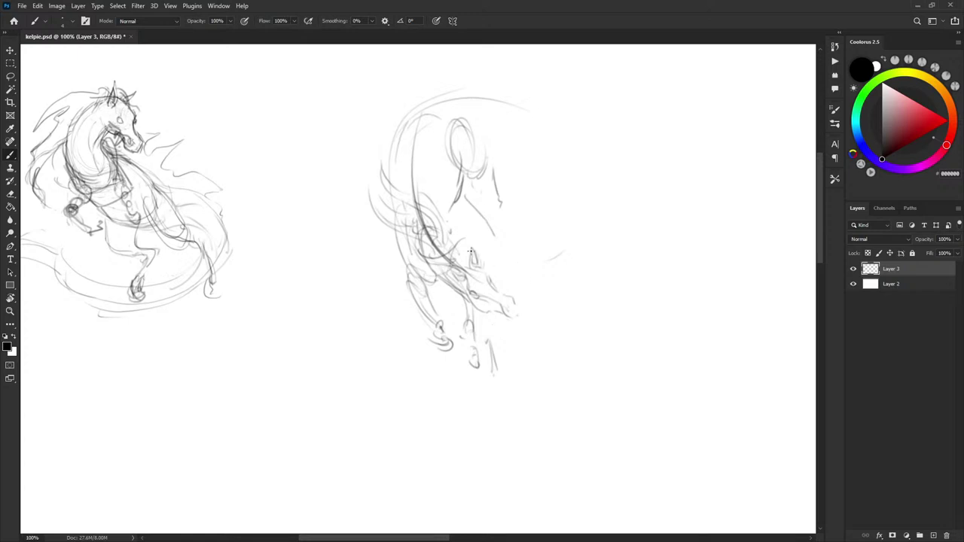
Refine the second horse's neck contour and add long mane strands flowing up and back from it
left_click_drag(437, 234, 456, 259)
left_click_drag(431, 198, 443, 237)
left_click_drag(393, 181, 422, 73)
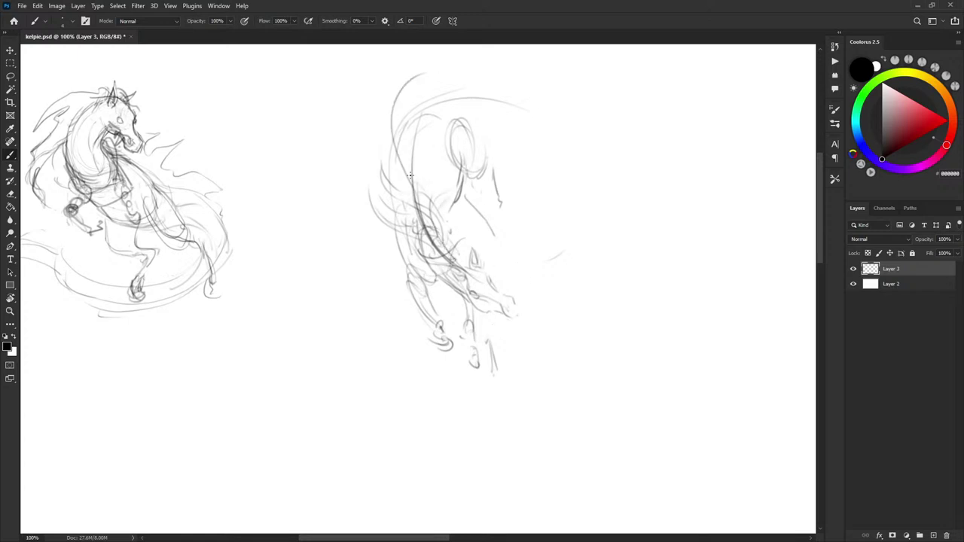
left_click_drag(413, 129, 398, 182)
mouse_move(419, 232)
left_mouse_down()
mouse_move(318, 138)
mouse_move(374, 219)
left_mouse_up()
mouse_move(333, 179)
left_mouse_down()
mouse_move(413, 218)
mouse_move(365, 78)
left_mouse_up()
left_click_drag(377, 82, 367, 119)
mouse_move(380, 158)
left_mouse_down()
mouse_move(397, 197)
mouse_move(391, 154)
left_mouse_up()
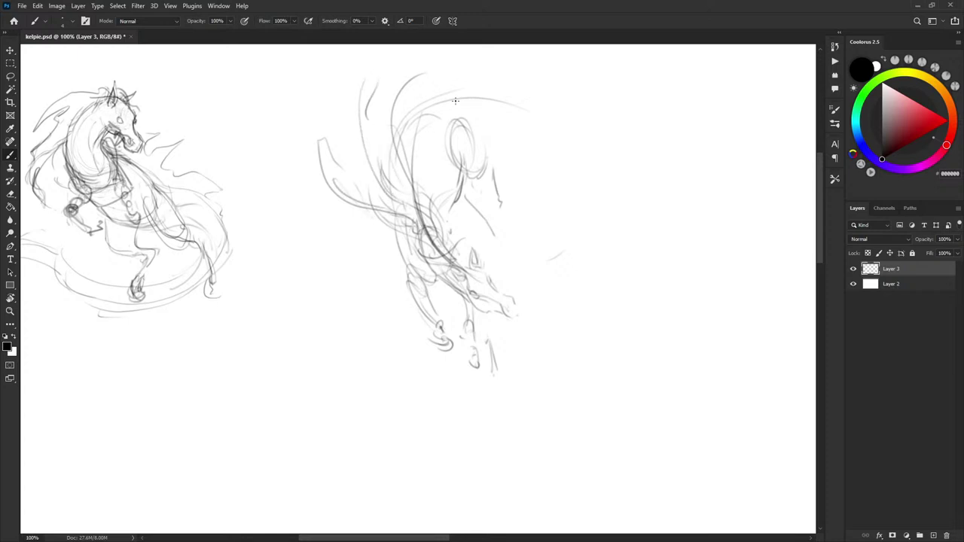
Loop the second horse's tail around behind the body and sketch its curved end beside the front legs
left_click_drag(418, 124, 496, 91)
left_click_drag(560, 161, 550, 207)
left_click_drag(560, 213, 507, 252)
left_click_drag(392, 286, 390, 373)
left_click_drag(394, 369, 401, 293)
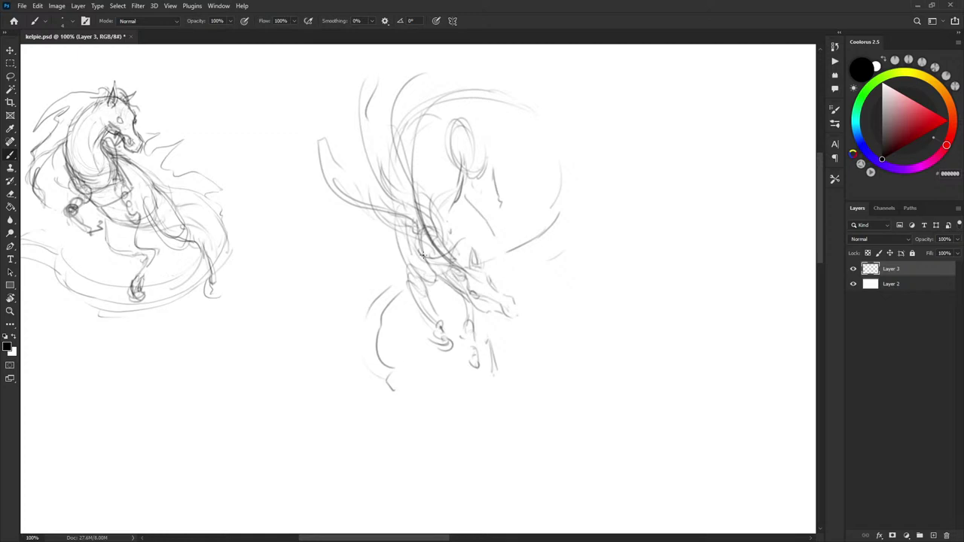
Add diagonal splash strokes rising on both sides of the second horse's front hooves, undoing the unwanted ones
mouse_move(468, 360)
left_mouse_down()
mouse_move(484, 371)
mouse_move(340, 255)
mouse_move(413, 339)
left_mouse_up()
left_click_drag(430, 349, 451, 369)
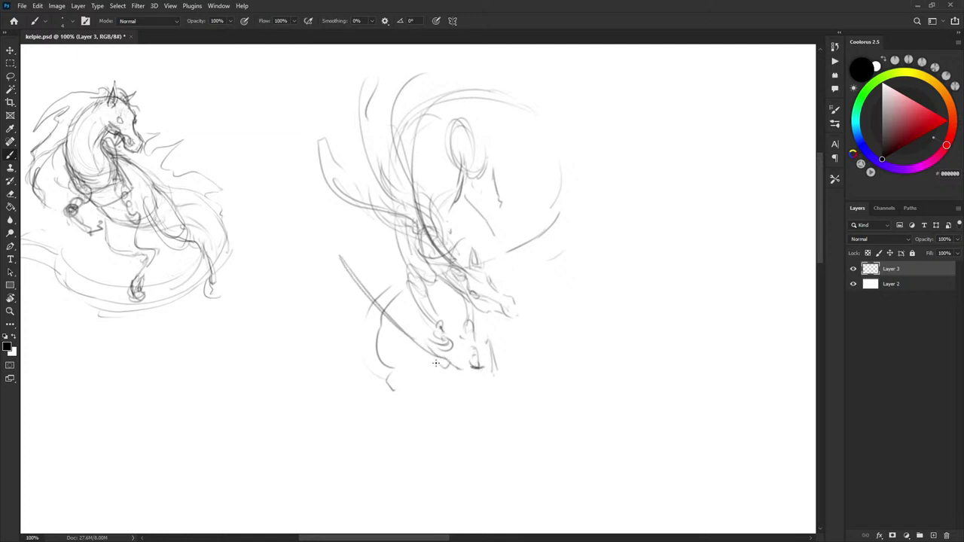
left_click_drag(387, 351, 403, 356)
mouse_move(530, 324)
left_mouse_down()
mouse_move(499, 358)
mouse_move(540, 328)
left_mouse_up()
left_click_drag(538, 332, 556, 306)
key("ctrl+z")
key("ctrl+z")
left_click_drag(481, 365, 500, 346)
mouse_move(507, 340)
left_mouse_down()
mouse_move(505, 352)
mouse_move(523, 338)
mouse_move(527, 347)
left_mouse_up()
key("ctrl+z")
key("ctrl+z")
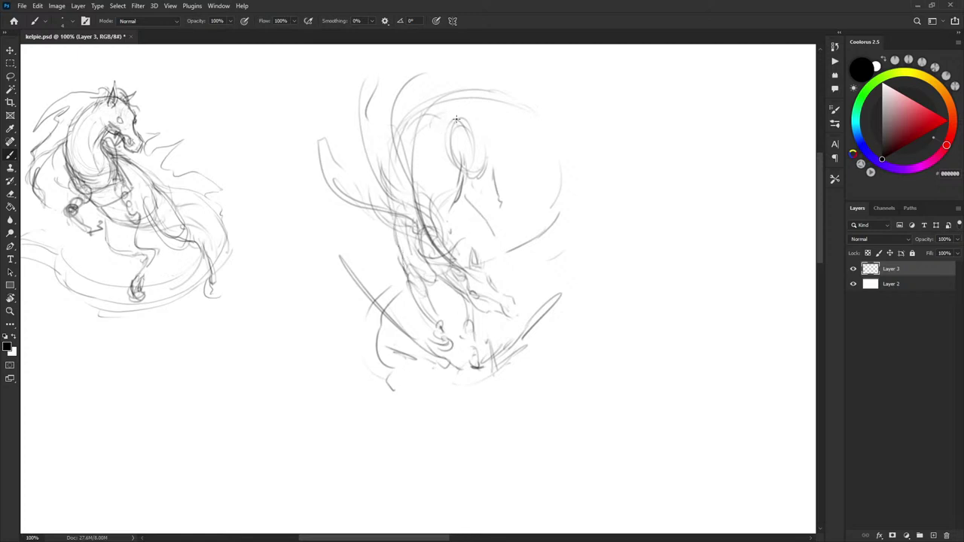
Add spiky fins along the second horse's arched back and draw the inner contour of the looping tail
left_click_drag(421, 121, 476, 86)
left_click_drag(429, 115, 442, 75)
mouse_move(440, 102)
left_mouse_down()
mouse_move(490, 75)
mouse_move(500, 98)
mouse_move(554, 113)
left_mouse_up()
mouse_move(483, 142)
left_mouse_down()
mouse_move(508, 132)
mouse_move(543, 157)
left_mouse_up()
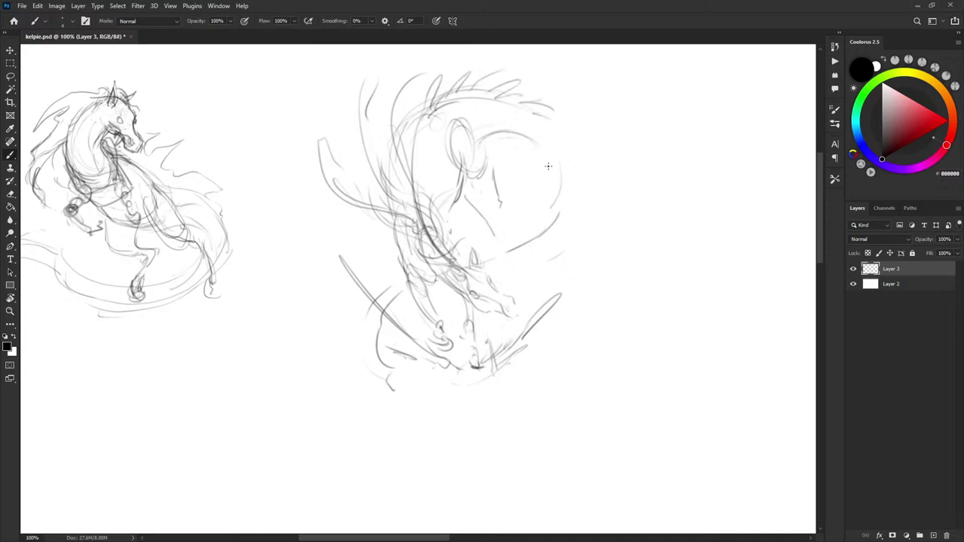
mouse_move(546, 205)
left_mouse_down()
mouse_move(528, 222)
mouse_move(486, 235)
left_mouse_up()
left_click_drag(380, 301, 393, 389)
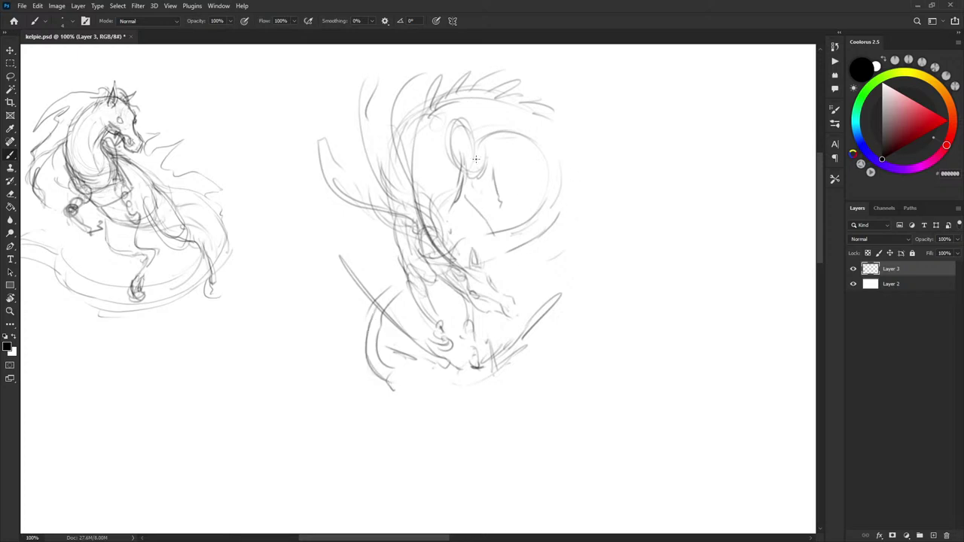
Define the second horse's thigh and hind legs with darker contours and pointed hooves
mouse_move(488, 161)
left_mouse_down()
mouse_move(491, 188)
mouse_move(452, 207)
mouse_move(481, 223)
mouse_move(499, 250)
mouse_move(463, 184)
mouse_move(495, 200)
mouse_move(466, 134)
left_mouse_up()
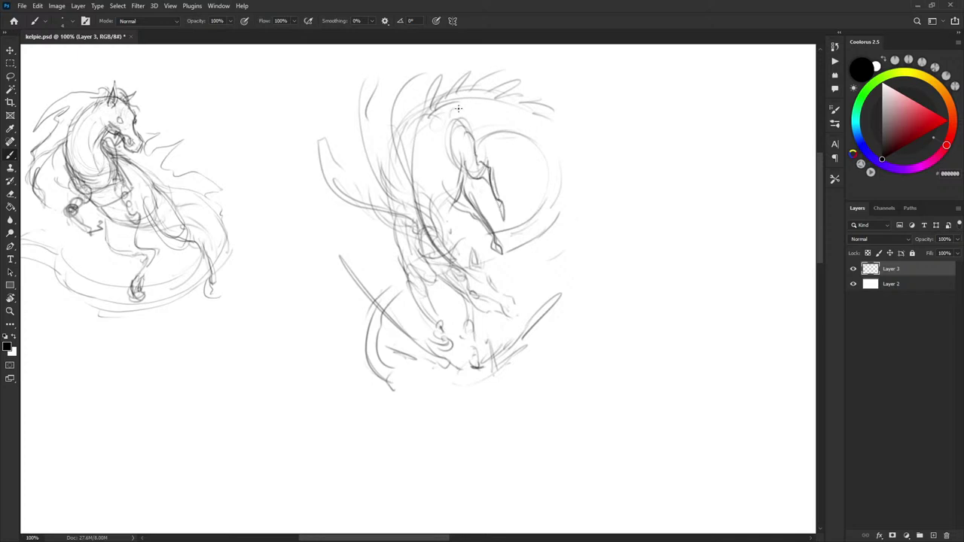
scroll(520, 217, "down", 1)
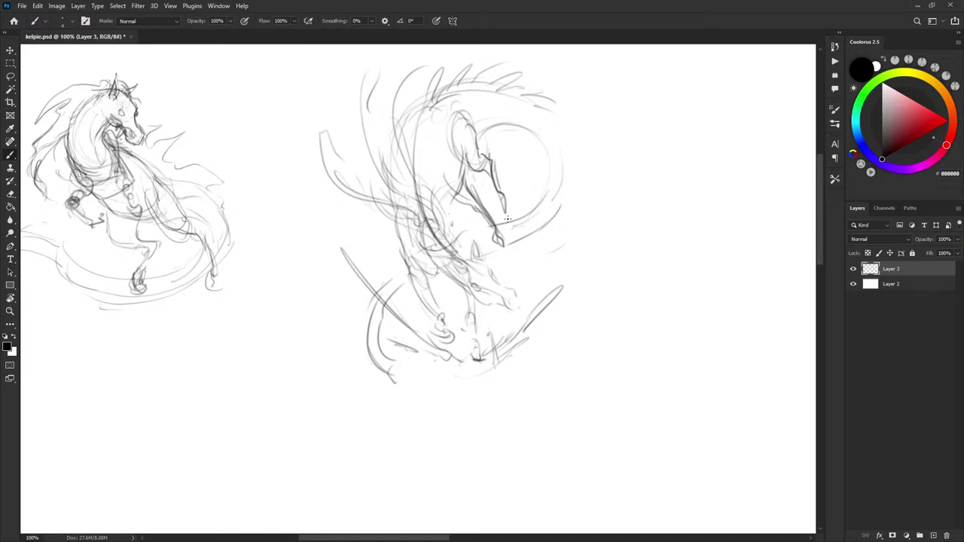
scroll(507, 218, "up", 1)
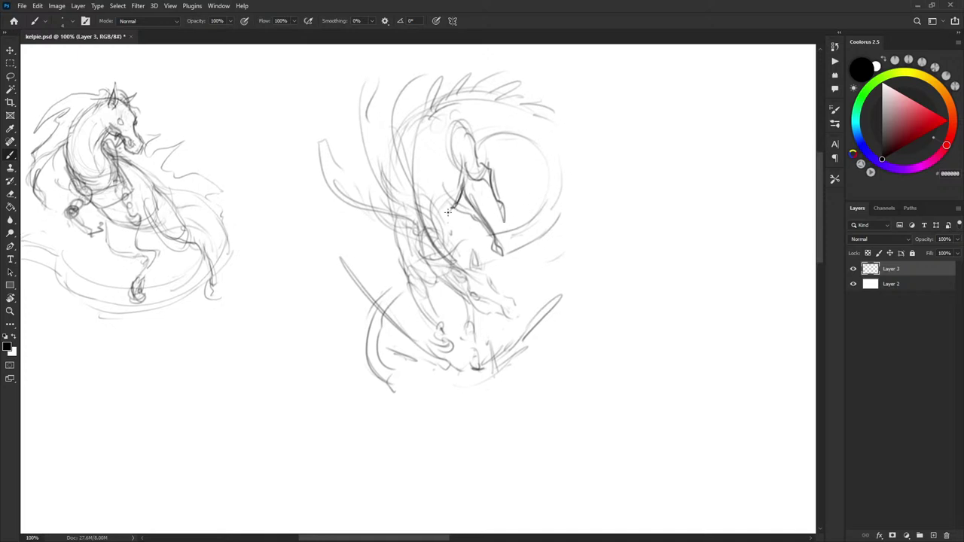
key("x")
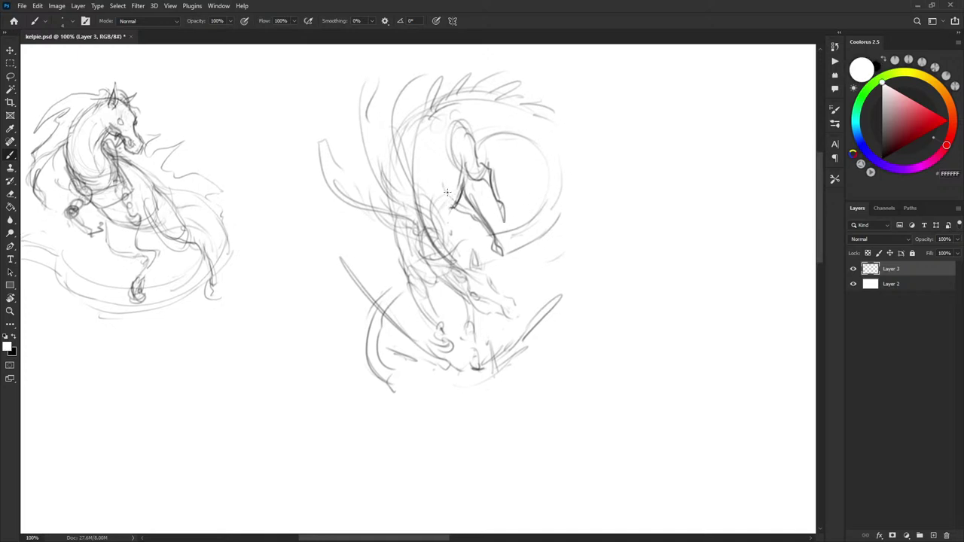
key("x")
Darken the second horse's neck and detail its head with an eye, nostril and open mouth
mouse_move(464, 181)
left_mouse_down()
mouse_move(439, 244)
mouse_move(450, 234)
mouse_move(456, 265)
mouse_move(438, 224)
mouse_move(467, 269)
mouse_move(481, 269)
mouse_move(462, 264)
mouse_move(488, 279)
mouse_move(463, 267)
mouse_move(489, 269)
left_mouse_up()
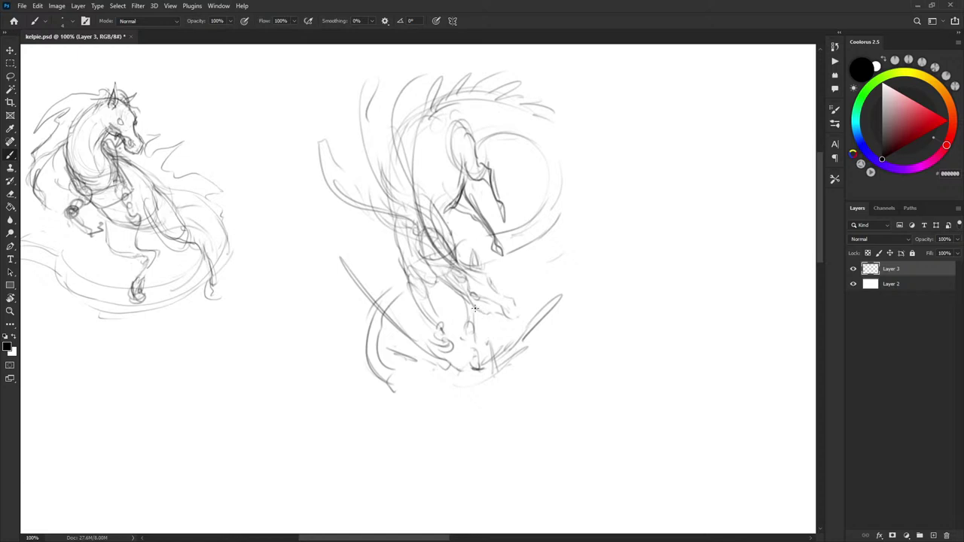
mouse_move(479, 310)
left_mouse_down()
mouse_move(503, 329)
mouse_move(481, 303)
mouse_move(510, 314)
mouse_move(487, 309)
mouse_move(514, 318)
mouse_move(503, 319)
mouse_move(505, 330)
mouse_move(482, 309)
mouse_move(505, 329)
mouse_move(518, 303)
left_mouse_up()
left_click_drag(547, 211, 551, 251)
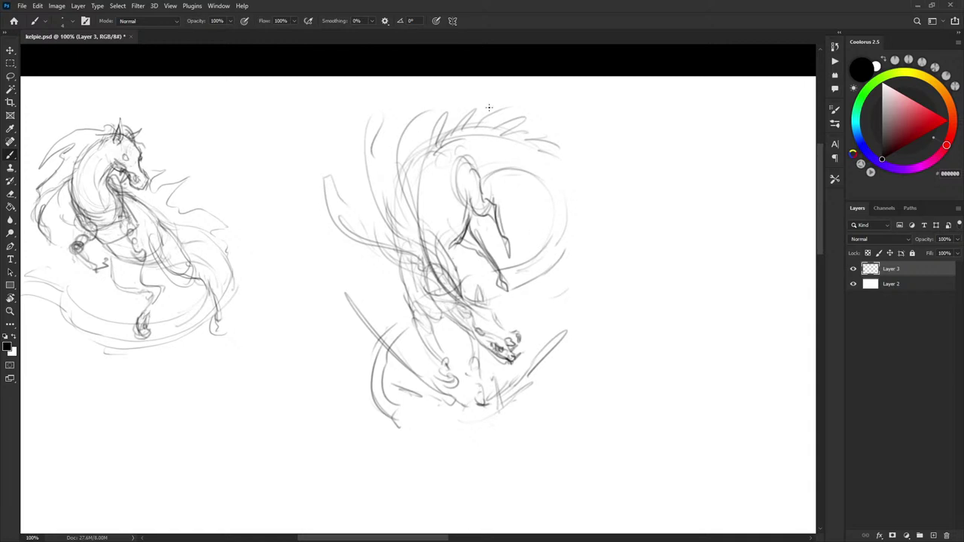
Lasso the second horse sketch, scale it down to roughly the first horse's size and move it closer to that sketch
key("ctrl+t")
key("Escape")
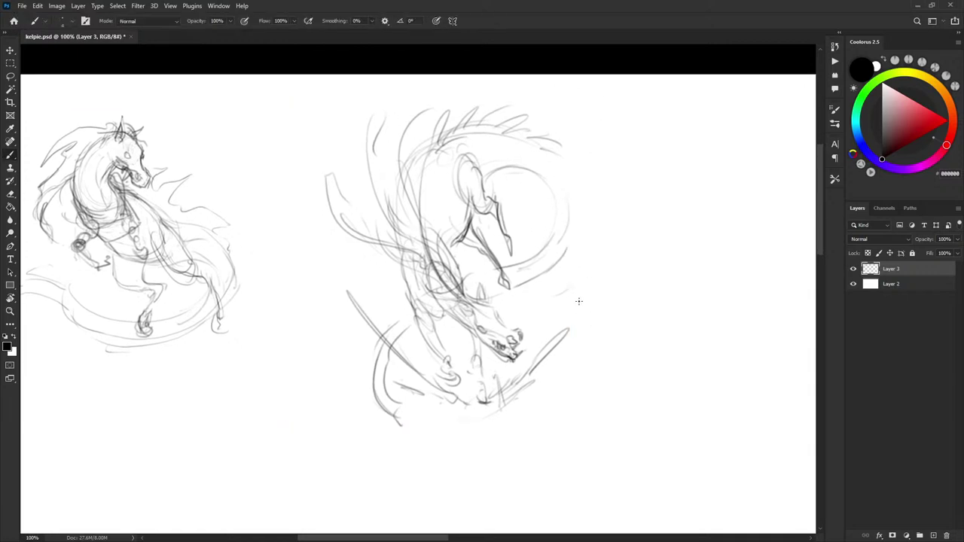
key("l")
mouse_move(314, 220)
left_mouse_down()
mouse_move(651, 306)
mouse_move(290, 226)
left_mouse_up()
left_click_drag(307, 269, 310, 242)
key("ctrl+t")
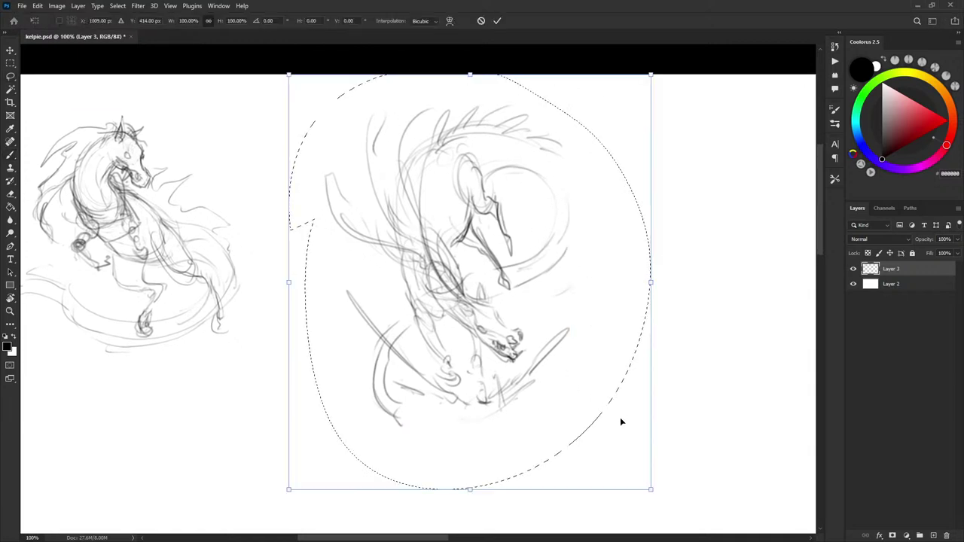
left_click_drag(653, 491, 532, 352)
left_click_drag(482, 276, 454, 291)
key("Return")
key("b")
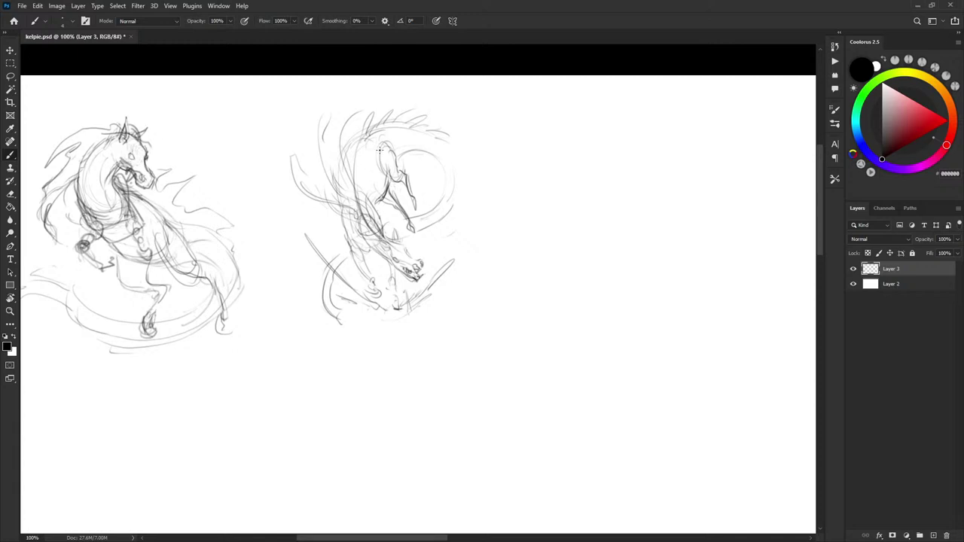
Paste the reference artwork with green wind swirls onto the canvas for study and delete its layer
left_click_drag(454, 218, 462, 220)
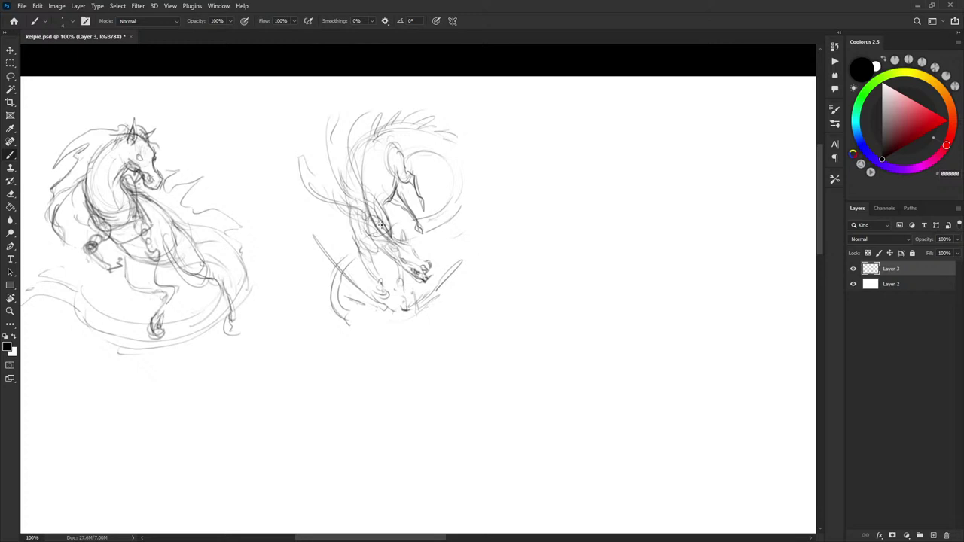
right_click(554, 132)
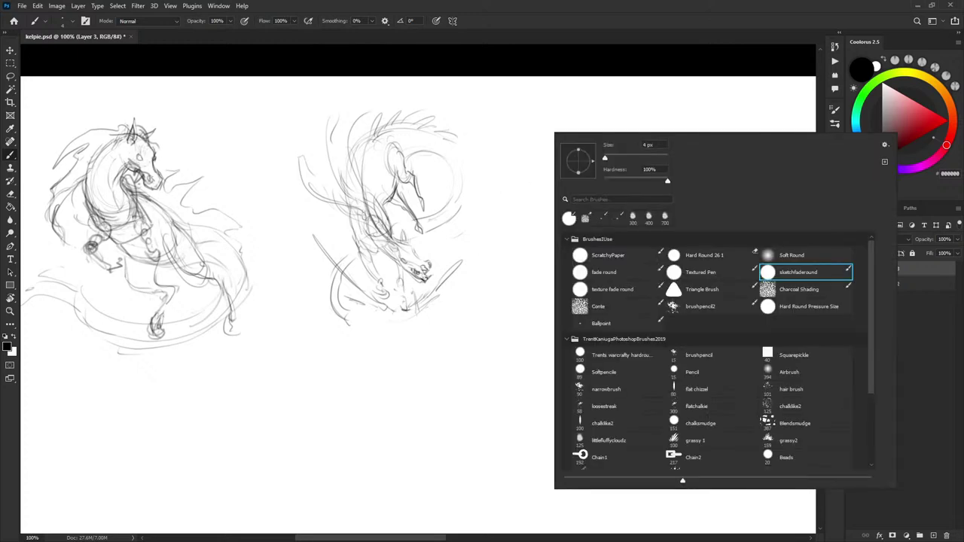
key("Escape")
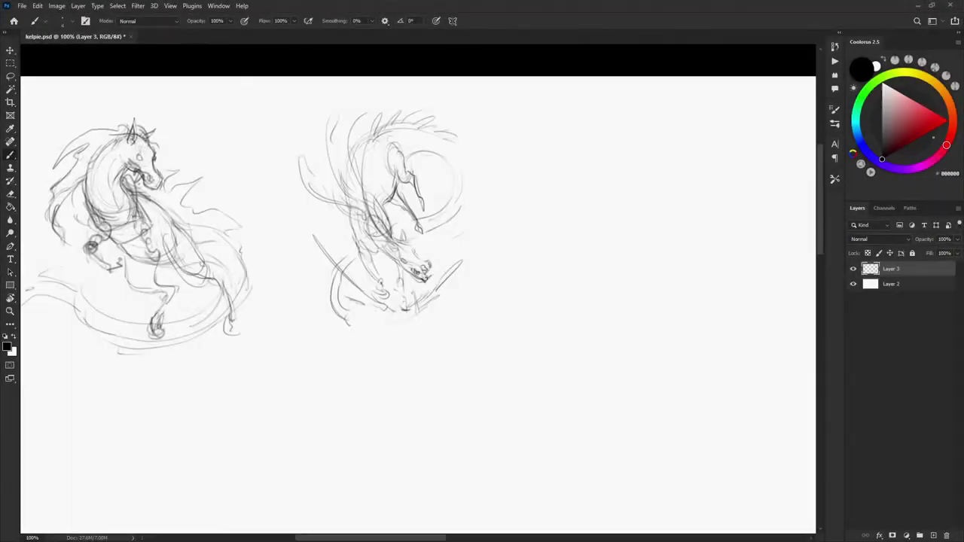
key("ctrl+v")
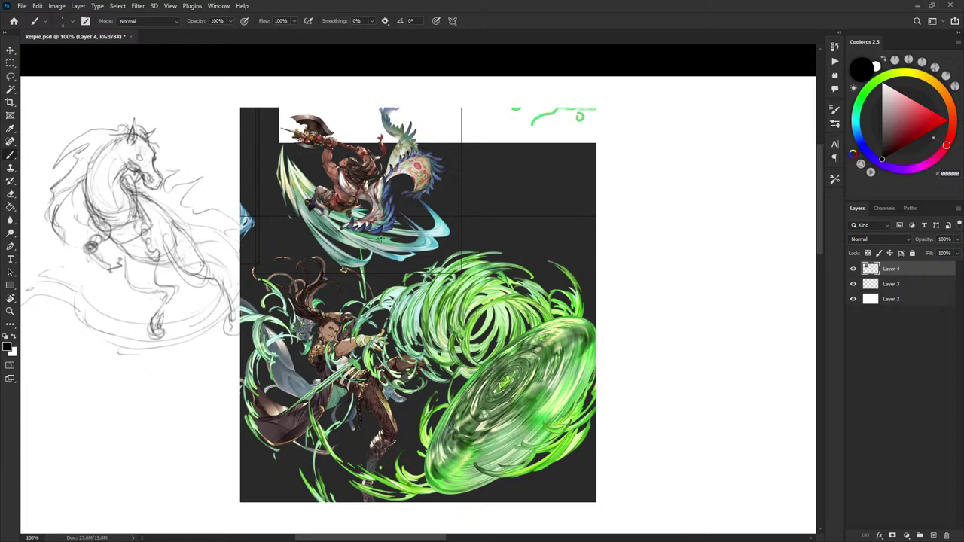
key("Delete")
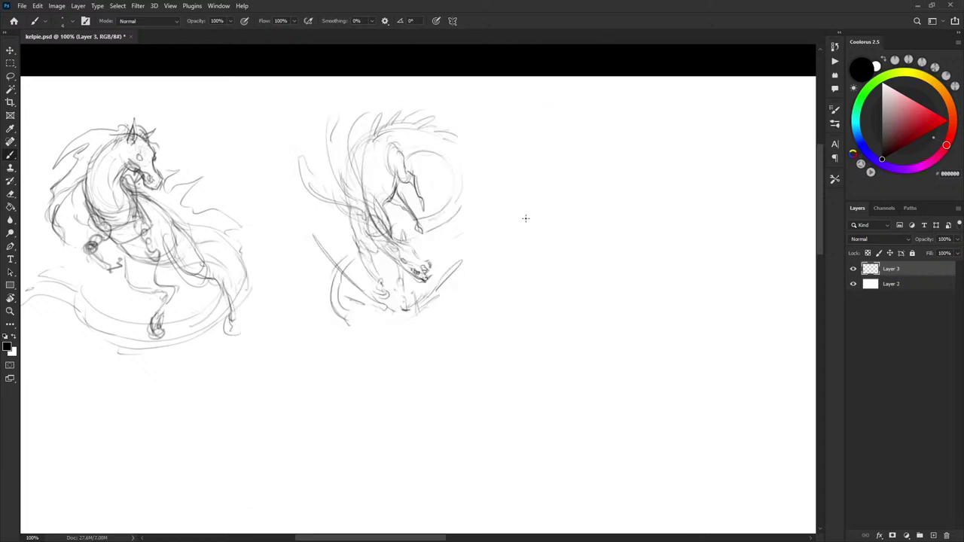
Paste the water-wave swordsman and blue-energy axe fighter references one after the other for study, deleting each layer
left_click_drag(522, 223, 534, 237)
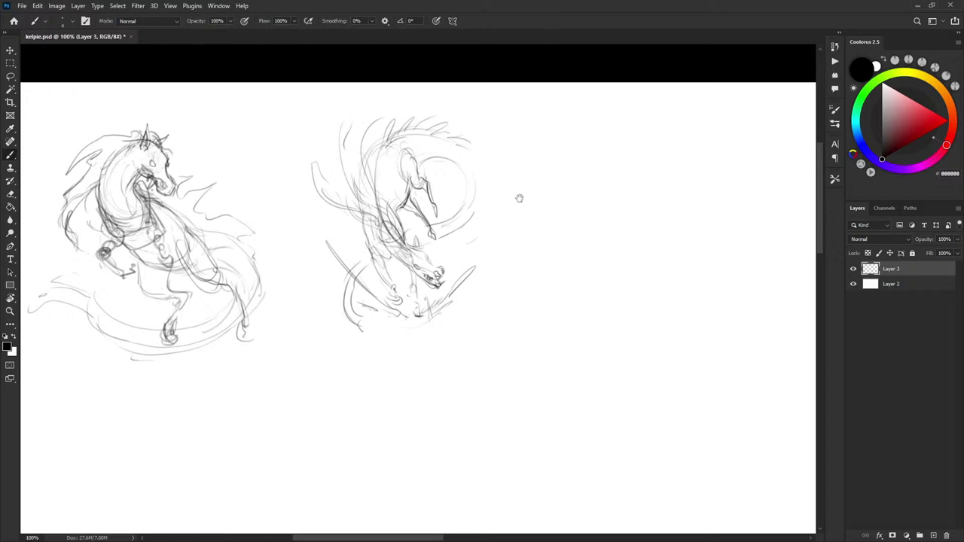
left_click_drag(519, 198, 497, 176)
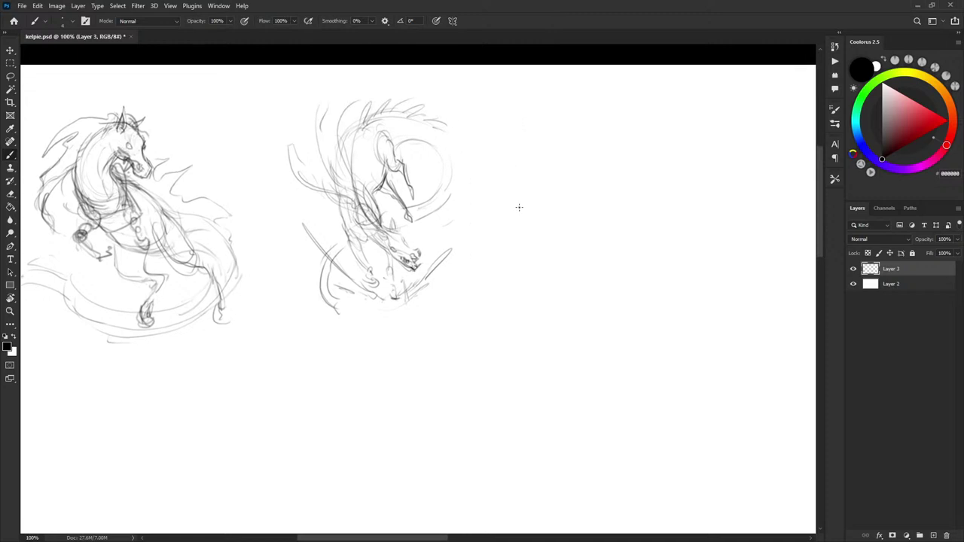
left_click_drag(531, 202, 516, 195)
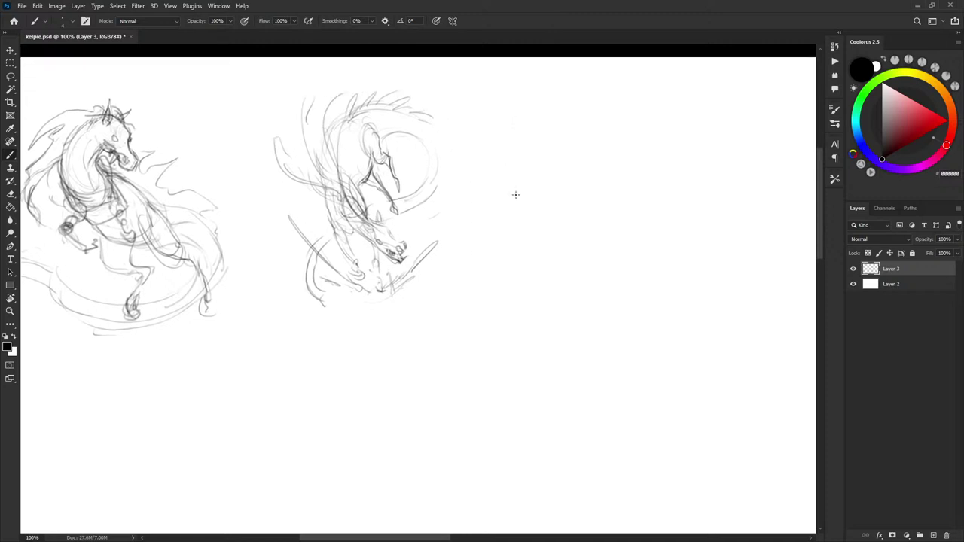
mouse_move(508, 230)
left_mouse_down()
mouse_move(498, 232)
mouse_move(493, 259)
left_mouse_up()
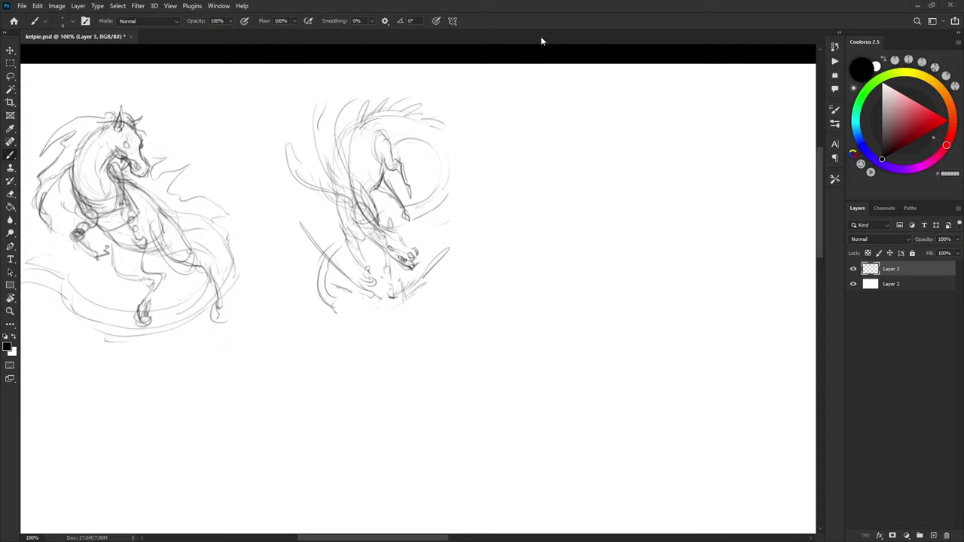
key("ctrl+v")
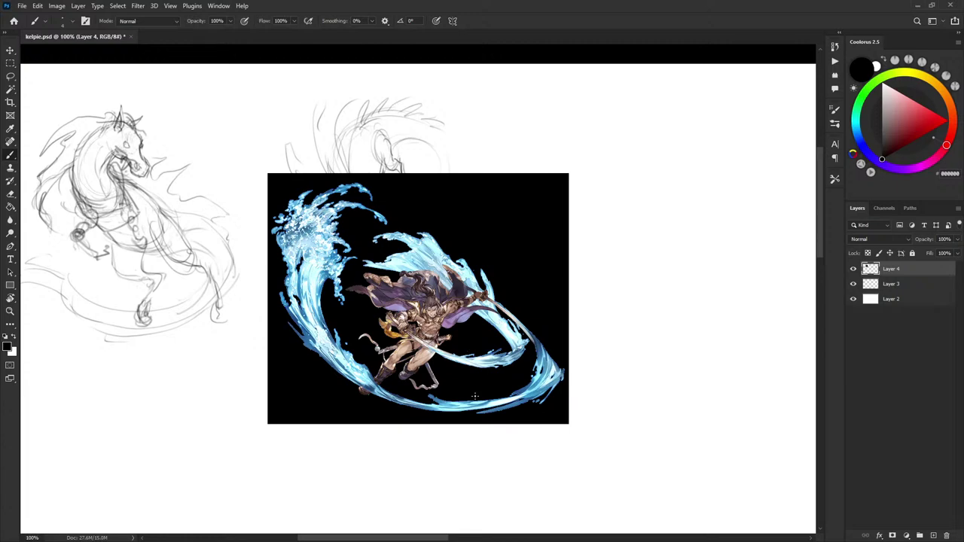
key("Delete")
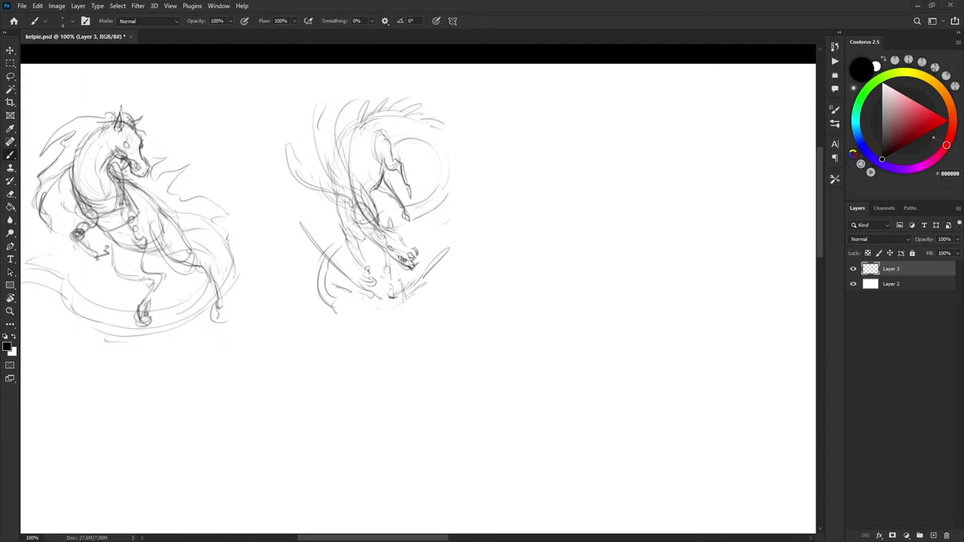
key("ctrl+v")
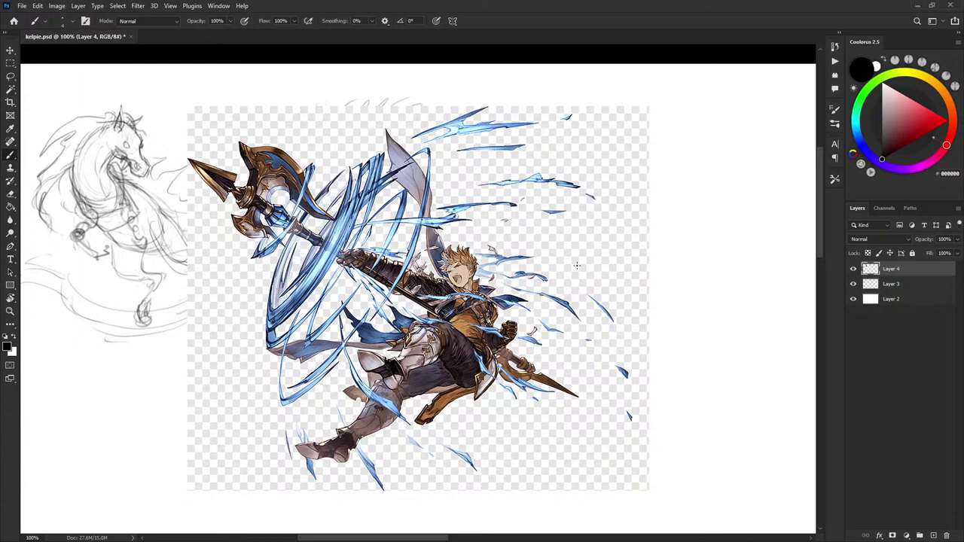
key("Delete")
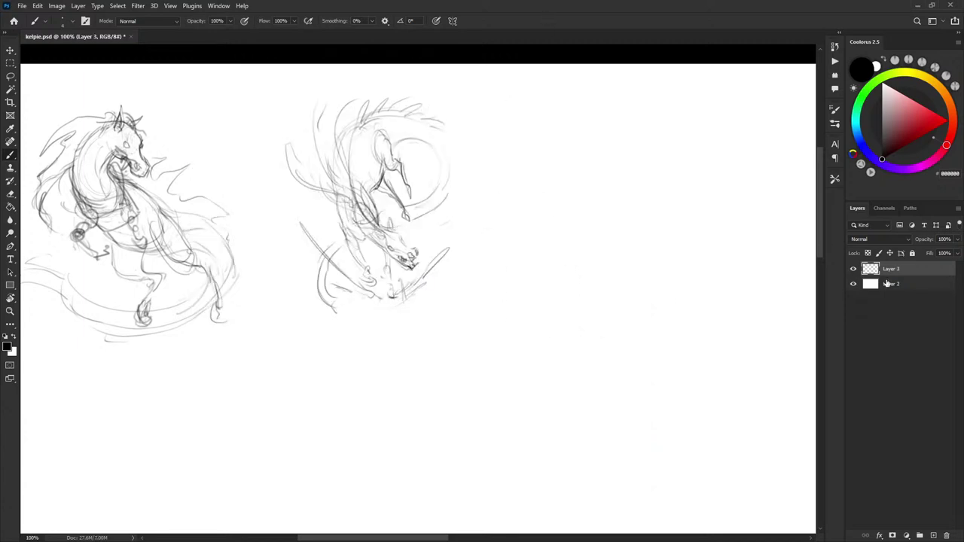
left_click(889, 284)
left_click(894, 271)
left_click_drag(486, 222, 631, 247)
key("ctrl+z")
left_click_drag(552, 197, 499, 202)
left_click_drag(283, 245, 308, 282)
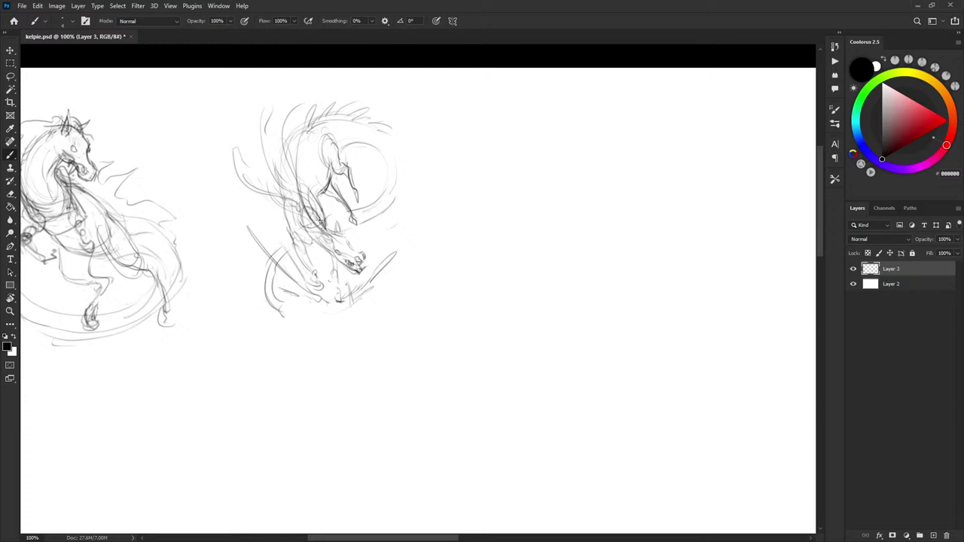
Darken the first horse's back line and the contour of its lower leg under the belly
left_click_drag(410, 224, 558, 213)
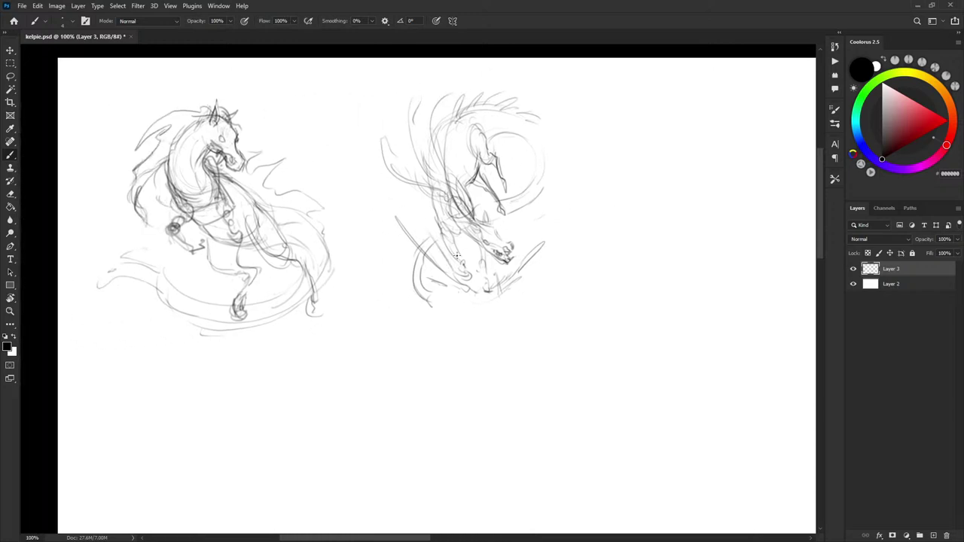
left_click_drag(204, 228, 262, 250)
left_click_drag(254, 195, 288, 241)
mouse_move(263, 211)
left_mouse_down()
mouse_move(276, 242)
mouse_move(235, 266)
left_mouse_up()
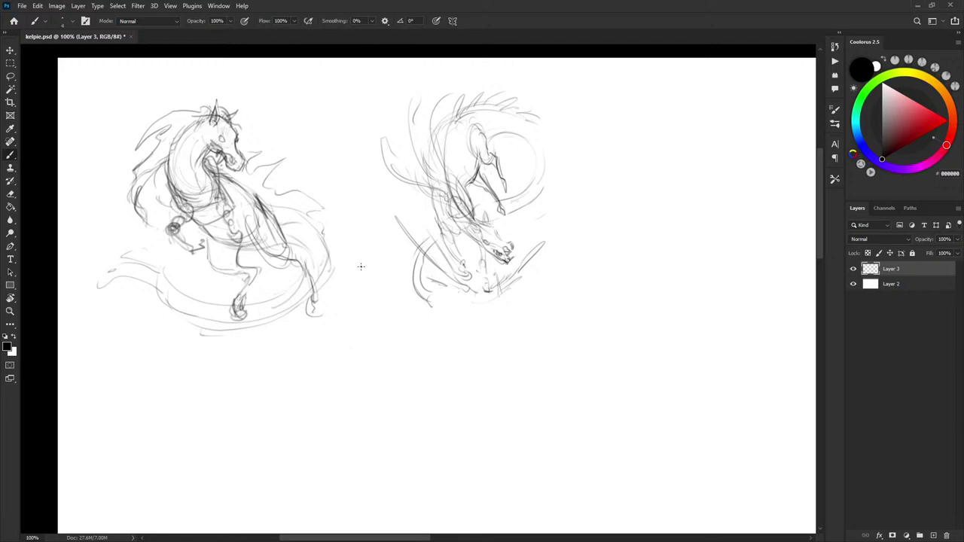
left_click_drag(451, 228, 455, 232)
left_click_drag(432, 263, 441, 265)
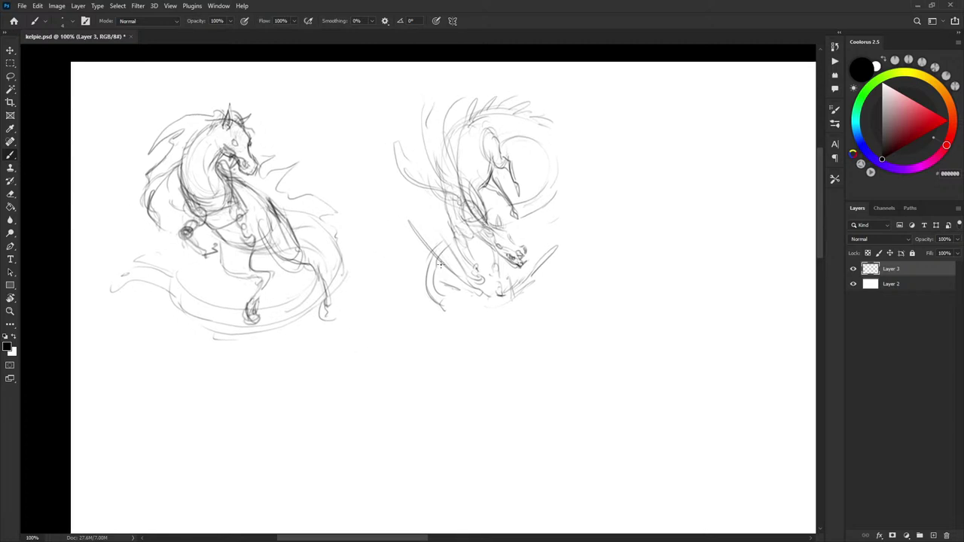
mouse_move(225, 245)
left_mouse_down()
mouse_move(231, 275)
mouse_move(244, 280)
mouse_move(228, 278)
left_mouse_up()
scroll(548, 213, "right", 5)
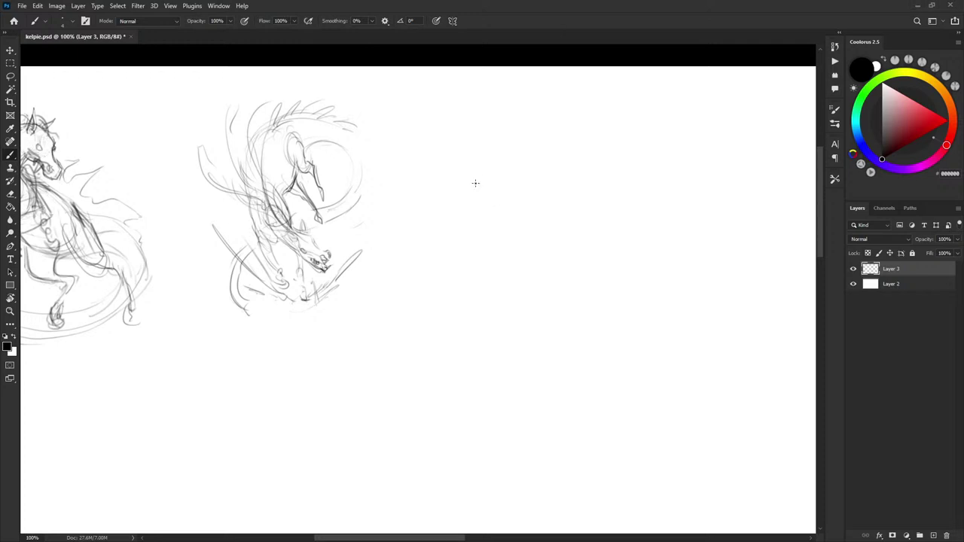
mouse_move(490, 196)
left_mouse_down()
mouse_move(550, 245)
mouse_move(573, 296)
left_mouse_up()
key("ctrl+z")
mouse_move(532, 230)
left_mouse_down()
mouse_move(577, 241)
mouse_move(628, 237)
left_mouse_up()
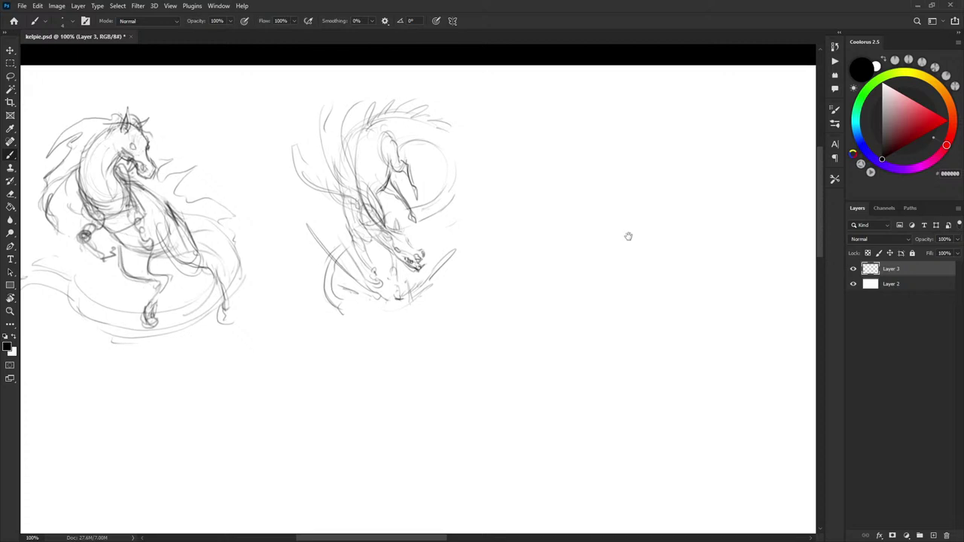
Strengthen the first horse's chest and shoulder lines and nudge its raised foreleg slightly with a lasso selection
mouse_move(121, 181)
left_mouse_down()
mouse_move(128, 218)
mouse_move(84, 276)
mouse_move(105, 219)
left_mouse_up()
key("l")
key("v")
left_click_drag(100, 239, 101, 240)
key("ctrl+d")
key("b")
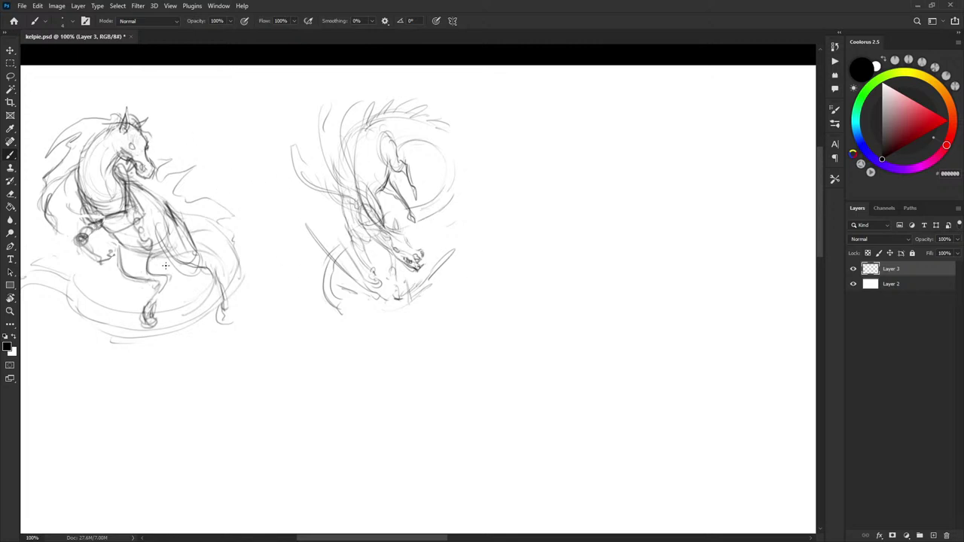
Rough out a third horse's arched neck and lowered head in the empty space beside the second sketch
left_click_drag(566, 229, 473, 215)
mouse_move(512, 242)
left_mouse_down()
mouse_move(508, 264)
mouse_move(461, 243)
mouse_move(452, 216)
mouse_move(505, 152)
left_mouse_up()
mouse_move(452, 212)
left_mouse_down()
mouse_move(537, 149)
mouse_move(557, 161)
mouse_move(550, 210)
mouse_move(518, 251)
left_mouse_up()
mouse_move(520, 199)
left_mouse_down()
mouse_move(511, 236)
mouse_move(549, 214)
left_mouse_up()
mouse_move(515, 179)
left_mouse_down()
mouse_move(536, 226)
mouse_move(556, 218)
left_mouse_up()
mouse_move(546, 199)
left_mouse_down()
mouse_move(555, 217)
mouse_move(546, 227)
left_mouse_up()
left_click_drag(463, 192, 466, 238)
left_click_drag(464, 197, 475, 242)
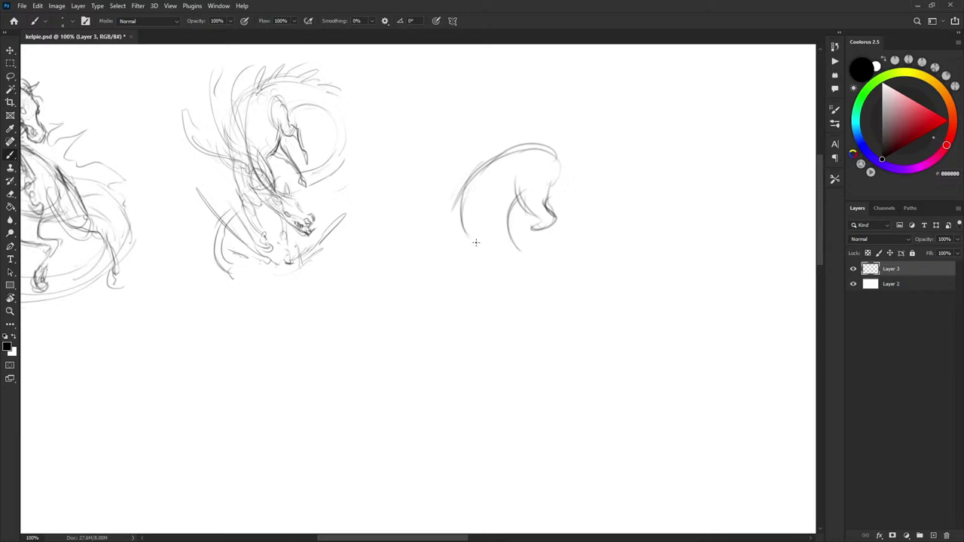
Lasso the newly drawn arched neck and head and delete them
key("l")
mouse_move(580, 102)
left_mouse_down()
mouse_move(498, 123)
mouse_move(527, 113)
left_mouse_up()
key("Delete")
key("ctrl+d")
key("b")
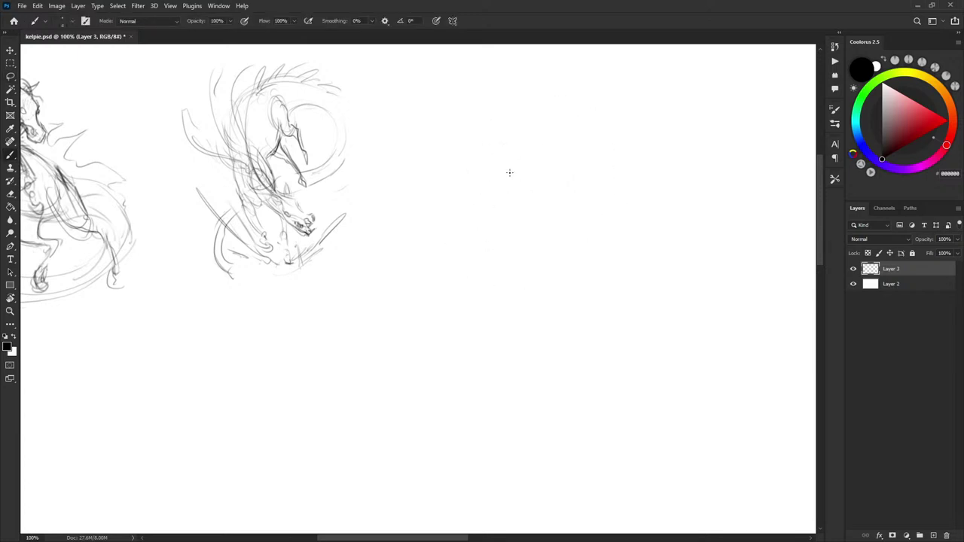
Start the third sketch with a downward-facing horse head and a long curved horn, undoing the unwanted strokes
left_click_drag(470, 194, 491, 157)
key("ctrl+z")
key("ctrl+z")
mouse_move(512, 155)
left_mouse_down()
mouse_move(482, 200)
mouse_move(512, 182)
mouse_move(483, 198)
mouse_move(499, 204)
left_mouse_up()
left_click_drag(495, 156, 487, 141)
mouse_move(490, 173)
left_mouse_down()
mouse_move(471, 127)
mouse_move(497, 162)
left_mouse_up()
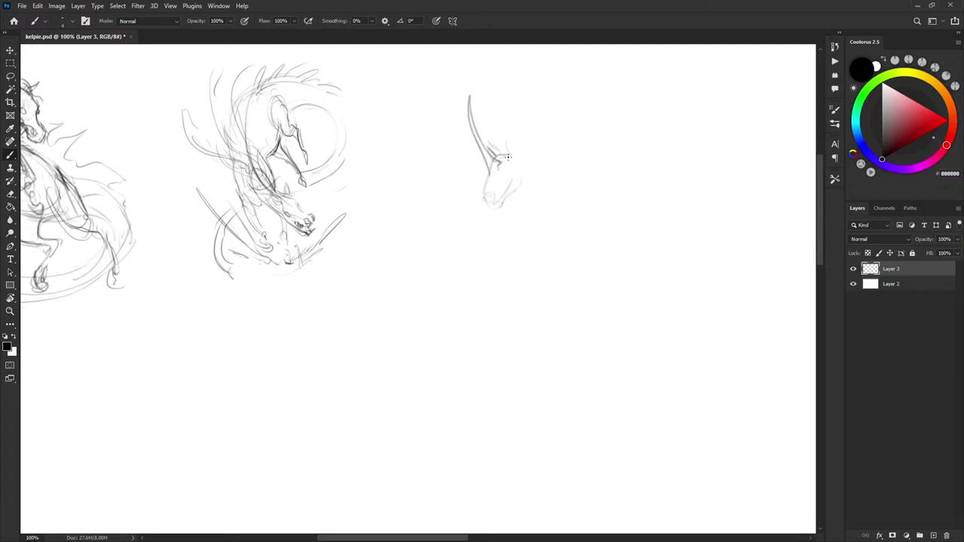
mouse_move(484, 166)
left_mouse_down()
mouse_move(515, 174)
mouse_move(483, 203)
mouse_move(486, 187)
mouse_move(497, 194)
mouse_move(485, 189)
mouse_move(493, 207)
mouse_move(520, 192)
mouse_move(520, 172)
mouse_move(518, 200)
left_mouse_up()
left_click_drag(509, 149, 542, 188)
key("ctrl+z")
Lasso the third horse's head and horn and rotate them slightly counter-clockwise
key("l")
mouse_move(503, 73)
left_mouse_down()
mouse_move(581, 209)
mouse_move(576, 109)
mouse_move(603, 108)
mouse_move(593, 99)
left_mouse_up()
key("ctrl+t")
key("Return")
key("ctrl+d")
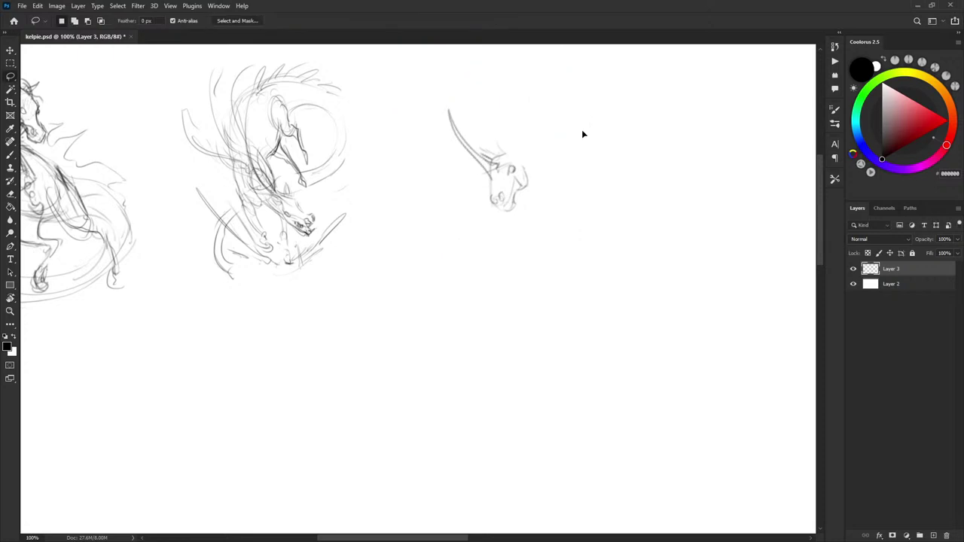
key("b")
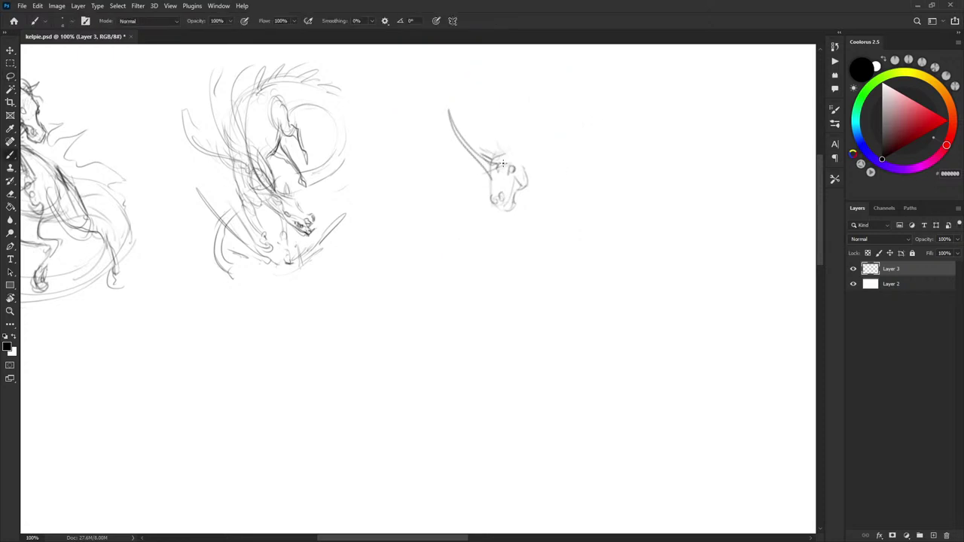
Add the third horse's ears and draw the arched outer curve of its neck
left_click_drag(504, 156, 512, 156)
mouse_move(489, 148)
left_mouse_down()
mouse_move(512, 151)
mouse_move(494, 139)
mouse_move(510, 146)
mouse_move(499, 139)
mouse_move(514, 156)
mouse_move(504, 160)
mouse_move(508, 147)
mouse_move(520, 191)
mouse_move(490, 152)
mouse_move(534, 149)
left_mouse_up()
left_click_drag(556, 230, 548, 241)
mouse_move(536, 144)
left_mouse_down()
mouse_move(564, 214)
mouse_move(552, 235)
left_mouse_up()
left_click_drag(531, 146, 557, 165)
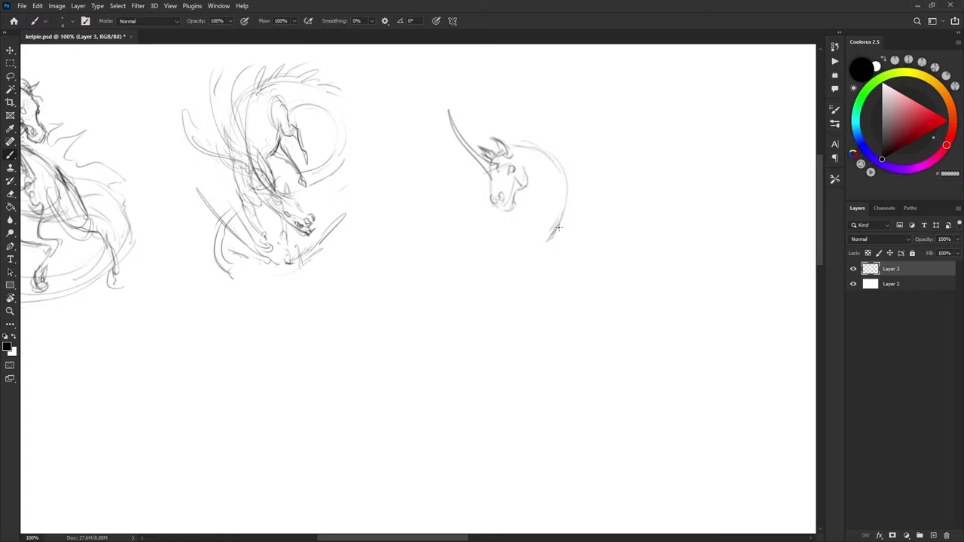
Draw the third horse's throat line and close the neck into a point at the chest, undoing the extra strokes
left_click_drag(560, 228, 530, 256)
mouse_move(530, 256)
left_mouse_down()
mouse_move(517, 193)
mouse_move(549, 237)
left_mouse_up()
mouse_move(525, 185)
left_mouse_down()
mouse_move(520, 197)
mouse_move(544, 217)
mouse_move(530, 256)
mouse_move(540, 268)
left_mouse_up()
left_click_drag(561, 231, 544, 273)
key("ctrl+z")
key("ctrl+z")
key("ctrl+z")
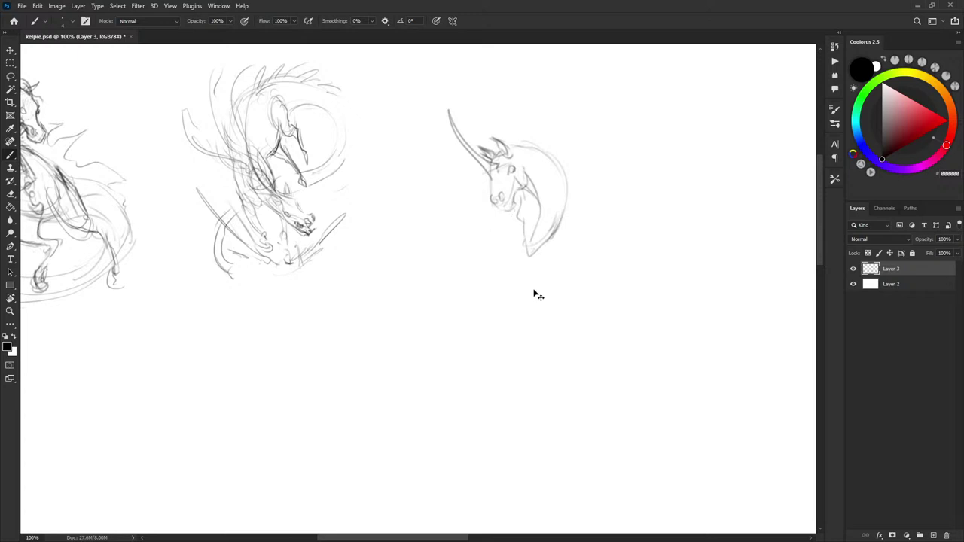
Sketch the third horse's chest line and a foreleg with rounded knee and hoof, undoing the unwanted strokes
left_click_drag(496, 248, 526, 277)
mouse_move(497, 225)
left_mouse_down()
mouse_move(486, 247)
mouse_move(478, 243)
mouse_move(486, 265)
mouse_move(495, 261)
mouse_move(489, 283)
left_mouse_up()
key("ctrl+z")
mouse_move(479, 272)
left_mouse_down()
mouse_move(476, 281)
mouse_move(475, 263)
left_mouse_up()
left_click_drag(479, 250, 474, 267)
left_click_drag(538, 317, 519, 329)
key("ctrl+z")
key("ctrl+z")
left_click_drag(488, 285, 477, 303)
mouse_move(478, 282)
left_mouse_down()
mouse_move(473, 317)
mouse_move(452, 326)
mouse_move(461, 316)
left_mouse_up()
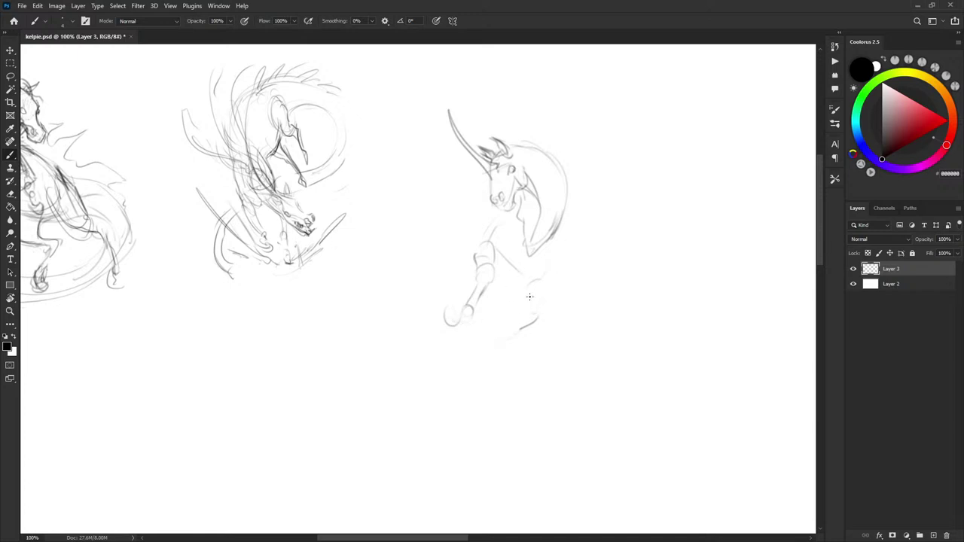
Undo the third horse's lower foreleg strokes and redraw the forelegs as curved, bent shapes below the chest
left_click_drag(535, 283, 528, 323)
key("ctrl+z")
key("ctrl+z")
key("ctrl+z")
mouse_move(484, 266)
left_mouse_down()
mouse_move(495, 340)
mouse_move(536, 317)
left_mouse_up()
left_click_drag(546, 283, 532, 323)
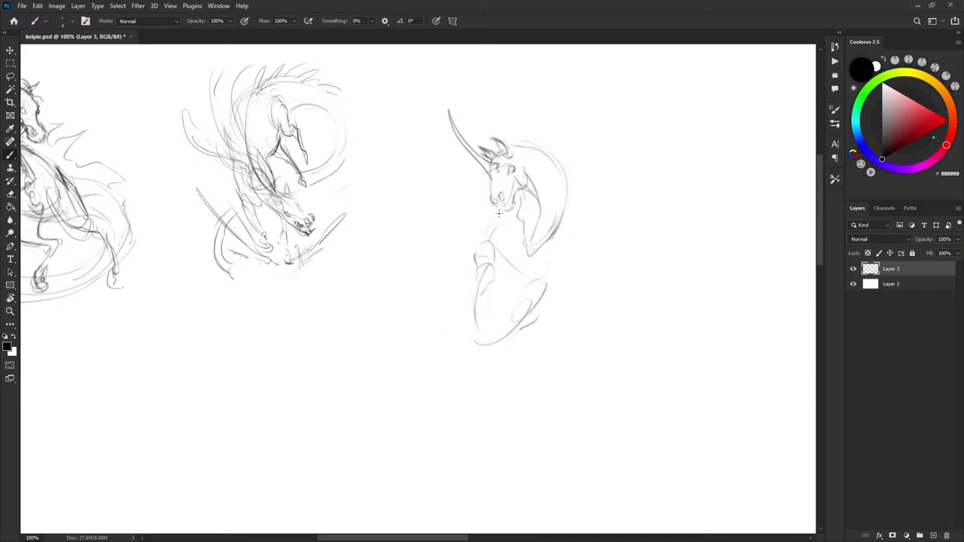
Draw the third horse's back and belly curves sweeping away from the chest, and reinforce the base of the neck
left_click_drag(499, 213, 439, 246)
left_click_drag(548, 235, 517, 276)
left_click_drag(549, 242, 532, 275)
mouse_move(489, 214)
left_mouse_down()
mouse_move(434, 232)
mouse_move(422, 295)
mouse_move(449, 298)
mouse_move(440, 289)
left_mouse_up()
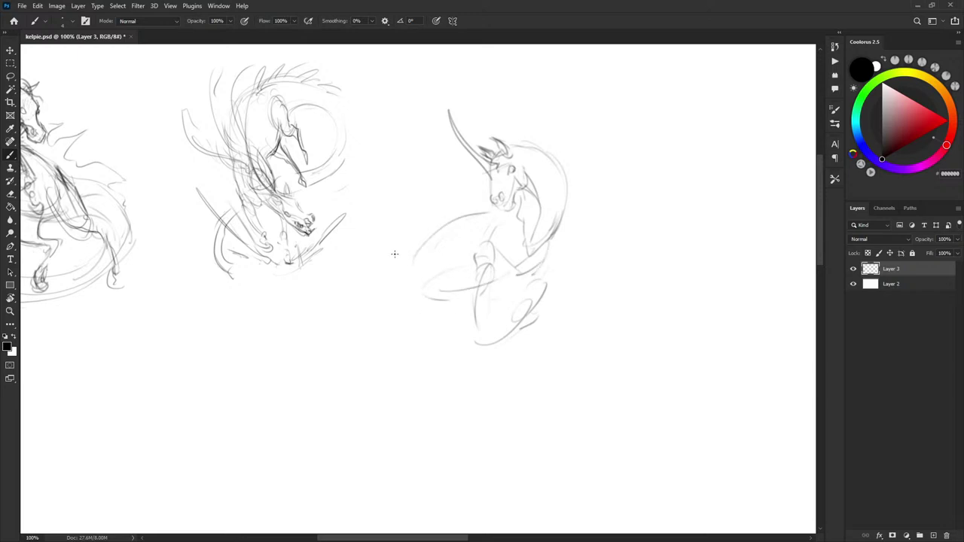
Draw a large tail curve looping from the third horse's back around beneath the forelegs, undoing the rejected versions
mouse_move(490, 214)
left_mouse_down()
mouse_move(384, 295)
mouse_move(377, 351)
left_mouse_up()
left_click_drag(433, 234, 587, 344)
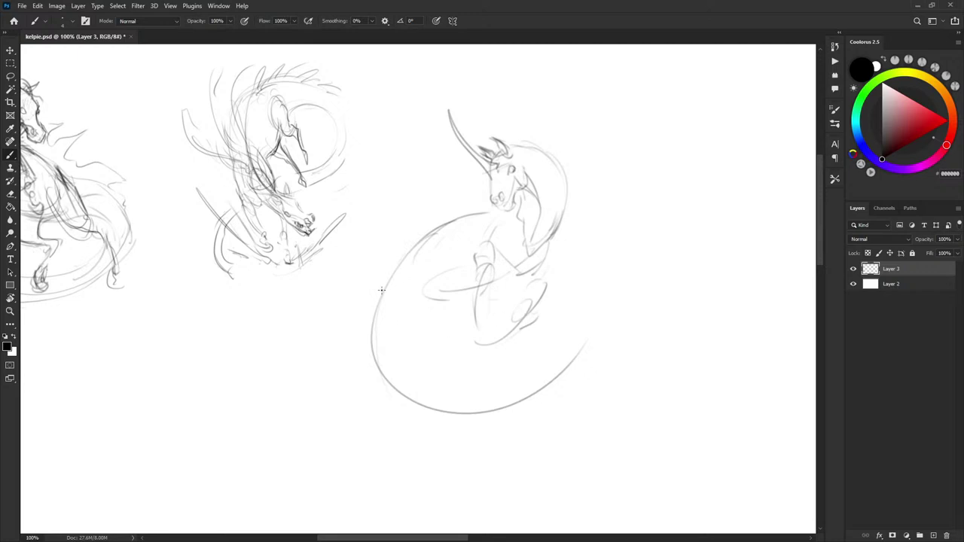
left_click_drag(411, 256, 535, 350)
left_click_drag(412, 405, 618, 384)
key("ctrl+z")
key("ctrl+z")
key("ctrl+z")
key("ctrl+z")
left_click_drag(441, 229, 556, 369)
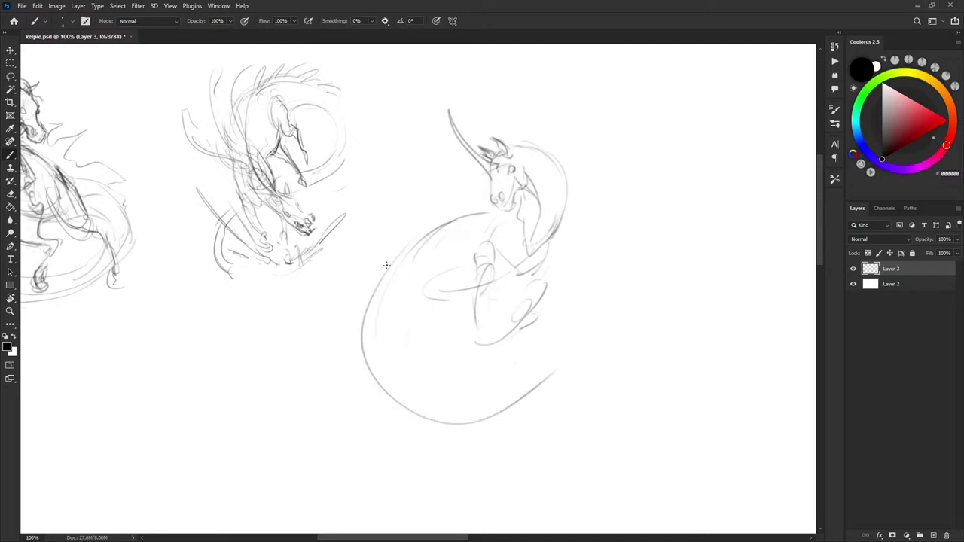
Sketch pointed, webbed fins along the outer edge of the third horse's back and the underside of its tail
mouse_move(473, 202)
left_mouse_down()
mouse_move(409, 177)
mouse_move(416, 219)
mouse_move(354, 319)
left_mouse_up()
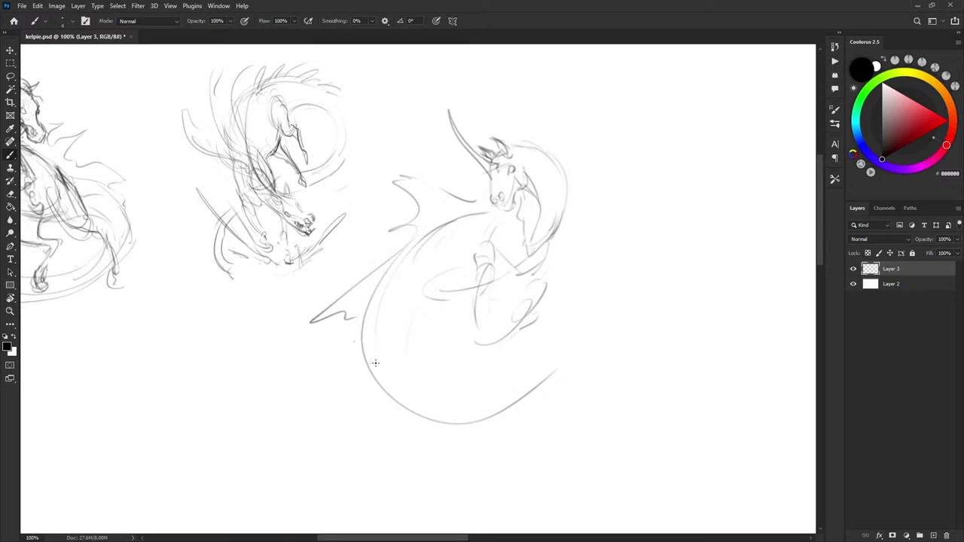
mouse_move(365, 369)
left_mouse_down()
mouse_move(404, 413)
mouse_move(520, 436)
left_mouse_up()
left_click_drag(517, 406, 484, 426)
left_click_drag(554, 383, 539, 397)
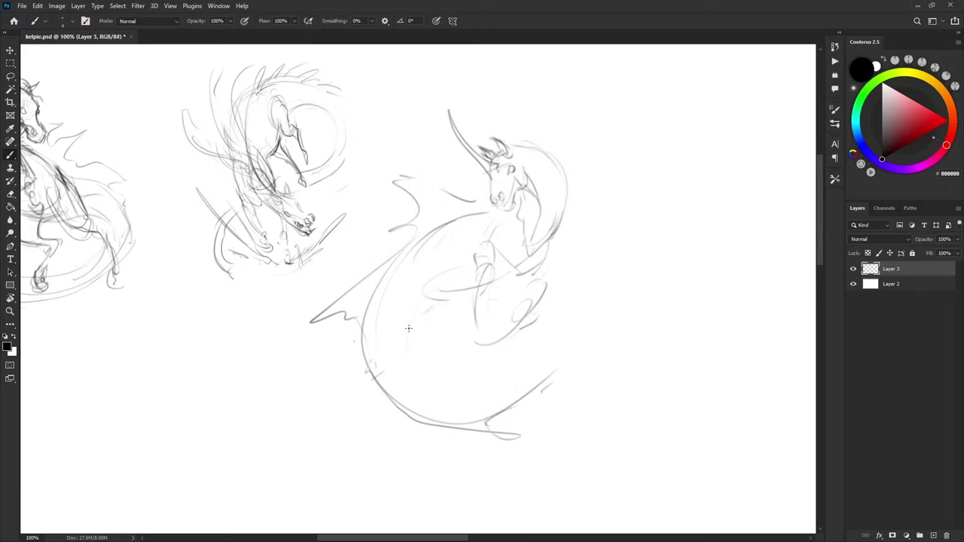
Draw the third horse's inner tail contour and a long tail fin sweeping upward beside the body, with short accents around the forelegs
mouse_move(447, 296)
left_mouse_down()
mouse_move(403, 351)
mouse_move(466, 405)
mouse_move(515, 388)
left_mouse_up()
mouse_move(465, 410)
left_mouse_down()
mouse_move(579, 333)
mouse_move(566, 317)
left_mouse_up()
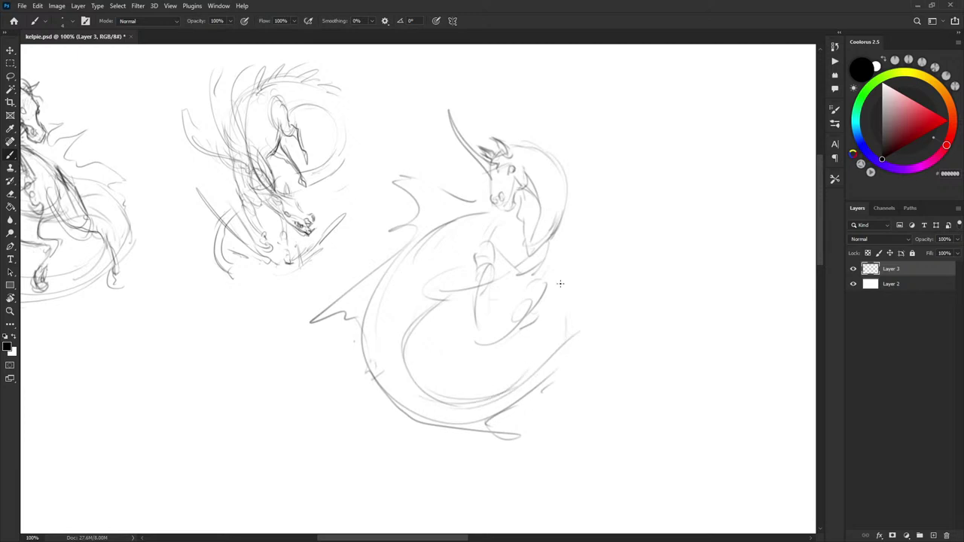
left_click_drag(560, 281, 566, 317)
mouse_move(517, 388)
left_mouse_down()
mouse_move(537, 322)
mouse_move(549, 327)
mouse_move(611, 219)
left_mouse_up()
left_click_drag(606, 285, 587, 315)
left_click_drag(579, 327, 564, 342)
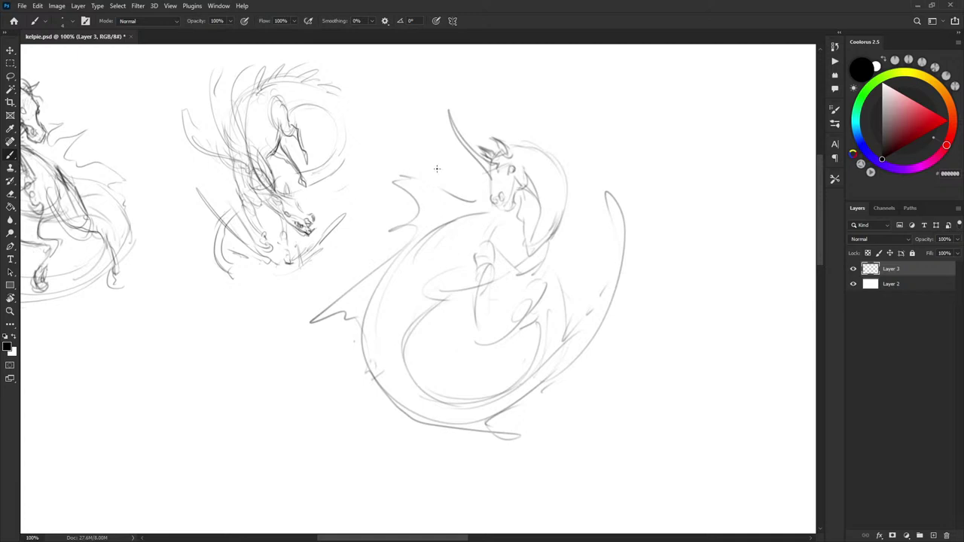
left_click_drag(435, 304, 467, 310)
mouse_move(505, 300)
left_mouse_down()
mouse_move(529, 291)
mouse_move(561, 189)
left_mouse_up()
Lasso the third horse sketch, flip it horizontally, and scale it down and reposition it beside the second sketch
key("l")
mouse_move(391, 143)
left_mouse_down()
mouse_move(508, 523)
mouse_move(449, 146)
left_mouse_up()
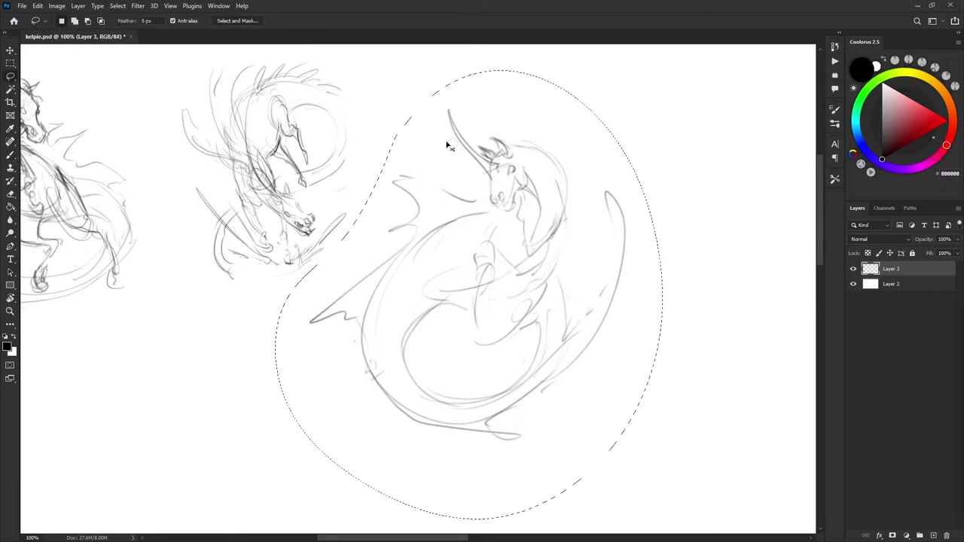
key("ctrl+t")
right_click(465, 233)
left_click(497, 435)
left_click_drag(660, 513, 556, 384)
left_click_drag(518, 314, 614, 337)
key("Return")
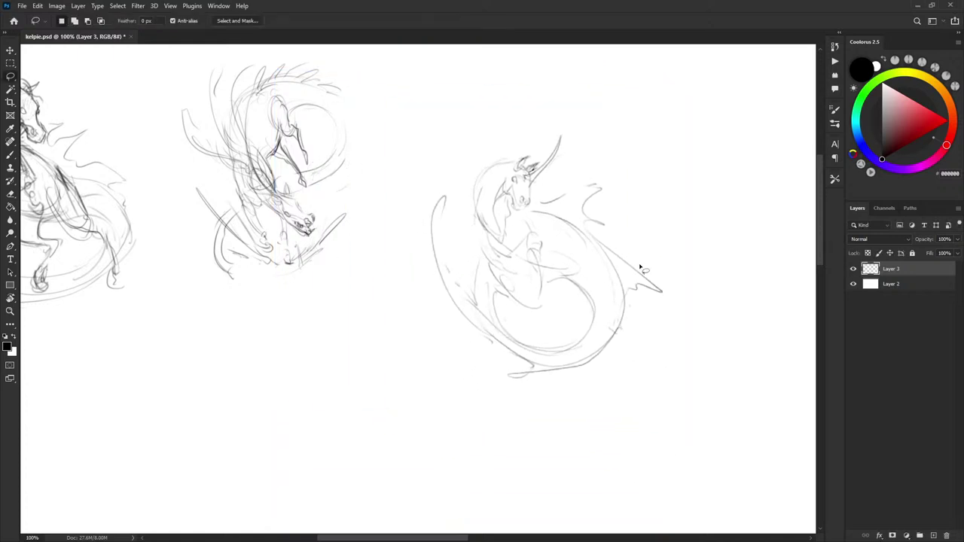
Reinforce the flipped horse's chest, shoulder and forelegs with the brush, adding a rounded knee and a pointed lower leg
key("b")
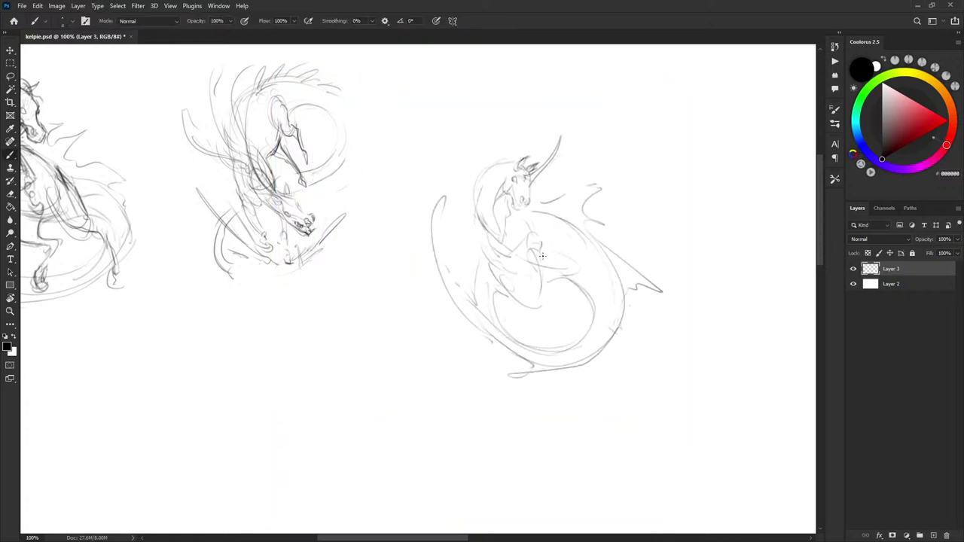
mouse_move(509, 276)
left_mouse_down()
mouse_move(499, 289)
mouse_move(529, 312)
left_mouse_up()
mouse_move(501, 259)
left_mouse_down()
mouse_move(494, 271)
mouse_move(547, 318)
left_mouse_up()
left_click_drag(545, 257, 568, 264)
mouse_move(513, 285)
left_mouse_down()
mouse_move(481, 237)
mouse_move(474, 187)
left_mouse_up()
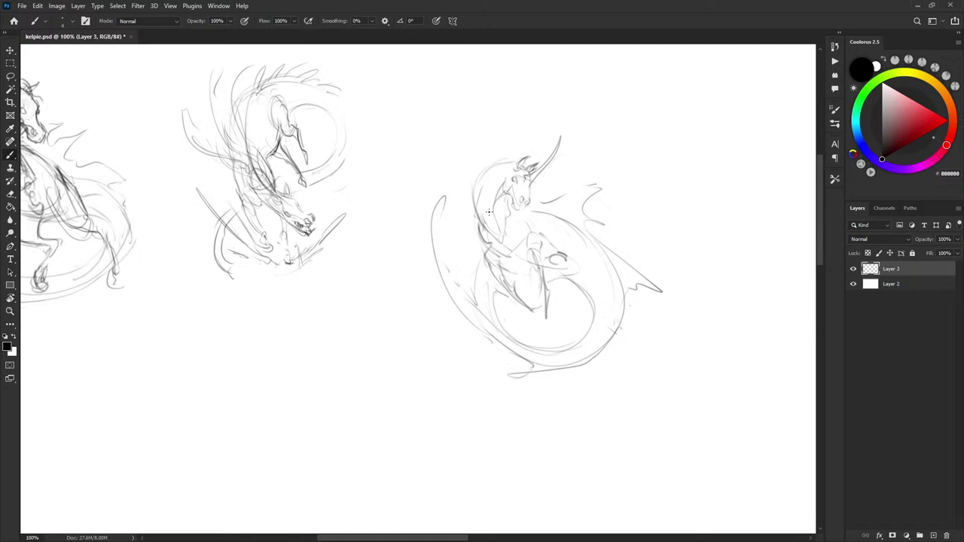
Draw long pointed spikes radiating from the third horse's neck crest and head, and darken the horn base and face
mouse_move(476, 220)
left_mouse_down()
mouse_move(487, 163)
mouse_move(480, 183)
mouse_move(483, 174)
mouse_move(426, 136)
left_mouse_up()
mouse_move(501, 161)
left_mouse_down()
mouse_move(495, 138)
mouse_move(513, 162)
mouse_move(518, 140)
mouse_move(530, 178)
left_mouse_up()
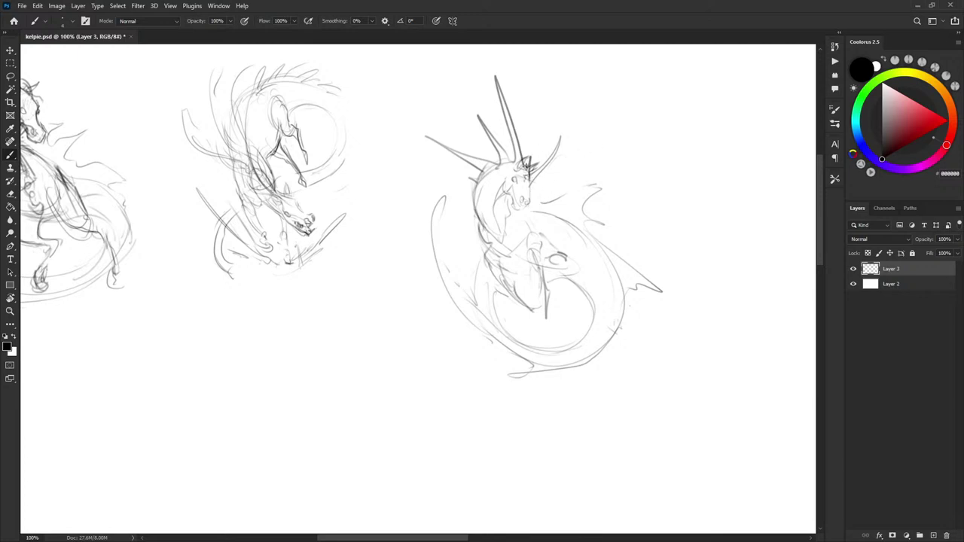
mouse_move(559, 93)
left_mouse_down()
mouse_move(539, 162)
mouse_move(539, 154)
mouse_move(528, 160)
mouse_move(559, 104)
mouse_move(531, 172)
mouse_move(556, 102)
mouse_move(512, 191)
mouse_move(518, 205)
mouse_move(520, 197)
left_mouse_up()
key("x")
key("x")
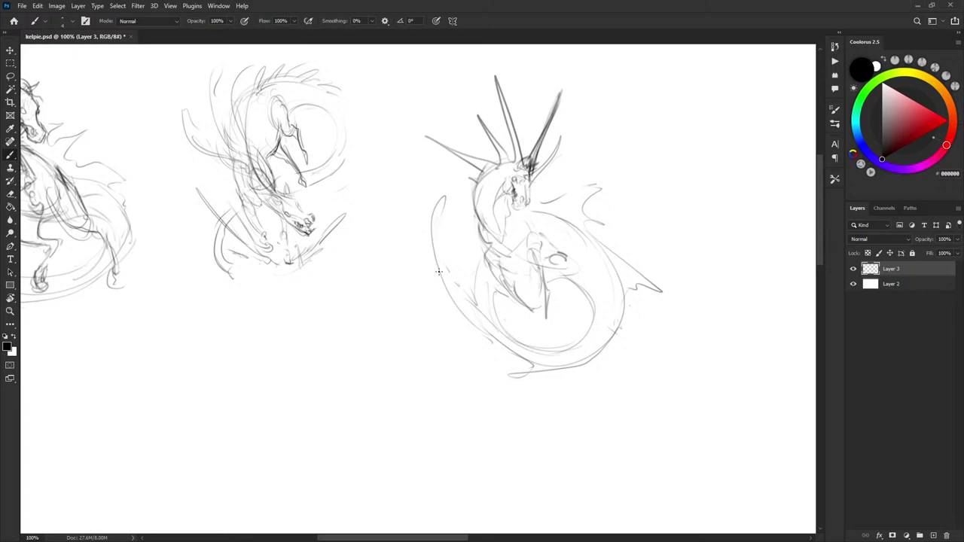
Add feathery fin strokes along the outer edge and tip of the third horse's raised tail
mouse_move(439, 271)
left_mouse_down()
mouse_move(423, 226)
mouse_move(482, 329)
mouse_move(555, 359)
left_mouse_up()
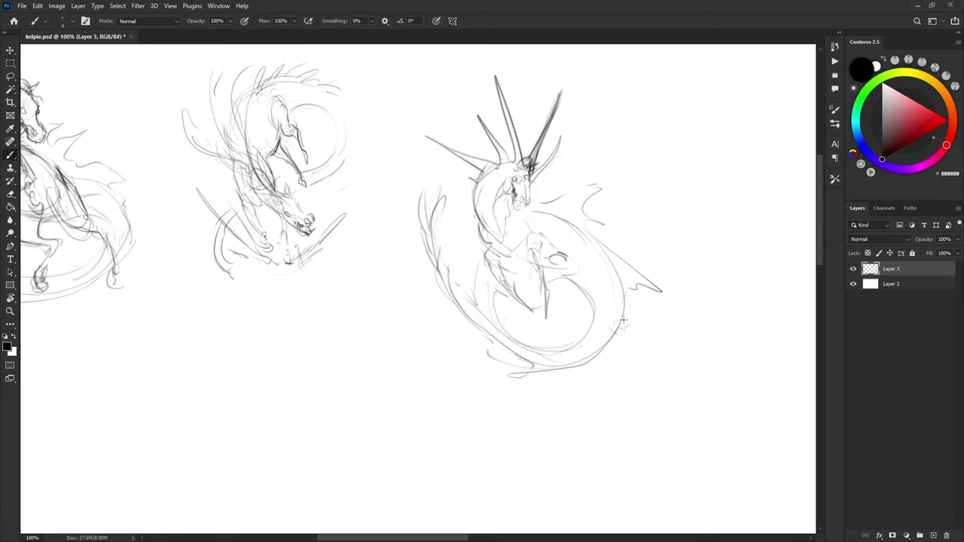
key("ctrl+t")
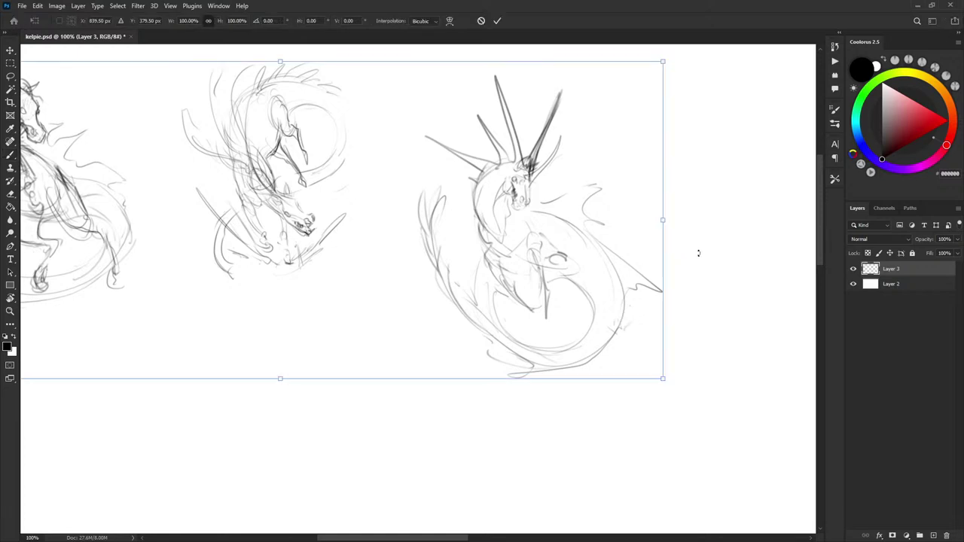
key("Escape")
left_click_drag(590, 276, 661, 294)
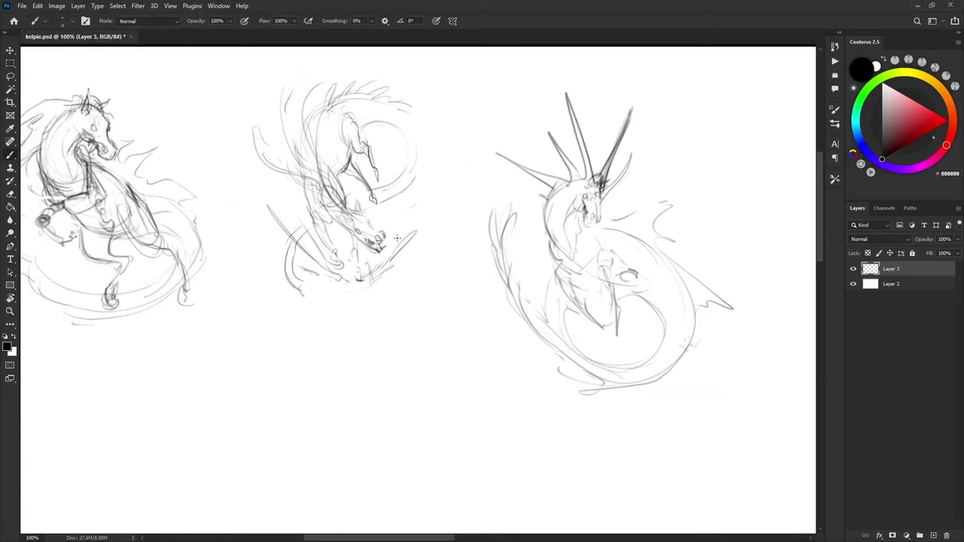
left_click_drag(388, 236, 394, 248)
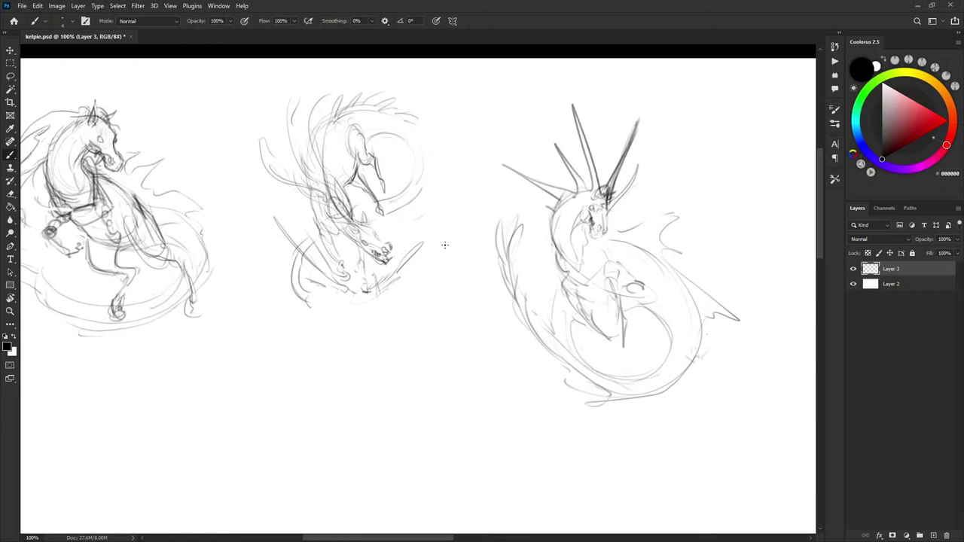
left_click_drag(446, 247, 505, 241)
mouse_move(366, 216)
left_mouse_down()
mouse_move(405, 246)
mouse_move(354, 216)
left_mouse_up()
left_click_drag(657, 314, 574, 310)
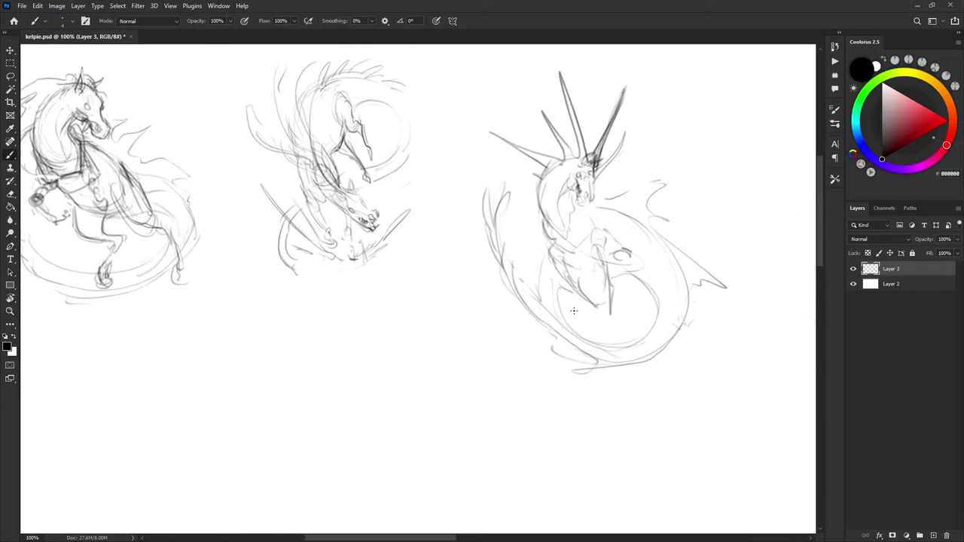
left_click_drag(469, 299, 526, 263)
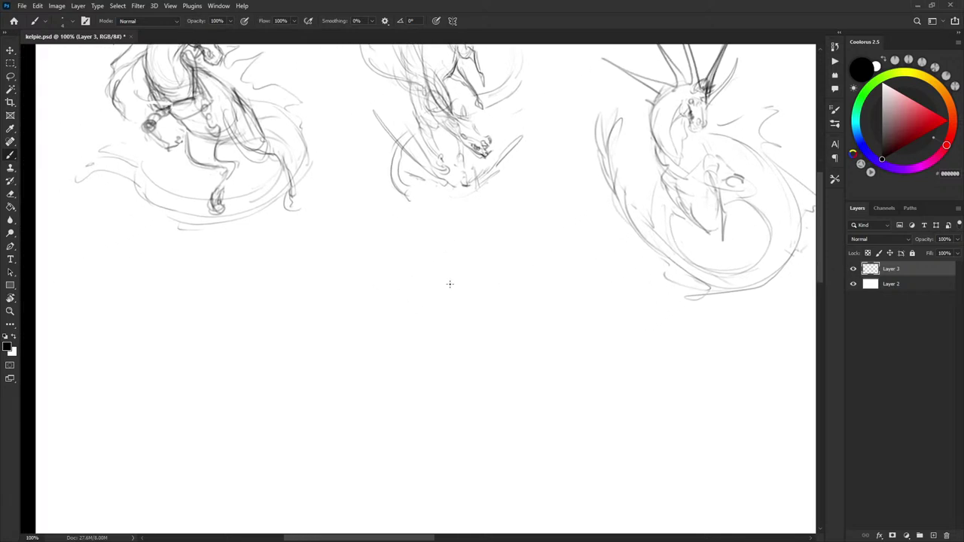
mouse_move(463, 271)
left_mouse_down()
mouse_move(427, 294)
mouse_move(391, 359)
left_mouse_up()
key("ctrl+z")
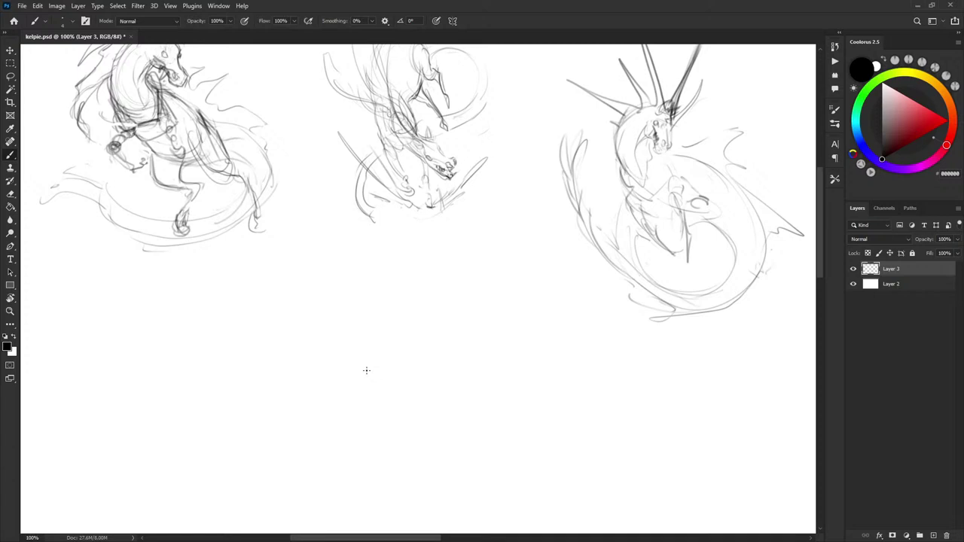
left_click_drag(342, 421, 387, 303)
key("ctrl+z")
scroll(387, 370, "down", 1)
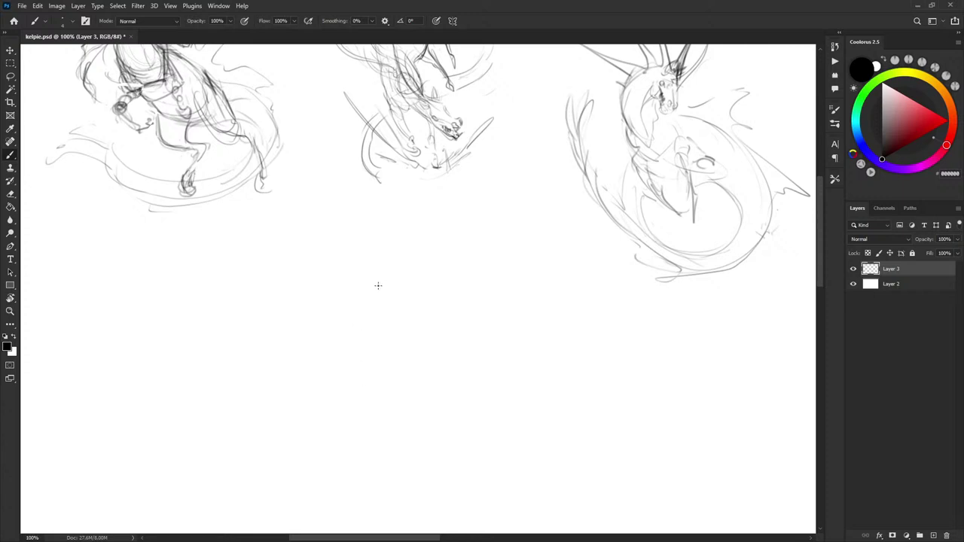
scroll(372, 362, "down", 1)
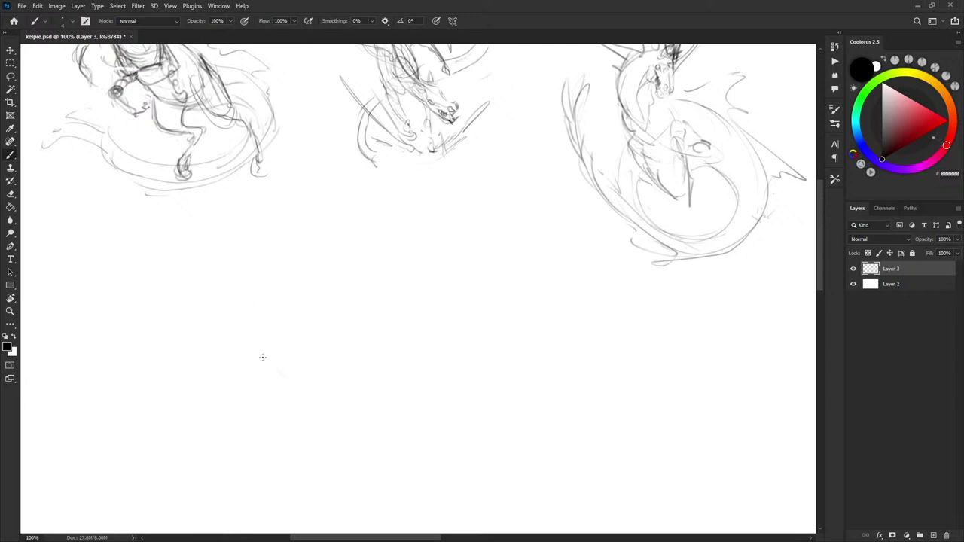
left_click_drag(251, 330, 376, 450)
left_click_drag(258, 338, 383, 463)
scroll(354, 284, "up", 5)
scroll(354, 284, "left", 2)
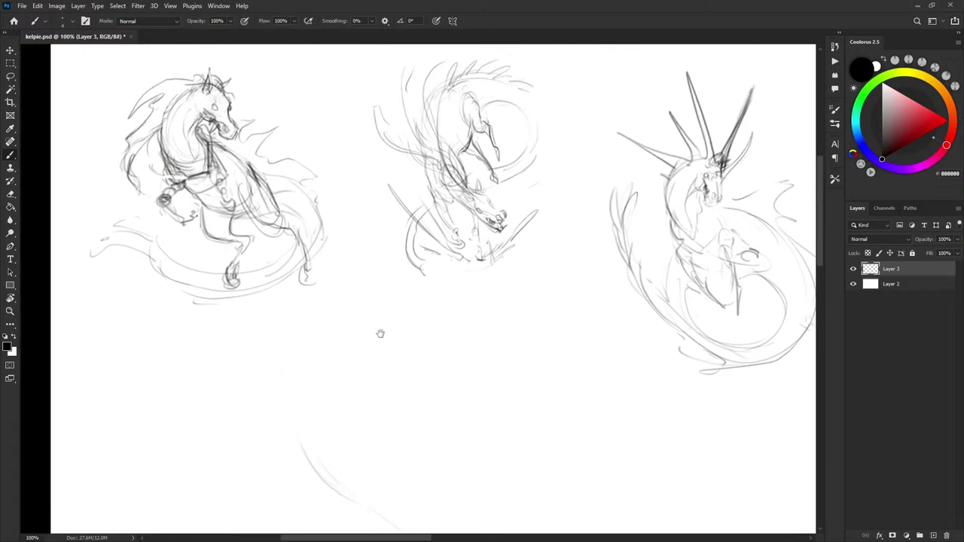
mouse_move(438, 356)
left_mouse_down()
mouse_move(385, 303)
mouse_move(380, 284)
left_mouse_up()
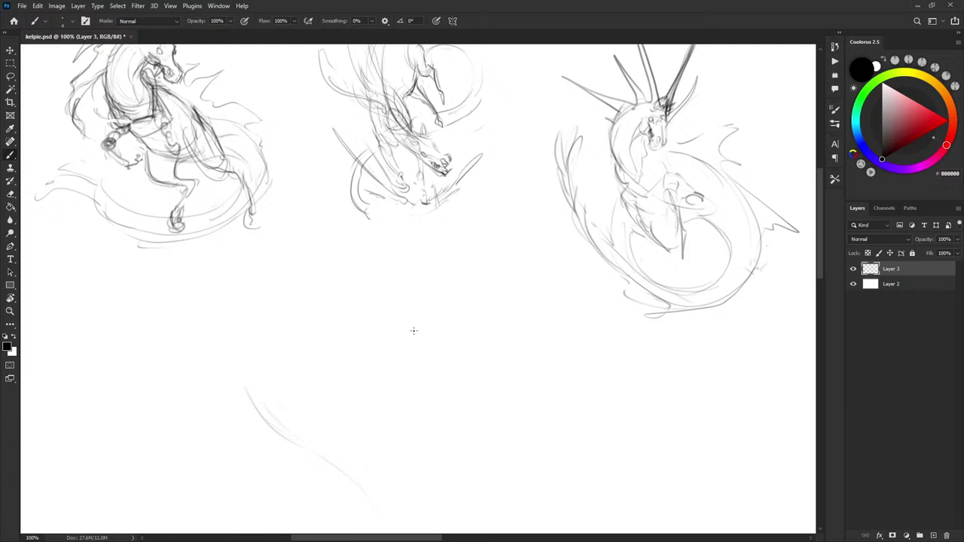
mouse_move(414, 322)
left_mouse_down()
mouse_move(423, 350)
mouse_move(428, 302)
left_mouse_up()
key("ctrl+z")
key("ctrl+z")
key("ctrl+z")
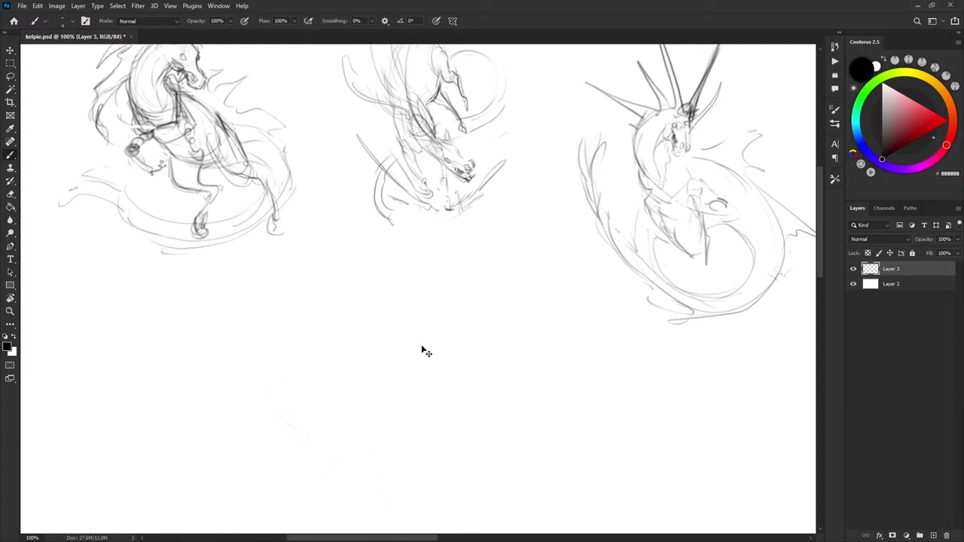
left_click_drag(482, 294, 469, 308)
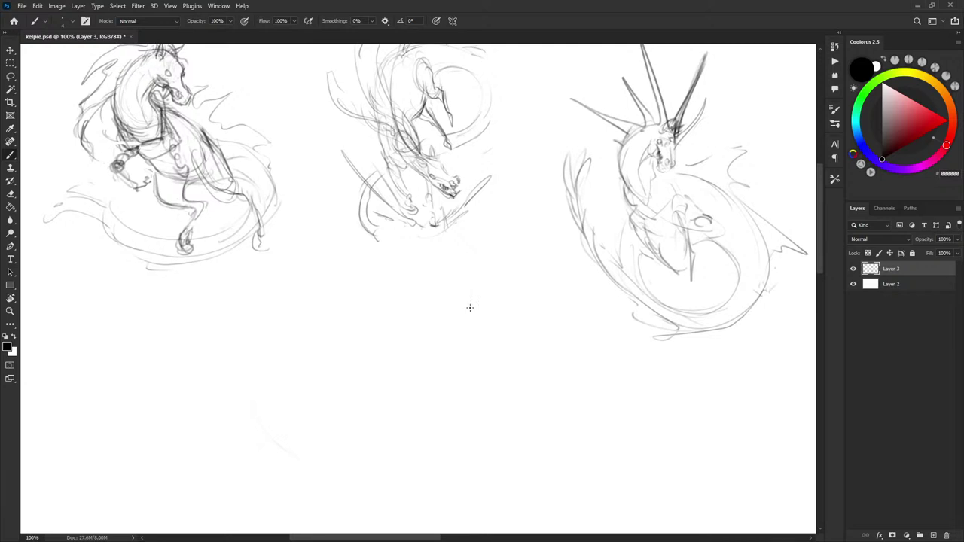
left_click_drag(508, 359, 510, 340)
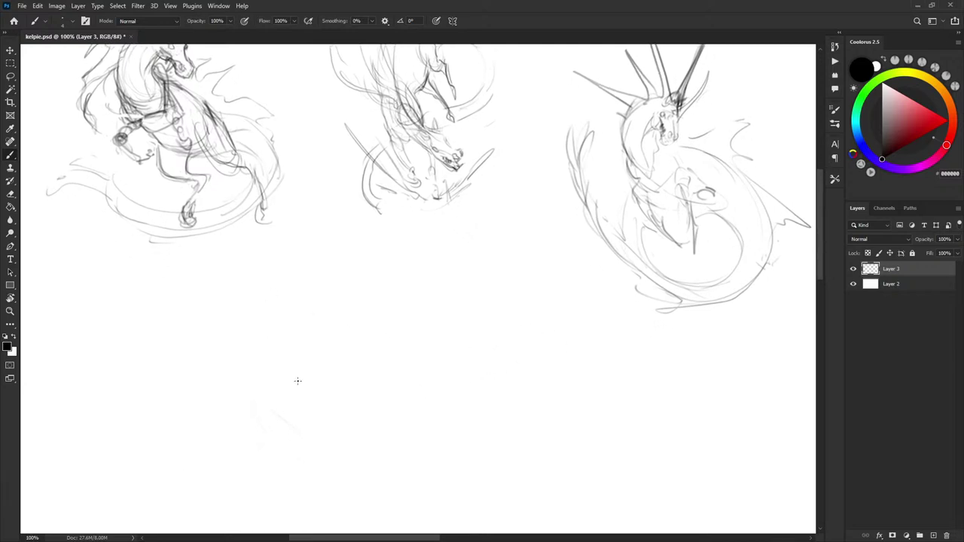
left_click_drag(264, 354, 366, 436)
left_click_drag(398, 465, 398, 479)
key("ctrl+z")
key("ctrl+z")
mouse_move(205, 471)
left_mouse_down()
mouse_move(360, 271)
mouse_move(399, 356)
left_mouse_up()
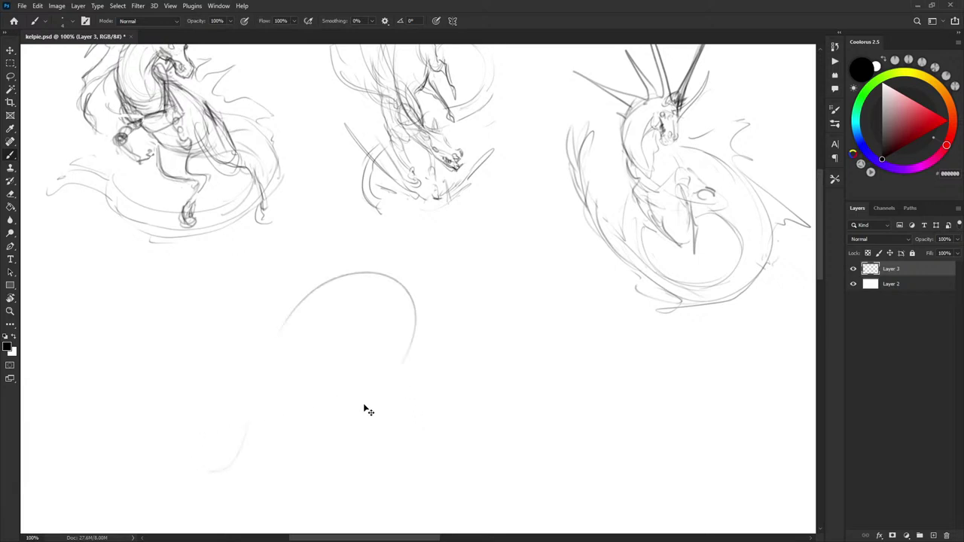
key("ctrl+z")
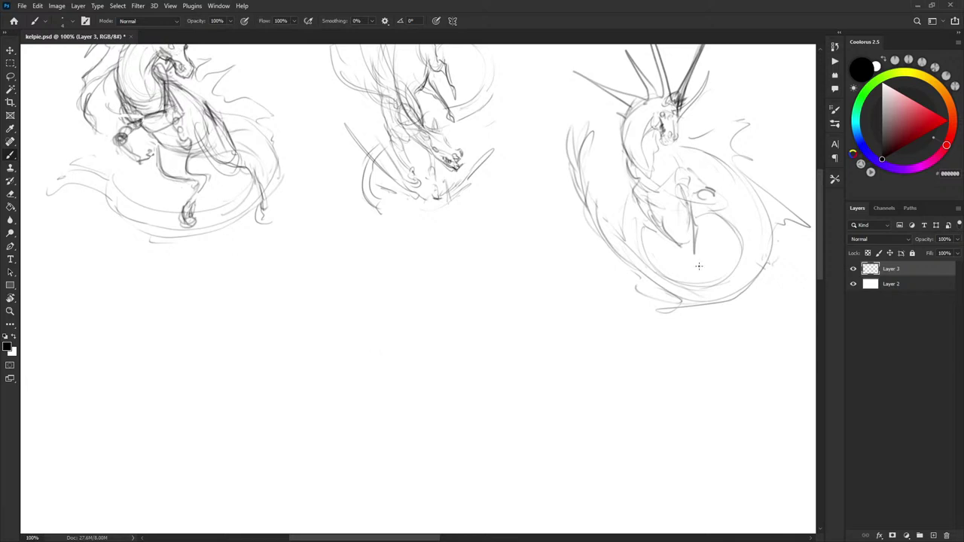
mouse_move(747, 127)
left_mouse_down()
mouse_move(763, 152)
mouse_move(760, 187)
mouse_move(798, 226)
left_mouse_up()
key("ctrl+z")
left_click_drag(728, 199, 673, 224)
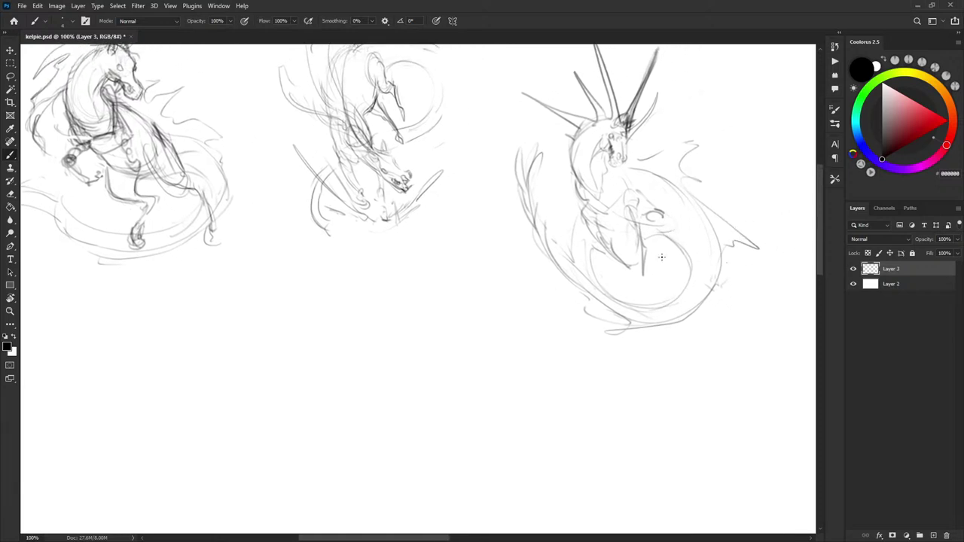
left_click_drag(524, 306, 525, 308)
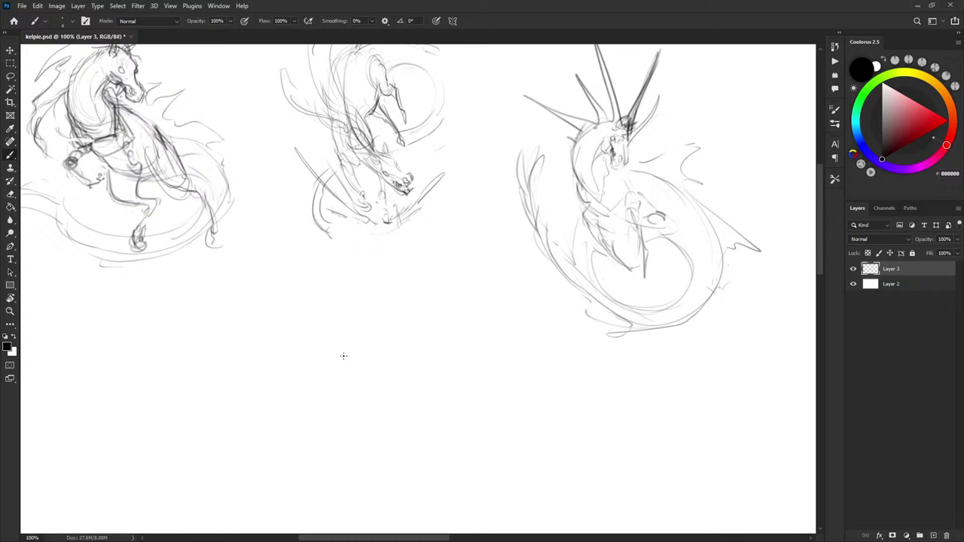
mouse_move(335, 341)
left_mouse_down()
mouse_move(317, 369)
mouse_move(340, 331)
left_mouse_up()
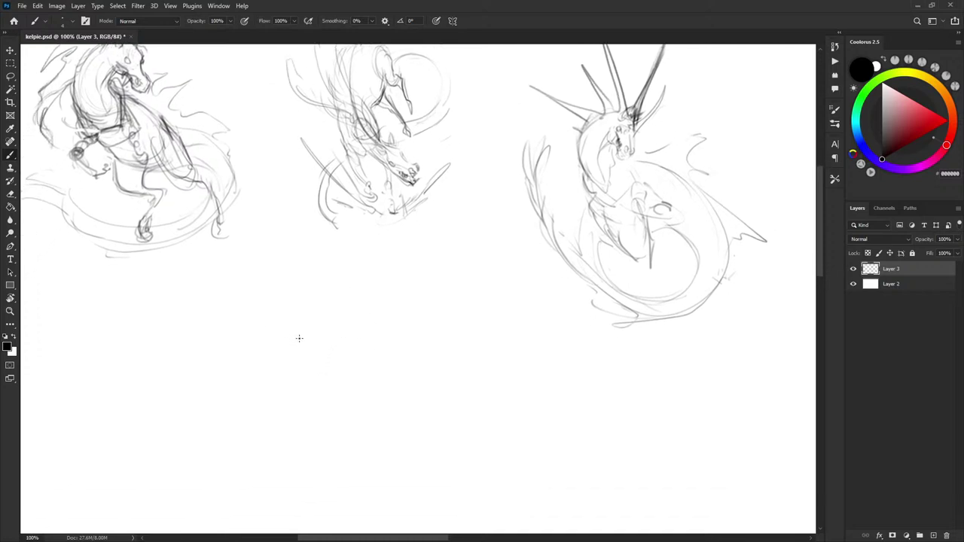
left_click_drag(322, 314, 330, 326)
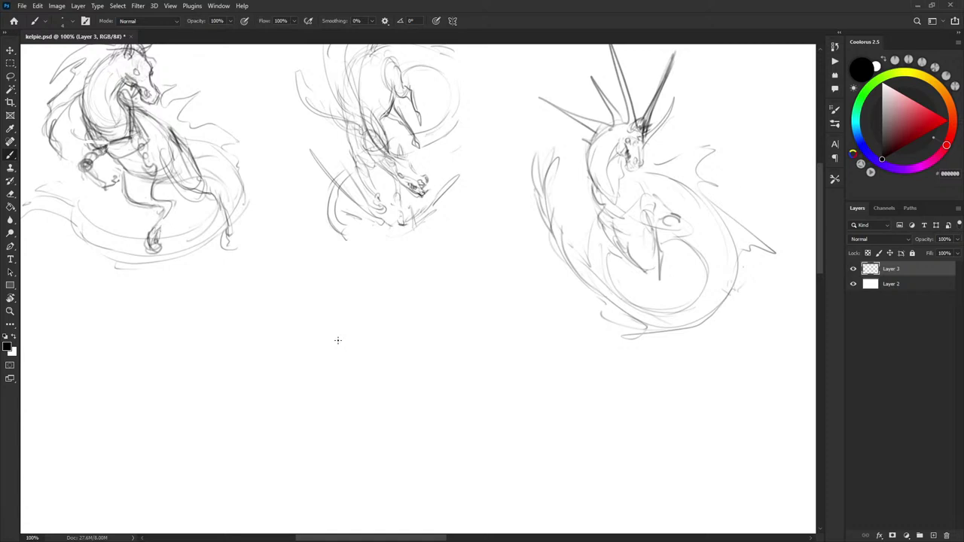
left_click_drag(402, 278, 439, 293)
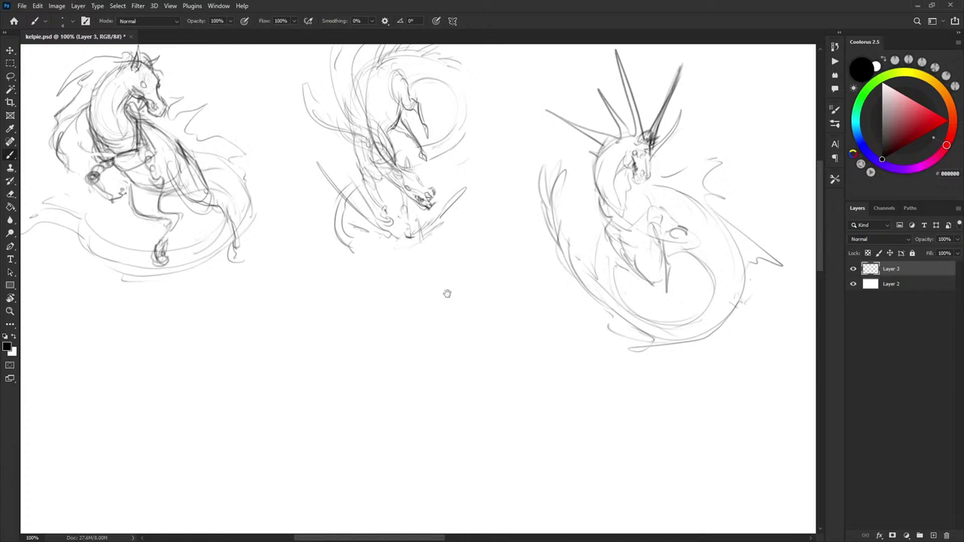
left_click_drag(448, 295, 446, 292)
mouse_move(363, 305)
left_mouse_down()
mouse_move(368, 294)
mouse_move(379, 324)
mouse_move(314, 312)
mouse_move(374, 296)
mouse_move(361, 308)
left_mouse_up()
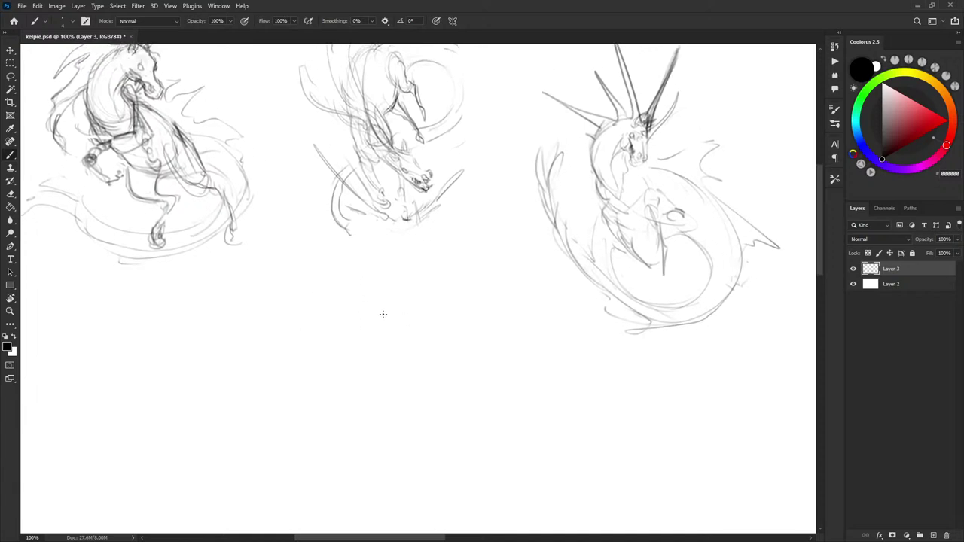
left_click_drag(321, 342, 323, 339)
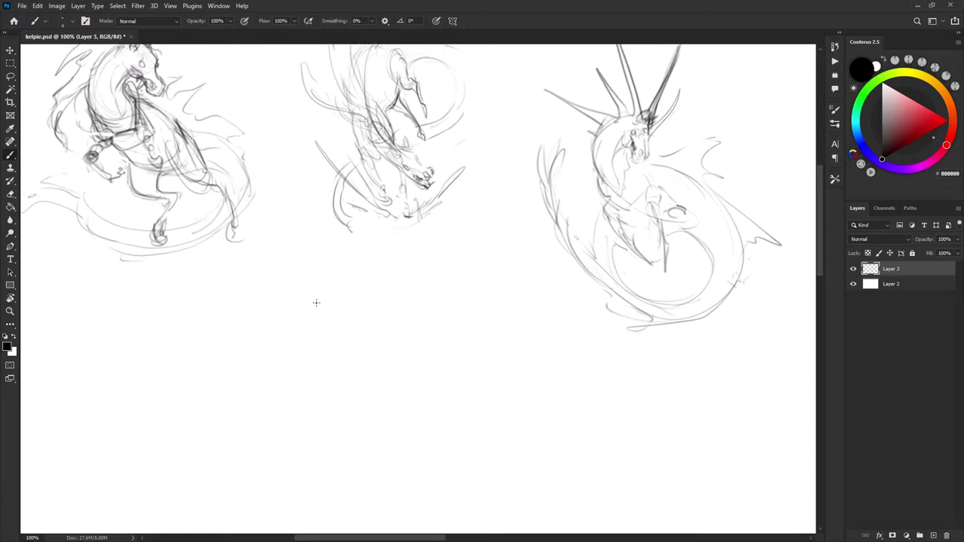
Sketch a fourth horse's lightly outlined head and curved neck in the empty space below the first two sketches
scroll(352, 348, "down", 2)
mouse_move(298, 363)
left_mouse_down()
mouse_move(292, 318)
mouse_move(330, 303)
mouse_move(355, 318)
mouse_move(329, 295)
mouse_move(352, 326)
mouse_move(335, 327)
mouse_move(357, 341)
mouse_move(326, 284)
mouse_move(354, 329)
mouse_move(311, 337)
mouse_move(314, 350)
mouse_move(298, 362)
mouse_move(317, 394)
mouse_move(325, 361)
mouse_move(301, 363)
mouse_move(326, 426)
mouse_move(326, 387)
mouse_move(350, 419)
left_mouse_up()
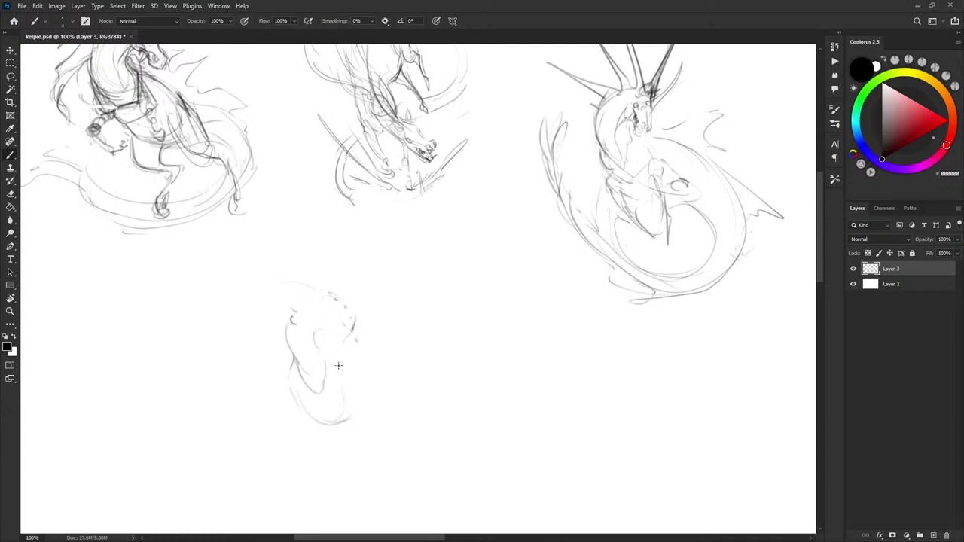
left_click_drag(365, 336, 336, 283)
Try to extend the fourth horse's light head and neck sketch with a chest, a back line and bent forelegs
left_click_drag(274, 345, 314, 356)
left_click_drag(317, 349, 336, 352)
mouse_move(360, 365)
left_mouse_down()
mouse_move(378, 374)
mouse_move(380, 396)
left_mouse_up()
mouse_move(389, 415)
left_mouse_down()
mouse_move(402, 440)
mouse_move(387, 413)
left_mouse_up()
mouse_move(343, 392)
left_mouse_down()
mouse_move(313, 376)
mouse_move(256, 402)
mouse_move(307, 412)
left_mouse_up()
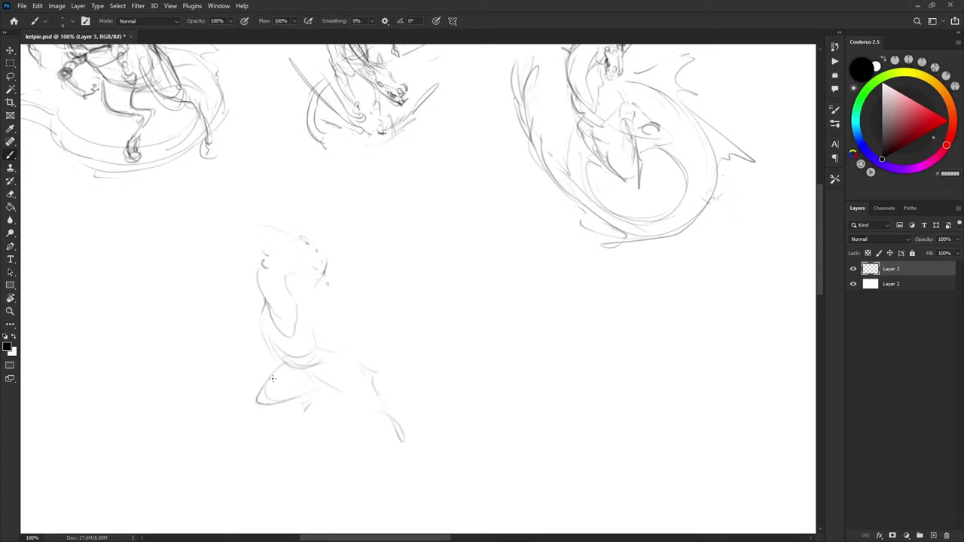
mouse_move(277, 376)
left_mouse_down()
mouse_move(266, 395)
mouse_move(277, 396)
mouse_move(270, 383)
mouse_move(265, 400)
mouse_move(298, 422)
mouse_move(297, 409)
mouse_move(310, 431)
left_mouse_up()
left_click_drag(312, 428, 273, 464)
left_click_drag(263, 336, 328, 389)
mouse_move(295, 440)
left_mouse_down()
mouse_move(284, 467)
mouse_move(297, 441)
mouse_move(308, 445)
mouse_move(288, 462)
mouse_move(321, 469)
left_mouse_up()
mouse_move(315, 467)
left_mouse_down()
mouse_move(316, 451)
mouse_move(347, 433)
left_mouse_up()
mouse_move(347, 433)
left_mouse_down()
mouse_move(328, 412)
mouse_move(334, 397)
mouse_move(390, 421)
left_mouse_up()
Lasso the whole fourth horse sketch, delete it, deselect and return to the Brush tool
key("l")
mouse_move(258, 193)
left_mouse_down()
mouse_move(467, 304)
mouse_move(381, 221)
left_mouse_up()
key("Delete")
key("ctrl+d")
key("b")
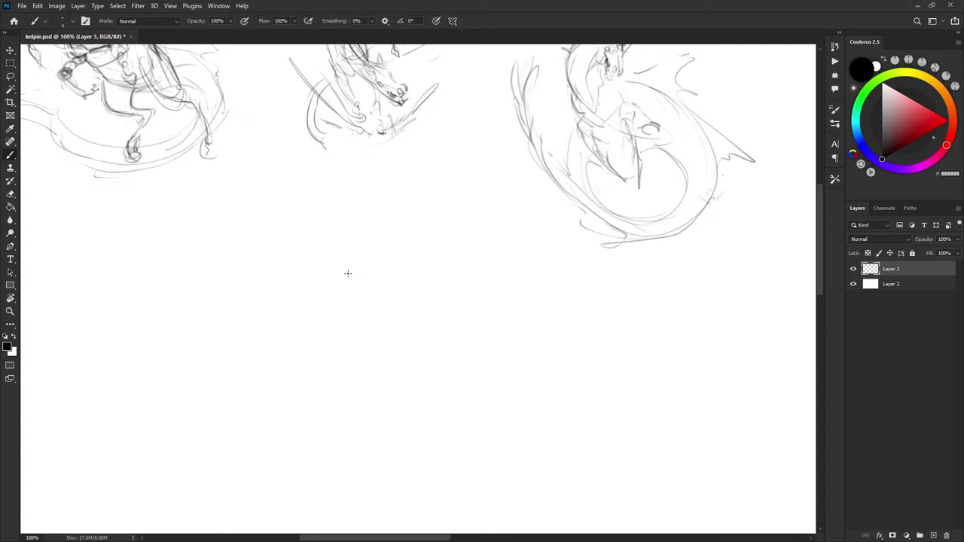
scroll(441, 226, "up", 3)
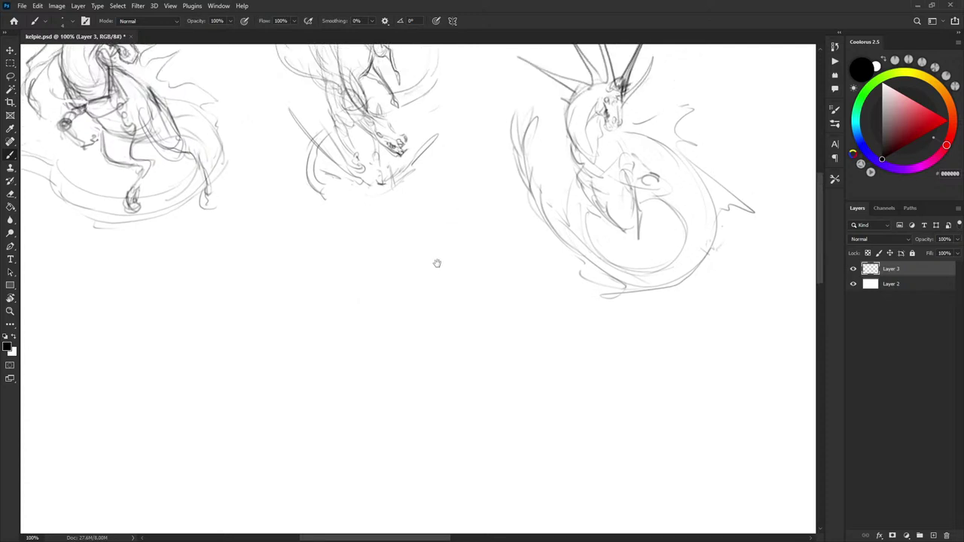
left_click_drag(457, 238, 459, 232)
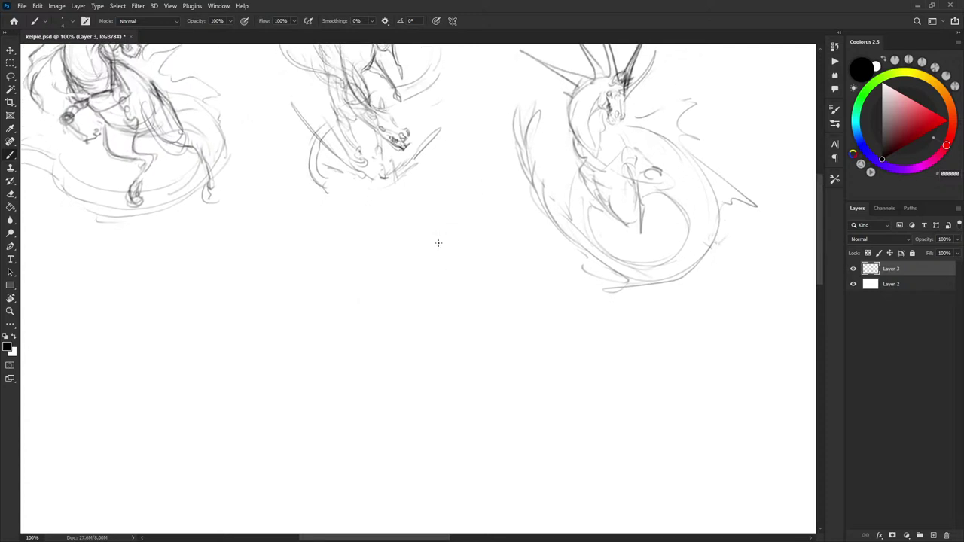
left_click_drag(447, 269, 460, 256)
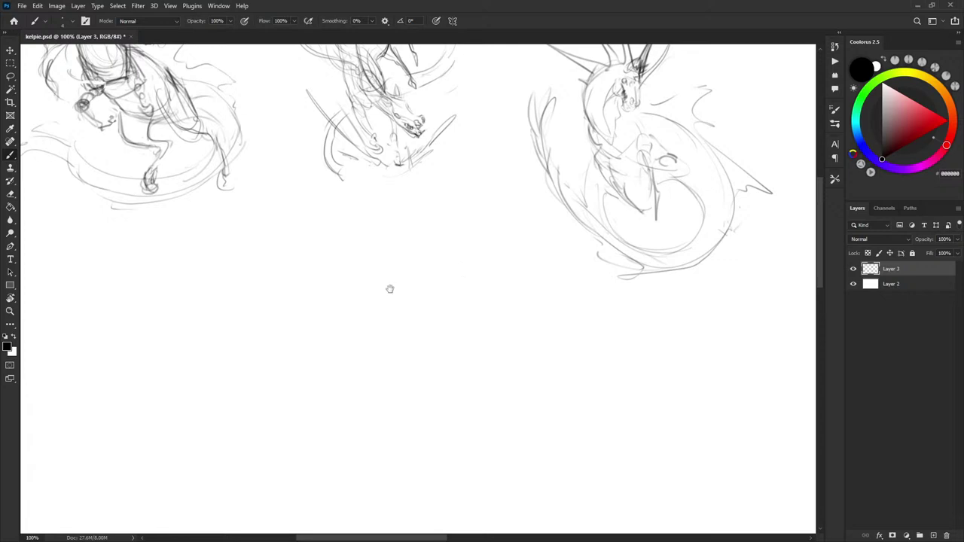
mouse_move(389, 286)
left_mouse_down()
mouse_move(393, 333)
mouse_move(382, 340)
mouse_move(383, 315)
left_mouse_up()
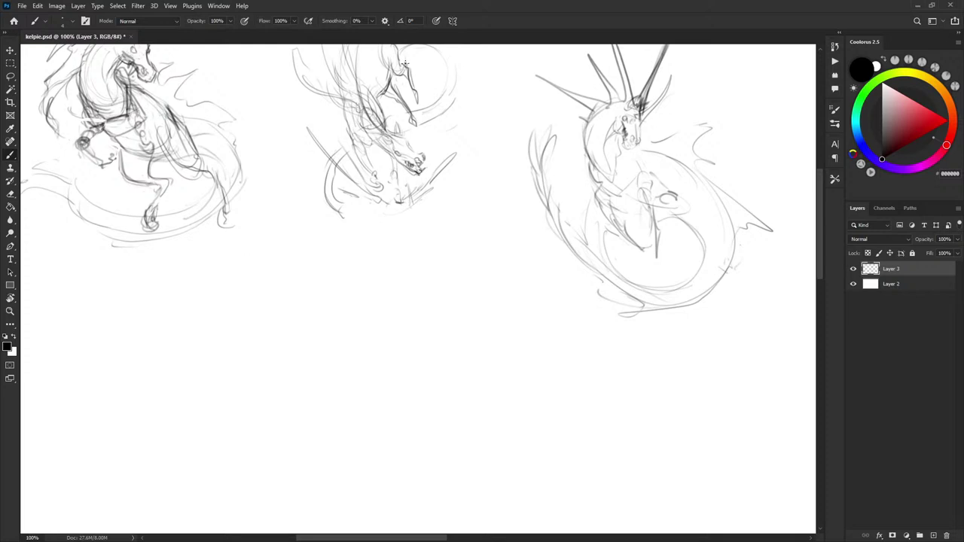
mouse_move(429, 60)
left_mouse_down()
mouse_move(413, 136)
mouse_move(397, 110)
mouse_move(400, 176)
mouse_move(393, 106)
mouse_move(372, 111)
left_mouse_up()
key("ctrl+z")
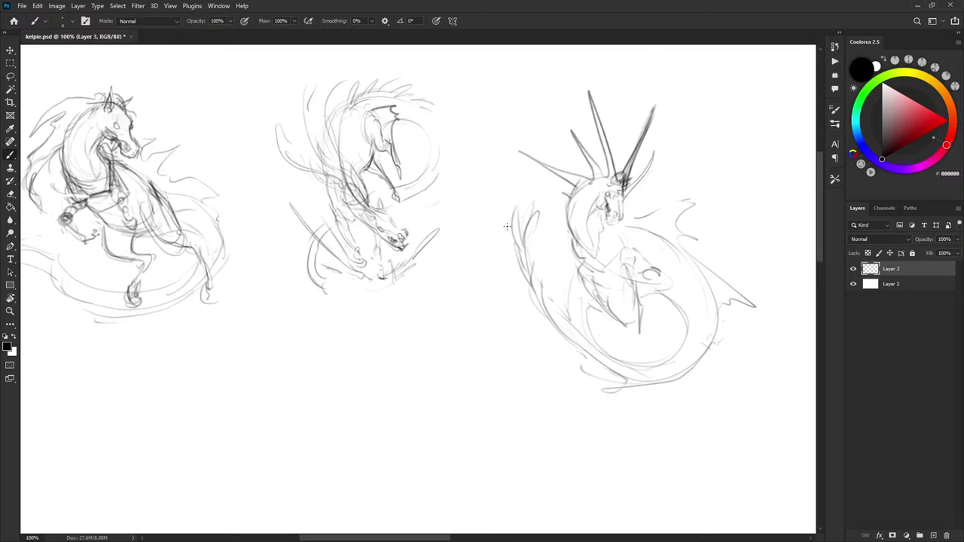
key("ctrl+z")
left_click_drag(448, 336, 478, 268)
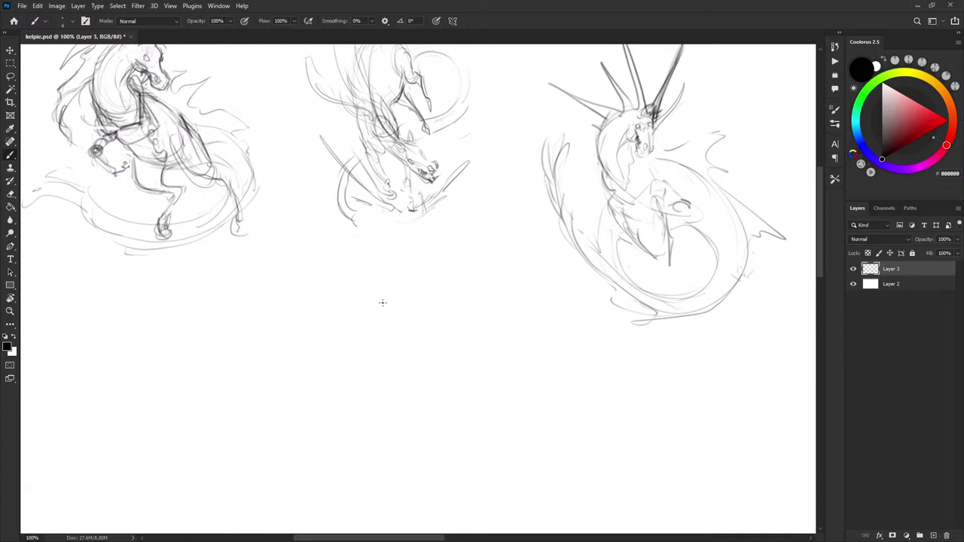
Draw a large C-shaped gesture curve for a new fourth horse's neck and chest in the space below the second sketch
left_click_drag(376, 311, 392, 277)
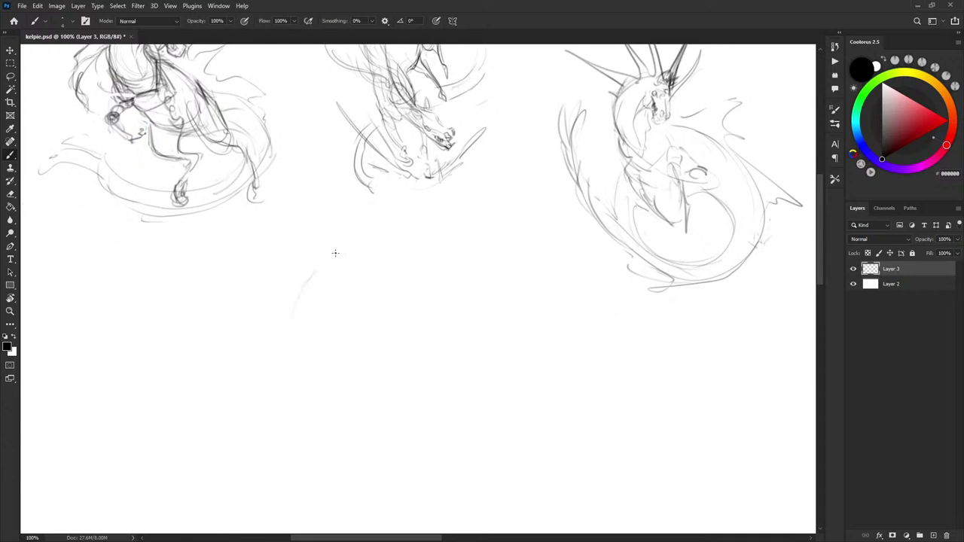
left_click_drag(290, 341, 330, 254)
mouse_move(293, 336)
left_mouse_down()
mouse_move(357, 396)
mouse_move(379, 398)
left_mouse_up()
left_click_drag(289, 333, 354, 235)
left_click_drag(293, 301, 369, 400)
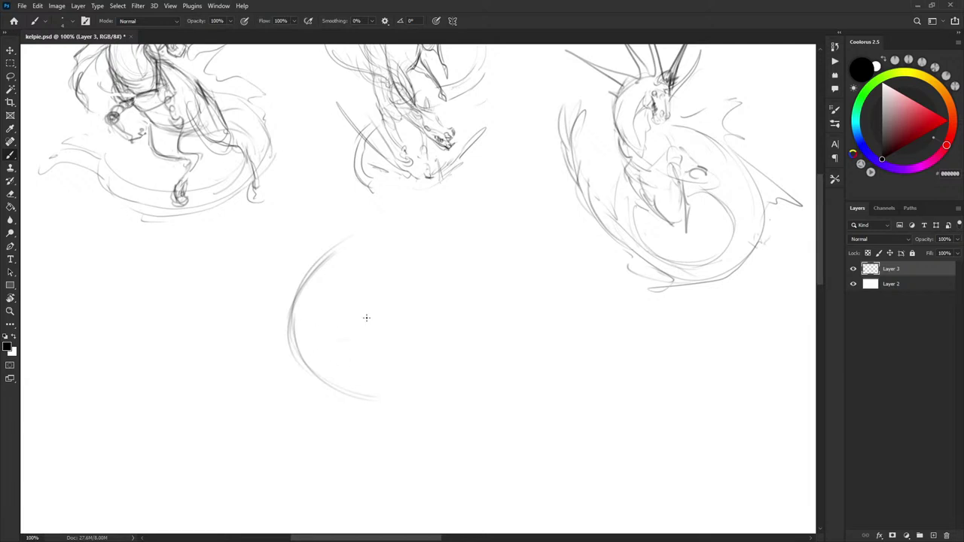
Lightly mark a back line inside the C-shaped curve and undo the rounded hindquarter strokes beside it
left_click_drag(373, 328, 432, 347)
left_click_drag(339, 339, 419, 422)
left_click_drag(380, 337, 424, 351)
left_click_drag(470, 341, 455, 336)
key("ctrl+z")
key("ctrl+z")
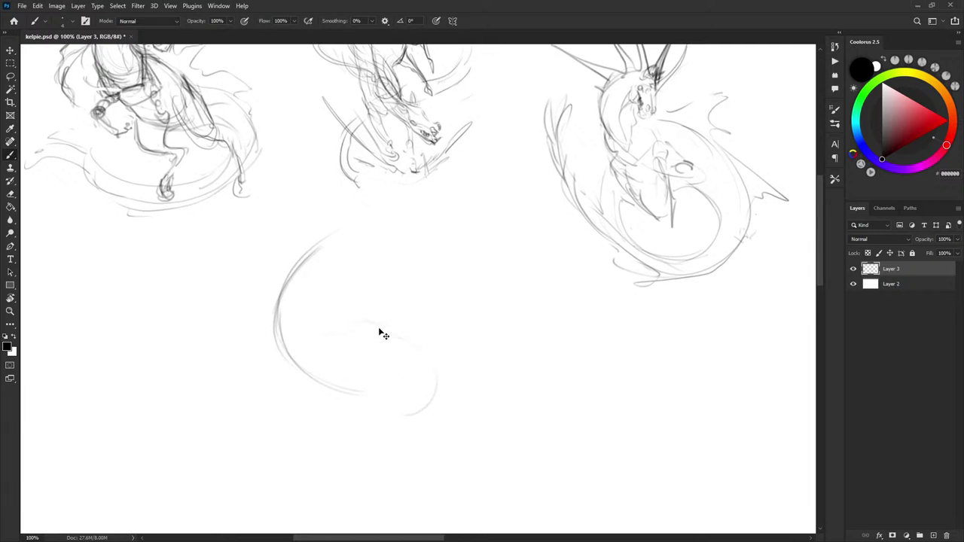
Outline the new horse's head at the upper end of the curve, with an eye socket, cheek and long upper jaw
left_click_drag(287, 300, 340, 236)
left_click_drag(335, 248, 364, 267)
mouse_move(349, 227)
left_mouse_down()
mouse_move(334, 239)
mouse_move(354, 230)
mouse_move(340, 226)
mouse_move(383, 215)
left_mouse_up()
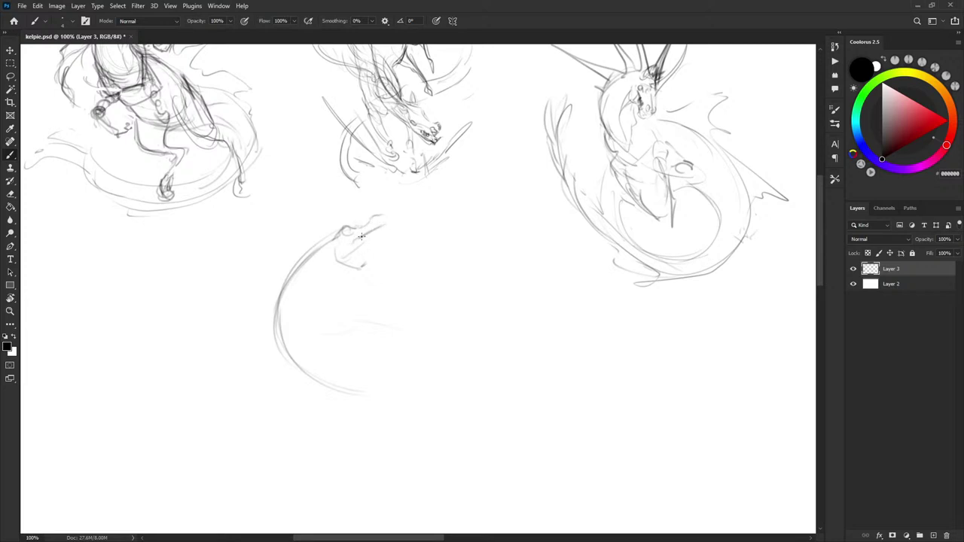
left_click_drag(361, 237, 391, 220)
key("x")
mouse_move(382, 216)
left_mouse_down()
mouse_move(348, 227)
mouse_move(395, 223)
mouse_move(363, 225)
mouse_move(403, 229)
left_mouse_up()
Sketch the lower jaw hanging open beneath the muzzle, undoing and redrawing its strokes
key("x")
key("x")
key("x")
mouse_move(352, 248)
left_mouse_down()
mouse_move(356, 260)
mouse_move(344, 247)
mouse_move(366, 266)
mouse_move(400, 230)
left_mouse_up()
left_click_drag(369, 269, 396, 241)
key("ctrl+z")
key("ctrl+z")
key("ctrl+z")
mouse_move(366, 255)
left_mouse_down()
mouse_move(404, 241)
mouse_move(389, 255)
mouse_move(399, 248)
left_mouse_up()
mouse_move(365, 268)
left_mouse_down()
mouse_move(403, 243)
mouse_move(399, 250)
mouse_move(398, 241)
left_mouse_up()
Refine the open jaws by alternating black and white strokes, darkening the lower jaw and clearing the gap of the mouth
key("x")
key("x")
key("x")
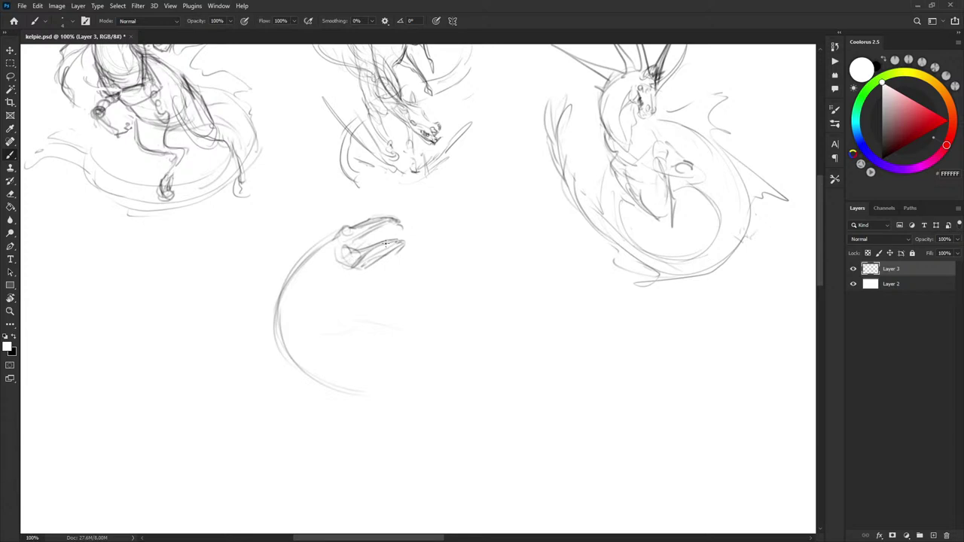
key("x")
mouse_move(354, 266)
left_mouse_down()
mouse_move(402, 242)
mouse_move(386, 247)
left_mouse_up()
key("x")
mouse_move(365, 257)
left_mouse_down()
mouse_move(352, 267)
mouse_move(403, 241)
mouse_move(397, 248)
mouse_move(392, 236)
left_mouse_up()
key("x")
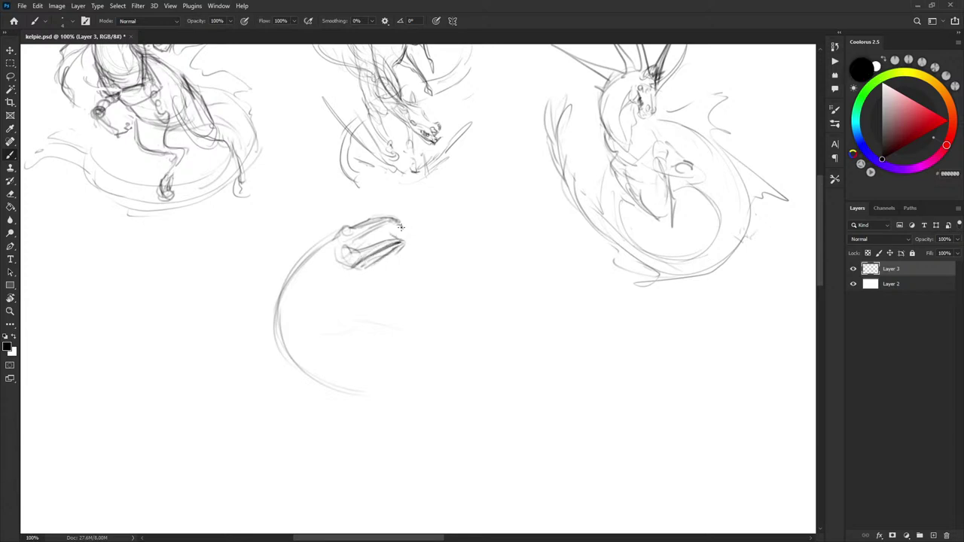
Rework the muzzle tip and jaw corner, and sketch small pointed ears at the back of the head
key("ctrl+z")
left_click_drag(381, 226, 403, 229)
mouse_move(356, 261)
left_mouse_down()
mouse_move(339, 255)
mouse_move(352, 266)
left_mouse_up()
mouse_move(330, 240)
left_mouse_down()
mouse_move(309, 228)
mouse_move(327, 240)
mouse_move(316, 229)
mouse_move(336, 213)
mouse_move(340, 231)
mouse_move(333, 226)
left_mouse_up()
key("ctrl+z")
key("ctrl+z")
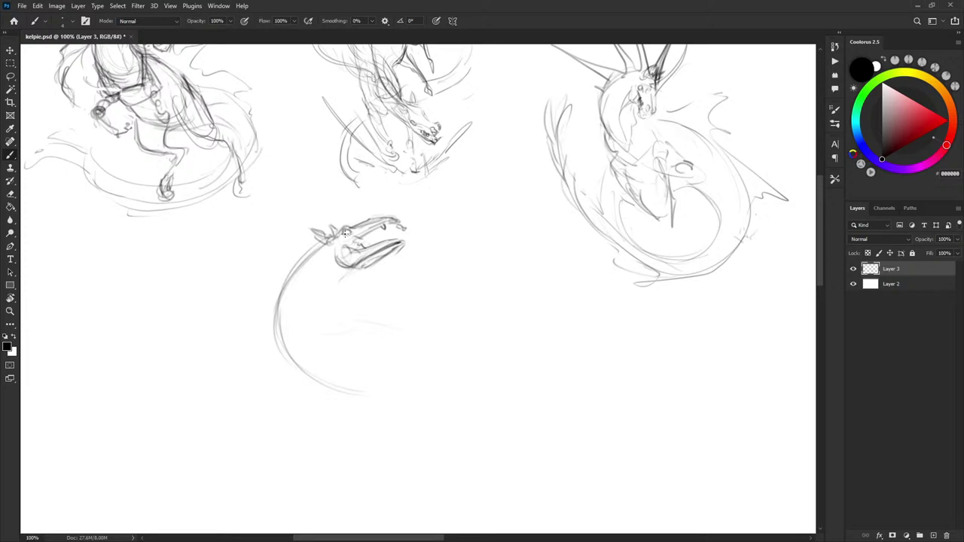
Detail the eye and the teeth of the open mouth, and draw the throat line curving down to the chest
left_click_drag(346, 233, 351, 238)
mouse_move(342, 242)
left_mouse_down()
mouse_move(381, 227)
mouse_move(400, 247)
left_mouse_up()
mouse_move(348, 270)
left_mouse_down()
mouse_move(312, 295)
mouse_move(304, 325)
mouse_move(315, 309)
mouse_move(355, 335)
left_mouse_up()
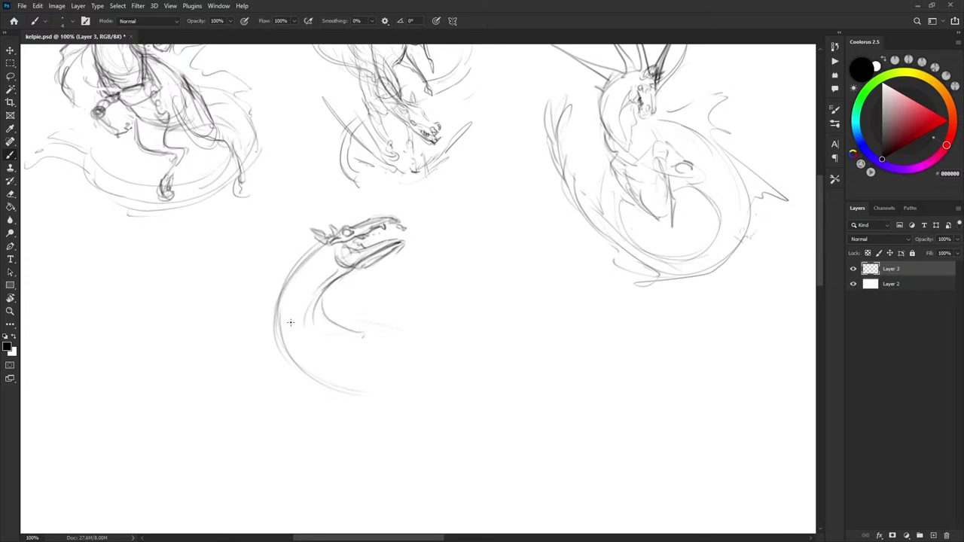
Draw long tendril-like mane strands streaming backward from behind the fourth horse's ears and along its neck
left_click_drag(414, 334, 349, 294)
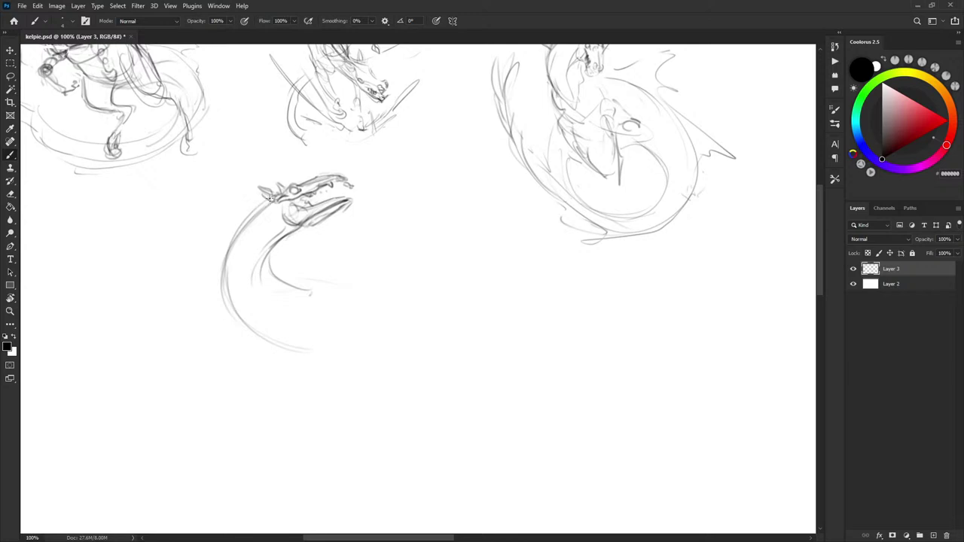
mouse_move(275, 189)
left_mouse_down()
mouse_move(256, 202)
mouse_move(291, 191)
mouse_move(236, 164)
left_mouse_up()
mouse_move(274, 197)
left_mouse_down()
mouse_move(194, 210)
mouse_move(220, 199)
left_mouse_up()
mouse_move(218, 200)
left_mouse_down()
mouse_move(267, 202)
mouse_move(208, 184)
mouse_move(166, 272)
left_mouse_up()
left_click_drag(217, 226, 166, 277)
left_click_drag(268, 202, 215, 232)
left_click_drag(189, 294, 271, 202)
mouse_move(256, 253)
left_mouse_down()
mouse_move(286, 205)
mouse_move(262, 205)
left_mouse_up()
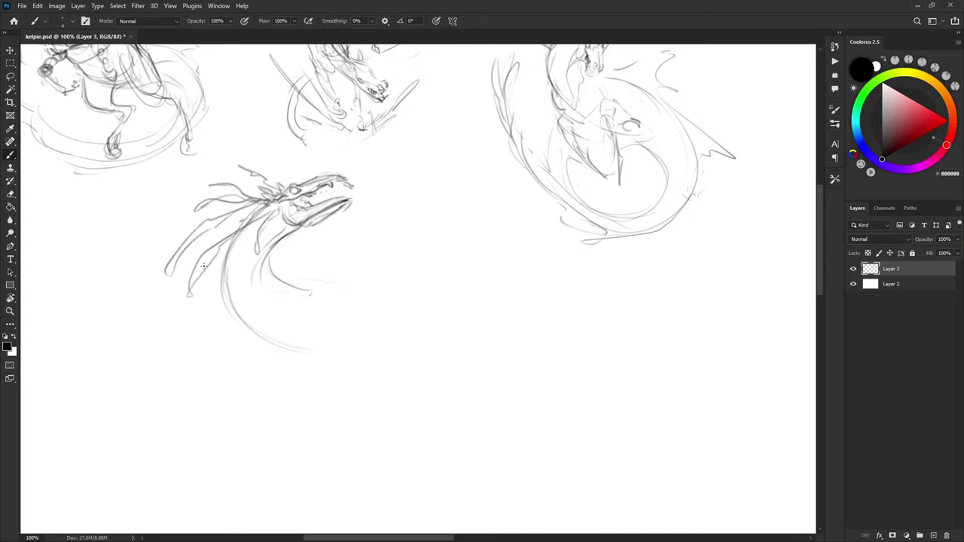
left_click_drag(190, 295, 207, 325)
mouse_move(181, 247)
left_mouse_down()
mouse_move(169, 275)
mouse_move(215, 222)
left_mouse_up()
left_click_drag(276, 208, 253, 258)
Outline the fourth horse's chest and shoulder with a rounded lower edge, and extend light body contours beneath it
left_click_drag(272, 268, 331, 288)
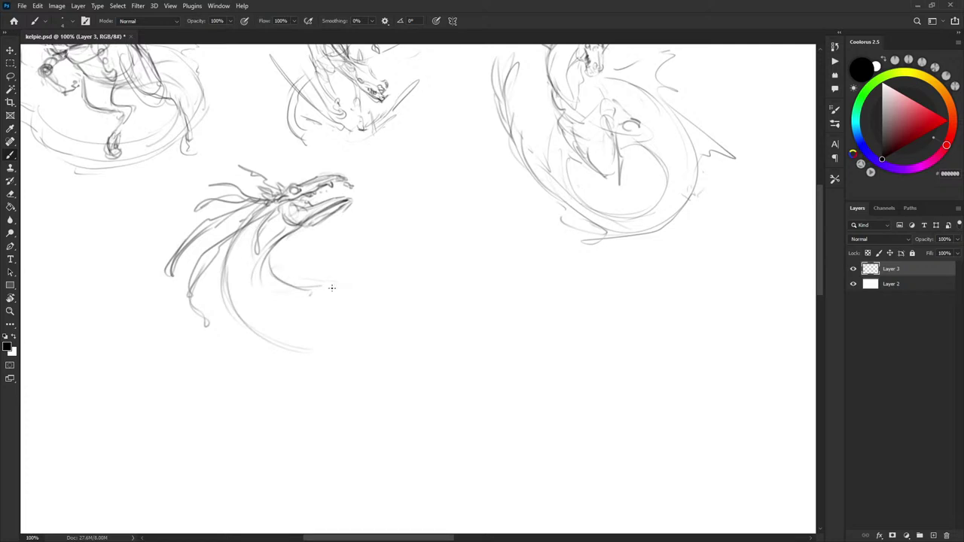
mouse_move(242, 284)
left_mouse_down()
mouse_move(290, 347)
mouse_move(311, 321)
left_mouse_up()
mouse_move(303, 355)
left_mouse_down()
mouse_move(310, 326)
mouse_move(294, 285)
mouse_move(337, 270)
left_mouse_up()
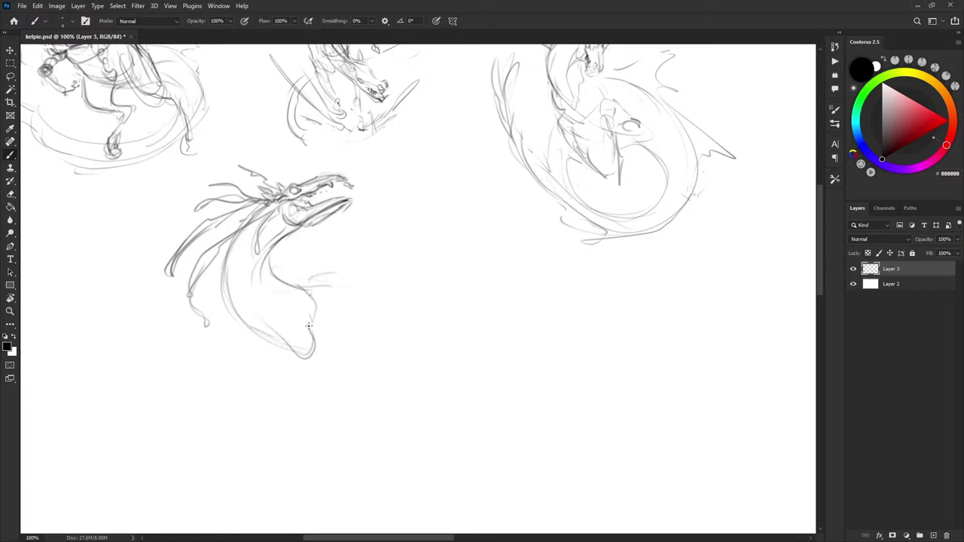
mouse_move(258, 330)
left_mouse_down()
mouse_move(274, 369)
mouse_move(349, 407)
left_mouse_up()
left_click_drag(356, 373, 349, 334)
mouse_move(334, 305)
left_mouse_down()
mouse_move(377, 395)
mouse_move(384, 389)
left_mouse_up()
mouse_move(365, 339)
left_mouse_down()
mouse_move(351, 309)
mouse_move(401, 338)
mouse_move(397, 359)
left_mouse_up()
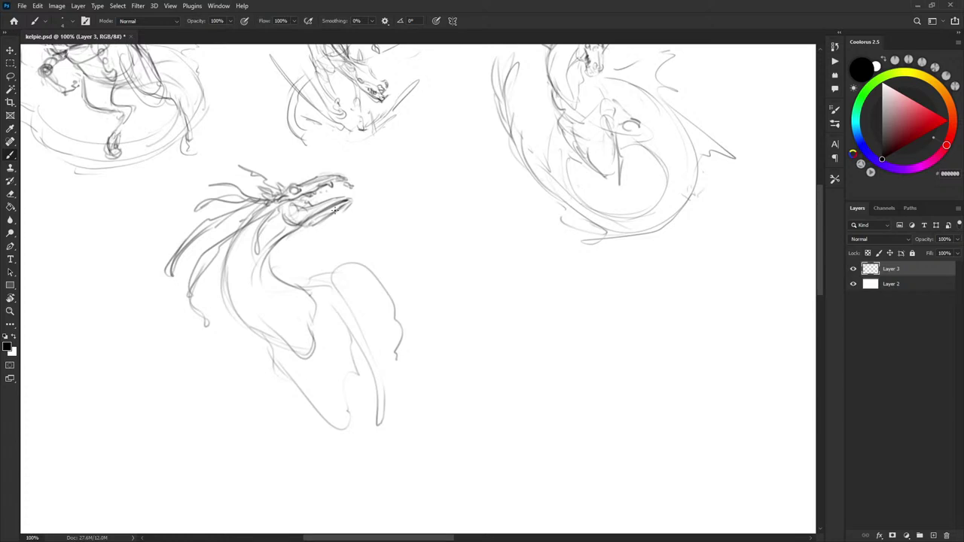
key("ctrl+z")
key("ctrl+z")
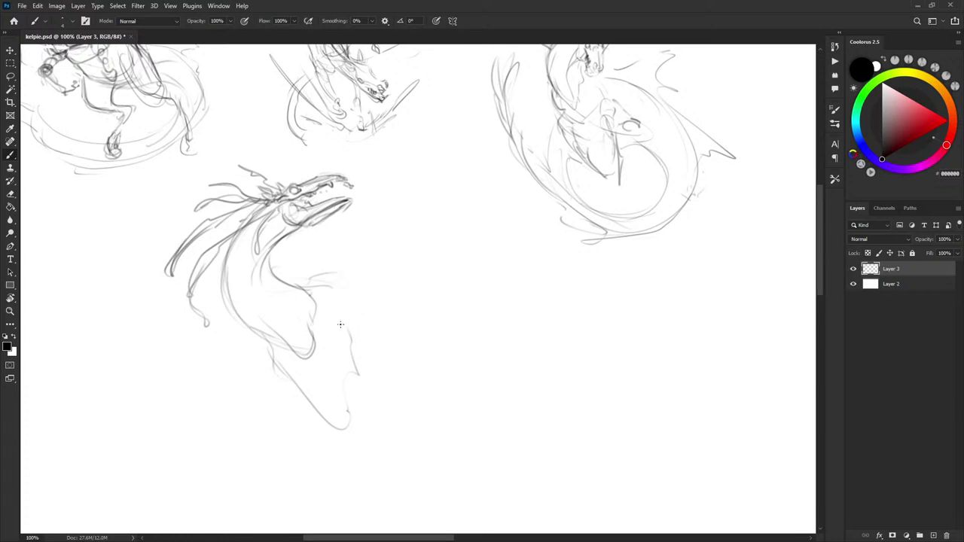
Sketch the fourth horse's upper forelegs below the chest, with a rounded shoulder form and a tapering pointed lower leg
left_click_drag(363, 377, 358, 415)
left_click_drag(393, 344, 390, 294)
left_click_drag(274, 312, 290, 299)
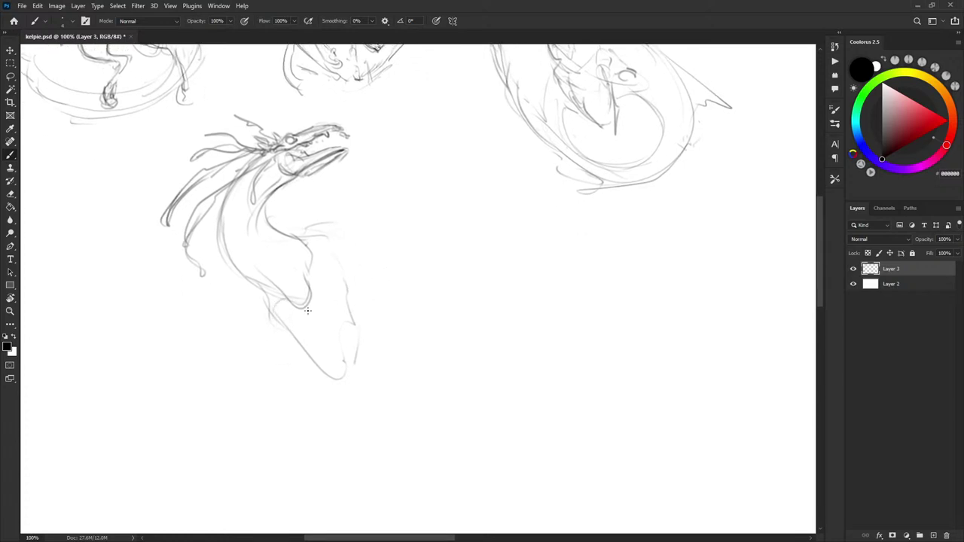
left_click_drag(287, 339, 305, 323)
left_click_drag(321, 358, 352, 427)
mouse_move(361, 428)
left_mouse_down()
mouse_move(371, 323)
mouse_move(366, 370)
mouse_move(321, 239)
mouse_move(361, 303)
left_mouse_up()
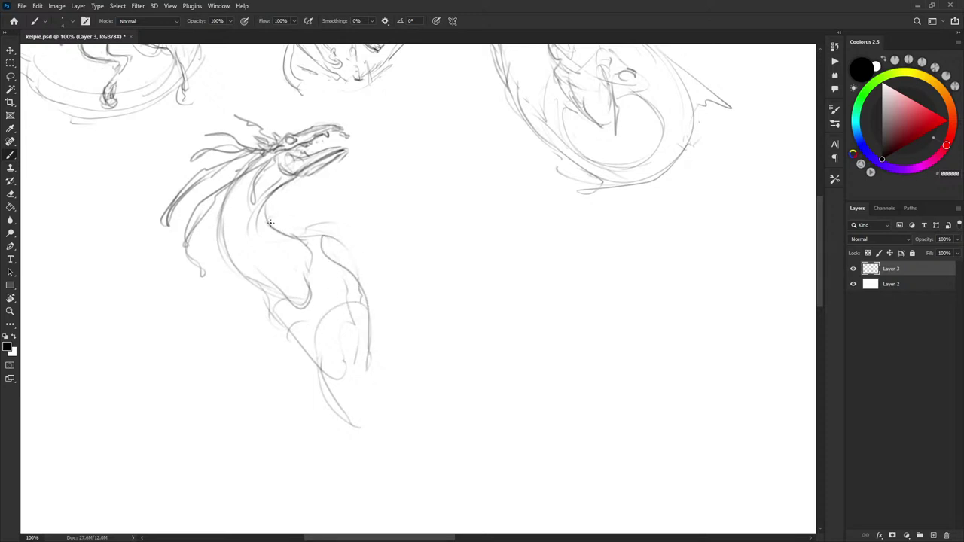
Draw a light arched back curving down behind the shoulder, undoing the oversized and surplus strokes
mouse_move(270, 222)
left_mouse_down()
mouse_move(432, 261)
mouse_move(387, 287)
mouse_move(375, 224)
left_mouse_up()
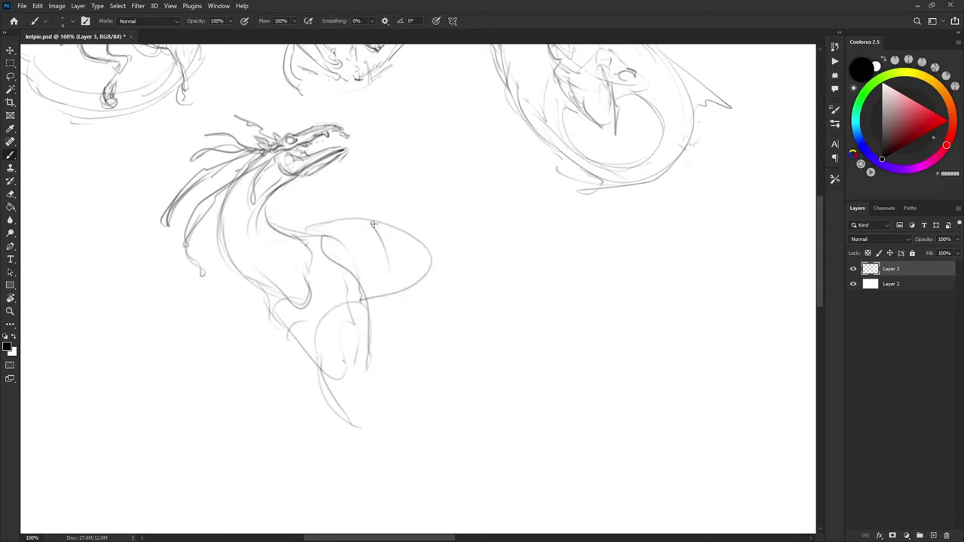
key("ctrl+z")
mouse_move(306, 226)
left_mouse_down()
mouse_move(346, 220)
mouse_move(379, 312)
left_mouse_up()
mouse_move(392, 236)
left_mouse_down()
mouse_move(402, 301)
mouse_move(455, 356)
mouse_move(428, 408)
mouse_move(371, 464)
mouse_move(405, 385)
mouse_move(410, 335)
mouse_move(357, 481)
mouse_move(387, 406)
left_mouse_up()
key("ctrl+z")
key("ctrl+z")
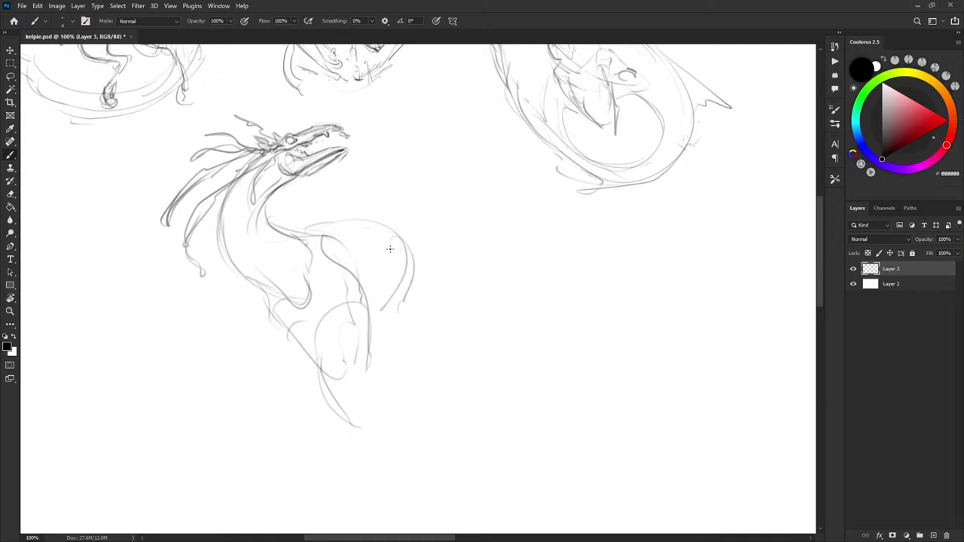
Lasso the whole fourth horse sketch and rotate it clockwise with Free Transform so the body stands more upright
key("l")
mouse_move(289, 109)
left_mouse_down()
mouse_move(414, 470)
mouse_move(312, 113)
mouse_move(294, 110)
left_mouse_up()
key("ctrl+t")
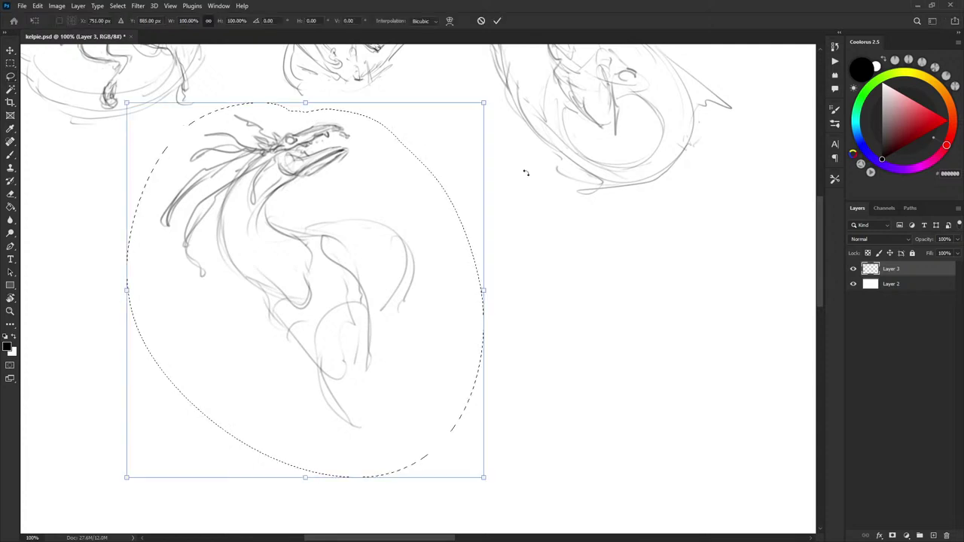
left_click_drag(523, 170, 527, 252)
key("Return")
key("ctrl+d")
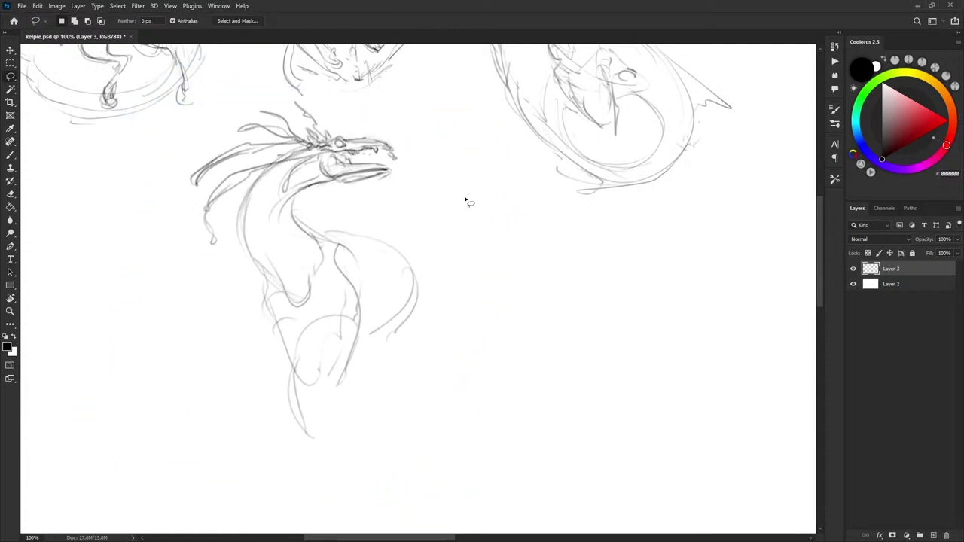
Add more mane strands behind the fourth horse's head and neck, and reinforce the neck and chest contours
mouse_move(434, 244)
left_mouse_down()
mouse_move(439, 236)
mouse_move(390, 257)
left_mouse_up()
key("b")
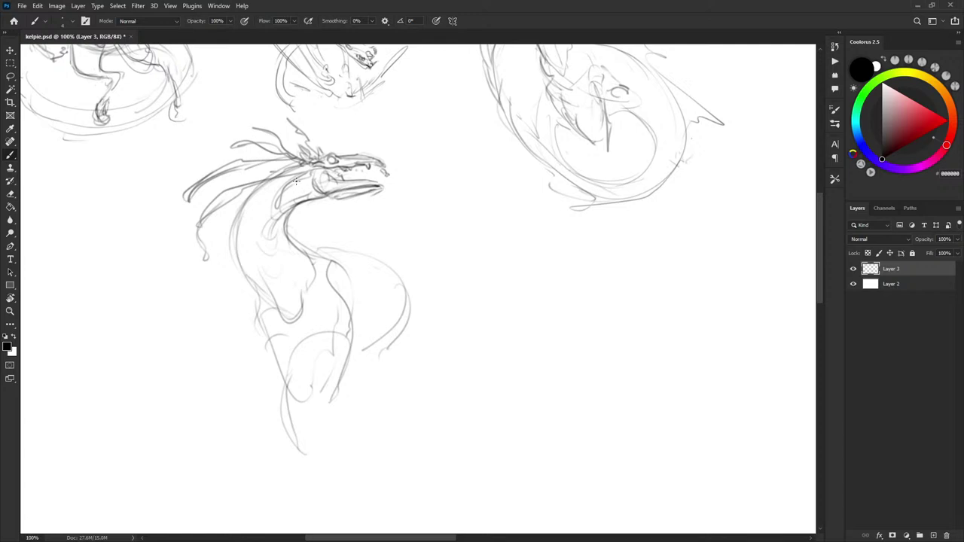
mouse_move(247, 201)
left_mouse_down()
mouse_move(239, 269)
mouse_move(232, 238)
mouse_move(212, 262)
mouse_move(179, 274)
mouse_move(218, 260)
mouse_move(209, 298)
mouse_move(202, 237)
left_mouse_up()
left_click_drag(241, 191, 222, 207)
mouse_move(283, 160)
left_mouse_down()
mouse_move(228, 183)
mouse_move(286, 165)
mouse_move(269, 166)
mouse_move(265, 142)
mouse_move(286, 161)
mouse_move(273, 133)
mouse_move(253, 124)
mouse_move(309, 161)
mouse_move(299, 135)
mouse_move(317, 156)
mouse_move(308, 160)
mouse_move(320, 136)
mouse_move(319, 156)
mouse_move(314, 123)
mouse_move(321, 159)
left_mouse_up()
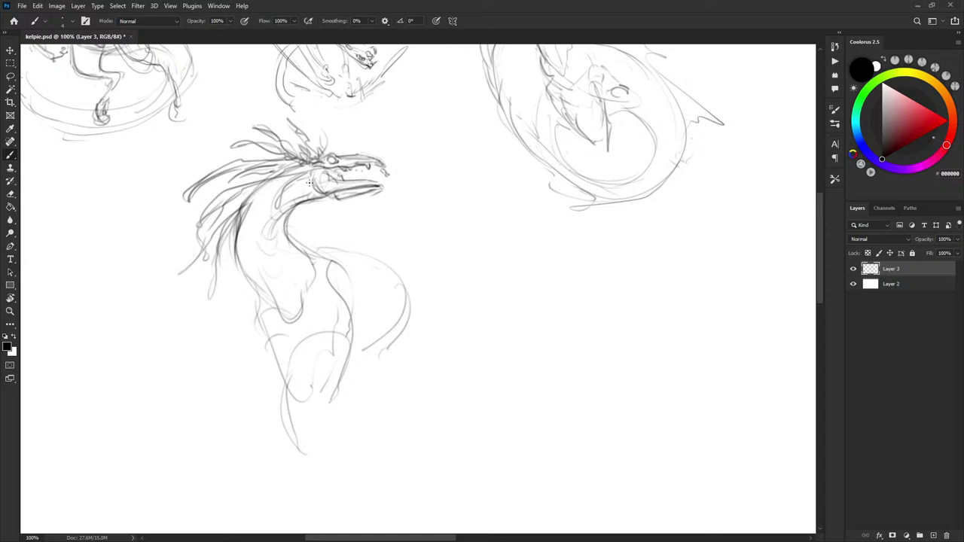
left_click_drag(285, 190, 266, 221)
left_click_drag(263, 265, 281, 301)
Replace the looping tail line with a curve sweeping across the forelegs, and define the forelegs with a rough hoof
mouse_move(447, 345)
left_mouse_down()
mouse_move(106, 433)
mouse_move(246, 346)
mouse_move(383, 437)
mouse_move(458, 194)
left_mouse_up()
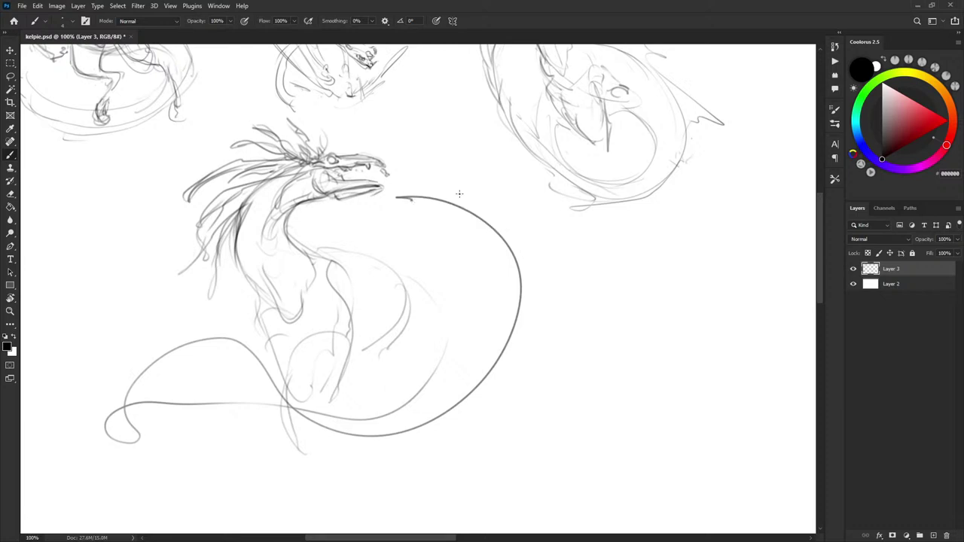
key("ctrl+z")
mouse_move(124, 310)
left_mouse_down()
mouse_move(280, 383)
mouse_move(430, 352)
mouse_move(271, 393)
mouse_move(211, 341)
left_mouse_up()
mouse_move(193, 314)
left_mouse_down()
mouse_move(314, 397)
mouse_move(317, 461)
mouse_move(293, 434)
mouse_move(343, 348)
mouse_move(331, 438)
mouse_move(321, 441)
mouse_move(333, 341)
left_mouse_up()
mouse_move(291, 369)
left_mouse_down()
mouse_move(303, 338)
mouse_move(339, 347)
mouse_move(331, 335)
mouse_move(301, 369)
left_mouse_up()
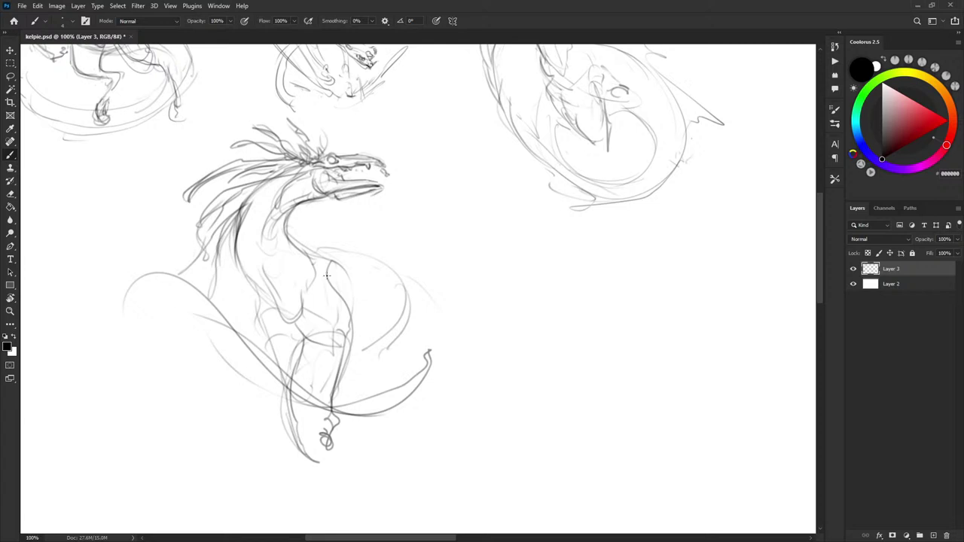
Build up the curved back and draw the tail's thick outer bend beside it, with small fin strokes at the pointed tip
mouse_move(370, 269)
left_mouse_down()
mouse_move(364, 351)
mouse_move(385, 363)
left_mouse_up()
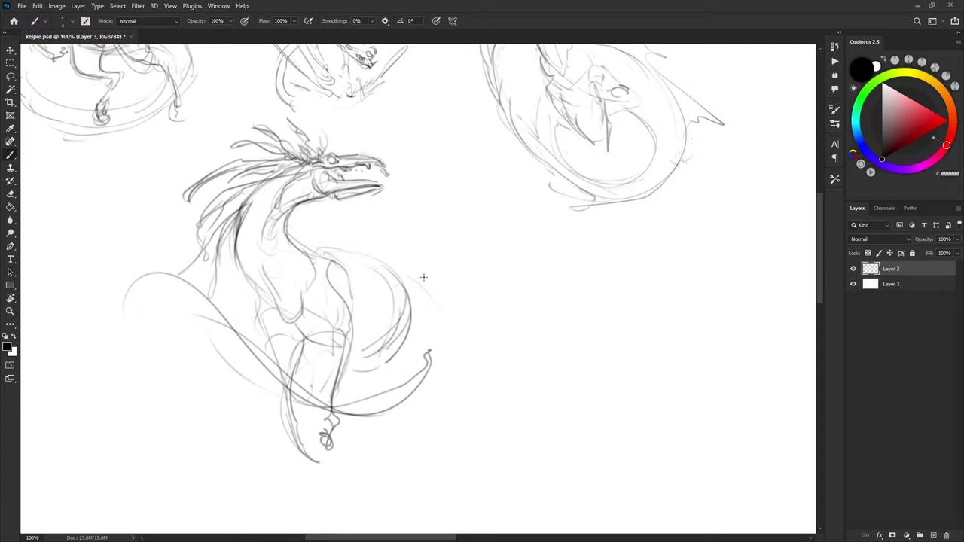
mouse_move(422, 279)
left_mouse_down()
mouse_move(452, 388)
mouse_move(443, 395)
left_mouse_up()
left_click_drag(360, 370, 426, 359)
mouse_move(316, 410)
left_mouse_down()
mouse_move(435, 443)
mouse_move(424, 415)
mouse_move(428, 421)
mouse_move(446, 374)
mouse_move(441, 427)
left_mouse_up()
mouse_move(449, 360)
left_mouse_down()
mouse_move(453, 397)
mouse_move(470, 363)
mouse_move(457, 425)
mouse_move(468, 400)
mouse_move(462, 329)
mouse_move(466, 415)
left_mouse_up()
left_click_drag(466, 414, 437, 314)
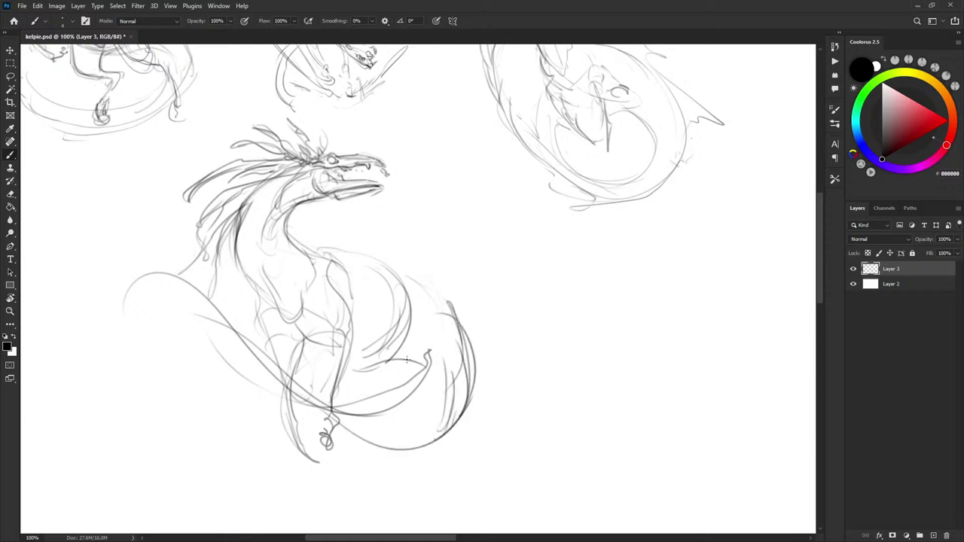
mouse_move(387, 354)
left_mouse_down()
mouse_move(414, 377)
mouse_move(405, 395)
left_mouse_up()
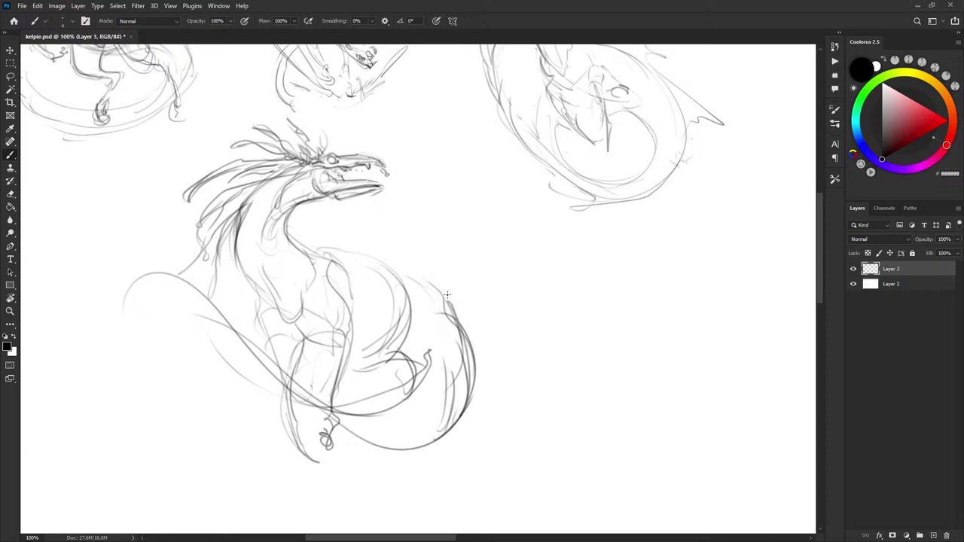
Touch up the fourth horse's open mouth with white and black strokes, adding small teeth to the lower jaw
mouse_move(478, 303)
left_mouse_down()
mouse_move(510, 269)
mouse_move(500, 317)
mouse_move(488, 301)
left_mouse_up()
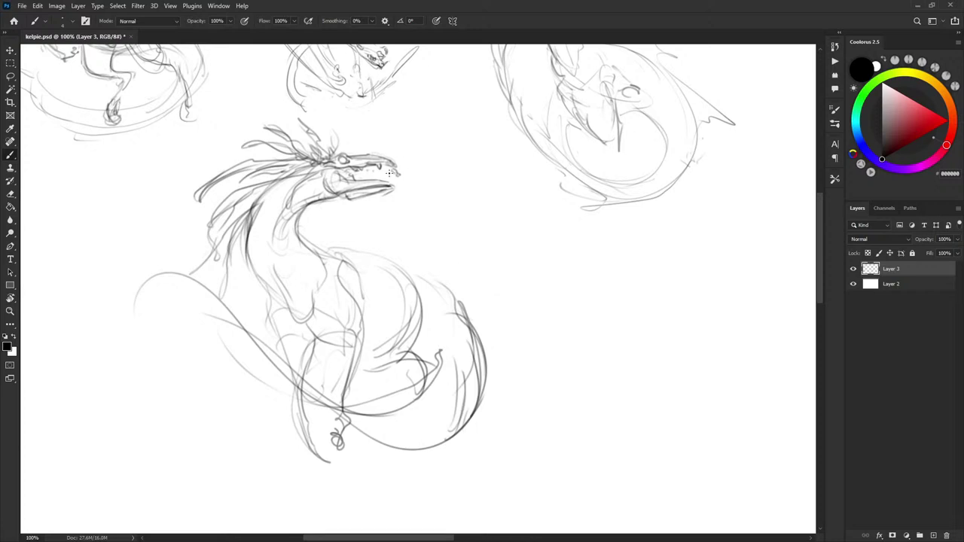
key("x")
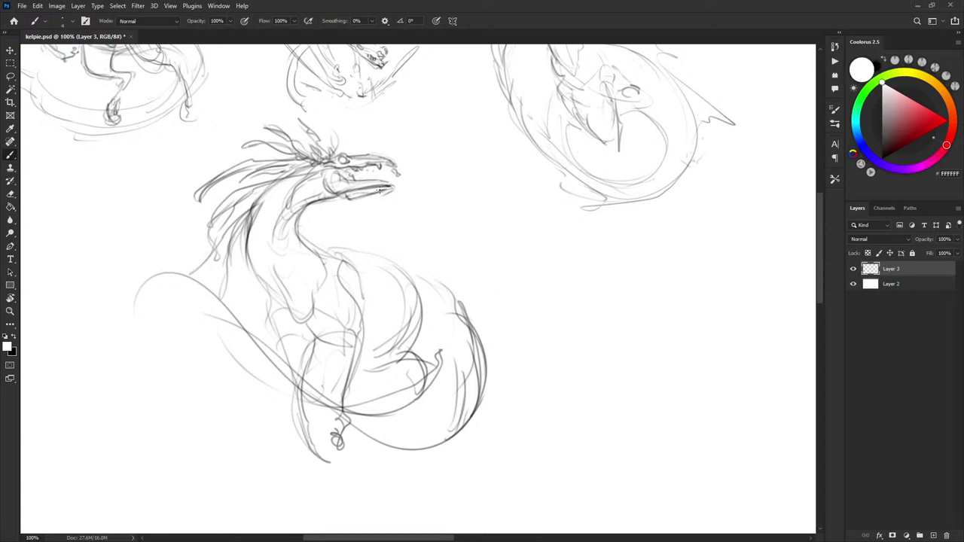
key("x")
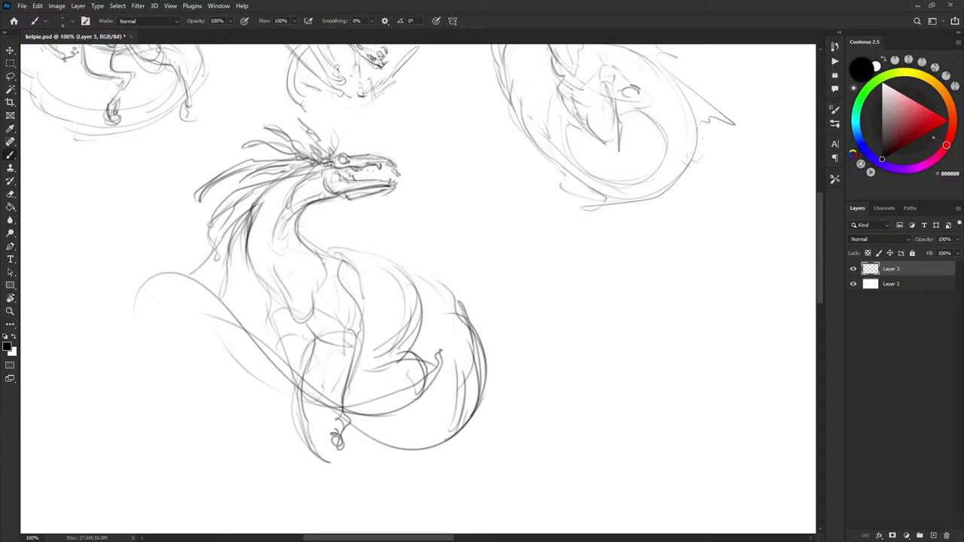
left_click_drag(337, 172, 349, 175)
Define the fourth horse's second foreleg with a rough hoof and draw a large forked fin at the tail's end
mouse_move(274, 307)
left_mouse_down()
mouse_move(286, 361)
mouse_move(307, 297)
mouse_move(292, 313)
left_mouse_up()
mouse_move(276, 292)
left_mouse_down()
mouse_move(292, 349)
mouse_move(285, 342)
mouse_move(317, 401)
mouse_move(311, 382)
mouse_move(309, 394)
mouse_move(317, 387)
left_mouse_up()
left_click_drag(337, 263, 336, 360)
mouse_move(127, 223)
left_mouse_down()
mouse_move(118, 235)
mouse_move(51, 208)
mouse_move(124, 230)
left_mouse_up()
left_click_drag(145, 225, 198, 235)
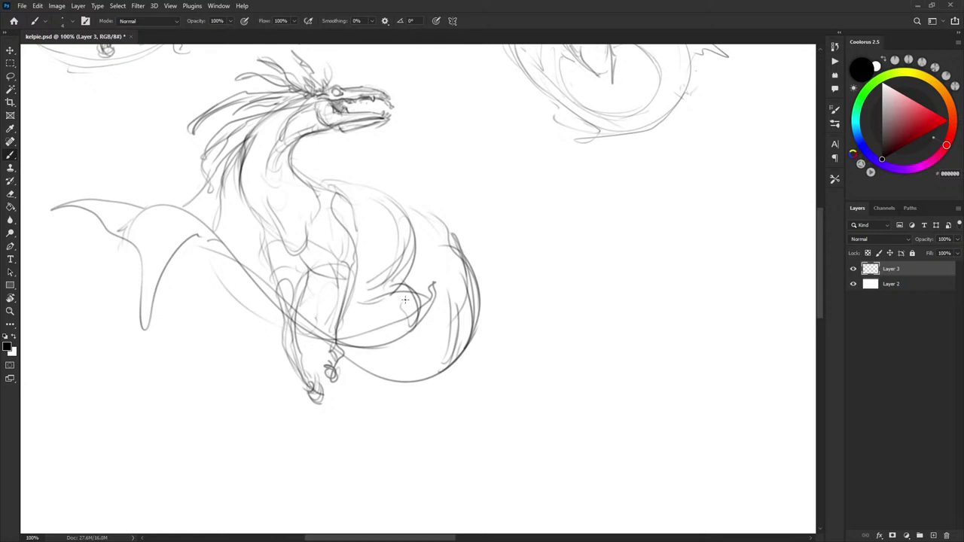
Lasso the whole fourth sketch, scale it to about 65%, rotate it about 30° clockwise, place it below the first sketch, and deselect
scroll(405, 299, "up", 3)
key("l")
mouse_move(391, 129)
left_mouse_down()
mouse_move(260, 89)
mouse_move(32, 226)
mouse_move(379, 514)
mouse_move(431, 140)
left_mouse_up()
key("ctrl+t")
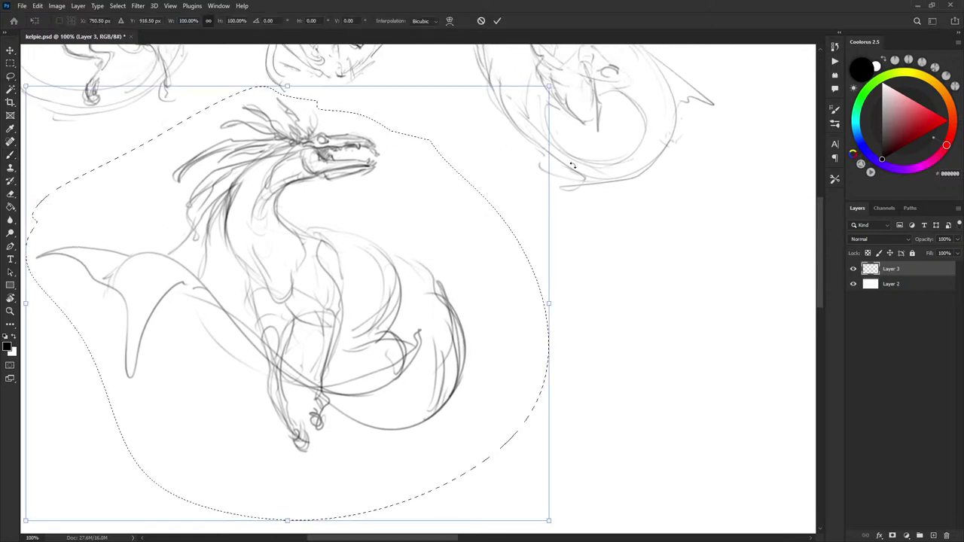
left_click_drag(573, 165, 399, 320)
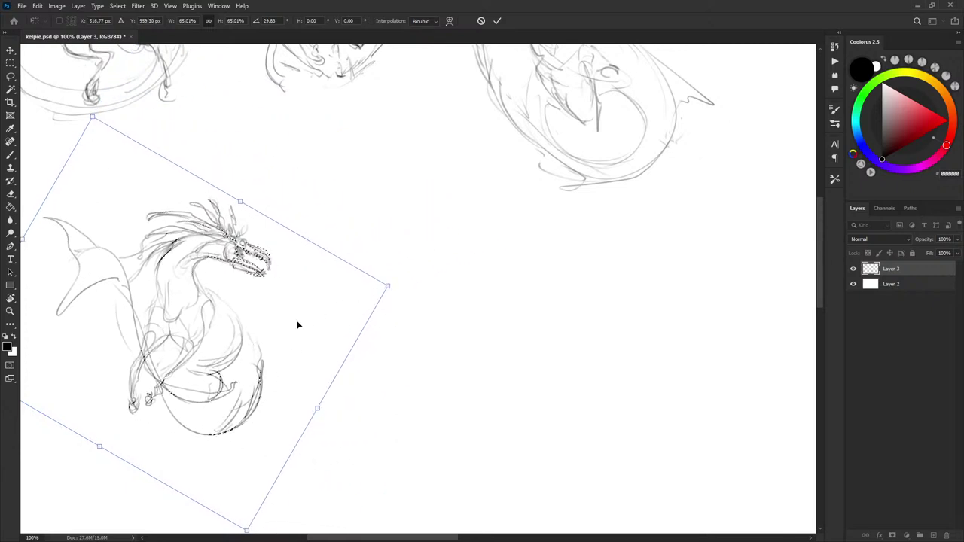
left_click_drag(298, 324, 308, 255)
key("Return")
key("ctrl+d")
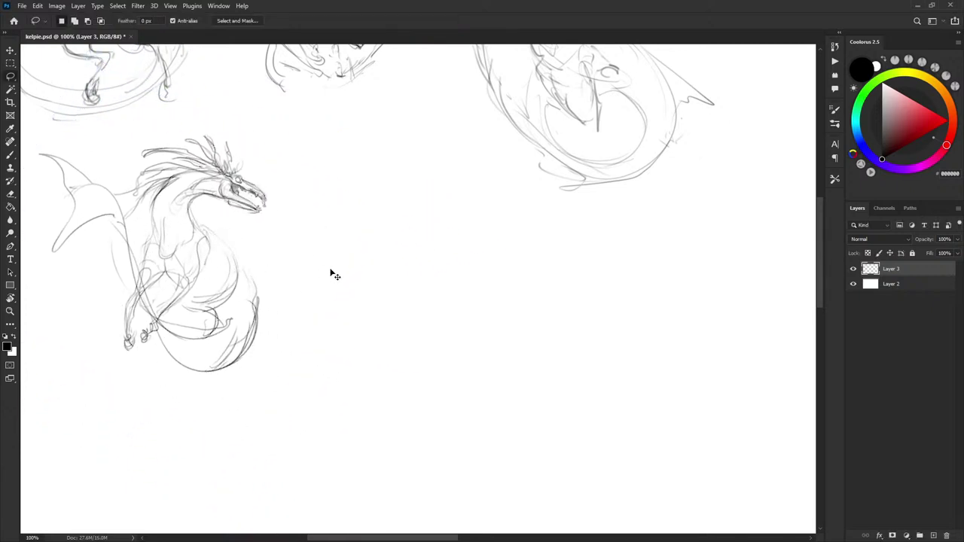
Try several bent foreleg shapes across the fourth horse's lower body, undoing each one
key("b")
mouse_move(181, 280)
left_mouse_down()
mouse_move(213, 319)
mouse_move(182, 281)
mouse_move(206, 314)
left_mouse_up()
key("ctrl+z")
key("ctrl+z")
left_click_drag(149, 256, 151, 301)
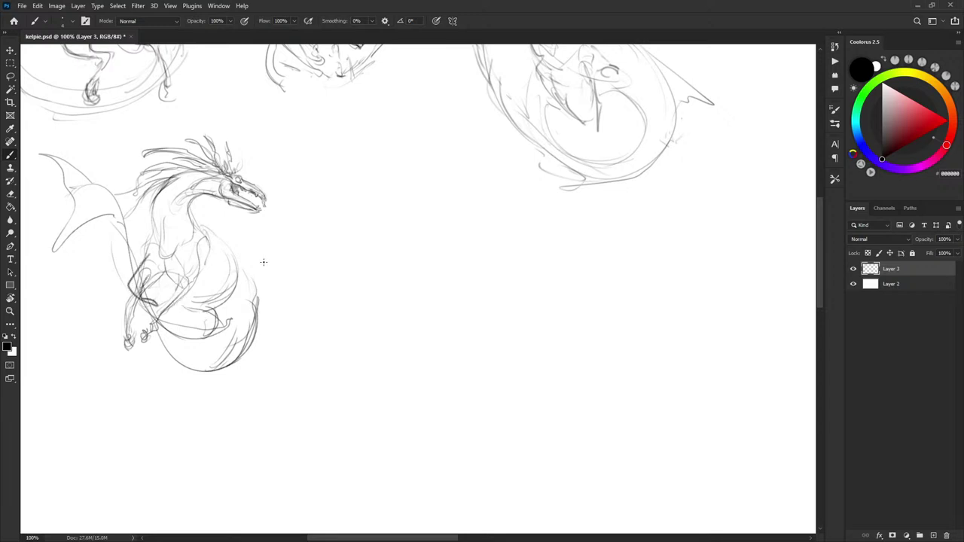
key("ctrl+z")
key("ctrl+z")
left_click_drag(189, 271, 213, 304)
key("ctrl+z")
key("ctrl+z")
key("ctrl+z")
left_click_drag(193, 268, 187, 285)
left_click_drag(190, 284, 181, 309)
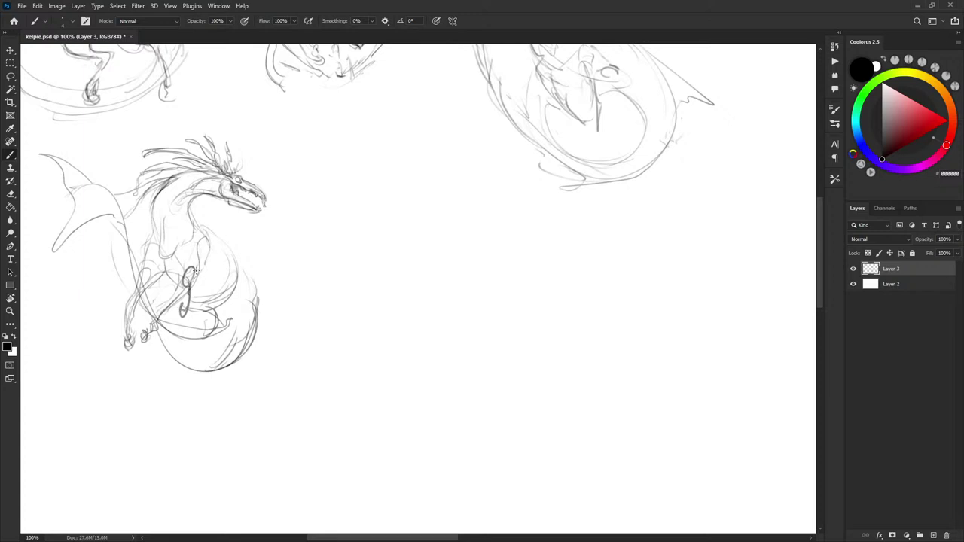
key("ctrl+z")
Reinforce the fourth horse's back contour down to the curled tail and add a short stroke inside the bend
left_click_drag(342, 286, 344, 290)
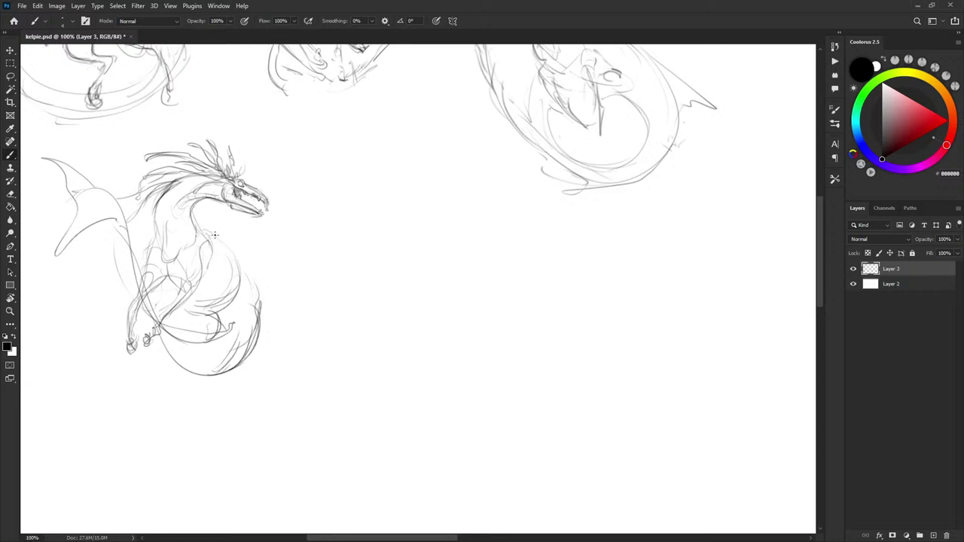
mouse_move(465, 223)
left_mouse_down()
mouse_move(409, 306)
mouse_move(416, 289)
left_mouse_up()
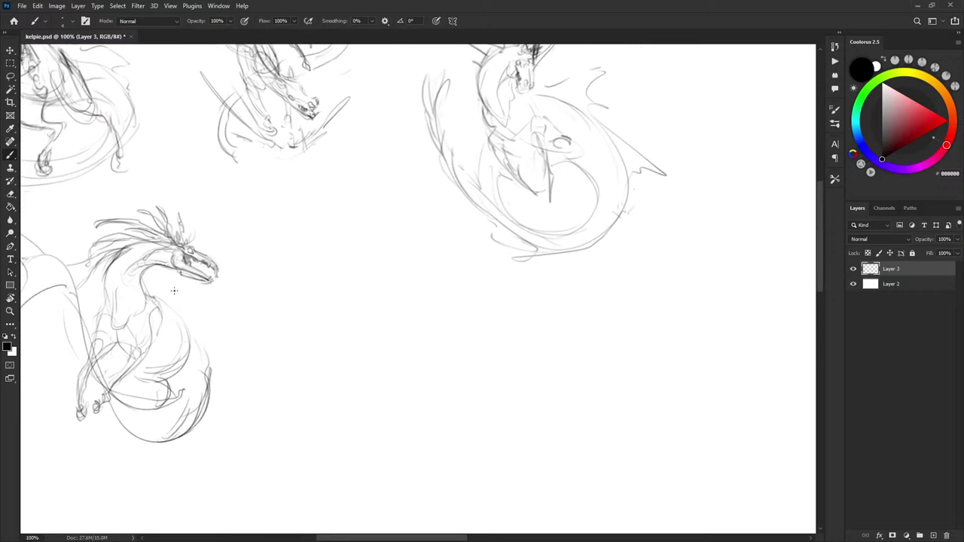
mouse_move(151, 295)
left_mouse_down()
mouse_move(189, 339)
mouse_move(201, 408)
left_mouse_up()
left_click_drag(199, 343, 184, 327)
mouse_move(160, 448)
left_mouse_down()
mouse_move(183, 441)
mouse_move(225, 388)
mouse_move(173, 286)
mouse_move(152, 285)
mouse_move(222, 397)
mouse_move(205, 416)
left_mouse_up()
key("ctrl+z")
mouse_move(324, 305)
left_mouse_down()
mouse_move(400, 262)
mouse_move(435, 254)
left_mouse_up()
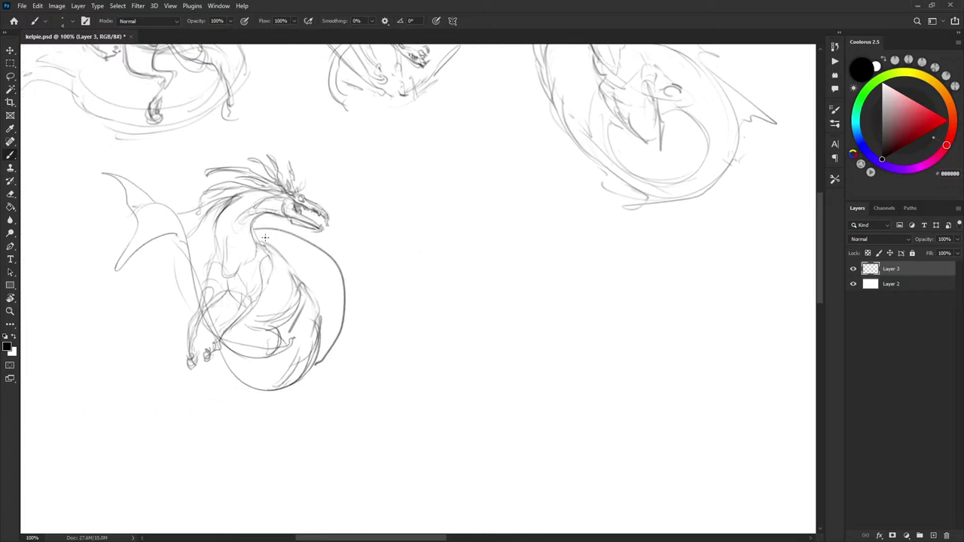
Try short fin spines between the fourth horse's back and a wide outer curve, and undo the fin lines
left_click_drag(264, 244, 288, 238)
left_click_drag(287, 260, 316, 248)
left_click_drag(303, 264, 316, 251)
key("ctrl+z")
key("ctrl+z")
key("ctrl+z")
key("ctrl+z")
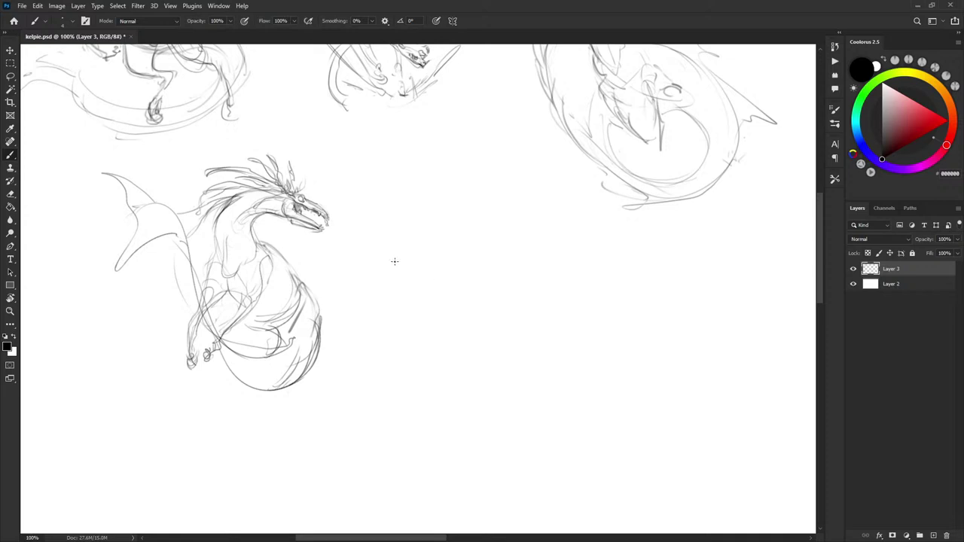
Try a darker bent leg on the second, diving horse sketch and undo it
mouse_move(451, 268)
left_mouse_down()
mouse_move(366, 282)
mouse_move(346, 331)
mouse_move(407, 372)
mouse_move(403, 379)
left_mouse_up()
scroll(392, 365, "up", 2)
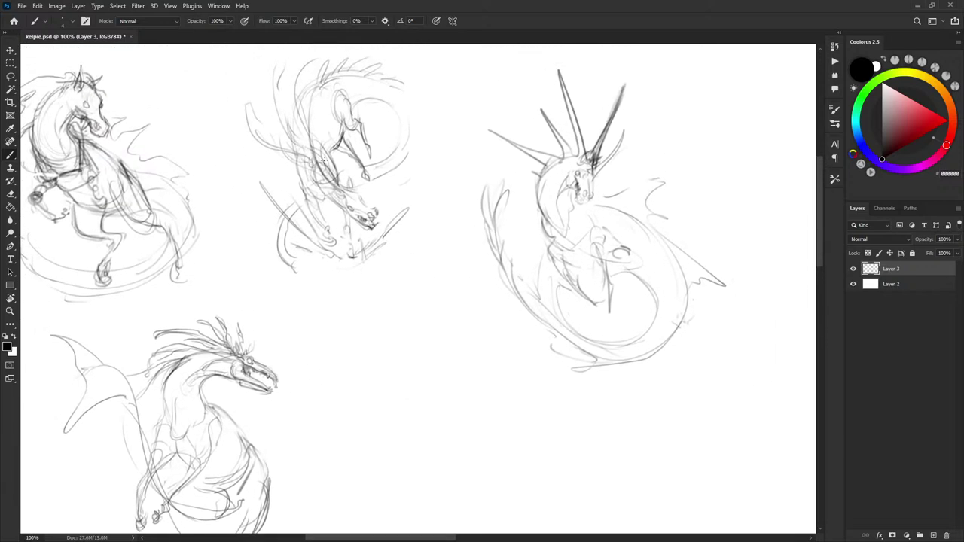
left_click_drag(341, 167, 372, 126)
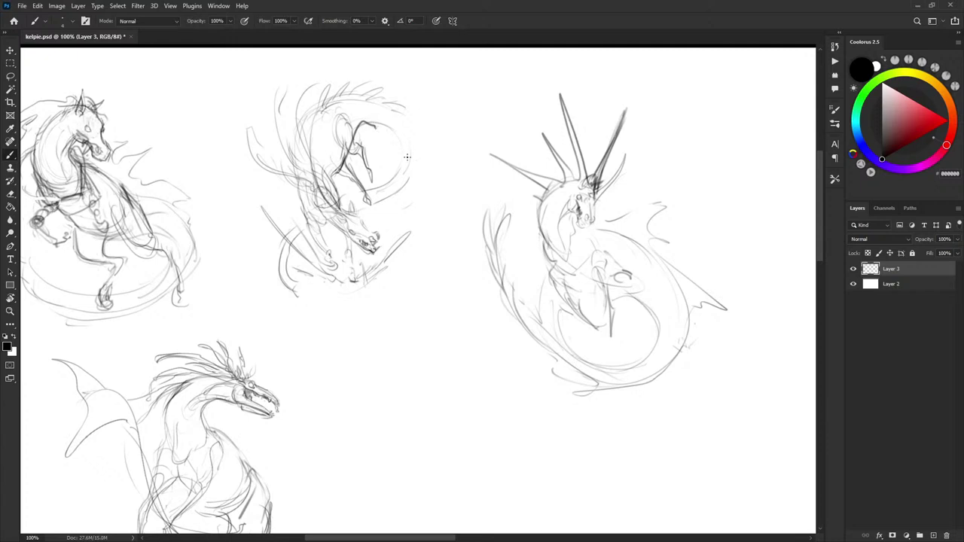
key("ctrl+z")
left_click_drag(435, 267, 397, 169)
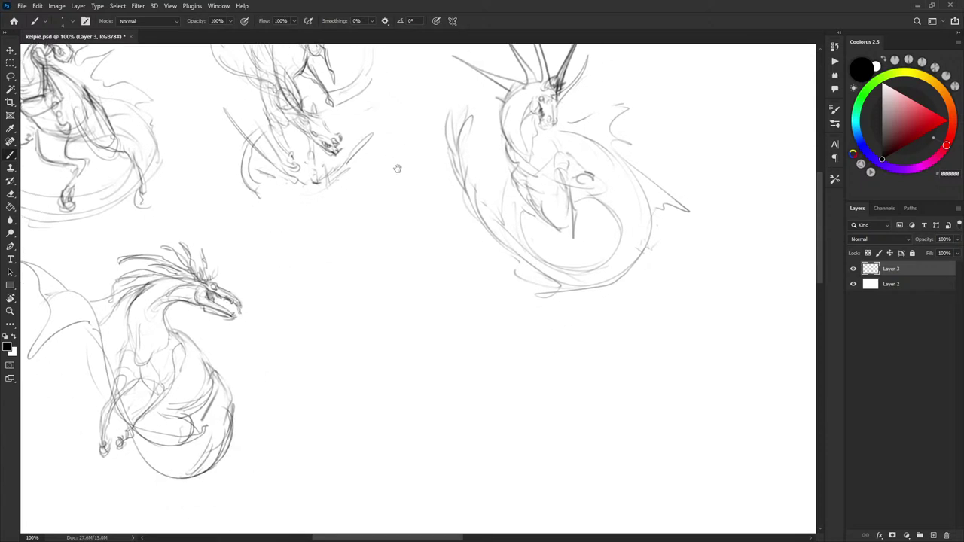
mouse_move(424, 291)
left_mouse_down()
mouse_move(442, 243)
mouse_move(466, 219)
left_mouse_up()
left_click_drag(405, 270, 392, 284)
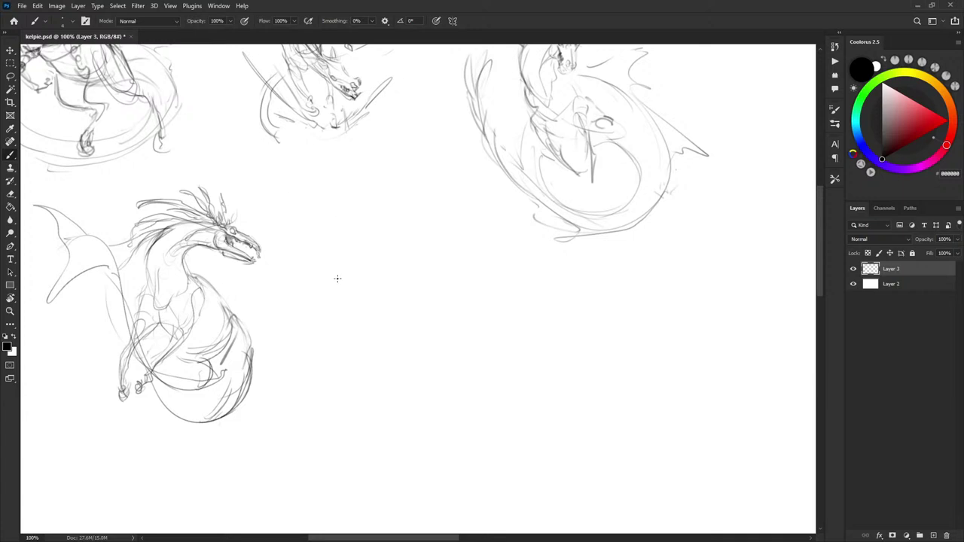
mouse_move(510, 229)
left_mouse_down()
mouse_move(413, 291)
mouse_move(211, 382)
mouse_move(419, 321)
mouse_move(438, 347)
left_mouse_up()
left_click_drag(358, 292, 437, 232)
left_click_drag(387, 266, 360, 240)
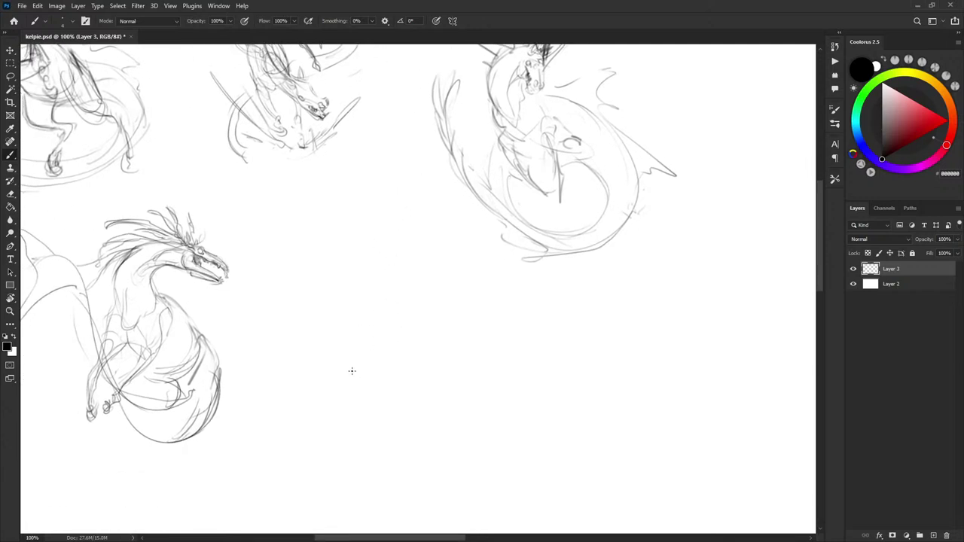
left_click_drag(418, 336, 362, 268)
mouse_move(386, 315)
left_mouse_down()
mouse_move(375, 333)
mouse_move(389, 379)
left_mouse_up()
left_click_drag(387, 337, 351, 291)
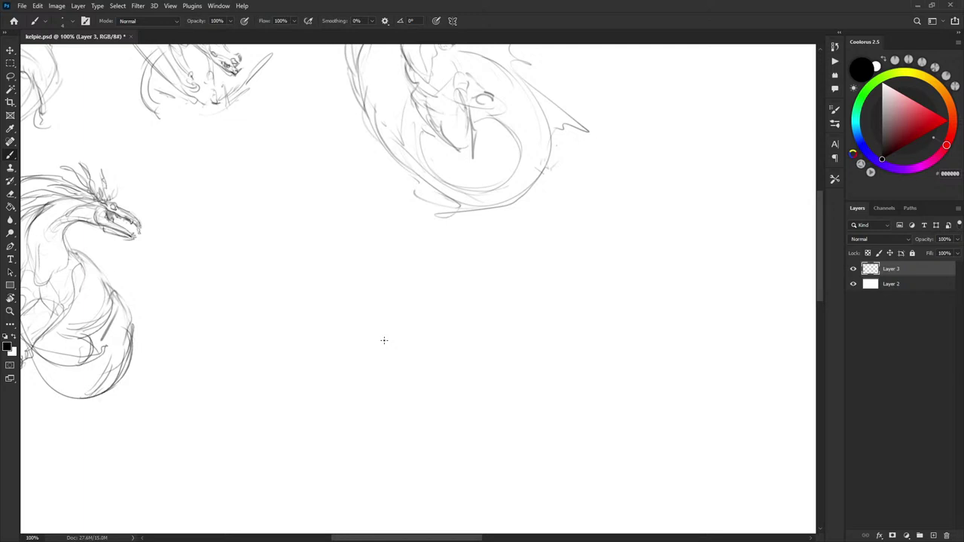
scroll(322, 235, "left", 3)
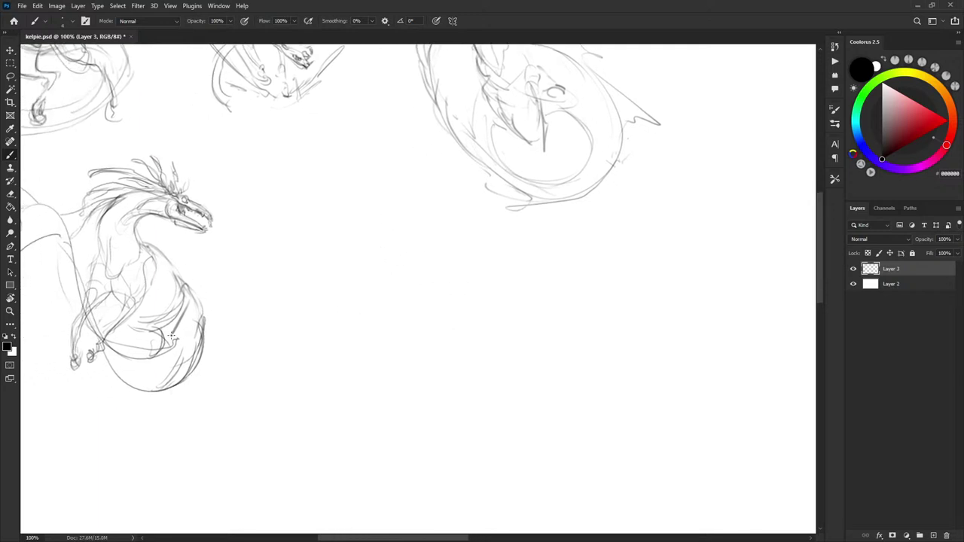
Try extra limb contours extending below the fourth horse's curled body, and undo them
mouse_move(149, 330)
left_mouse_down()
mouse_move(154, 352)
mouse_move(189, 381)
mouse_move(211, 427)
left_mouse_up()
left_click_drag(188, 376, 209, 433)
left_click_drag(143, 330, 180, 442)
left_click_drag(178, 442, 189, 443)
key("ctrl+z")
key("ctrl+z")
key("ctrl+z")
key("ctrl+z")
key("ctrl+z")
key("ctrl+z")
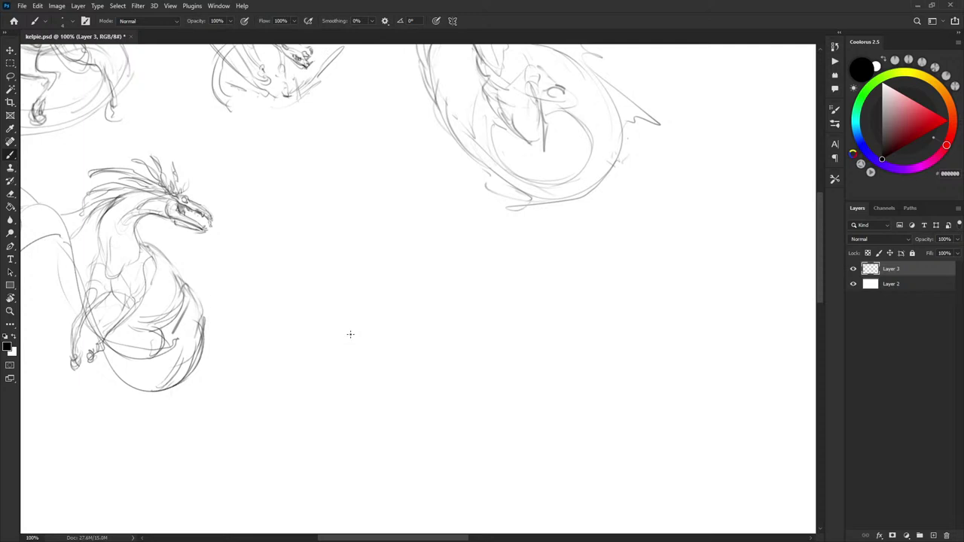
left_click_drag(410, 254, 417, 263)
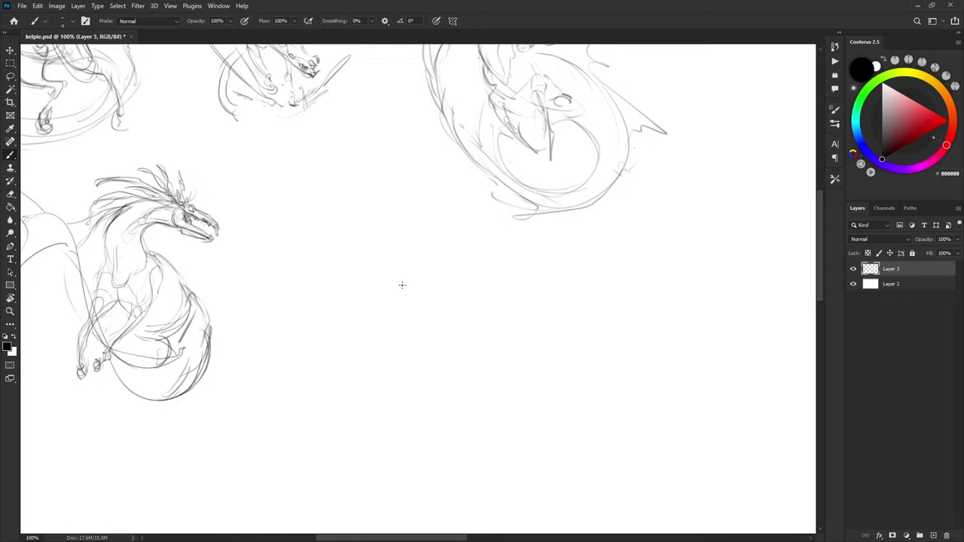
left_click_drag(448, 256, 452, 256)
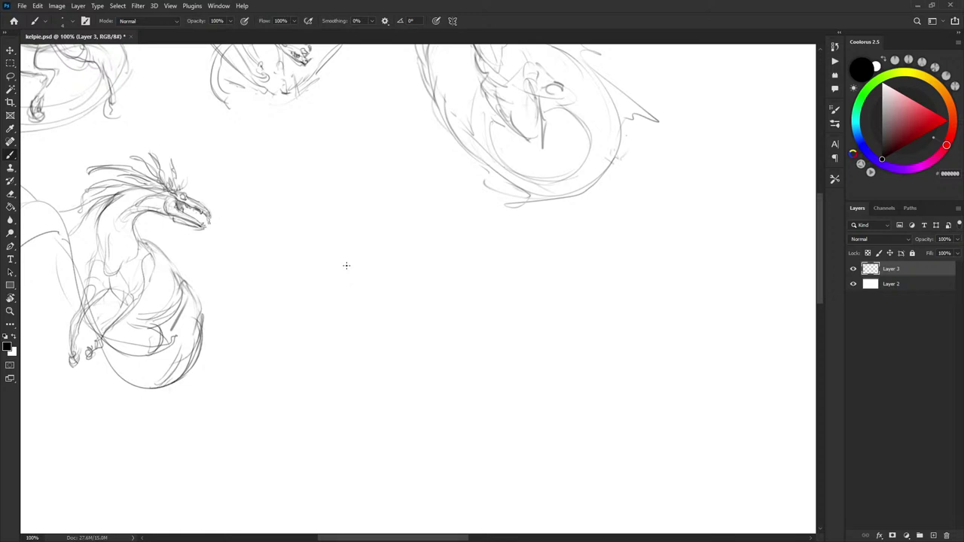
left_click_drag(403, 239, 407, 241)
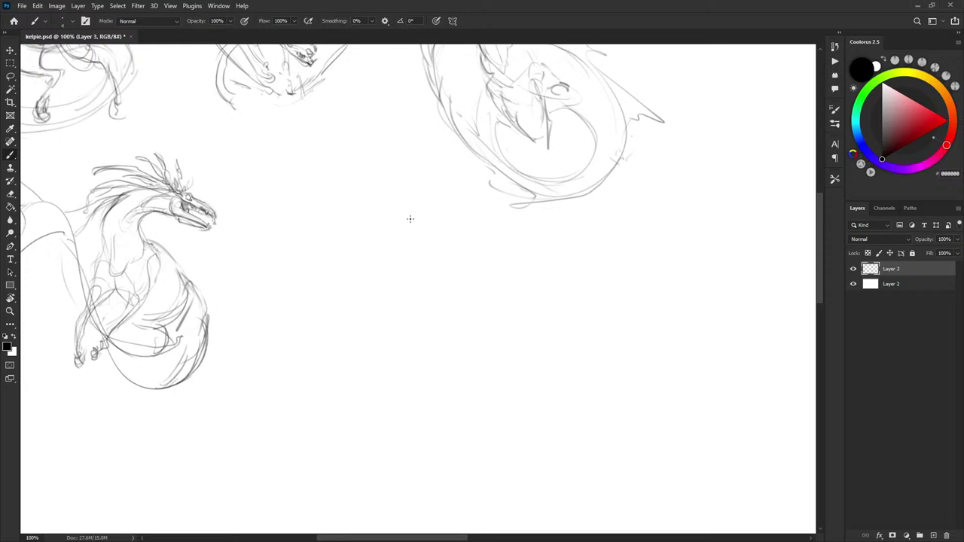
scroll(428, 238, "left", 1)
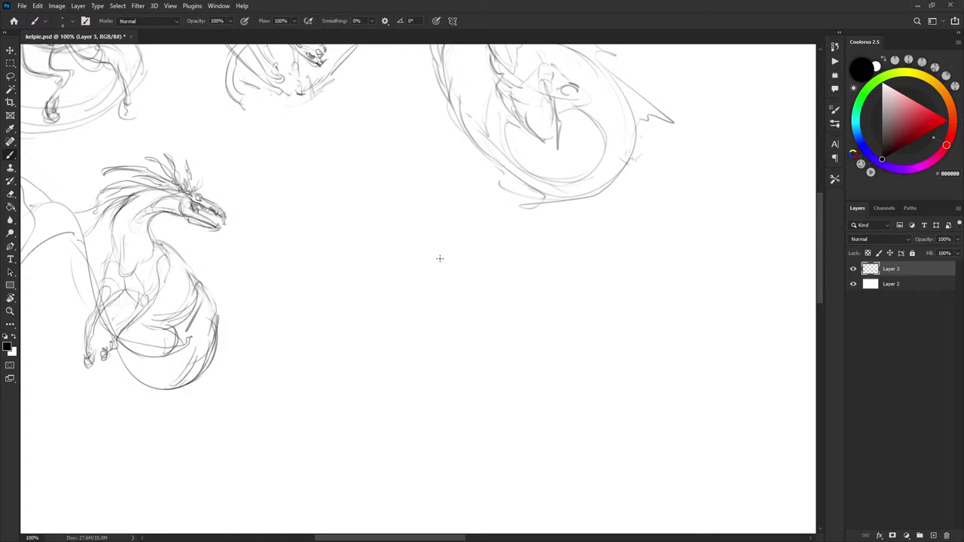
left_click_drag(465, 239, 469, 237)
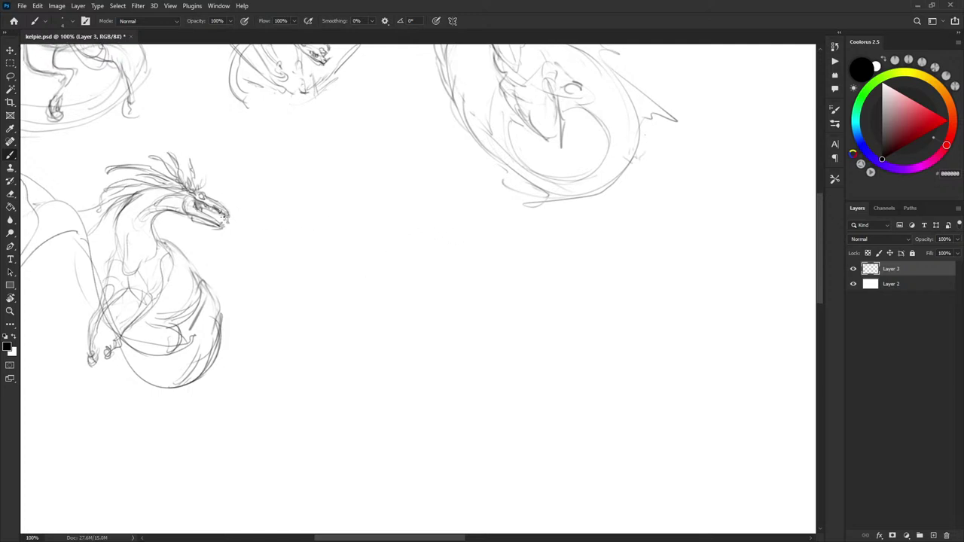
scroll(422, 190, "right", 1)
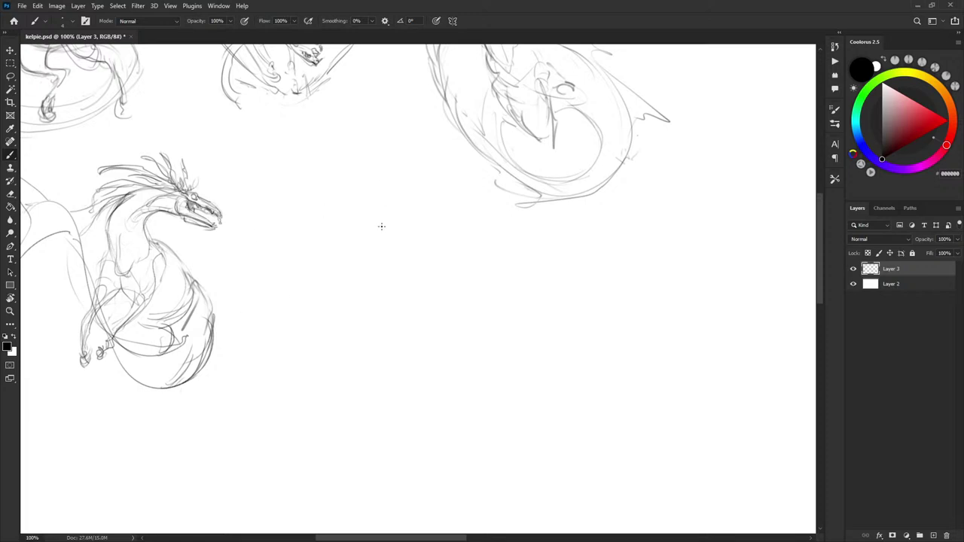
mouse_move(359, 169)
left_mouse_down()
mouse_move(389, 182)
mouse_move(445, 262)
left_mouse_up()
key("ctrl+z")
mouse_move(474, 208)
left_mouse_down()
mouse_move(413, 272)
mouse_move(484, 327)
mouse_move(517, 222)
mouse_move(504, 210)
left_mouse_up()
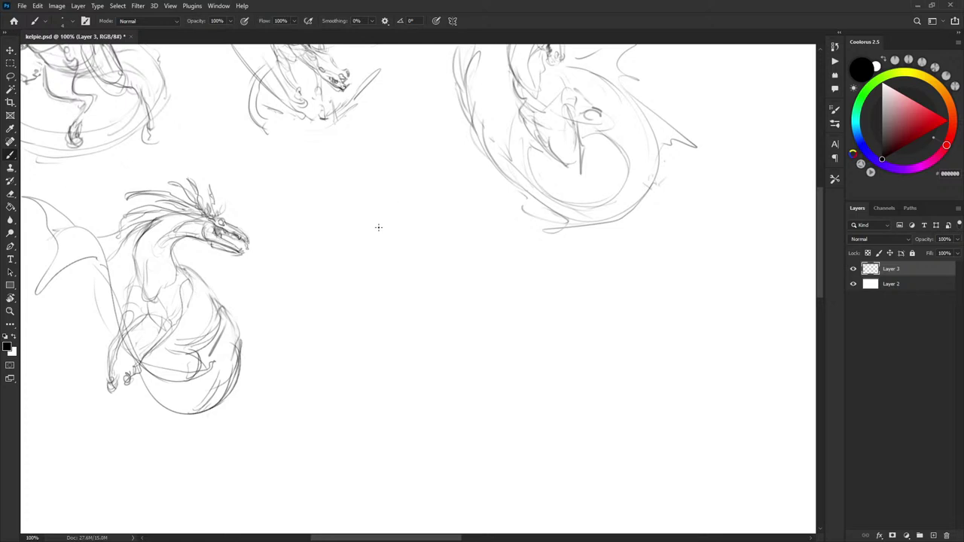
Try the first gesture lines of a fifth horse in the empty space beside the fourth sketch, and clear them
mouse_move(374, 244)
left_mouse_down()
mouse_move(377, 267)
mouse_move(389, 264)
left_mouse_up()
mouse_move(367, 215)
left_mouse_down()
mouse_move(374, 267)
mouse_move(394, 211)
mouse_move(403, 236)
left_mouse_up()
left_click_drag(374, 207, 387, 184)
mouse_move(371, 213)
left_mouse_down()
mouse_move(395, 214)
mouse_move(399, 189)
mouse_move(376, 183)
mouse_move(387, 221)
mouse_move(354, 268)
mouse_move(395, 152)
left_mouse_up()
key("ctrl+z")
key("ctrl+z")
key("l")
key("Delete")
key("ctrl+d")
key("b")
mouse_move(394, 269)
left_mouse_down()
mouse_move(409, 261)
mouse_move(426, 273)
mouse_move(393, 331)
mouse_move(420, 384)
mouse_move(392, 212)
left_mouse_up()
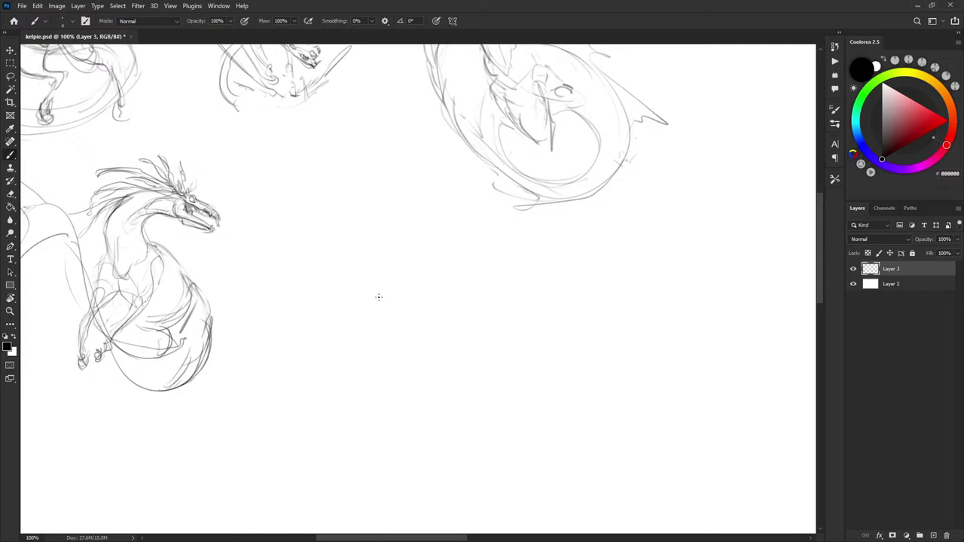
Rough in a fifth horse beside the fourth sketch with an upright body, arched neck, lowered head and bent legs
mouse_move(366, 236)
left_mouse_down()
mouse_move(343, 272)
mouse_move(359, 289)
mouse_move(400, 278)
left_mouse_up()
key("ctrl+z")
mouse_move(394, 230)
left_mouse_down()
mouse_move(354, 232)
mouse_move(351, 243)
left_mouse_up()
left_click_drag(379, 202, 360, 248)
mouse_move(369, 208)
left_mouse_down()
mouse_move(397, 226)
mouse_move(384, 256)
left_mouse_up()
mouse_move(384, 149)
left_mouse_down()
mouse_move(365, 207)
mouse_move(400, 136)
mouse_move(400, 219)
mouse_move(425, 182)
mouse_move(401, 152)
mouse_move(425, 146)
left_mouse_up()
mouse_move(399, 178)
left_mouse_down()
mouse_move(427, 155)
mouse_move(416, 129)
mouse_move(410, 140)
mouse_move(431, 144)
mouse_move(398, 139)
mouse_move(381, 160)
left_mouse_up()
key("ctrl+z")
key("ctrl+z")
key("ctrl+z")
left_click_drag(392, 167, 404, 176)
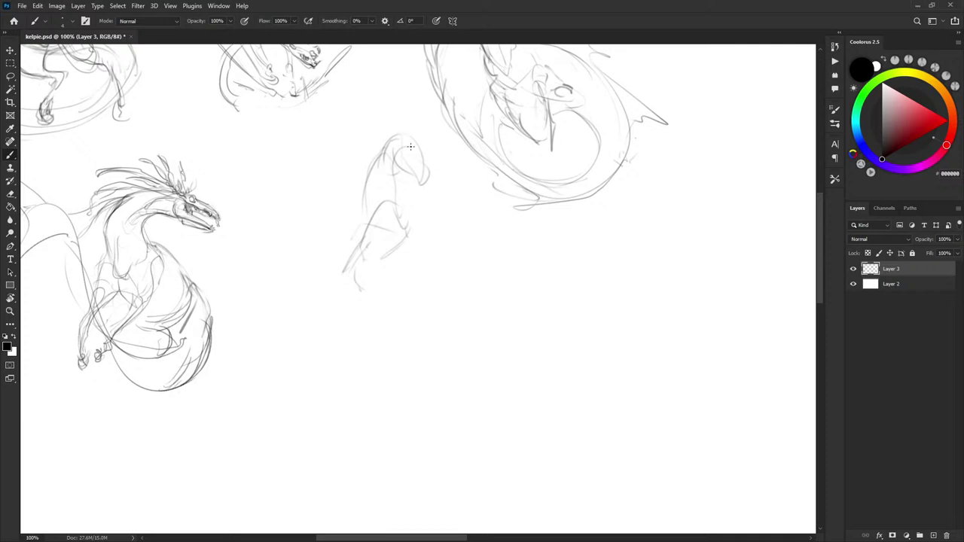
Undo the fifth horse's head and neck lines and redraw them above the upright body
key("ctrl+z")
key("ctrl+z")
left_click_drag(420, 184, 425, 172)
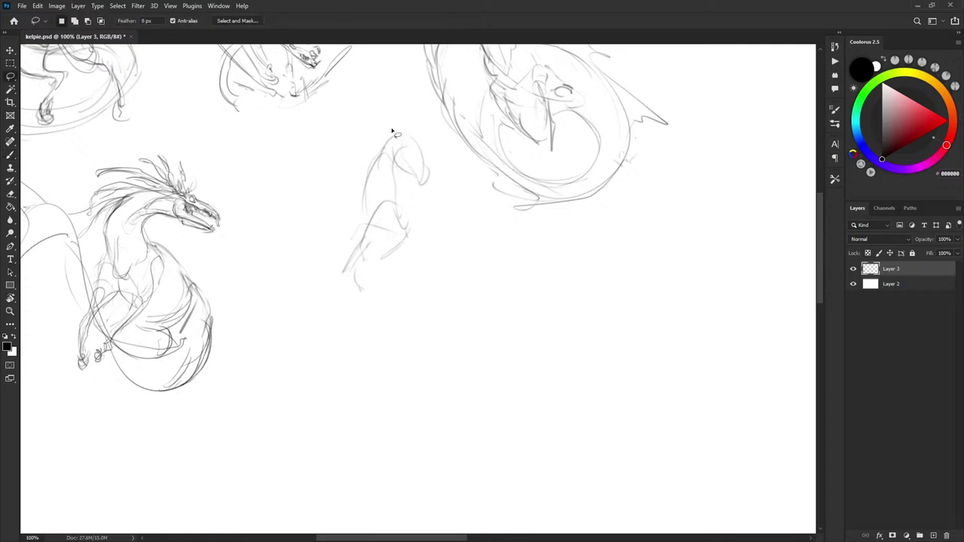
key("ctrl+z")
key("ctrl+z")
key("ctrl+z")
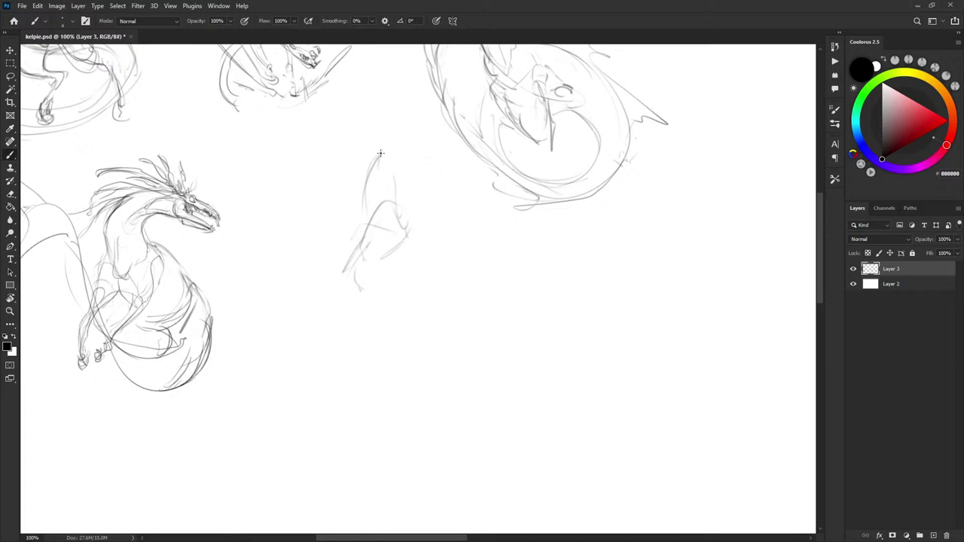
left_click_drag(380, 150, 391, 176)
mouse_move(403, 162)
left_mouse_down()
mouse_move(384, 144)
mouse_move(415, 137)
mouse_move(394, 145)
mouse_move(424, 143)
mouse_move(416, 141)
mouse_move(416, 168)
mouse_move(431, 143)
left_mouse_up()
mouse_move(400, 172)
left_mouse_down()
mouse_move(406, 217)
mouse_move(394, 229)
left_mouse_up()
Lasso the fifth horse's rough lines, delete them, deselect, and return to the Brush tool
key("l")
mouse_move(343, 134)
left_mouse_down()
mouse_move(316, 268)
mouse_move(452, 155)
mouse_move(373, 111)
left_mouse_up()
key("Delete")
key("ctrl+d")
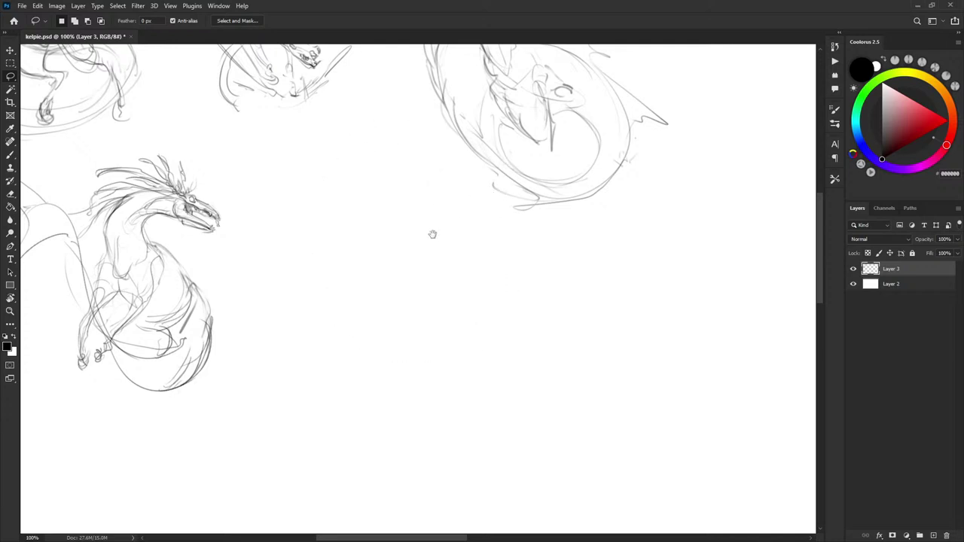
left_click_drag(430, 233, 431, 172)
left_click_drag(310, 256, 336, 296)
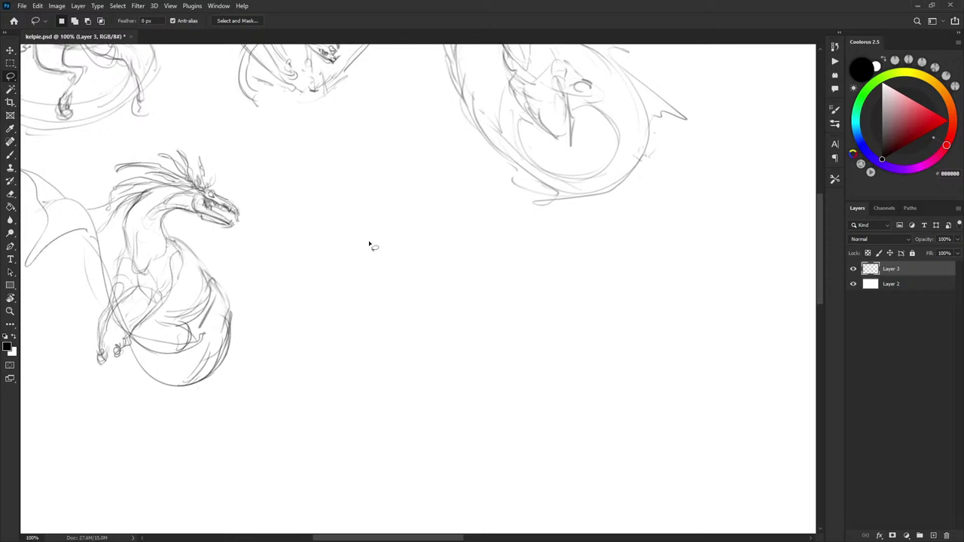
key("b")
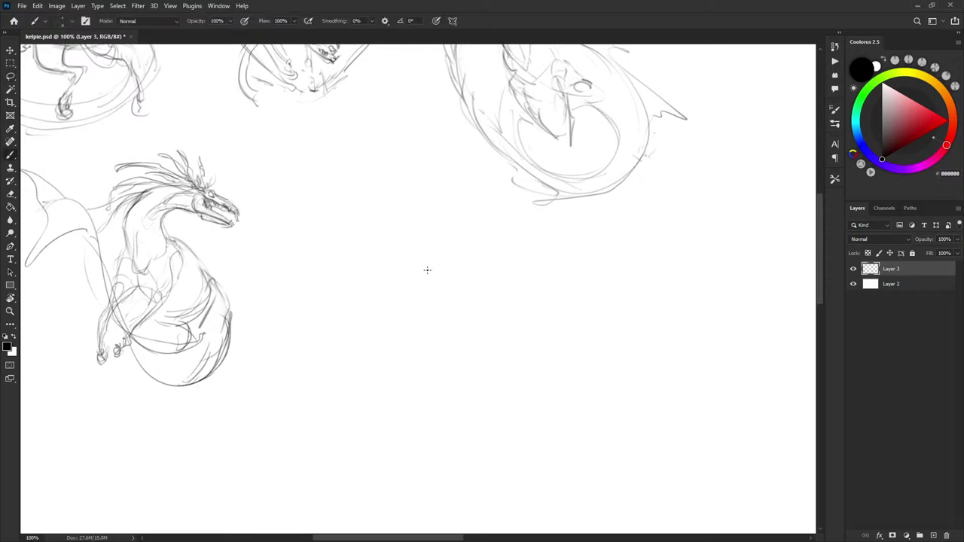
Rough in a hunched horse figure beside the fourth sketch with an arched back, a lowered head and pointed ears
left_click_drag(371, 196, 437, 273)
key("ctrl+z")
mouse_move(355, 332)
left_mouse_down()
mouse_move(431, 234)
mouse_move(464, 237)
mouse_move(450, 256)
left_mouse_up()
left_click_drag(438, 218, 468, 226)
mouse_move(443, 217)
left_mouse_down()
mouse_move(483, 273)
mouse_move(485, 262)
mouse_move(473, 311)
left_mouse_up()
left_click_drag(490, 271, 487, 305)
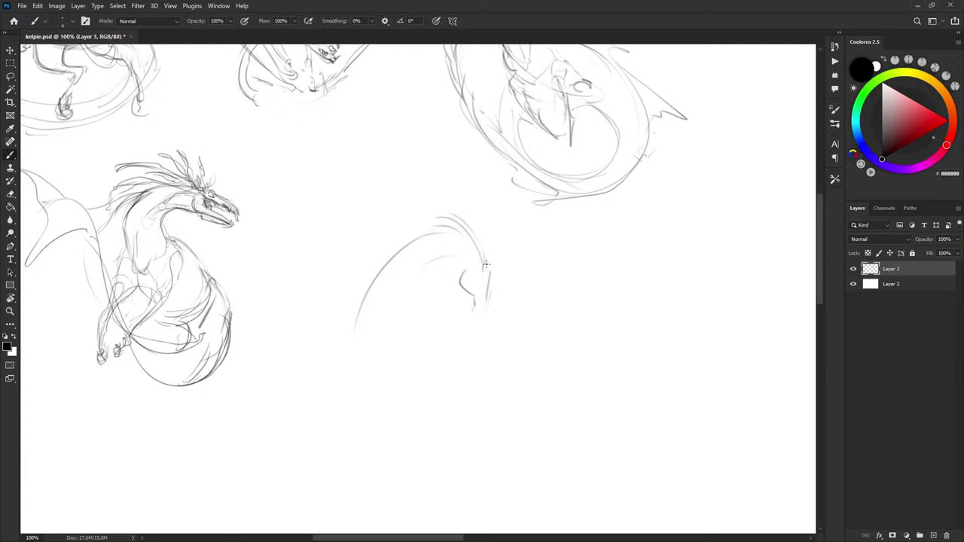
mouse_move(474, 265)
left_mouse_down()
mouse_move(483, 249)
mouse_move(478, 268)
mouse_move(496, 265)
left_mouse_up()
key("ctrl+z")
left_click_drag(451, 216, 405, 229)
scroll(474, 208, "down", 3)
left_click_drag(408, 196, 451, 190)
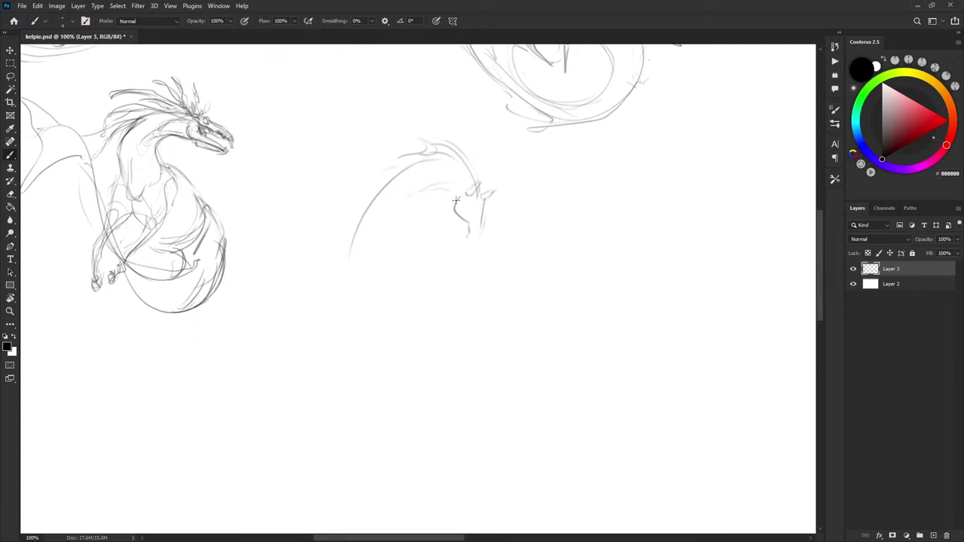
Sketch the neck and inner shoulder lines beneath the arched back, reworking them through several undone versions
mouse_move(403, 160)
left_mouse_down()
mouse_move(414, 213)
mouse_move(407, 200)
mouse_move(429, 212)
mouse_move(395, 216)
mouse_move(404, 228)
left_mouse_up()
key("ctrl+z")
key("ctrl+z")
key("ctrl+z")
mouse_move(397, 161)
left_mouse_down()
mouse_move(405, 203)
mouse_move(443, 208)
left_mouse_up()
left_click_drag(441, 195, 444, 212)
left_click_drag(397, 183, 409, 222)
left_click_drag(394, 176, 412, 215)
key("ctrl+z")
mouse_move(397, 160)
left_mouse_down()
mouse_move(415, 214)
mouse_move(437, 205)
left_mouse_up()
mouse_move(413, 190)
left_mouse_down()
mouse_move(487, 180)
mouse_move(442, 178)
mouse_move(428, 166)
mouse_move(435, 200)
left_mouse_up()
key("ctrl+z")
key("ctrl+z")
key("ctrl+z")
key("ctrl+z")
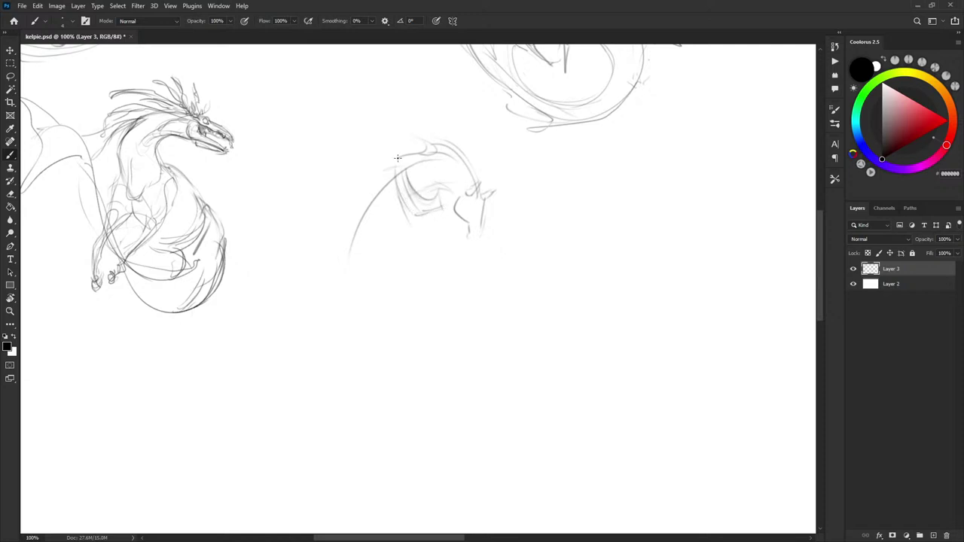
Add short mane strokes and shoulder lines to the hunched figure and darken its upper back contour
left_click_drag(398, 158, 386, 167)
mouse_move(416, 203)
left_mouse_down()
mouse_move(409, 230)
mouse_move(421, 237)
mouse_move(415, 244)
mouse_move(432, 227)
left_mouse_up()
mouse_move(399, 188)
left_mouse_down()
mouse_move(399, 215)
mouse_move(387, 235)
left_mouse_up()
left_click_drag(400, 163, 381, 189)
left_click_drag(386, 196, 382, 192)
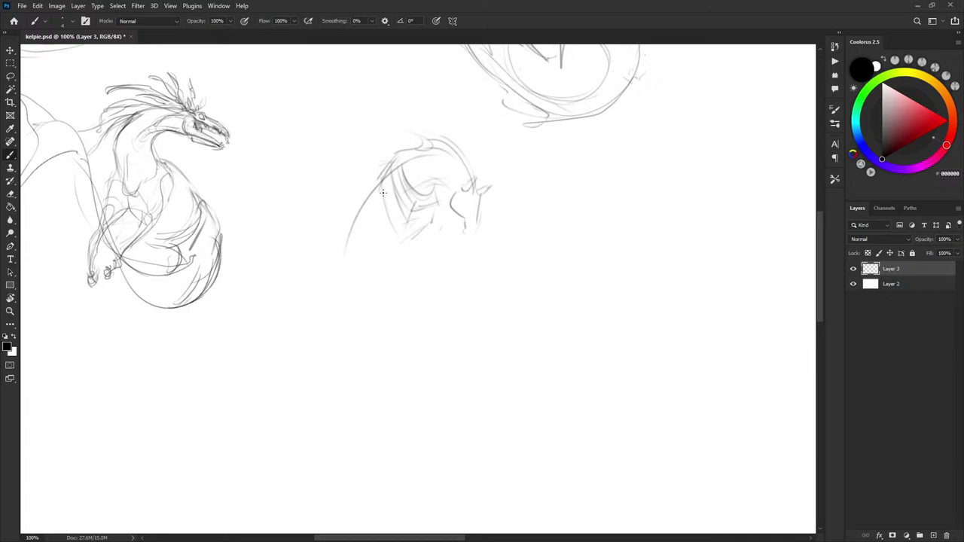
mouse_move(382, 174)
left_mouse_down()
mouse_move(354, 222)
mouse_move(353, 251)
left_mouse_up()
Rough in the hunched figure's belly, bent thigh and lower body with short broken strokes
left_click_drag(422, 230, 415, 248)
left_click_drag(425, 260, 426, 269)
mouse_move(367, 238)
left_mouse_down()
mouse_move(379, 312)
mouse_move(365, 309)
left_mouse_up()
left_click_drag(416, 242, 456, 269)
left_click_drag(450, 284, 429, 293)
mouse_move(427, 303)
left_mouse_down()
mouse_move(415, 307)
mouse_move(444, 292)
mouse_move(400, 309)
left_mouse_up()
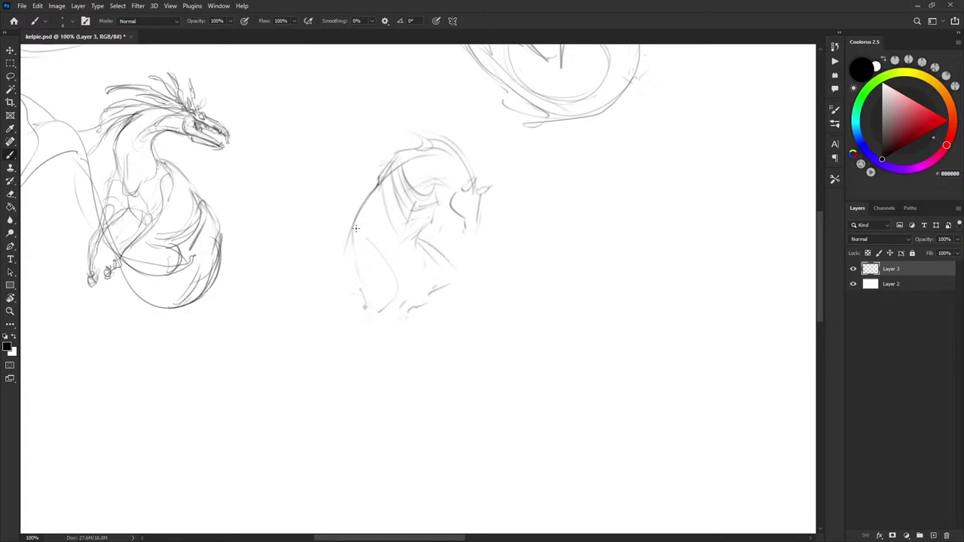
Block in a boxy backpack behind the hunched figure and add the hip and lower leg lines
left_click_drag(324, 190, 340, 274)
left_click_drag(312, 175, 375, 165)
left_click_drag(374, 165, 376, 185)
left_click_drag(334, 219, 348, 217)
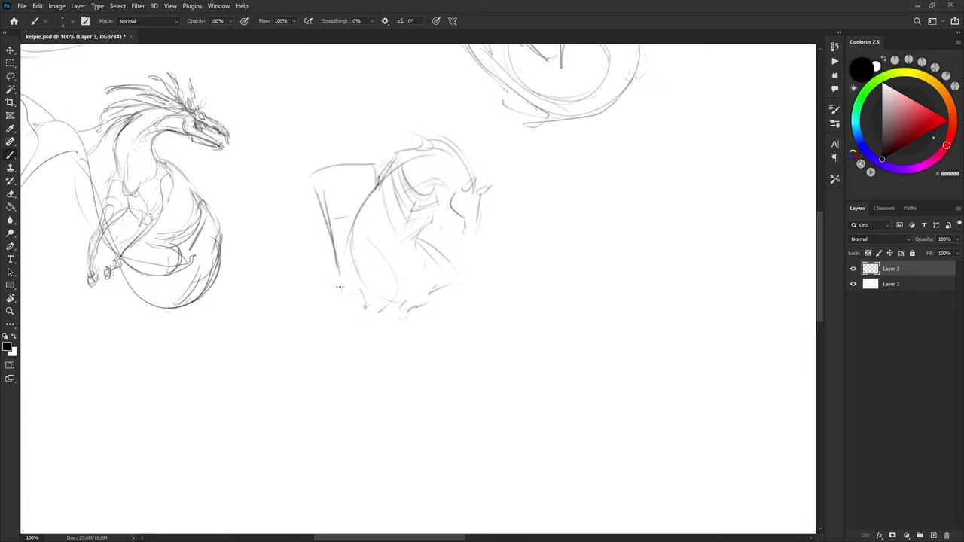
left_click_drag(340, 287, 369, 288)
mouse_move(341, 280)
left_mouse_down()
mouse_move(399, 298)
mouse_move(366, 282)
mouse_move(395, 329)
left_mouse_up()
Try an arm reaching forward from the chest, undo it, and redraw the arm bent close to the body
left_click_drag(410, 204, 403, 233)
left_click_drag(417, 243, 455, 265)
mouse_move(435, 229)
left_mouse_down()
mouse_move(476, 248)
mouse_move(515, 229)
mouse_move(425, 270)
mouse_move(479, 248)
mouse_move(516, 213)
left_mouse_up()
key("ctrl+z")
key("ctrl+z")
key("ctrl+z")
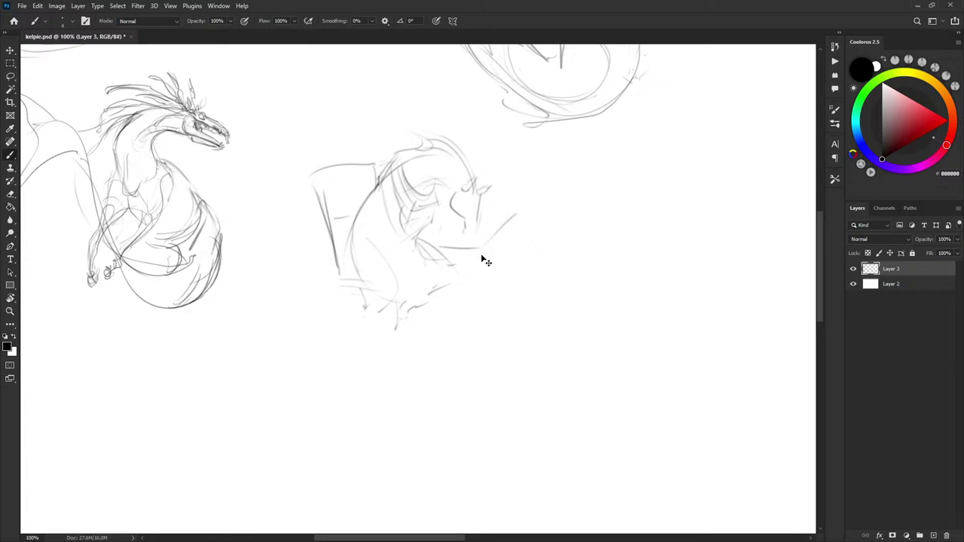
key("ctrl+z")
key("ctrl+z")
mouse_move(403, 219)
left_mouse_down()
mouse_move(424, 277)
mouse_move(433, 262)
mouse_move(408, 230)
mouse_move(416, 269)
mouse_move(440, 271)
left_mouse_up()
left_click_drag(440, 224, 448, 241)
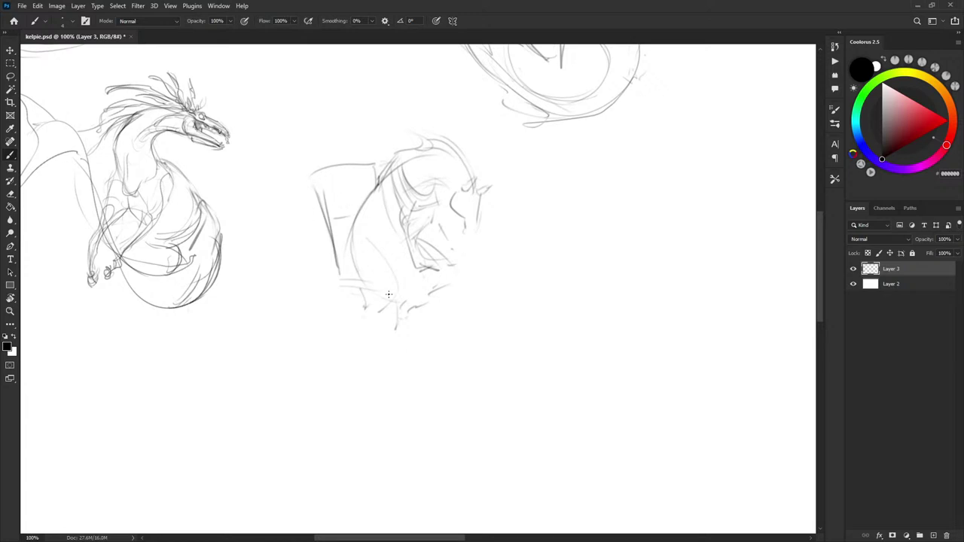
Draw the hunched figure's short legs and broad feet beneath the body
mouse_move(339, 284)
left_mouse_down()
mouse_move(356, 330)
mouse_move(349, 332)
mouse_move(383, 319)
mouse_move(419, 332)
left_mouse_up()
mouse_move(381, 237)
left_mouse_down()
mouse_move(406, 295)
mouse_move(393, 301)
mouse_move(410, 283)
mouse_move(389, 320)
mouse_move(386, 297)
mouse_move(368, 327)
mouse_move(415, 359)
left_mouse_up()
mouse_move(441, 298)
left_mouse_down()
mouse_move(419, 324)
mouse_move(431, 350)
left_mouse_up()
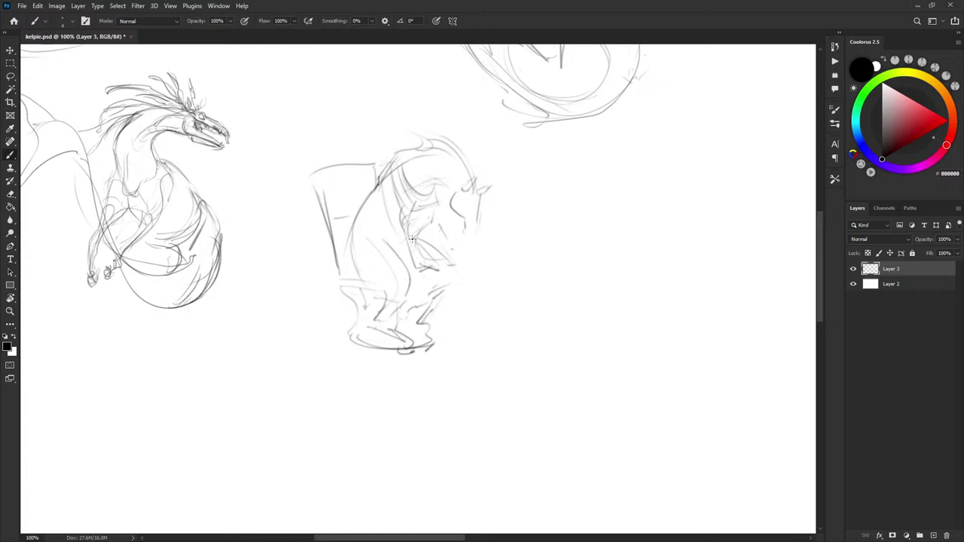
Redraw the forearm and add an open book held in front of the figure's face, with fingers at its edge
left_click_drag(440, 241, 422, 272)
left_click_drag(434, 283, 417, 294)
key("ctrl+z")
mouse_move(455, 239)
left_mouse_down()
mouse_move(434, 296)
mouse_move(449, 256)
left_mouse_up()
key("ctrl+z")
left_click_drag(432, 291, 455, 256)
left_click_drag(432, 292, 461, 288)
mouse_move(454, 249)
left_mouse_down()
mouse_move(486, 246)
mouse_move(496, 230)
left_mouse_up()
left_click_drag(460, 291, 480, 274)
mouse_move(496, 230)
left_mouse_down()
mouse_move(469, 282)
mouse_move(480, 245)
mouse_move(491, 258)
left_mouse_up()
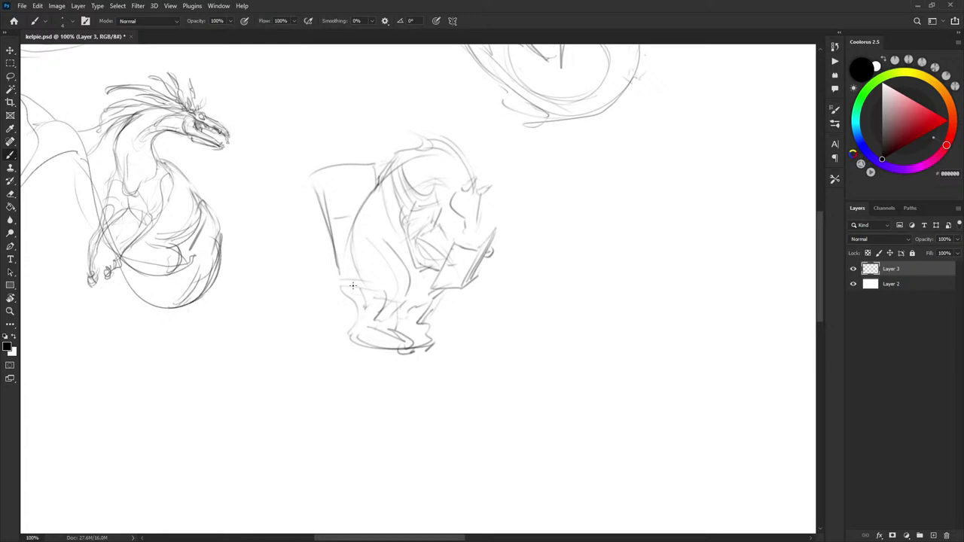
Extend the backpack's outer side and reinforce its upper and lower edges
mouse_move(319, 277)
left_mouse_down()
mouse_move(337, 278)
mouse_move(324, 250)
left_mouse_up()
mouse_move(306, 197)
left_mouse_down()
mouse_move(309, 247)
mouse_move(341, 246)
left_mouse_up()
left_click_drag(308, 188, 361, 170)
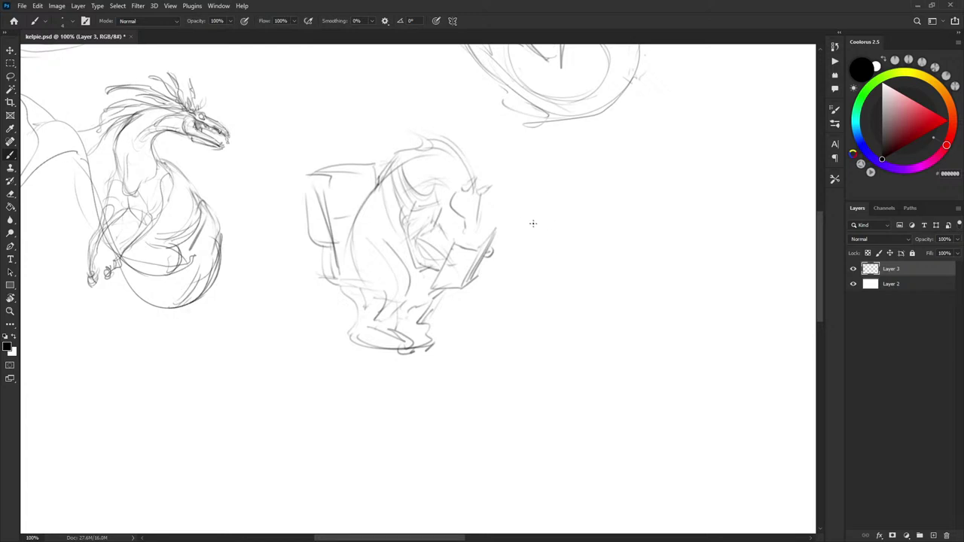
left_click_drag(534, 222, 526, 223)
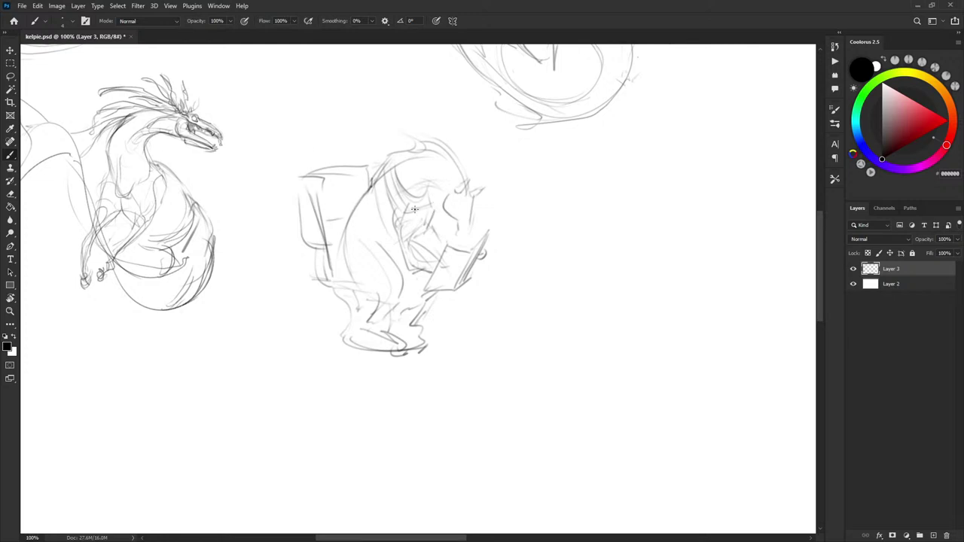
Add narrow eyes to the hunched figure's face above the book
left_click_drag(452, 211, 472, 213)
left_click_drag(507, 264, 517, 259)
left_click_drag(436, 336, 419, 342)
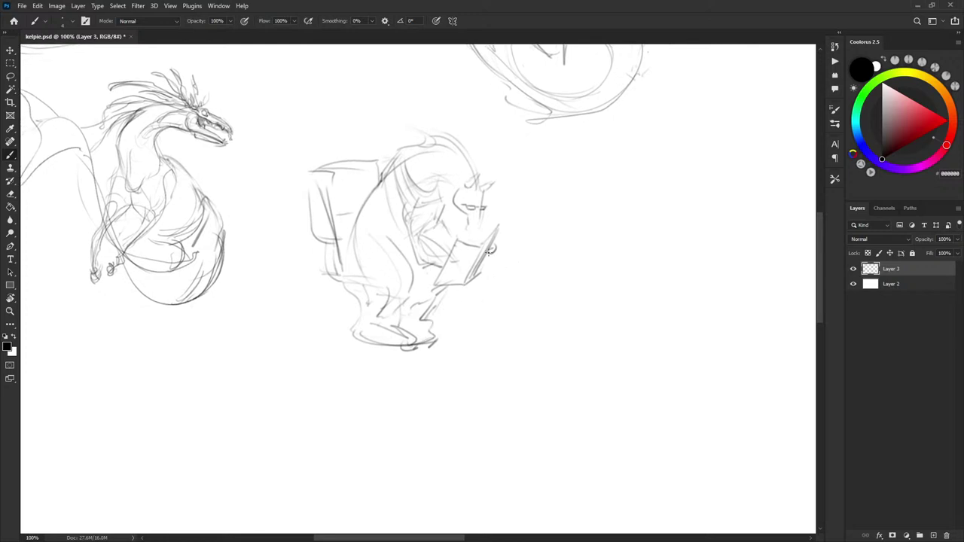
Draw the backpack's curved strap and reinforce its upper edge against the figure's back
left_click_drag(340, 173, 381, 163)
mouse_move(357, 243)
left_mouse_down()
mouse_move(349, 271)
mouse_move(375, 179)
left_mouse_up()
mouse_move(340, 253)
left_mouse_down()
mouse_move(368, 182)
mouse_move(380, 178)
left_mouse_up()
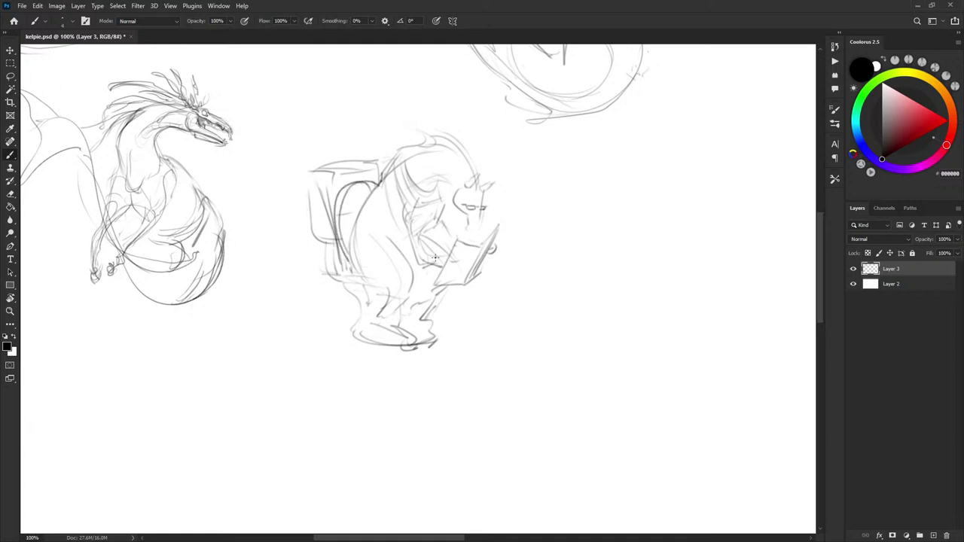
Paste a bronze rearing horse photo over the sketches to study its pose, and undo the paste
left_click_drag(562, 254, 472, 295)
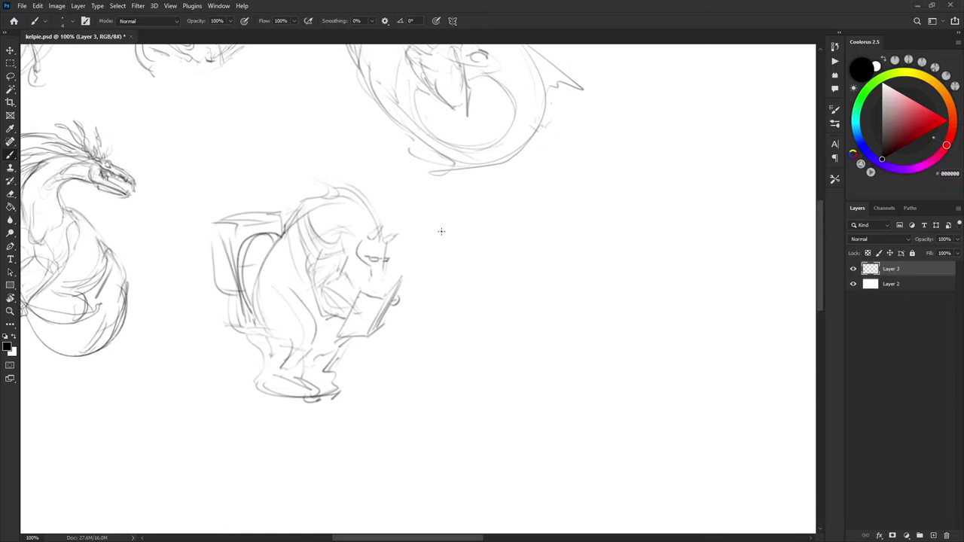
mouse_move(442, 231)
left_mouse_down()
mouse_move(494, 243)
mouse_move(575, 233)
mouse_move(397, 215)
left_mouse_up()
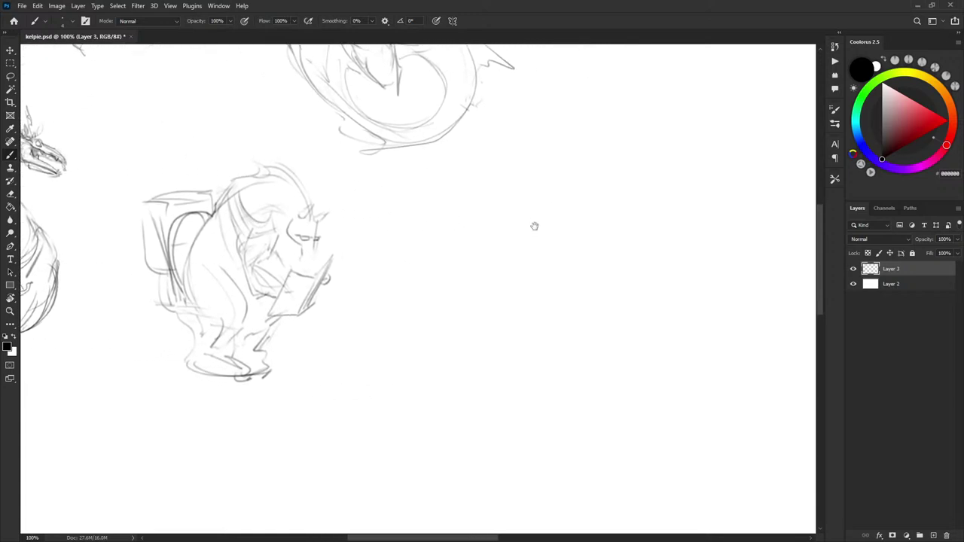
left_click_drag(532, 228, 477, 270)
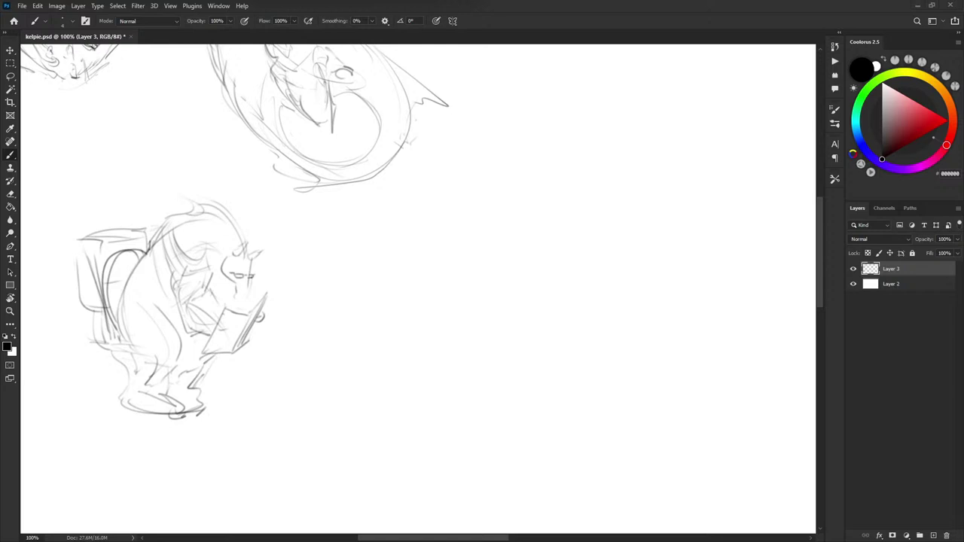
key("ctrl+v")
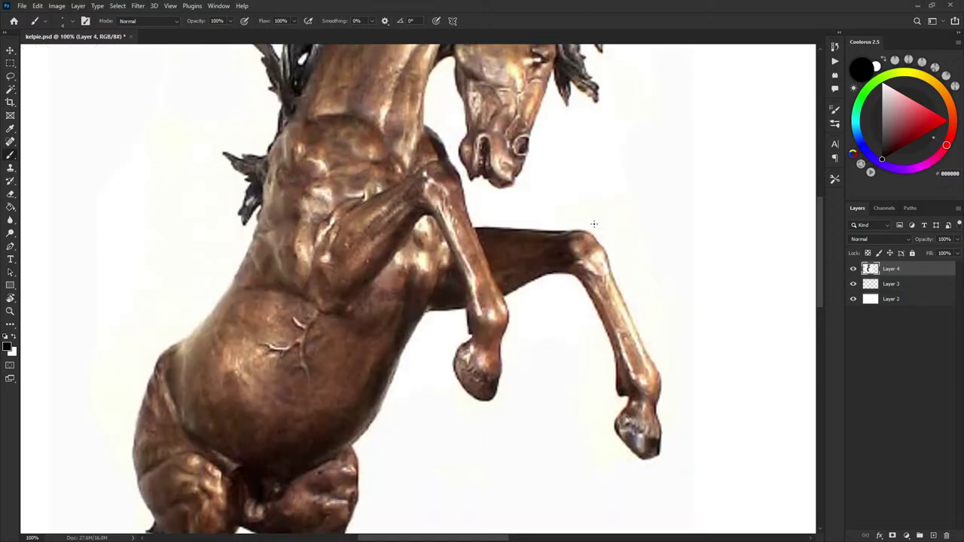
scroll(600, 210, "down", 3)
scroll(566, 203, "up", 4)
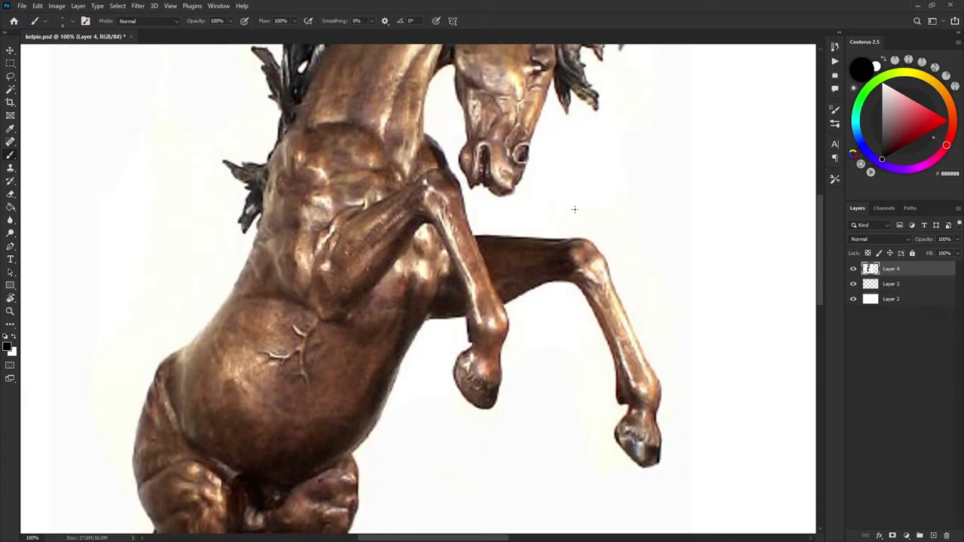
key("ctrl+z")
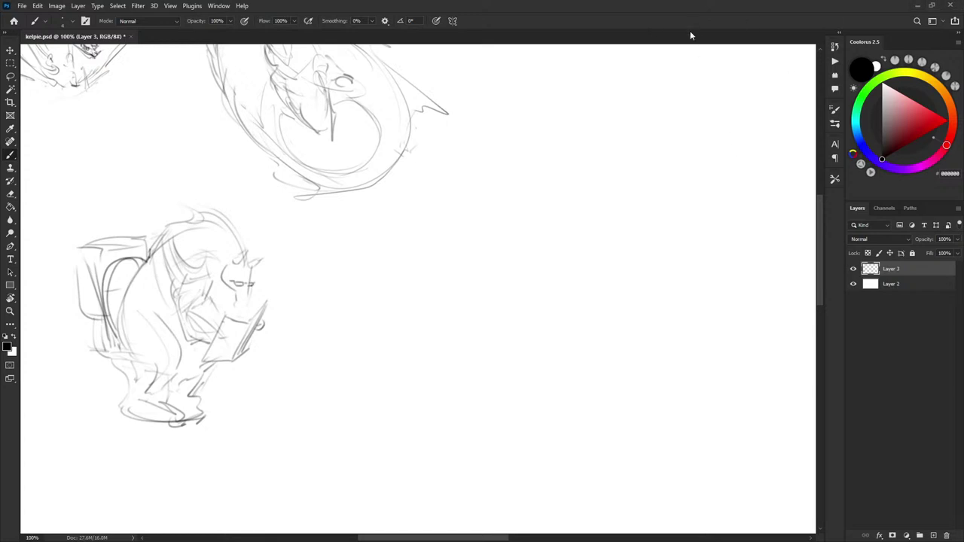
Sketch a new horse's back, long raised neck and head in the empty space beside the backpack figure
left_click_drag(444, 246, 451, 242)
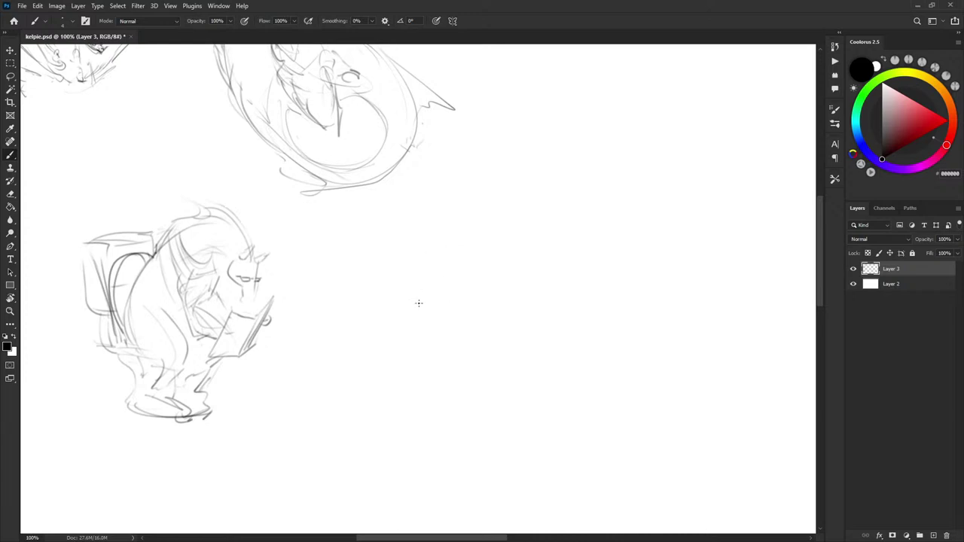
mouse_move(403, 349)
left_mouse_down()
mouse_move(483, 271)
mouse_move(457, 296)
mouse_move(492, 254)
mouse_move(475, 267)
mouse_move(505, 186)
mouse_move(520, 223)
left_mouse_up()
mouse_move(503, 186)
left_mouse_down()
mouse_move(524, 179)
mouse_move(545, 226)
left_mouse_up()
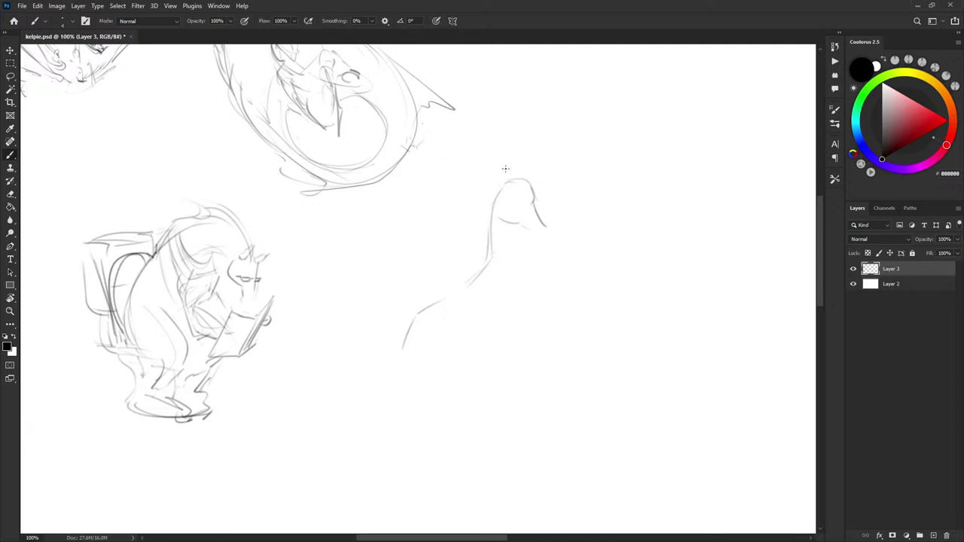
mouse_move(521, 171)
left_mouse_down()
mouse_move(479, 174)
mouse_move(470, 191)
mouse_move(512, 178)
mouse_move(495, 170)
mouse_move(477, 186)
left_mouse_up()
key("ctrl+z")
key("ctrl+z")
Add a jagged, webbed fin crest running from the new horse's head down the back of its neck
left_click_drag(459, 181, 512, 180)
left_click_drag(474, 197, 495, 191)
mouse_move(483, 159)
left_mouse_down()
mouse_move(532, 188)
mouse_move(518, 166)
left_mouse_up()
mouse_move(490, 126)
left_mouse_down()
mouse_move(520, 178)
mouse_move(467, 148)
mouse_move(456, 175)
mouse_move(465, 239)
left_mouse_up()
left_click_drag(463, 260, 438, 292)
mouse_move(458, 172)
left_mouse_down()
mouse_move(456, 195)
mouse_move(407, 256)
mouse_move(413, 276)
mouse_move(395, 301)
mouse_move(413, 316)
left_mouse_up()
mouse_move(446, 235)
left_mouse_down()
mouse_move(464, 231)
mouse_move(419, 249)
left_mouse_up()
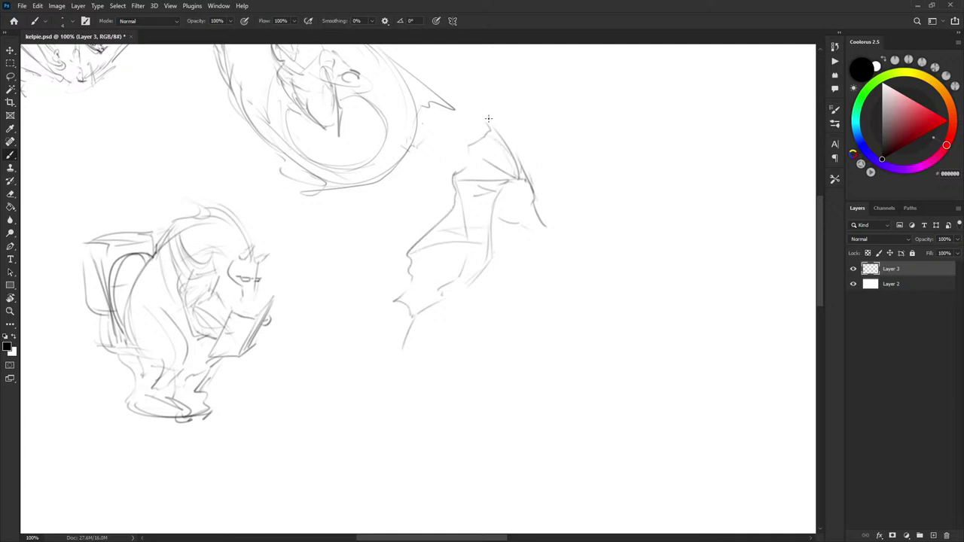
mouse_move(488, 118)
left_mouse_down()
mouse_move(518, 177)
mouse_move(520, 163)
mouse_move(526, 175)
mouse_move(499, 182)
mouse_move(494, 155)
mouse_move(510, 182)
left_mouse_up()
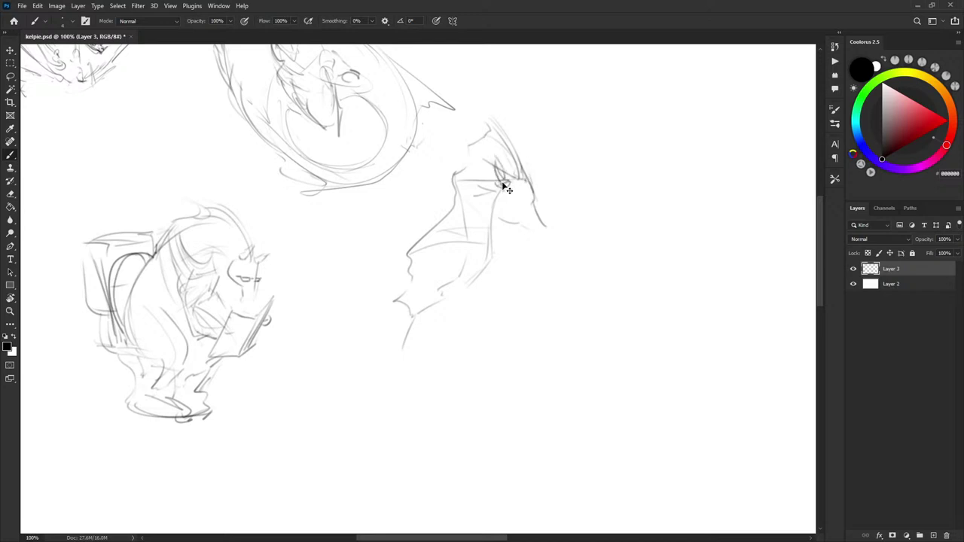
Add the finned horse's ears, eye and chest, and rough in its outstretched foreleg after undoing earlier attempts
key("ctrl+z")
key("ctrl+z")
mouse_move(510, 182)
left_mouse_down()
mouse_move(499, 183)
mouse_move(489, 156)
mouse_move(505, 183)
mouse_move(533, 159)
mouse_move(532, 219)
mouse_move(550, 226)
mouse_move(548, 240)
mouse_move(531, 237)
mouse_move(546, 207)
mouse_move(517, 223)
mouse_move(515, 207)
mouse_move(523, 270)
mouse_move(509, 256)
mouse_move(536, 254)
mouse_move(521, 264)
left_mouse_up()
key("ctrl+z")
mouse_move(513, 262)
left_mouse_down()
mouse_move(505, 291)
mouse_move(538, 291)
mouse_move(557, 309)
left_mouse_up()
mouse_move(547, 264)
left_mouse_down()
mouse_move(591, 281)
mouse_move(562, 322)
left_mouse_up()
key("ctrl+z")
key("ctrl+z")
key("ctrl+z")
key("ctrl+z")
mouse_move(558, 281)
left_mouse_down()
mouse_move(583, 302)
mouse_move(581, 286)
mouse_move(548, 284)
mouse_move(620, 356)
left_mouse_up()
left_click_drag(571, 259, 569, 252)
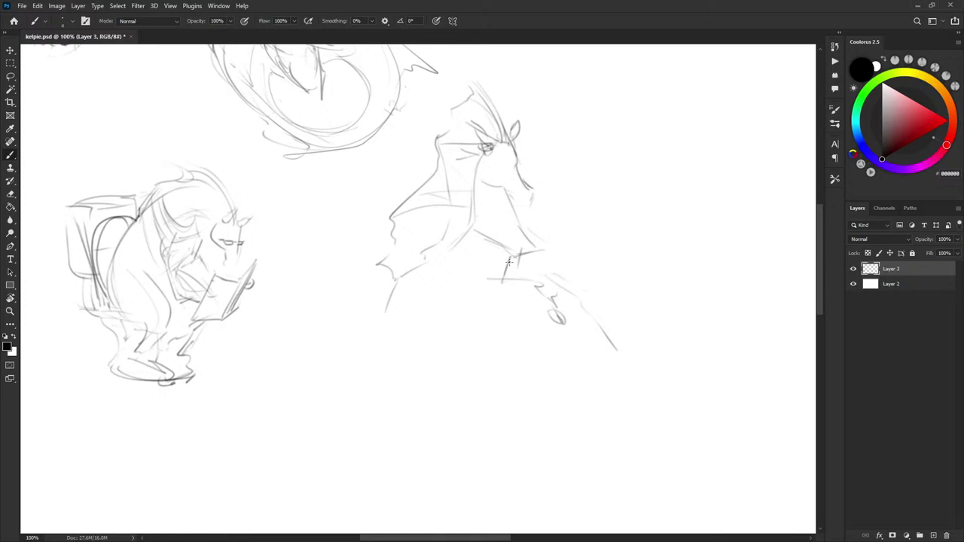
Sketch the finned horse's lower chest, belly and second foreleg, and outline its rounded haunch
left_click_drag(513, 286, 492, 310)
mouse_move(532, 261)
left_mouse_down()
mouse_move(483, 311)
mouse_move(437, 315)
left_mouse_up()
mouse_move(445, 324)
left_mouse_down()
mouse_move(481, 338)
mouse_move(465, 347)
left_mouse_up()
left_click_drag(463, 358, 453, 368)
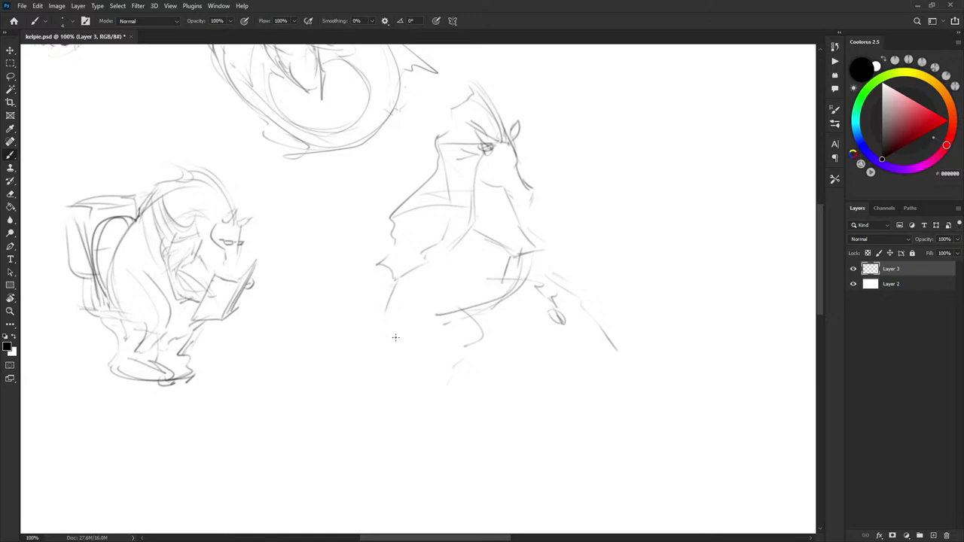
mouse_move(394, 338)
left_mouse_down()
mouse_move(424, 332)
mouse_move(403, 365)
left_mouse_up()
left_click_drag(401, 287, 376, 335)
left_click_drag(392, 288, 379, 345)
key("ctrl+z")
left_click_drag(396, 281, 375, 360)
left_click_drag(466, 318, 465, 304)
key("ctrl+z")
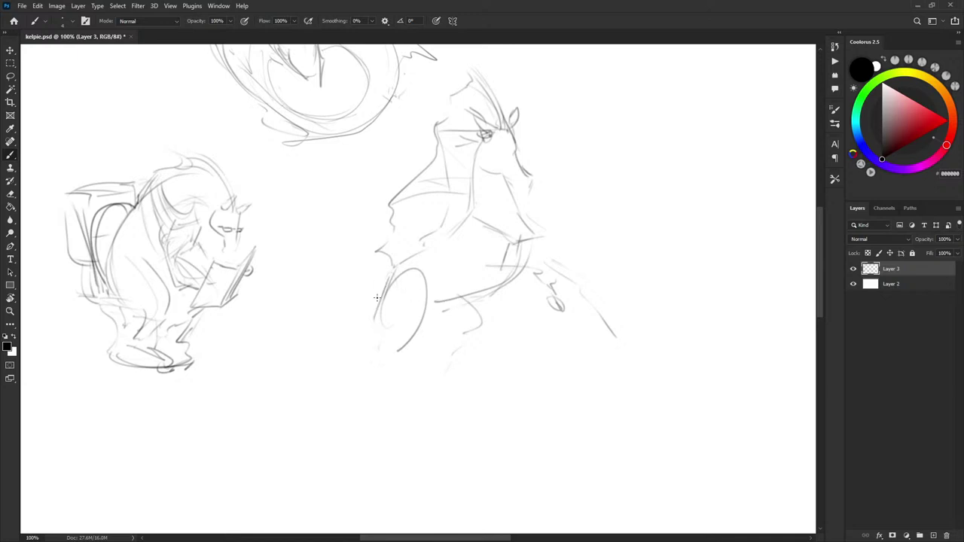
Draw the finned horse's hind leg and arching tail, and add a curved ground line beneath it
mouse_move(390, 275)
left_mouse_down()
mouse_move(420, 281)
mouse_move(351, 344)
mouse_move(366, 338)
mouse_move(371, 318)
mouse_move(336, 402)
mouse_move(364, 348)
left_mouse_up()
scroll(376, 342, "down", 2)
left_click_drag(581, 244, 559, 266)
left_click_drag(377, 262, 278, 324)
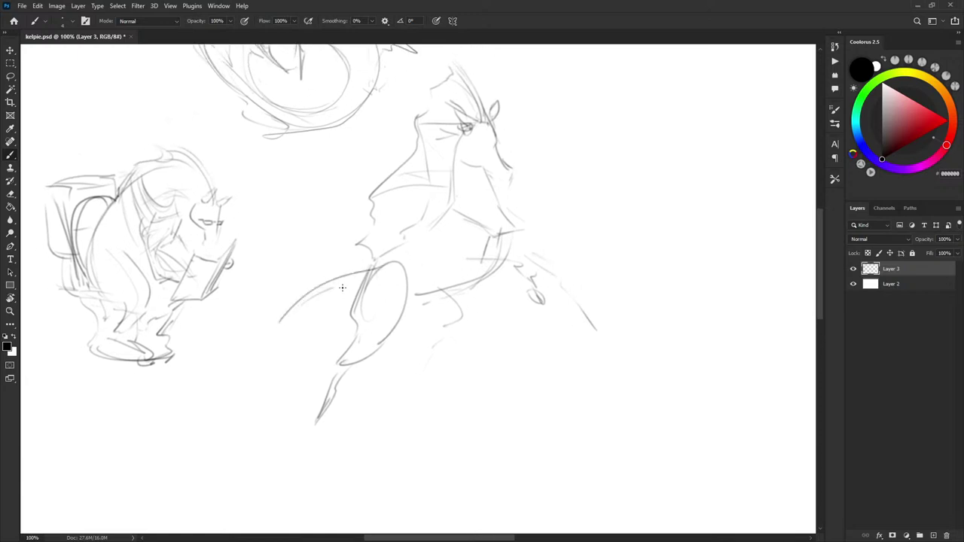
left_click_drag(350, 281, 281, 326)
mouse_move(290, 424)
left_mouse_down()
mouse_move(334, 445)
mouse_move(490, 427)
left_mouse_up()
left_click_drag(510, 411, 482, 420)
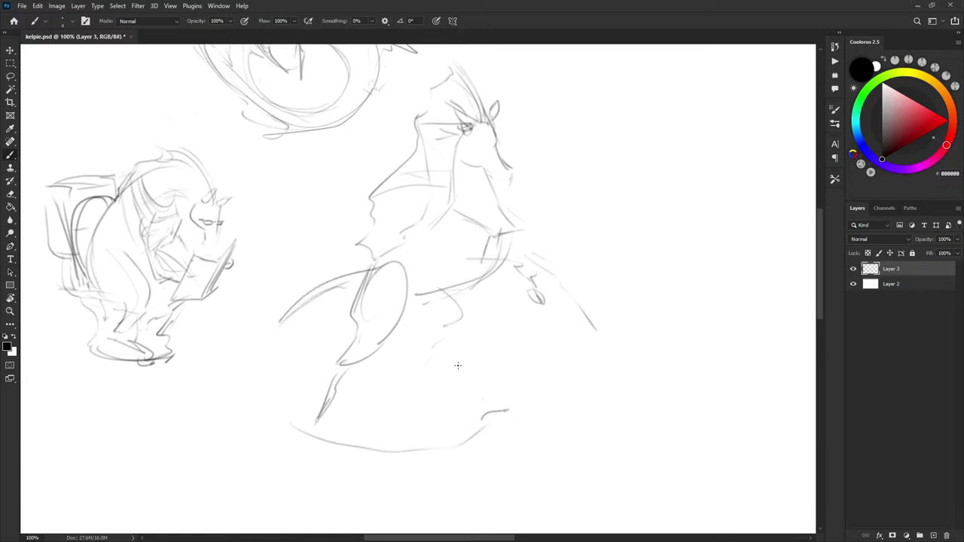
Lasso the finned horse sketch, delete it, deselect, and return to the Brush tool
key("l")
mouse_move(310, 236)
left_mouse_down()
mouse_move(440, 479)
mouse_move(501, 69)
mouse_move(355, 174)
left_mouse_up()
key("Delete")
key("ctrl+d")
left_click_drag(405, 254, 474, 257)
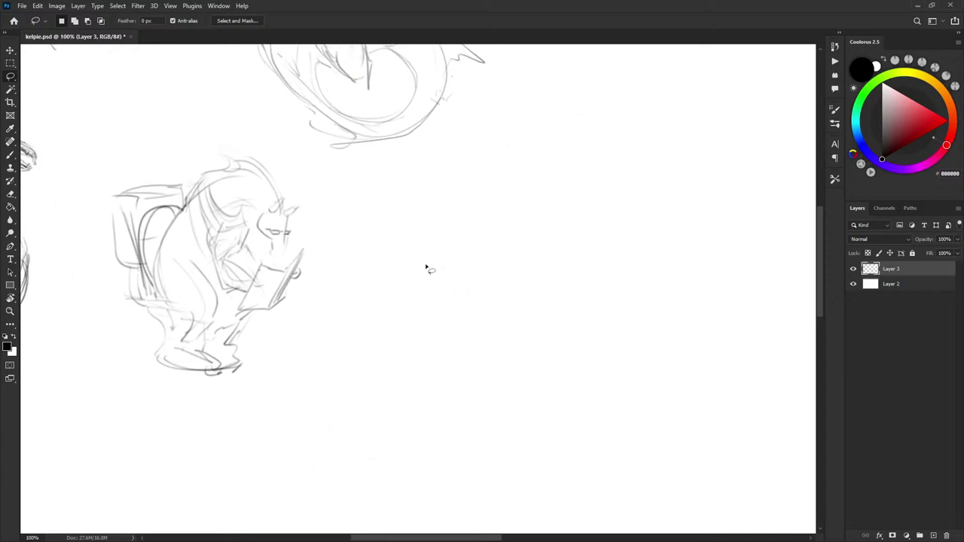
key("b")
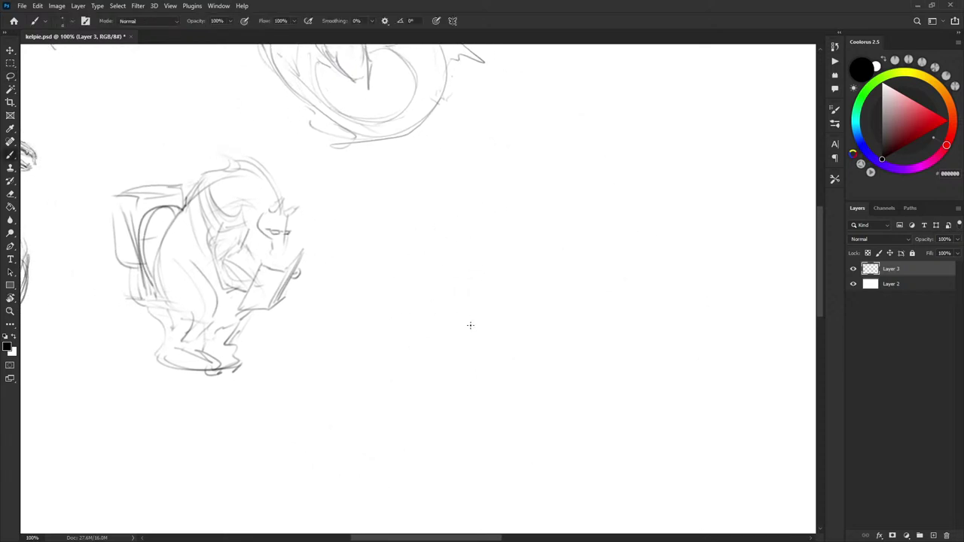
Draw a tall curved neck and back line for a new horse and try the first lines of its head
mouse_move(496, 211)
left_mouse_down()
mouse_move(462, 315)
mouse_move(528, 197)
mouse_move(547, 191)
mouse_move(523, 231)
mouse_move(529, 253)
left_mouse_up()
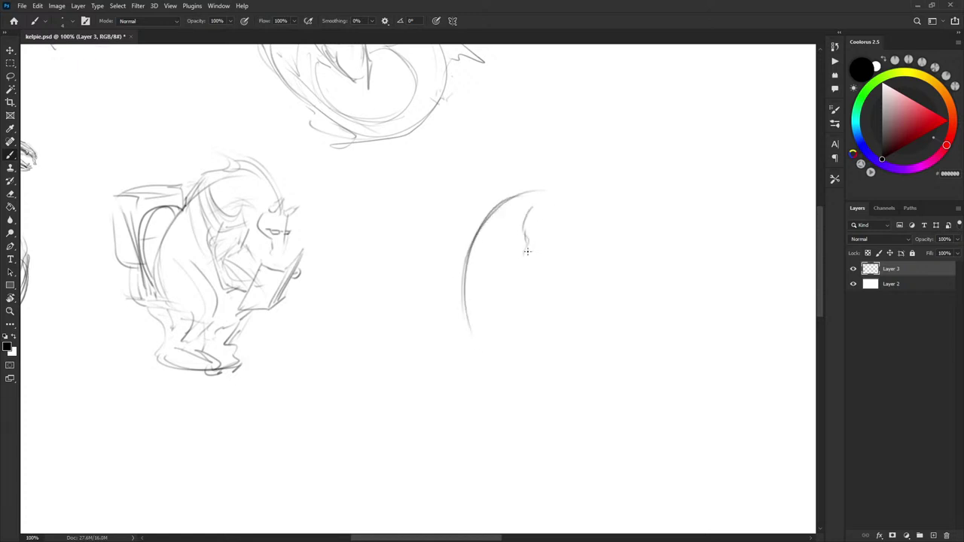
left_click_drag(559, 214, 534, 262)
mouse_move(551, 218)
left_mouse_down()
mouse_move(546, 228)
mouse_move(626, 228)
left_mouse_up()
key("ctrl+z")
key("ctrl+z")
key("ctrl+z")
Sketch the new horse's downturned head with its muzzle, jaw and spiky fin strokes behind the cheek
left_click_drag(550, 221, 554, 247)
key("ctrl+z")
mouse_move(563, 249)
left_mouse_down()
mouse_move(538, 257)
mouse_move(575, 232)
mouse_move(558, 249)
left_mouse_up()
mouse_move(531, 204)
left_mouse_down()
mouse_move(524, 228)
mouse_move(552, 207)
mouse_move(571, 220)
left_mouse_up()
mouse_move(525, 243)
left_mouse_down()
mouse_move(521, 265)
mouse_move(563, 239)
left_mouse_up()
left_click_drag(529, 252, 523, 252)
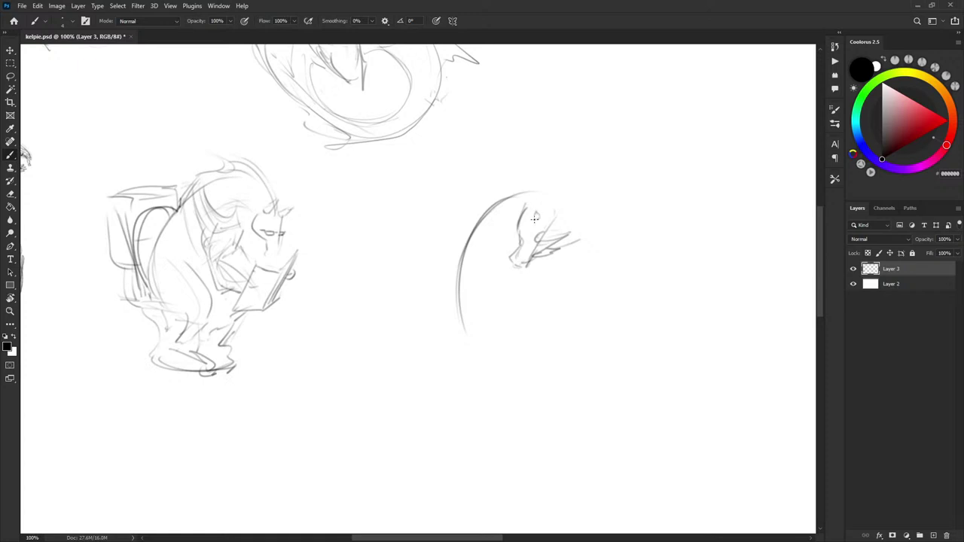
Draw a small eye detail on the horse's head, lasso it and nudge it about 5 px sideways
left_click_drag(538, 202, 540, 211)
key("l")
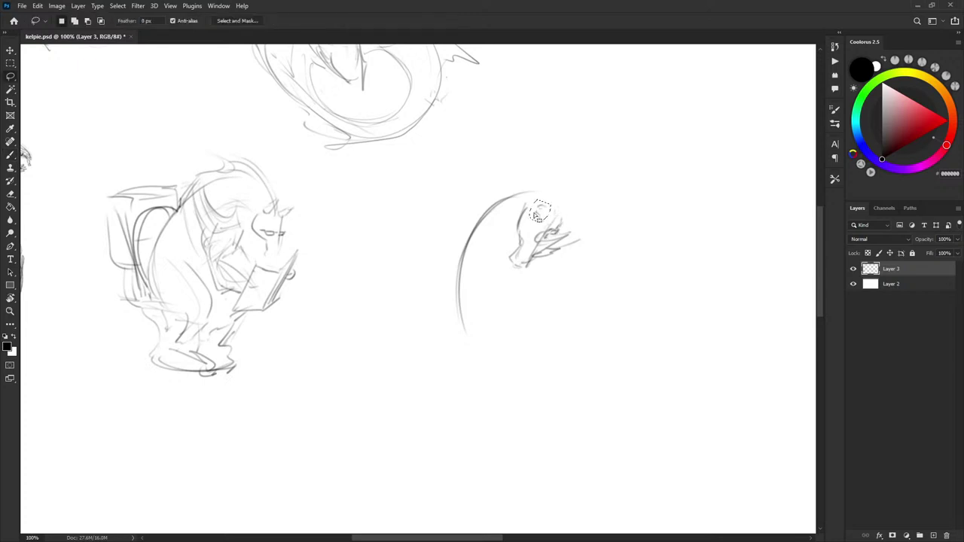
key("v")
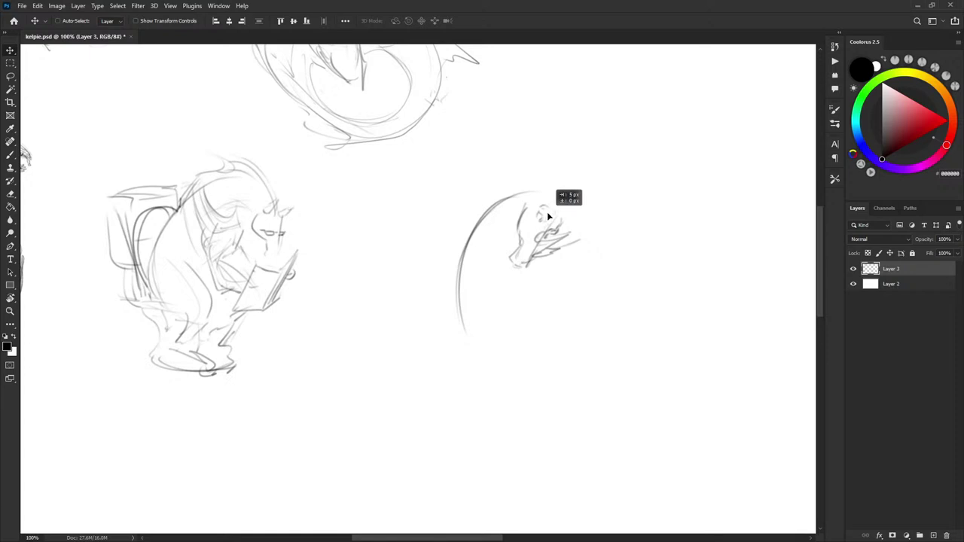
key("b")
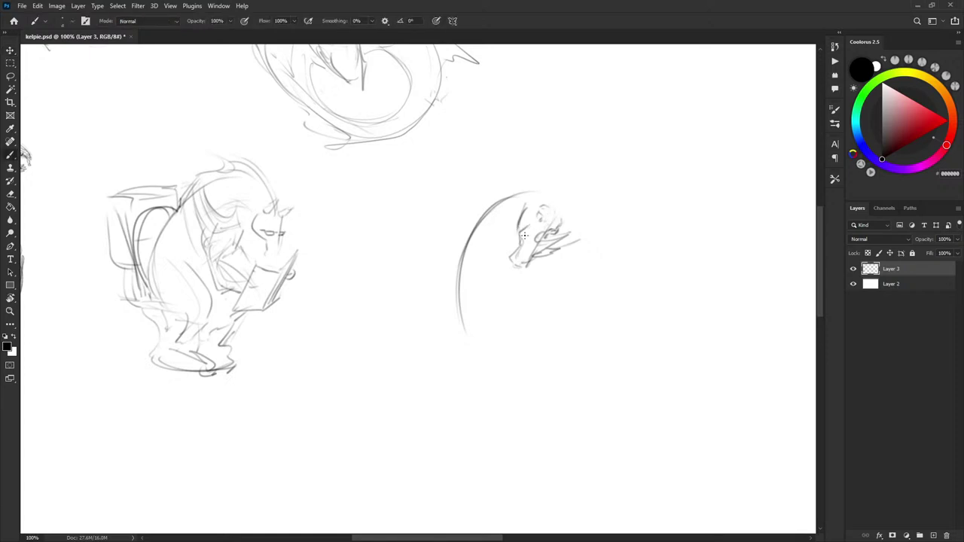
Rework the contour of the horse's brow and muzzle, undoing the first strokes, and add a pointed ear
left_click_drag(520, 219, 543, 199)
mouse_move(516, 234)
left_mouse_down()
mouse_move(503, 258)
mouse_move(522, 268)
left_mouse_up()
key("ctrl+z")
key("ctrl+z")
key("ctrl+z")
left_click_drag(516, 226, 519, 232)
left_click_drag(546, 197, 540, 177)
Sketch a flowing, fin-like mane rising above the horse's head and sweeping back over its neck
mouse_move(519, 136)
left_mouse_down()
mouse_move(557, 184)
mouse_move(577, 184)
left_mouse_up()
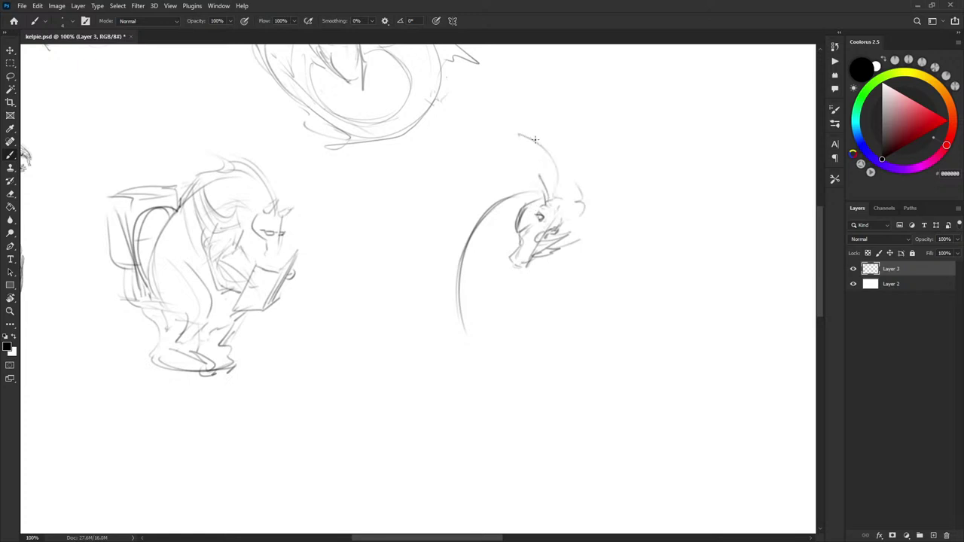
left_click_drag(505, 125, 528, 132)
mouse_move(576, 211)
left_mouse_down()
mouse_move(556, 128)
mouse_move(490, 143)
left_mouse_up()
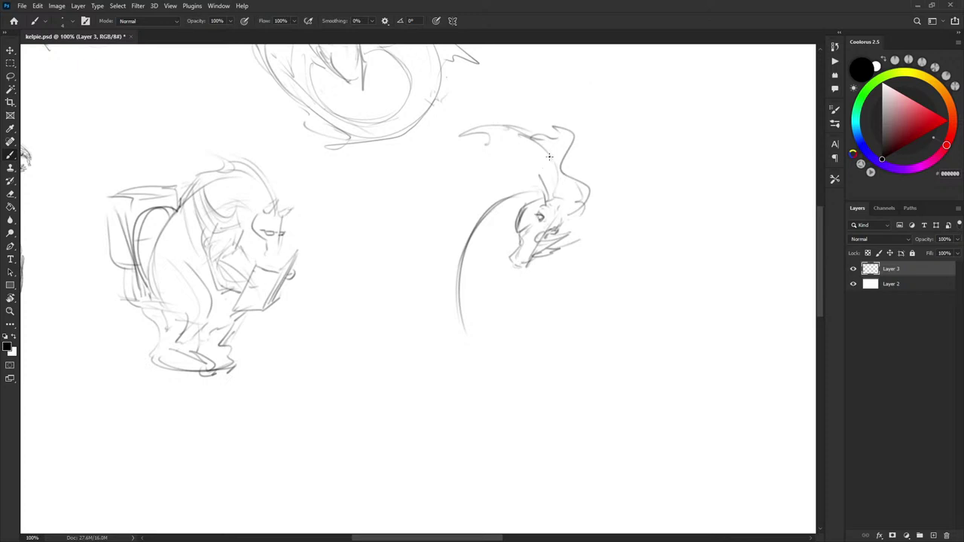
mouse_move(490, 136)
left_mouse_down()
mouse_move(482, 155)
mouse_move(422, 193)
left_mouse_up()
left_click_drag(435, 195, 453, 198)
Draw the outer arch of the horse's neck beneath the mane, redoing failed strokes, and add the throat lines
left_click_drag(544, 182, 475, 200)
key("ctrl+z")
left_click_drag(436, 237, 499, 179)
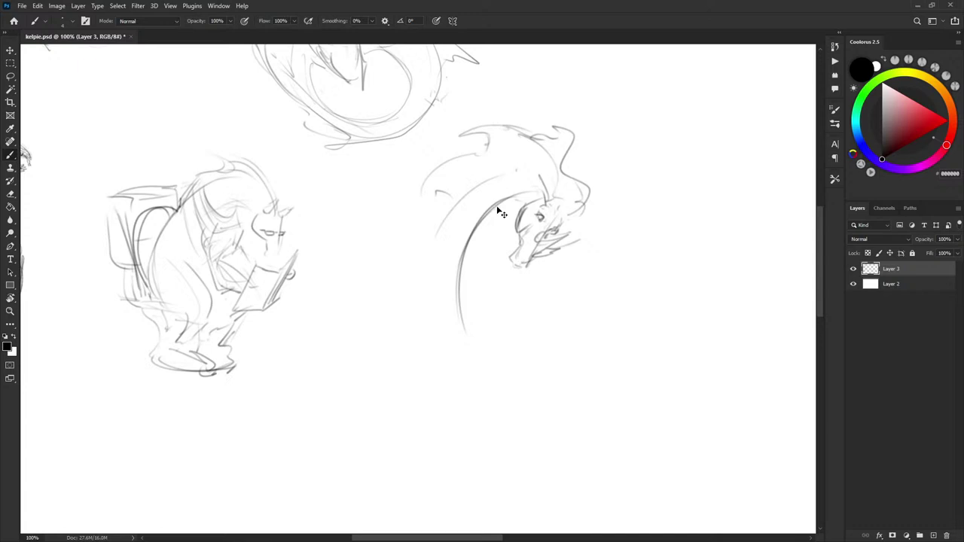
key("ctrl+z")
mouse_move(464, 197)
left_mouse_down()
mouse_move(492, 177)
mouse_move(490, 187)
mouse_move(543, 176)
left_mouse_up()
left_click_drag(491, 237, 487, 264)
mouse_move(455, 206)
left_mouse_down()
mouse_move(436, 234)
mouse_move(447, 263)
mouse_move(468, 281)
mouse_move(494, 251)
left_mouse_up()
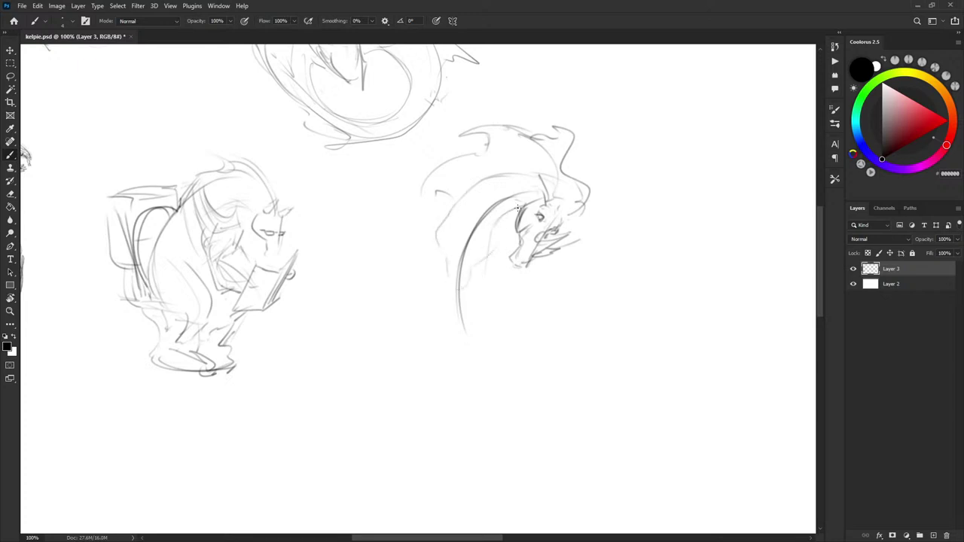
Draw the horse's lower neck and chest in black and paint out the old long neck line in white
key("x")
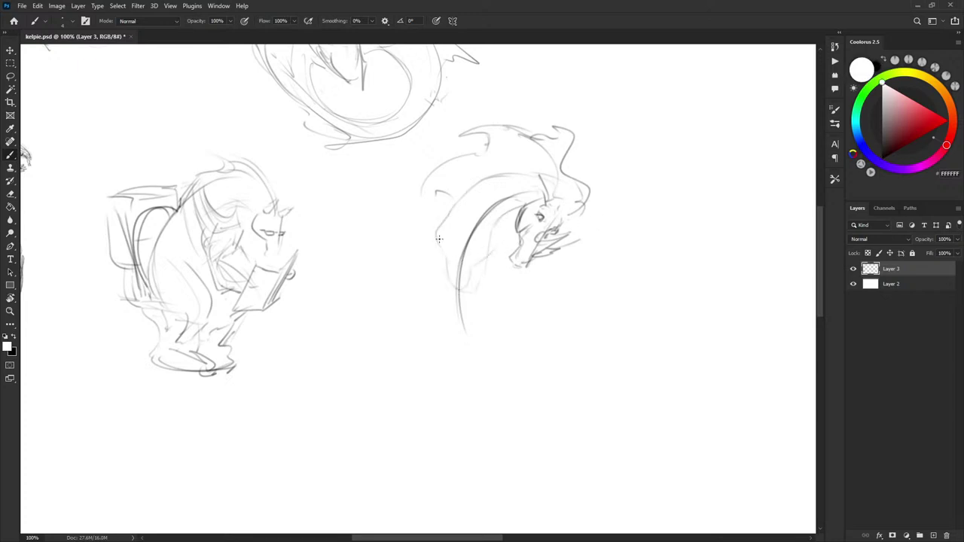
key("x")
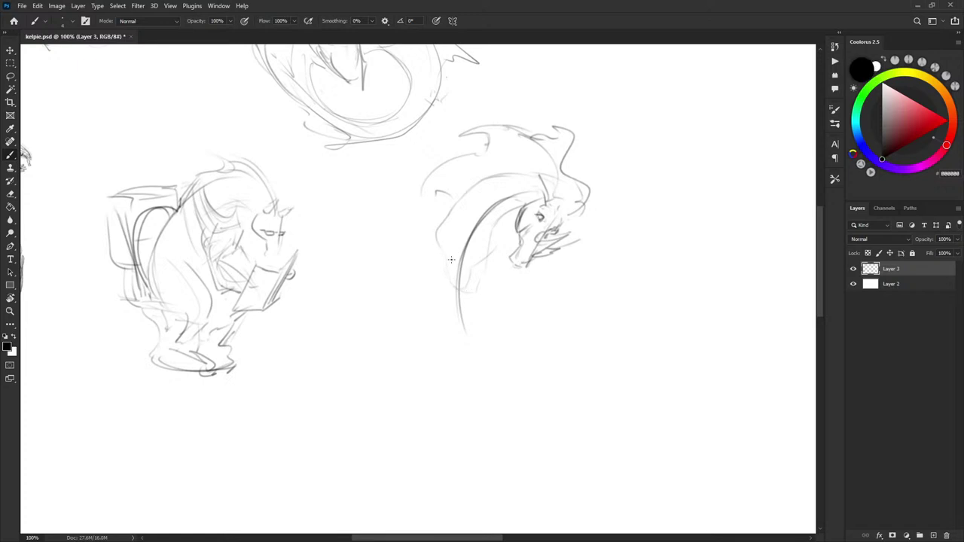
left_click_drag(446, 256, 469, 289)
mouse_move(436, 239)
left_mouse_down()
mouse_move(441, 310)
mouse_move(433, 316)
left_mouse_up()
left_click_drag(442, 245, 464, 288)
key("x")
mouse_move(462, 283)
left_mouse_down()
mouse_move(469, 241)
mouse_move(461, 272)
mouse_move(467, 245)
mouse_move(461, 268)
left_mouse_up()
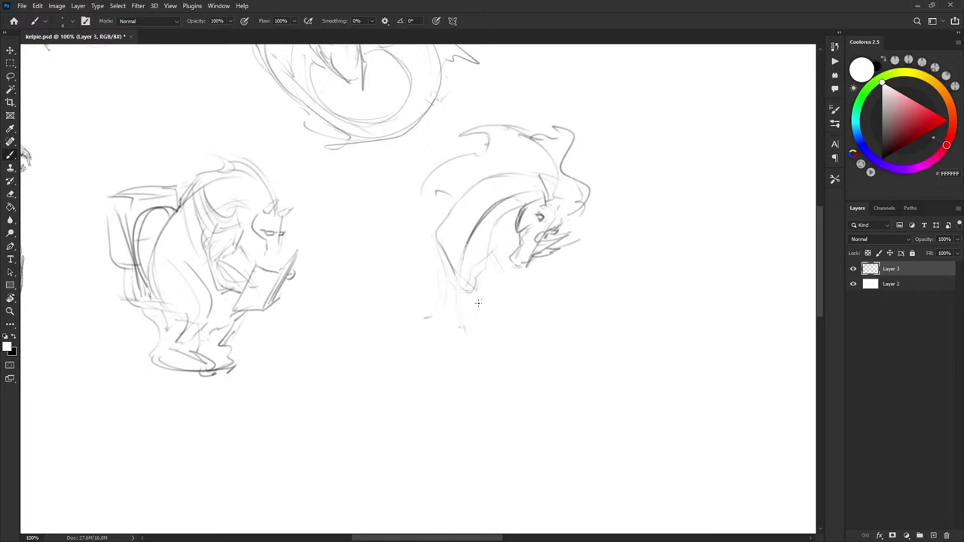
Lasso around the horse's neck, deselect, and sketch the lower chest curve in black
key("l")
mouse_move(515, 194)
left_mouse_down()
mouse_move(520, 183)
mouse_move(480, 273)
mouse_move(484, 294)
mouse_move(437, 295)
left_mouse_up()
key("ctrl+d")
key("b")
key("x")
left_click_drag(500, 306, 476, 337)
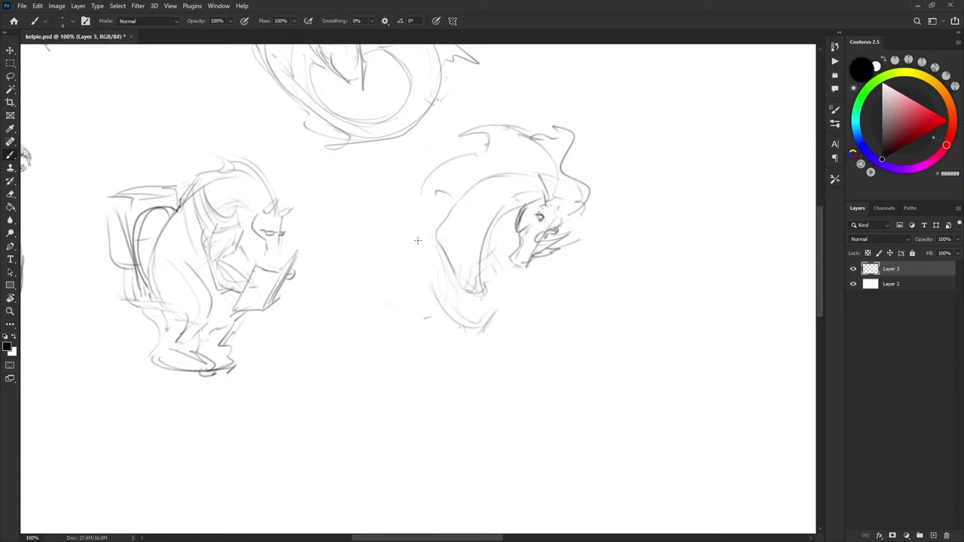
Sketch the horse's sloping back and rounded ribcage below the neck, undoing one stray stroke
mouse_move(454, 234)
left_mouse_down()
mouse_move(446, 215)
mouse_move(379, 287)
left_mouse_up()
left_click_drag(425, 215, 405, 242)
left_click_drag(384, 315, 386, 339)
key("ctrl+z")
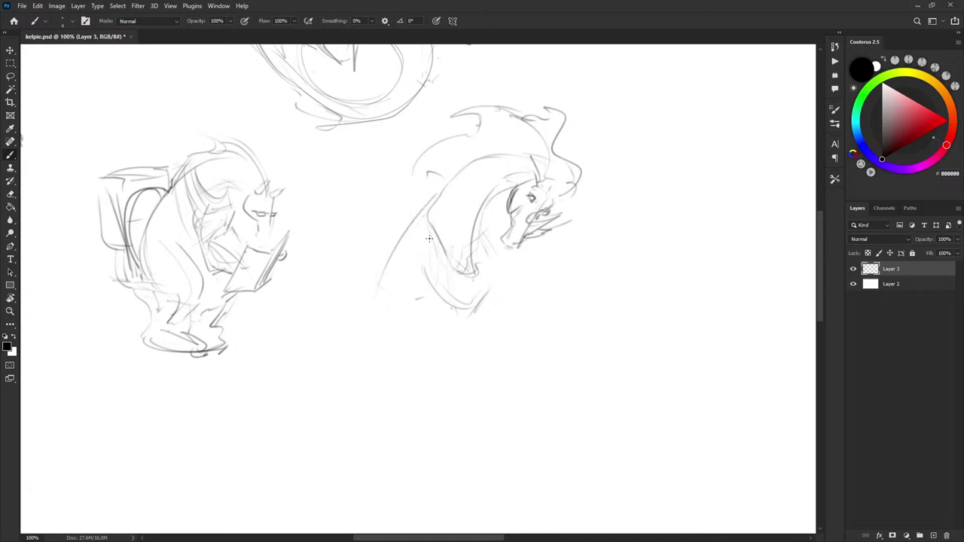
mouse_move(426, 217)
left_mouse_down()
mouse_move(412, 242)
mouse_move(354, 318)
mouse_move(475, 315)
left_mouse_up()
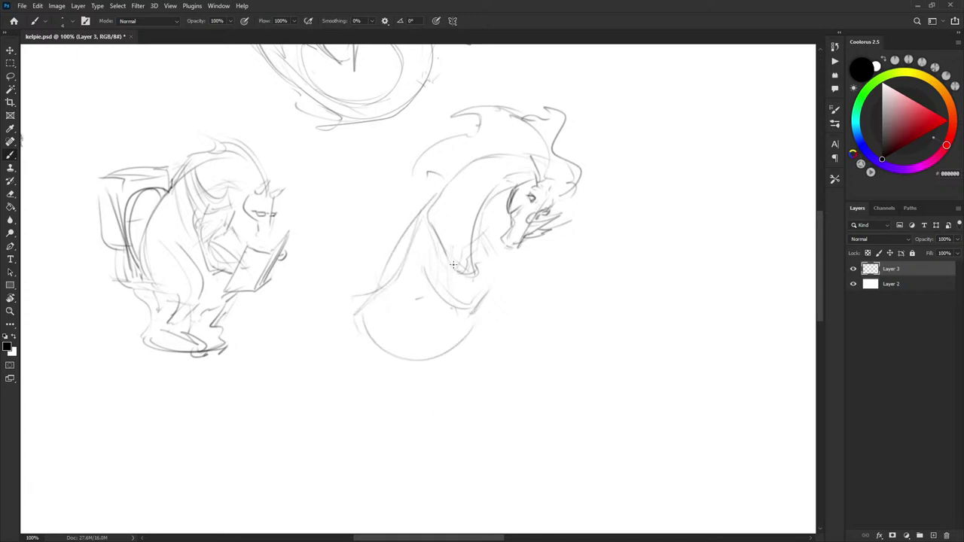
left_click_drag(381, 286, 429, 225)
Lasso the unfinished horse, scale it down to about 65%, move it farther from the book-reading horse, and deselect
key("l")
mouse_move(380, 188)
left_mouse_down()
mouse_move(496, 365)
mouse_move(561, 72)
mouse_move(452, 109)
left_mouse_up()
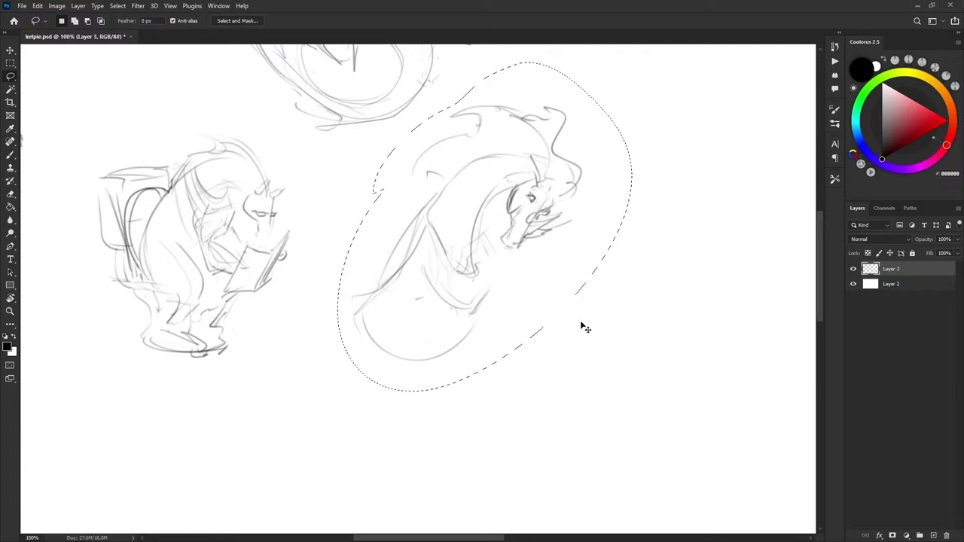
key("ctrl+t")
mouse_move(635, 392)
left_mouse_down()
mouse_move(581, 282)
mouse_move(541, 277)
left_mouse_up()
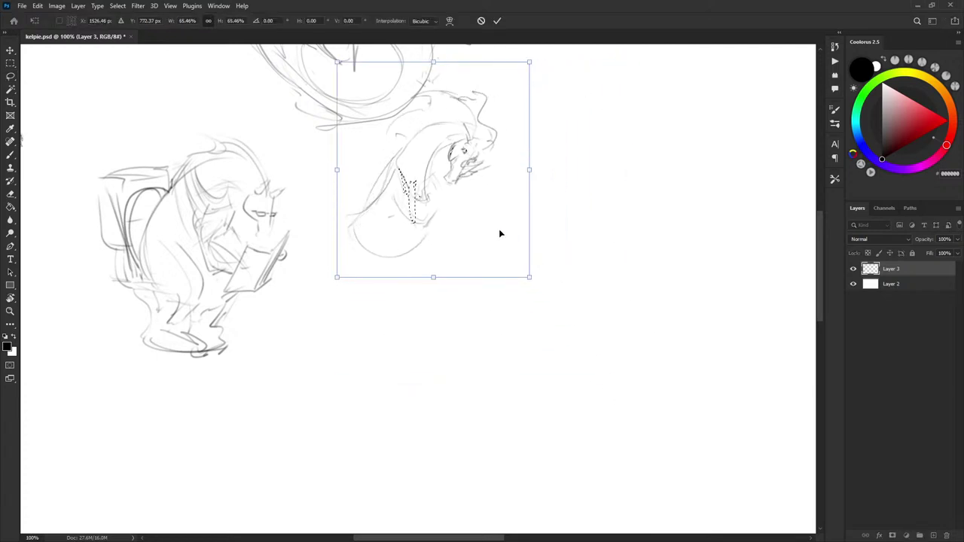
mouse_move(501, 233)
left_mouse_down()
mouse_move(629, 239)
mouse_move(684, 265)
left_mouse_up()
key("Return")
key("ctrl+d")
key("b")
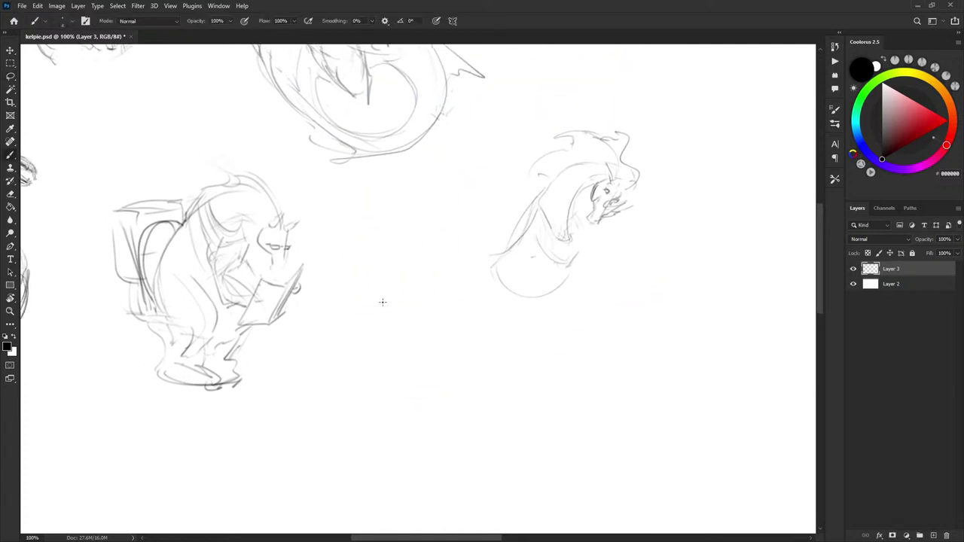
Handwrite "Nope" beside the legs of the backpack-carrying horse
left_click_drag(251, 348, 279, 344)
mouse_move(576, 272)
left_mouse_down()
mouse_move(394, 339)
mouse_move(410, 334)
mouse_move(401, 323)
mouse_move(422, 310)
left_mouse_up()
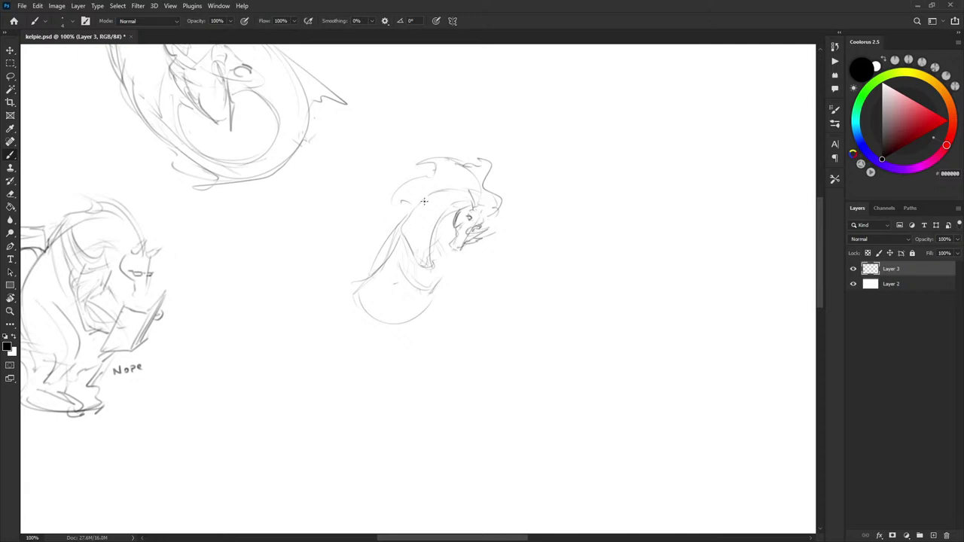
Sketch the unfinished horse's shoulder and its bent front leg with the hoof tucked under
left_click_drag(398, 230, 386, 264)
mouse_move(392, 296)
left_mouse_down()
mouse_move(440, 271)
mouse_move(436, 261)
mouse_move(435, 279)
mouse_move(443, 271)
mouse_move(425, 288)
mouse_move(443, 283)
mouse_move(437, 267)
mouse_move(446, 268)
mouse_move(438, 270)
mouse_move(455, 315)
mouse_move(448, 309)
mouse_move(443, 335)
mouse_move(445, 306)
mouse_move(439, 334)
left_mouse_up()
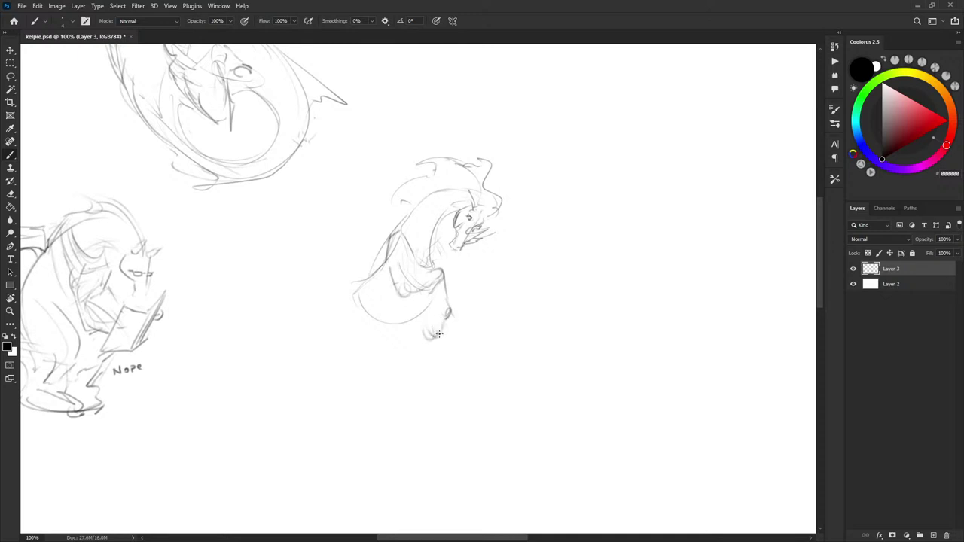
left_click_drag(436, 285, 438, 310)
Strengthen the horse's chest and arched neck lines and draw the second foreleg reaching forward
mouse_move(399, 242)
left_mouse_down()
mouse_move(432, 264)
mouse_move(442, 257)
left_mouse_up()
mouse_move(392, 232)
left_mouse_down()
mouse_move(388, 241)
mouse_move(455, 266)
mouse_move(410, 247)
mouse_move(401, 210)
mouse_move(458, 193)
mouse_move(470, 206)
left_mouse_up()
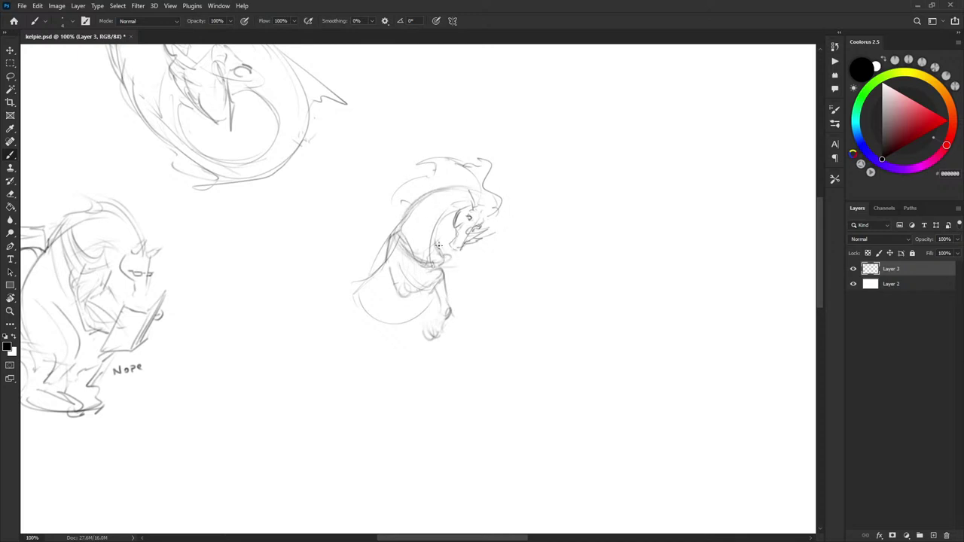
mouse_move(439, 245)
left_mouse_down()
mouse_move(444, 220)
mouse_move(459, 216)
mouse_move(462, 229)
left_mouse_up()
mouse_move(434, 292)
left_mouse_down()
mouse_move(493, 276)
mouse_move(473, 277)
mouse_move(502, 324)
left_mouse_up()
Draw the rearing horse's belly line, extend its back, and block in the hindquarters with ovals
scroll(452, 302, "down", 1)
scroll(480, 275, "down", 2)
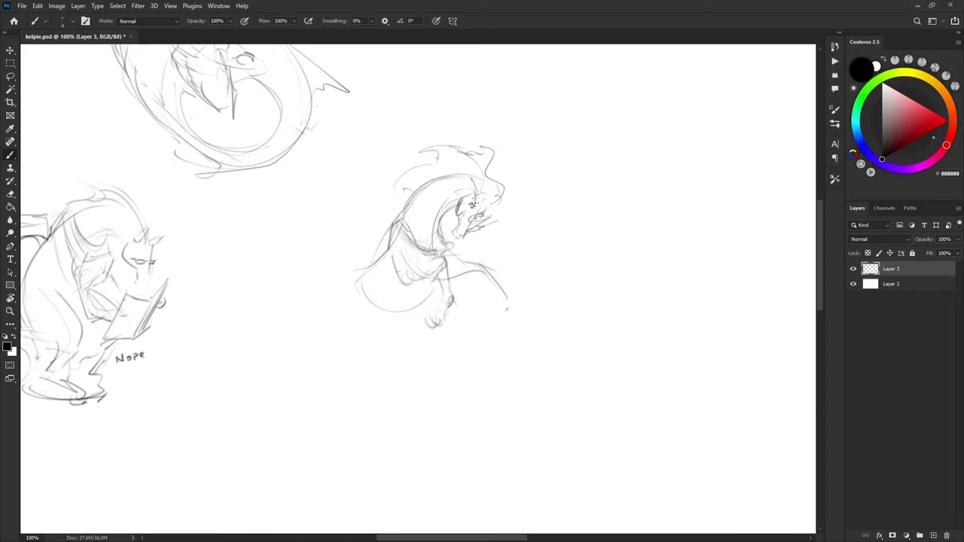
scroll(485, 162, "down", 2)
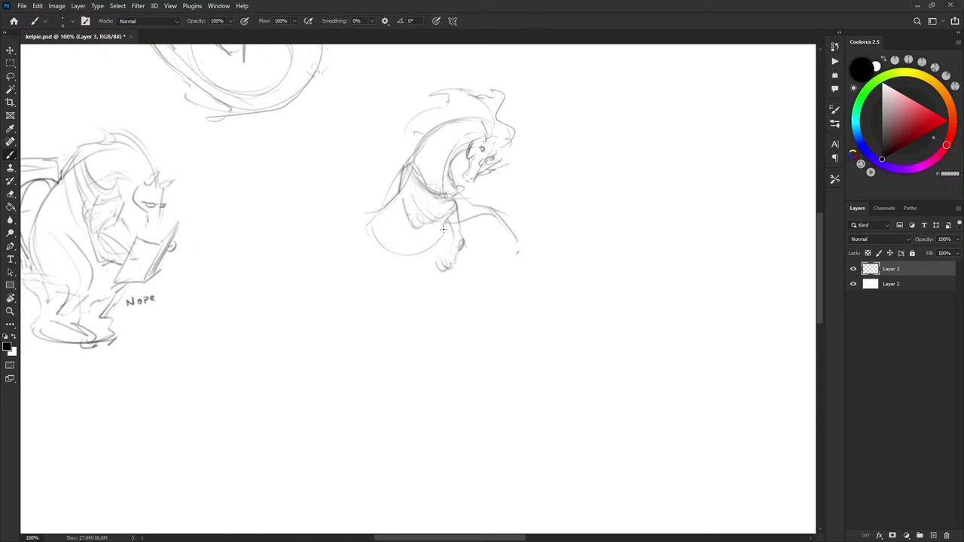
mouse_move(459, 211)
left_mouse_down()
mouse_move(386, 285)
mouse_move(422, 267)
left_mouse_up()
mouse_move(386, 211)
left_mouse_down()
mouse_move(338, 253)
mouse_move(339, 296)
left_mouse_up()
mouse_move(354, 226)
left_mouse_down()
mouse_move(367, 294)
mouse_move(355, 304)
left_mouse_up()
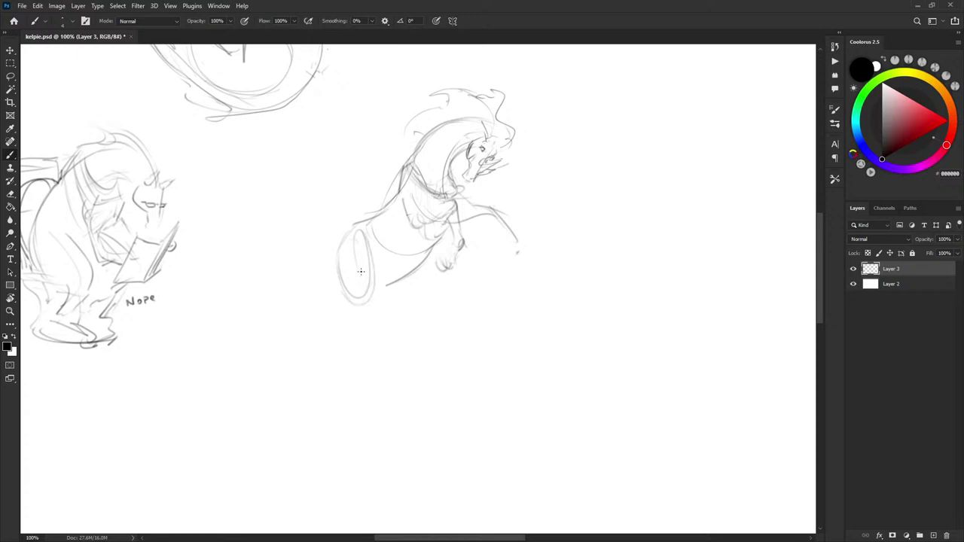
Sketch the rearing horse's supporting hind leg with circular joints and reinforce the rump contour
mouse_move(369, 245)
left_mouse_down()
mouse_move(370, 294)
mouse_move(349, 297)
mouse_move(349, 289)
mouse_move(361, 281)
mouse_move(358, 303)
mouse_move(380, 287)
mouse_move(362, 307)
mouse_move(376, 309)
mouse_move(378, 288)
mouse_move(361, 349)
left_mouse_up()
mouse_move(377, 301)
left_mouse_down()
mouse_move(363, 369)
mouse_move(353, 296)
mouse_move(360, 366)
left_mouse_up()
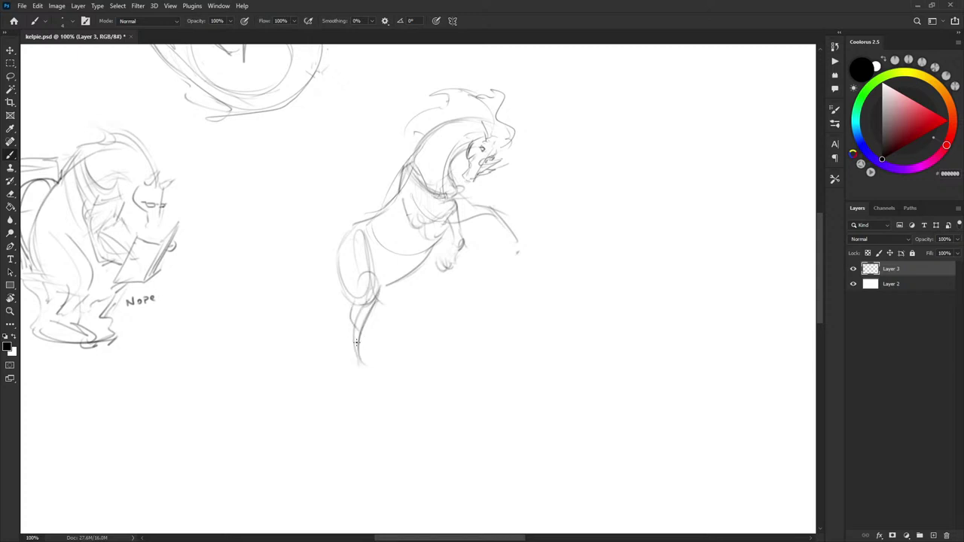
mouse_move(349, 326)
left_mouse_down()
mouse_move(354, 337)
mouse_move(359, 327)
mouse_move(363, 369)
left_mouse_up()
left_click_drag(360, 355, 357, 372)
left_click_drag(356, 291, 351, 340)
left_click_drag(341, 242, 356, 303)
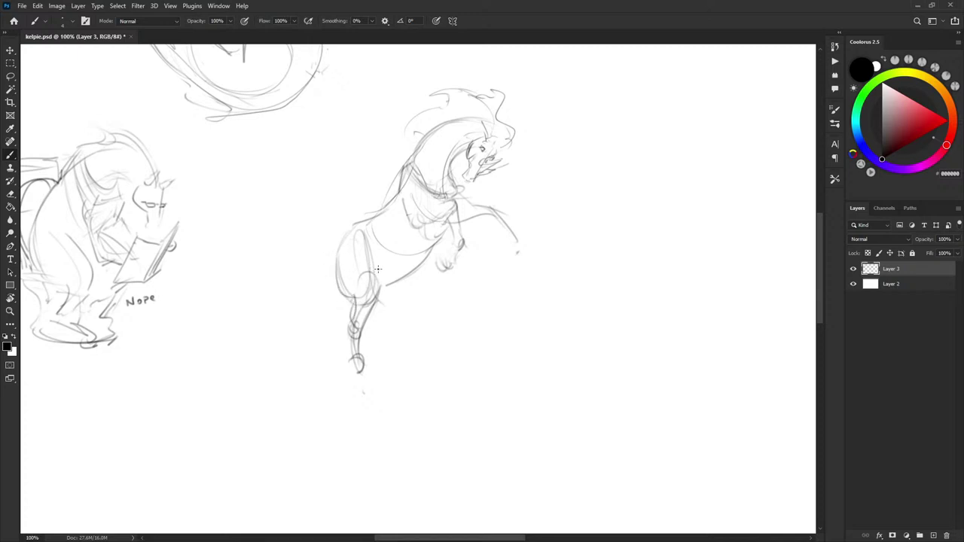
Sketch the second bent hind leg and a long tail curve sweeping from the rump beneath the horse
mouse_move(359, 256)
left_mouse_down()
mouse_move(413, 291)
mouse_move(389, 325)
left_mouse_up()
mouse_move(392, 324)
left_mouse_down()
mouse_move(403, 349)
mouse_move(424, 361)
left_mouse_up()
mouse_move(353, 223)
left_mouse_down()
mouse_move(315, 294)
mouse_move(359, 368)
mouse_move(539, 322)
left_mouse_up()
left_click_drag(465, 334, 533, 316)
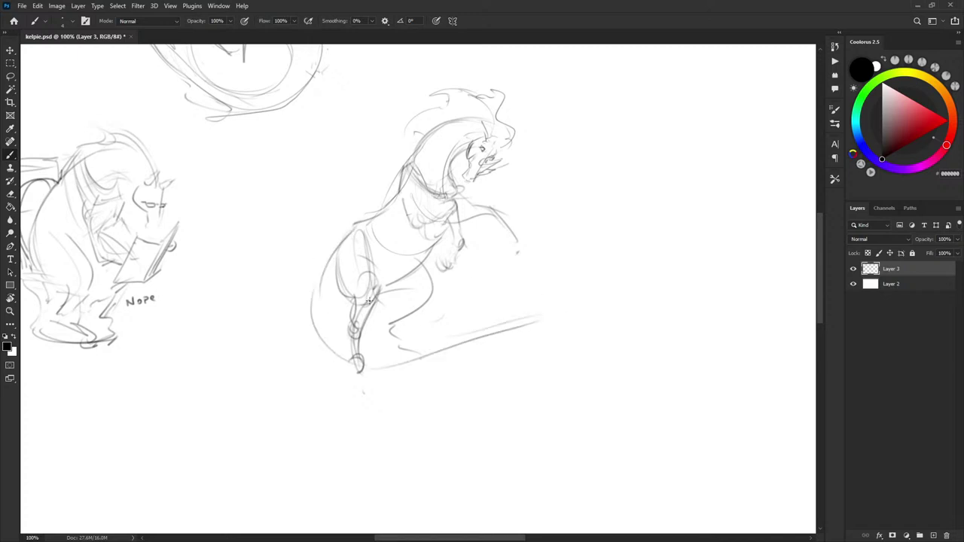
Undo the sweeping tail strokes and try other tail curves, undoing those as well
key("ctrl+z")
key("ctrl+z")
key("ctrl+z")
left_click_drag(324, 265, 424, 331)
key("ctrl+z")
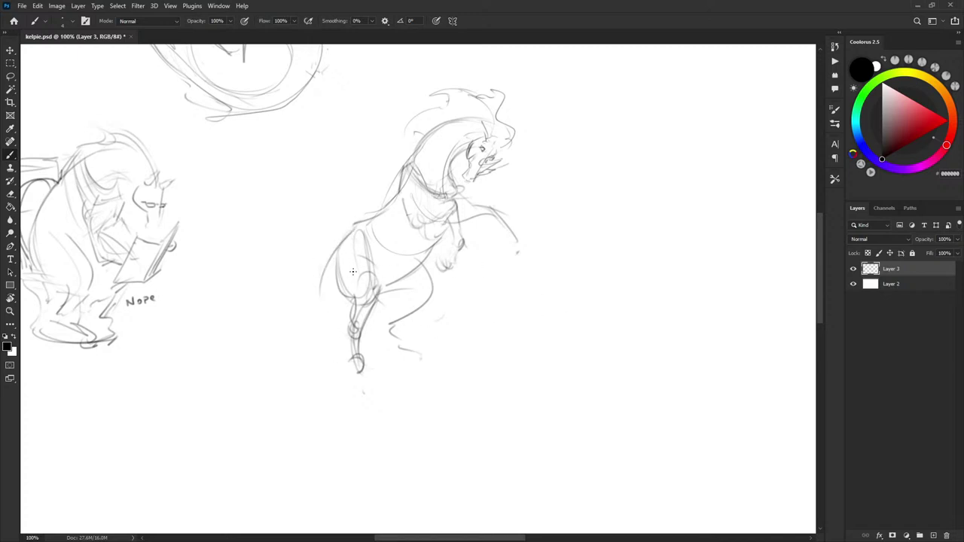
mouse_move(355, 309)
left_mouse_down()
mouse_move(291, 191)
mouse_move(388, 121)
left_mouse_up()
left_click_drag(388, 121, 363, 236)
key("ctrl+z")
Lasso the whole rearing horse sketch, delete it, deselect, and return to the Brush tool
key("l")
mouse_move(349, 178)
left_mouse_down()
mouse_move(279, 301)
mouse_move(401, 88)
mouse_move(345, 178)
left_mouse_up()
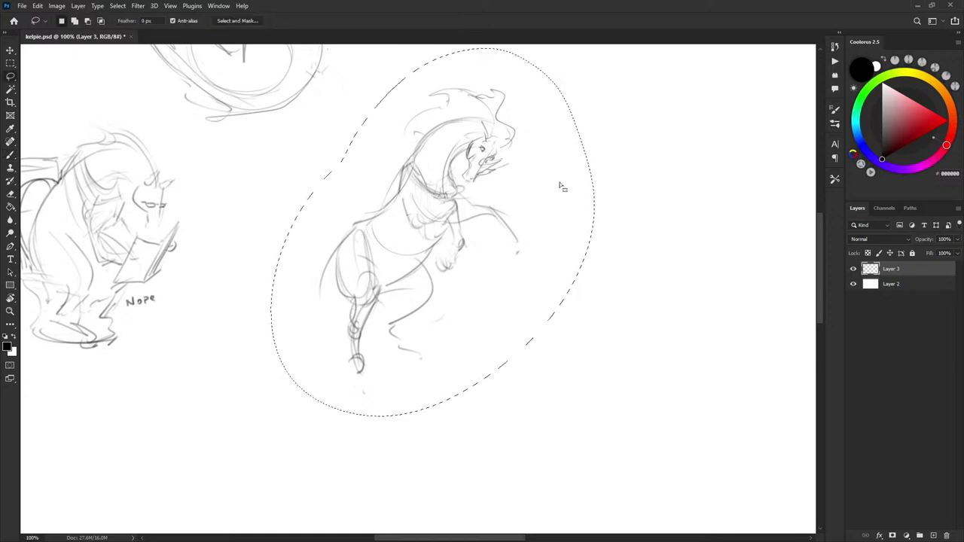
left_click_drag(564, 188, 587, 202)
key("Delete")
key("ctrl+d")
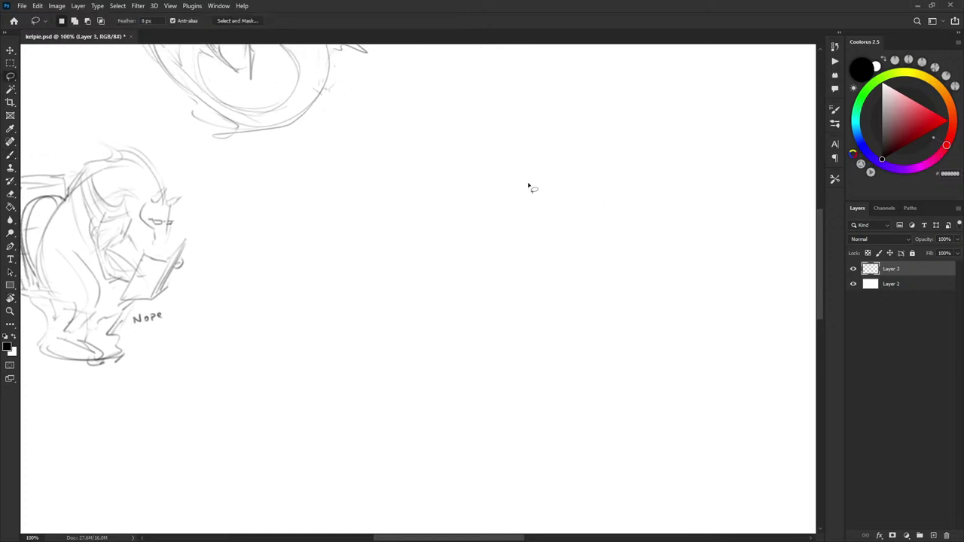
key("b")
mouse_move(384, 204)
left_mouse_down()
mouse_move(449, 276)
mouse_move(434, 319)
left_mouse_up()
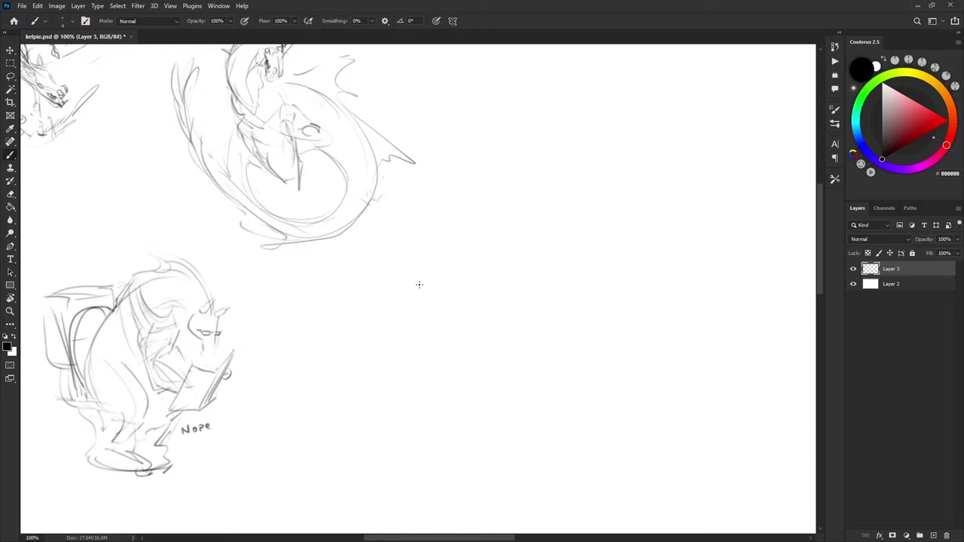
left_click_drag(352, 206, 577, 313)
left_click_drag(650, 231, 419, 269)
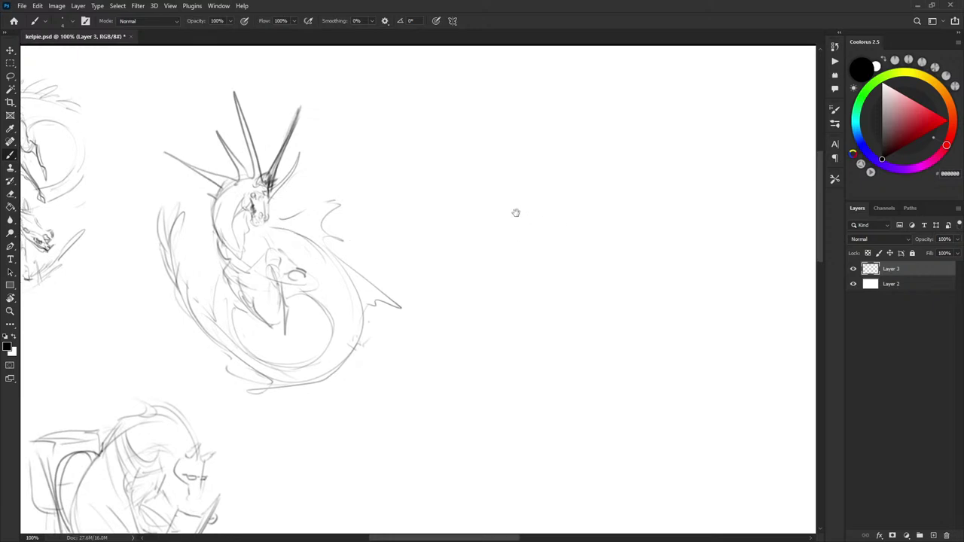
left_click_drag(514, 211, 475, 177)
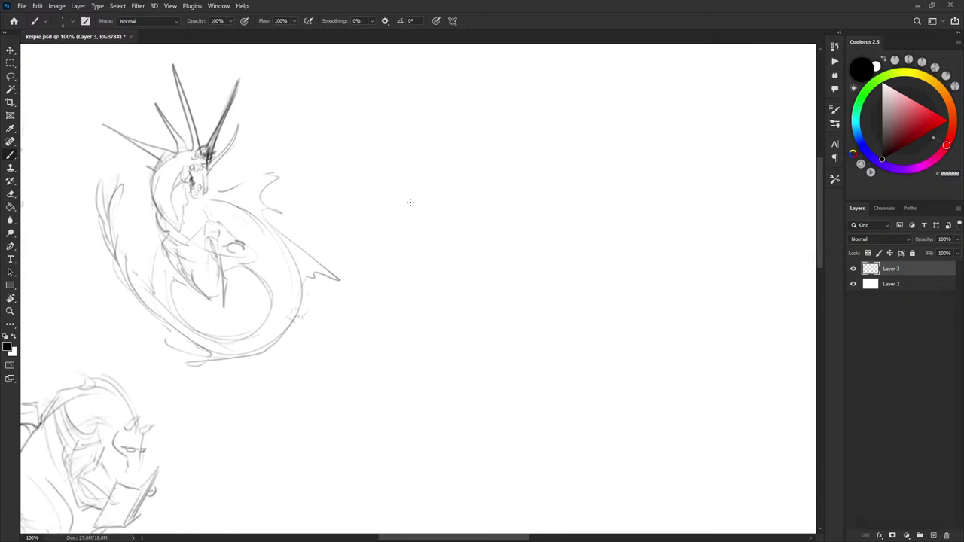
left_click_drag(377, 241, 645, 194)
mouse_move(352, 308)
left_mouse_down()
mouse_move(571, 197)
mouse_move(678, 231)
mouse_move(276, 337)
left_mouse_up()
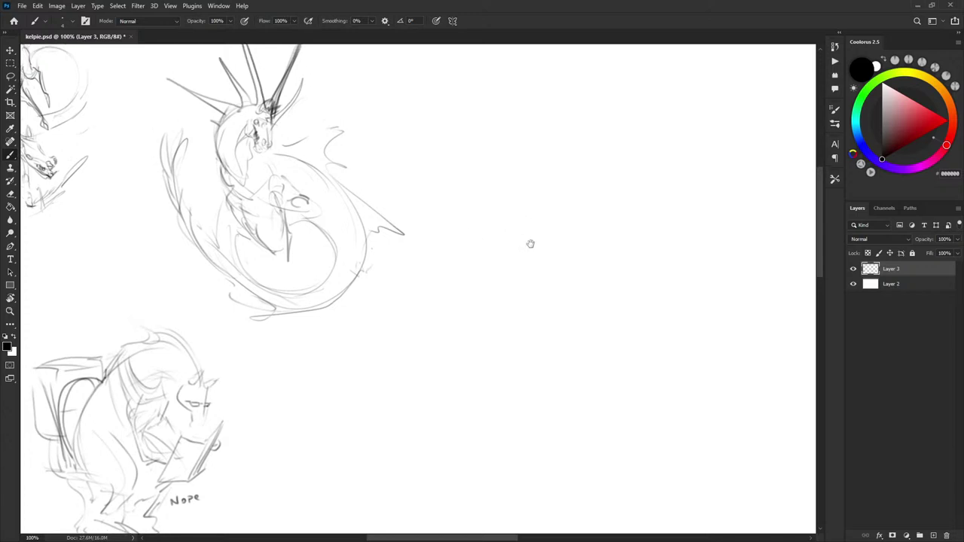
left_click_drag(530, 244, 529, 263)
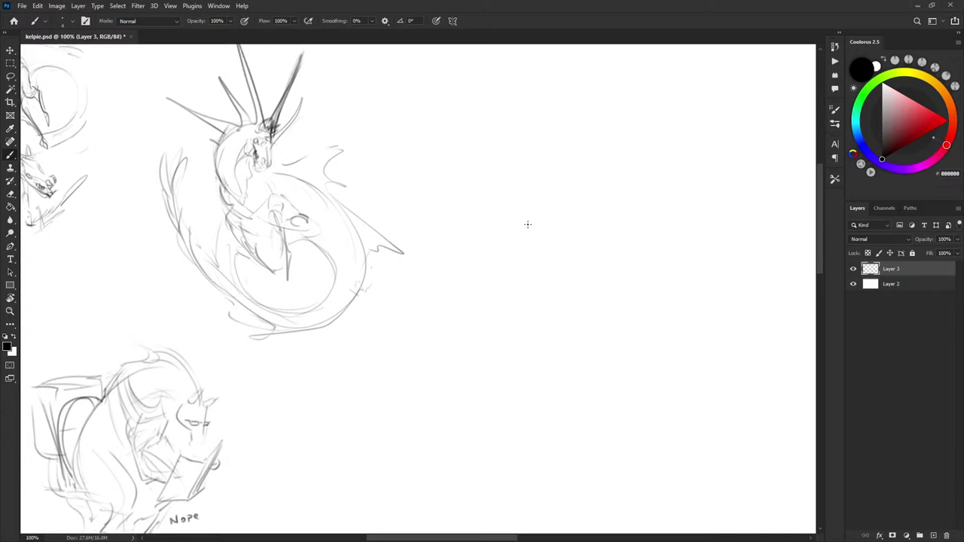
Sketch a large arched neck with outer and inner curves beside the spiked kelpie, and start the top line of its head
mouse_move(449, 209)
left_mouse_down()
mouse_move(592, 235)
mouse_move(721, 157)
mouse_move(500, 198)
mouse_move(424, 224)
mouse_move(546, 226)
left_mouse_up()
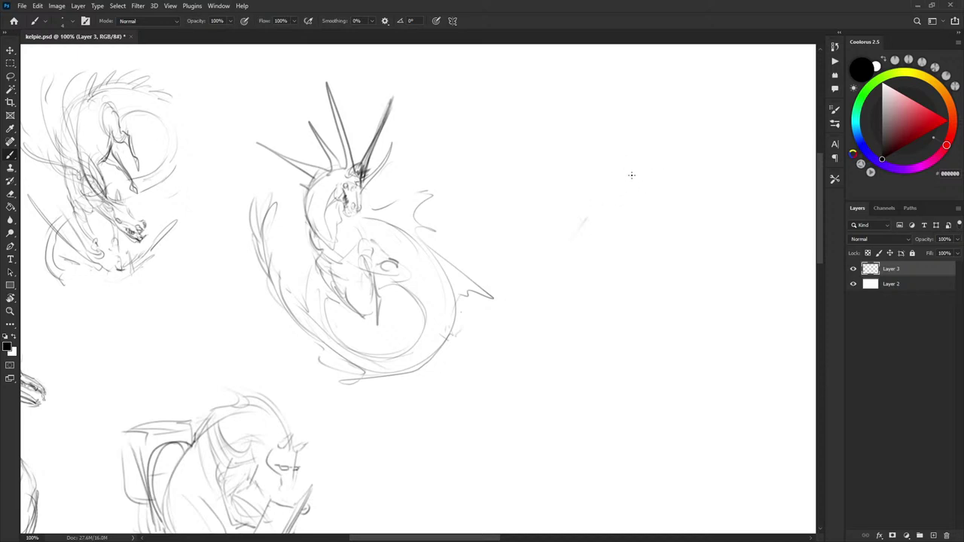
left_click_drag(633, 175, 684, 159)
left_click_drag(595, 208, 708, 156)
left_click_drag(614, 196, 577, 254)
mouse_move(612, 192)
left_mouse_down()
mouse_move(577, 268)
mouse_move(684, 159)
left_mouse_up()
left_click_drag(571, 258, 572, 285)
mouse_move(642, 263)
left_mouse_down()
mouse_move(624, 282)
mouse_move(614, 258)
mouse_move(681, 193)
left_mouse_up()
left_click_drag(632, 254, 731, 158)
left_click_drag(691, 142, 757, 185)
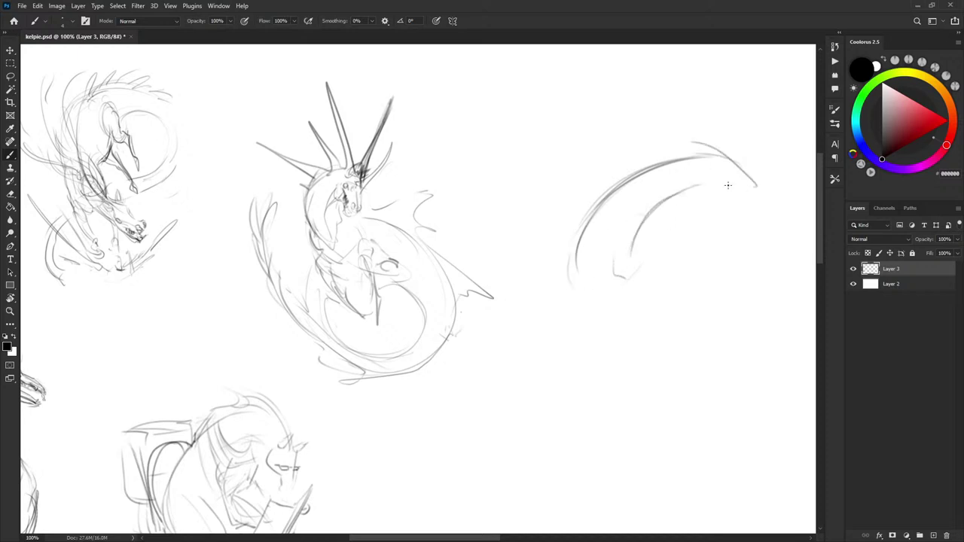
Sketch the lower jaw line and throat beneath the arched neck's head
left_click_drag(673, 188, 719, 198)
left_click_drag(708, 200, 742, 200)
left_click_drag(654, 211, 638, 255)
Lasso the arched neck sketch, scale it down with Free Transform, and deselect
left_click_drag(717, 260, 550, 221)
key("l")
mouse_move(527, 73)
left_mouse_down()
mouse_move(621, 181)
mouse_move(527, 73)
left_mouse_up()
key("ctrl+t")
left_click_drag(603, 295, 563, 234)
key("Return")
key("ctrl+d")
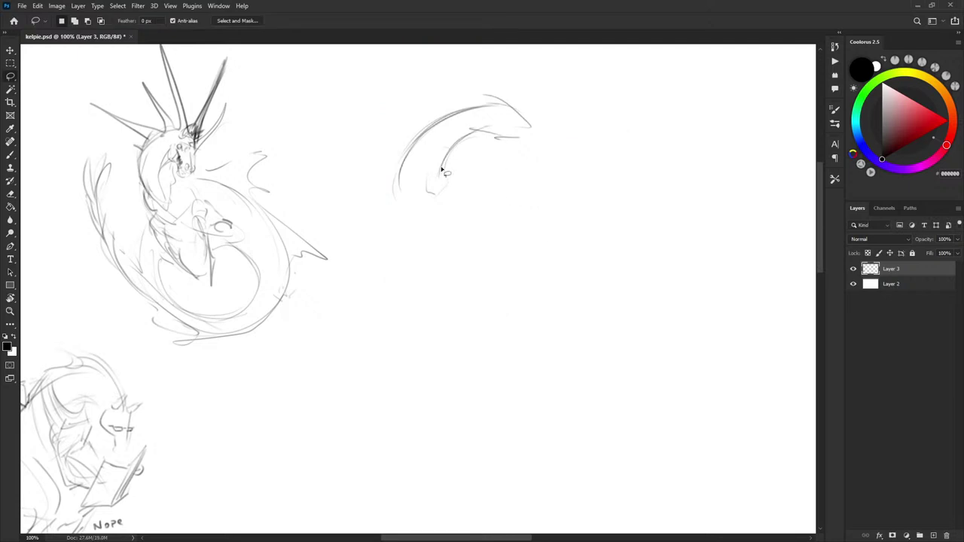
Sketch the chest curve and the long slanted lines of both front legs below the neck
key("b")
mouse_move(398, 169)
left_mouse_down()
mouse_move(392, 224)
mouse_move(443, 190)
mouse_move(394, 228)
mouse_move(372, 346)
left_mouse_up()
left_click_drag(467, 181, 426, 246)
left_click_drag(383, 219, 363, 295)
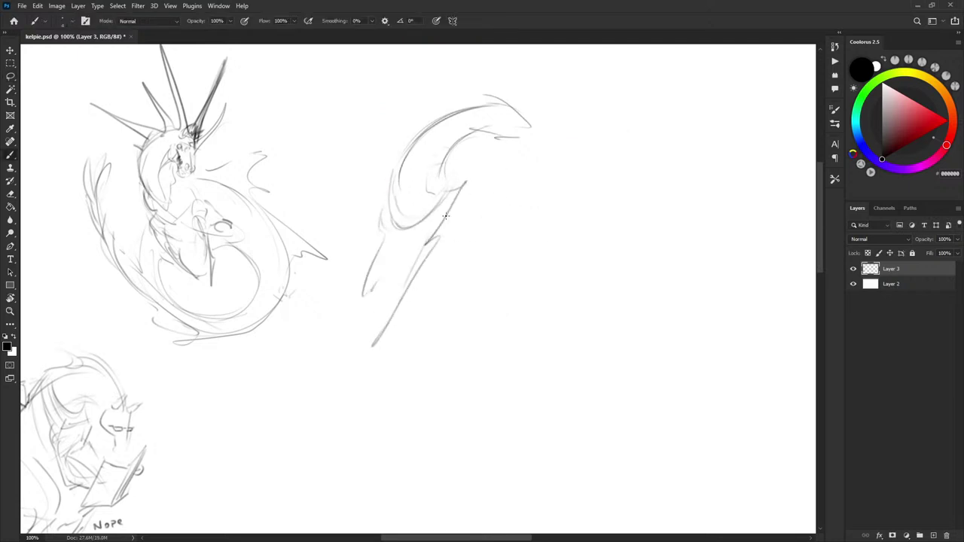
Sketch the sloping back, belly line, rump, and rough gesture lines for both hind legs
left_click_drag(453, 176, 541, 255)
left_click_drag(410, 230, 474, 233)
left_click_drag(524, 254, 543, 288)
left_click_drag(532, 297, 522, 308)
left_click_drag(483, 357, 505, 343)
left_click_drag(490, 242, 459, 286)
left_click_drag(471, 305, 447, 350)
mouse_move(525, 239)
left_mouse_down()
mouse_move(565, 296)
mouse_move(586, 351)
left_mouse_up()
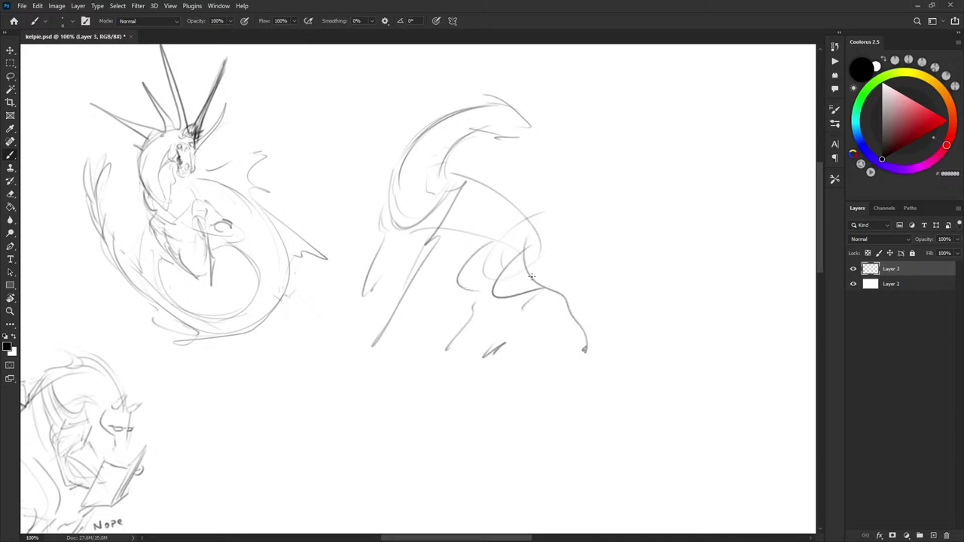
Lasso and delete the overlapping strokes between the hind legs, deselect, and return to the Brush tool
key("l")
left_click_drag(535, 318, 528, 283)
key("Delete")
key("ctrl+d")
key("b")
Redraw the near hind leg with its thigh, hock, lower leg and hoof
left_click_drag(488, 246, 490, 311)
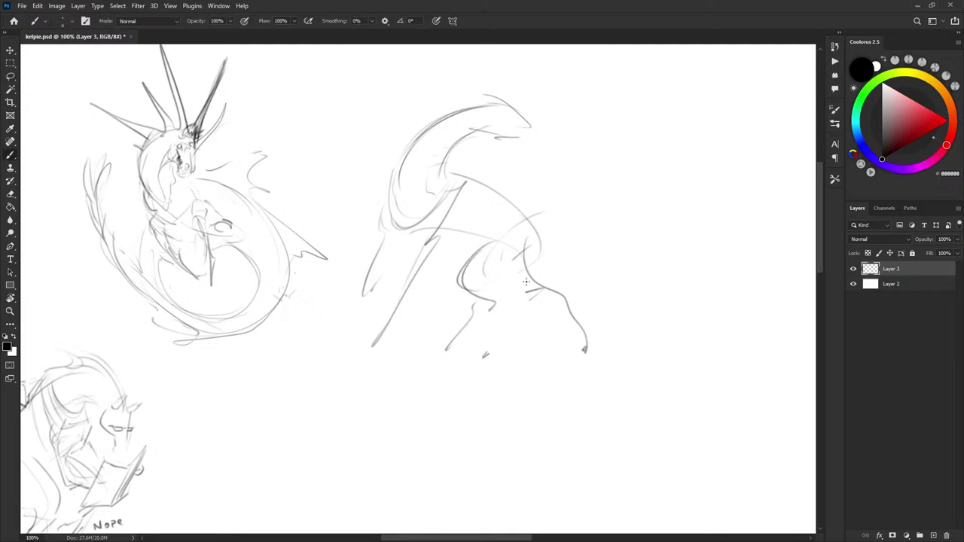
left_click_drag(526, 282, 494, 327)
mouse_move(488, 289)
left_mouse_down()
mouse_move(490, 316)
mouse_move(456, 363)
mouse_move(504, 331)
mouse_move(520, 306)
mouse_move(505, 299)
mouse_move(572, 303)
left_mouse_up()
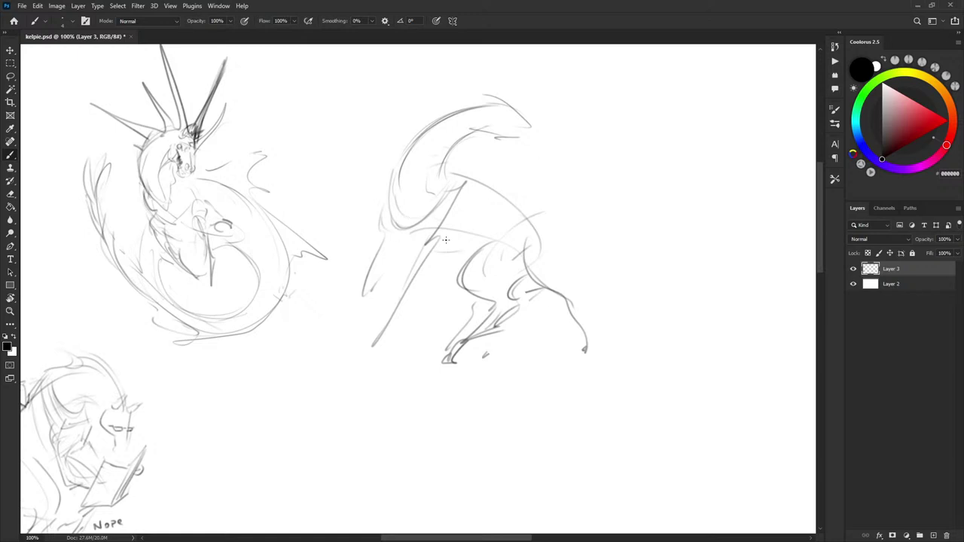
Reinforce the belly and back contours and add curved tail strokes behind the rump
left_click_drag(412, 241, 524, 260)
left_click_drag(463, 175, 536, 246)
mouse_move(459, 250)
left_mouse_down()
mouse_move(482, 288)
mouse_move(609, 264)
mouse_move(597, 260)
left_mouse_up()
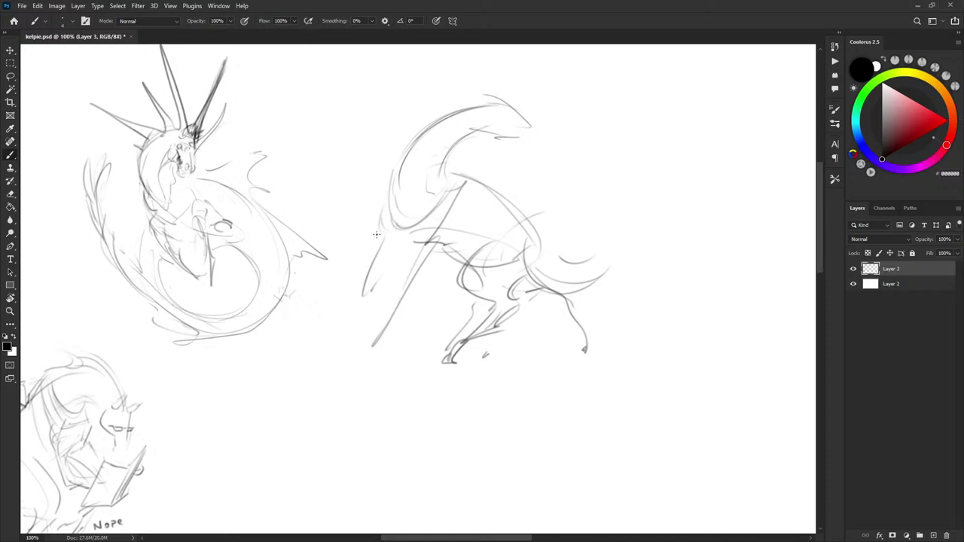
Sketch the planted front leg with its knee and hoof, and add chest and shoulder construction lines
left_click_drag(497, 241, 509, 246)
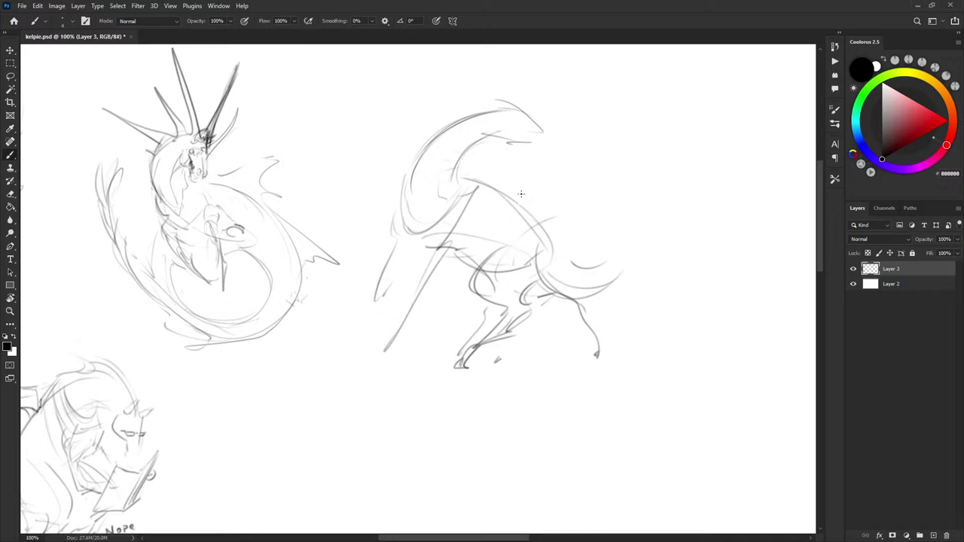
mouse_move(416, 253)
left_mouse_down()
mouse_move(421, 285)
mouse_move(427, 246)
mouse_move(401, 302)
mouse_move(417, 241)
mouse_move(399, 301)
mouse_move(427, 265)
mouse_move(384, 359)
left_mouse_up()
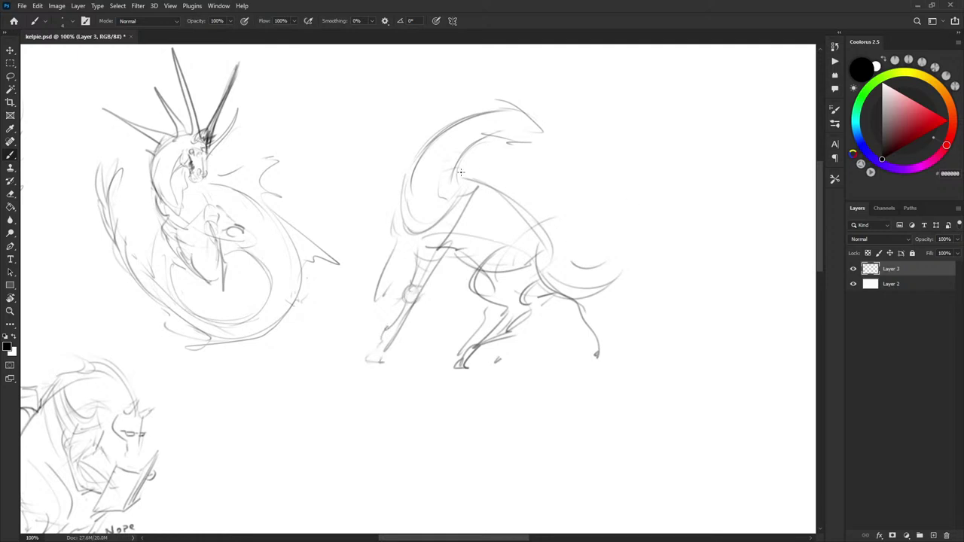
mouse_move(407, 181)
left_mouse_down()
mouse_move(413, 220)
mouse_move(443, 235)
mouse_move(406, 239)
mouse_move(466, 260)
left_mouse_up()
key("ctrl+z")
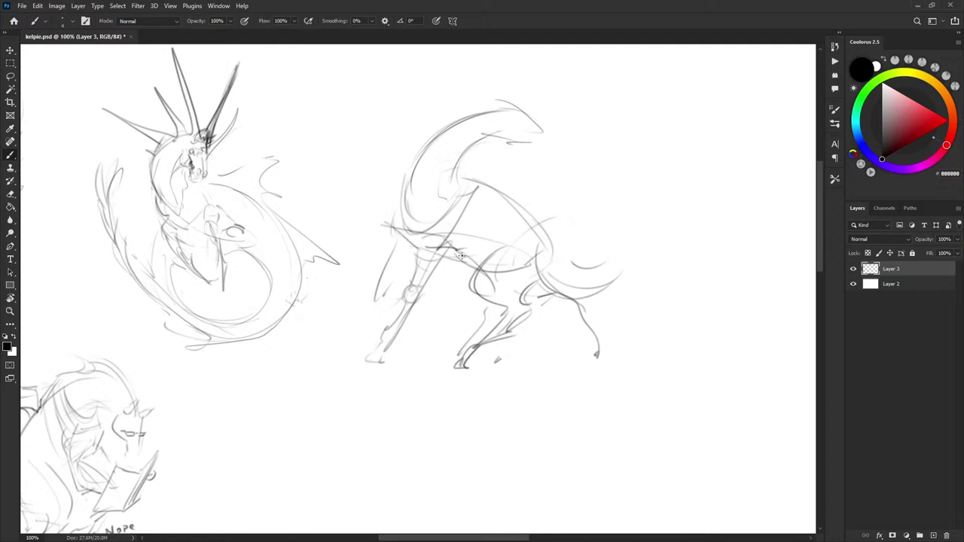
mouse_move(408, 197)
left_mouse_down()
mouse_move(392, 223)
mouse_move(460, 181)
mouse_move(457, 252)
left_mouse_up()
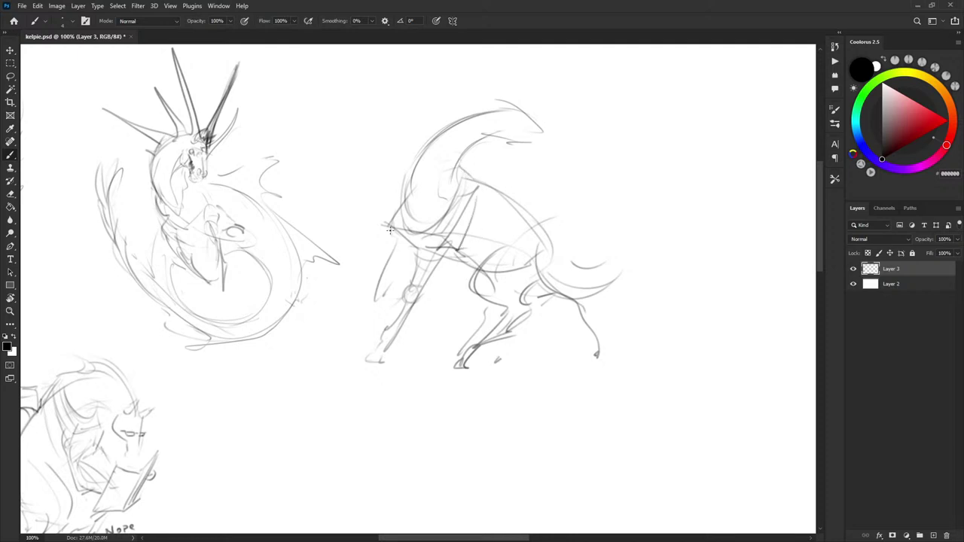
Sketch the raised front leg bent at the knee, lasso it, adjust its placement, and deselect
mouse_move(374, 265)
left_mouse_down()
mouse_move(397, 246)
mouse_move(381, 281)
mouse_move(393, 287)
mouse_move(369, 273)
mouse_move(383, 284)
mouse_move(378, 261)
mouse_move(413, 258)
left_mouse_up()
key("l")
mouse_move(411, 264)
left_mouse_down()
mouse_move(406, 247)
mouse_move(383, 278)
left_mouse_up()
key("v")
key("ctrl+d")
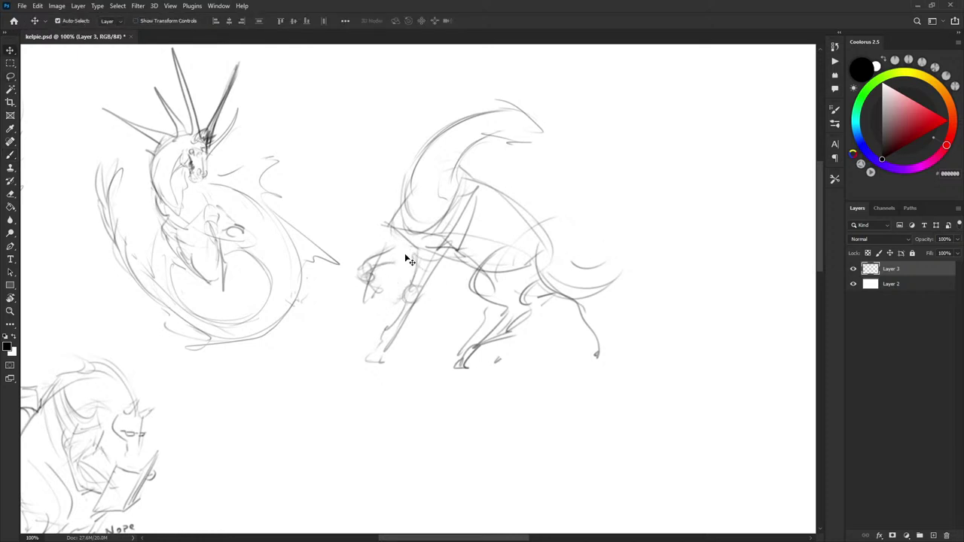
Strengthen the outer contour of the chest and arched neck with the Brush tool
key("b")
mouse_move(398, 242)
left_mouse_down()
mouse_move(377, 252)
mouse_move(411, 248)
mouse_move(395, 215)
mouse_move(440, 131)
left_mouse_up()
left_click_drag(406, 171, 454, 122)
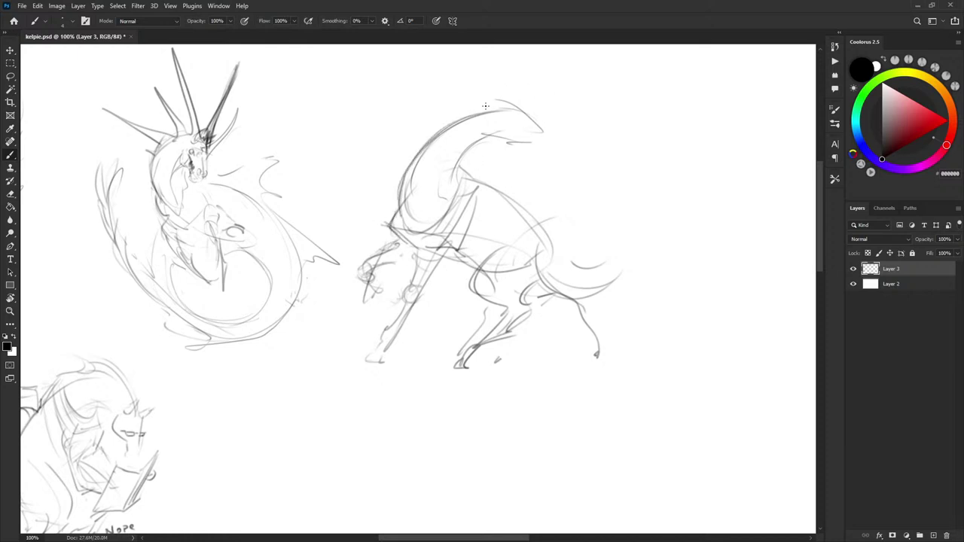
Try extending the neck into a long shape drooping over the back, and undo those strokes
mouse_move(404, 179)
left_mouse_down()
mouse_move(415, 148)
mouse_move(450, 117)
mouse_move(498, 102)
mouse_move(597, 179)
left_mouse_up()
left_click_drag(460, 149, 575, 191)
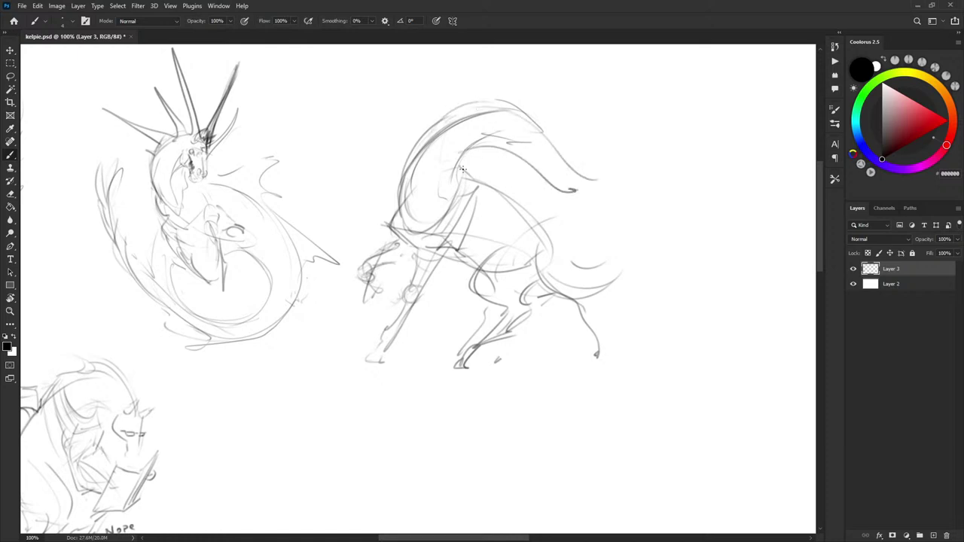
mouse_move(451, 159)
left_mouse_down()
mouse_move(506, 157)
mouse_move(567, 182)
left_mouse_up()
key("ctrl+z")
key("ctrl+z")
key("ctrl+z")
Sketch the far hind leg from the rump through a bent hock down to a dark shaded hoof
mouse_move(596, 214)
left_mouse_down()
mouse_move(567, 217)
mouse_move(555, 300)
mouse_move(593, 369)
left_mouse_up()
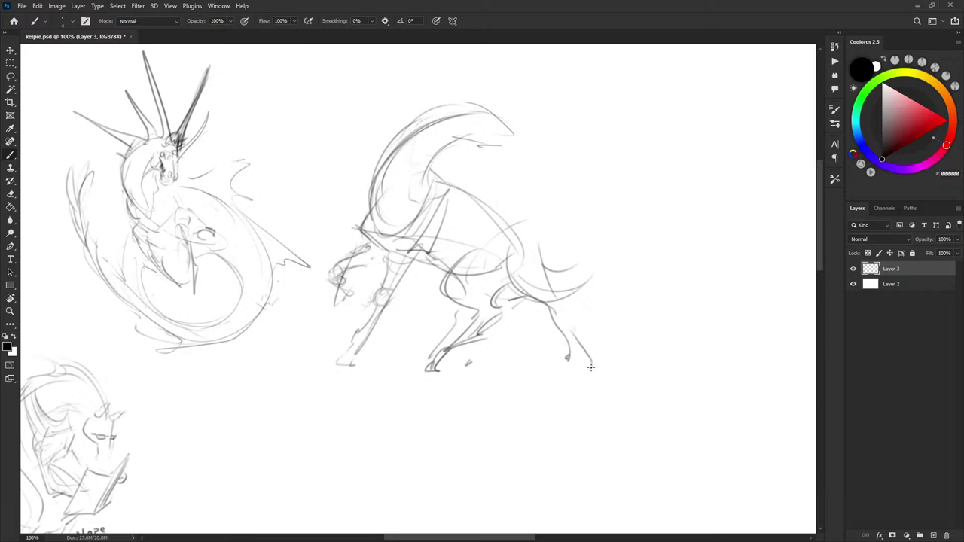
mouse_move(521, 266)
left_mouse_down()
mouse_move(528, 369)
mouse_move(552, 314)
mouse_move(547, 271)
mouse_move(522, 238)
mouse_move(540, 310)
mouse_move(526, 341)
mouse_move(551, 345)
mouse_move(535, 333)
mouse_move(549, 354)
mouse_move(527, 371)
left_mouse_up()
key("x")
key("x")
mouse_move(529, 325)
left_mouse_down()
mouse_move(534, 360)
mouse_move(547, 353)
mouse_move(535, 331)
mouse_move(543, 317)
left_mouse_up()
Try several sweeping tail curves below, above and beneath the body, undoing each one
left_click_drag(597, 288, 452, 410)
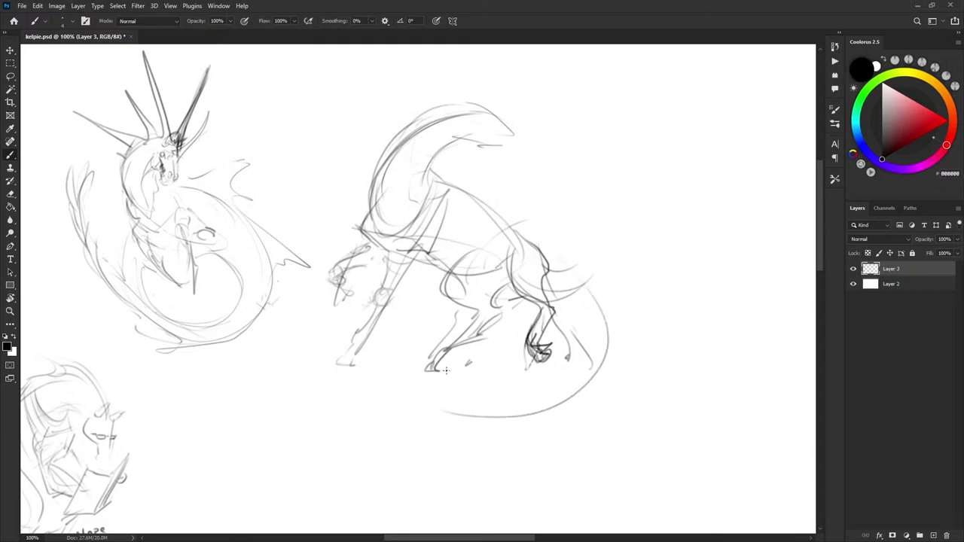
key("ctrl+z")
left_click_drag(538, 261, 566, 178)
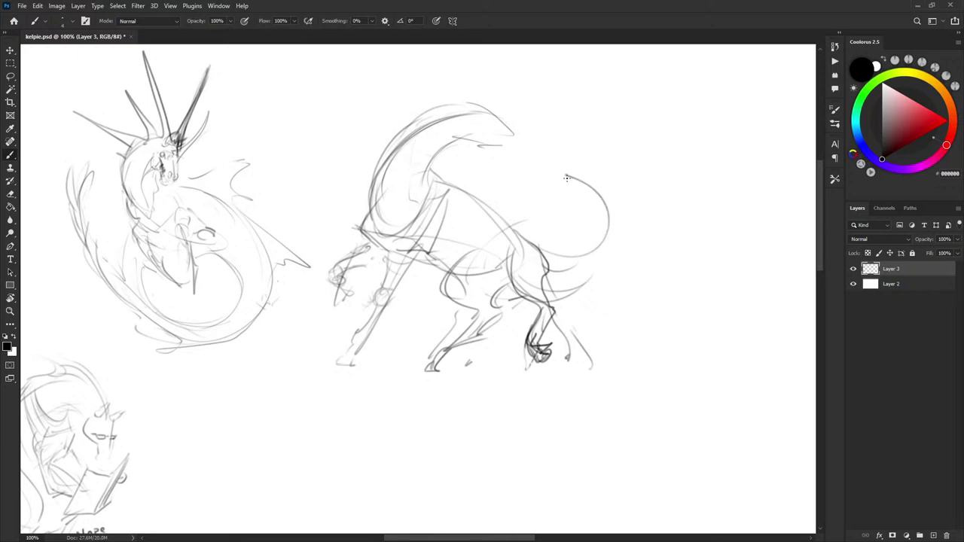
key("ctrl+z")
mouse_move(550, 253)
left_mouse_down()
mouse_move(405, 325)
mouse_move(353, 363)
left_mouse_up()
key("ctrl+z")
Try an alternative neck and head shape reaching toward the spiked kelpie, and undo it
left_click_drag(518, 216, 522, 223)
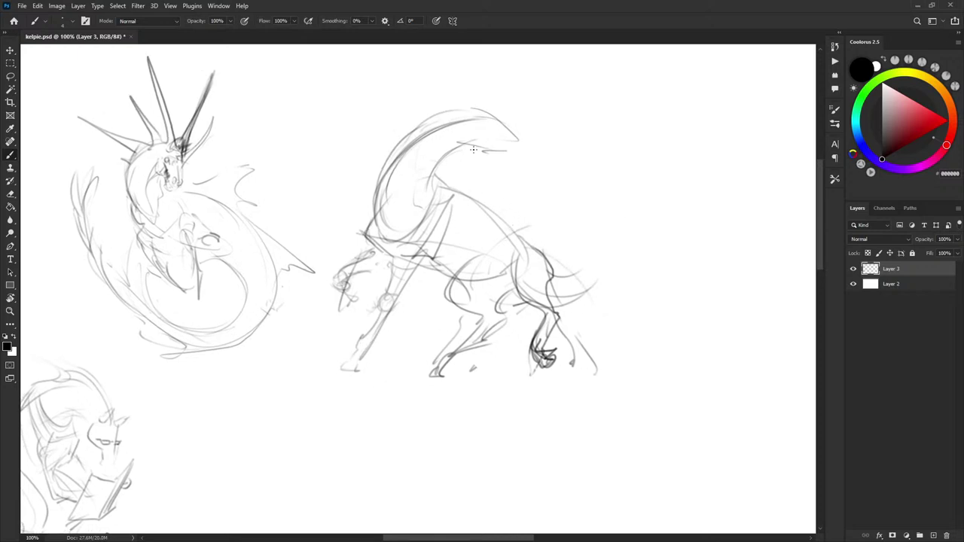
left_click_drag(493, 110, 461, 92)
key("ctrl+z")
mouse_move(461, 193)
left_mouse_down()
mouse_move(402, 115)
mouse_move(349, 118)
mouse_move(381, 218)
left_mouse_up()
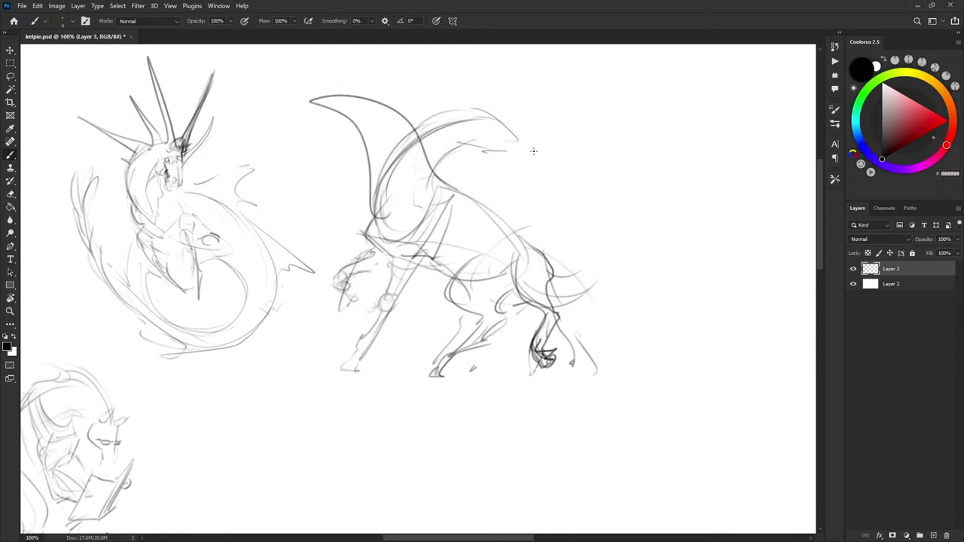
key("ctrl+z")
Paint white over the heavy outer neck lines to lighten them, and switch back to black
left_click_drag(508, 180, 517, 177)
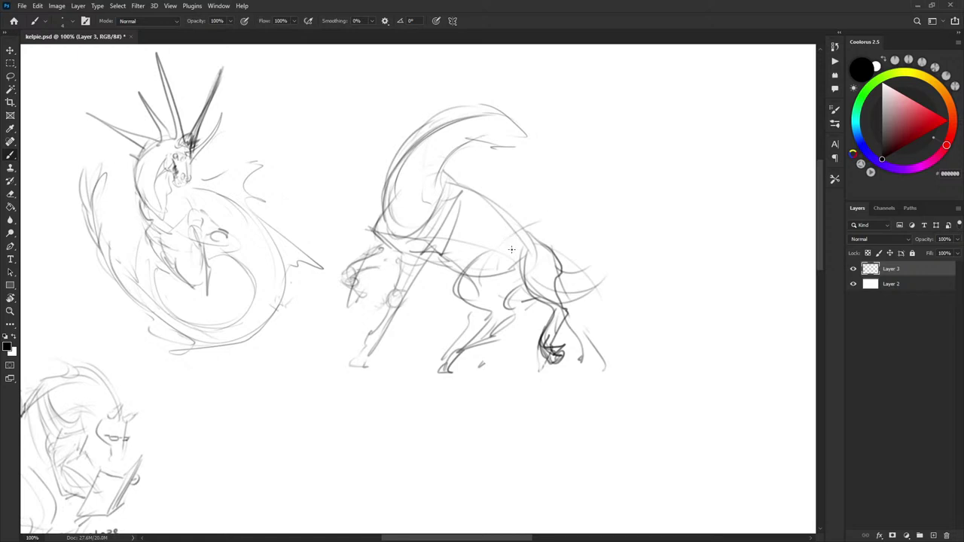
left_click_drag(451, 174, 452, 172)
key("x")
key("x")
key("x")
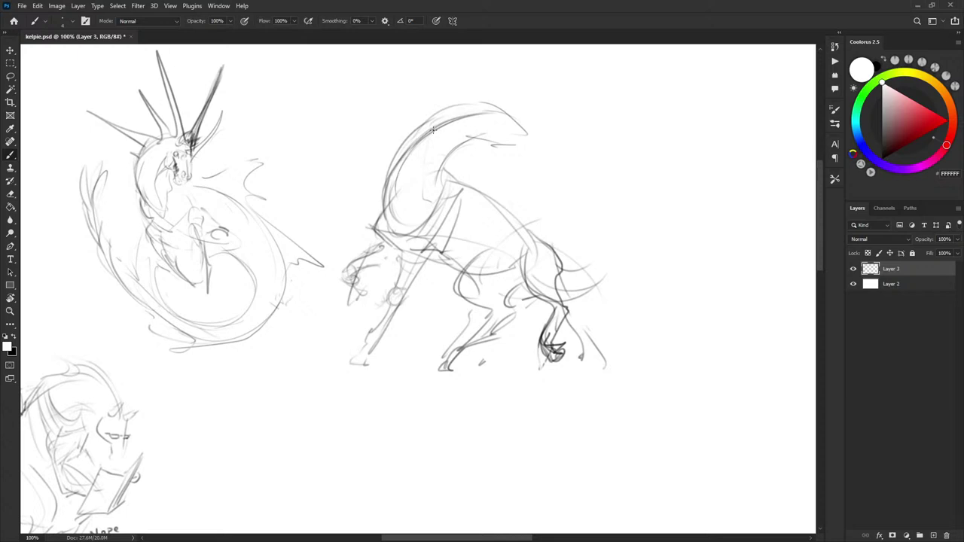
left_click_drag(394, 195, 404, 154)
key("x")
Redraw the inner neck line and refine the chest, shoulder and withers contours
mouse_move(403, 224)
left_mouse_down()
mouse_move(434, 161)
mouse_move(402, 219)
left_mouse_up()
mouse_move(418, 181)
left_mouse_down()
mouse_move(402, 228)
mouse_move(437, 156)
mouse_move(481, 142)
left_mouse_up()
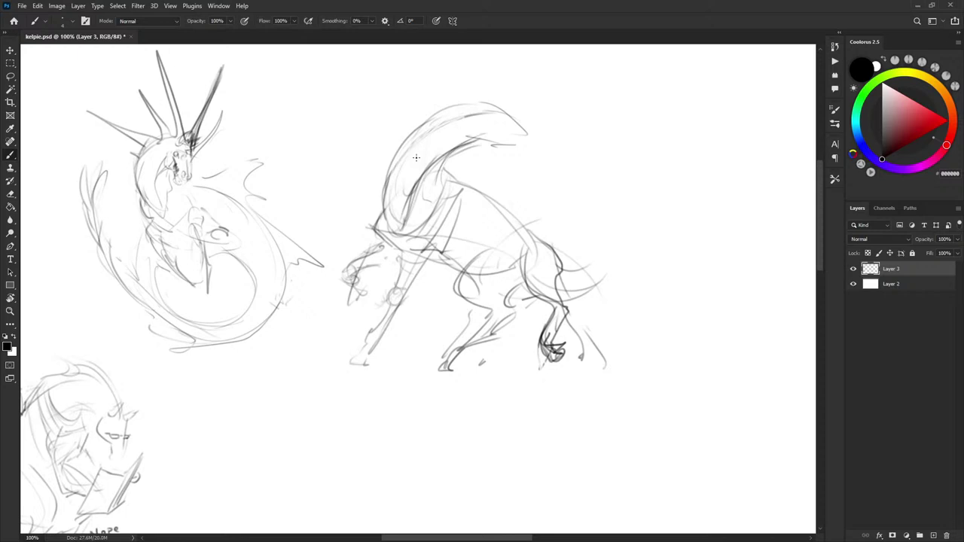
left_click_drag(390, 204, 394, 221)
mouse_move(442, 167)
left_mouse_down()
mouse_move(417, 236)
mouse_move(439, 174)
left_mouse_up()
left_click_drag(381, 187, 386, 232)
mouse_move(383, 197)
left_mouse_down()
mouse_move(381, 248)
mouse_move(408, 258)
mouse_move(444, 251)
mouse_move(458, 228)
mouse_move(458, 188)
left_mouse_up()
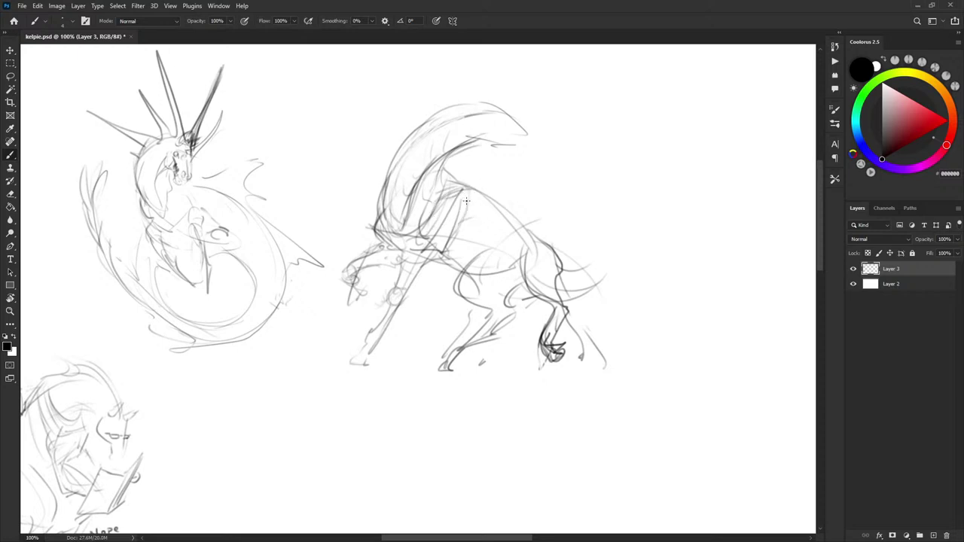
Lasso the planted front leg, move it slightly closer to the hind legs, deselect, and return to the Brush tool
key("l")
mouse_move(428, 253)
left_mouse_down()
mouse_move(395, 293)
mouse_move(425, 271)
left_mouse_up()
key("v")
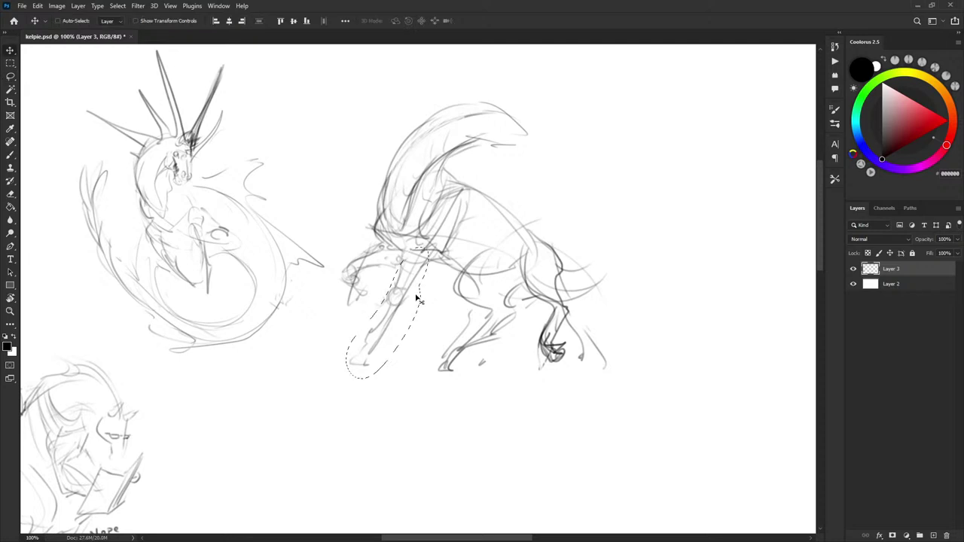
left_click_drag(404, 303, 423, 290)
key("ctrl+d")
key("b")
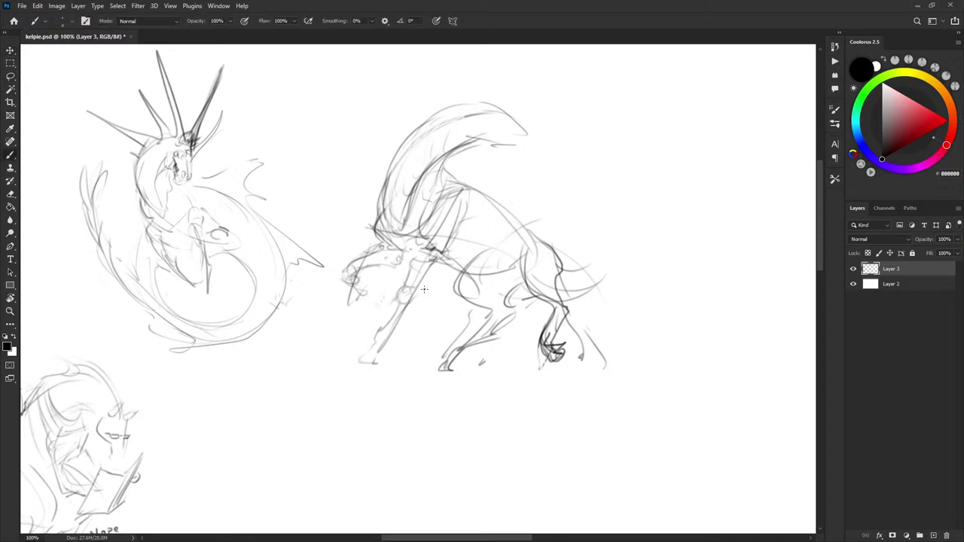
Clear unwanted strokes from the near hind leg, redraw its lower part and hoof, and add the far hind hoof
mouse_move(482, 326)
left_mouse_down()
mouse_move(445, 371)
mouse_move(476, 316)
mouse_move(452, 357)
left_mouse_up()
key("l")
key("Delete")
key("ctrl+d")
key("b")
key("b")
mouse_move(461, 357)
left_mouse_down()
mouse_move(444, 371)
mouse_move(457, 371)
left_mouse_up()
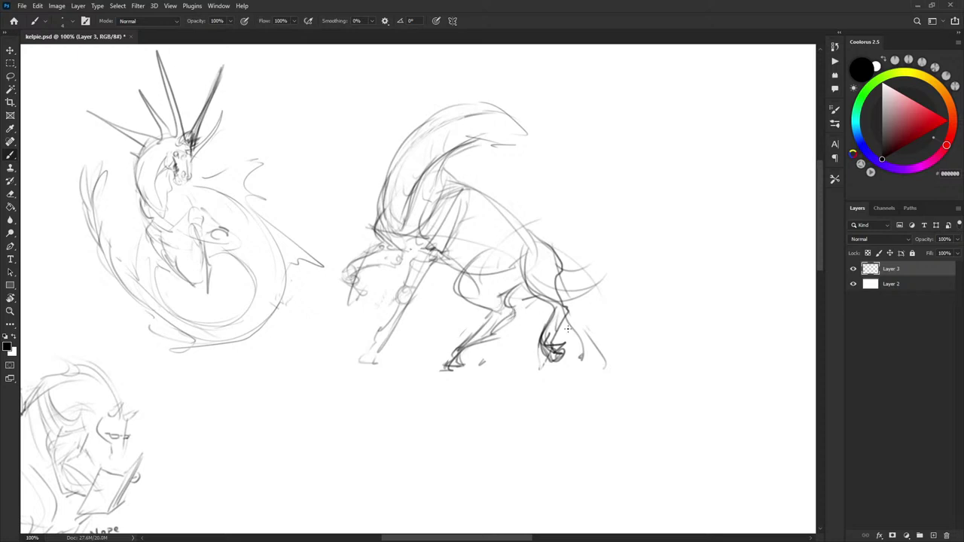
left_click_drag(540, 353, 552, 372)
Sketch the horse's head turned back over the shoulder, with its muzzle, brow and pointed ears
left_click_drag(451, 233, 436, 260)
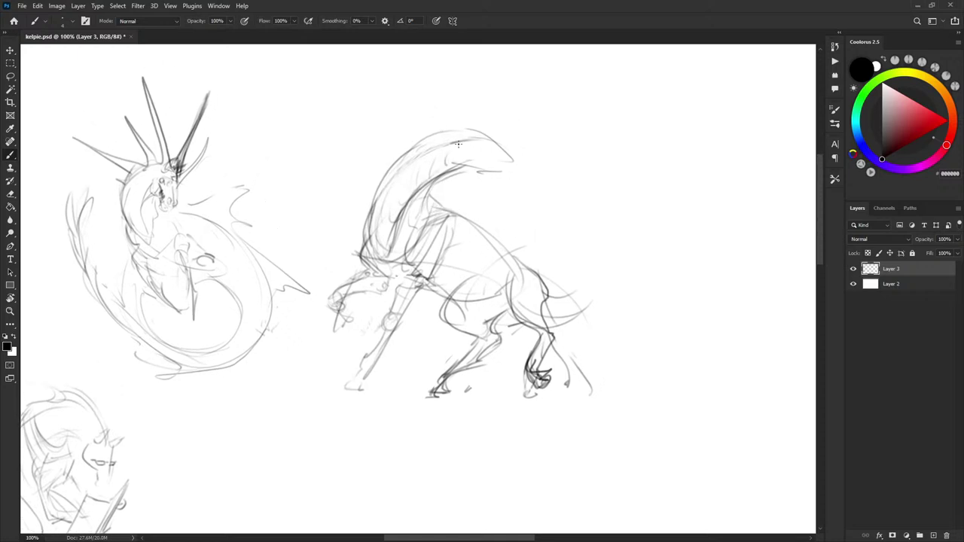
mouse_move(437, 134)
left_mouse_down()
mouse_move(465, 193)
mouse_move(445, 194)
mouse_move(453, 202)
left_mouse_up()
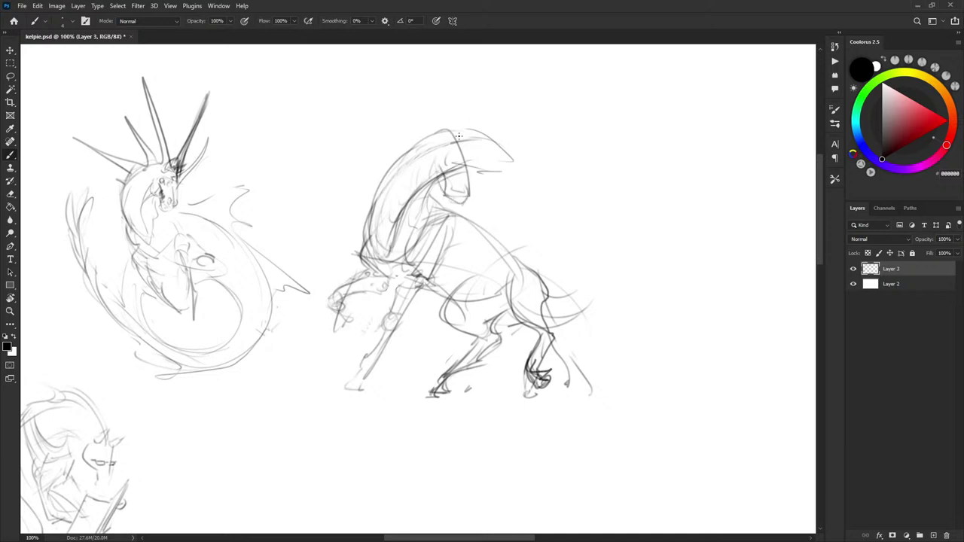
mouse_move(462, 148)
left_mouse_down()
mouse_move(473, 160)
mouse_move(467, 172)
mouse_move(440, 155)
left_mouse_up()
mouse_move(437, 118)
left_mouse_down()
mouse_move(442, 135)
mouse_move(481, 122)
mouse_move(472, 138)
mouse_move(455, 140)
left_mouse_up()
Sketch a wavy mane outline above and behind the neck, try a wavy line over the back, and undo that line
left_click_drag(452, 98, 460, 118)
left_click_drag(426, 75, 351, 197)
mouse_move(459, 202)
left_mouse_down()
mouse_move(532, 214)
mouse_move(611, 301)
left_mouse_up()
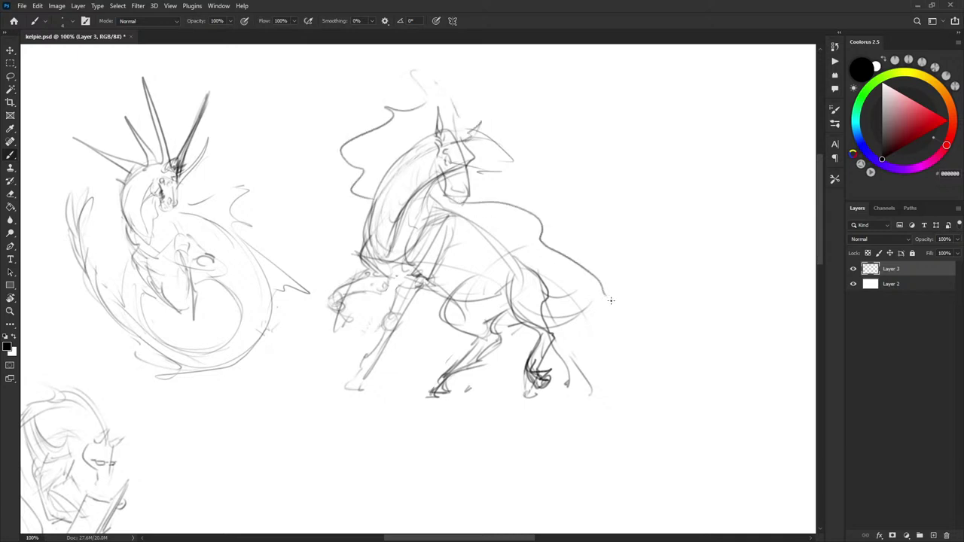
key("ctrl+z")
Lasso the whole horse sketch, scale it down to 77.37%, reposition it, and deselect
key("l")
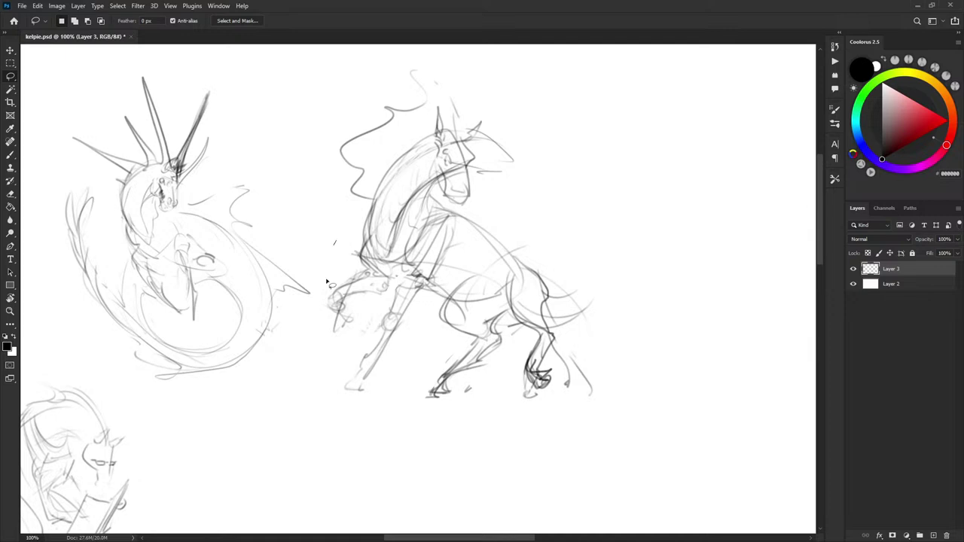
mouse_move(326, 282)
left_mouse_down()
mouse_move(614, 249)
mouse_move(334, 190)
left_mouse_up()
key("ctrl+t")
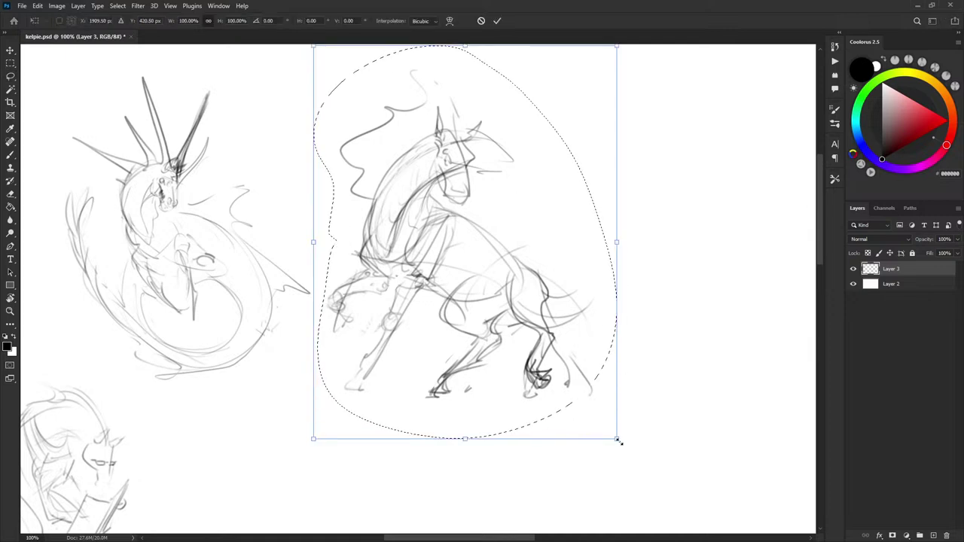
left_click_drag(619, 441, 560, 344)
left_click_drag(510, 293, 542, 314)
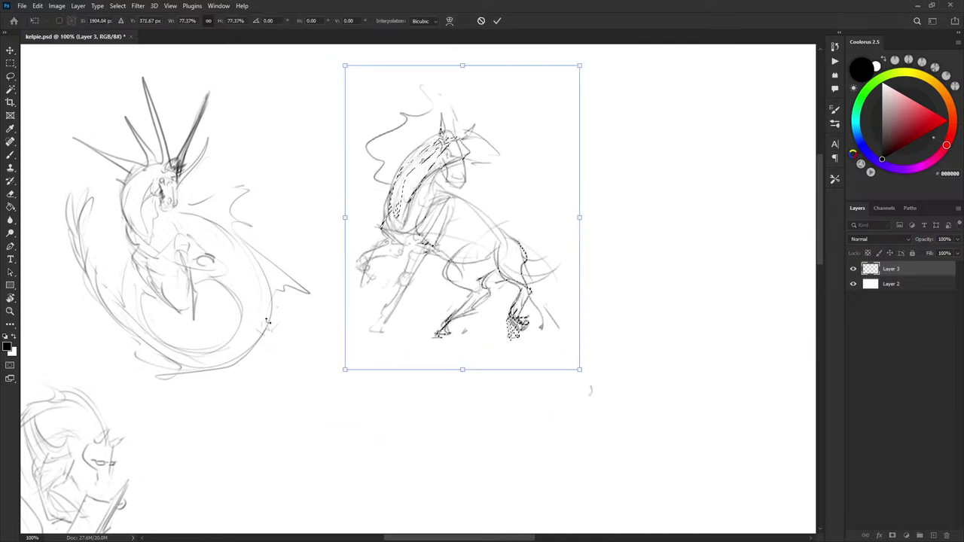
key("Return")
key("ctrl+d")
Clean up the horse's face with the Eraser and return to the Brush tool to darken its muzzle details
mouse_move(222, 308)
left_mouse_down()
mouse_move(585, 316)
mouse_move(578, 301)
left_mouse_up()
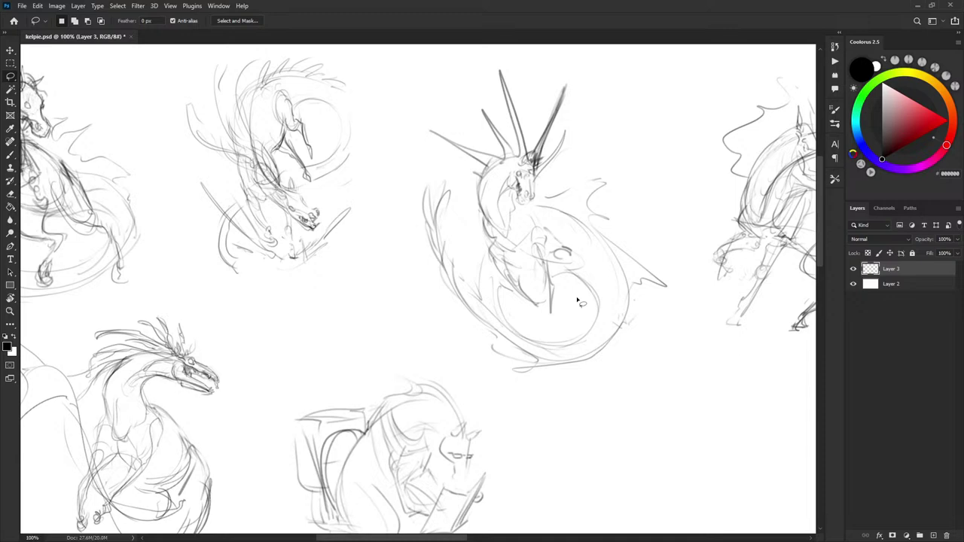
key("b")
scroll(580, 302, "right", 4)
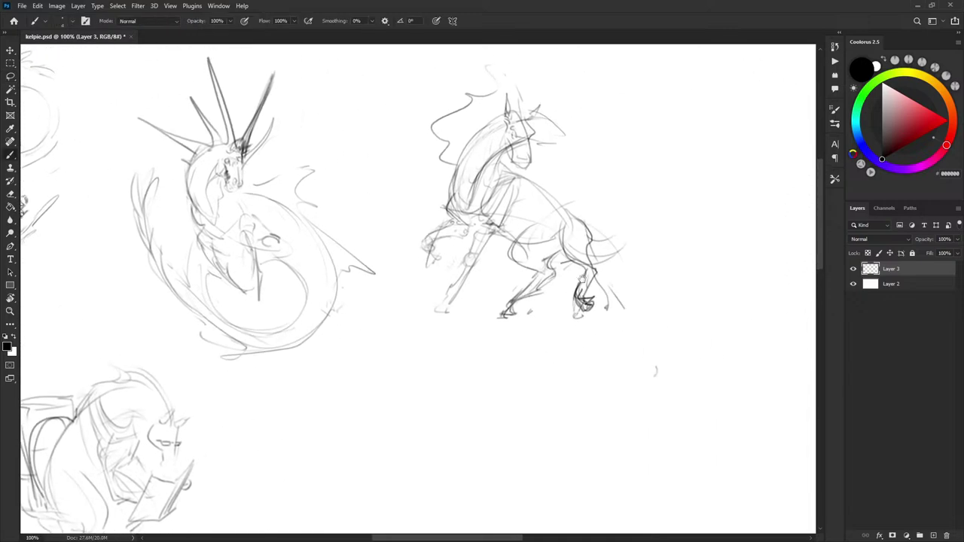
scroll(418, 294, "right", 2)
scroll(418, 294, "up", 1)
key("e")
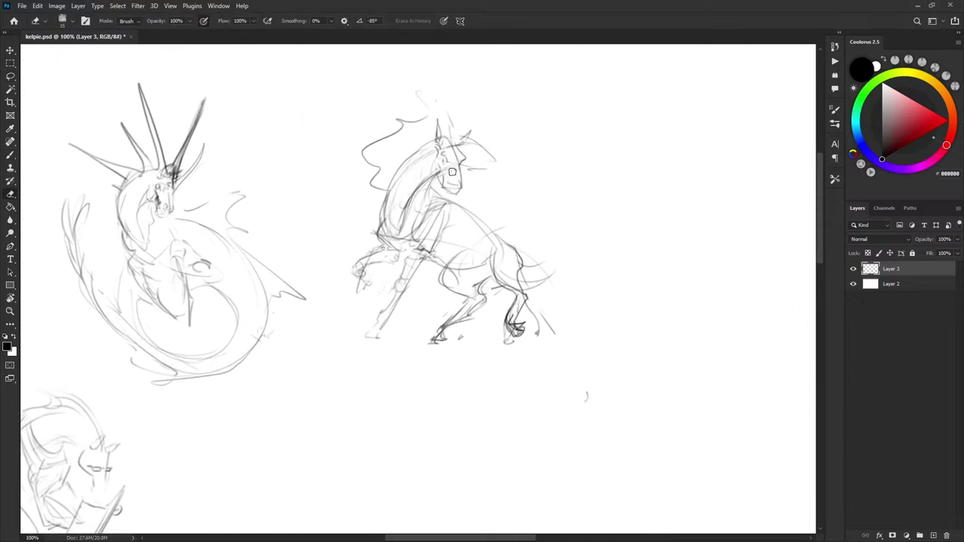
key("b")
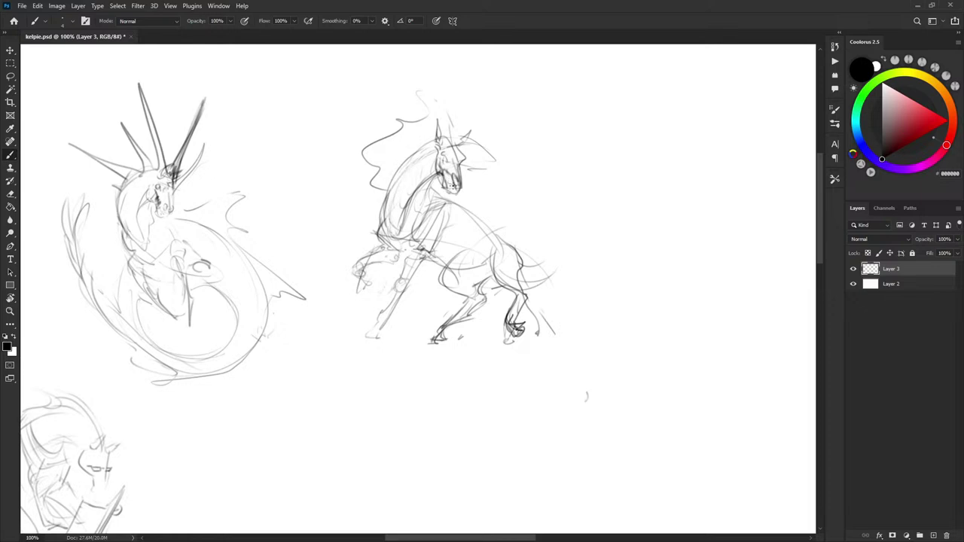
Darken the horse's muzzle and far eye socket, alternating between black and white brush strokes
left_click_drag(454, 185, 458, 192)
key("x")
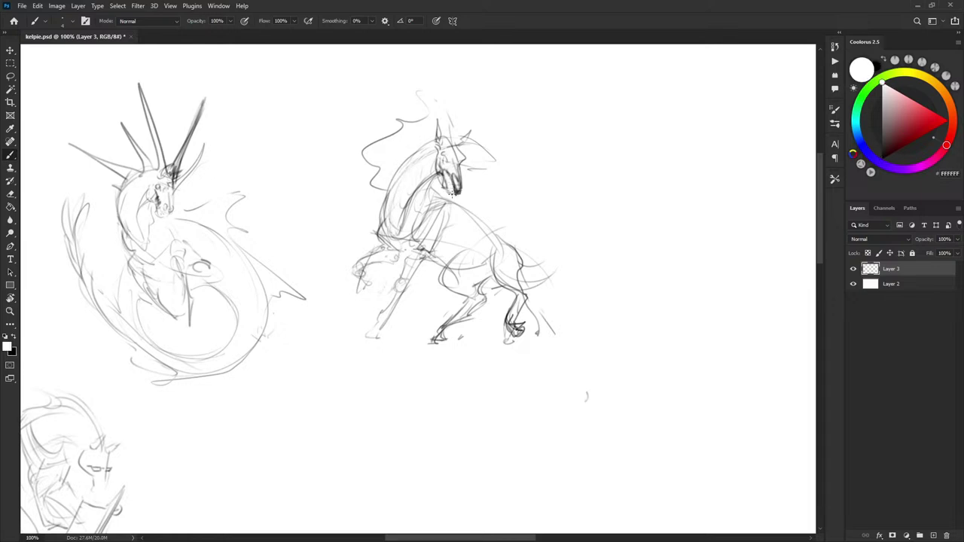
key("x")
mouse_move(443, 175)
left_mouse_down()
mouse_move(449, 192)
mouse_move(460, 149)
mouse_move(467, 160)
left_mouse_up()
key("x")
key("x")
Draw two tall, narrow horns above the horse's brow with a short wavy forelock, and define the eye sockets
left_click_drag(462, 114, 456, 159)
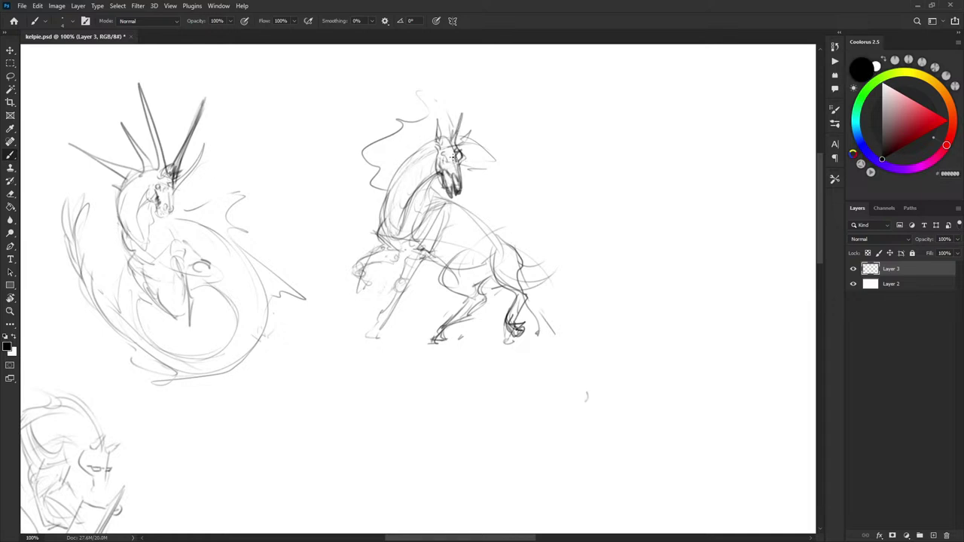
left_click_drag(455, 92, 450, 141)
mouse_move(455, 92)
left_mouse_down()
mouse_move(450, 123)
mouse_move(442, 103)
left_mouse_up()
left_click_drag(443, 157, 462, 160)
Refine the far eye and the bridge of the nose with white corrections and black accents for a skull-like face
key("x")
key("x")
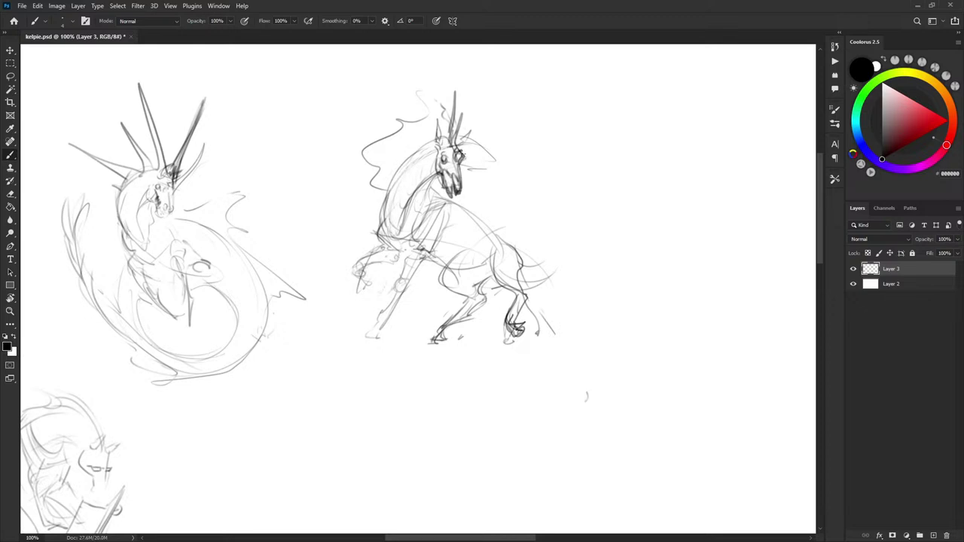
key("x")
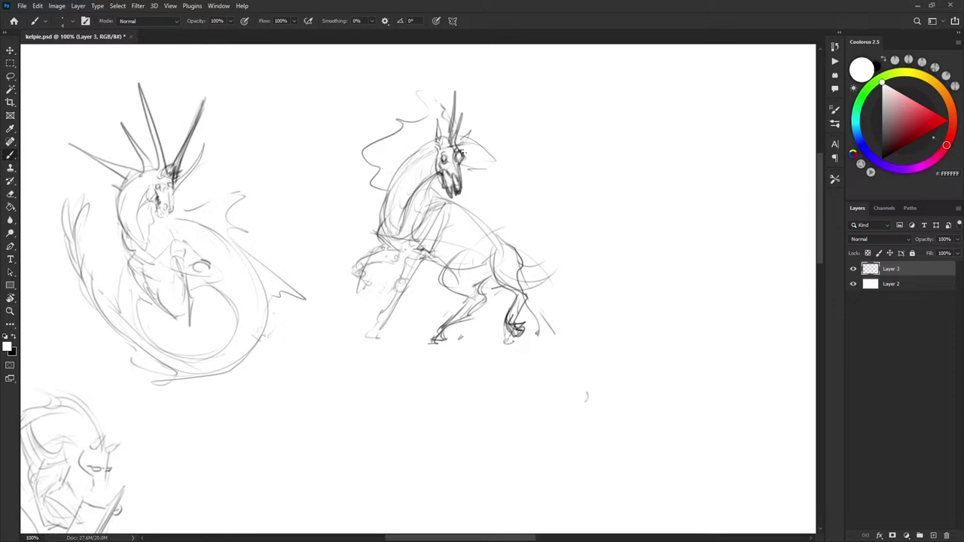
left_click_drag(463, 154, 448, 177)
key("x")
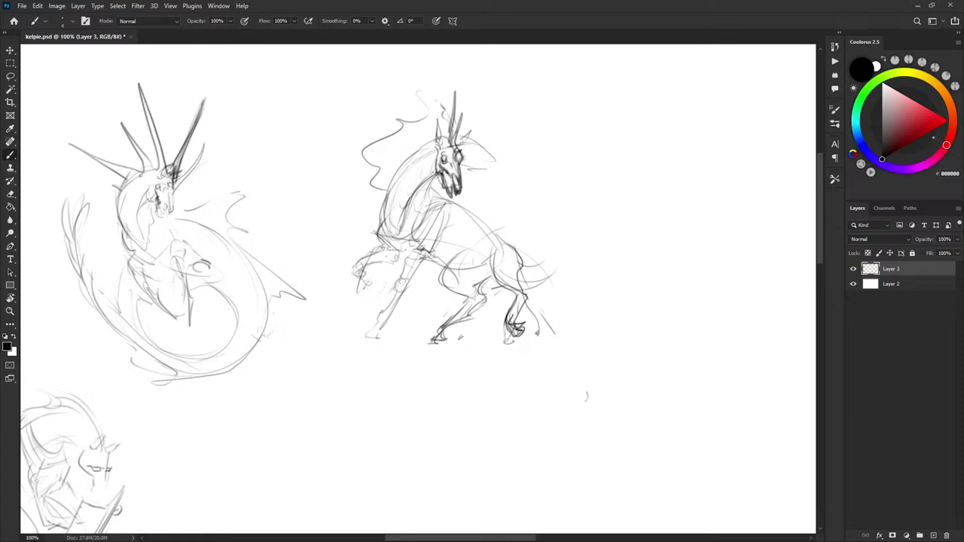
key("x")
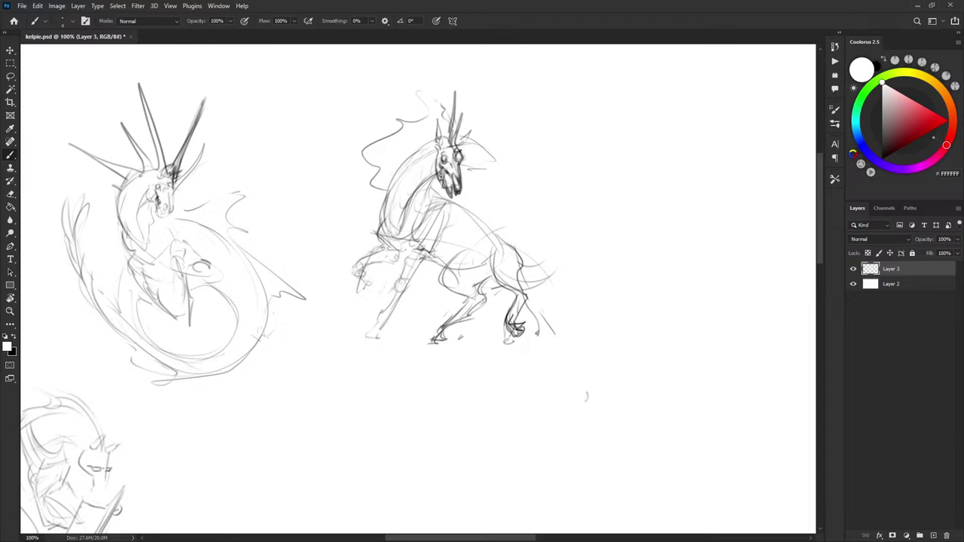
key("x")
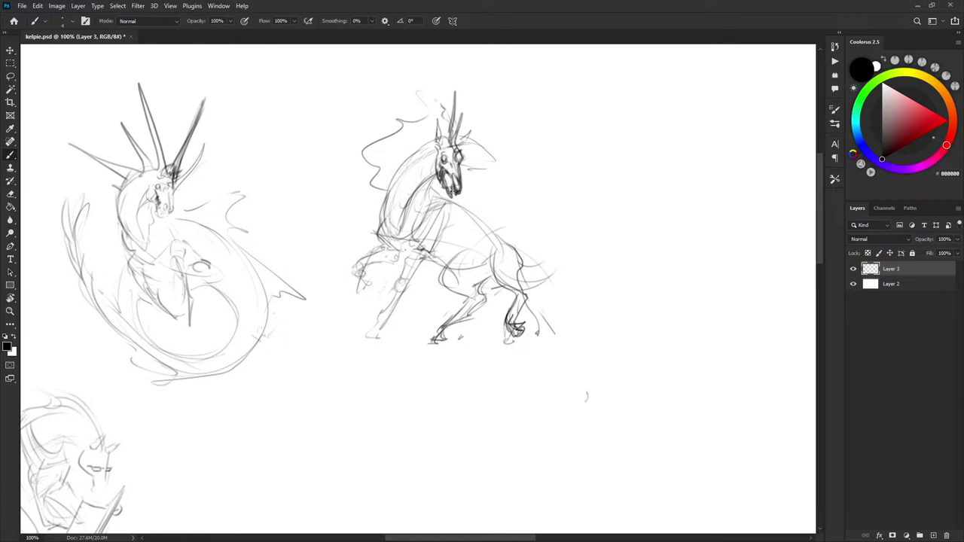
Strengthen the horse's near cheek and jaw shading with alternating black and white strokes
key("x")
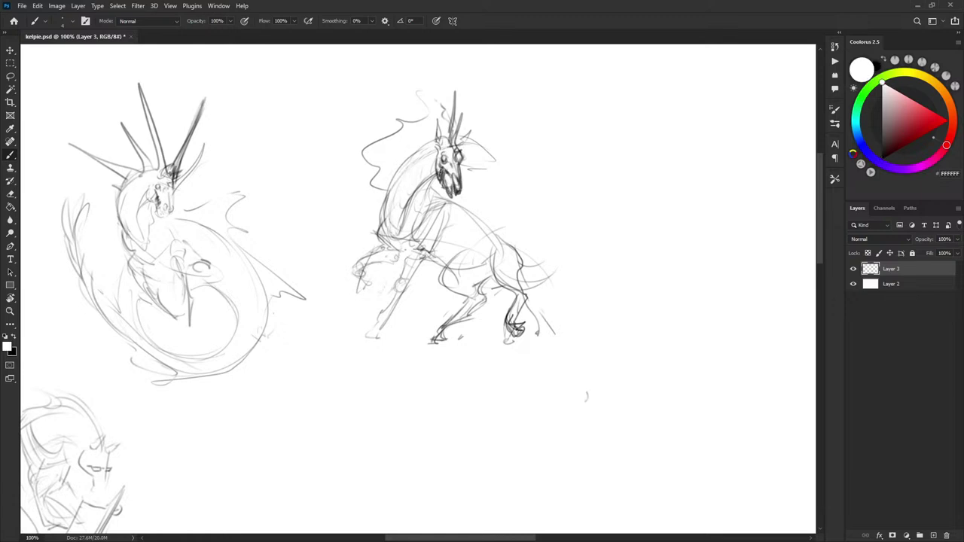
key("x")
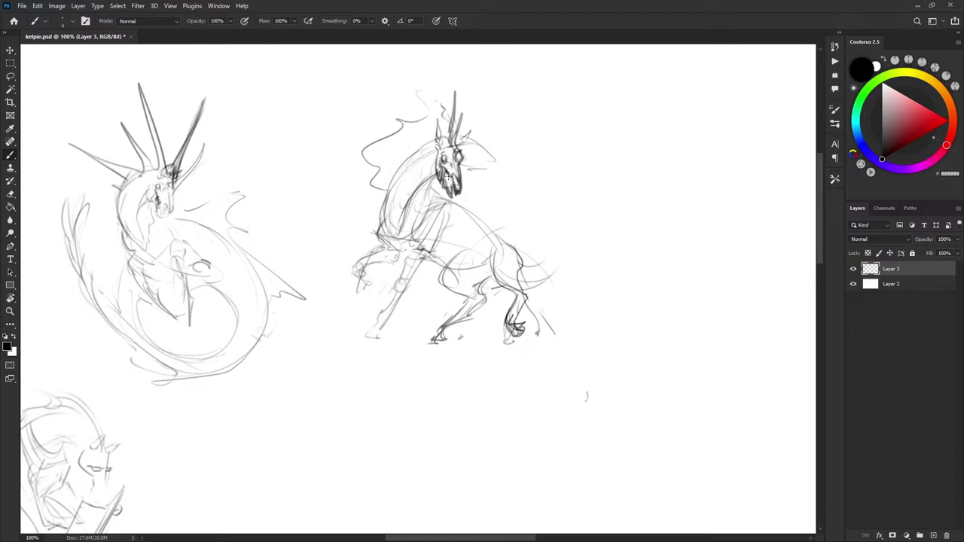
key("x")
key("x")
key("x")
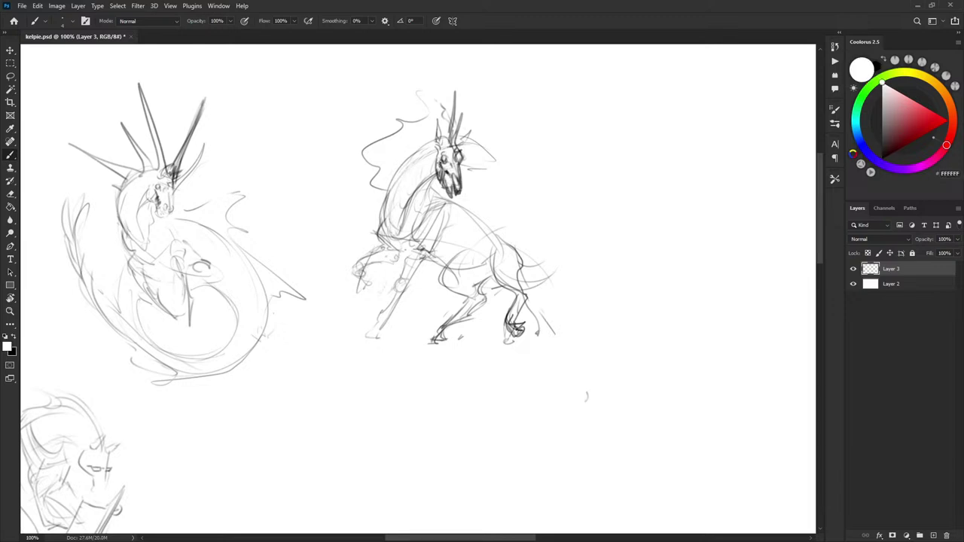
key("x")
left_click_drag(440, 159, 451, 179)
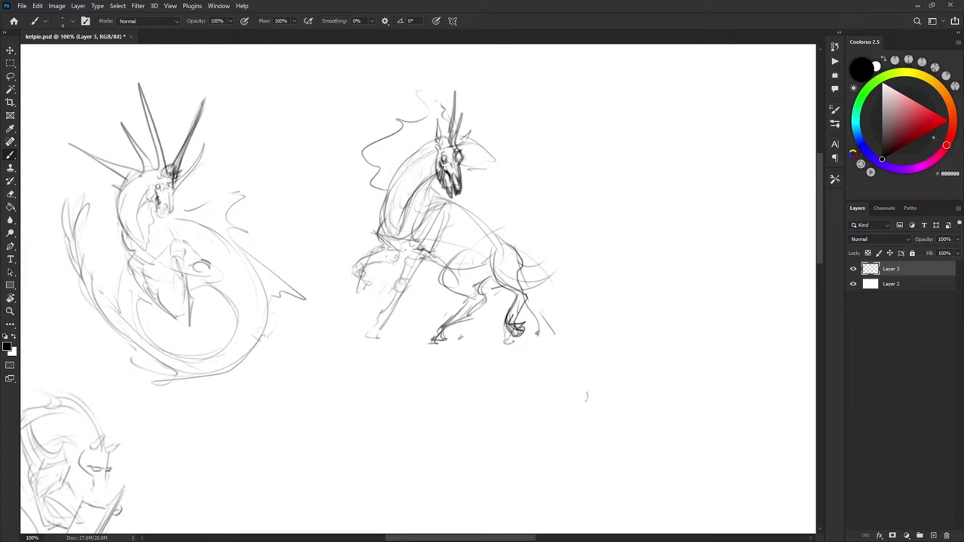
left_click_drag(442, 166, 450, 179)
key("x")
key("x")
key("x")
key("x")
Darken the contours of the arched neck and add shading strokes down the throat to the chest
mouse_move(430, 147)
left_mouse_down()
mouse_move(414, 162)
mouse_move(433, 160)
mouse_move(390, 183)
mouse_move(424, 150)
mouse_move(398, 171)
mouse_move(383, 202)
mouse_move(408, 162)
mouse_move(389, 199)
mouse_move(400, 226)
left_mouse_up()
mouse_move(425, 187)
left_mouse_down()
mouse_move(414, 239)
mouse_move(423, 192)
mouse_move(415, 228)
mouse_move(403, 229)
mouse_move(401, 256)
left_mouse_up()
mouse_move(425, 214)
left_mouse_down()
mouse_move(426, 250)
mouse_move(412, 243)
left_mouse_up()
key("x")
mouse_move(419, 191)
left_mouse_down()
mouse_move(407, 227)
mouse_move(382, 221)
mouse_move(388, 238)
mouse_move(381, 214)
mouse_move(380, 234)
mouse_move(385, 217)
mouse_move(379, 246)
left_mouse_up()
key("x")
left_click_drag(403, 247, 397, 256)
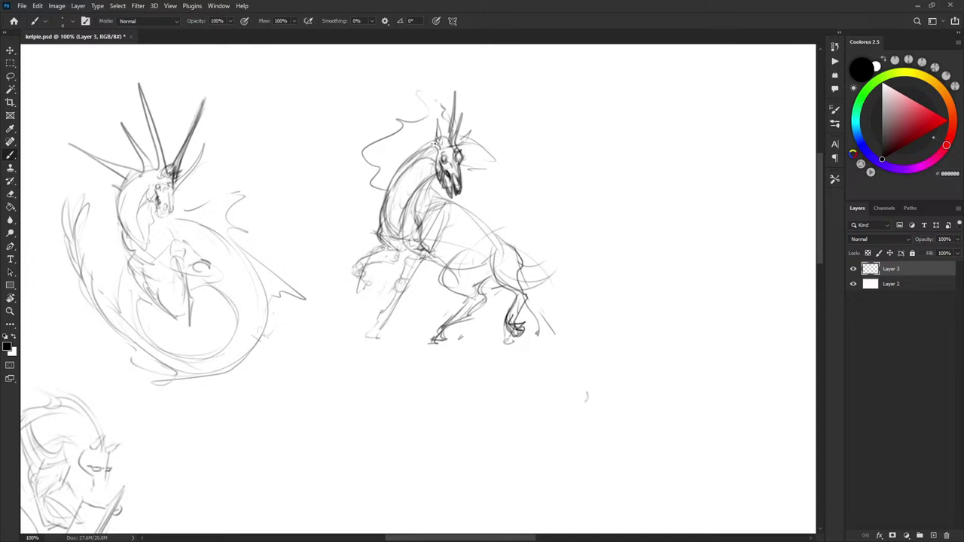
Draw a looping mane lock swept back from the forehead and a pointed, scalloped fin extending from the shoulder over the back
left_click_drag(445, 124, 448, 140)
mouse_move(444, 108)
left_mouse_down()
mouse_move(420, 88)
mouse_move(431, 107)
mouse_move(372, 136)
left_mouse_up()
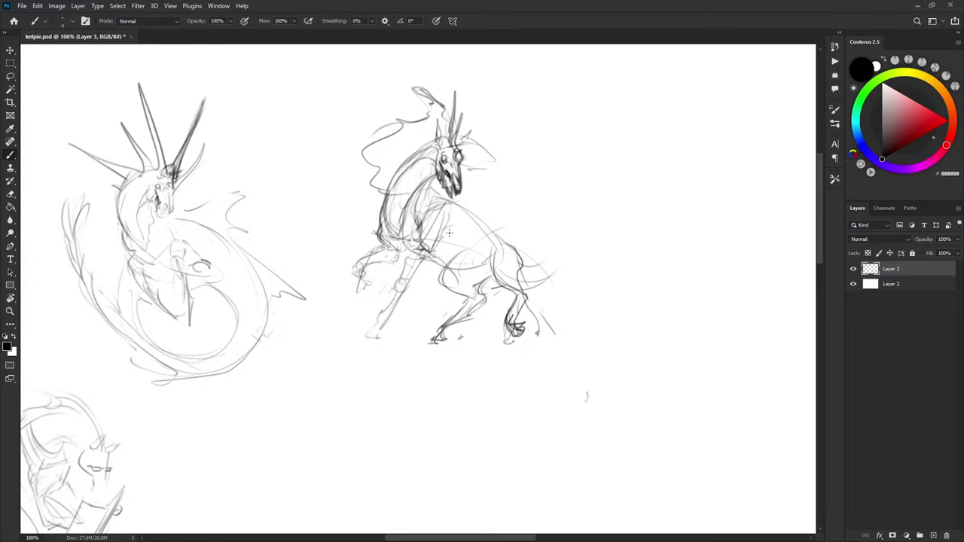
left_click_drag(439, 207, 486, 198)
mouse_move(411, 279)
left_mouse_down()
mouse_move(468, 248)
mouse_move(453, 239)
mouse_move(464, 225)
mouse_move(514, 196)
left_mouse_up()
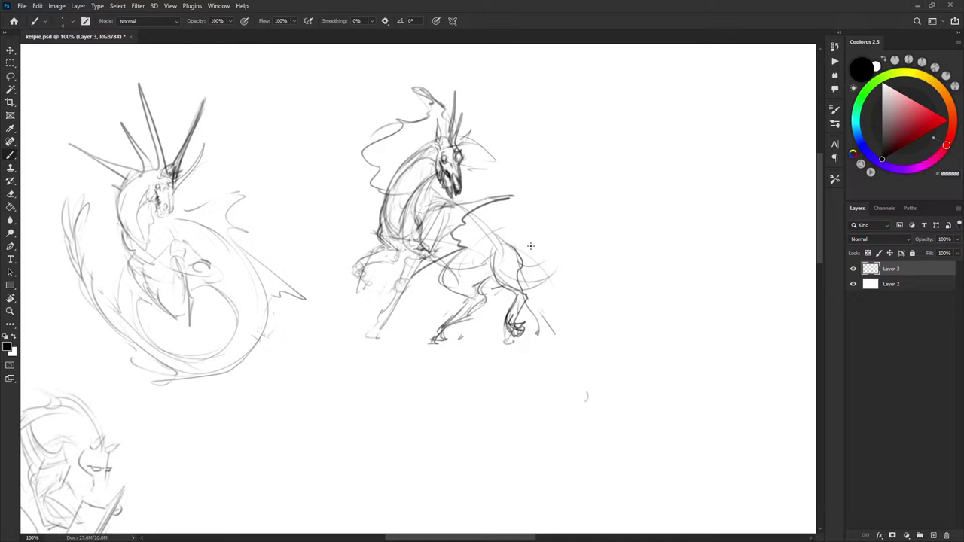
mouse_move(521, 258)
left_mouse_down()
mouse_move(556, 286)
mouse_move(517, 327)
left_mouse_up()
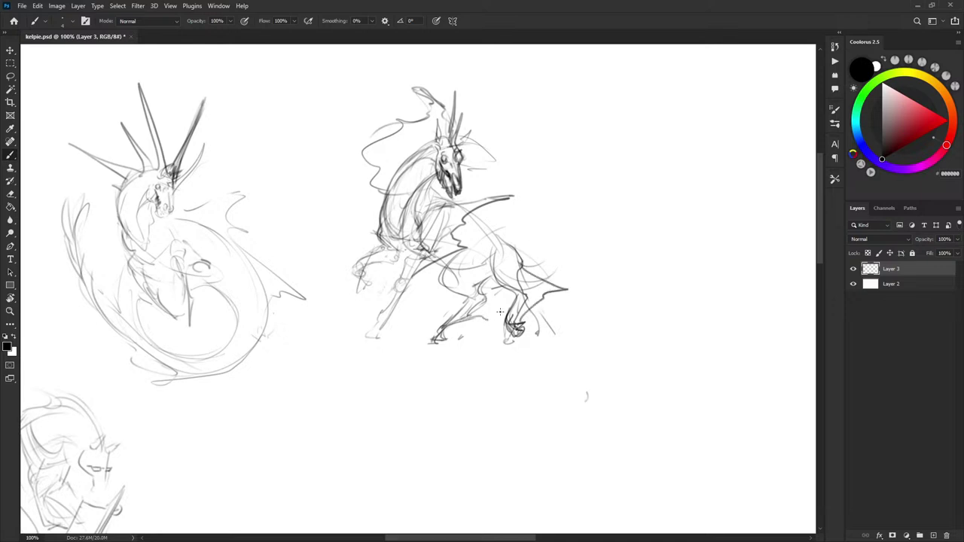
key("ctrl+z")
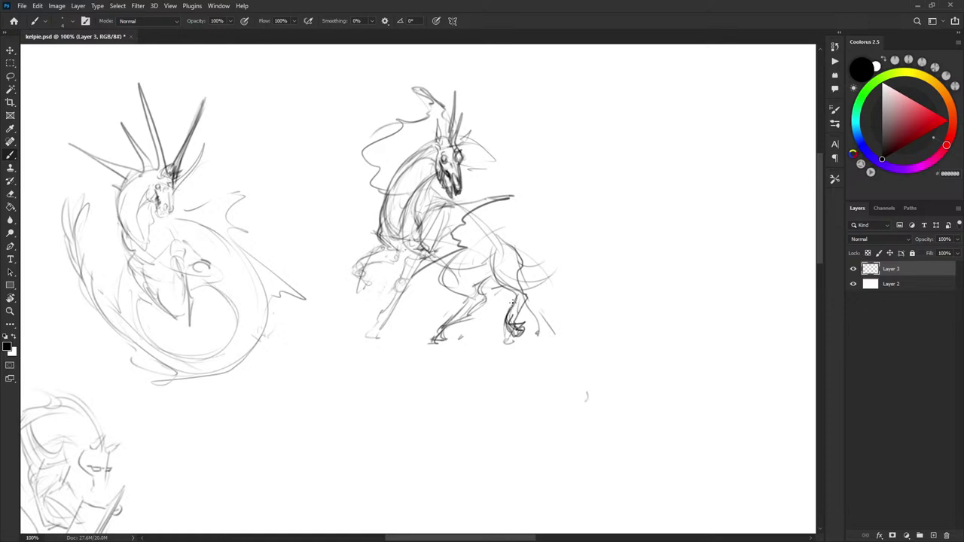
mouse_move(512, 302)
left_mouse_down()
mouse_move(543, 329)
mouse_move(535, 295)
left_mouse_up()
key("ctrl+z")
mouse_move(507, 311)
left_mouse_down()
mouse_move(525, 341)
mouse_move(545, 325)
mouse_move(529, 298)
left_mouse_up()
key("ctrl+z")
Sketch splash strokes around the planted front hoof and a tall, pointed curve rising in front of the foreleg
left_click_drag(366, 332, 398, 324)
left_click_drag(432, 296, 388, 336)
mouse_move(340, 298)
left_mouse_down()
mouse_move(367, 339)
mouse_move(356, 301)
left_mouse_up()
key("ctrl+z")
key("ctrl+z")
left_click_drag(351, 325, 302, 200)
mouse_move(300, 239)
left_mouse_down()
mouse_move(307, 189)
mouse_move(324, 223)
left_mouse_up()
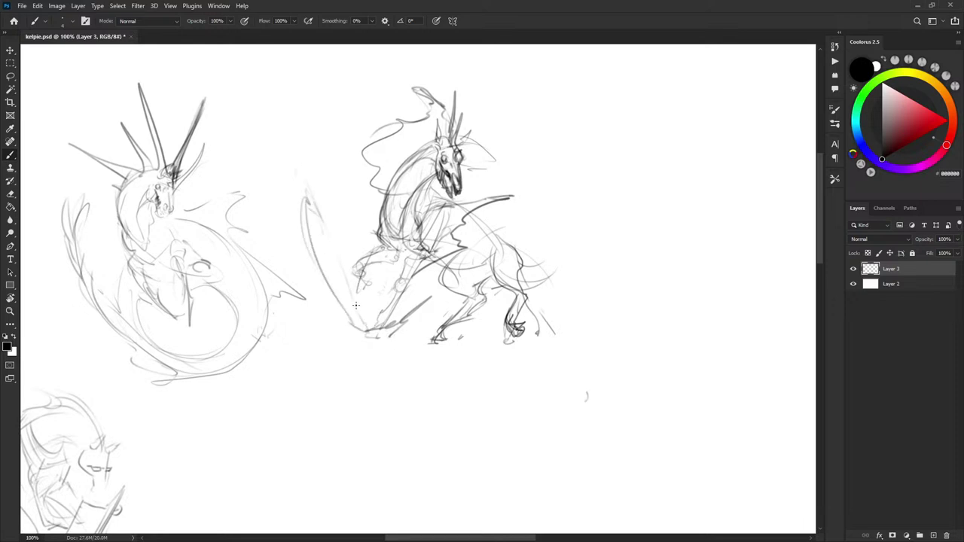
mouse_move(340, 263)
left_mouse_down()
mouse_move(370, 326)
mouse_move(359, 335)
mouse_move(411, 329)
left_mouse_up()
Draw a long curved spike sweeping up behind the horse's head and a jagged contour down toward the rump
left_click_drag(471, 166, 542, 105)
mouse_move(482, 143)
left_mouse_down()
mouse_move(472, 190)
mouse_move(520, 235)
left_mouse_up()
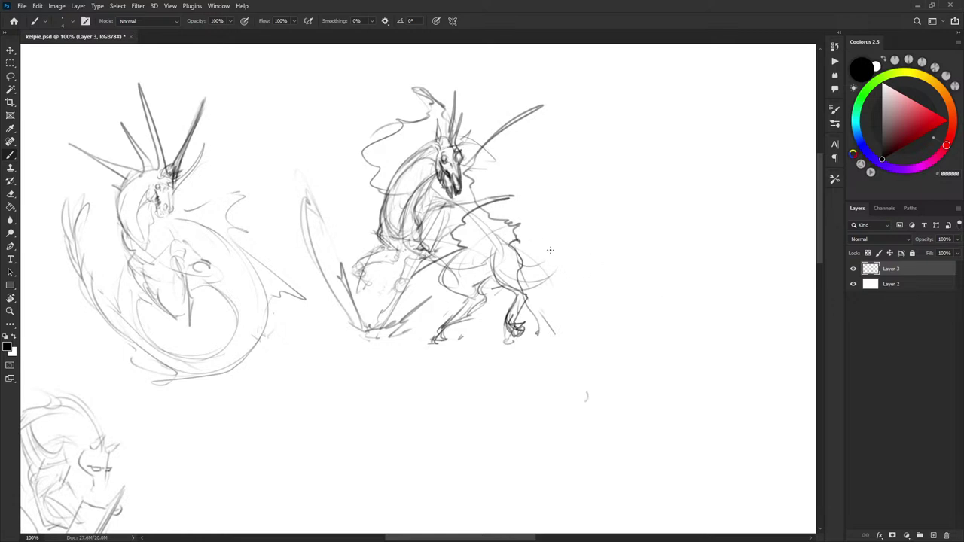
Undo the last spike and ragged fin strokes on the skull-headed kelpie's back, and sketch a curved line along its belly
key("ctrl+z")
key("ctrl+z")
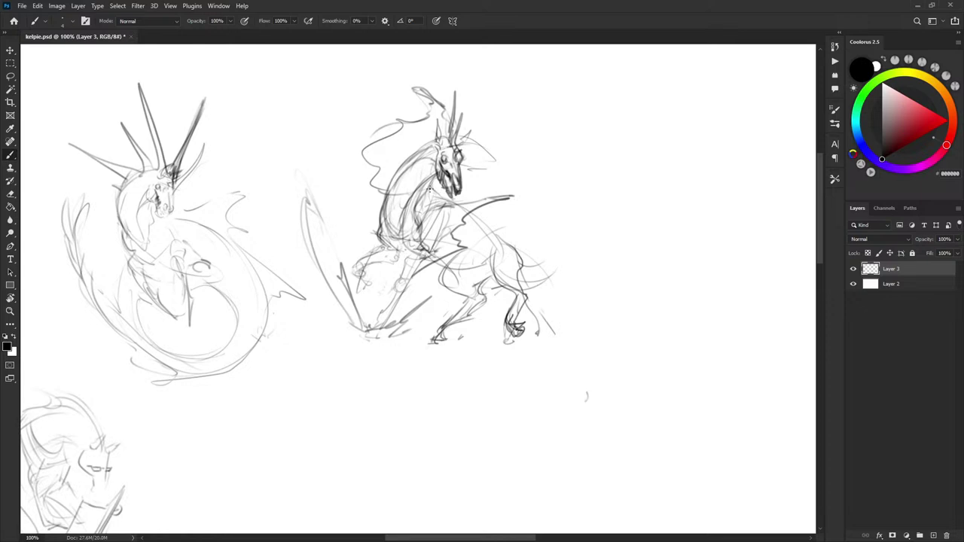
left_click_drag(472, 219, 499, 243)
mouse_move(446, 268)
left_mouse_down()
mouse_move(467, 283)
mouse_move(488, 267)
left_mouse_up()
mouse_move(440, 265)
left_mouse_down()
mouse_move(458, 275)
mouse_move(547, 280)
mouse_move(519, 288)
mouse_move(542, 196)
left_mouse_up()
key("ctrl+z")
key("ctrl+z")
key("ctrl+z")
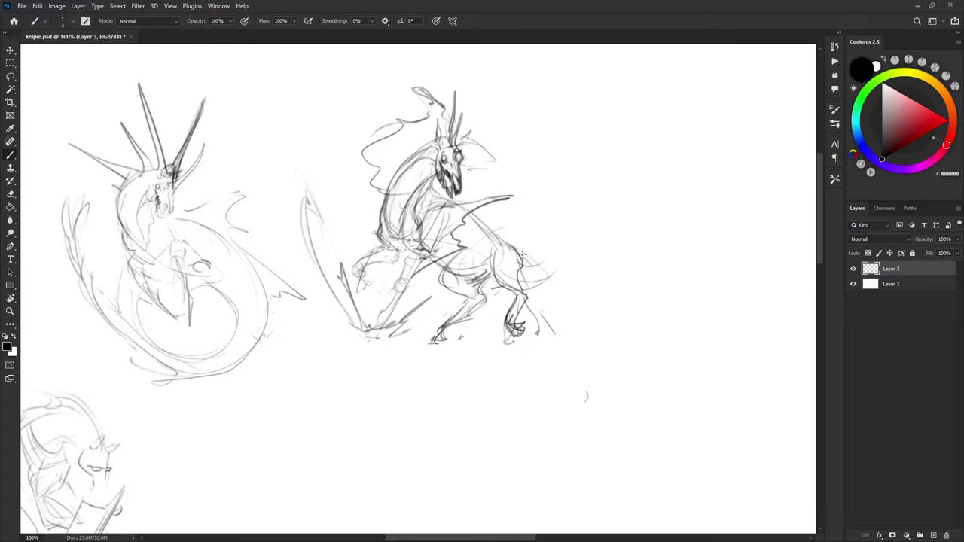
Sketch long flowing tail strands sweeping back from the skull-headed kelpie's rump, with one drooping behind its hind leg
mouse_move(486, 224)
left_mouse_down()
mouse_move(555, 271)
mouse_move(596, 267)
mouse_move(551, 228)
mouse_move(567, 246)
mouse_move(551, 270)
left_mouse_up()
mouse_move(525, 288)
left_mouse_down()
mouse_move(560, 301)
mouse_move(600, 295)
left_mouse_up()
mouse_move(589, 301)
left_mouse_down()
mouse_move(575, 304)
mouse_move(550, 370)
left_mouse_up()
left_click_drag(558, 331, 548, 307)
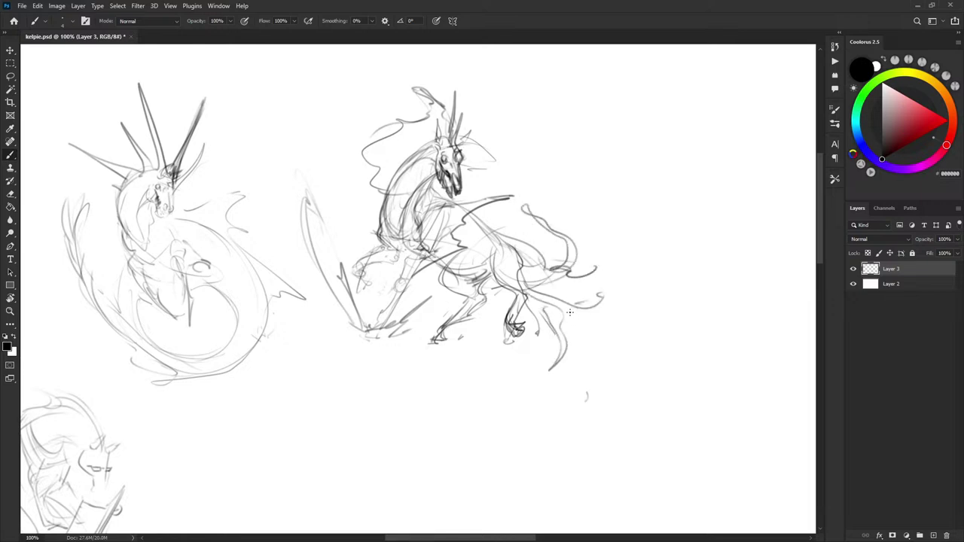
Undo the drooping tail strand and sketch an upturned curve at the end of the skull-headed kelpie's tail
key("ctrl+z")
key("ctrl+z")
mouse_move(456, 282)
left_mouse_down()
mouse_move(484, 319)
mouse_move(499, 304)
mouse_move(517, 306)
left_mouse_up()
key("ctrl+z")
mouse_move(444, 264)
left_mouse_down()
mouse_move(475, 286)
mouse_move(527, 254)
mouse_move(510, 248)
left_mouse_up()
key("ctrl+z")
mouse_move(587, 275)
left_mouse_down()
mouse_move(572, 312)
mouse_move(549, 302)
mouse_move(596, 254)
mouse_move(599, 277)
mouse_move(587, 241)
left_mouse_up()
key("ctrl+z")
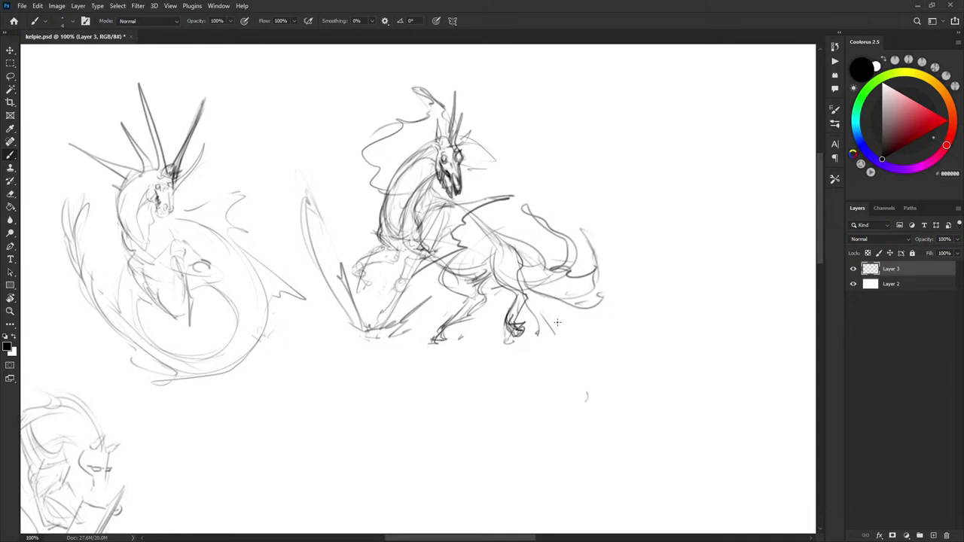
Lasso and delete the stray strokes around the skull-headed kelpie's rear hoof, and resume with the Brush tool
key("l")
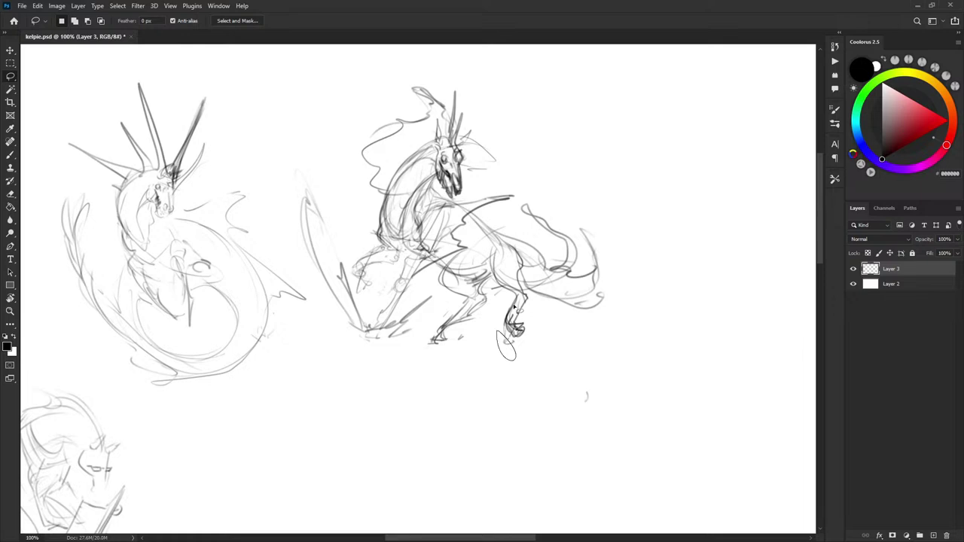
mouse_move(555, 285)
left_mouse_down()
mouse_move(608, 294)
mouse_move(590, 298)
left_mouse_up()
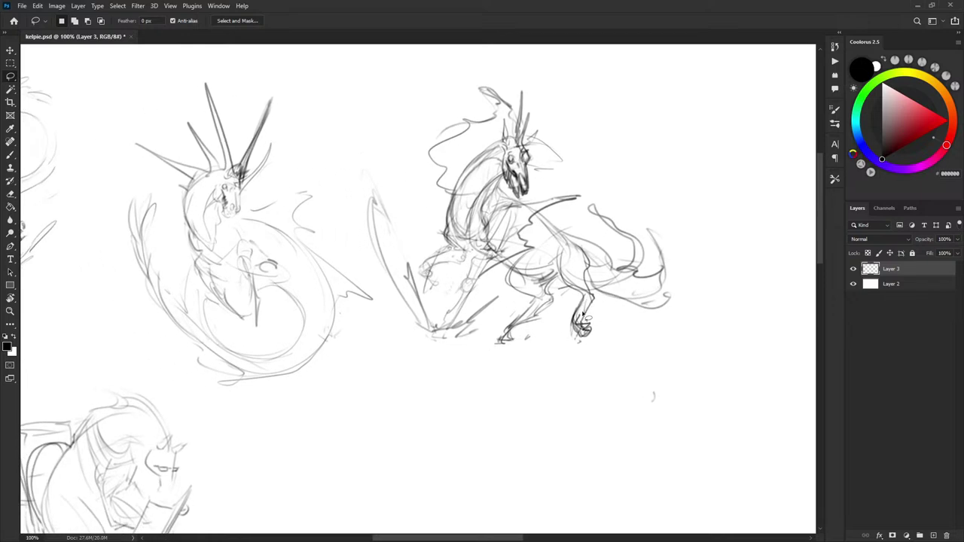
key("b")
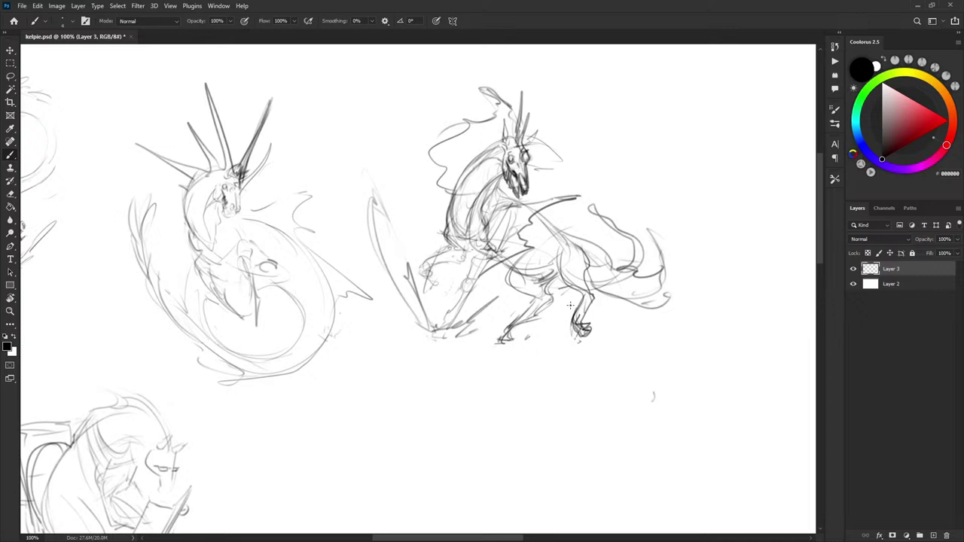
left_click_drag(564, 300, 568, 299)
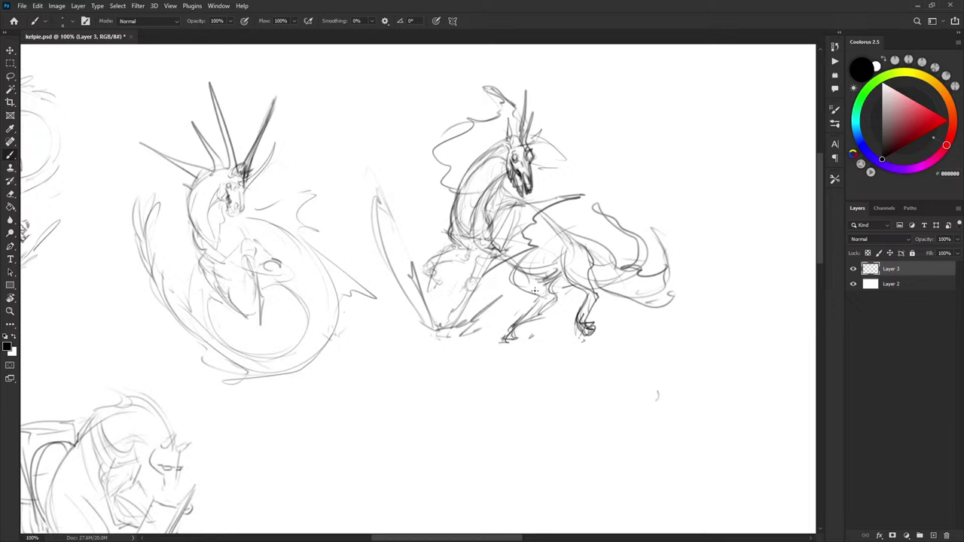
scroll(535, 290, "down", 1)
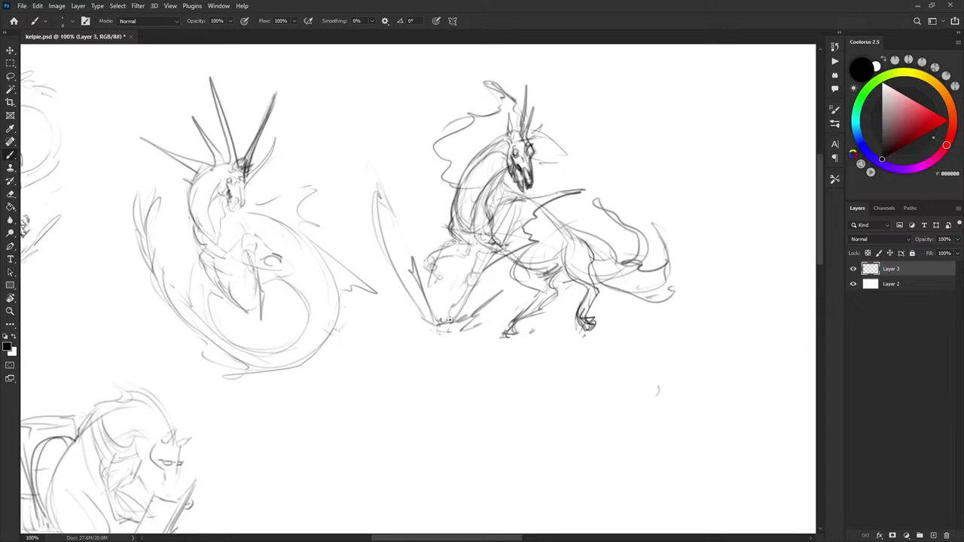
Add short splash strokes around the skull-headed kelpie's front hooves and a small accent beside the tall water curve
left_click_drag(431, 324, 458, 324)
left_click_drag(403, 221, 403, 235)
left_click_drag(575, 243, 674, 228)
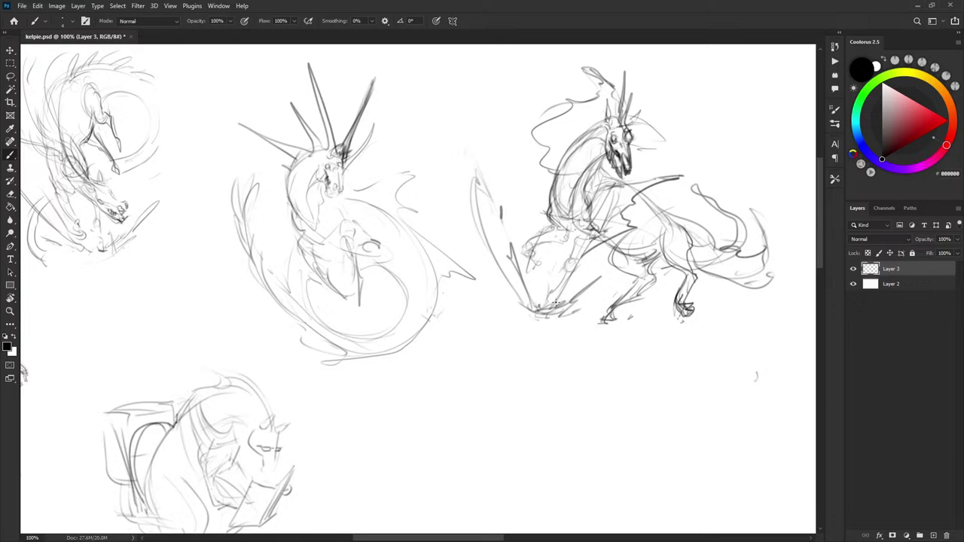
scroll(689, 321, "right", 3)
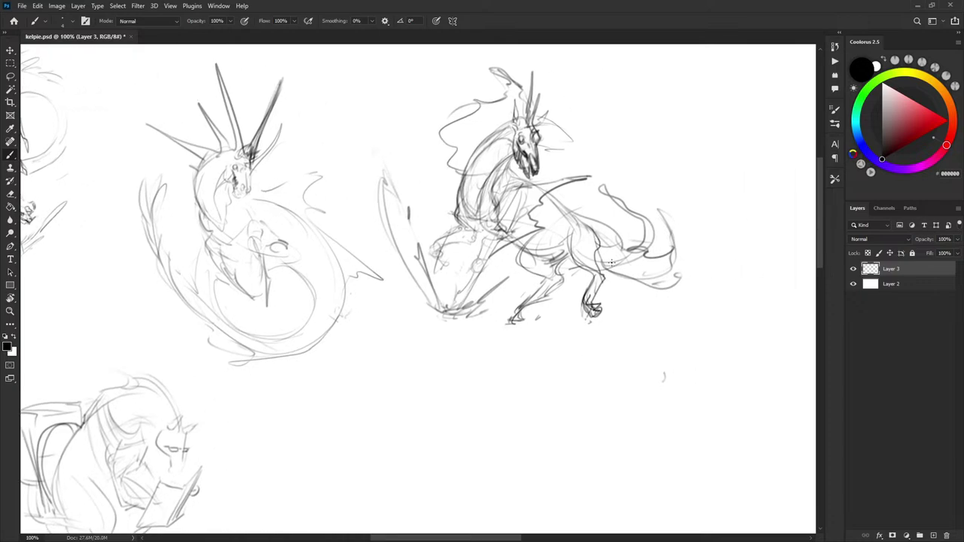
left_click_drag(525, 332, 533, 341)
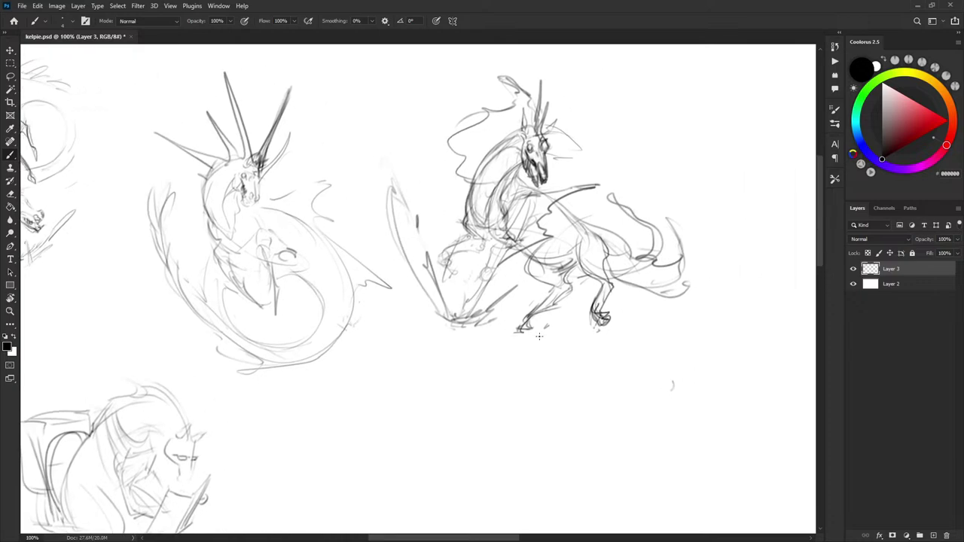
Try marking the open-mouthed, fish-tailed kelpie sketch with an arrow pointing at its chest
left_click_drag(375, 384, 678, 278)
left_click_drag(435, 277, 463, 381)
left_click_drag(591, 345, 570, 334)
left_click_drag(506, 360, 455, 348)
scroll(413, 392, "left", 5)
scroll(413, 391, "down", 3)
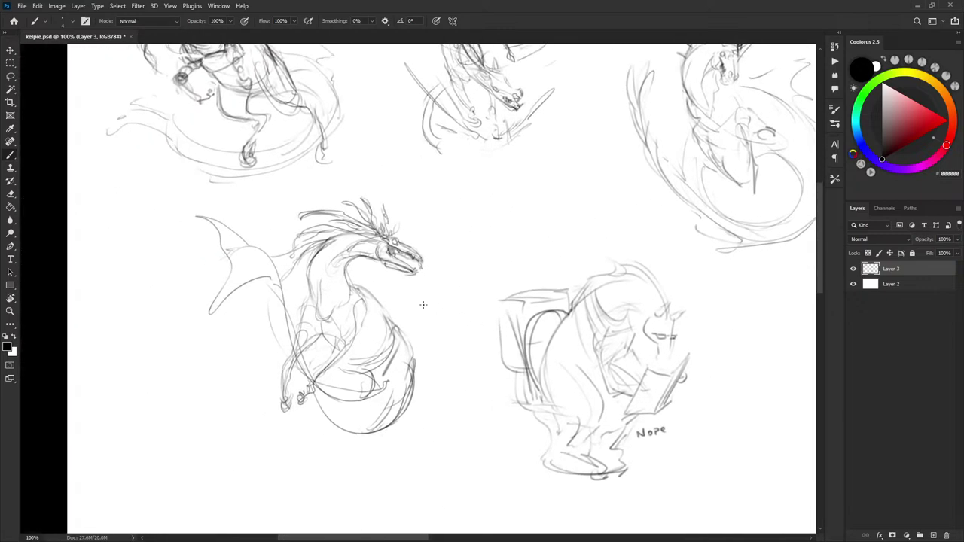
mouse_move(419, 313)
left_mouse_down()
mouse_move(440, 313)
mouse_move(426, 325)
mouse_move(423, 303)
mouse_move(430, 321)
left_mouse_up()
key("ctrl+z")
key("ctrl+z")
key("ctrl+z")
mouse_move(435, 301)
left_mouse_down()
mouse_move(426, 311)
mouse_move(451, 310)
left_mouse_up()
left_click_drag(723, 312, 676, 327)
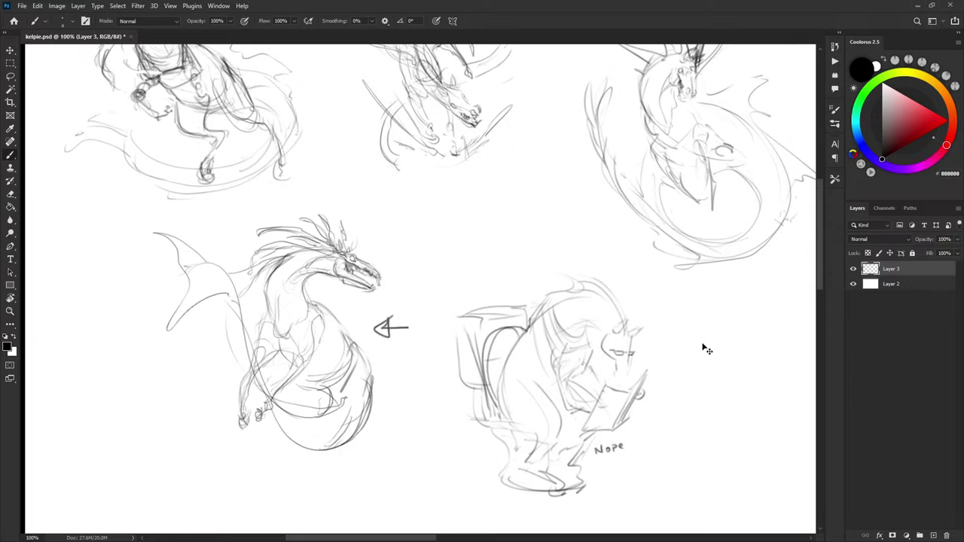
key("ctrl+z")
Look over the coiled and skull-headed kelpie sketches and the empty canvas area beneath them
left_click_drag(667, 285, 560, 299)
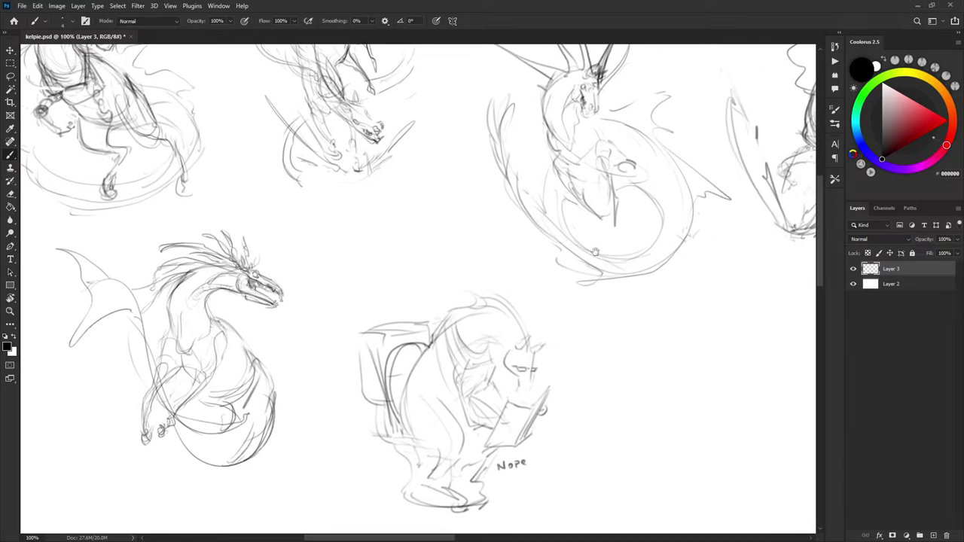
left_click_drag(593, 222, 342, 214)
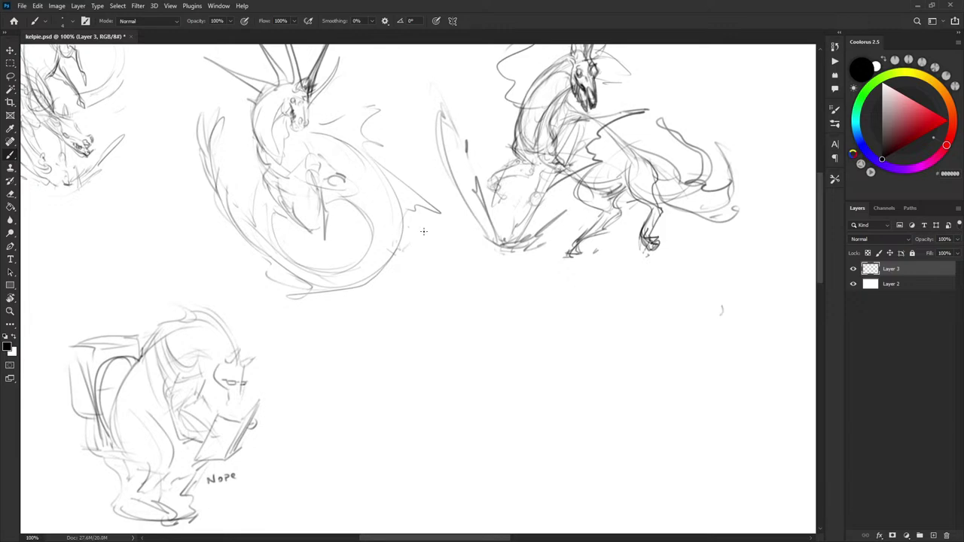
mouse_move(545, 263)
left_mouse_down()
mouse_move(525, 305)
mouse_move(530, 292)
mouse_move(644, 294)
mouse_move(620, 344)
mouse_move(646, 333)
mouse_move(433, 306)
mouse_move(536, 297)
mouse_move(565, 361)
mouse_move(570, 327)
mouse_move(535, 317)
mouse_move(519, 332)
mouse_move(502, 269)
mouse_move(469, 278)
mouse_move(508, 254)
mouse_move(502, 283)
left_mouse_up()
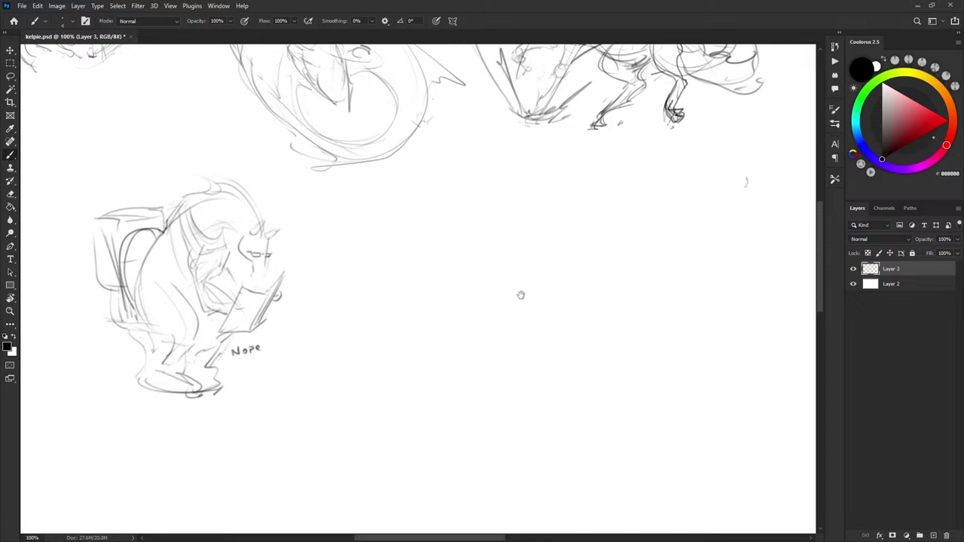
left_click_drag(521, 295, 554, 285)
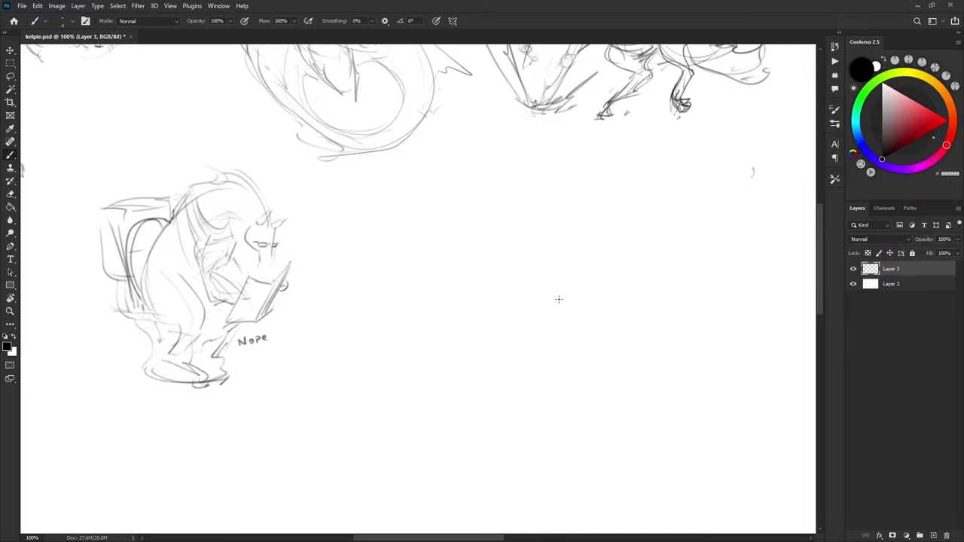
mouse_move(545, 291)
left_mouse_down()
mouse_move(573, 278)
mouse_move(568, 288)
left_mouse_up()
left_click_drag(460, 303, 460, 308)
mouse_move(528, 270)
left_mouse_down()
mouse_move(515, 309)
mouse_move(516, 299)
left_mouse_up()
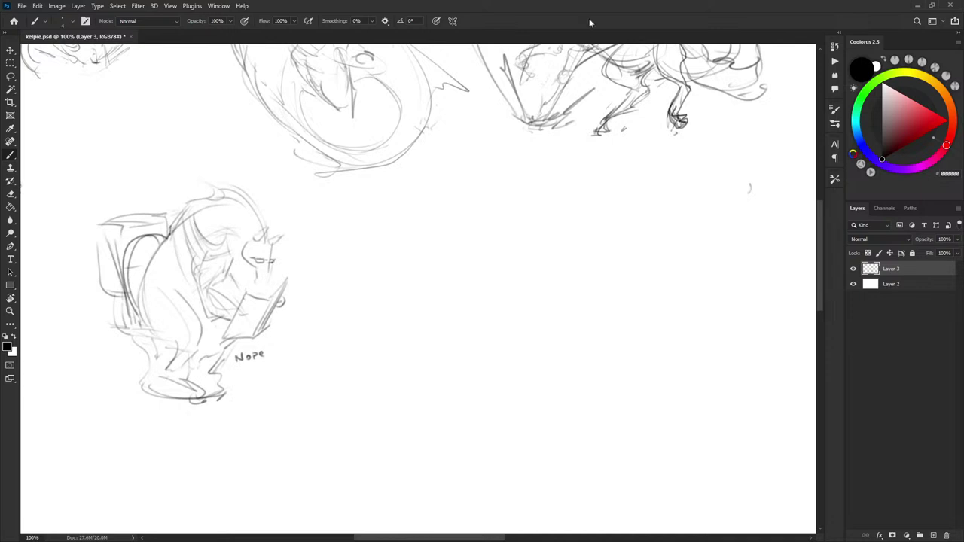
left_click_drag(604, 169, 443, 376)
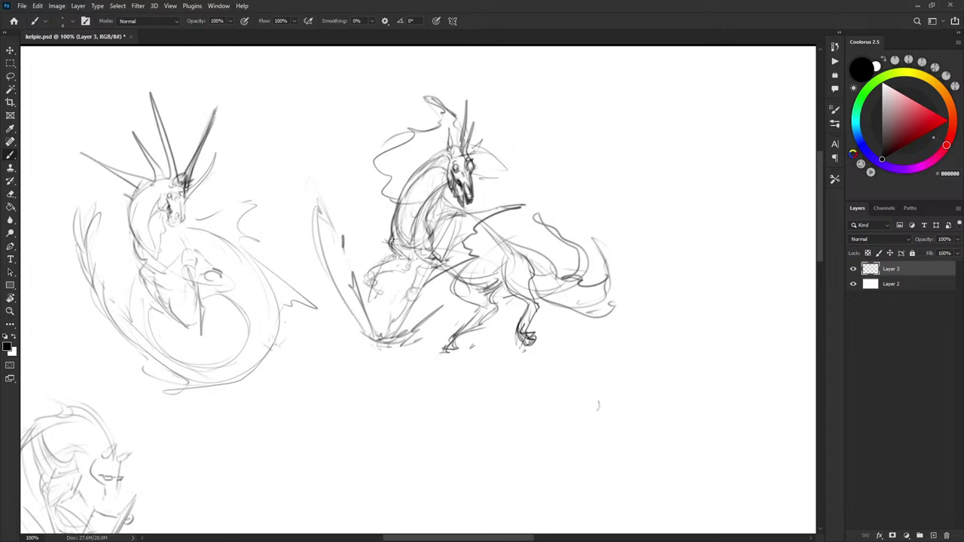
mouse_move(372, 375)
left_mouse_down()
mouse_move(477, 254)
mouse_move(666, 310)
mouse_move(463, 335)
mouse_move(523, 301)
left_mouse_up()
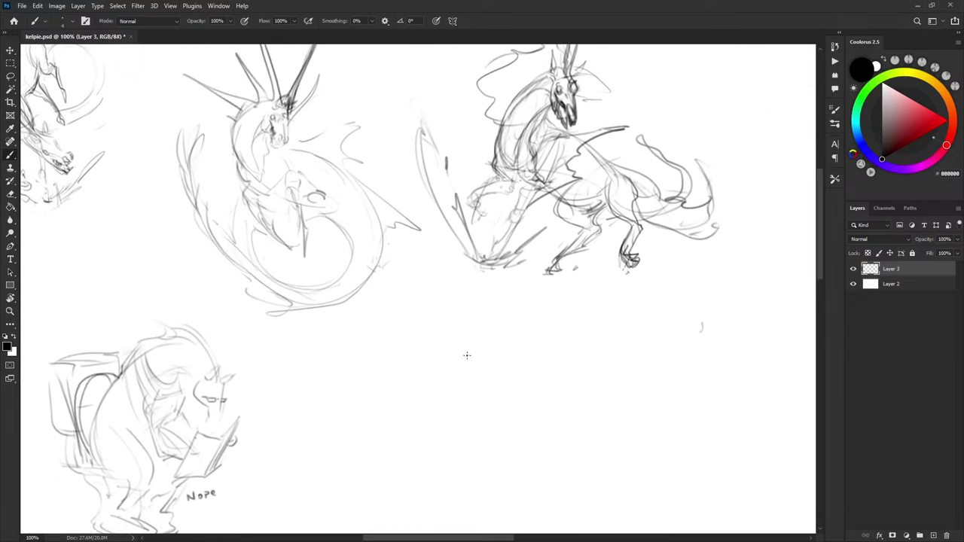
left_click_drag(467, 356, 468, 337)
left_click_drag(663, 249, 610, 279)
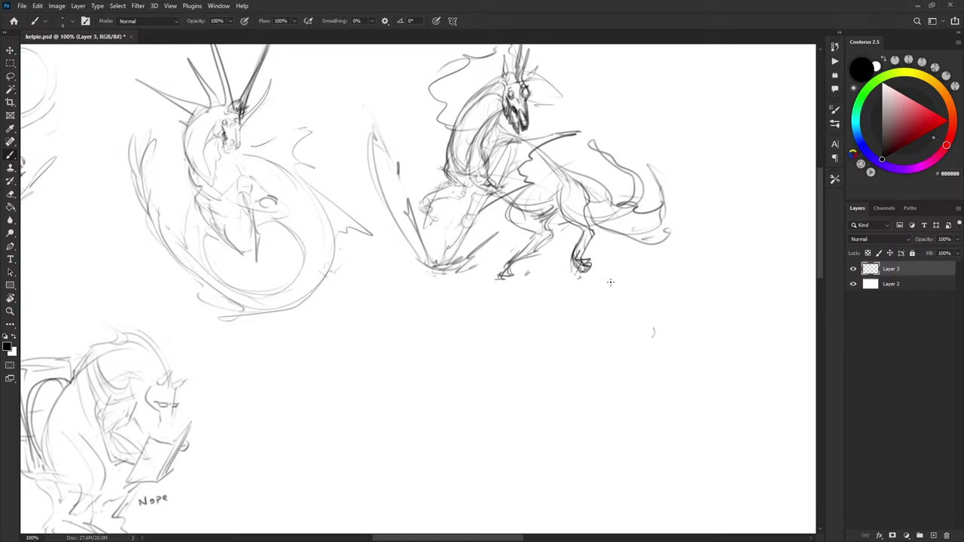
Try alternative contour strokes on the skull-headed kelpie's hind leg above the hoof
mouse_move(579, 242)
left_mouse_down()
mouse_move(561, 284)
mouse_move(572, 270)
left_mouse_up()
key("ctrl+z")
key("ctrl+z")
key("ctrl+z")
mouse_move(590, 232)
left_mouse_down()
mouse_move(563, 238)
mouse_move(573, 266)
left_mouse_up()
left_click_drag(586, 235, 568, 257)
key("ctrl+z")
key("ctrl+z")
mouse_move(590, 220)
left_mouse_down()
mouse_move(566, 255)
mouse_move(577, 258)
left_mouse_up()
key("ctrl+z")
key("ctrl+z")
key("ctrl+z")
Try placing an arrow in the empty canvas area beneath the skull-headed kelpie
left_click_drag(595, 292, 613, 256)
left_click_drag(557, 286, 560, 252)
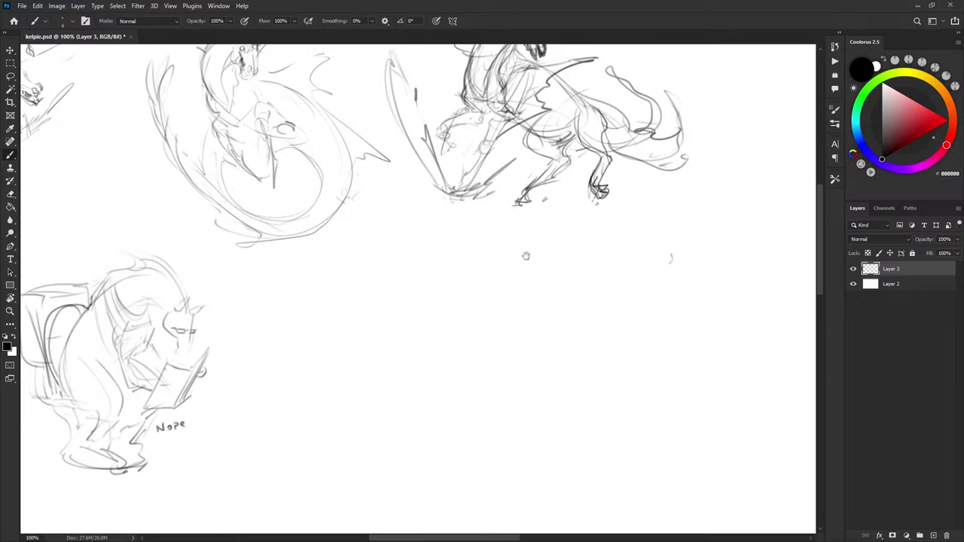
scroll(526, 254, "down", 5)
scroll(613, 239, "left", 4)
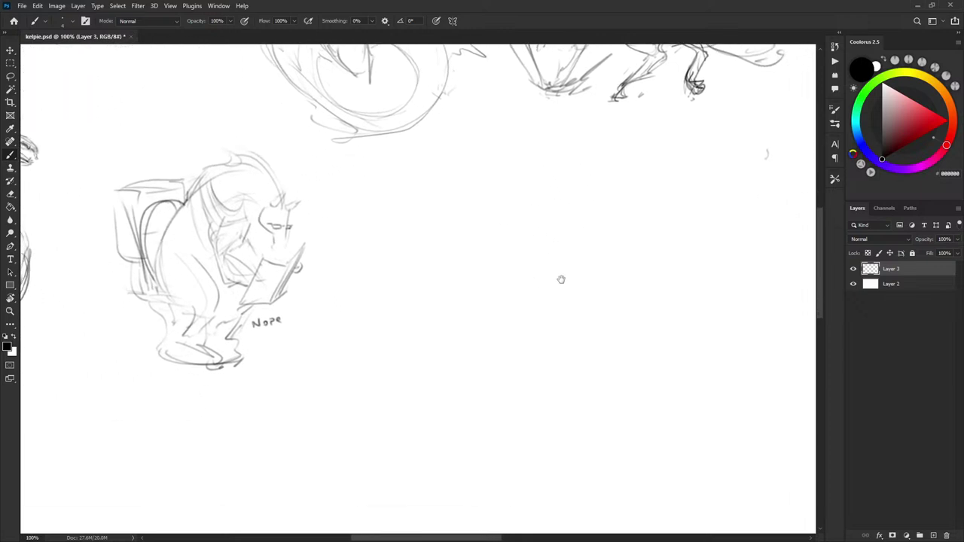
scroll(562, 278, "down", 1)
scroll(562, 278, "right", 3)
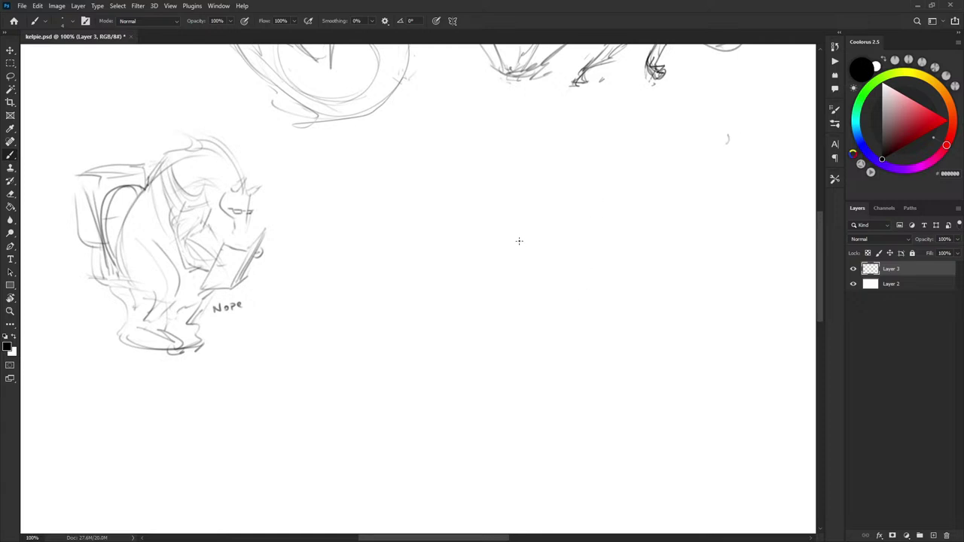
mouse_move(519, 241)
left_mouse_down()
mouse_move(593, 248)
mouse_move(568, 225)
mouse_move(563, 258)
left_mouse_up()
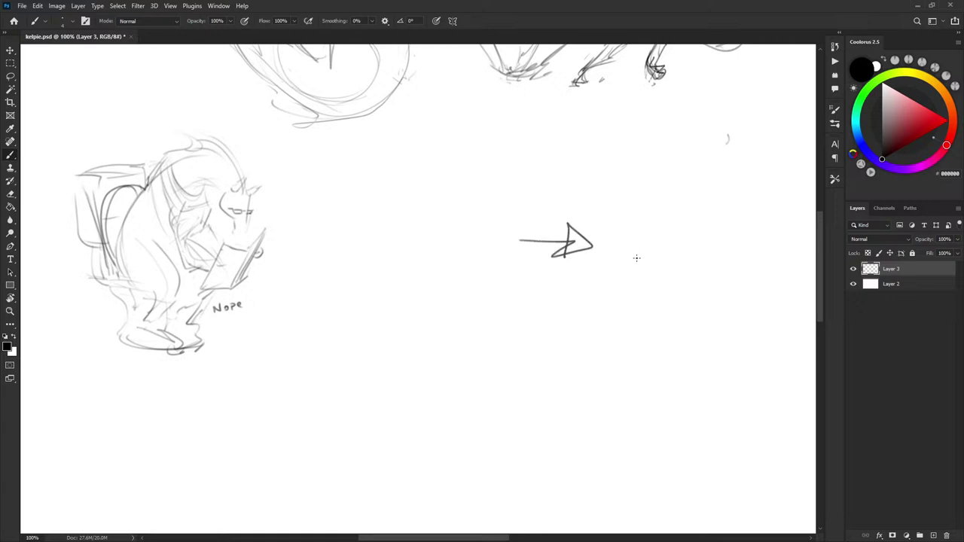
key("ctrl+z")
Lasso and delete the small stray mark beneath the skull-headed kelpie's tail, deselect, and return to the Brush tool
scroll(562, 283, "up", 1)
scroll(561, 282, "right", 2)
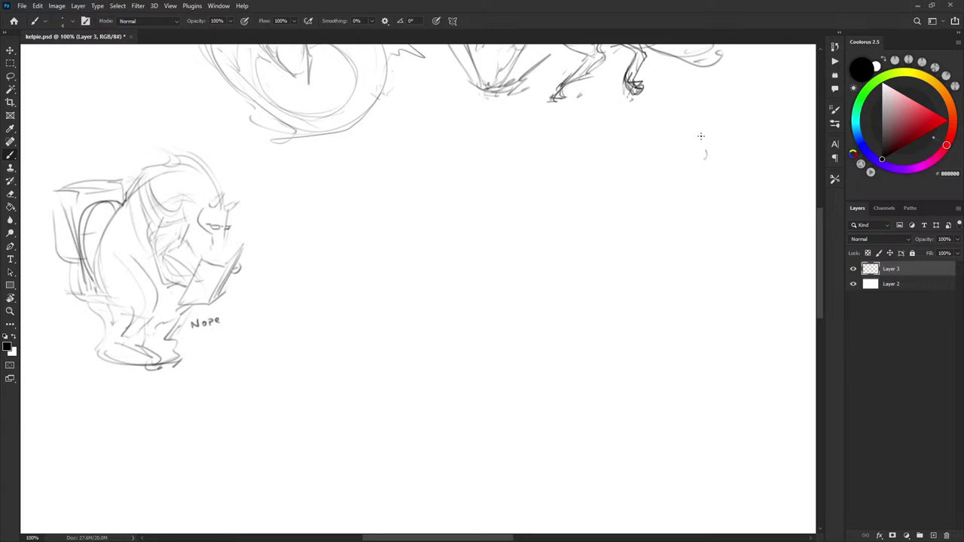
left_click_drag(664, 183, 637, 200)
key("l")
left_click_drag(685, 149, 709, 141)
key("Delete")
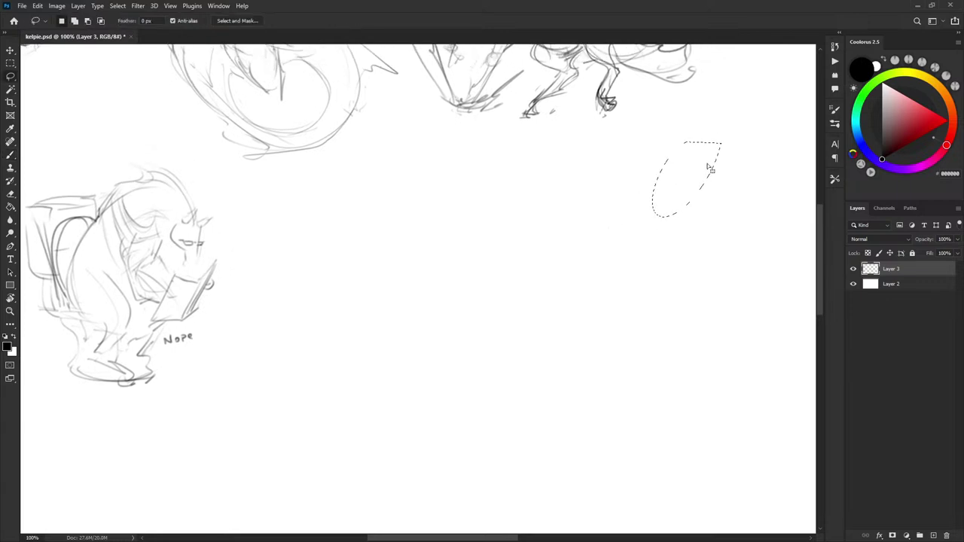
key("ctrl+d")
key("b")
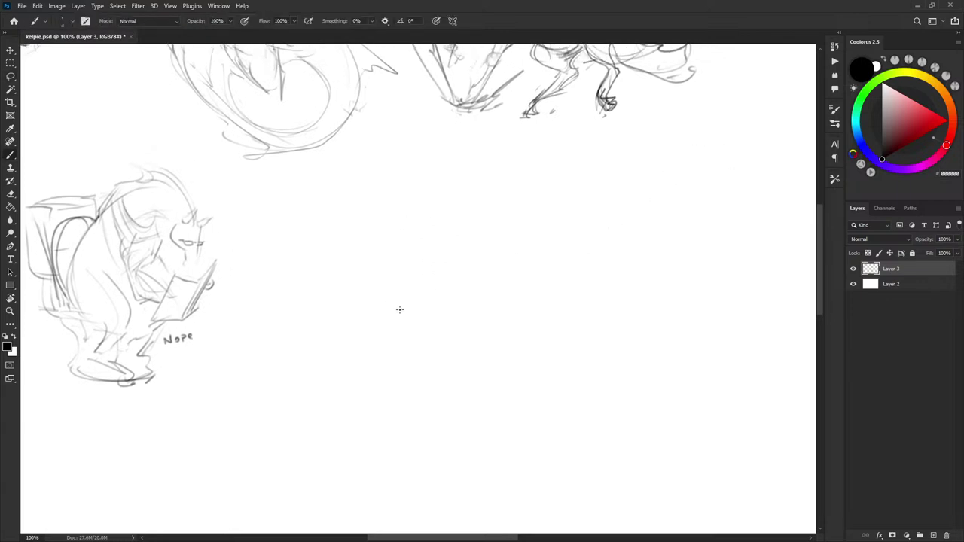
Start a new kelpie sketch beside the "Nope" figure with a tightly arched neck and a tucked, downward-facing head
mouse_move(389, 202)
left_mouse_down()
mouse_move(384, 263)
mouse_move(433, 303)
left_mouse_up()
left_click_drag(386, 283, 429, 309)
left_click_drag(433, 301, 417, 259)
mouse_move(416, 275)
left_mouse_down()
mouse_move(392, 287)
mouse_move(382, 267)
mouse_move(395, 267)
mouse_move(381, 270)
mouse_move(409, 251)
mouse_move(417, 187)
left_mouse_up()
left_click_drag(399, 239, 400, 267)
mouse_move(404, 235)
left_mouse_down()
mouse_move(381, 260)
mouse_move(392, 279)
mouse_move(401, 282)
mouse_move(400, 257)
left_mouse_up()
mouse_move(379, 271)
left_mouse_down()
mouse_move(401, 258)
mouse_move(375, 247)
mouse_move(369, 210)
left_mouse_up()
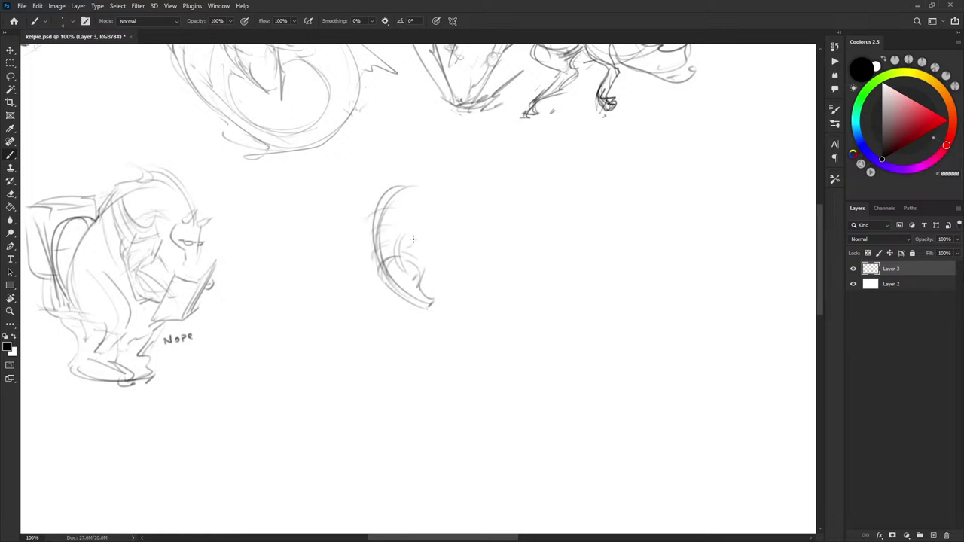
Rough in the new kelpie's arched back, oval shoulder and muzzle details, with a wide sweeping curve beneath the head
left_click_drag(395, 249, 407, 239)
mouse_move(422, 194)
left_mouse_down()
mouse_move(480, 311)
mouse_move(452, 330)
left_mouse_up()
mouse_move(446, 265)
left_mouse_down()
mouse_move(452, 282)
mouse_move(414, 241)
left_mouse_up()
left_click_drag(404, 297, 412, 311)
left_click_drag(422, 311, 429, 306)
mouse_move(386, 281)
left_mouse_down()
mouse_move(401, 294)
mouse_move(411, 286)
left_mouse_up()
mouse_move(357, 328)
left_mouse_down()
mouse_move(422, 354)
mouse_move(491, 305)
left_mouse_up()
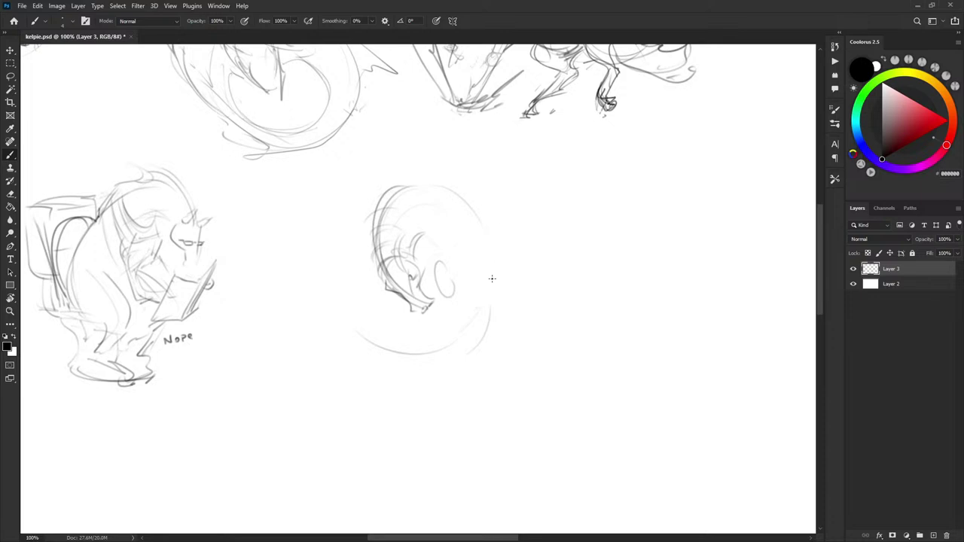
Sketch a light body line from the new kelpie's oval shoulder toward its hindquarters, undoing unwanted trial strokes
mouse_move(454, 287)
left_mouse_down()
mouse_move(466, 346)
mouse_move(462, 309)
mouse_move(511, 299)
left_mouse_up()
mouse_move(517, 358)
left_mouse_down()
mouse_move(514, 372)
mouse_move(507, 356)
left_mouse_up()
key("ctrl+z")
key("ctrl+z")
key("ctrl+z")
left_click_drag(440, 304, 457, 308)
key("ctrl+z")
mouse_move(439, 268)
left_mouse_down()
mouse_move(441, 286)
mouse_move(461, 303)
mouse_move(494, 295)
mouse_move(473, 342)
left_mouse_up()
left_click(516, 355)
key("ctrl+z")
Sketch the new kelpie's rounded haunch with a short curved stroke beneath it, undoing the extra strokes above
left_click_drag(469, 307, 512, 312)
mouse_move(496, 385)
left_mouse_down()
mouse_move(514, 359)
mouse_move(499, 305)
mouse_move(466, 304)
left_mouse_up()
mouse_move(492, 299)
left_mouse_down()
mouse_move(505, 320)
mouse_move(487, 287)
left_mouse_up()
mouse_move(495, 293)
left_mouse_down()
mouse_move(453, 257)
mouse_move(488, 271)
left_mouse_up()
key("ctrl+z")
key("ctrl+z")
key("ctrl+z")
left_click_drag(556, 220, 554, 387)
left_click_drag(358, 194, 650, 224)
scroll(342, 207, "left", 4)
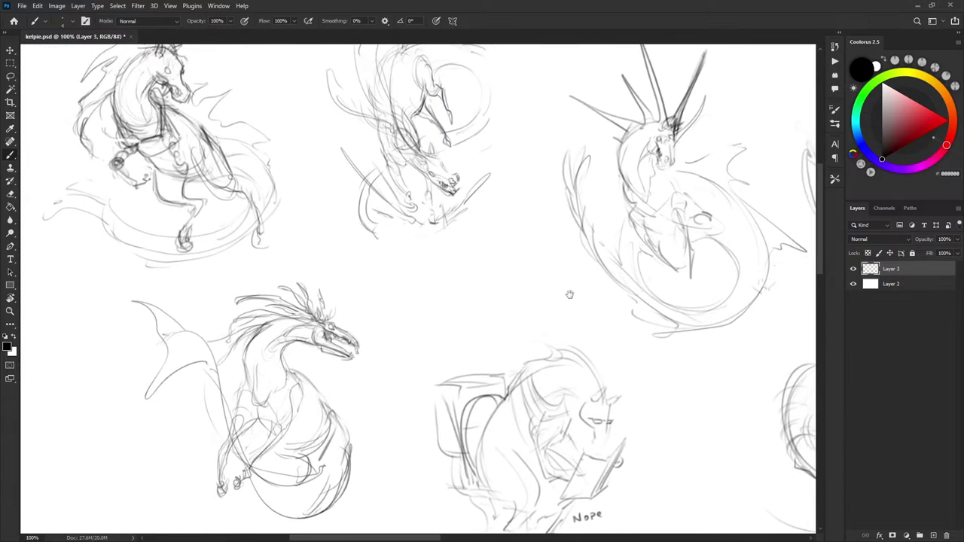
scroll(570, 293, "down", 3)
scroll(505, 291, "right", 13)
scroll(504, 291, "down", 6)
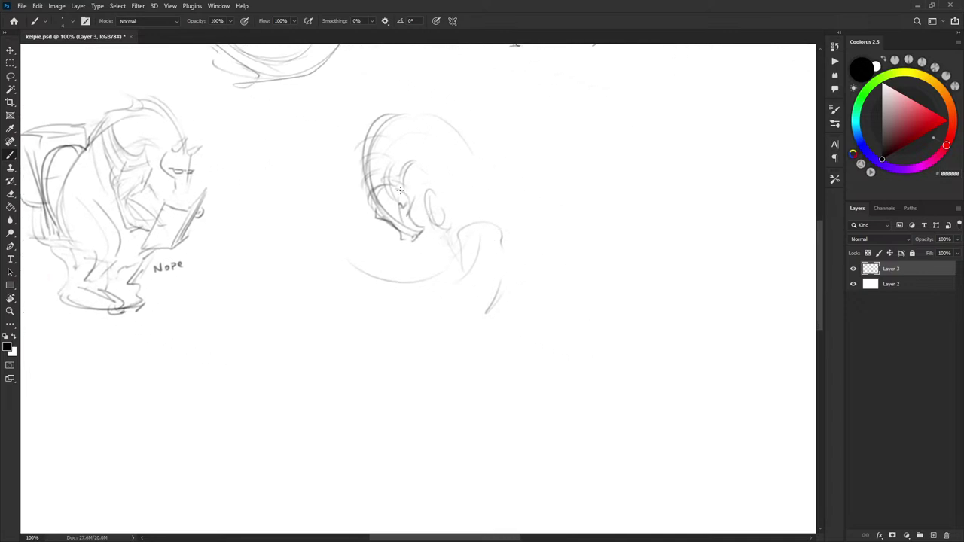
Sketch the new kelpie's sweeping lower body curve and upright strokes above the haunch, and reinforce the arc over its neck
left_click_drag(401, 279, 482, 252)
mouse_move(443, 288)
left_mouse_down()
mouse_move(487, 220)
mouse_move(455, 245)
mouse_move(488, 246)
mouse_move(506, 273)
mouse_move(526, 273)
mouse_move(510, 236)
left_mouse_up()
key("ctrl+z")
key("ctrl+z")
key("ctrl+z")
key("ctrl+z")
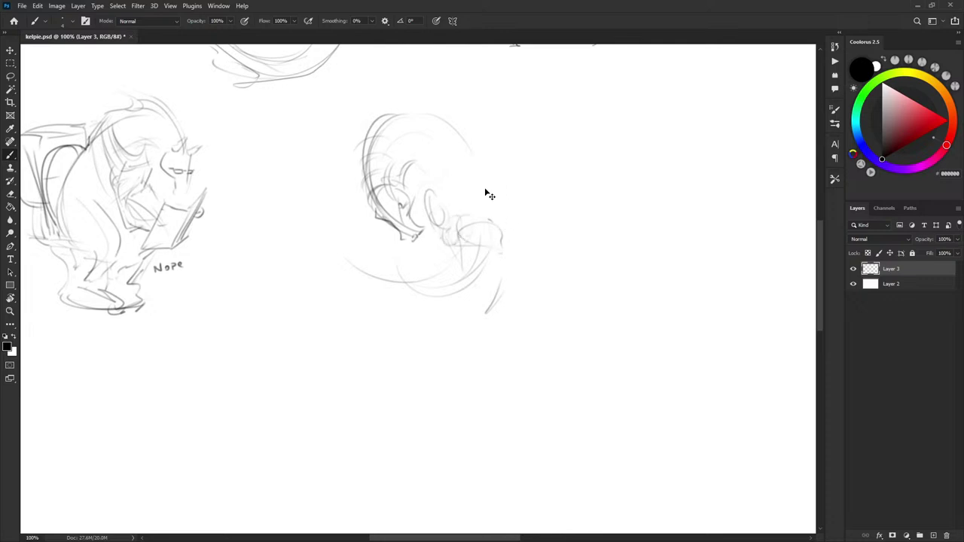
mouse_move(447, 238)
left_mouse_down()
mouse_move(454, 199)
mouse_move(477, 255)
mouse_move(507, 205)
left_mouse_up()
left_click_drag(383, 119, 468, 139)
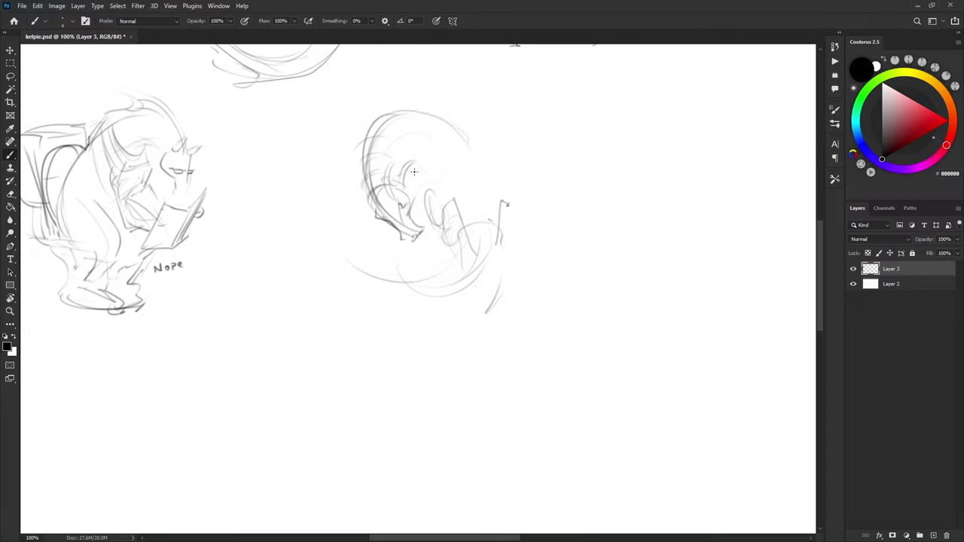
Sketch the curled kelpie's hooked belly line, bent foreleg and outer haunch contour with the hind leg beneath it
mouse_move(420, 171)
left_mouse_down()
mouse_move(440, 182)
mouse_move(465, 171)
mouse_move(452, 128)
mouse_move(452, 188)
mouse_move(437, 185)
mouse_move(446, 218)
mouse_move(438, 225)
mouse_move(457, 238)
mouse_move(455, 200)
mouse_move(459, 214)
left_mouse_up()
left_click_drag(463, 249, 473, 247)
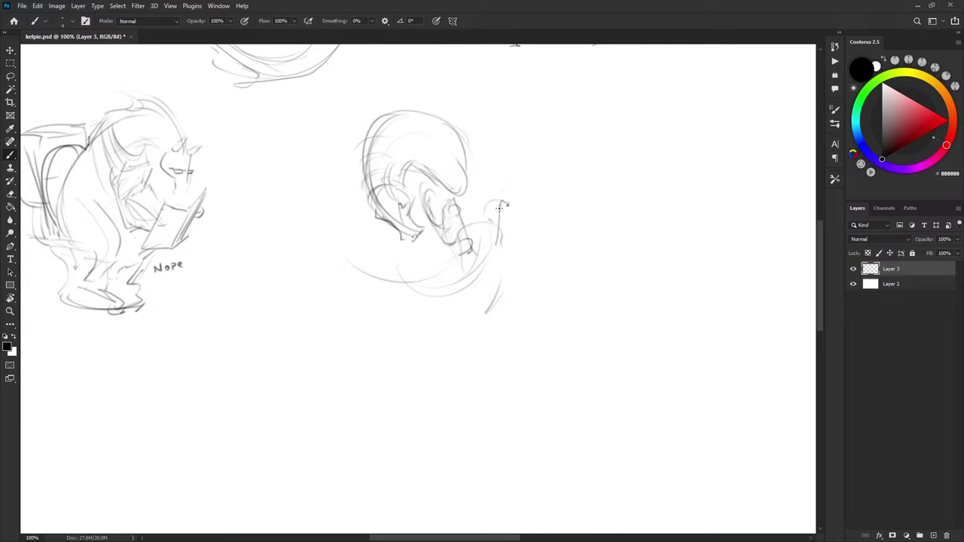
mouse_move(499, 209)
left_mouse_down()
mouse_move(483, 265)
mouse_move(500, 222)
left_mouse_up()
left_click_drag(500, 188, 498, 228)
mouse_move(456, 130)
left_mouse_down()
mouse_move(479, 168)
mouse_move(492, 169)
mouse_move(499, 243)
left_mouse_up()
mouse_move(371, 204)
left_mouse_down()
mouse_move(375, 118)
mouse_move(442, 84)
mouse_move(469, 85)
left_mouse_up()
mouse_move(411, 119)
left_mouse_down()
mouse_move(463, 106)
mouse_move(544, 175)
mouse_move(547, 253)
mouse_move(398, 354)
mouse_move(368, 227)
mouse_move(417, 244)
left_mouse_up()
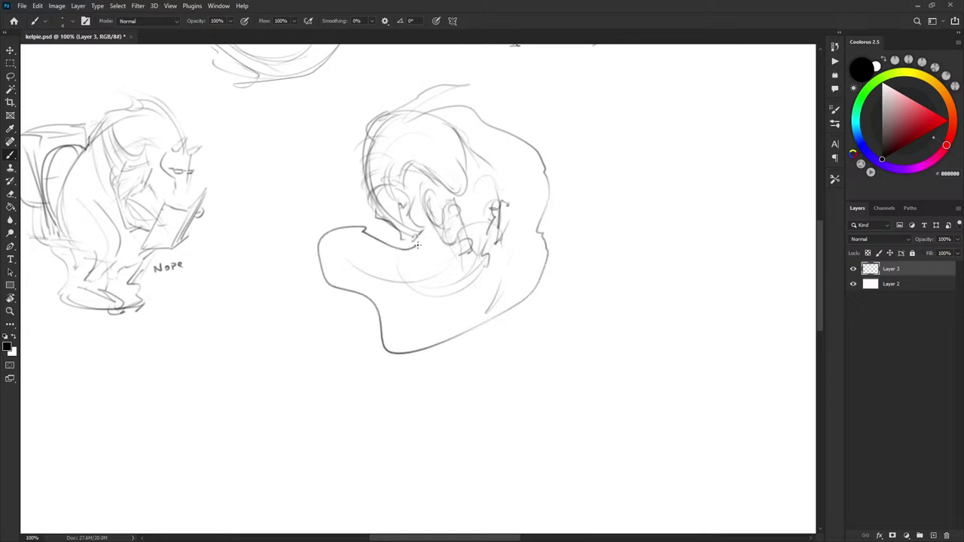
key("ctrl+z")
key("ctrl+z")
key("ctrl+z")
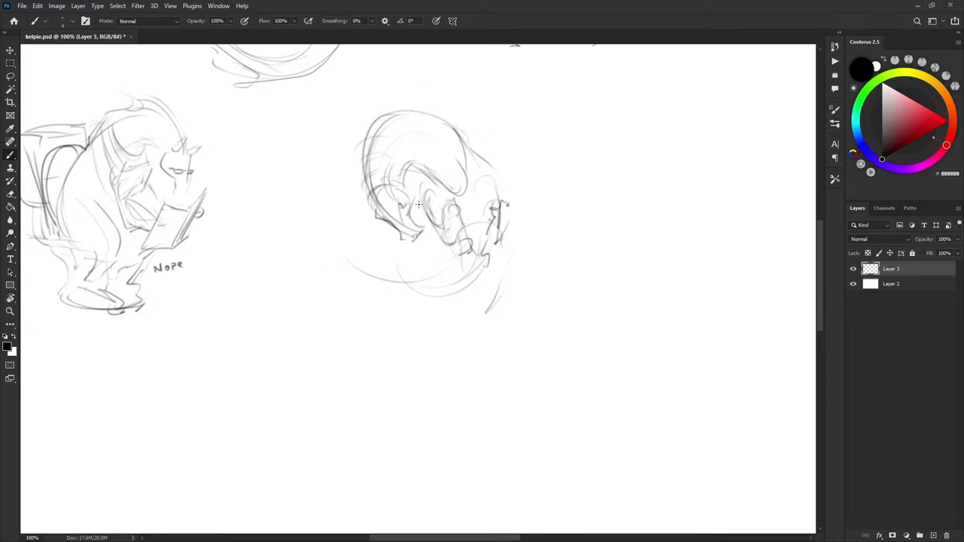
Add short light strokes between the kelpie's muzzle and forelegs and a faint curve beneath them
mouse_move(419, 204)
left_mouse_down()
mouse_move(412, 213)
mouse_move(425, 222)
left_mouse_up()
left_click_drag(434, 237, 429, 254)
left_click_drag(424, 200, 420, 214)
left_click_drag(410, 265, 429, 289)
Select the kelpie's legs and hindquarters and shift them slightly up and left, closer to the arched back
key("l")
mouse_move(424, 183)
left_mouse_down()
mouse_move(517, 284)
mouse_move(479, 140)
left_mouse_up()
key("v")
mouse_move(502, 207)
left_mouse_down()
mouse_move(504, 187)
mouse_move(492, 179)
left_mouse_up()
key("ctrl+d")
key("b")
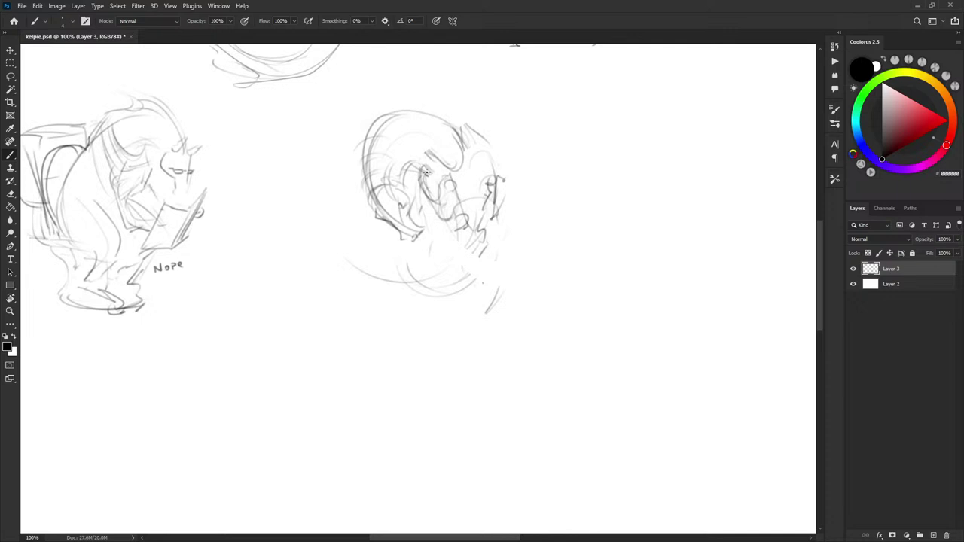
Reconnect and darken the kelpie's belly and foreleg lines, undo stray strokes near the head, and redraw the muzzle and back contour
mouse_move(413, 161)
left_mouse_down()
mouse_move(458, 170)
mouse_move(460, 143)
left_mouse_up()
mouse_move(439, 198)
left_mouse_down()
mouse_move(453, 178)
mouse_move(457, 224)
mouse_move(448, 195)
mouse_move(471, 230)
mouse_move(460, 203)
mouse_move(466, 238)
mouse_move(456, 222)
mouse_move(471, 217)
mouse_move(462, 248)
mouse_move(490, 185)
mouse_move(480, 220)
left_mouse_up()
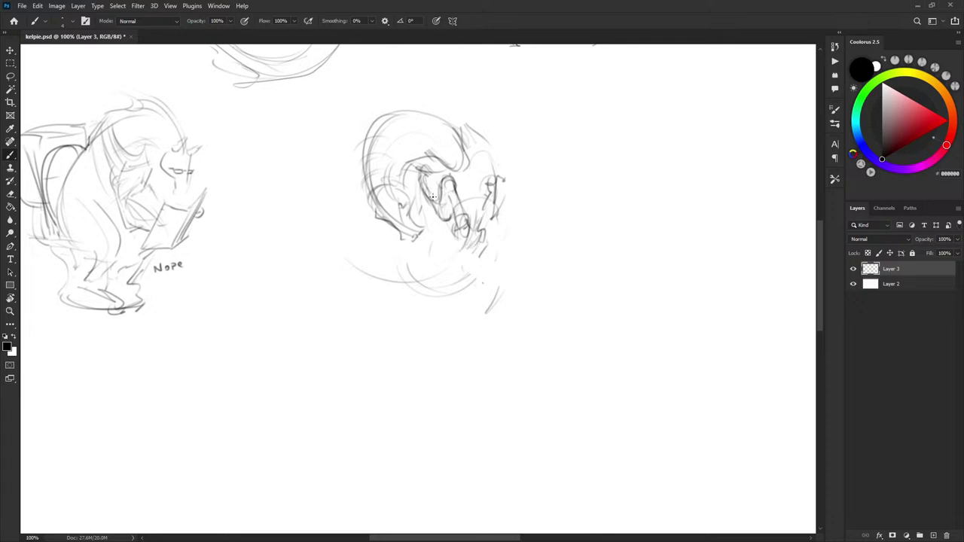
mouse_move(409, 214)
left_mouse_down()
mouse_move(416, 238)
mouse_move(412, 216)
mouse_move(415, 231)
mouse_move(391, 225)
mouse_move(405, 248)
mouse_move(408, 184)
mouse_move(404, 251)
mouse_move(414, 226)
mouse_move(405, 243)
mouse_move(416, 243)
mouse_move(395, 247)
mouse_move(419, 238)
mouse_move(406, 204)
left_mouse_up()
key("ctrl+z")
key("ctrl+z")
key("ctrl+z")
key("ctrl+z")
key("ctrl+z")
key("ctrl+z")
mouse_move(415, 223)
left_mouse_down()
mouse_move(407, 241)
mouse_move(415, 233)
left_mouse_up()
mouse_move(374, 197)
left_mouse_down()
mouse_move(370, 139)
mouse_move(362, 173)
mouse_move(397, 118)
mouse_move(462, 118)
mouse_move(485, 134)
mouse_move(494, 165)
left_mouse_up()
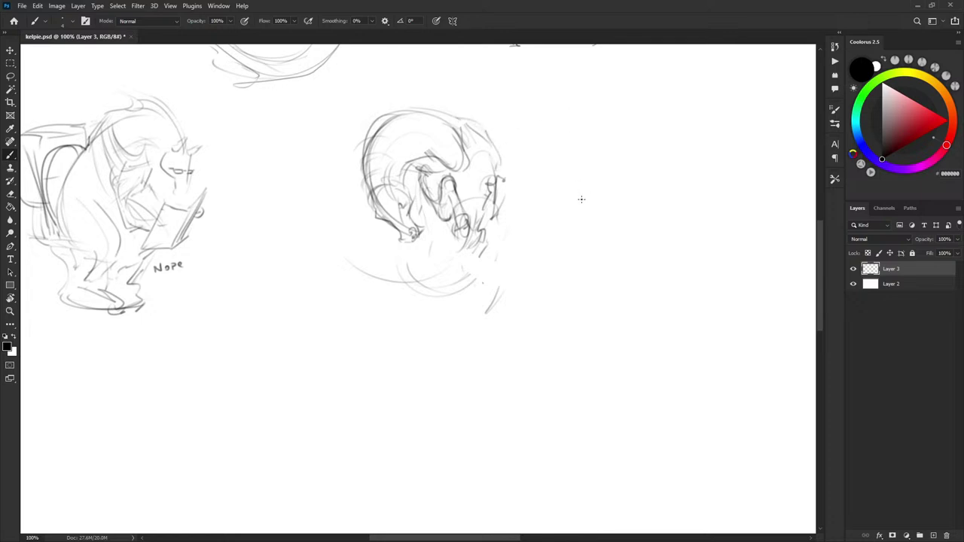
mouse_move(575, 194)
left_mouse_down()
mouse_move(626, 109)
mouse_move(687, 119)
mouse_move(602, 152)
mouse_move(623, 150)
mouse_move(642, 184)
left_mouse_up()
key("ctrl+z")
key("ctrl+z")
key("ctrl+z")
Sketch the kelpie's tail as arcs curving down from the haunch and sweeping widely beneath the body past the head
left_click_drag(586, 163, 587, 146)
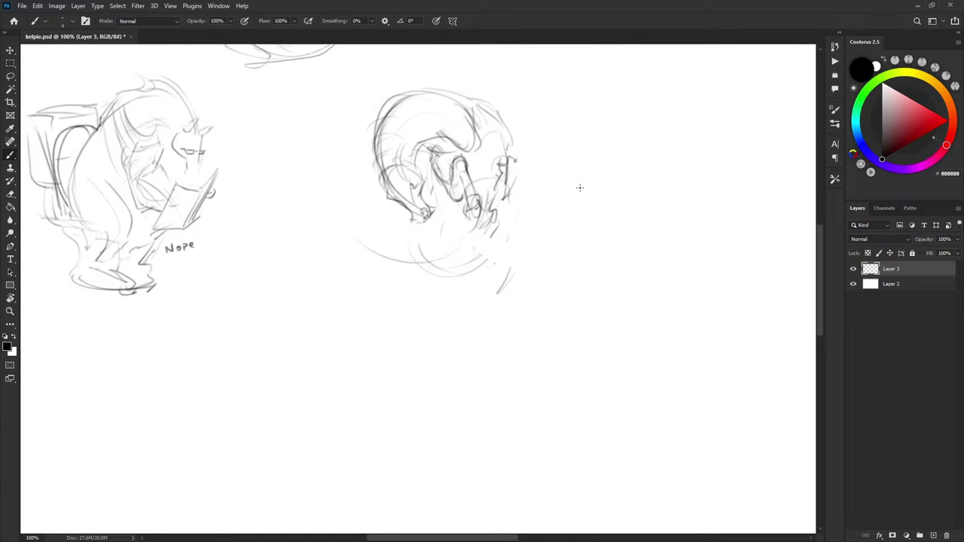
left_click_drag(577, 195, 545, 183)
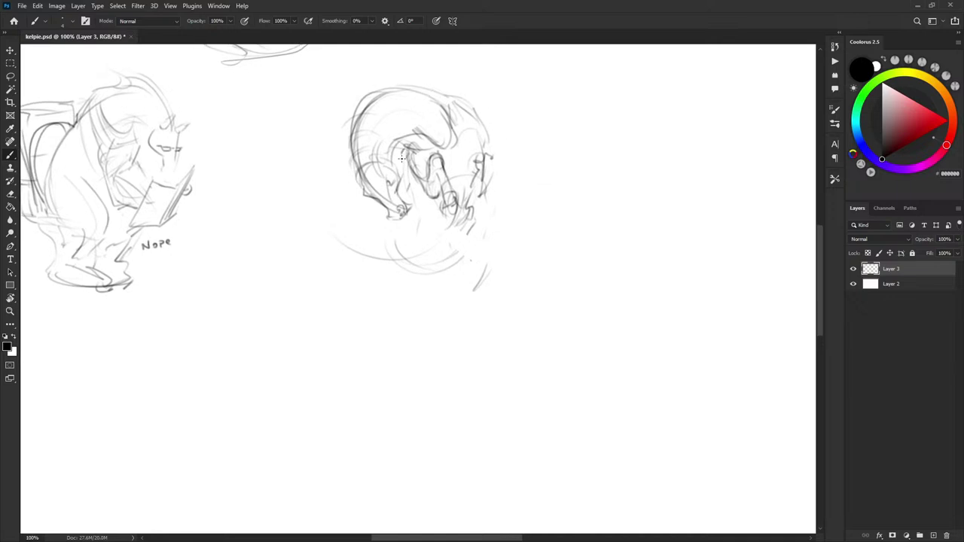
left_click_drag(401, 158, 411, 175)
left_click_drag(426, 178, 432, 155)
left_click_drag(486, 156, 473, 236)
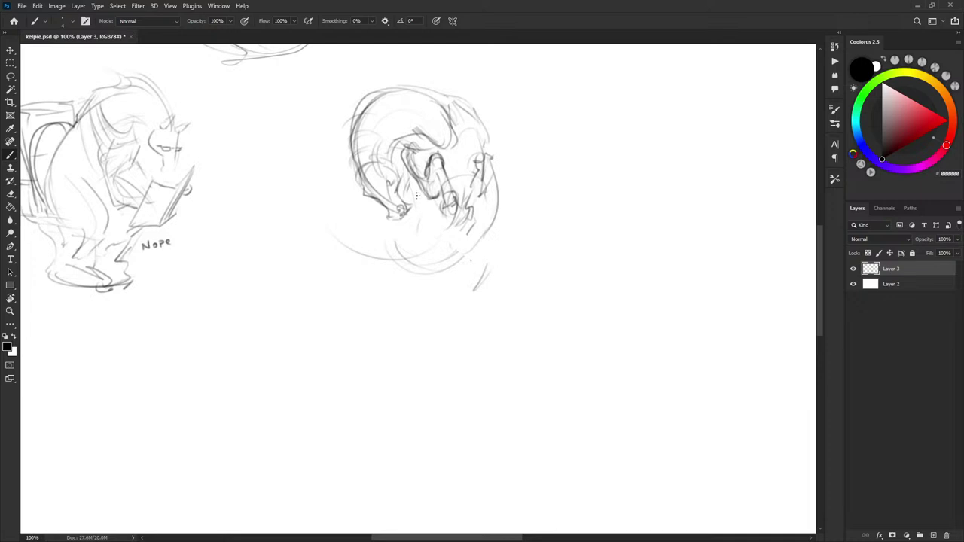
mouse_move(417, 221)
left_mouse_down()
mouse_move(425, 237)
mouse_move(499, 225)
left_mouse_up()
mouse_move(490, 155)
left_mouse_down()
mouse_move(435, 260)
mouse_move(482, 254)
left_mouse_up()
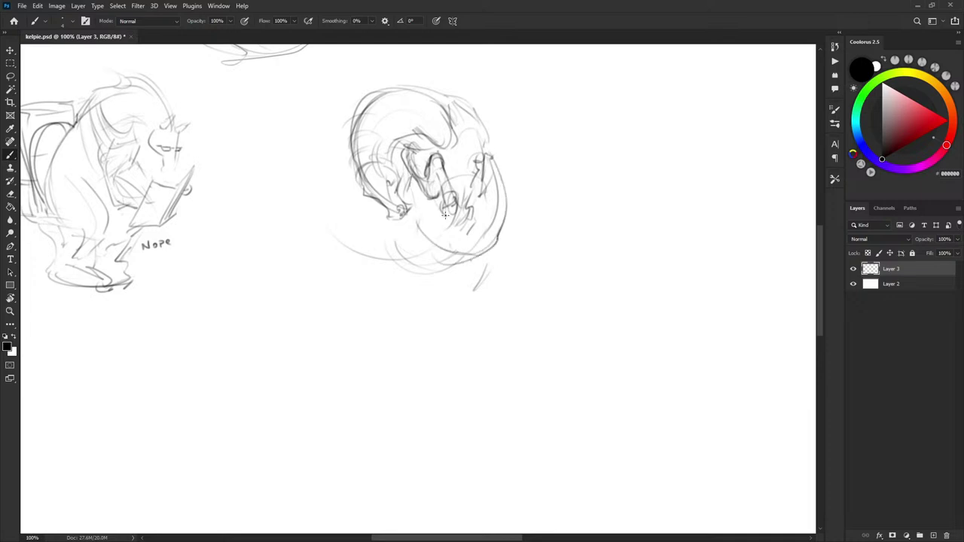
mouse_move(416, 180)
left_mouse_down()
mouse_move(415, 218)
mouse_move(461, 275)
mouse_move(499, 238)
mouse_move(435, 286)
mouse_move(272, 172)
left_mouse_up()
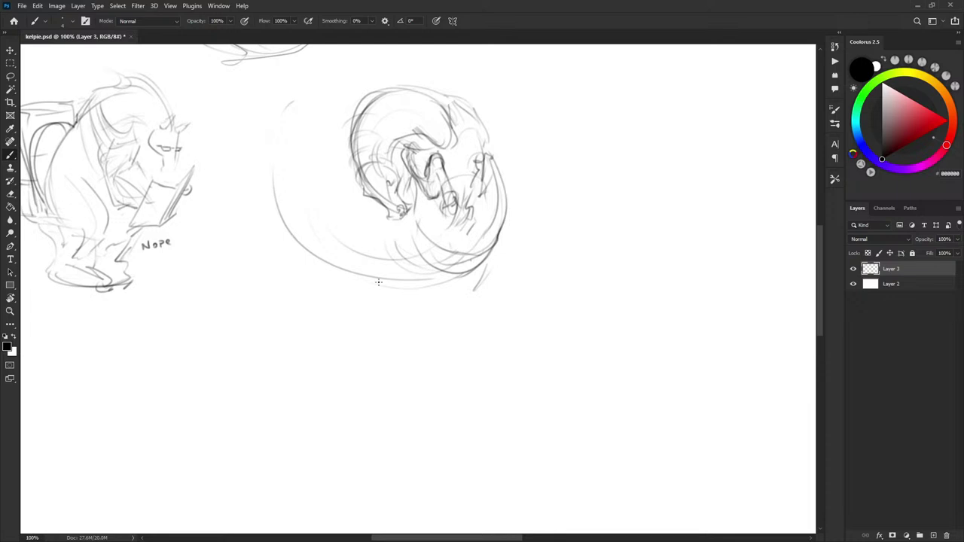
mouse_move(378, 282)
left_mouse_down()
mouse_move(438, 270)
mouse_move(350, 303)
left_mouse_up()
left_click_drag(342, 318, 386, 281)
key("ctrl+z")
key("ctrl+z")
key("ctrl+z")
mouse_move(400, 246)
left_mouse_down()
mouse_move(435, 277)
mouse_move(403, 276)
mouse_move(433, 287)
mouse_move(439, 276)
mouse_move(419, 304)
mouse_move(437, 261)
mouse_move(446, 264)
mouse_move(441, 299)
mouse_move(484, 319)
left_mouse_up()
key("ctrl+z")
mouse_move(497, 250)
left_mouse_down()
mouse_move(504, 307)
mouse_move(470, 379)
mouse_move(461, 351)
left_mouse_up()
key("ctrl+z")
key("ctrl+z")
key("ctrl+z")
mouse_move(414, 265)
left_mouse_down()
mouse_move(433, 303)
mouse_move(487, 253)
mouse_move(524, 318)
mouse_move(498, 341)
left_mouse_up()
key("ctrl+z")
key("ctrl+z")
Build up the tail's broad lower arc with overlapping curves and add a large pointed fin beneath it
mouse_move(498, 228)
left_mouse_down()
mouse_move(445, 265)
mouse_move(357, 289)
left_mouse_up()
mouse_move(300, 255)
left_mouse_down()
mouse_move(364, 291)
mouse_move(453, 302)
mouse_move(309, 269)
left_mouse_up()
mouse_move(274, 155)
left_mouse_down()
mouse_move(294, 257)
mouse_move(332, 287)
left_mouse_up()
left_click_drag(478, 291, 392, 314)
left_click_drag(314, 281, 375, 296)
left_click_drag(486, 265, 458, 297)
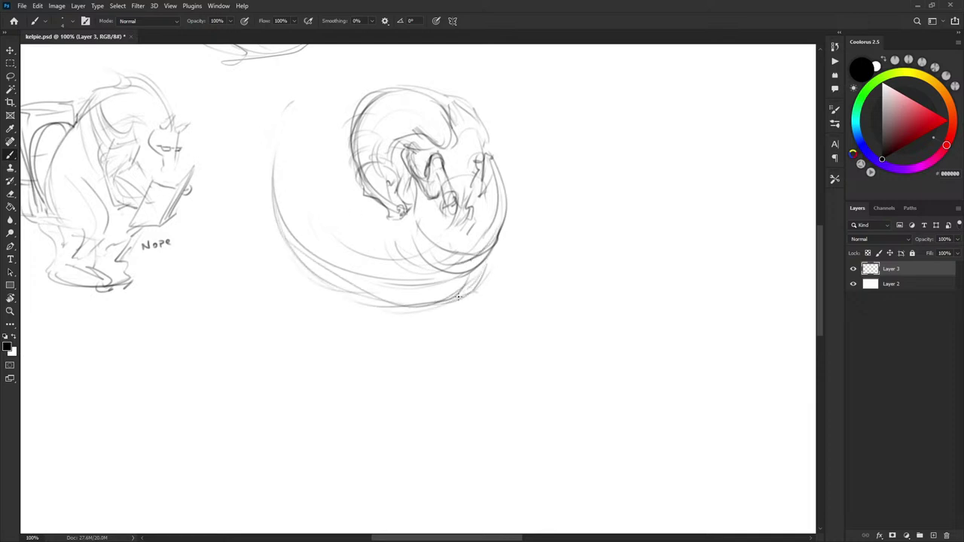
mouse_move(383, 312)
left_mouse_down()
mouse_move(400, 339)
mouse_move(477, 280)
mouse_move(358, 305)
left_mouse_up()
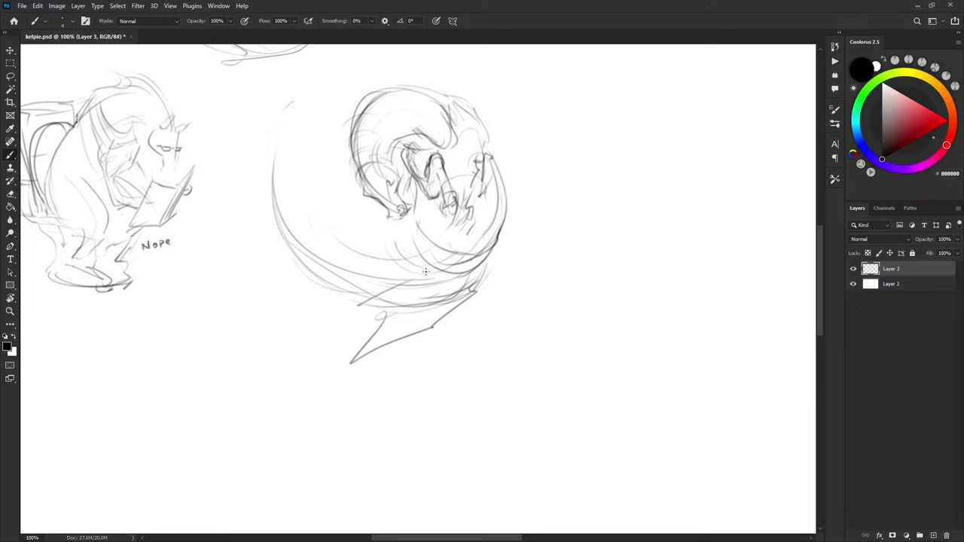
Draw the tail's inner edge from below the forelegs and curve it up into a rounded end beside the head
mouse_move(391, 268)
left_mouse_down()
mouse_move(402, 271)
mouse_move(418, 239)
left_mouse_up()
left_click_drag(324, 253, 299, 158)
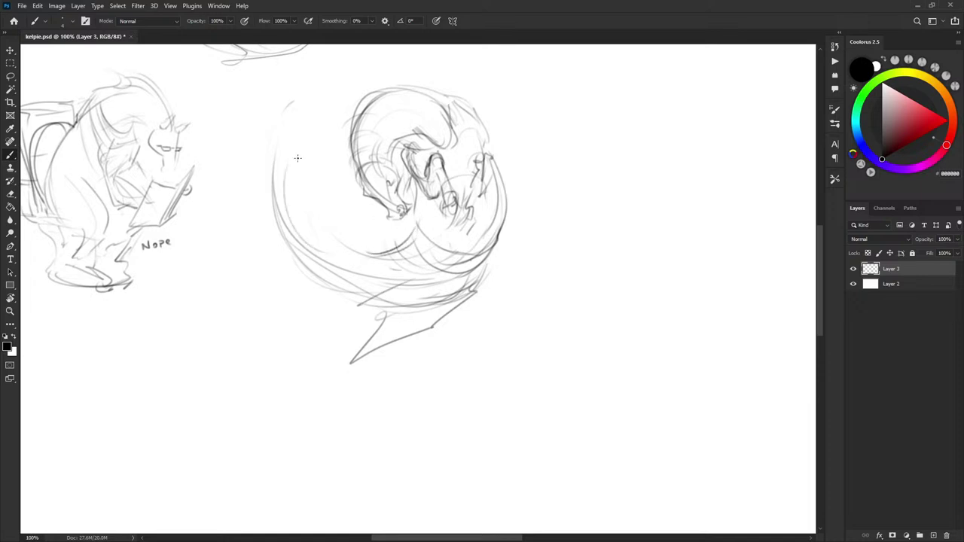
mouse_move(328, 282)
left_mouse_down()
mouse_move(292, 177)
mouse_move(280, 209)
left_mouse_up()
left_click_drag(424, 206, 429, 228)
mouse_move(308, 287)
left_mouse_down()
mouse_move(284, 212)
mouse_move(310, 204)
mouse_move(293, 268)
mouse_move(306, 181)
left_mouse_up()
mouse_move(289, 217)
left_mouse_down()
mouse_move(325, 160)
mouse_move(300, 124)
left_mouse_up()
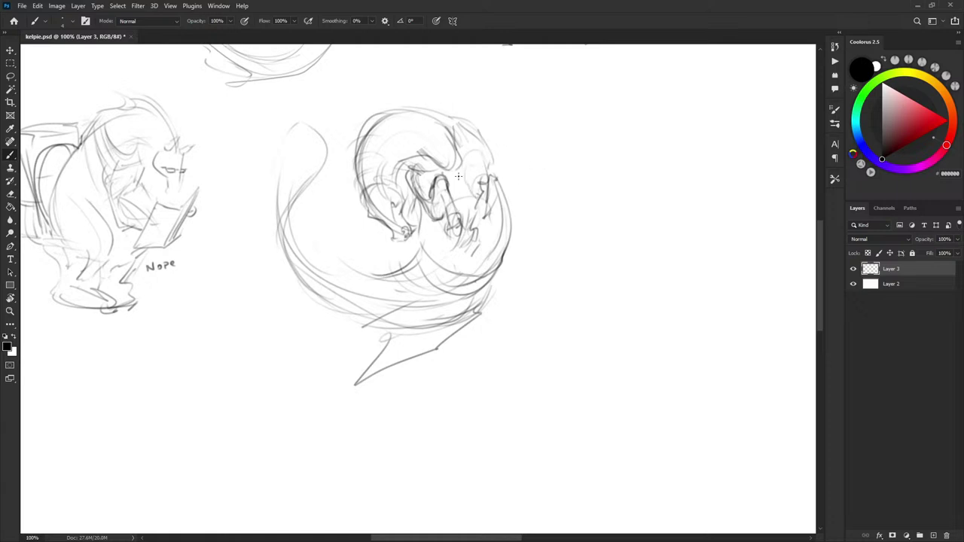
Refine the kelpie's hindquarters and foreleg details, and reinforce the curves where the body flows into the tail
left_click_drag(479, 181, 466, 179)
left_click_drag(457, 141, 461, 137)
left_click_drag(425, 110, 474, 143)
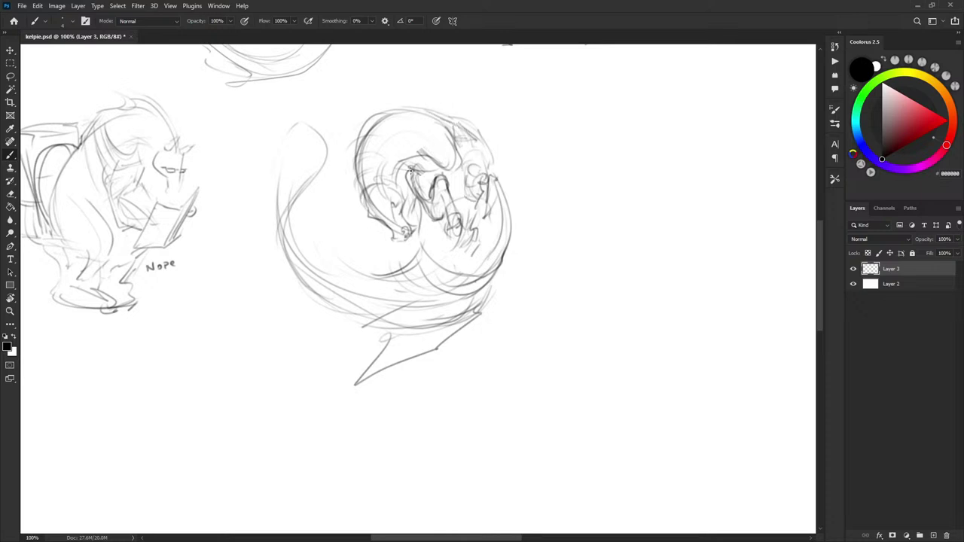
left_click_drag(402, 160, 416, 162)
mouse_move(456, 134)
left_mouse_down()
mouse_move(484, 153)
mouse_move(486, 178)
left_mouse_up()
left_click_drag(418, 197, 414, 211)
left_click_drag(512, 239, 502, 264)
left_click_drag(450, 230, 407, 273)
mouse_move(471, 285)
left_mouse_down()
mouse_move(483, 229)
mouse_move(505, 271)
mouse_move(482, 282)
left_mouse_up()
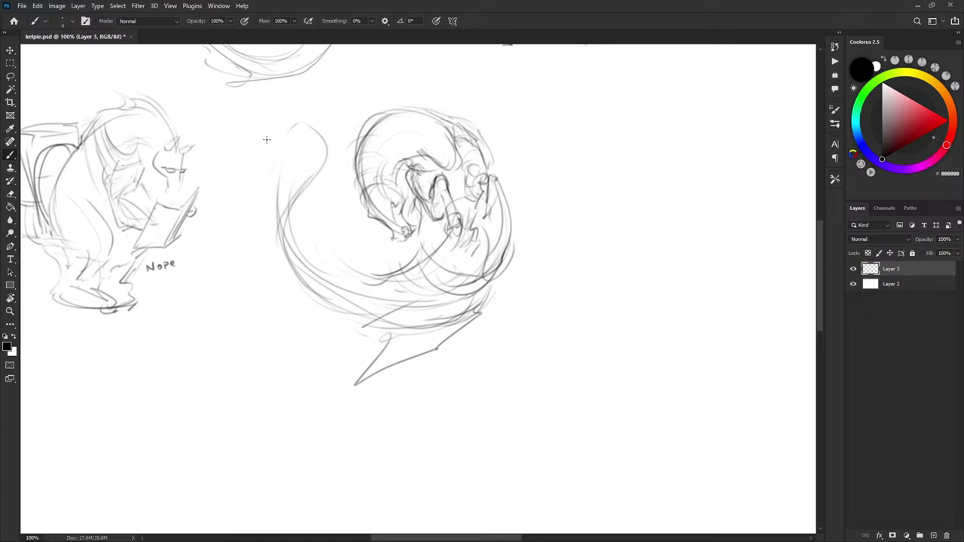
Sketch a forked fluke at the tail's upturned end with a tapering stem below it, undoing the first trial stroke
left_click_drag(274, 157, 321, 160)
key("ctrl+z")
mouse_move(260, 125)
left_mouse_down()
mouse_move(326, 136)
mouse_move(342, 88)
mouse_move(345, 151)
mouse_move(308, 193)
mouse_move(291, 147)
left_mouse_up()
left_click_drag(297, 168, 278, 211)
mouse_move(295, 185)
left_mouse_down()
mouse_move(279, 213)
mouse_move(291, 261)
mouse_move(333, 280)
left_mouse_up()
left_click_drag(315, 182, 293, 246)
Strengthen the tail's outer and inner contours, add a cross-contour on its bend, and darken the fluke's edge
mouse_move(277, 214)
left_mouse_down()
mouse_move(326, 309)
mouse_move(345, 319)
left_mouse_up()
left_click_drag(376, 335, 395, 342)
left_click_drag(292, 253, 375, 292)
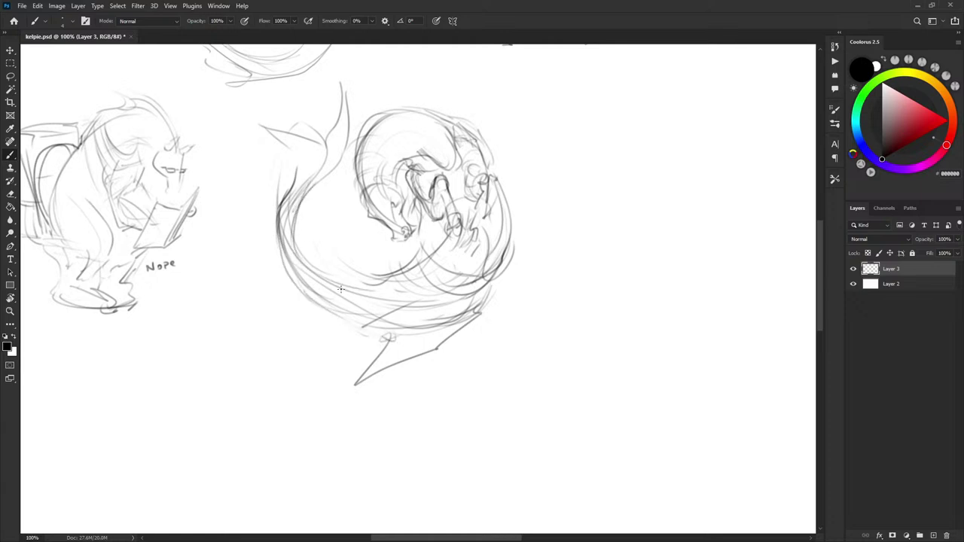
left_click_drag(306, 312, 327, 273)
mouse_move(253, 118)
left_mouse_down()
mouse_move(296, 150)
mouse_move(324, 149)
mouse_move(332, 136)
mouse_move(325, 155)
left_mouse_up()
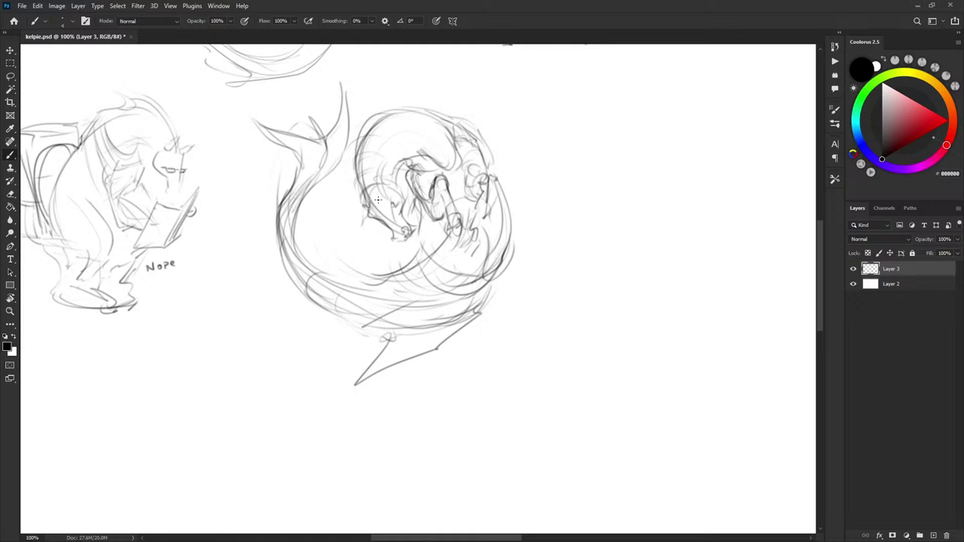
Add small facial marks and a spiky mane rising from the kelpie's head and neck, undoing the first mane attempt
left_click_drag(382, 199, 386, 212)
left_click_drag(390, 157, 383, 172)
mouse_move(357, 206)
left_mouse_down()
mouse_move(323, 154)
mouse_move(332, 109)
mouse_move(407, 67)
mouse_move(411, 110)
mouse_move(475, 124)
mouse_move(495, 145)
mouse_move(497, 192)
left_mouse_up()
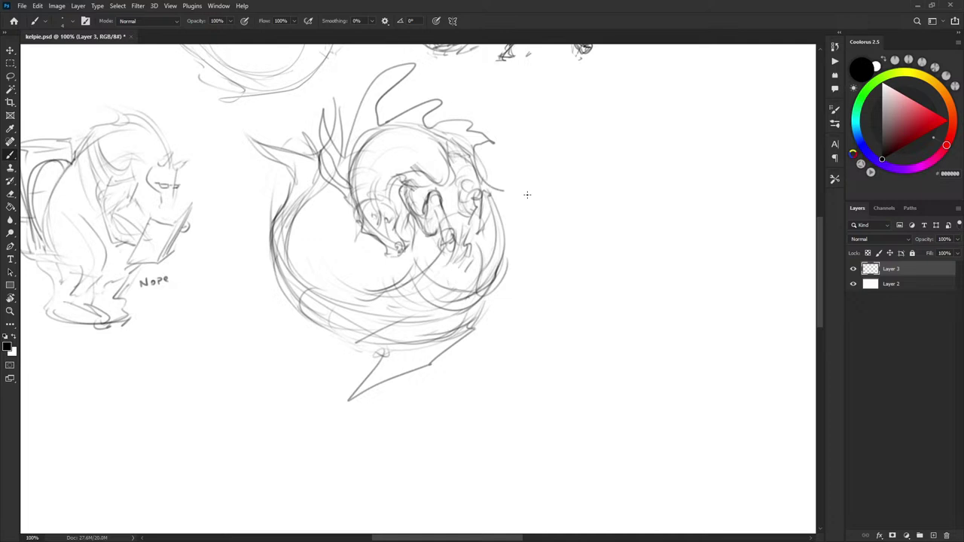
left_click_drag(555, 214, 500, 212)
key("ctrl+z")
key("ctrl+z")
key("ctrl+z")
key("ctrl+z")
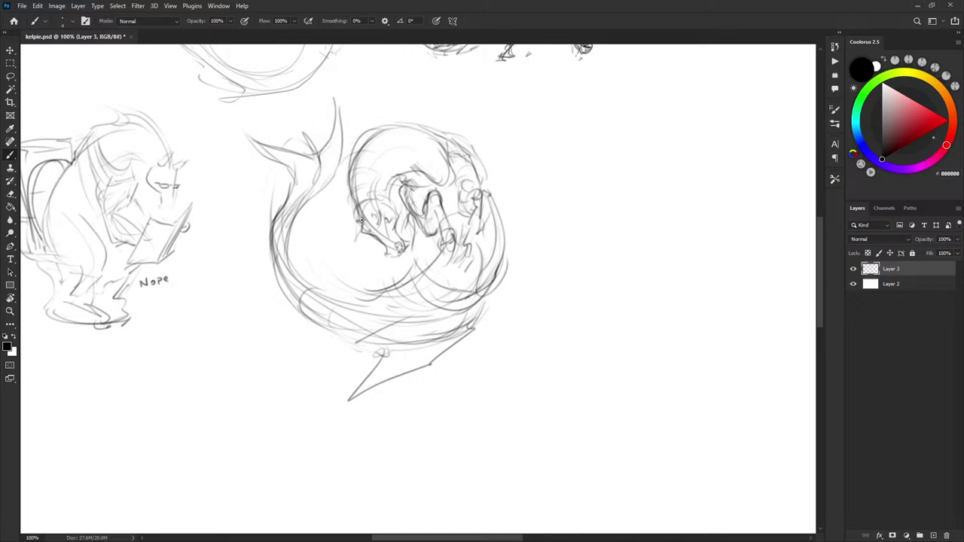
mouse_move(361, 220)
left_mouse_down()
mouse_move(365, 203)
mouse_move(347, 185)
mouse_move(377, 98)
mouse_move(393, 126)
left_mouse_up()
key("ctrl+z")
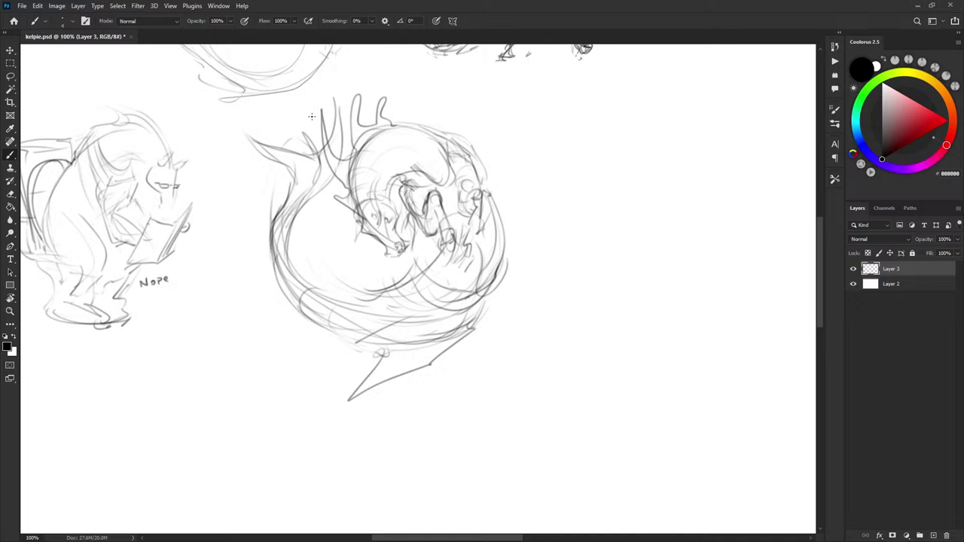
Select the curled kelpie and transform it with a horizontal flip, a 92.77% scale and a clockwise rotation of about 18 degrees
key("l")
mouse_move(312, 116)
left_mouse_down()
mouse_move(355, 445)
mouse_move(359, 92)
left_mouse_up()
key("ctrl+t")
right_click(410, 198)
left_click(470, 397)
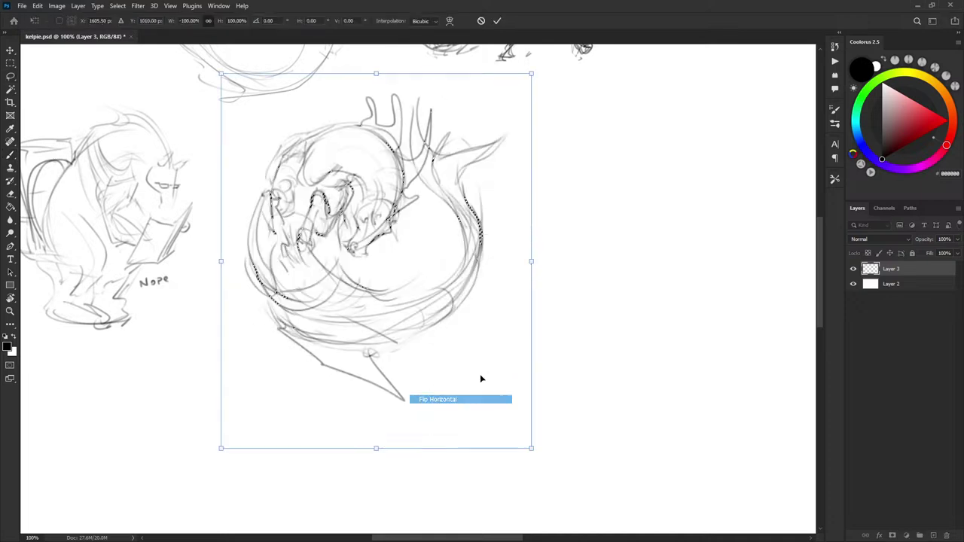
left_click_drag(529, 446, 508, 420)
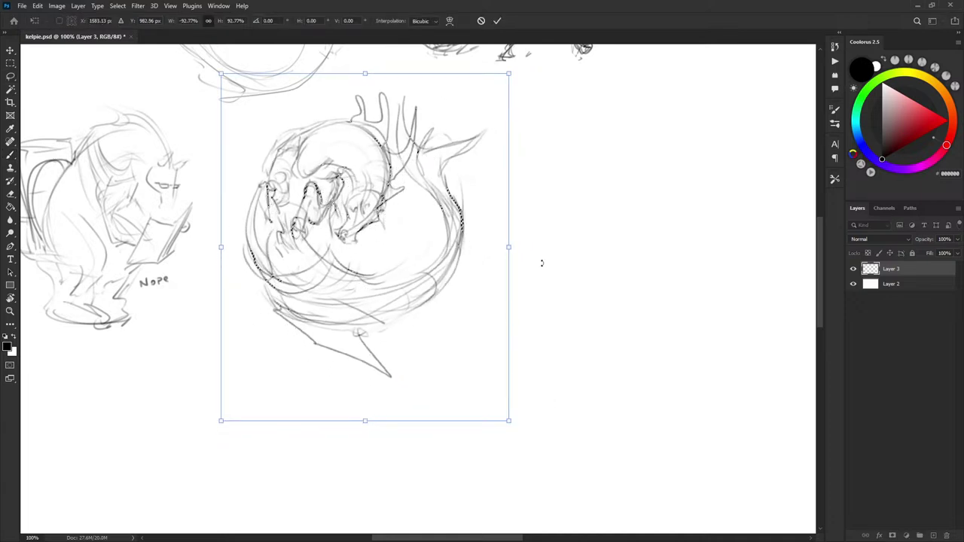
mouse_move(542, 263)
left_mouse_down()
mouse_move(540, 329)
mouse_move(543, 314)
left_mouse_up()
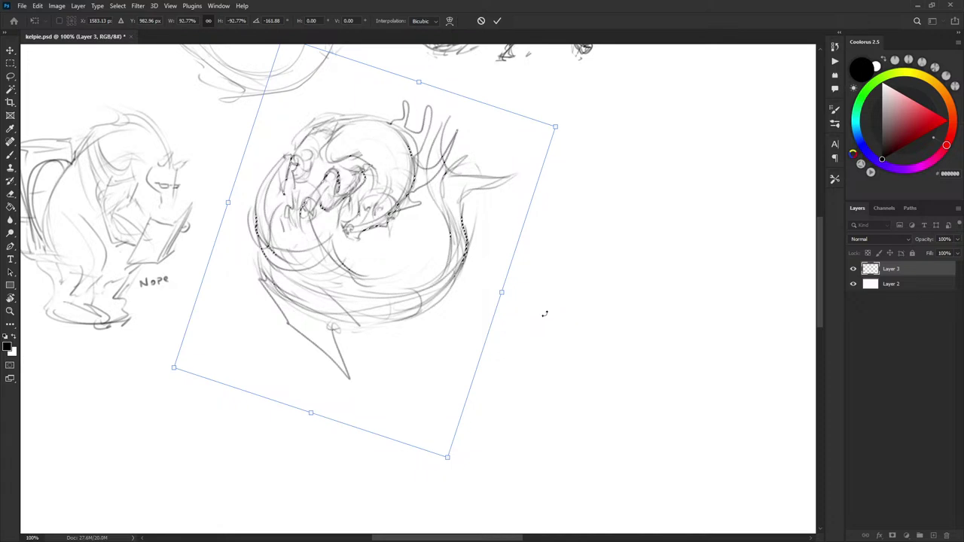
key("Return")
key("b")
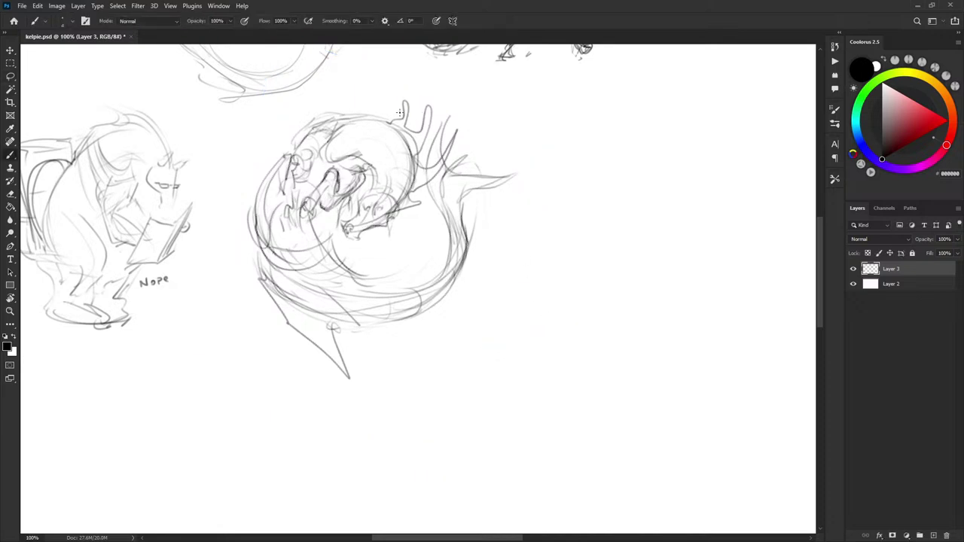
Add taller spiky strands to the mane and rotate the selected kelpie, including its tail tip, slightly counterclockwise
mouse_move(405, 128)
left_mouse_down()
mouse_move(399, 97)
mouse_move(401, 113)
mouse_move(379, 88)
mouse_move(416, 101)
mouse_move(423, 161)
left_mouse_up()
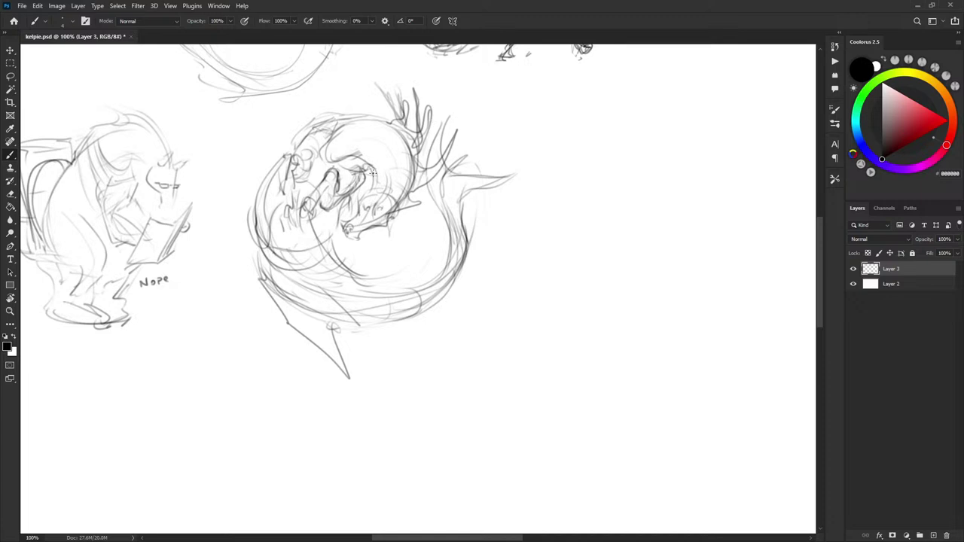
key("l")
mouse_move(320, 89)
left_mouse_down()
mouse_move(440, 389)
mouse_move(362, 71)
mouse_move(313, 92)
left_mouse_up()
key("ctrl+t")
mouse_move(582, 142)
left_mouse_down()
mouse_move(577, 107)
mouse_move(570, 114)
left_mouse_up()
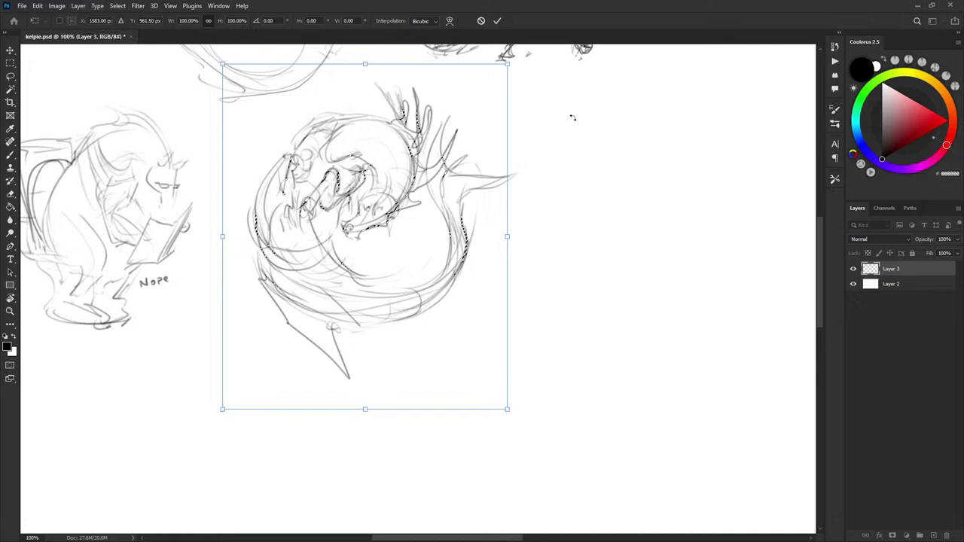
key("Return")
mouse_move(501, 151)
left_mouse_down()
mouse_move(523, 150)
mouse_move(510, 214)
left_mouse_up()
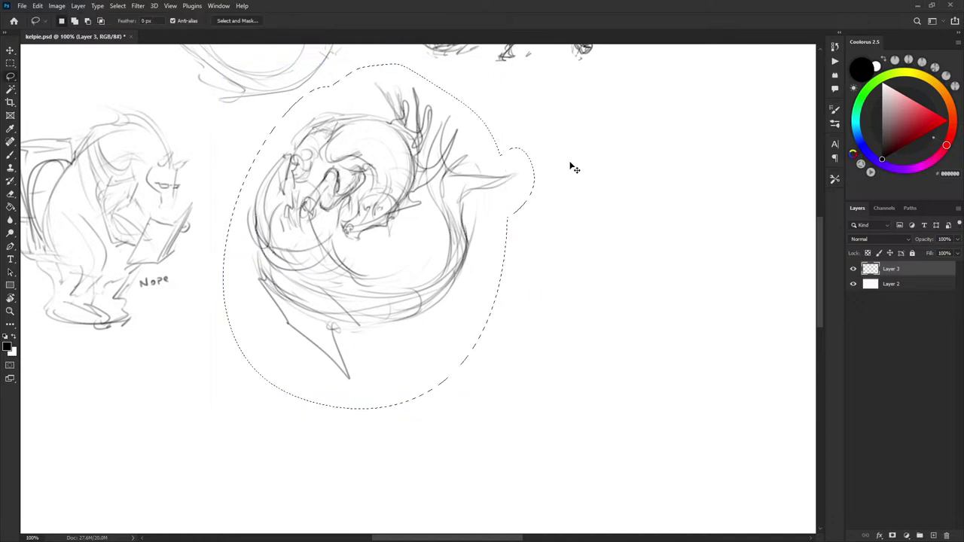
key("ctrl+t")
mouse_move(572, 162)
left_mouse_down()
mouse_move(581, 157)
mouse_move(547, 118)
left_mouse_up()
key("Return")
key("ctrl+d")
key("b")
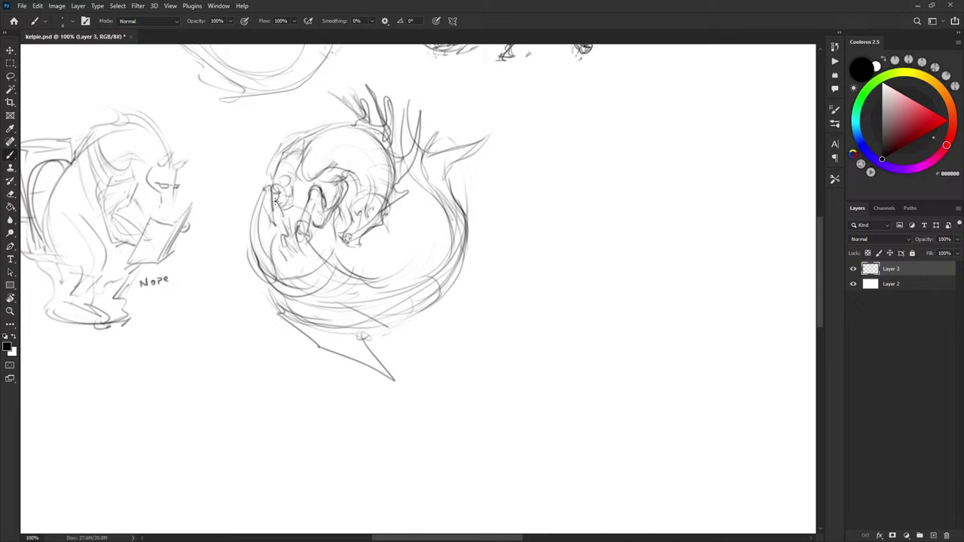
Refine the kelpie's leg, rump and tail contours, and add a small jagged fin on the tail's lower outer edge
left_click_drag(281, 226, 291, 253)
left_click_drag(290, 146, 267, 186)
mouse_move(443, 240)
left_mouse_down()
mouse_move(531, 294)
mouse_move(501, 227)
left_mouse_up()
mouse_move(431, 320)
left_mouse_down()
mouse_move(507, 297)
mouse_move(482, 300)
left_mouse_up()
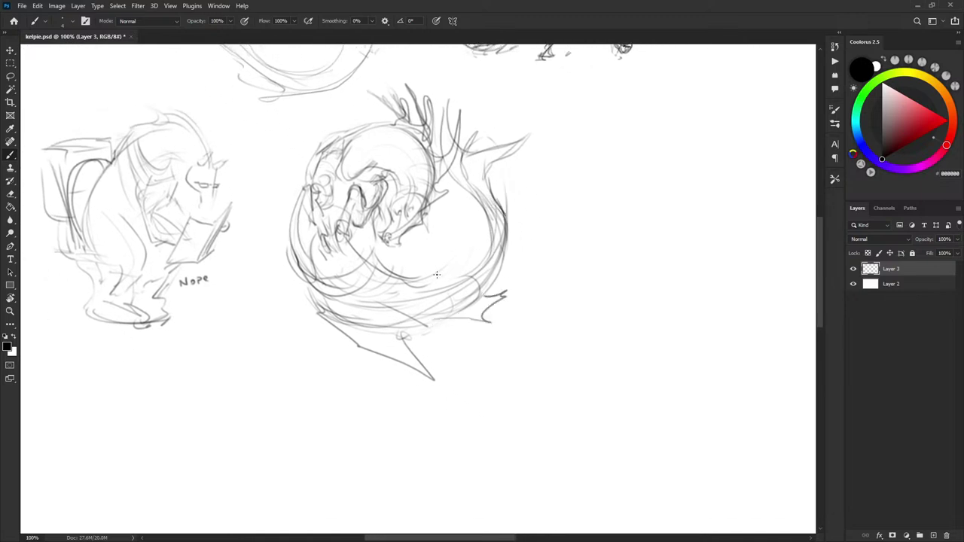
left_click_drag(413, 287, 446, 272)
left_click_drag(476, 89, 559, 150)
Number five thumbnails: diving horse 1, spike-crowned kelpie 2, skull-headed horse 3, curled kelpie 4 and long-necked, fish-tailed kelpie 5
key("ctrl+minus")
scroll(568, 180, "down", 2)
scroll(508, 218, "up", 1)
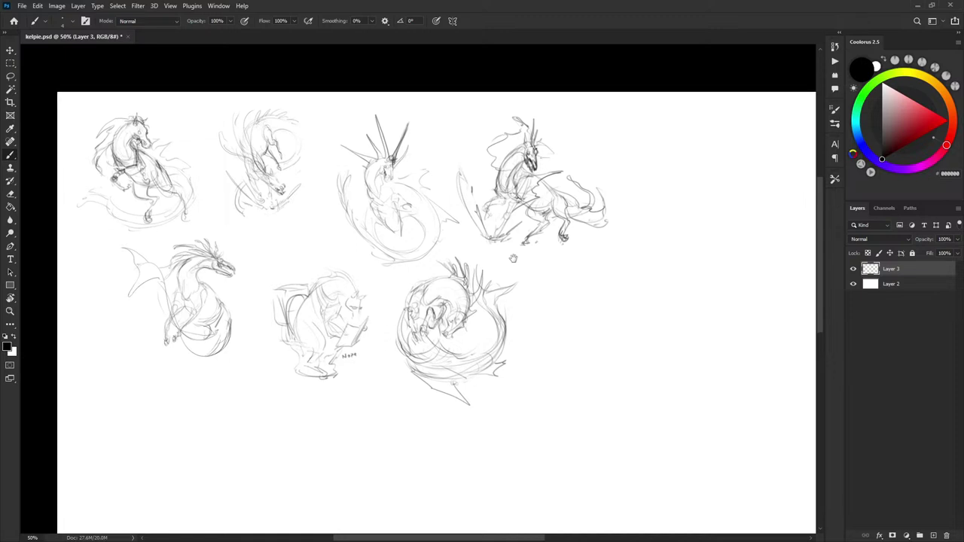
scroll(543, 238, "left", 3)
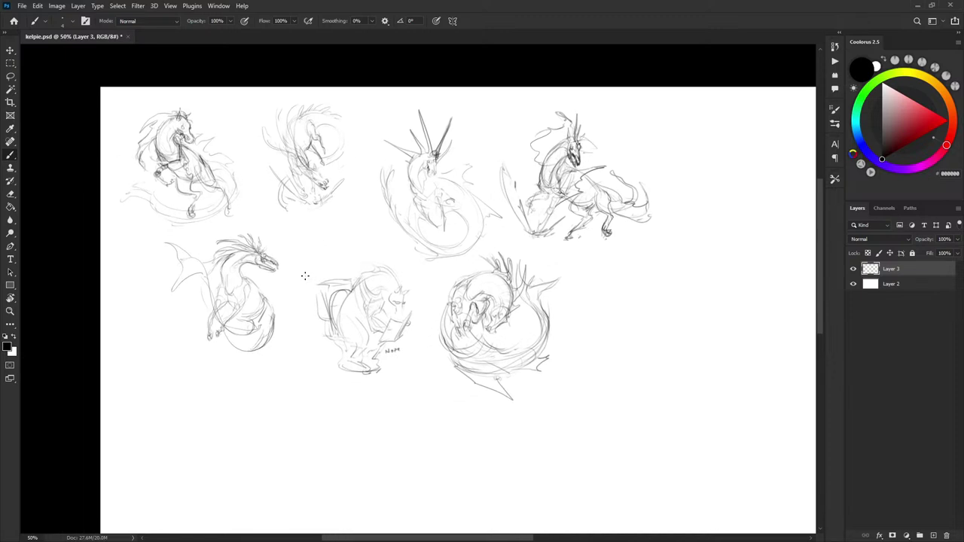
key("ctrl+plus")
left_click_drag(634, 194, 614, 191)
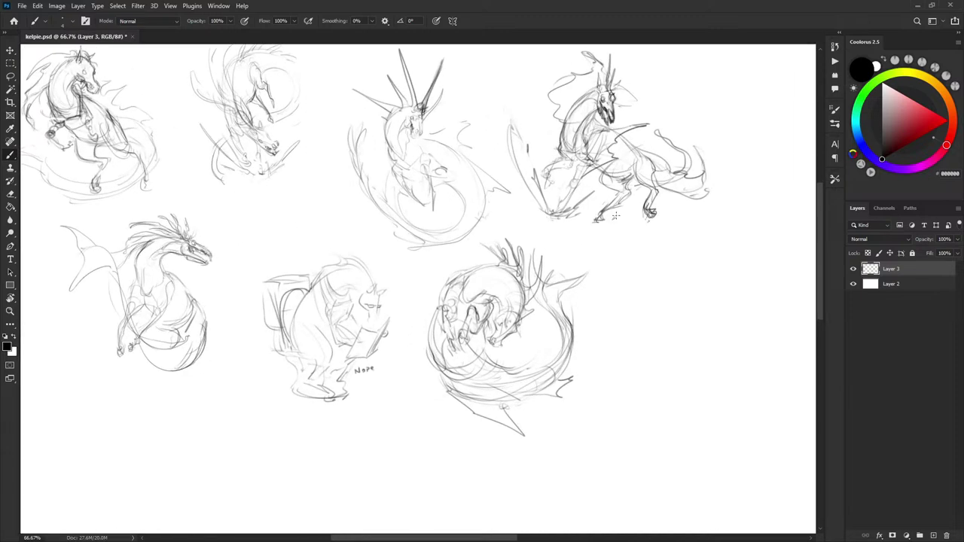
left_click_drag(444, 110, 453, 119)
left_click_drag(671, 111, 676, 127)
left_click_drag(591, 337, 596, 348)
left_click_drag(594, 341, 593, 354)
left_click_drag(204, 286, 212, 289)
left_click_drag(637, 250, 642, 254)
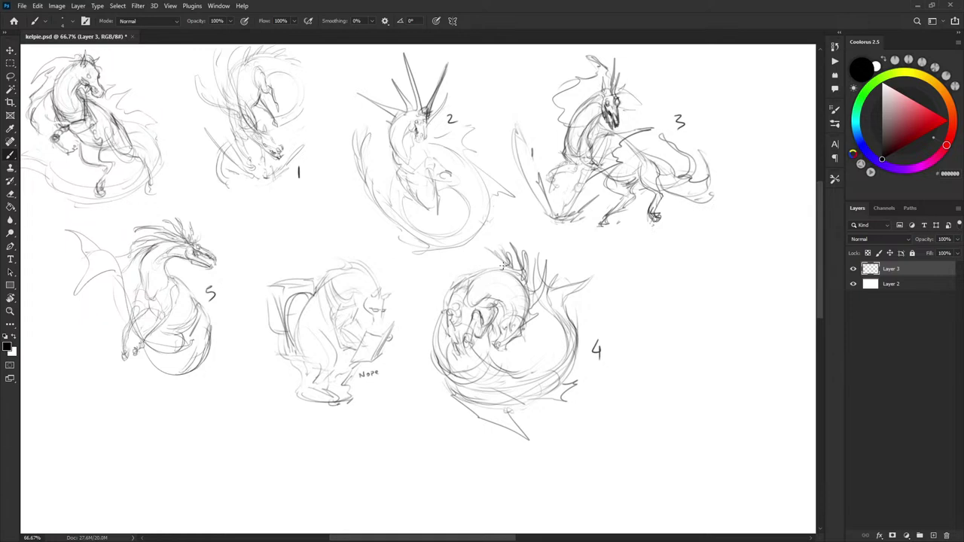
Undo the number labels beside the five kelpie thumbnails
left_click_drag(581, 234, 577, 232)
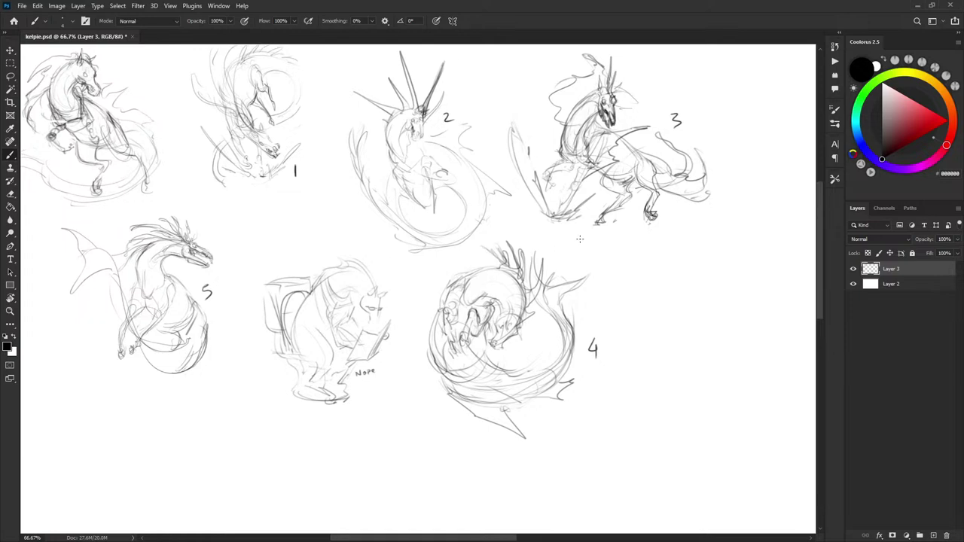
scroll(615, 217, "down", 1)
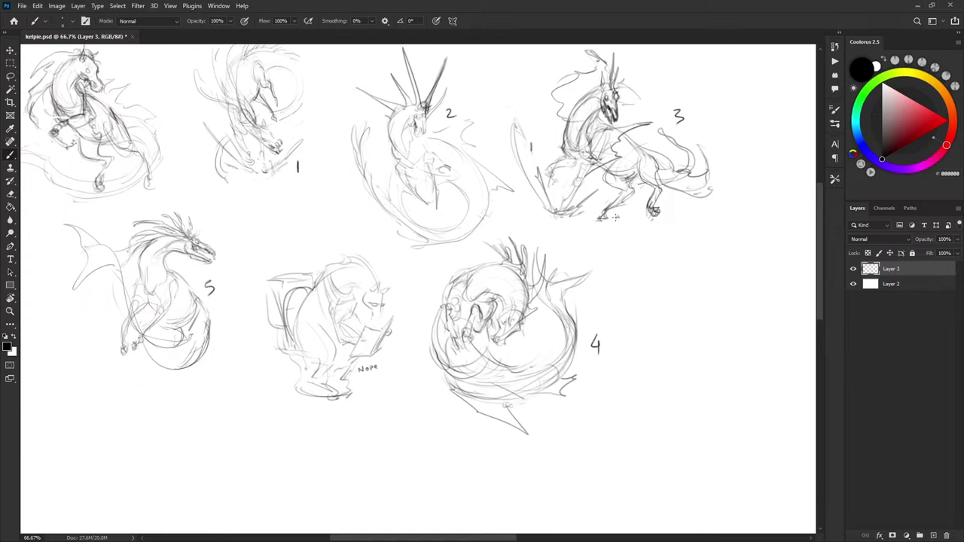
scroll(616, 171, "up", 2)
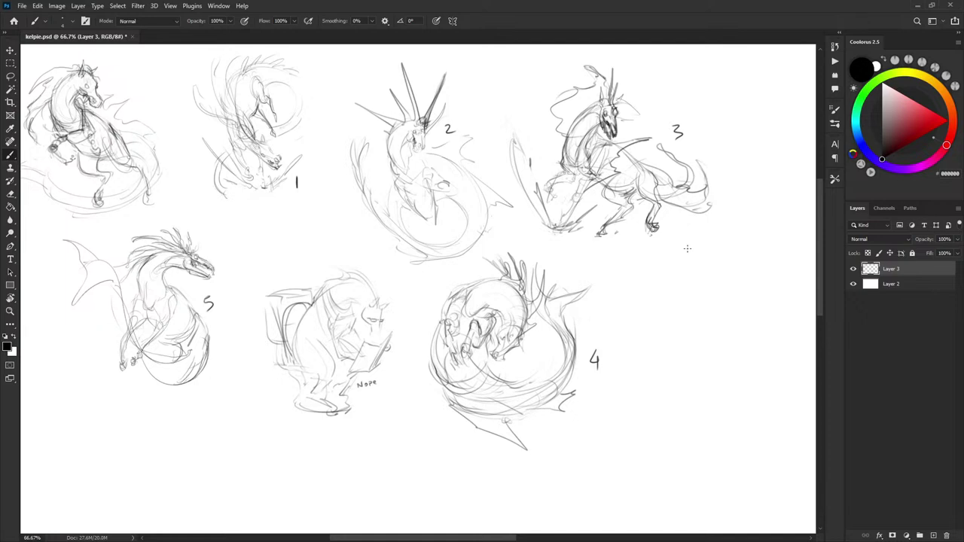
key("ctrl+z")
key("ctrl+z")
key("ctrl+z")
key("ctrl+z")
key("ctrl+z")
key("ctrl+z")
key("ctrl+z")
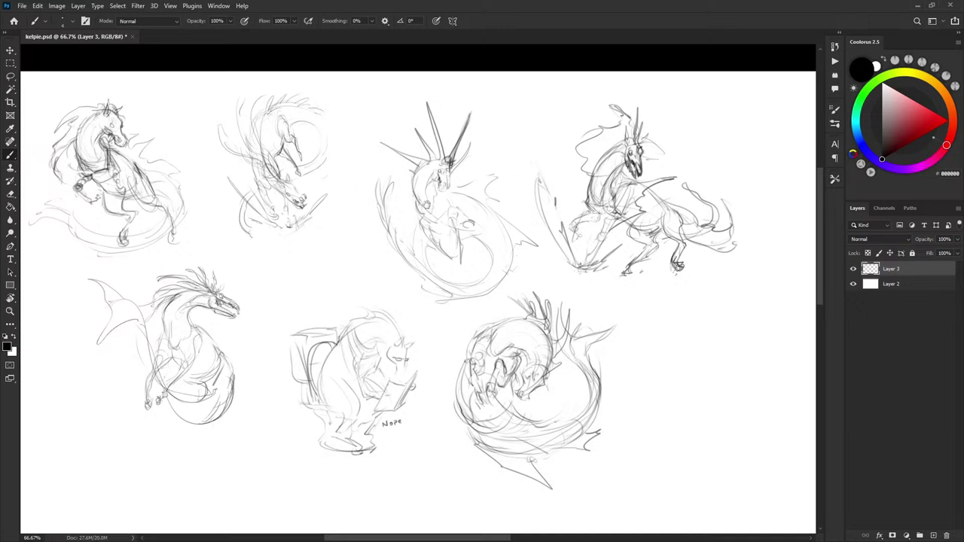
Examine the kelpie thumbnails up close, comparing the diving horse, spike-crowned kelpie, reading figure and curled kelpie
left_click_drag(426, 205, 432, 213)
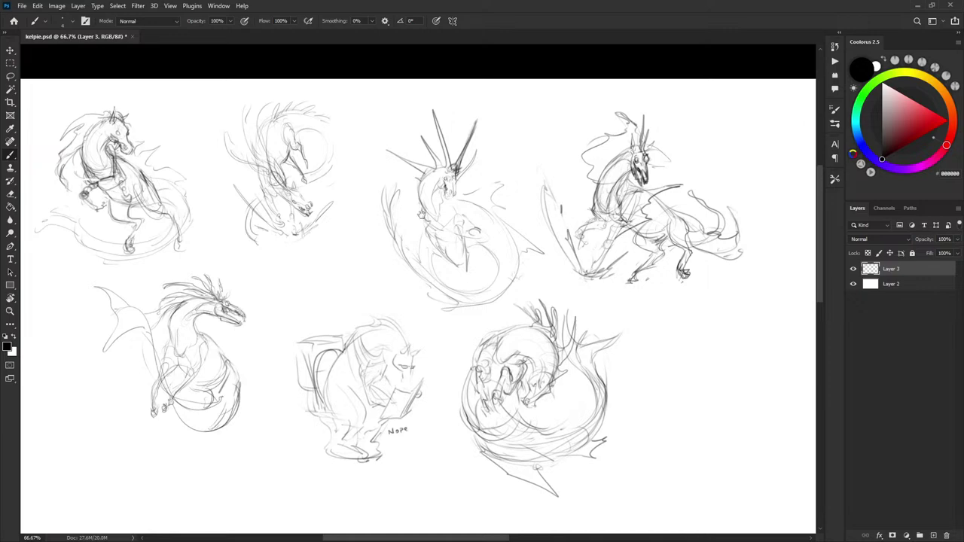
left_click_drag(422, 215, 440, 221)
left_click_drag(455, 279, 452, 254)
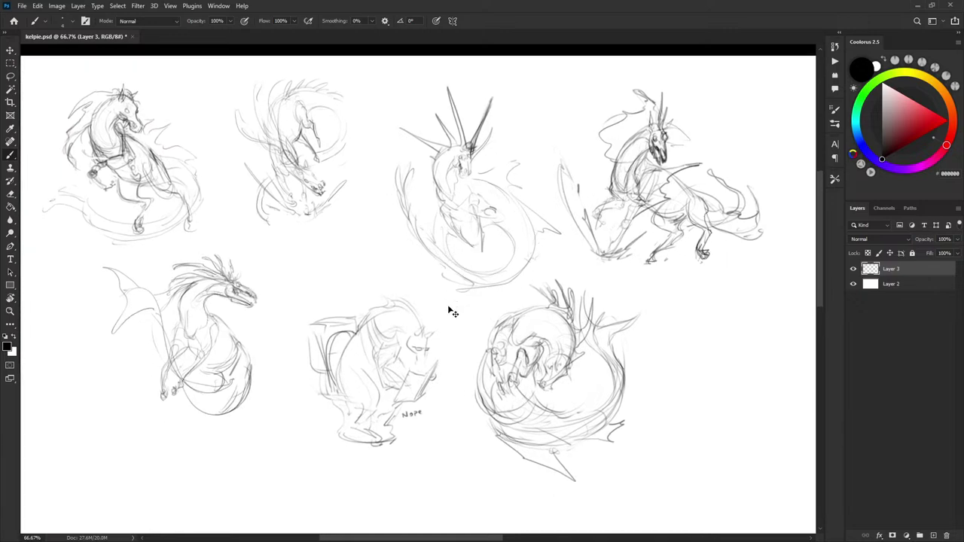
key("ctrl+plus")
mouse_move(458, 310)
left_mouse_down()
mouse_move(483, 206)
mouse_move(478, 257)
left_mouse_up()
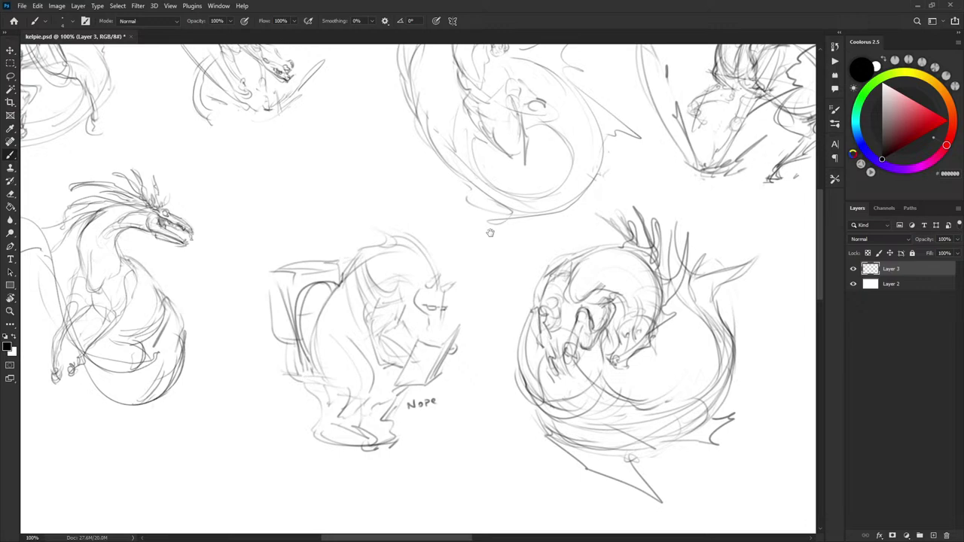
left_click_drag(525, 117, 521, 175)
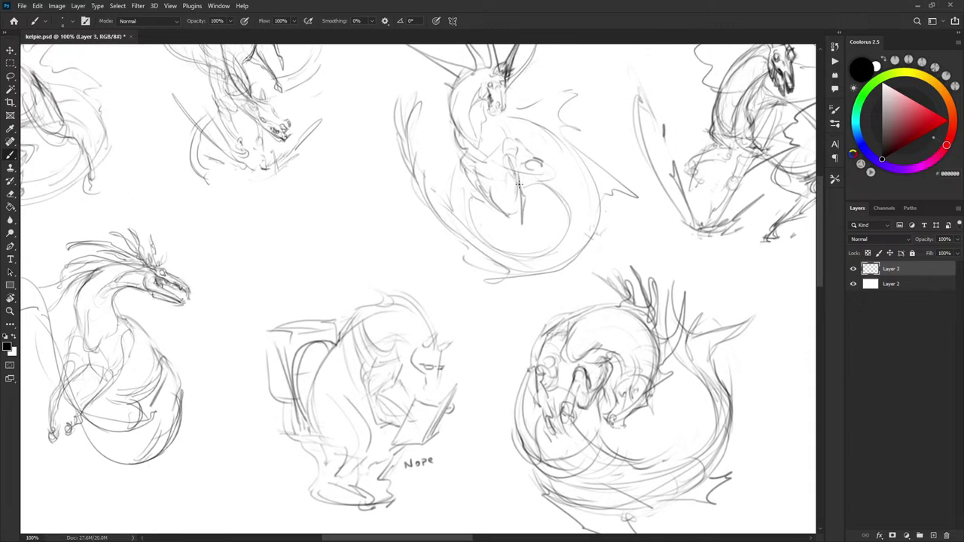
left_click_drag(512, 212, 540, 141)
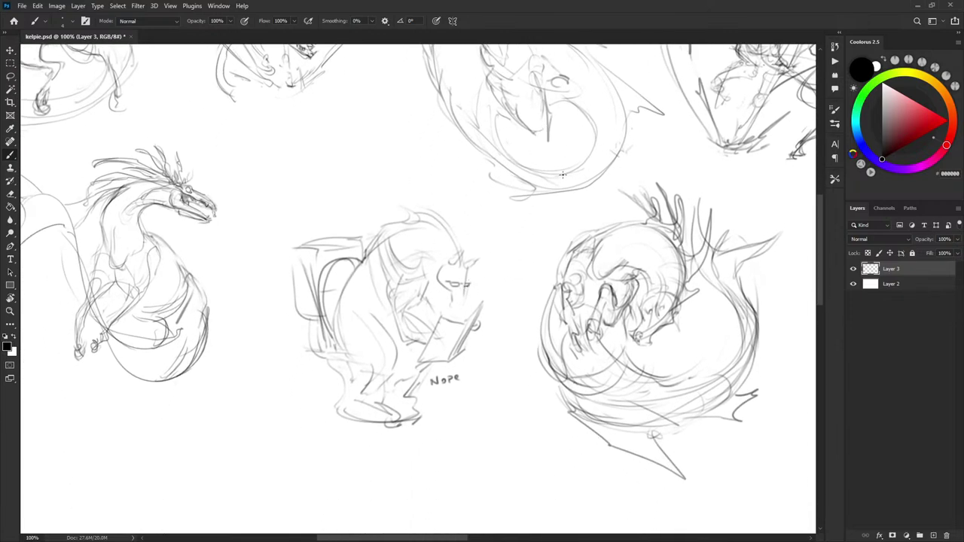
scroll(490, 240, "up", 2)
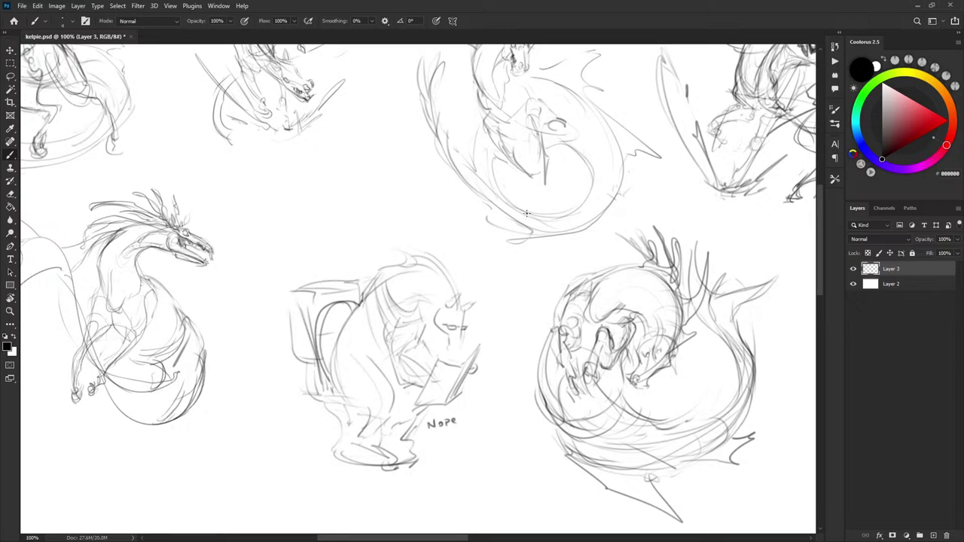
scroll(548, 185, "up", 5)
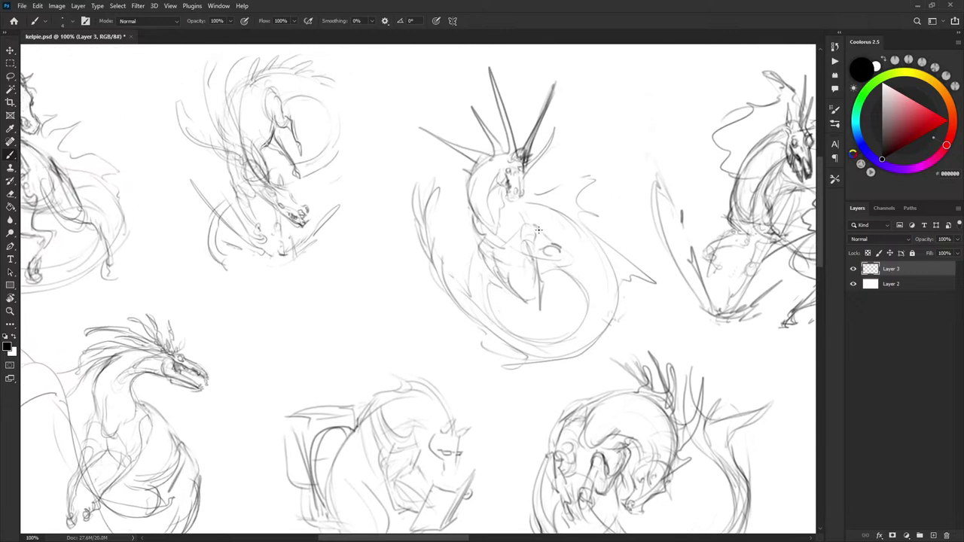
mouse_move(544, 209)
left_mouse_down()
mouse_move(553, 197)
mouse_move(566, 228)
left_mouse_up()
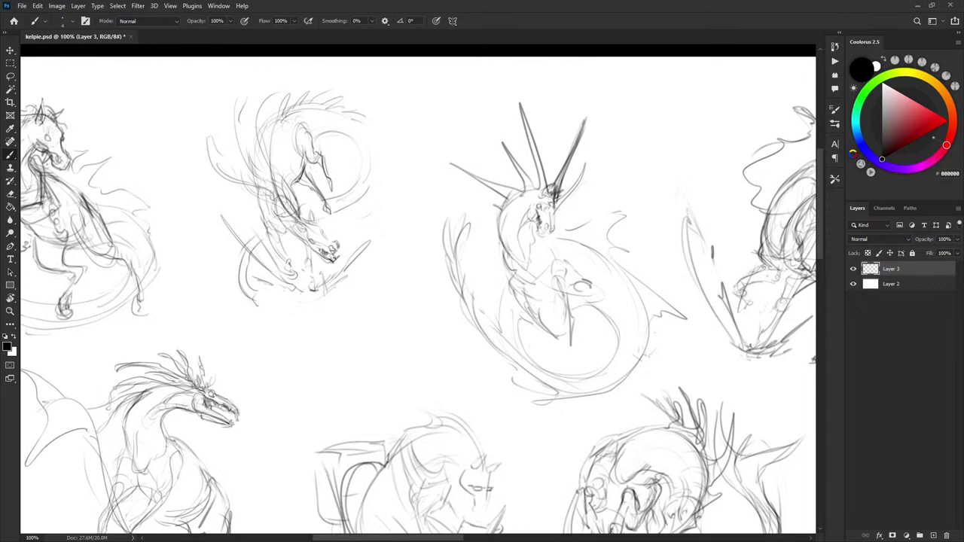
mouse_move(560, 204)
left_mouse_down()
mouse_move(555, 198)
mouse_move(581, 196)
mouse_move(587, 185)
mouse_move(567, 187)
mouse_move(603, 99)
mouse_move(569, 195)
left_mouse_up()
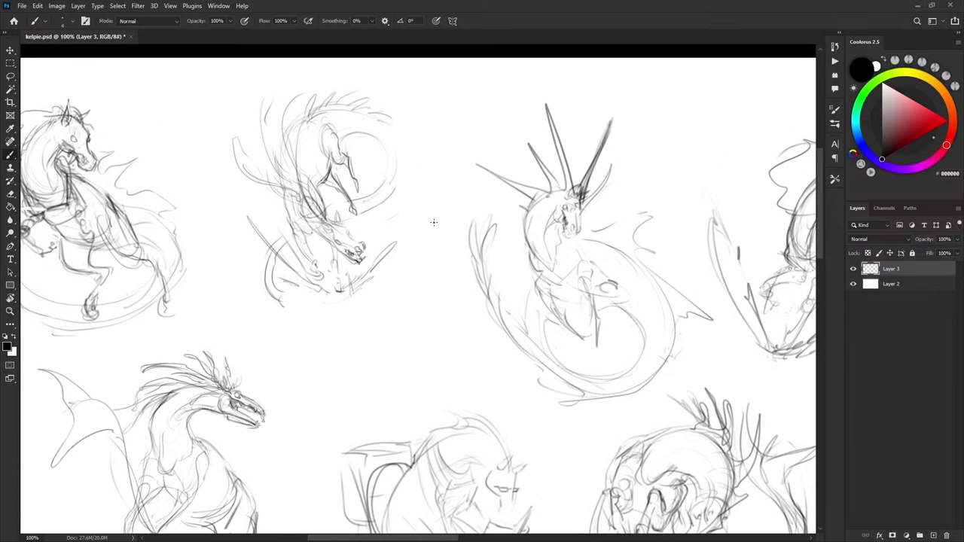
Copy the diving horse sketch onto its own layer and place the copy in the empty canvas beyond the curled kelpie
key("l")
mouse_move(215, 221)
left_mouse_down()
mouse_move(437, 222)
mouse_move(211, 173)
mouse_move(215, 221)
left_mouse_up()
key("ctrl+j")
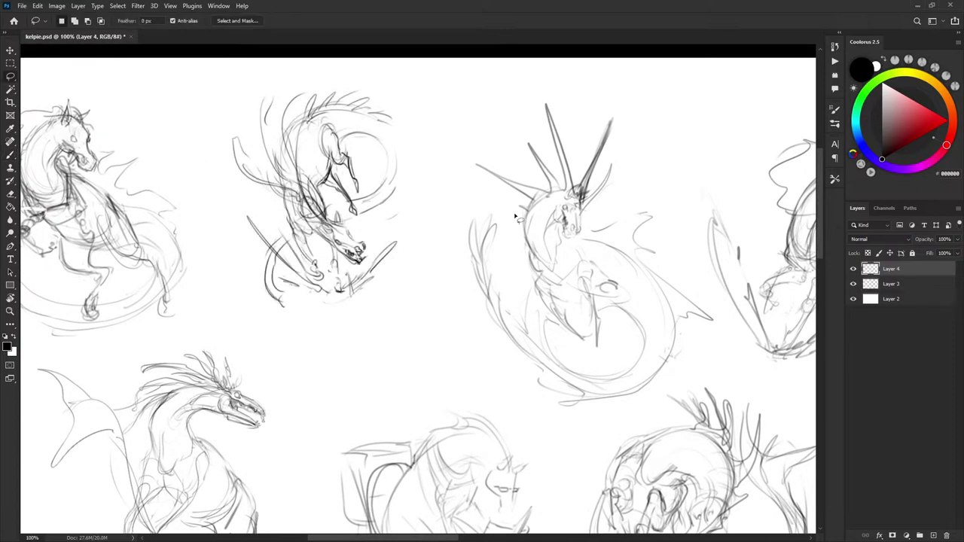
left_click_drag(515, 217, 361, 113)
key("v")
left_click_drag(182, 106, 685, 418)
mouse_move(601, 201)
left_mouse_down()
mouse_move(351, 98)
mouse_move(205, 66)
left_mouse_up()
left_click_drag(293, 294, 570, 290)
left_click_drag(663, 173, 551, 187)
Flip the copied diving horse horizontally
key("ctrl+t")
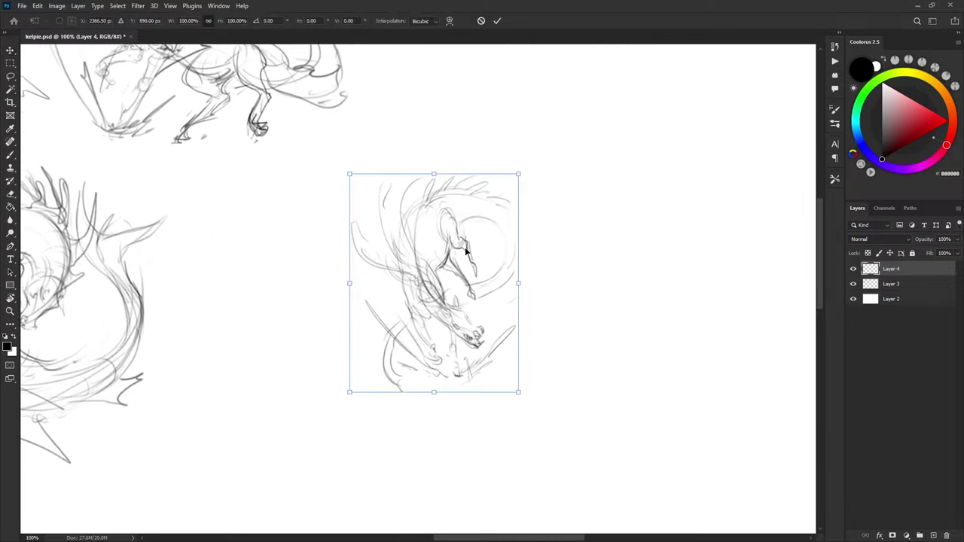
right_click(455, 258)
left_click(505, 456)
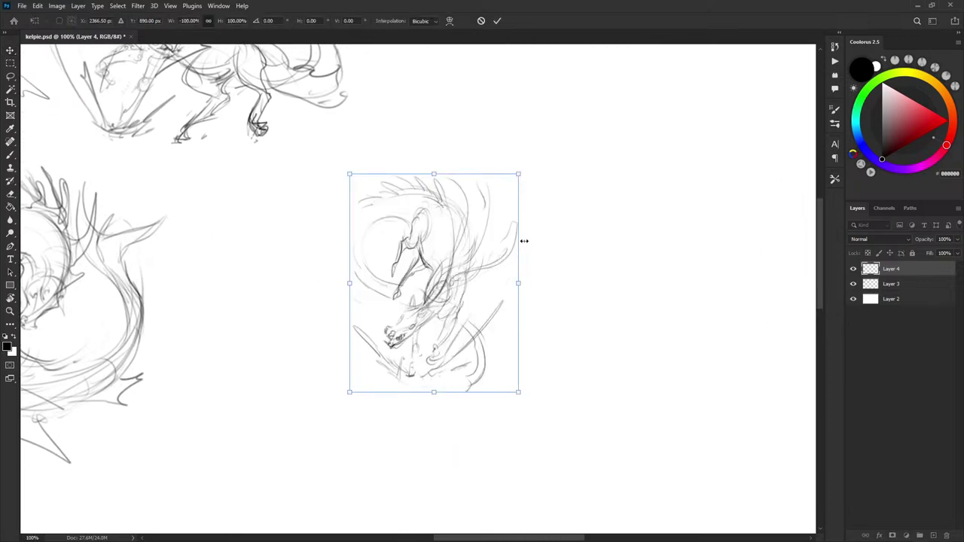
key("Return")
key("b")
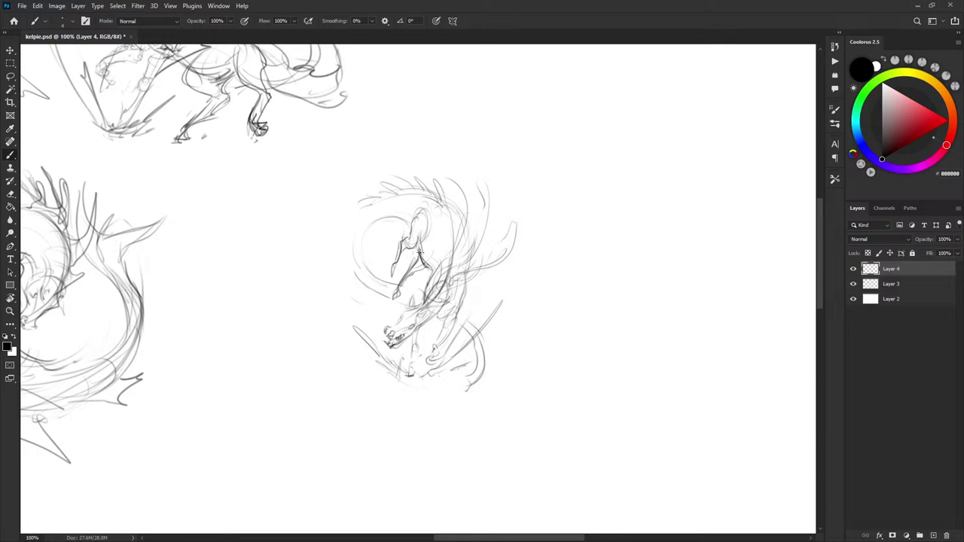
Erase the flipped horse's hind legs and try a ribbed, jagged-edged fin in their place
key("e")
mouse_move(412, 269)
left_mouse_down()
mouse_move(393, 306)
mouse_move(417, 259)
mouse_move(405, 275)
mouse_move(473, 252)
mouse_move(397, 259)
mouse_move(408, 237)
mouse_move(394, 287)
mouse_move(408, 249)
left_mouse_up()
key("b")
left_click_drag(371, 224, 427, 268)
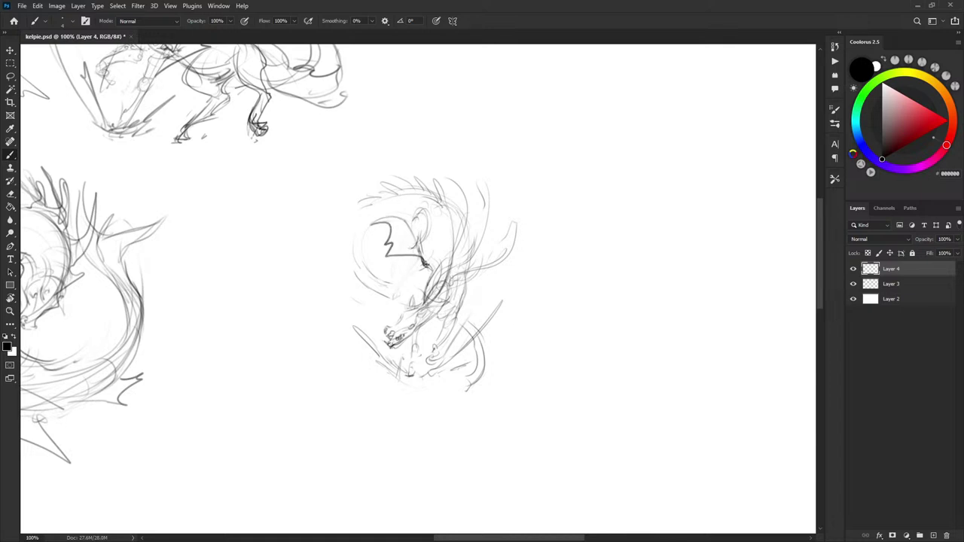
mouse_move(406, 226)
left_mouse_down()
mouse_move(388, 245)
mouse_move(399, 234)
left_mouse_up()
key("ctrl+z")
key("ctrl+z")
left_click_drag(389, 252, 420, 252)
left_click_drag(399, 220, 374, 224)
Darken the flowing mane strands and the back fin, and strengthen the ear and jaw lines of the flipped horse
left_click_drag(464, 229, 442, 285)
left_click_drag(464, 181, 456, 264)
left_click_drag(473, 203, 460, 258)
mouse_move(481, 173)
left_mouse_down()
mouse_move(489, 226)
mouse_move(471, 273)
mouse_move(515, 224)
left_mouse_up()
mouse_move(490, 267)
left_mouse_down()
mouse_move(453, 270)
mouse_move(436, 301)
mouse_move(412, 319)
left_mouse_up()
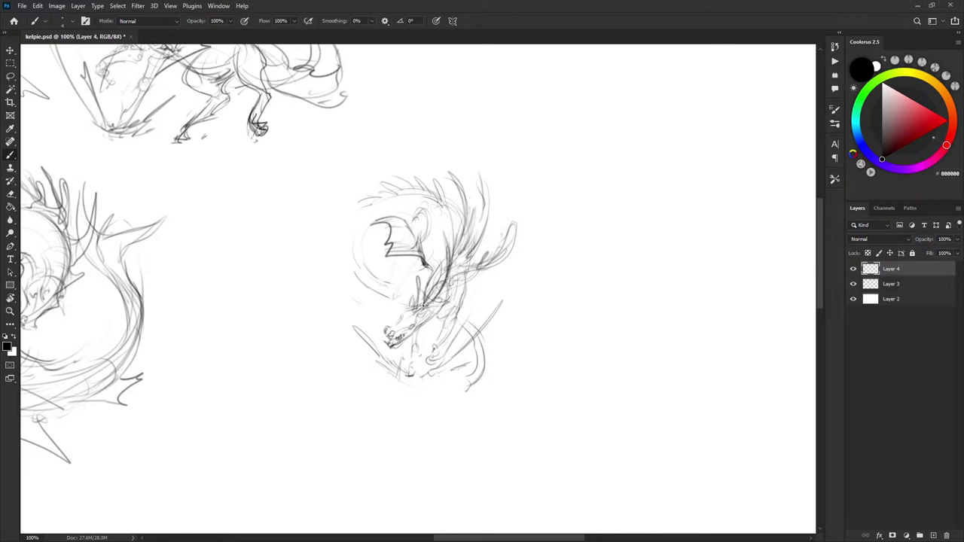
left_click_drag(428, 274, 422, 307)
mouse_move(435, 291)
left_mouse_down()
mouse_move(422, 306)
mouse_move(419, 281)
left_mouse_up()
scroll(450, 286, "down", 2)
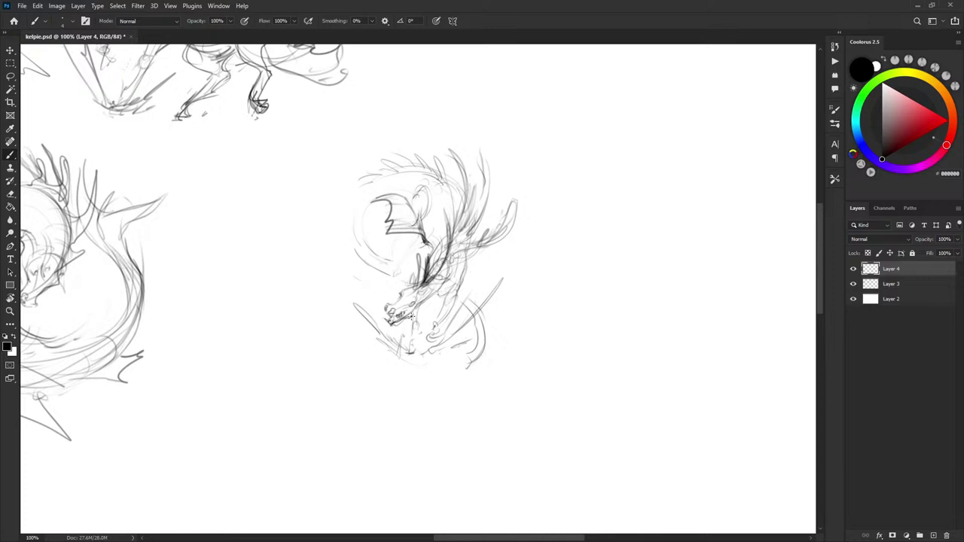
left_click_drag(413, 310, 436, 296)
left_click_drag(499, 235, 507, 212)
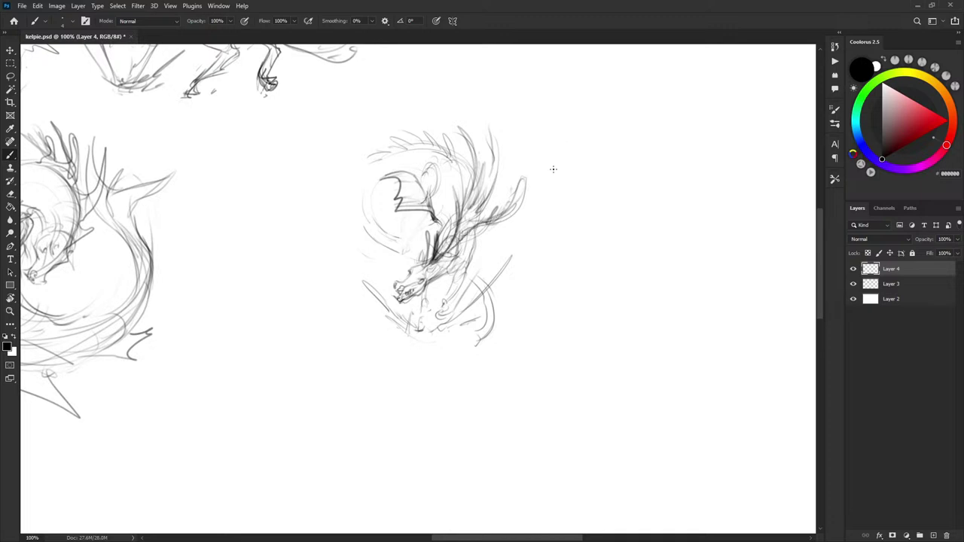
Delete the layer holding the flipped diving horse variation
key("Delete")
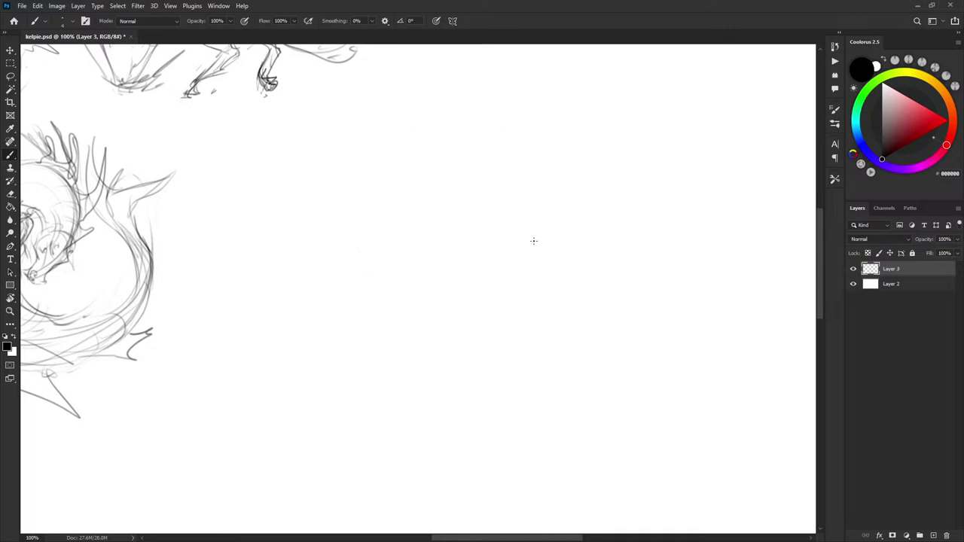
left_click_drag(388, 188, 669, 397)
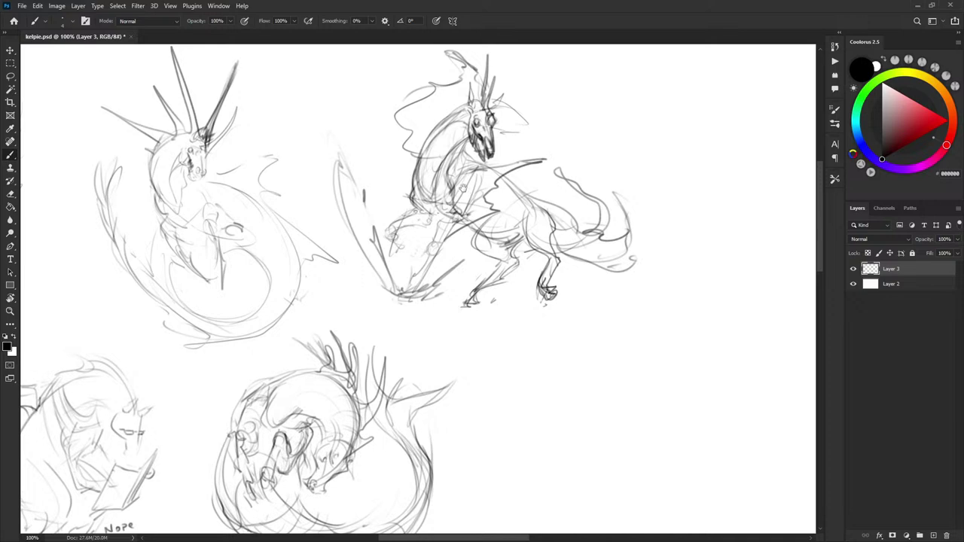
left_click_drag(463, 188, 503, 241)
left_click_drag(432, 215, 497, 256)
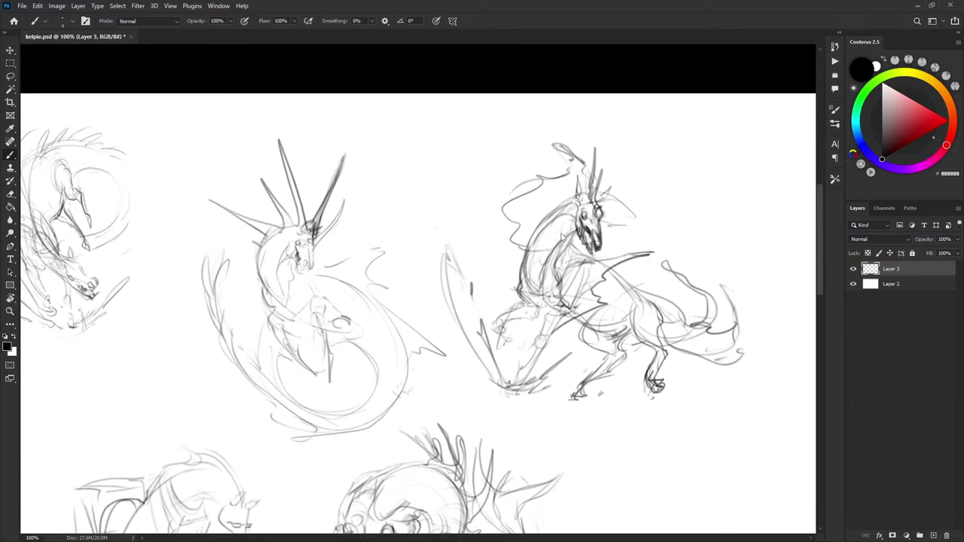
Open a new window for kelpie.psd and close the original window
left_click(226, 7)
mouse_move(250, 17)
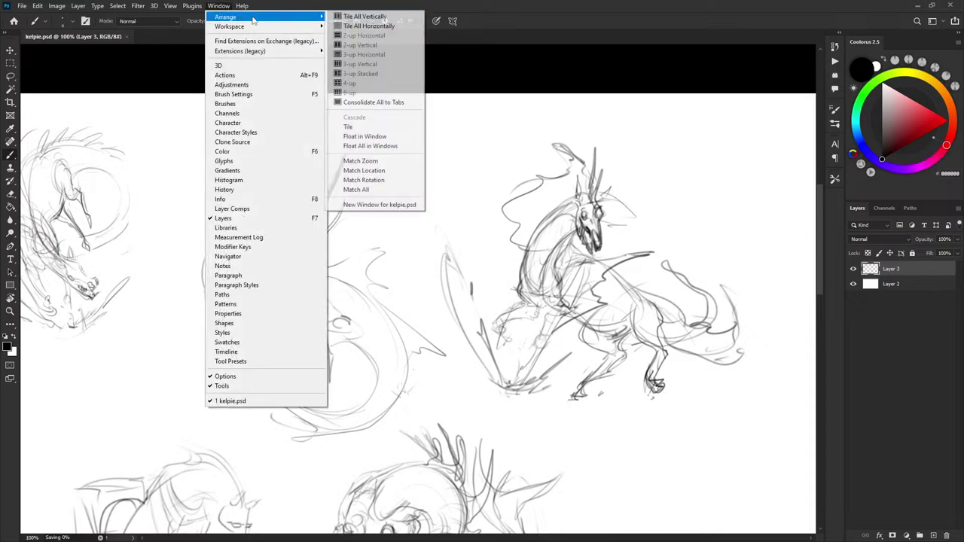
left_click(369, 146)
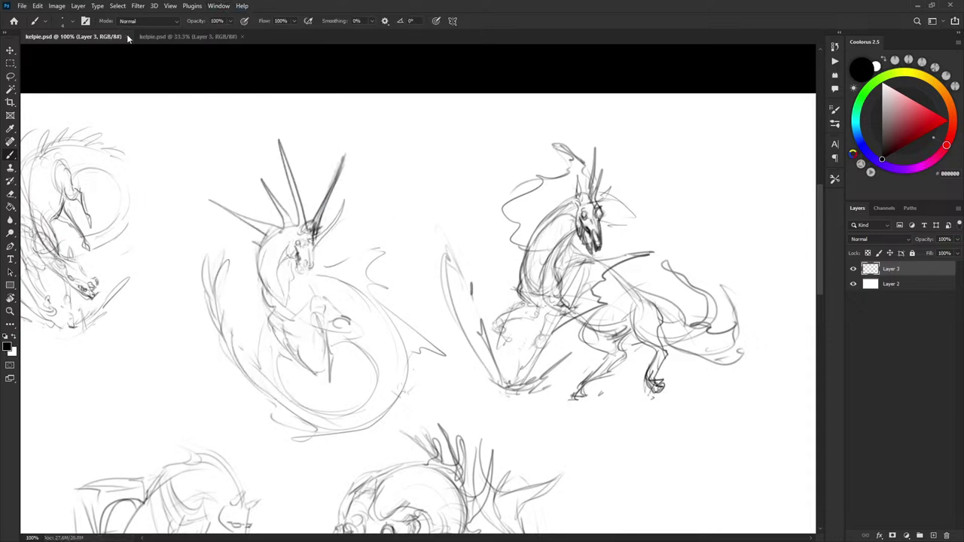
left_click(127, 36)
Duplicate the diving horse onto a new layer and move the duplicate to blank canvas, clear of the curled kelpie
key("ctrl+plus")
key("ctrl+plus")
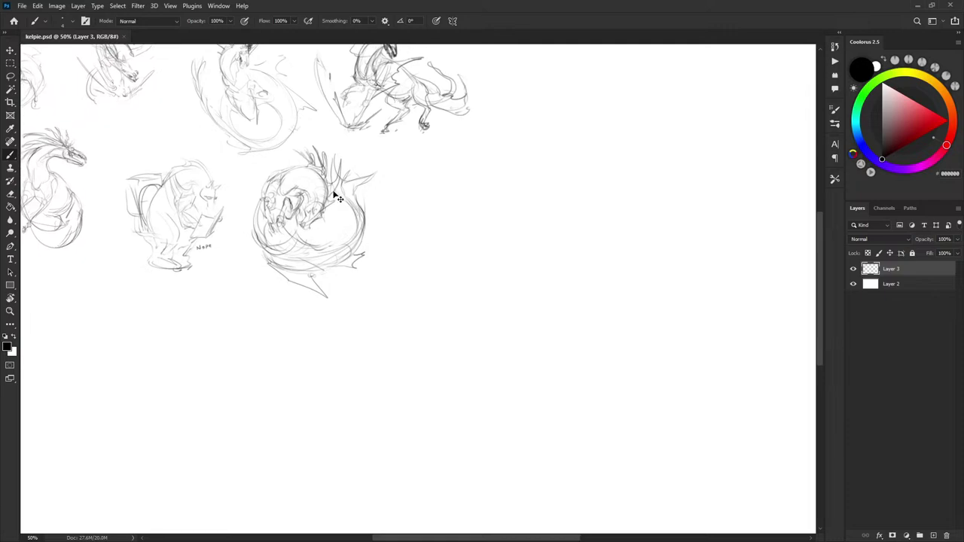
left_click_drag(256, 138, 486, 363)
key("ctrl+plus")
mouse_move(307, 209)
left_mouse_down()
mouse_move(422, 261)
mouse_move(410, 257)
left_mouse_up()
key("l")
mouse_move(206, 275)
left_mouse_down()
mouse_move(338, 71)
mouse_move(199, 172)
left_mouse_up()
key("ctrl+j")
key("v")
left_click_drag(505, 219, 243, 94)
mouse_move(94, 139)
left_mouse_down()
mouse_move(580, 362)
mouse_move(757, 459)
left_mouse_up()
left_click_drag(700, 243, 362, 106)
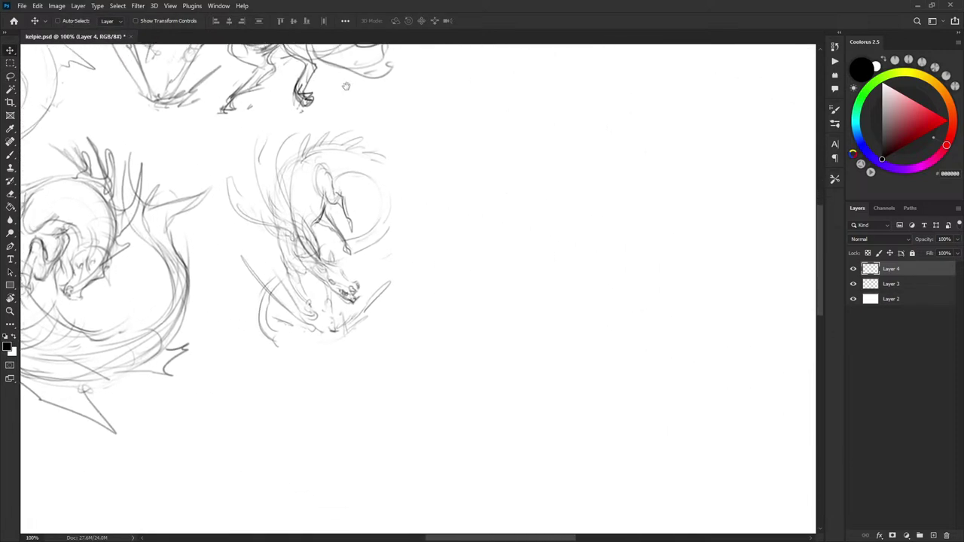
left_click_drag(324, 234, 521, 365)
left_click_drag(550, 211, 472, 131)
Flip the duplicated horse horizontally and rotate it slightly counterclockwise
key("ctrl+t")
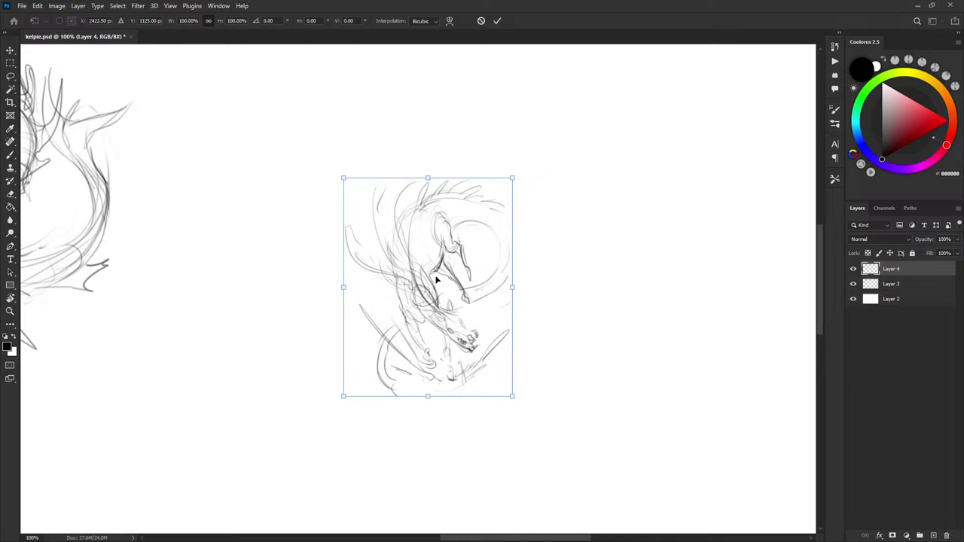
right_click(437, 278)
left_click(482, 477)
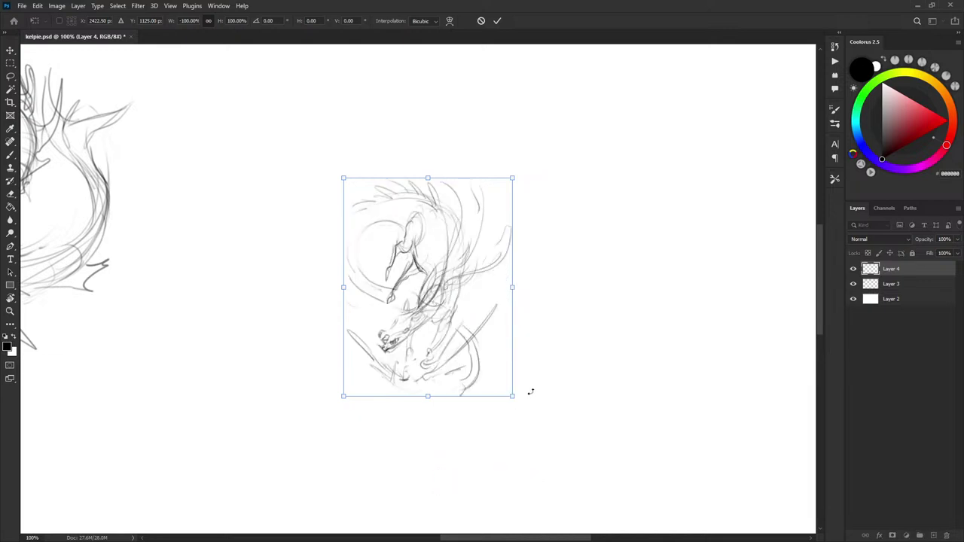
left_click_drag(545, 319, 569, 230)
key("Return")
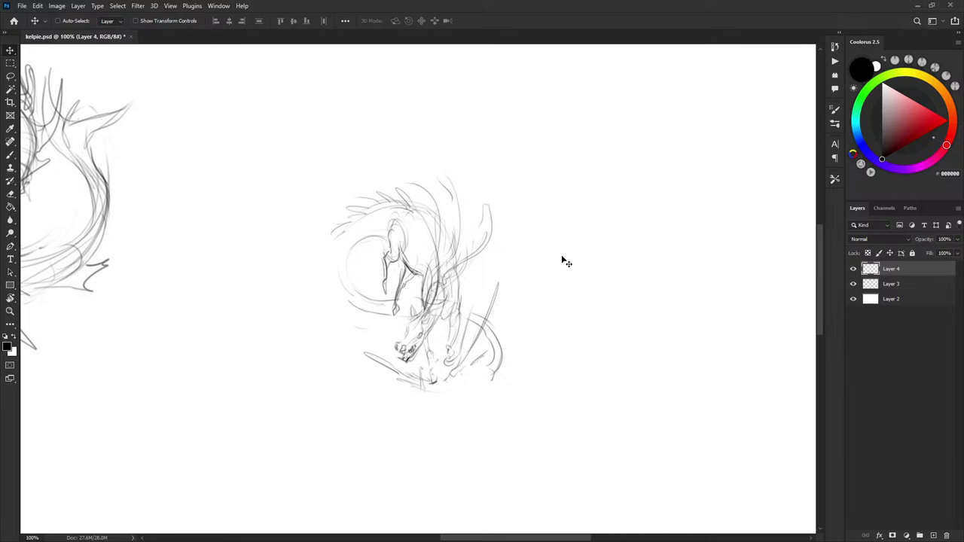
Remove both hind legs from the duplicated horse and add a short dark mark behind its shoulder
key("l")
mouse_move(405, 266)
left_mouse_down()
mouse_move(401, 317)
mouse_move(402, 264)
left_mouse_up()
key("Delete")
key("ctrl+d")
key("b")
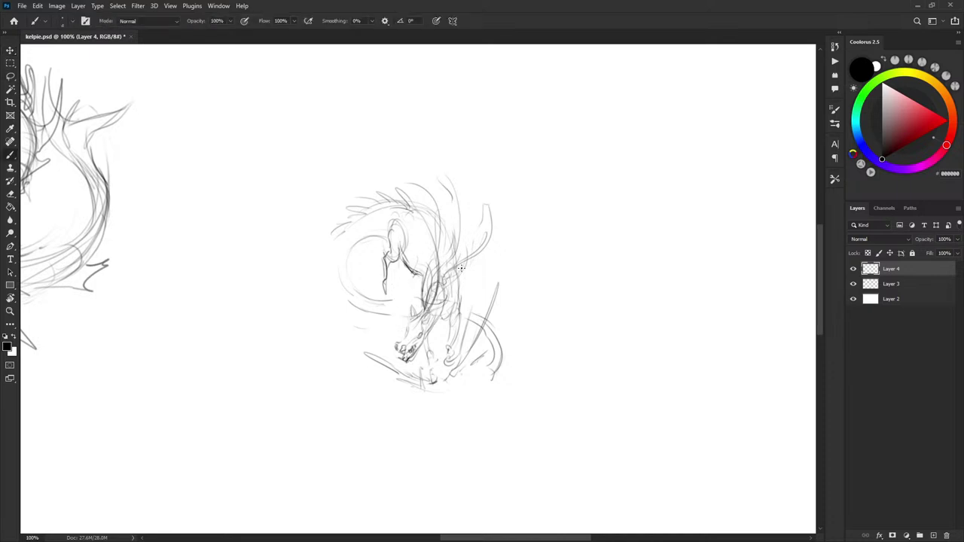
left_click_drag(463, 276, 474, 294)
key("l")
mouse_move(407, 236)
left_mouse_down()
mouse_move(391, 301)
mouse_move(387, 229)
mouse_move(403, 223)
mouse_move(422, 286)
left_mouse_up()
key("Delete")
key("ctrl+d")
Darken the belly and looping tail contour, and sketch bolder mane strands sweeping from the back down to the ear
key("b")
mouse_move(403, 241)
left_mouse_down()
mouse_move(421, 278)
mouse_move(395, 233)
mouse_move(403, 217)
mouse_move(353, 280)
left_mouse_up()
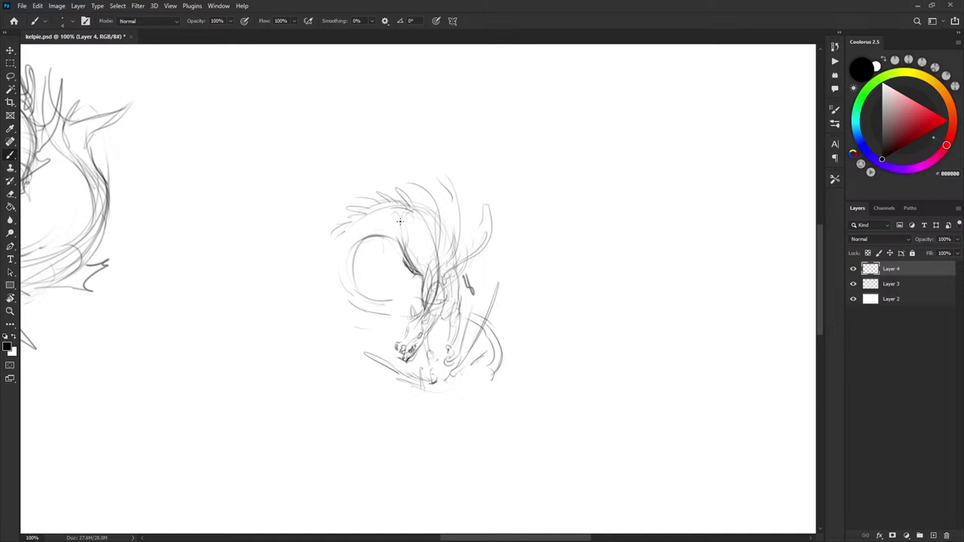
mouse_move(395, 184)
left_mouse_down()
mouse_move(440, 221)
mouse_move(420, 210)
mouse_move(437, 237)
mouse_move(442, 212)
mouse_move(433, 227)
mouse_move(404, 177)
mouse_move(448, 225)
mouse_move(441, 181)
mouse_move(455, 217)
left_mouse_up()
left_click_drag(442, 179, 457, 252)
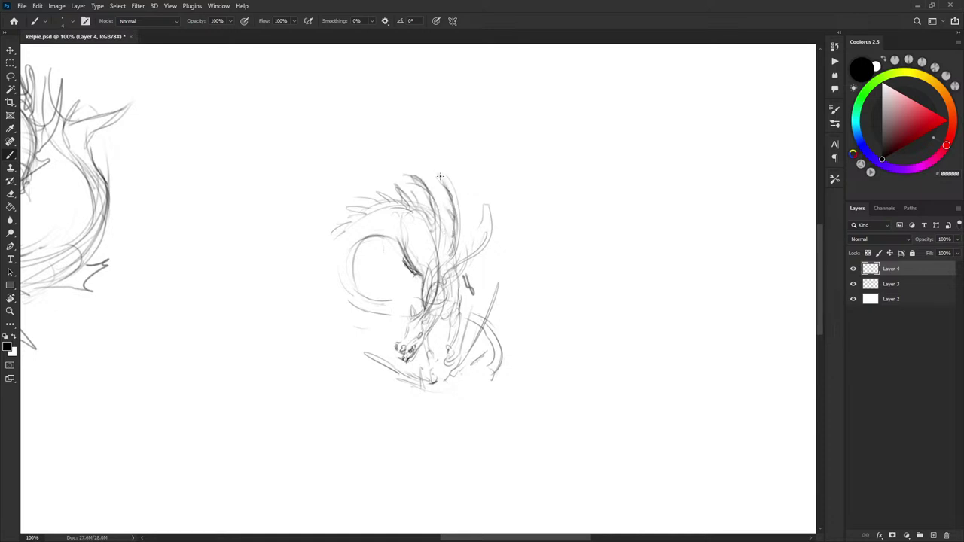
mouse_move(439, 172)
left_mouse_down()
mouse_move(457, 211)
mouse_move(455, 223)
mouse_move(443, 180)
mouse_move(449, 257)
mouse_move(443, 249)
mouse_move(434, 278)
left_mouse_up()
mouse_move(453, 213)
left_mouse_down()
mouse_move(454, 272)
mouse_move(428, 311)
mouse_move(413, 309)
mouse_move(411, 327)
left_mouse_up()
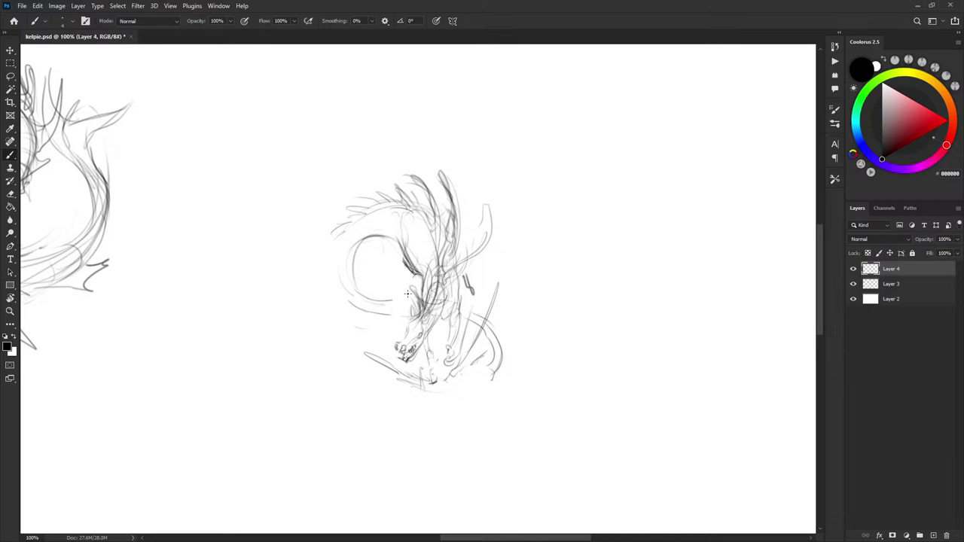
Shade the flipped horse's throat and neck with dark hatching, cleaning up the overlapping lines with white strokes
left_click_drag(422, 284, 416, 300)
left_click_drag(431, 275, 428, 291)
key("x")
key("x")
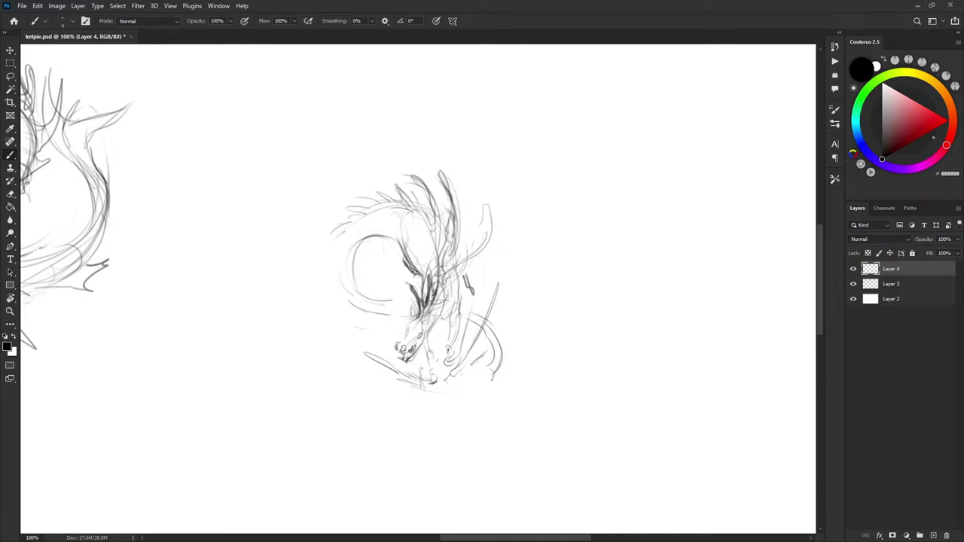
key("x")
key("x")
left_click_drag(445, 269, 435, 299)
left_click_drag(444, 260, 428, 317)
key("x")
key("x")
key("x")
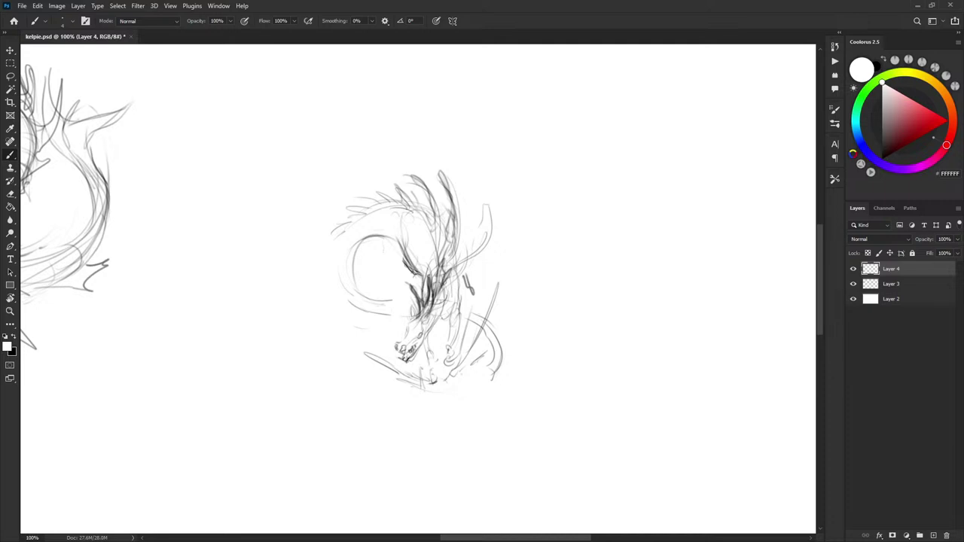
left_click_drag(432, 280, 430, 291)
key("x")
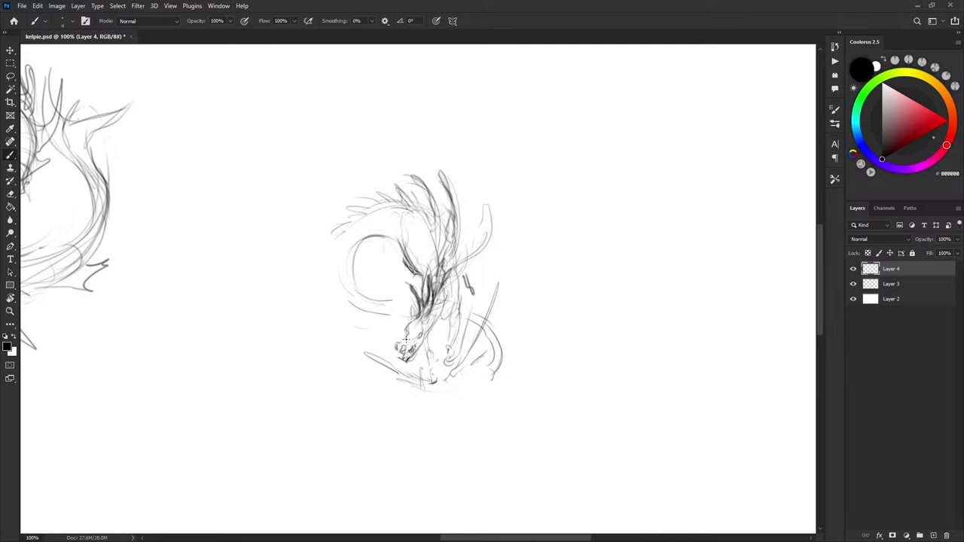
Refine the flipped horse's face contour and muzzle, alternating black lines with white corrections
key("x")
key("x")
key("x")
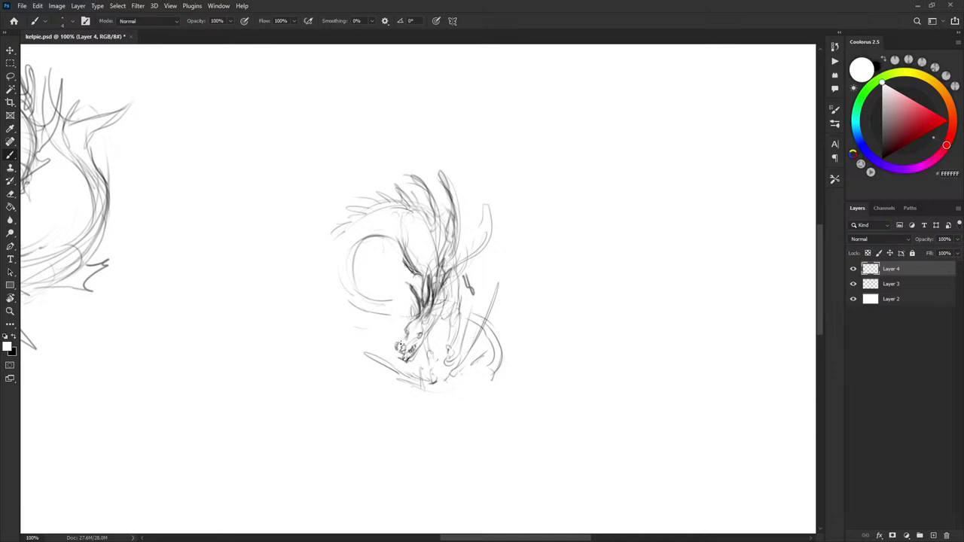
key("x")
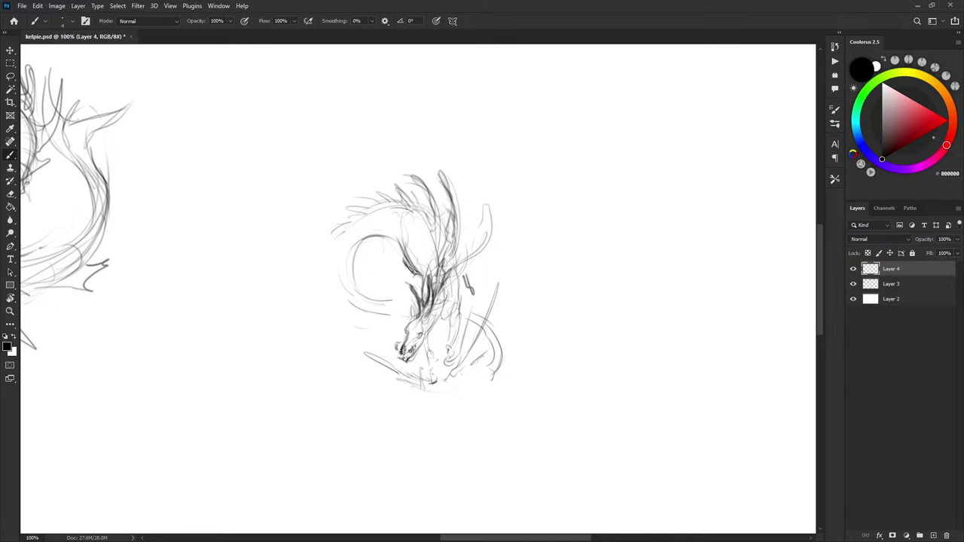
key("x")
key("x")
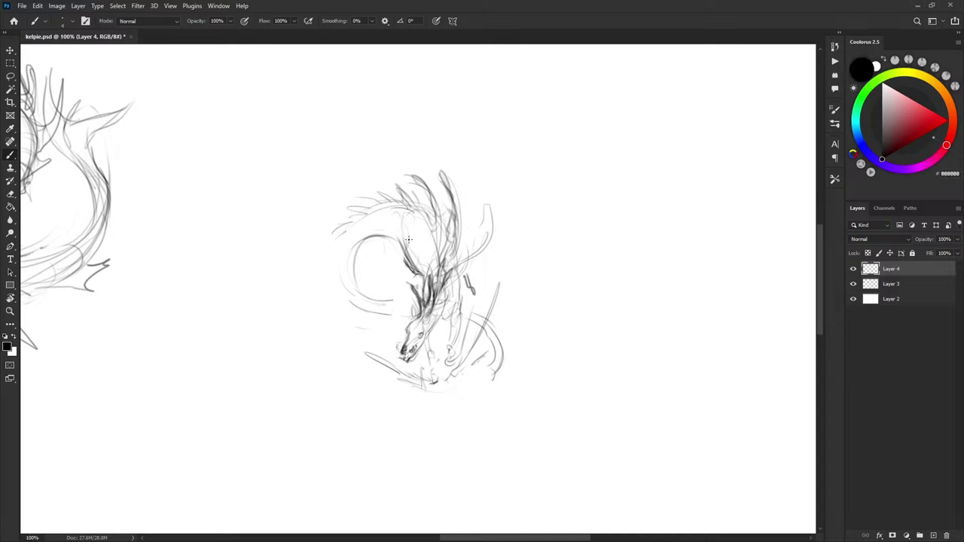
Add hatching along the flipped horse's belly and darken the lines around its chest
left_click_drag(399, 238, 416, 274)
key("ctrl+z")
mouse_move(408, 238)
left_mouse_down()
mouse_move(423, 280)
mouse_move(469, 310)
left_mouse_up()
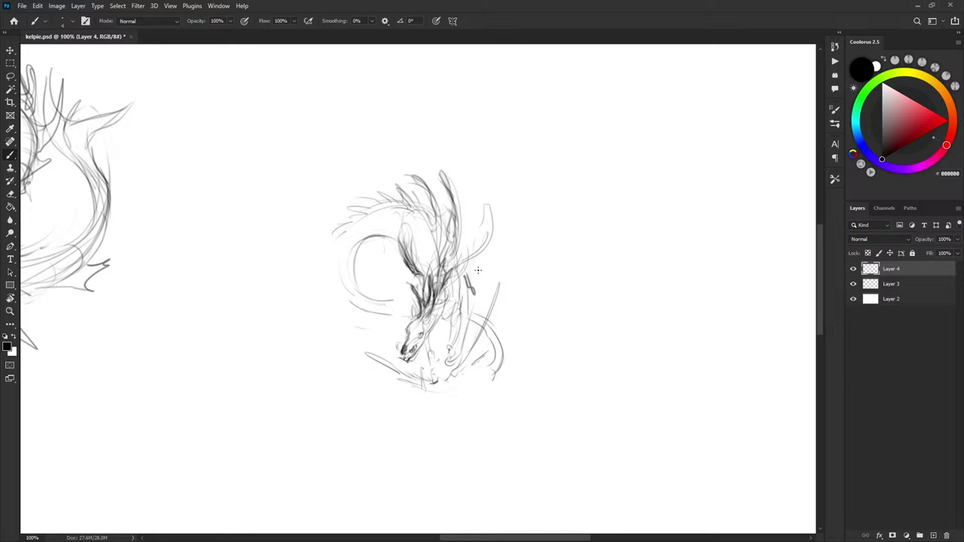
Delete the layer holding the flipped horse variation
left_click_drag(513, 226, 520, 242)
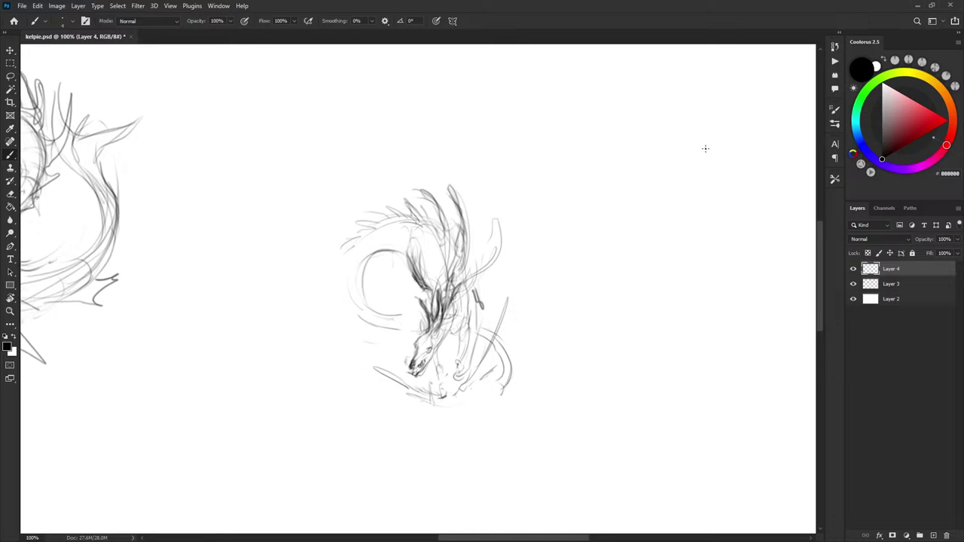
key("Delete")
Copy the original diving horse thumbnail to a new layer and place the copy on blank canvas beside the curled kelpie
left_click_drag(263, 247, 718, 389)
left_click_drag(406, 179, 547, 327)
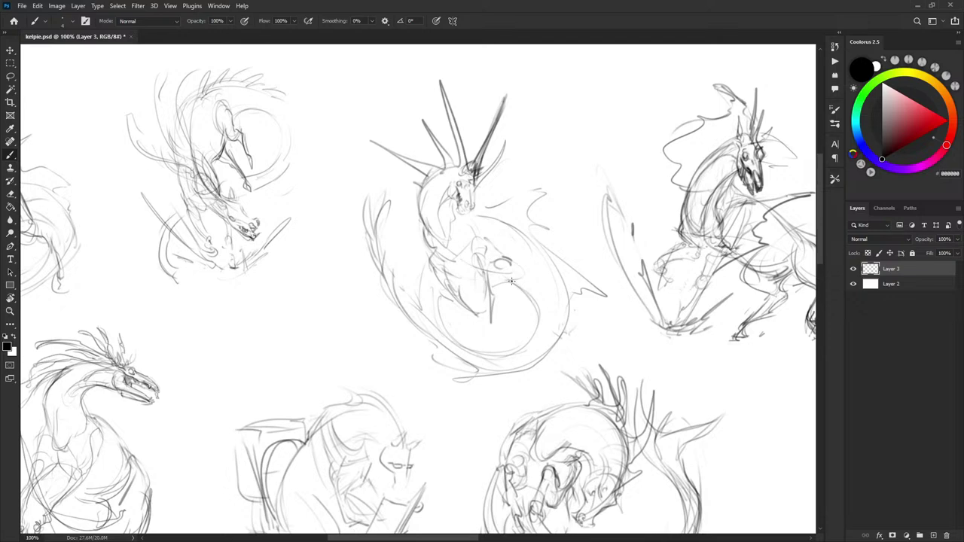
left_click_drag(436, 236, 475, 236)
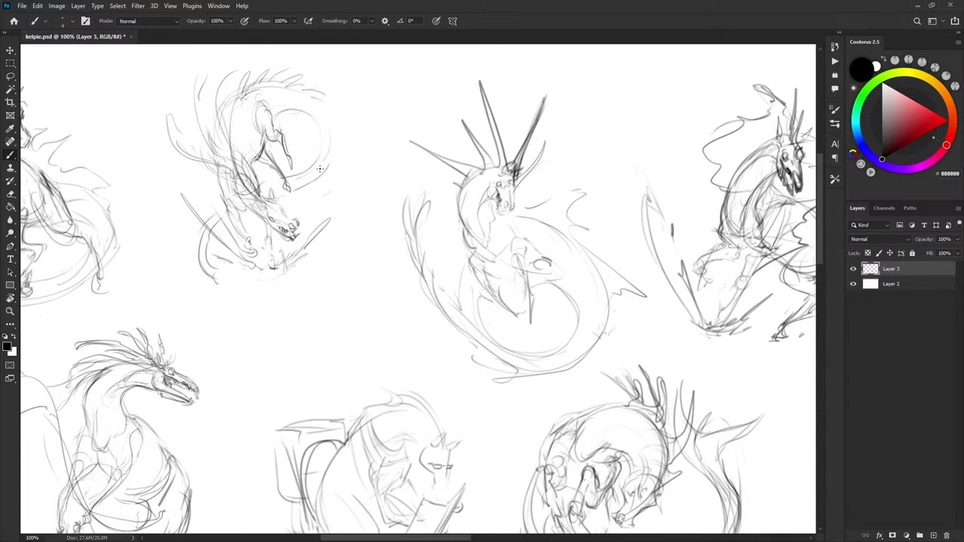
key("l")
mouse_move(148, 129)
left_mouse_down()
mouse_move(185, 283)
mouse_move(297, 59)
mouse_move(149, 126)
left_mouse_up()
key("ctrl+j")
key("v")
mouse_move(476, 231)
left_mouse_down()
mouse_move(429, 174)
mouse_move(383, 146)
left_mouse_up()
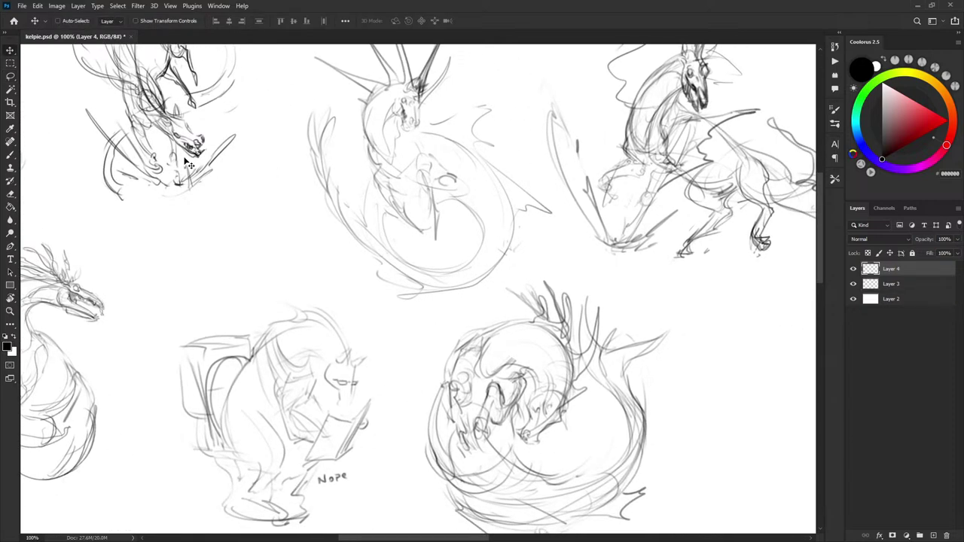
mouse_move(193, 155)
left_mouse_down()
mouse_move(608, 336)
mouse_move(633, 362)
left_mouse_up()
left_click_drag(622, 213, 407, 102)
left_click_drag(410, 226, 693, 411)
left_click_drag(675, 233, 460, 120)
left_click_drag(477, 275, 497, 197)
left_click_drag(563, 179, 544, 221)
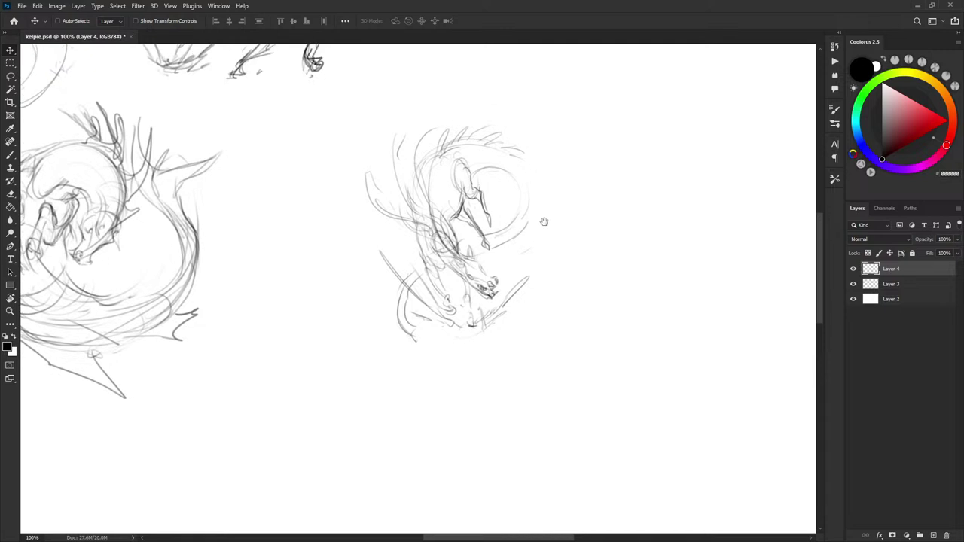
Redraw both forelegs and the jaw of the copied diving horse with darker lines, correcting the leg contours in white
key("b")
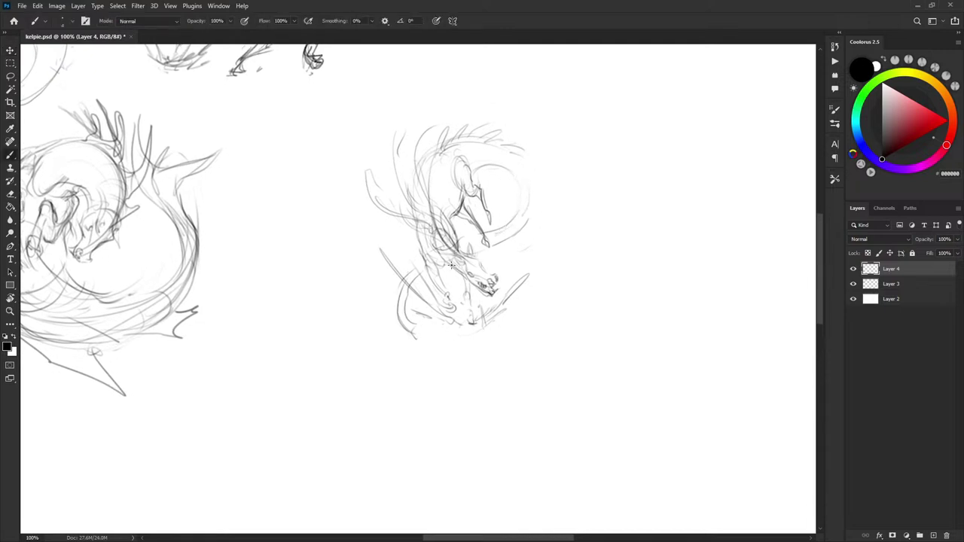
left_click_drag(468, 278, 481, 290)
left_click_drag(439, 275, 444, 294)
mouse_move(431, 269)
left_mouse_down()
mouse_move(440, 274)
mouse_move(423, 258)
left_mouse_up()
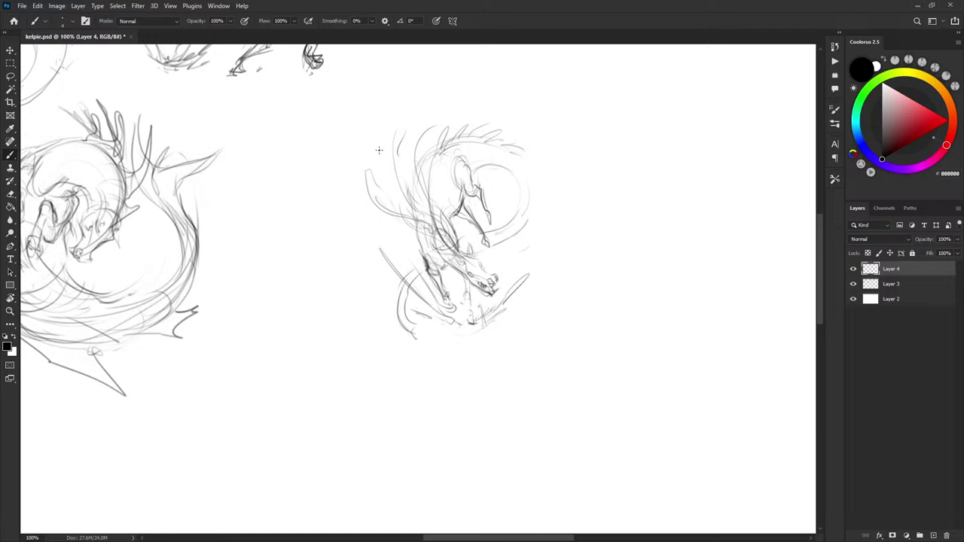
key("x")
mouse_move(426, 260)
left_mouse_down()
mouse_move(433, 278)
mouse_move(439, 271)
mouse_move(428, 263)
mouse_move(451, 266)
mouse_move(443, 288)
mouse_move(456, 310)
left_mouse_up()
key("x")
key("x")
key("x")
mouse_move(466, 305)
left_mouse_down()
mouse_move(472, 320)
mouse_move(465, 295)
left_mouse_up()
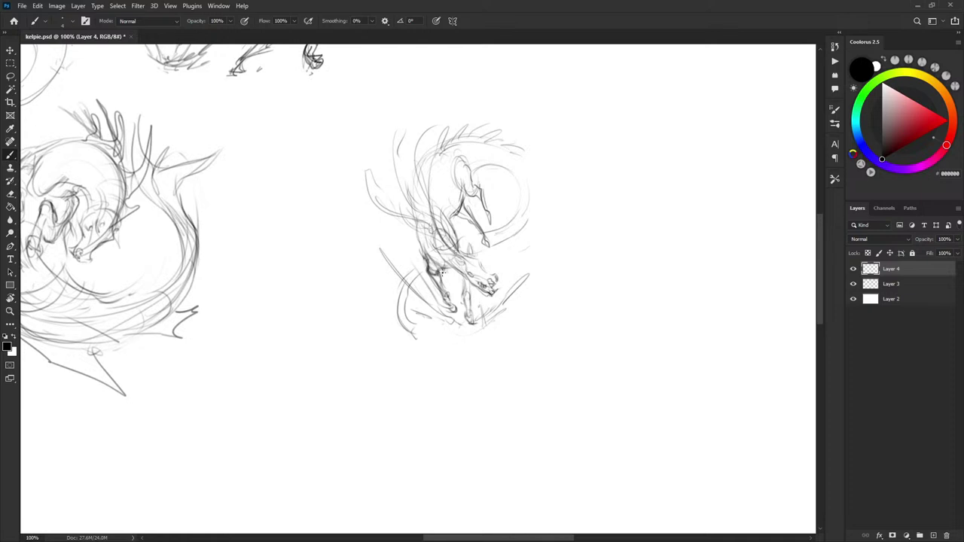
Adjust the elbow of the near foreleg, erase its stray lines and redraw the joint where it meets the shoulder
key("l")
mouse_move(426, 262)
left_mouse_down()
mouse_move(452, 313)
mouse_move(449, 285)
mouse_move(422, 253)
mouse_move(436, 269)
left_mouse_up()
key("v")
key("ctrl+d")
key("b")
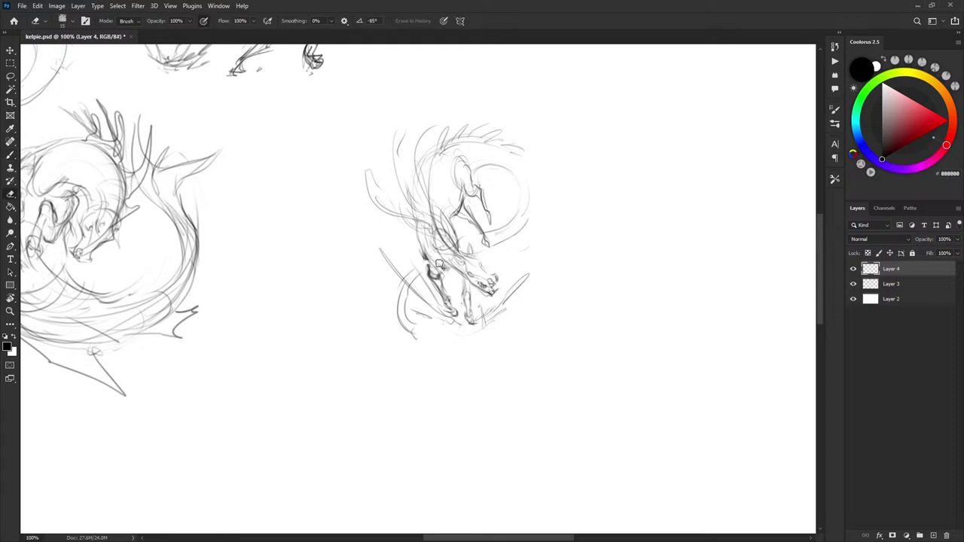
mouse_move(428, 260)
left_mouse_down()
mouse_move(443, 274)
mouse_move(437, 266)
left_mouse_up()
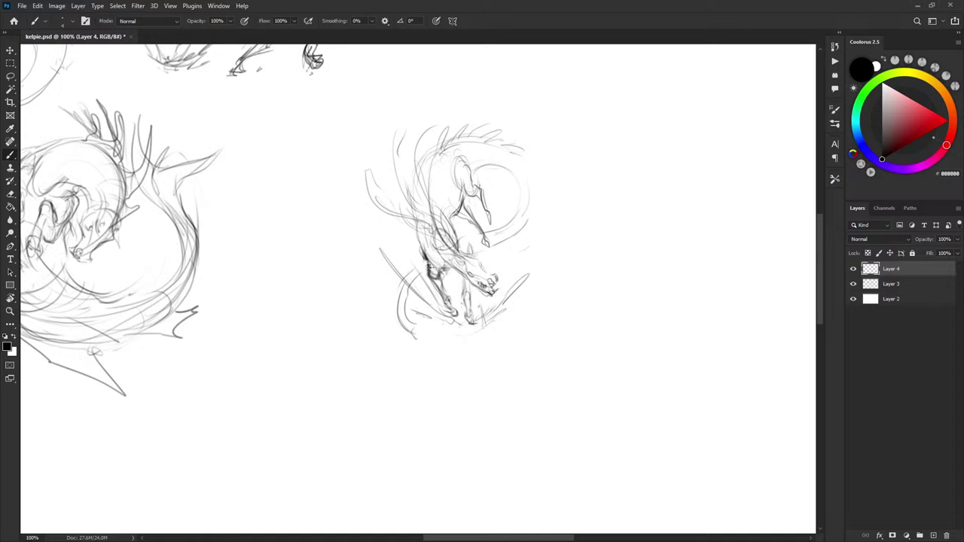
key("x")
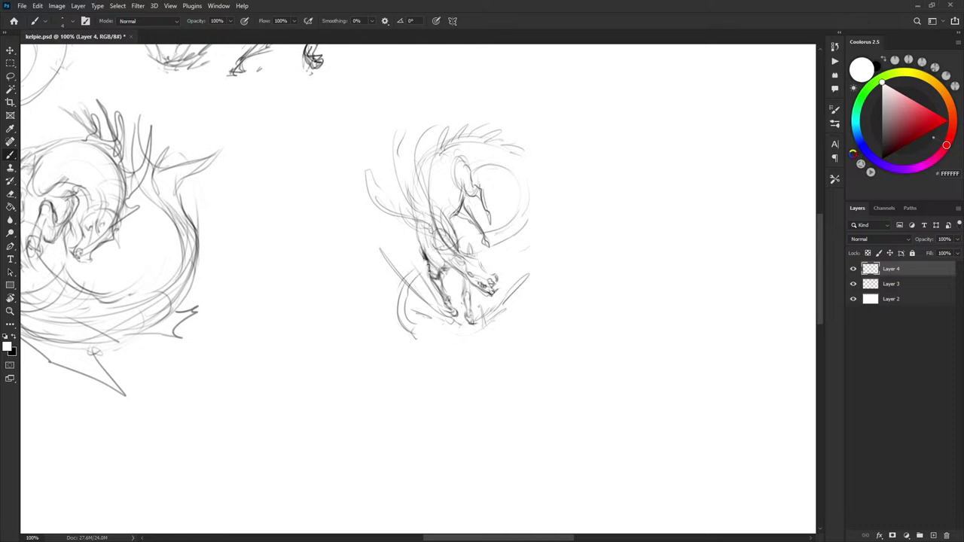
key("x")
key("x")
key("x")
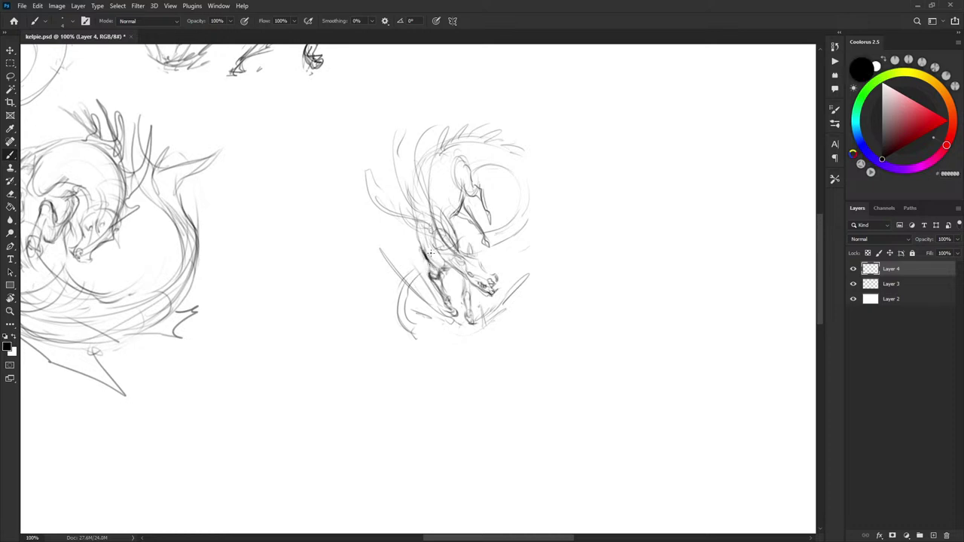
Darken the shoulder contour of the copied horse and reinforce its chest and belly line
mouse_move(426, 249)
left_mouse_down()
mouse_move(462, 278)
mouse_move(466, 311)
mouse_move(465, 286)
mouse_move(422, 239)
mouse_move(445, 272)
mouse_move(421, 255)
mouse_move(418, 203)
left_mouse_up()
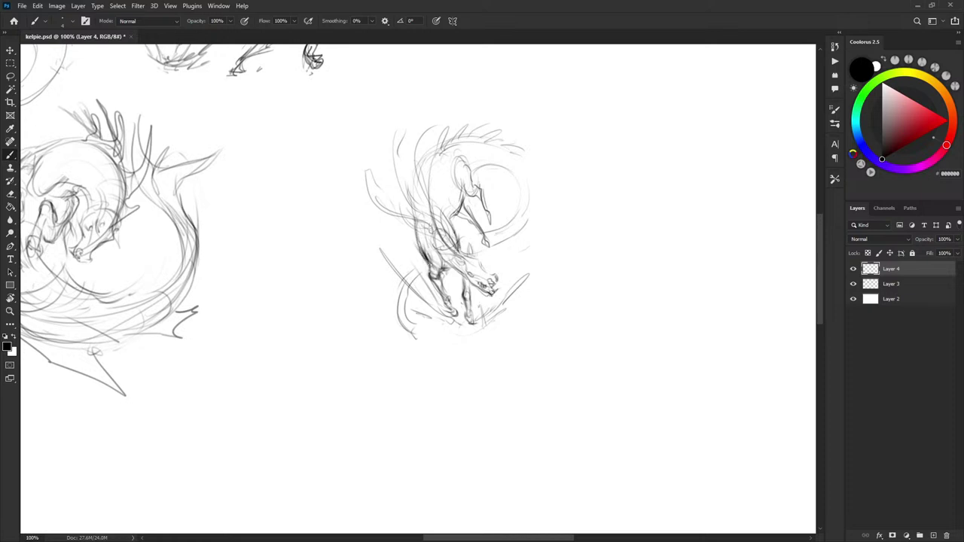
mouse_move(431, 270)
left_mouse_down()
mouse_move(408, 213)
mouse_move(455, 210)
mouse_move(441, 170)
mouse_move(458, 197)
left_mouse_up()
key("x")
key("x")
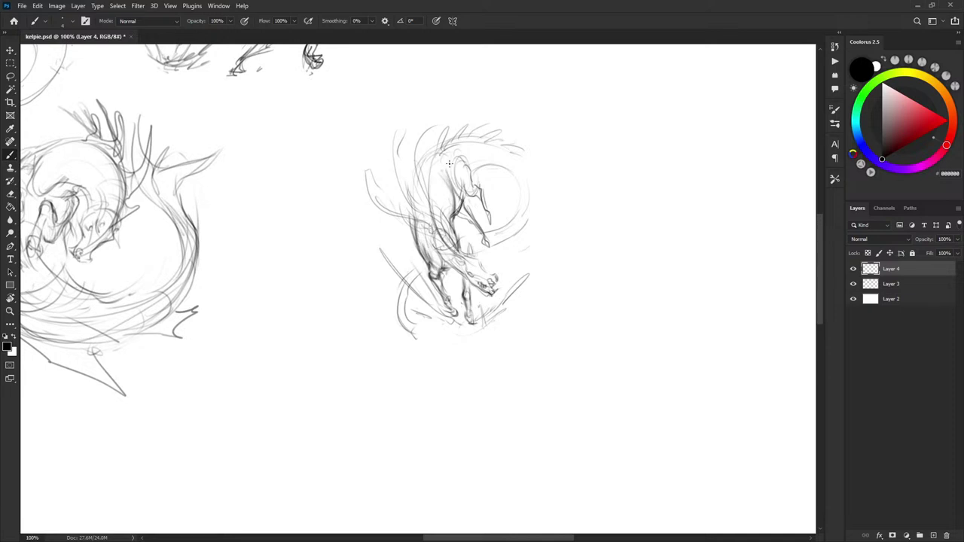
Redraw the flank and thigh contours, and darken the far hind leg and the rump
key("ctrl+z")
mouse_move(445, 157)
left_mouse_down()
mouse_move(461, 202)
mouse_move(473, 196)
mouse_move(461, 223)
left_mouse_up()
key("x")
key("x")
mouse_move(465, 165)
left_mouse_down()
mouse_move(467, 198)
mouse_move(484, 200)
mouse_move(490, 226)
left_mouse_up()
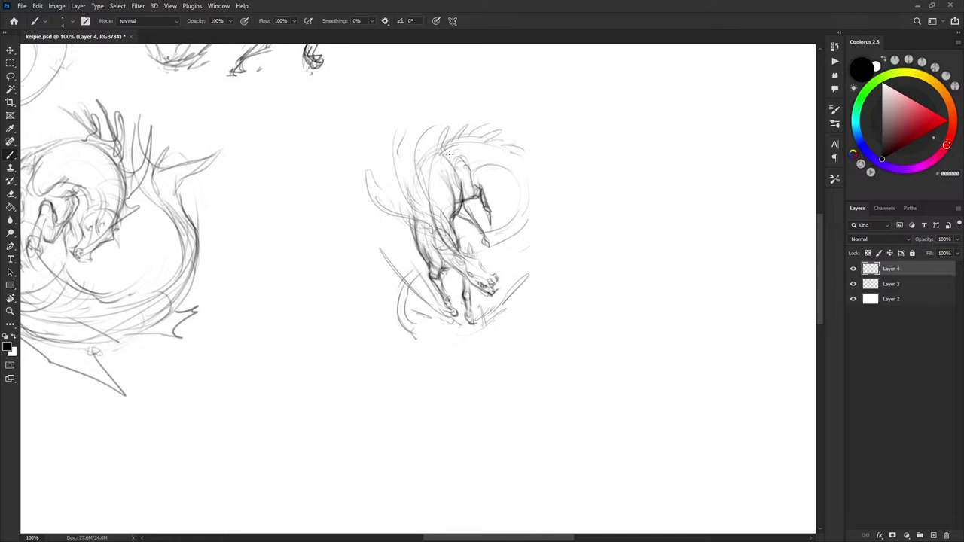
left_click_drag(451, 155, 452, 172)
mouse_move(424, 161)
left_mouse_down()
mouse_move(449, 160)
mouse_move(462, 197)
left_mouse_up()
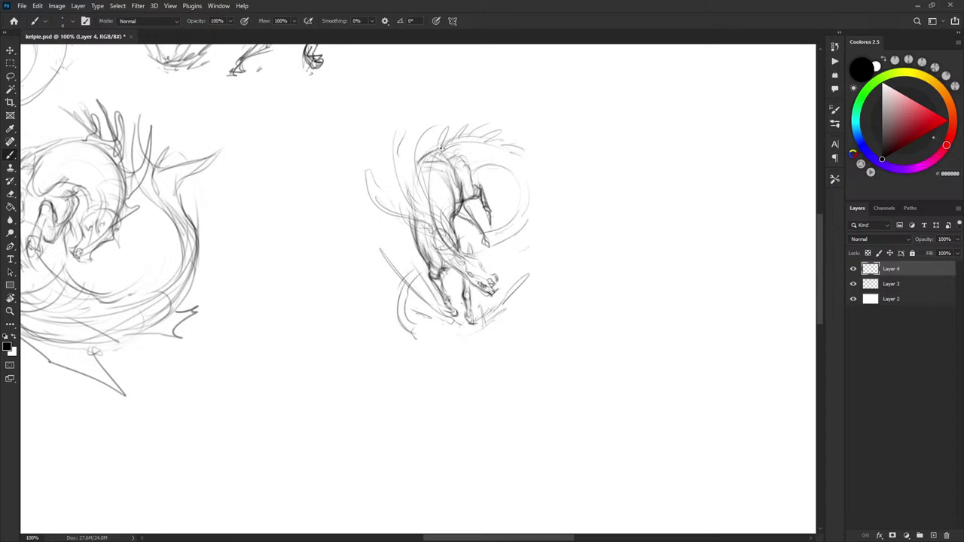
left_click_drag(432, 156, 461, 160)
Sketch dark mane strands across the neck and delete the faint curled strand sticking out behind it
mouse_move(395, 210)
left_mouse_down()
mouse_move(439, 233)
mouse_move(428, 231)
left_mouse_up()
key("l")
left_click_drag(367, 209, 399, 196)
key("Delete")
key("ctrl+d")
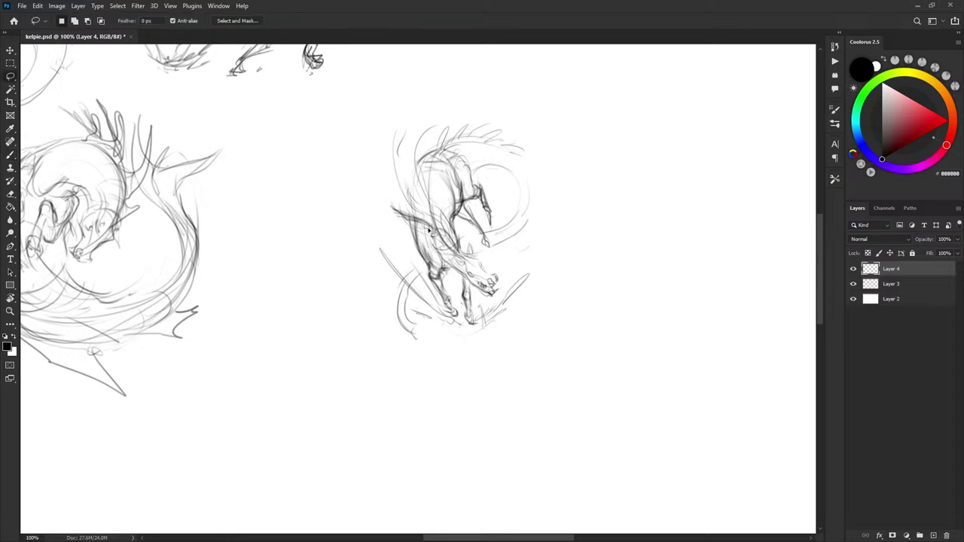
Build up the mane over the neck and shoulder with dark strands running down to the head
key("b")
left_click_drag(426, 227, 447, 252)
key("ctrl+z")
key("ctrl+z")
key("ctrl+z")
key("ctrl+z")
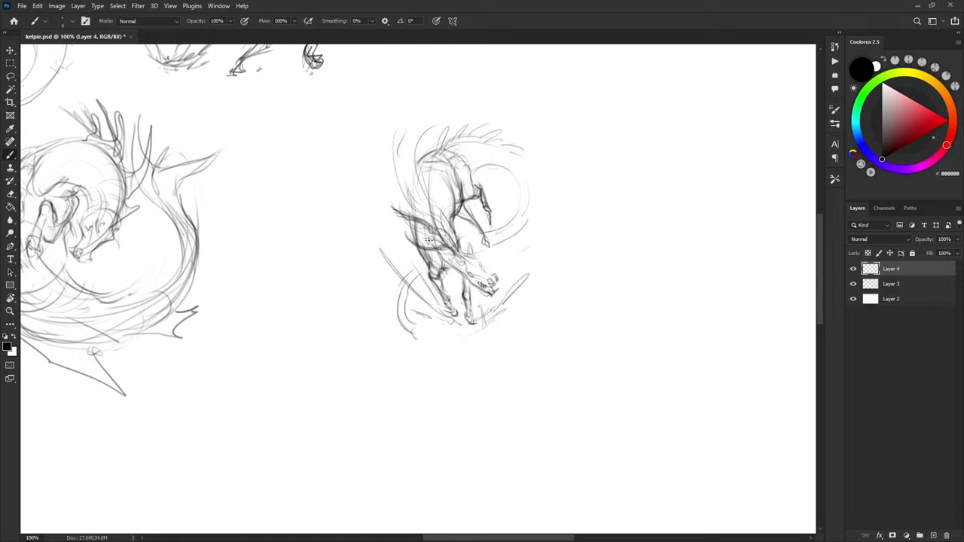
mouse_move(451, 246)
left_mouse_down()
mouse_move(434, 231)
mouse_move(443, 220)
left_mouse_up()
left_click_drag(454, 242, 443, 218)
left_click_drag(479, 266, 464, 252)
left_click_drag(440, 206, 461, 255)
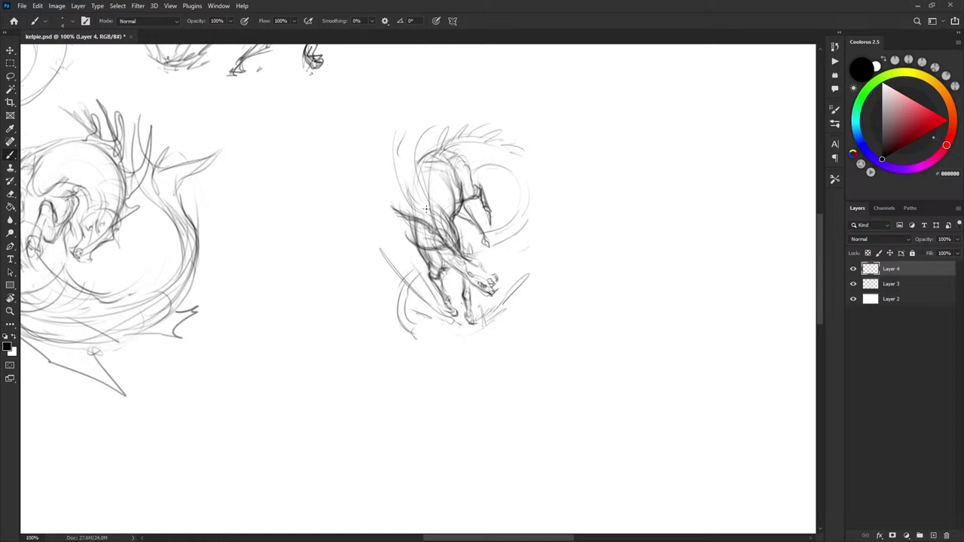
Sketch long, flowing mane strands sweeping upward from the shoulder along the horse's back
mouse_move(427, 213)
left_mouse_down()
mouse_move(450, 243)
mouse_move(393, 177)
left_mouse_up()
left_click_drag(421, 214, 403, 195)
mouse_move(397, 155)
left_mouse_down()
mouse_move(395, 132)
mouse_move(396, 143)
mouse_move(426, 137)
left_mouse_up()
left_click_drag(416, 156, 416, 200)
mouse_move(420, 149)
left_mouse_down()
mouse_move(419, 186)
mouse_move(441, 110)
mouse_move(424, 184)
mouse_move(412, 141)
left_mouse_up()
left_click_drag(407, 175, 413, 144)
left_click_drag(435, 113, 417, 143)
mouse_move(429, 130)
left_mouse_down()
mouse_move(402, 169)
mouse_move(407, 141)
mouse_move(419, 194)
left_mouse_up()
left_click_drag(421, 152, 413, 191)
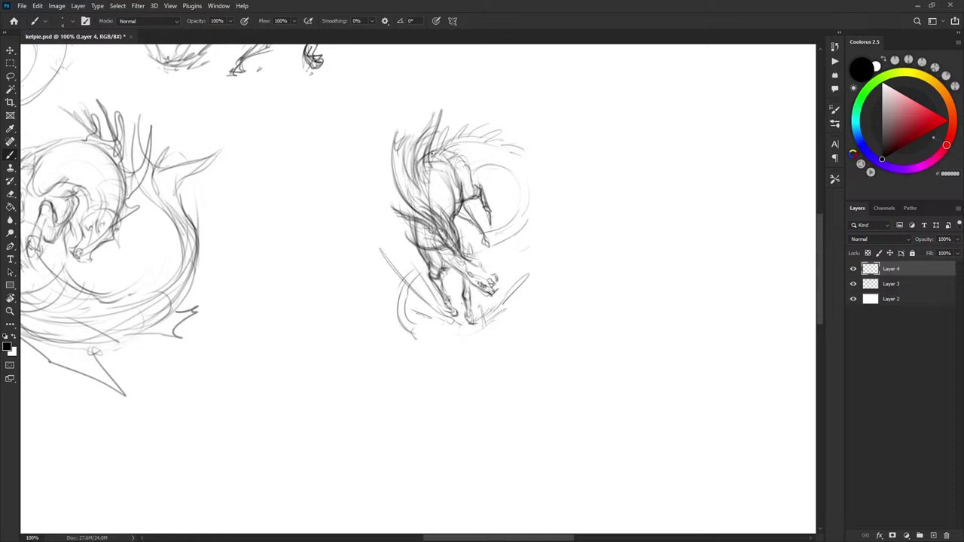
Continue the spiky strands over the rump and onto the tail base, separating the clumps with white strokes
left_click_drag(436, 149, 430, 160)
mouse_move(452, 122)
left_mouse_down()
mouse_move(434, 156)
mouse_move(447, 127)
left_mouse_up()
mouse_move(450, 115)
left_mouse_down()
mouse_move(426, 181)
mouse_move(468, 126)
left_mouse_up()
key("x")
key("x")
key("x")
key("x")
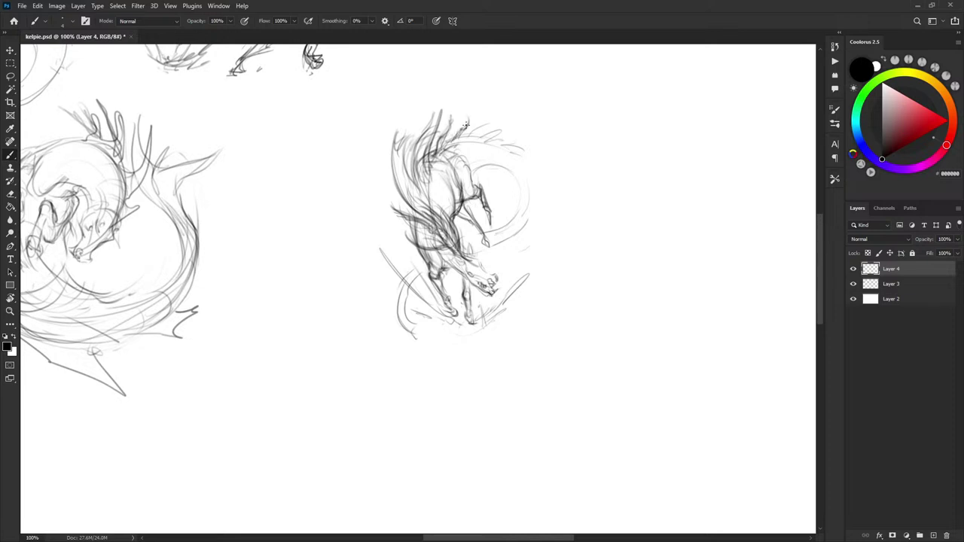
key("x")
key("x")
left_click_drag(438, 147, 427, 154)
key("x")
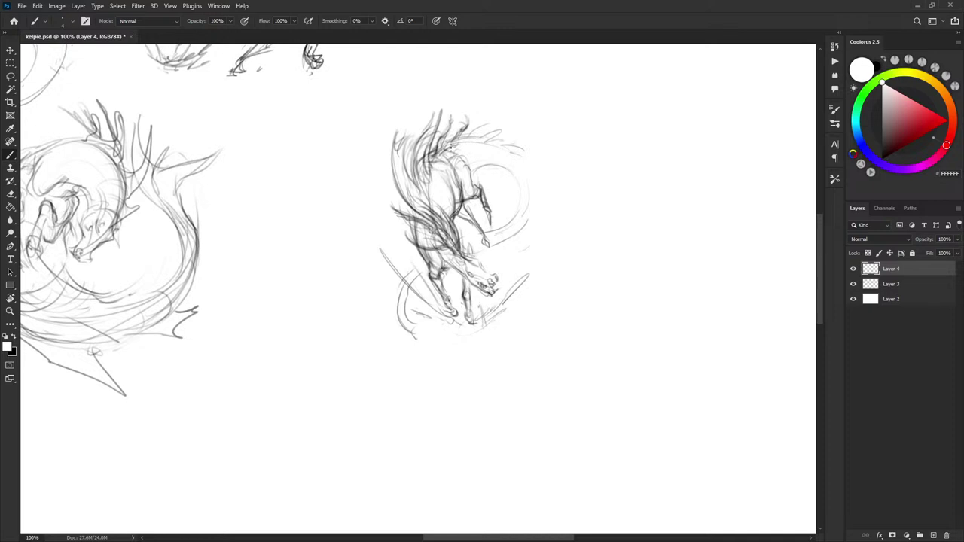
key("x")
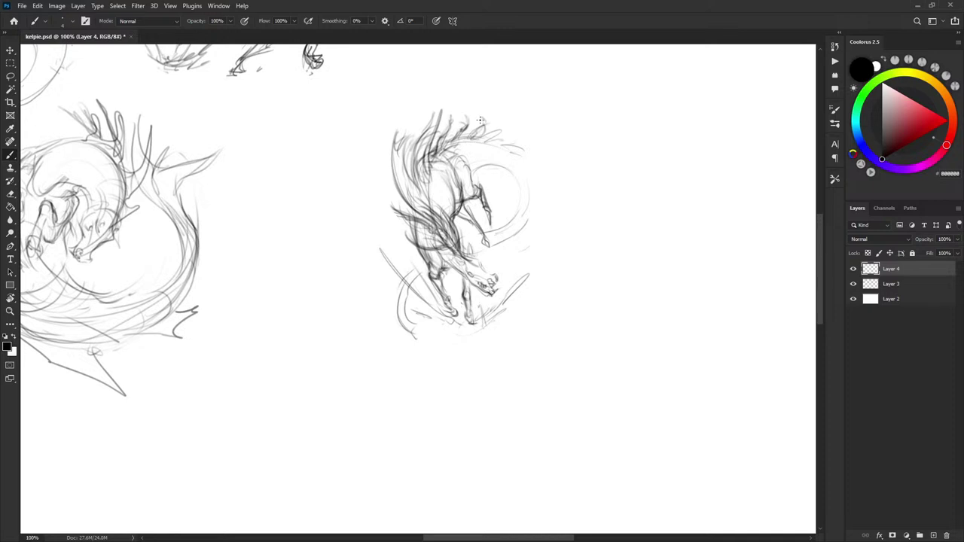
key("x")
key("x")
key("x")
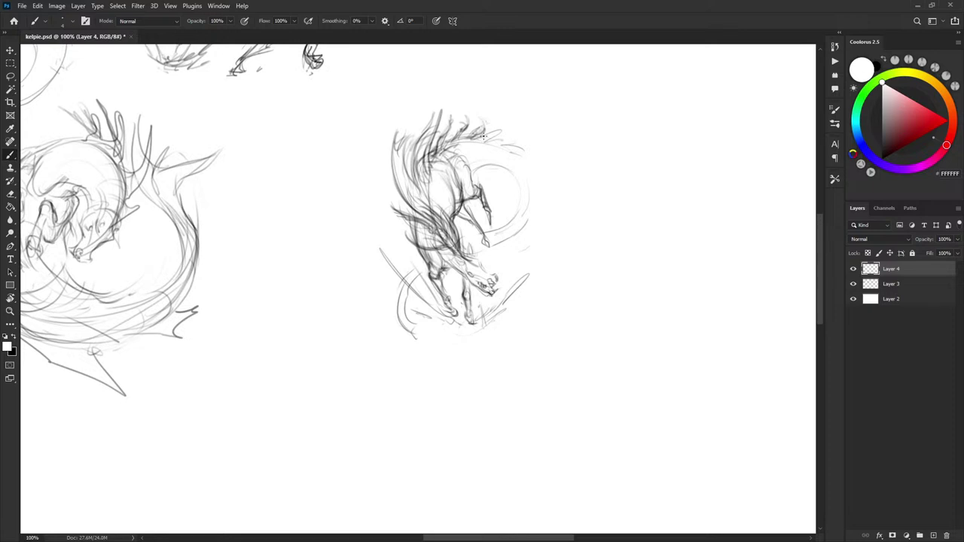
key("x")
Sketch a wider outer contour for the looping tail and undo the unwanted strokes
mouse_move(479, 138)
left_mouse_down()
mouse_move(504, 138)
mouse_move(532, 210)
left_mouse_up()
mouse_move(482, 141)
left_mouse_down()
mouse_move(519, 191)
mouse_move(519, 183)
mouse_move(506, 202)
mouse_move(519, 203)
mouse_move(533, 231)
left_mouse_up()
key("ctrl+z")
key("ctrl+z")
key("ctrl+z")
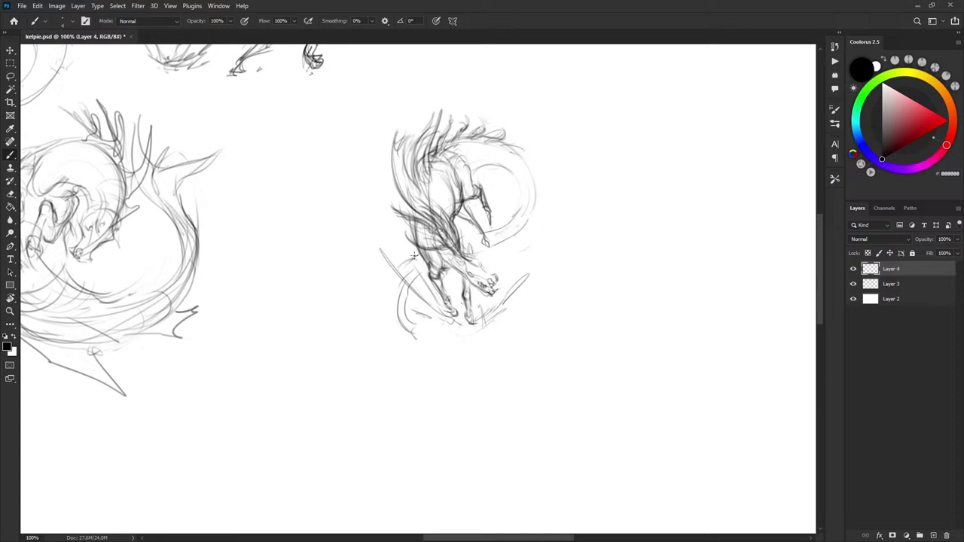
Add curved splash lines behind the forelegs of the diving horse
mouse_move(414, 257)
left_mouse_down()
mouse_move(369, 273)
mouse_move(400, 271)
mouse_move(381, 303)
left_mouse_up()
left_click_drag(387, 315, 427, 340)
left_click_drag(407, 269, 389, 310)
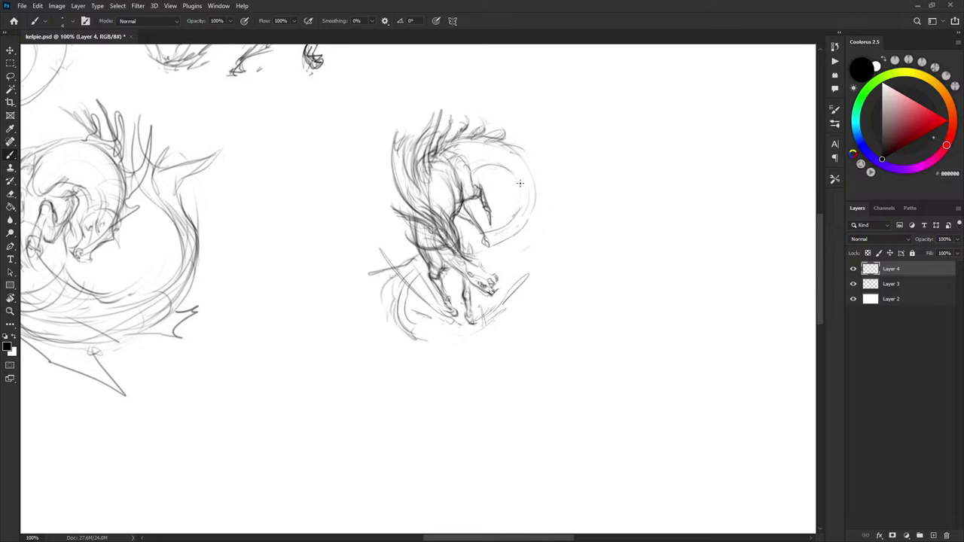
Draw bolder, round-tipped strands in the mane along the back and across the neck
mouse_move(472, 143)
left_mouse_down()
mouse_move(507, 173)
mouse_move(526, 168)
left_mouse_up()
key("ctrl+z")
mouse_move(443, 141)
left_mouse_down()
mouse_move(457, 115)
mouse_move(461, 137)
mouse_move(494, 125)
mouse_move(427, 154)
left_mouse_up()
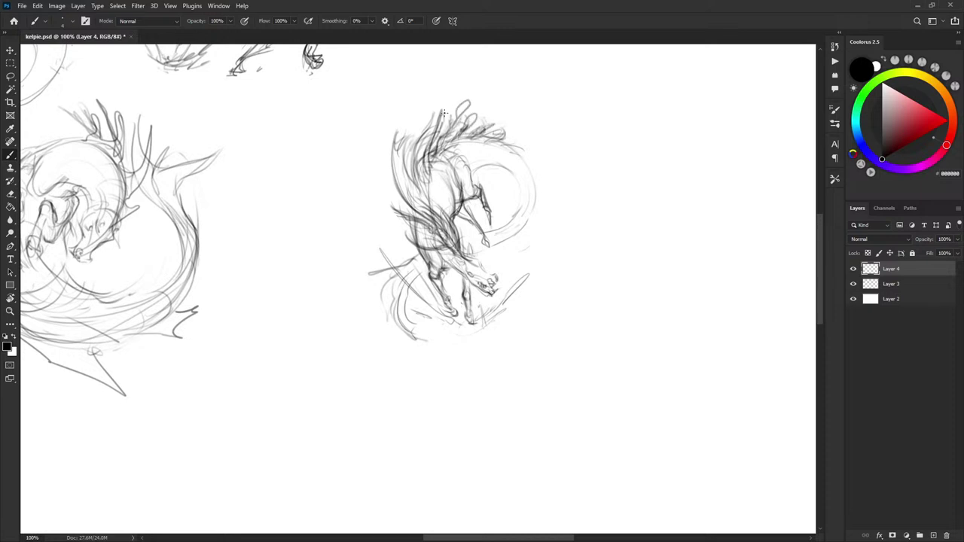
left_click_drag(448, 110, 422, 163)
left_click_drag(431, 112, 407, 223)
mouse_move(400, 215)
left_mouse_down()
mouse_move(424, 224)
mouse_move(389, 207)
mouse_move(459, 251)
left_mouse_up()
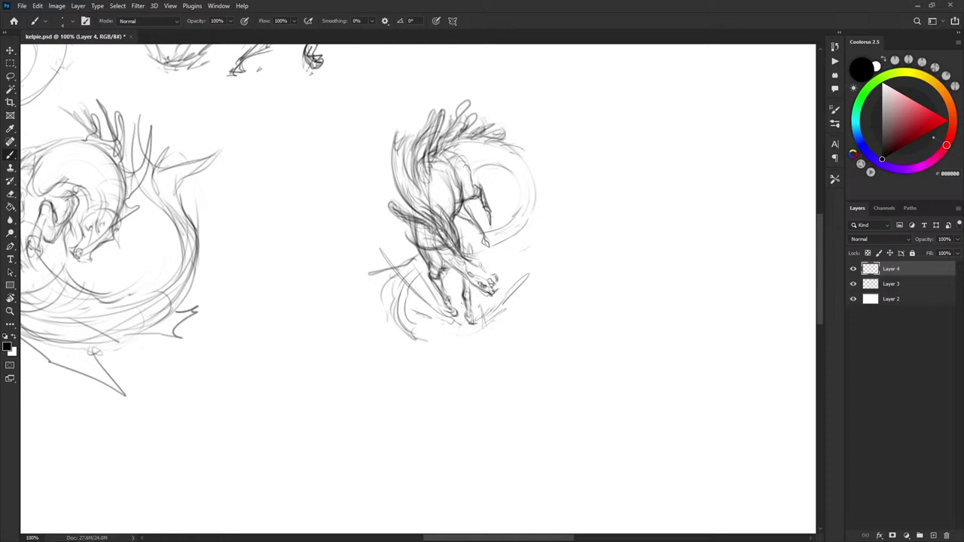
Sketch mane strands falling from the diving horse's neck towards its head, alternating between black and white strokes
left_click_drag(456, 218, 456, 244)
key("x")
key("x")
left_click_drag(471, 258, 459, 236)
key("x")
key("x")
key("x")
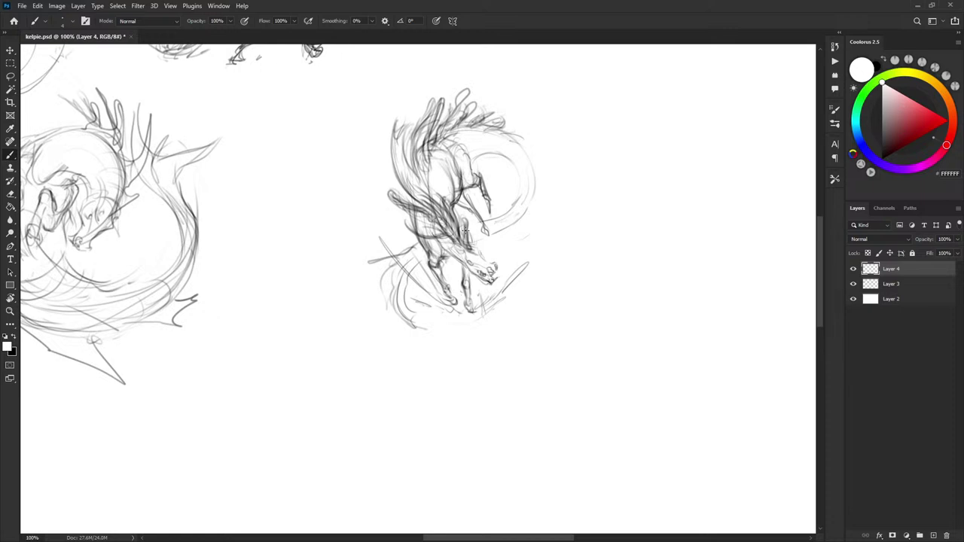
Shape a round-tipped forelock behind the head with black and white strokes and darken the face contour
left_click_drag(463, 228, 468, 236)
key("x")
key("x")
key("x")
left_click_drag(465, 222, 466, 240)
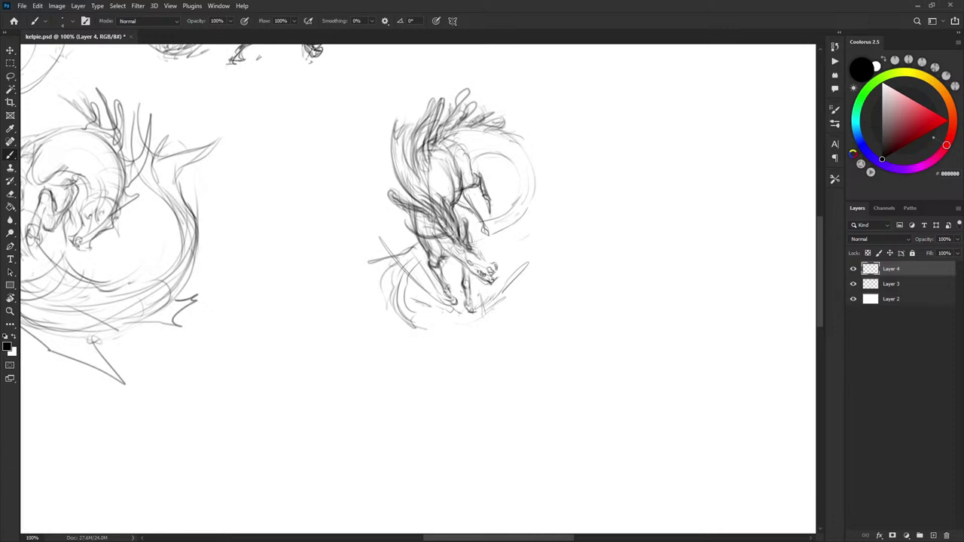
left_click_drag(471, 241, 482, 261)
left_click_drag(488, 265, 495, 274)
Darken the outer mane strand along the back and fill in bolder strands across the rump
scroll(474, 250, "up", 2)
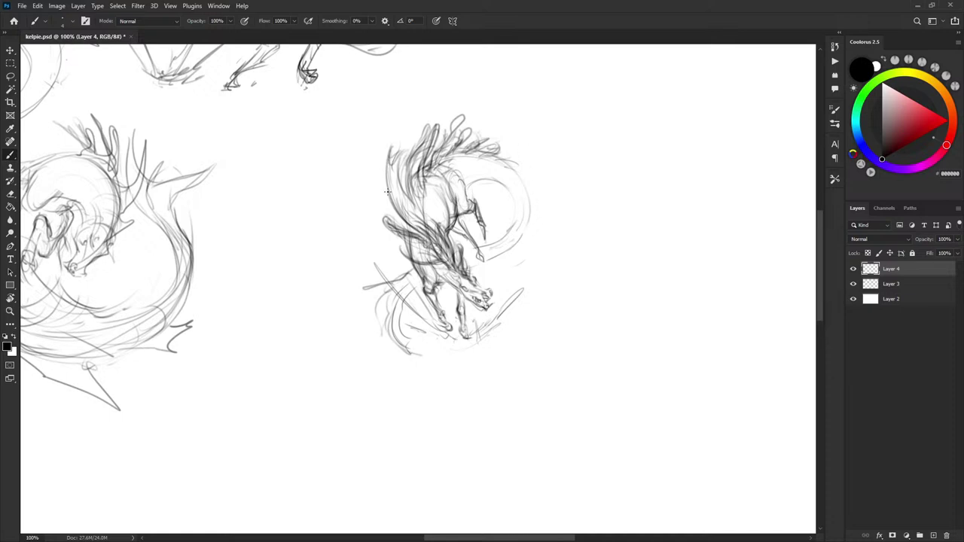
mouse_move(388, 192)
left_mouse_down()
mouse_move(394, 152)
mouse_move(387, 175)
left_mouse_up()
key("x")
key("x")
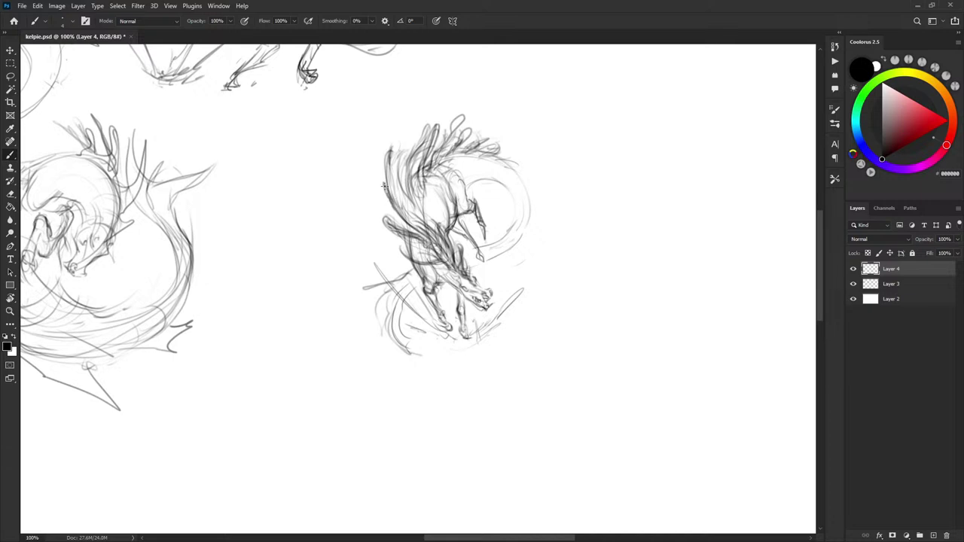
left_click_drag(384, 186, 403, 209)
left_click_drag(394, 157, 399, 176)
key("x")
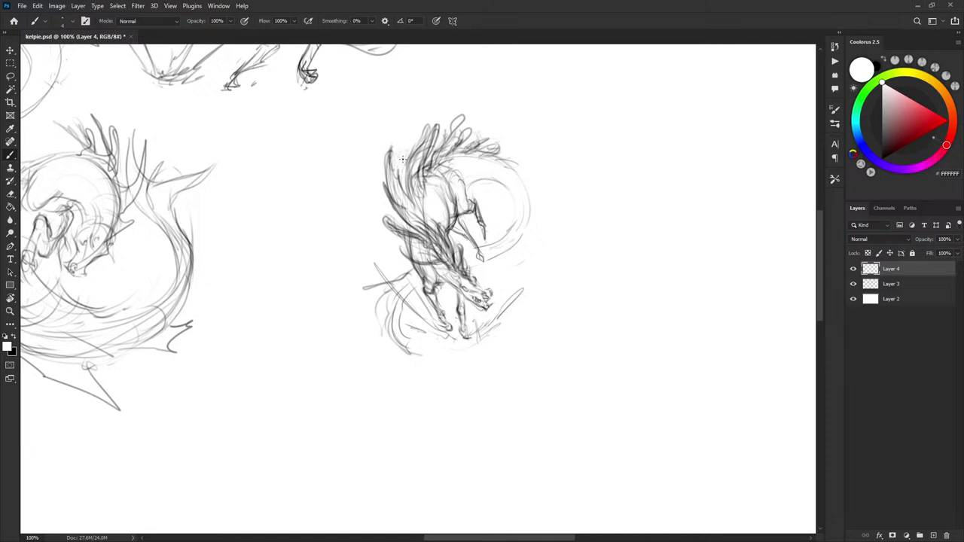
key("x")
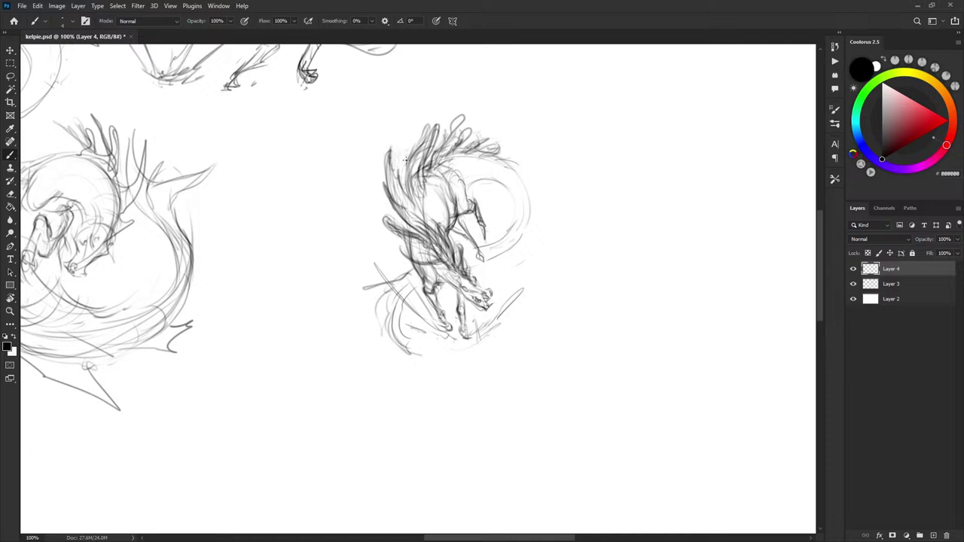
mouse_move(404, 163)
left_mouse_down()
mouse_move(400, 189)
mouse_move(407, 152)
mouse_move(426, 148)
left_mouse_up()
mouse_move(435, 165)
left_mouse_down()
mouse_move(422, 129)
mouse_move(408, 167)
mouse_move(422, 205)
mouse_move(432, 187)
left_mouse_up()
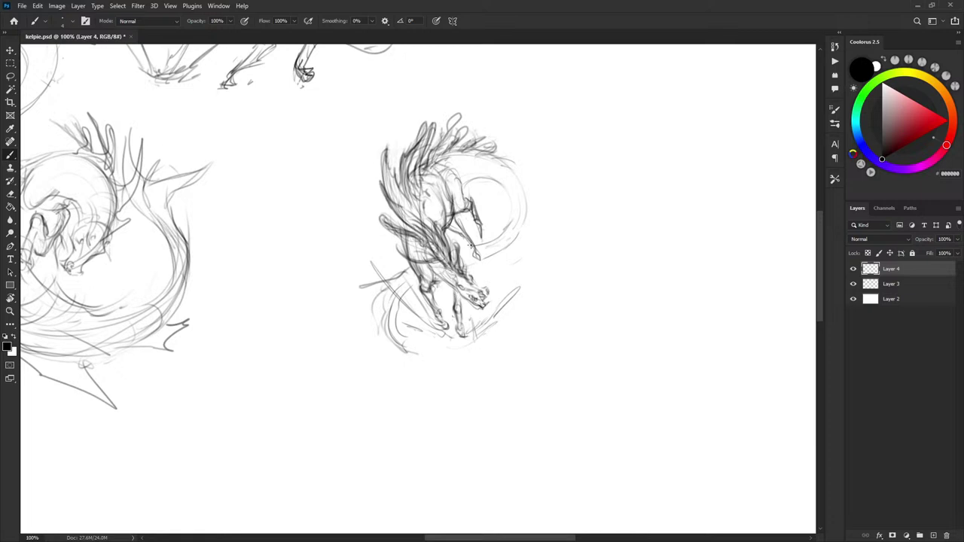
Darken the diagonal splash strokes in front of the diving horse's forehooves
left_click_drag(555, 199, 575, 222)
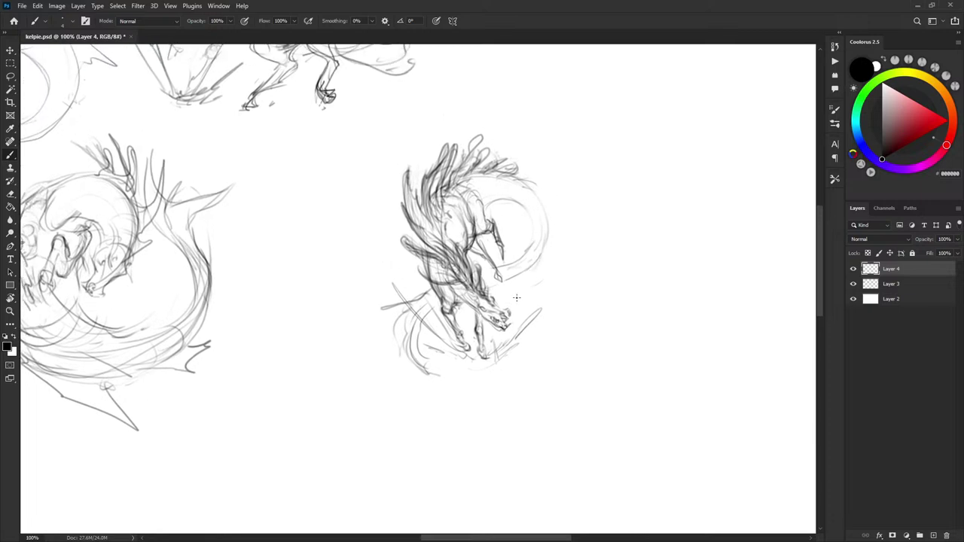
left_click_drag(520, 320, 513, 288)
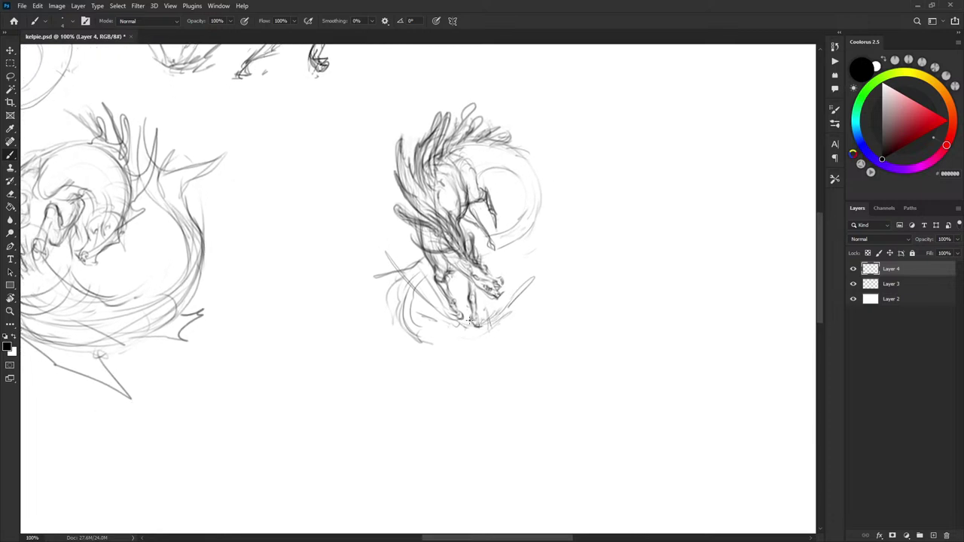
mouse_move(483, 322)
left_mouse_down()
mouse_move(505, 300)
mouse_move(515, 309)
left_mouse_up()
Remove the trailing lower hind leg and redraw it bent beneath the belly
key("l")
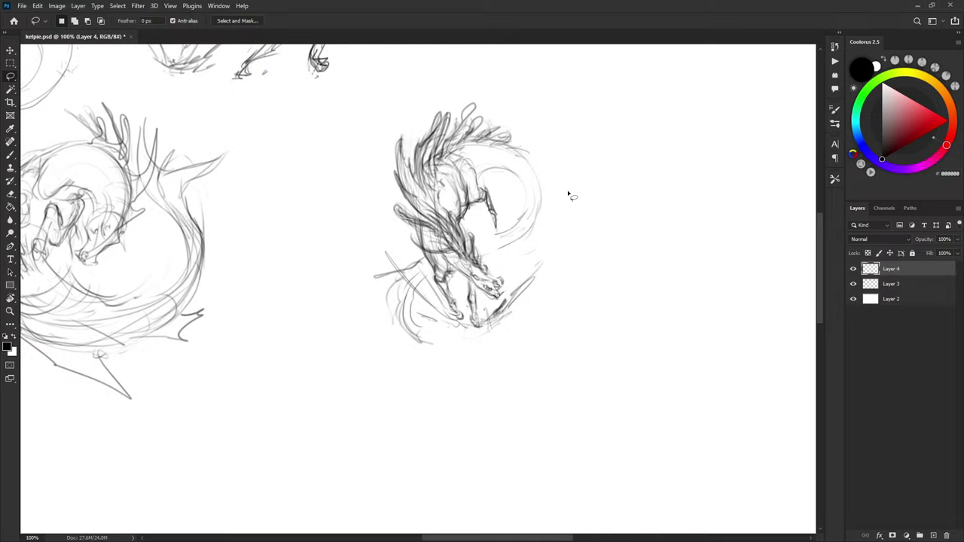
key("b")
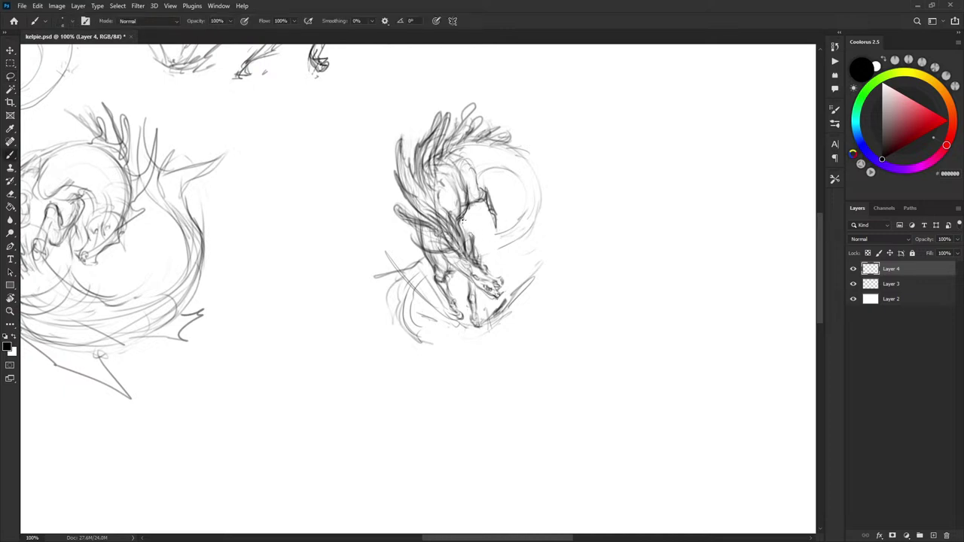
mouse_move(463, 220)
left_mouse_down()
mouse_move(477, 250)
mouse_move(467, 216)
mouse_move(480, 226)
left_mouse_up()
key("ctrl+z")
key("ctrl+z")
mouse_move(480, 225)
left_mouse_down()
mouse_move(467, 214)
mouse_move(488, 222)
left_mouse_up()
Add short contour strokes to the flank and the strands over the rump, undoing the last unwanted stroke
left_click_drag(433, 173, 443, 174)
mouse_move(473, 179)
left_mouse_down()
mouse_move(487, 200)
mouse_move(474, 178)
left_mouse_up()
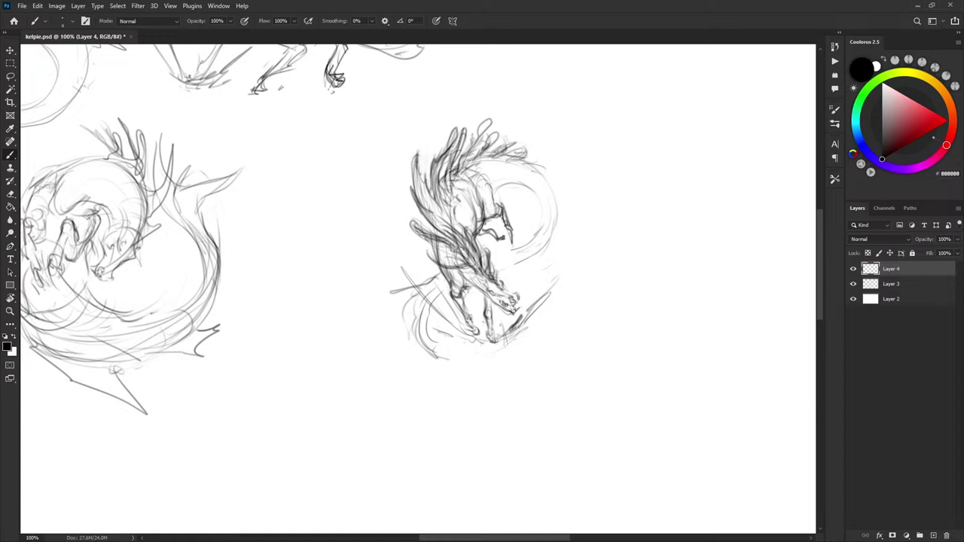
key("x")
key("x")
left_click_drag(481, 128, 463, 172)
left_click_drag(471, 216, 466, 195)
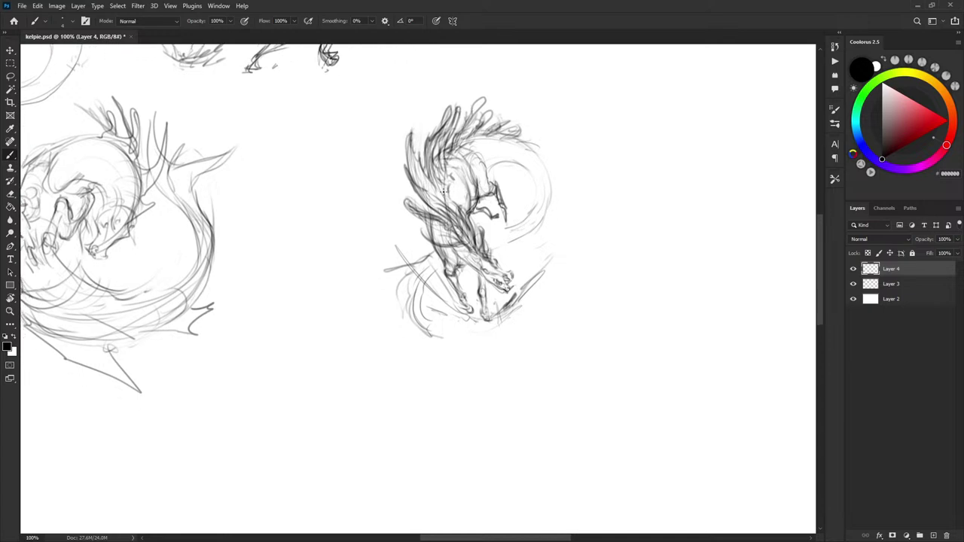
key("ctrl+z")
Draw a large pointed tail fin sweeping out behind the diving horse's forelegs
mouse_move(408, 262)
left_mouse_down()
mouse_move(344, 306)
mouse_move(450, 327)
left_mouse_up()
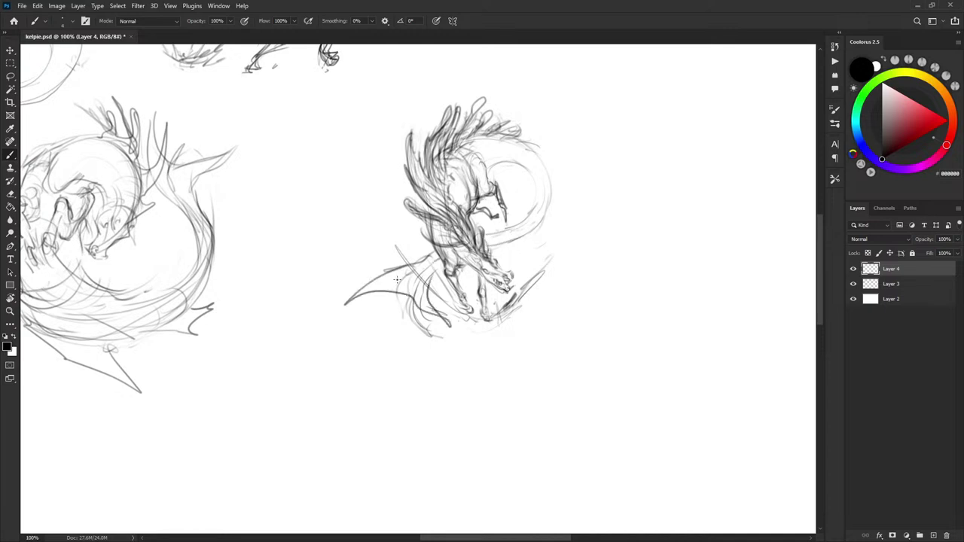
mouse_move(553, 147)
left_mouse_down()
mouse_move(583, 180)
mouse_move(556, 211)
mouse_move(575, 178)
mouse_move(596, 183)
mouse_move(589, 140)
left_mouse_up()
key("ctrl+minus")
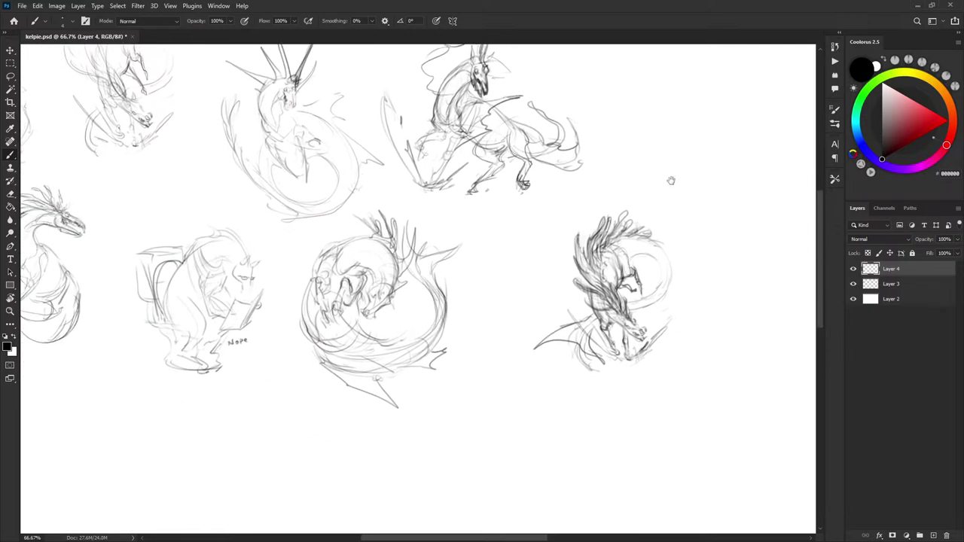
left_click_drag(671, 181, 649, 182)
scroll(629, 198, "up", 3)
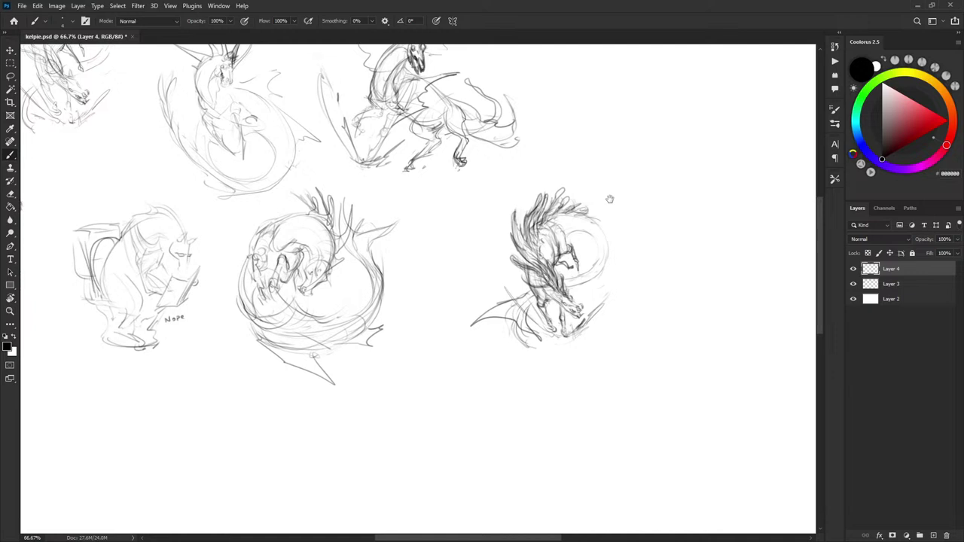
left_click_drag(565, 187, 542, 202)
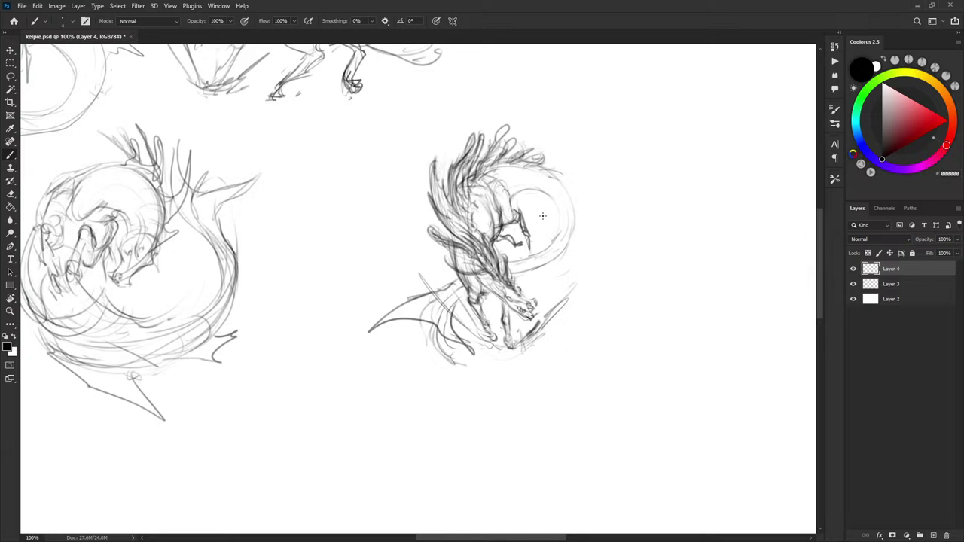
left_click_drag(610, 185, 608, 181)
Extend spiky strands along the upper edge of the looping tail and darken the haunch contour
left_click_drag(541, 160, 562, 179)
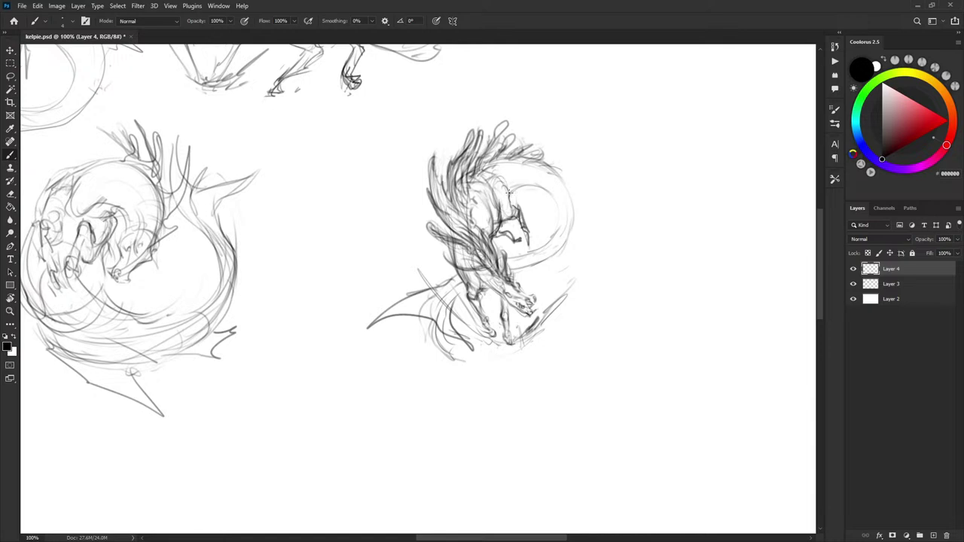
left_click_drag(502, 201, 508, 219)
left_click_drag(546, 165, 570, 177)
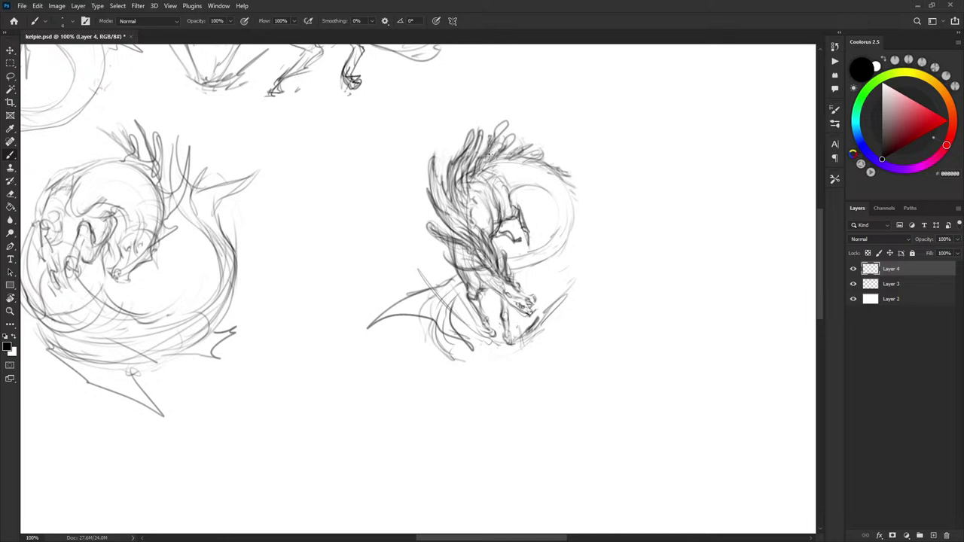
Add splash lines and droplets behind the diving horse's neck, beside its looping tail and near its forehooves
mouse_move(491, 153)
left_mouse_down()
mouse_move(601, 125)
mouse_move(546, 155)
left_mouse_up()
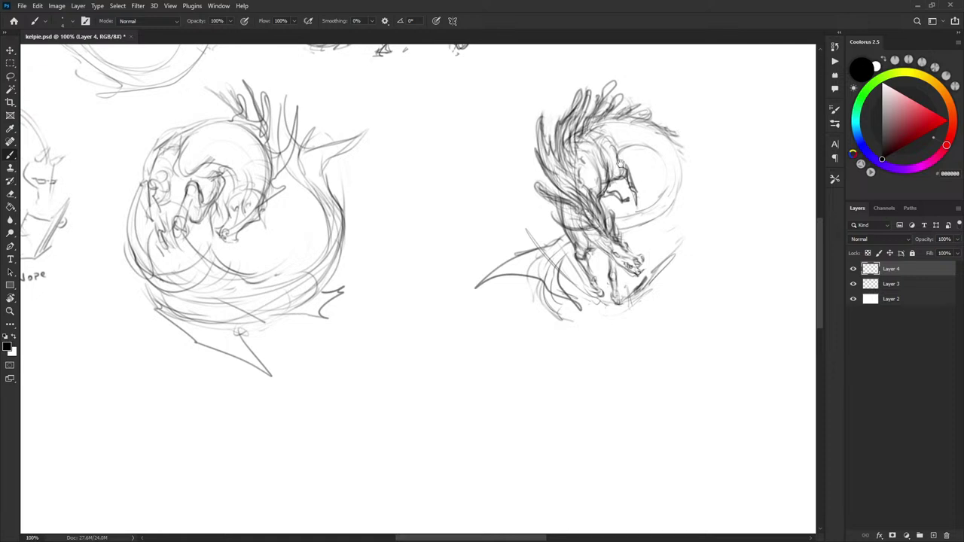
left_click_drag(638, 158, 589, 169)
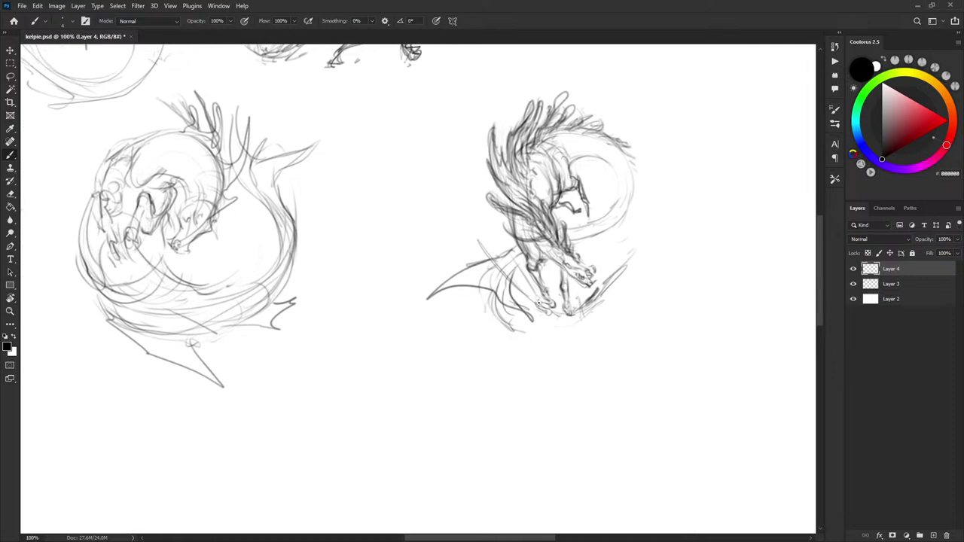
mouse_move(471, 205)
left_mouse_down()
mouse_move(490, 235)
mouse_move(456, 187)
left_mouse_up()
left_click_drag(470, 226, 490, 248)
left_click_drag(618, 244, 637, 224)
left_click_drag(587, 305, 577, 314)
Add a bolder curved stroke to the flowing tail of the skull-faced horse thumbnail
left_click_drag(352, 272, 652, 443)
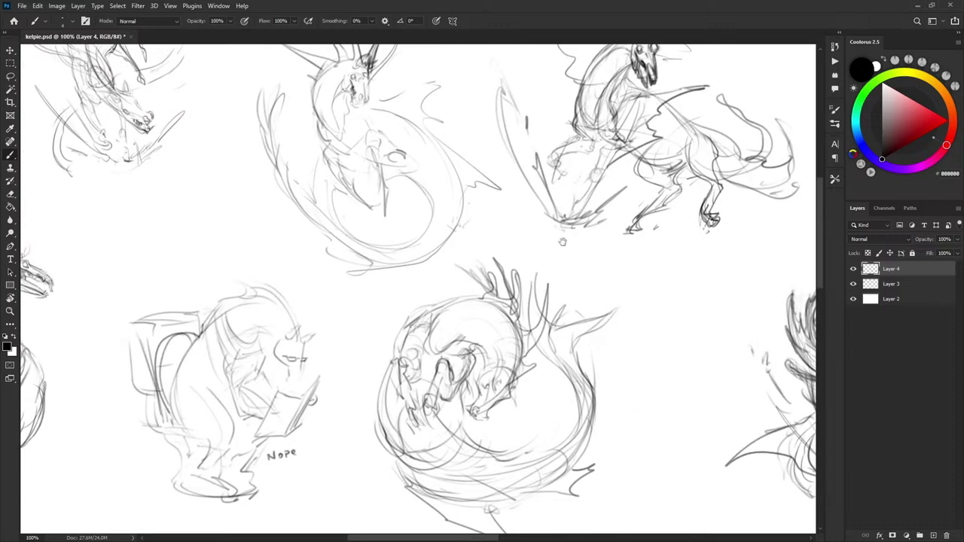
left_click_drag(563, 242, 601, 280)
mouse_move(761, 263)
left_mouse_down()
mouse_move(705, 298)
mouse_move(573, 297)
left_mouse_up()
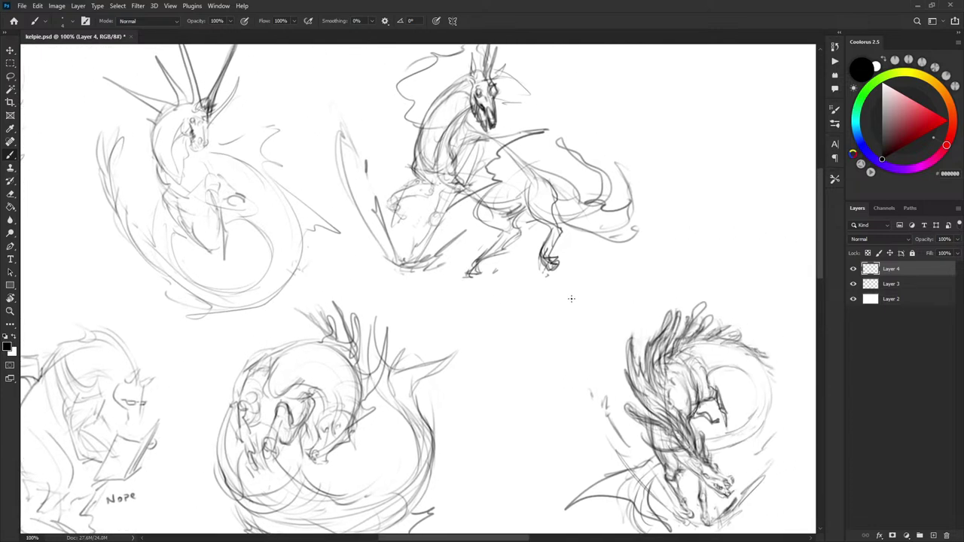
left_click_drag(618, 207, 612, 204)
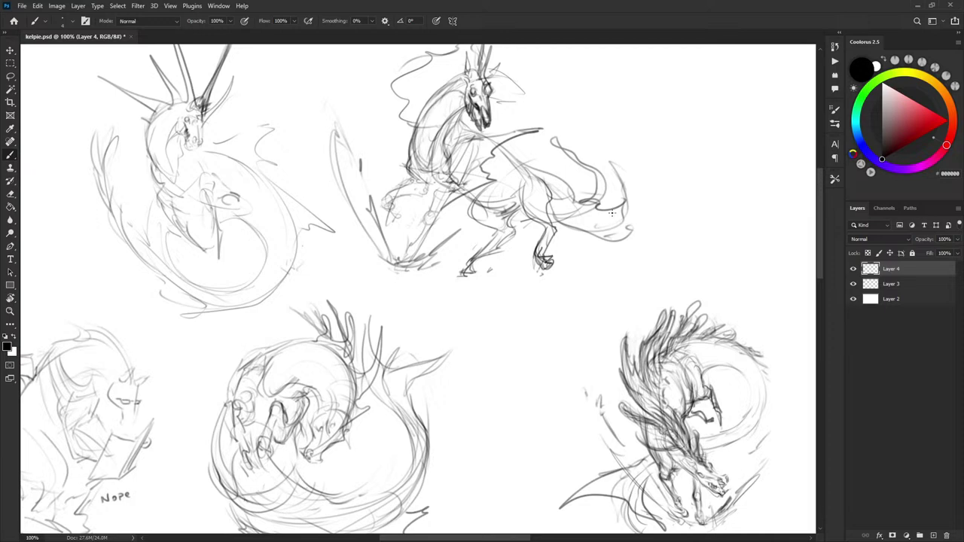
scroll(611, 209, "up", 1)
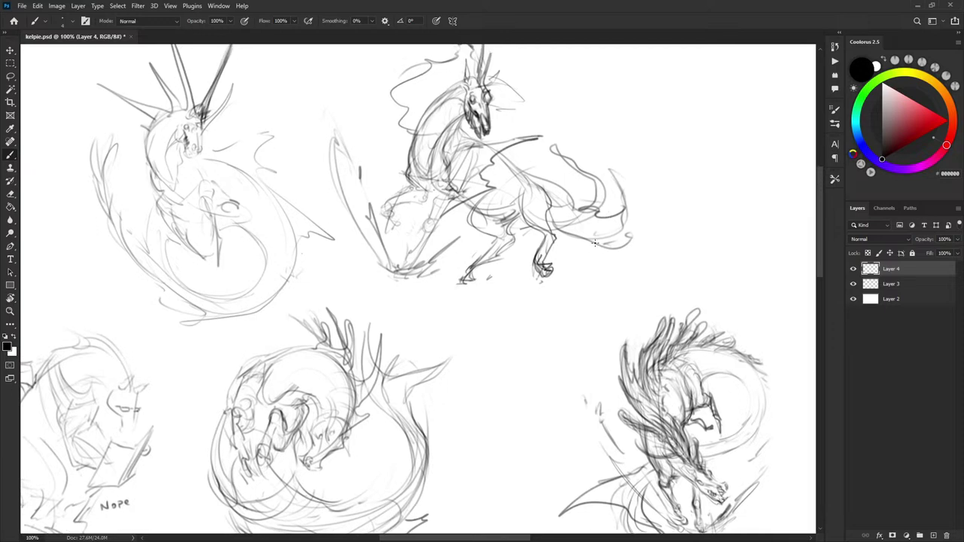
scroll(598, 227, "left", 1)
scroll(581, 223, "left", 3)
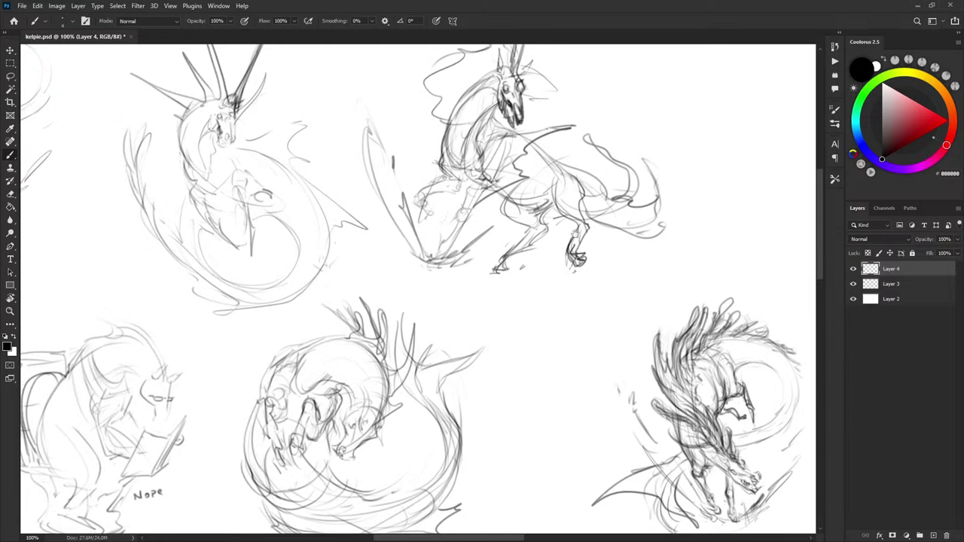
scroll(561, 228, "left", 1)
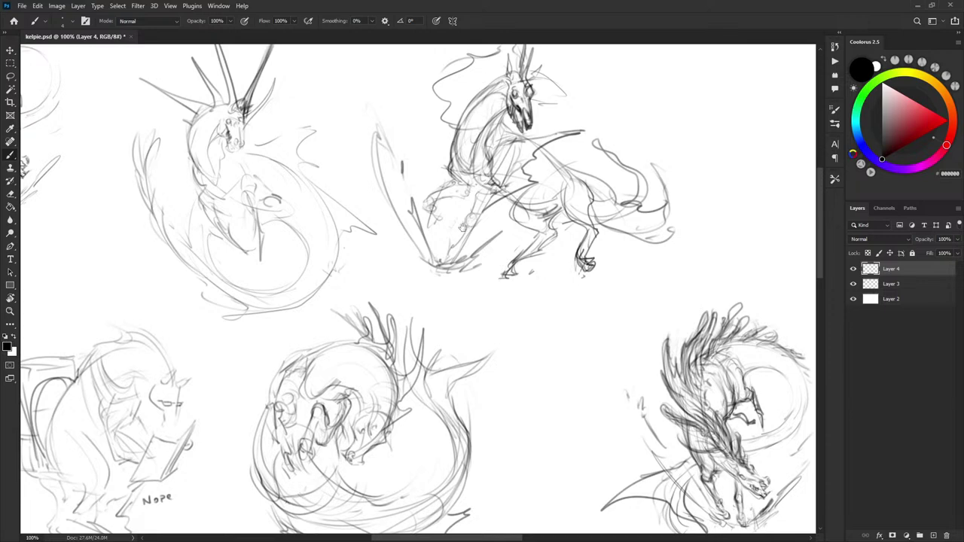
Review the other kelpie thumbnails across the canvas to compare their poses and designs
left_click_drag(459, 227, 569, 260)
left_click_drag(416, 295, 528, 288)
mouse_move(405, 323)
left_mouse_down()
mouse_move(493, 324)
mouse_move(611, 154)
left_mouse_up()
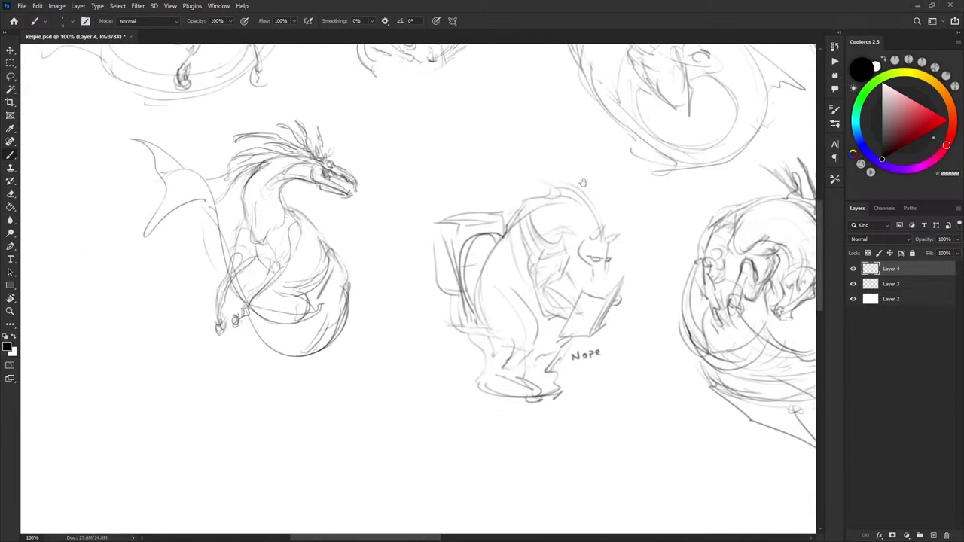
left_click_drag(581, 320, 484, 345)
scroll(584, 397, "right", 10)
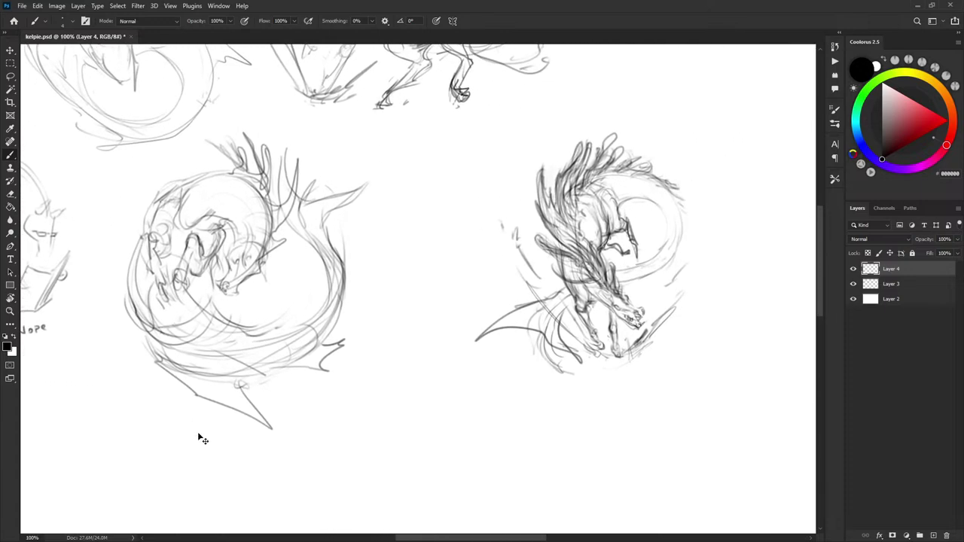
key("ctrl+minus")
mouse_move(420, 276)
left_mouse_down()
mouse_move(457, 383)
mouse_move(588, 292)
mouse_move(603, 288)
mouse_move(608, 317)
left_mouse_up()
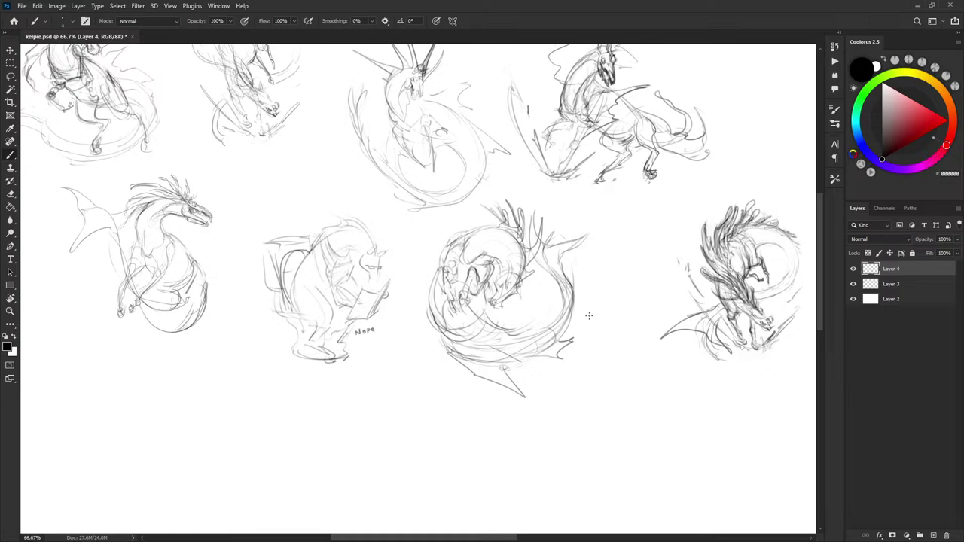
key("ctrl+plus")
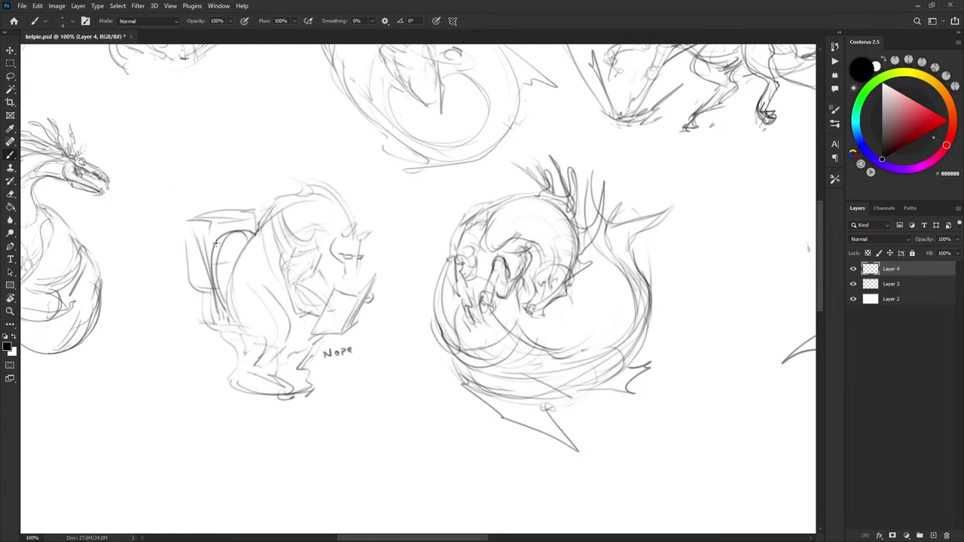
Lasso the long-jawed, fish-tailed kelpie thumbnail and copy it from Layer 3 onto its own layer
left_click_drag(137, 234, 432, 290)
key("l")
mouse_move(410, 327)
left_mouse_down()
mouse_move(370, 427)
mouse_move(173, 162)
mouse_move(439, 241)
mouse_move(434, 279)
left_mouse_up()
key("ctrl+j")
left_click(476, 206)
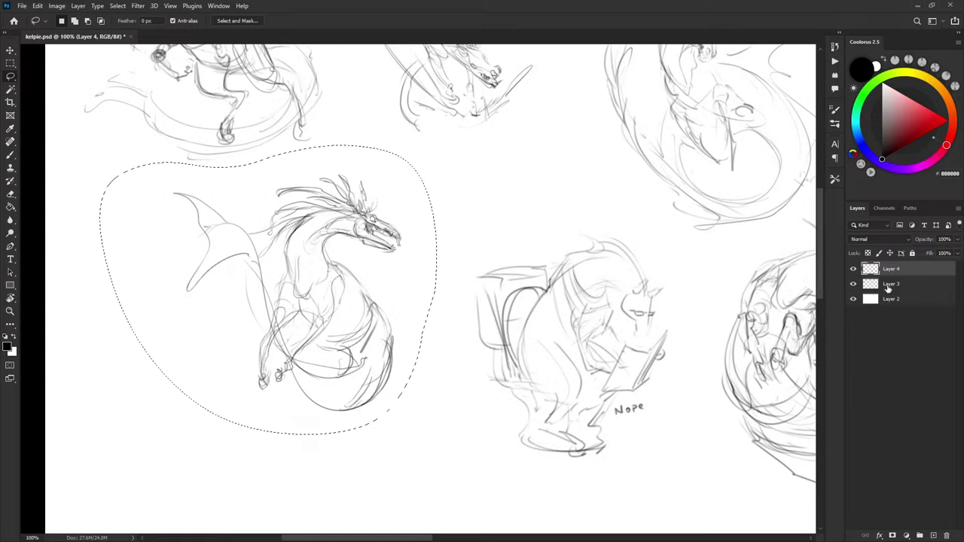
left_click(888, 286)
key("ctrl+j")
Move the copied fish-tailed kelpie to the empty canvas area beside the diving horse
key("v")
left_click_drag(370, 317, 697, 410)
left_click_drag(643, 200, 181, 162)
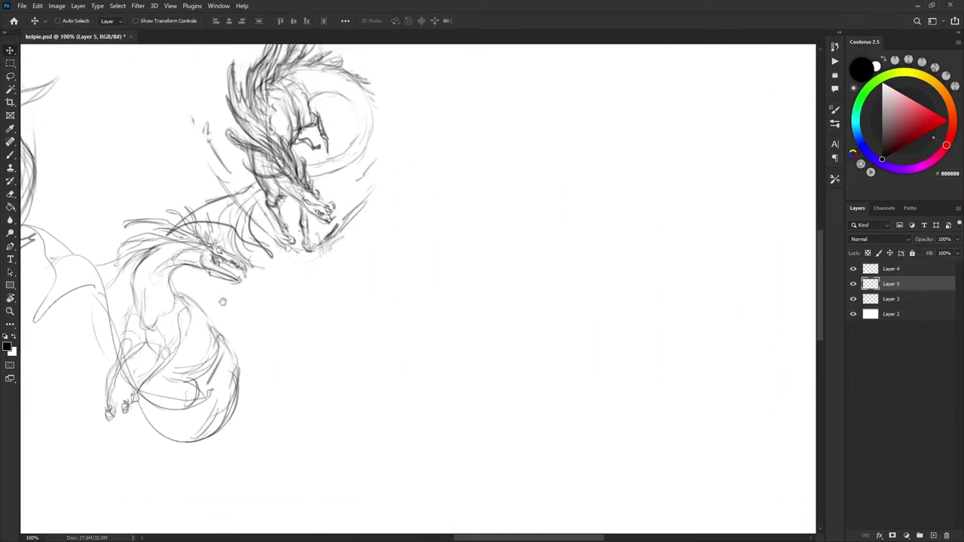
left_click_drag(181, 357, 606, 282)
Flip the copied fish-tailed kelpie horizontally and apply the transform
key("ctrl+t")
right_click(580, 231)
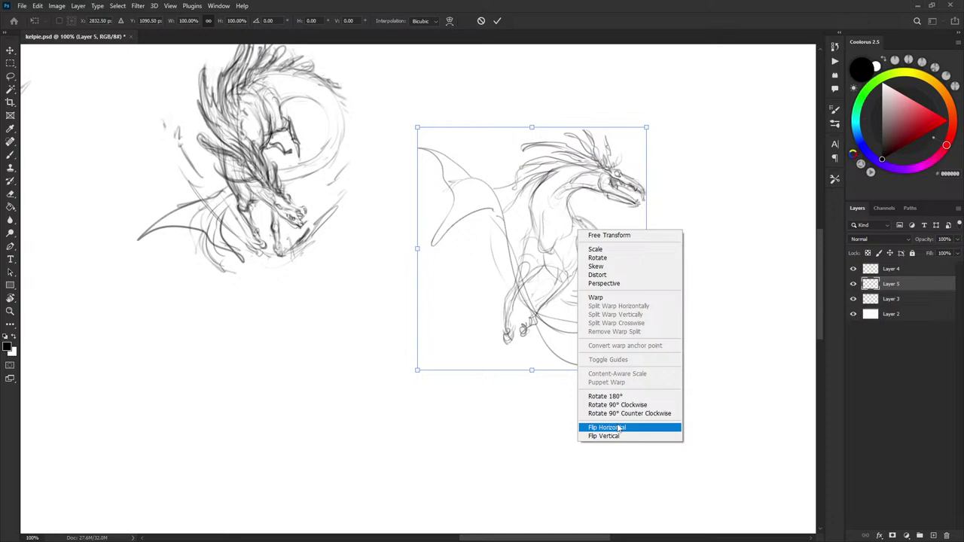
left_click(624, 427)
key("Return")
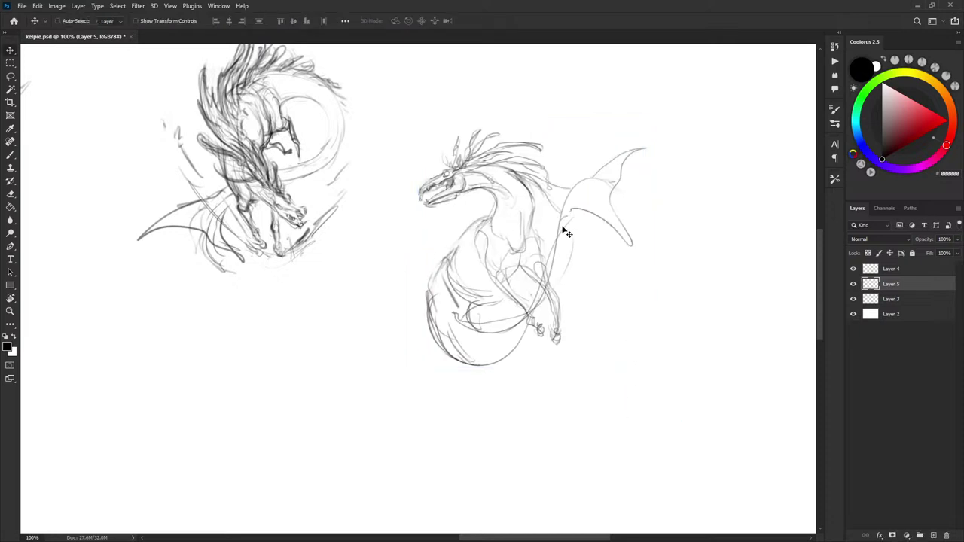
Sketch a larger arched back with a row of short spines behind the flipped kelpie's body, using the Brush
key("b")
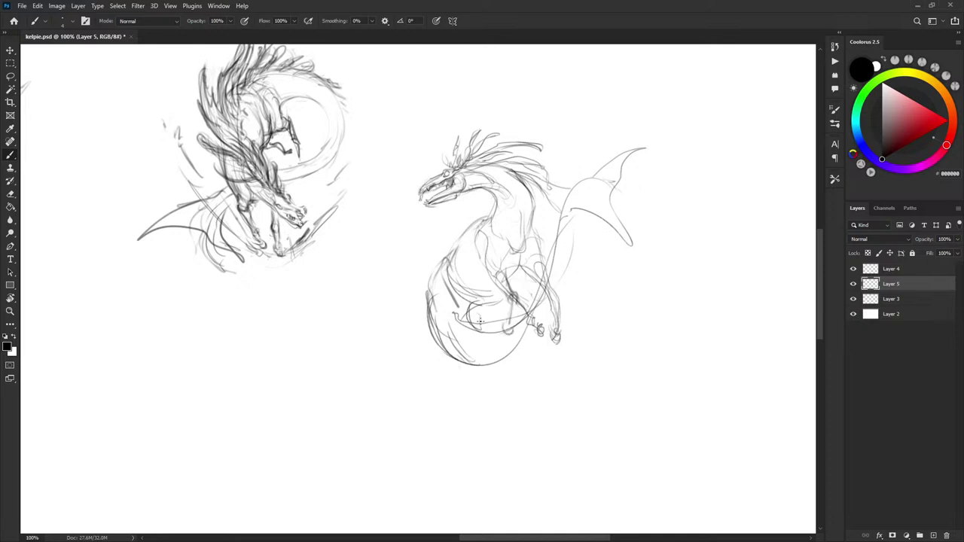
left_click_drag(468, 314, 487, 308)
mouse_move(481, 219)
left_mouse_down()
mouse_move(414, 238)
mouse_move(378, 323)
mouse_move(406, 324)
mouse_move(452, 362)
left_mouse_up()
key("ctrl+z")
mouse_move(491, 208)
left_mouse_down()
mouse_move(437, 230)
mouse_move(410, 280)
mouse_move(419, 318)
mouse_move(446, 350)
left_mouse_up()
mouse_move(423, 240)
left_mouse_down()
mouse_move(467, 224)
mouse_move(448, 234)
mouse_move(423, 313)
left_mouse_up()
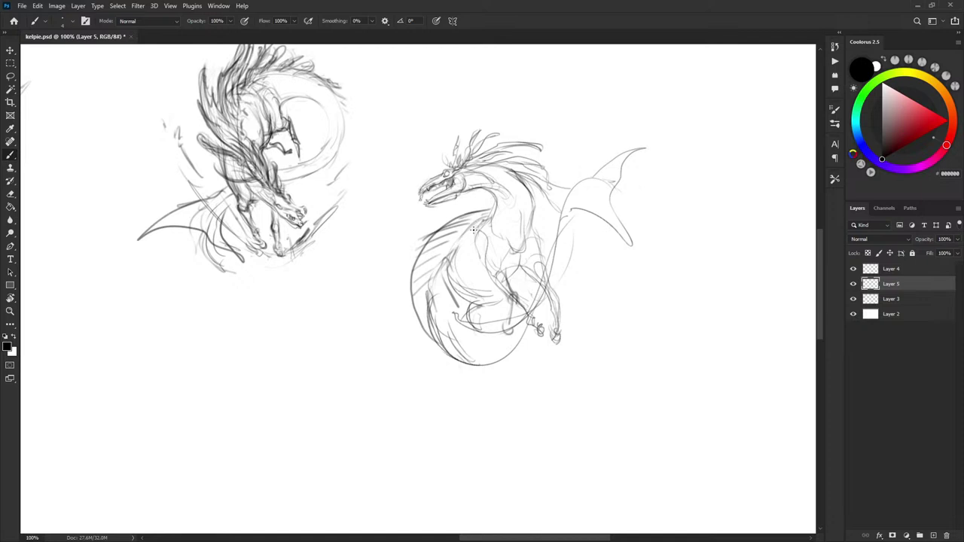
mouse_move(473, 230)
left_mouse_down()
mouse_move(464, 251)
mouse_move(471, 241)
mouse_move(474, 248)
mouse_move(457, 271)
left_mouse_up()
Darken the kelpie's near foreleg and shape its hoof, undoing the stray line drawn through the leg
left_click_drag(622, 227, 588, 203)
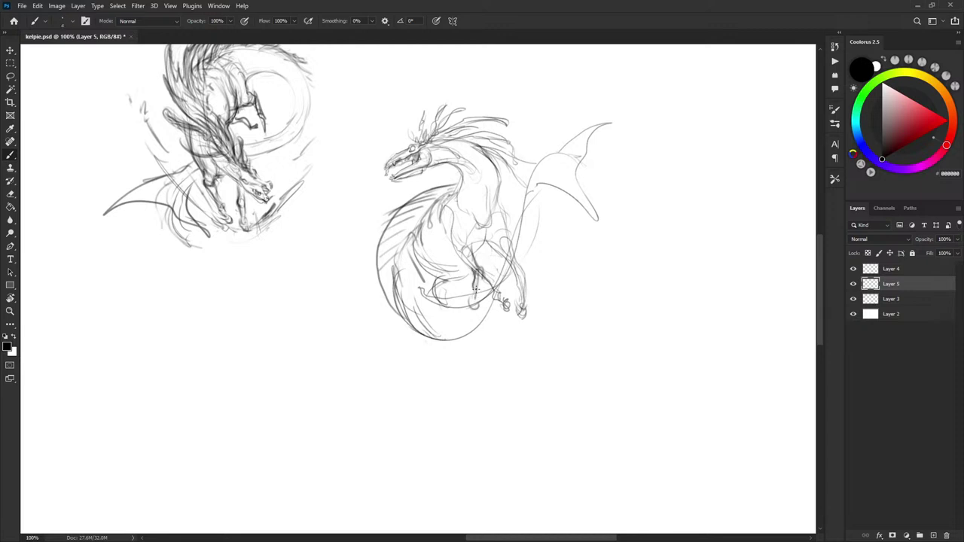
mouse_move(473, 269)
left_mouse_down()
mouse_move(467, 309)
mouse_move(477, 312)
left_mouse_up()
mouse_move(459, 256)
left_mouse_down()
mouse_move(484, 296)
mouse_move(475, 251)
left_mouse_up()
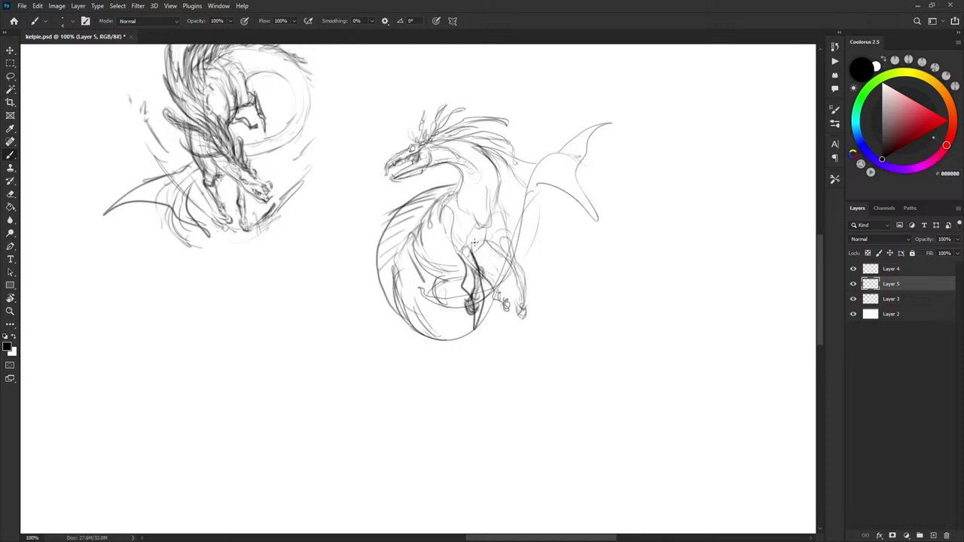
key("ctrl+z")
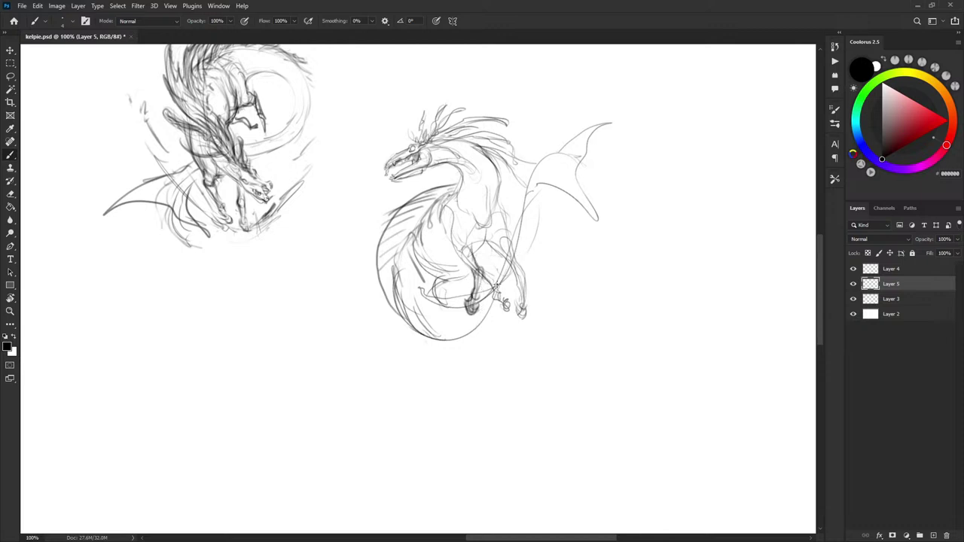
Erase the overlapping lines between the two forelegs with the Eraser and return to the black Brush
key("e")
left_click_drag(486, 272, 507, 323)
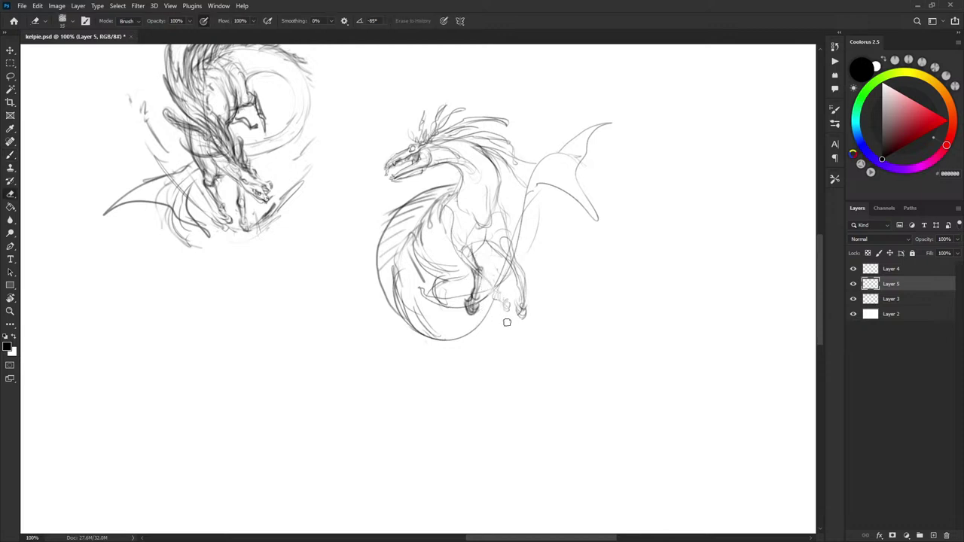
key("b")
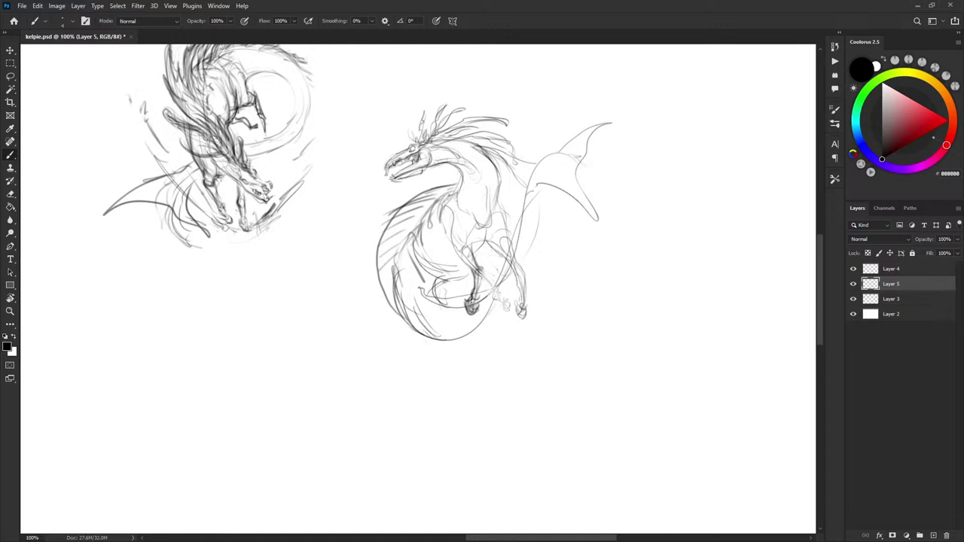
key("x")
key("x")
Redraw the coiled tail with curved strokes sweeping from the haunch past the forelegs up to the tail fin
mouse_move(431, 300)
left_mouse_down()
mouse_move(499, 295)
mouse_move(517, 232)
left_mouse_up()
left_click_drag(475, 323, 526, 255)
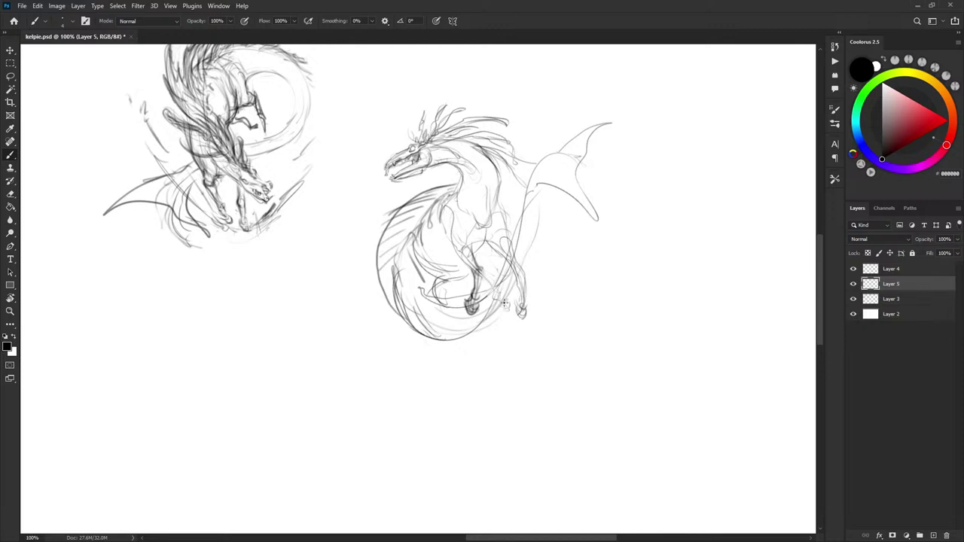
key("ctrl+z")
mouse_move(478, 324)
left_mouse_down()
mouse_move(517, 269)
mouse_move(519, 282)
mouse_move(484, 310)
mouse_move(540, 187)
left_mouse_up()
mouse_move(516, 242)
left_mouse_down()
mouse_move(532, 199)
mouse_move(566, 192)
mouse_move(558, 182)
mouse_move(578, 196)
mouse_move(581, 146)
mouse_move(548, 172)
mouse_move(550, 181)
mouse_move(572, 149)
left_mouse_up()
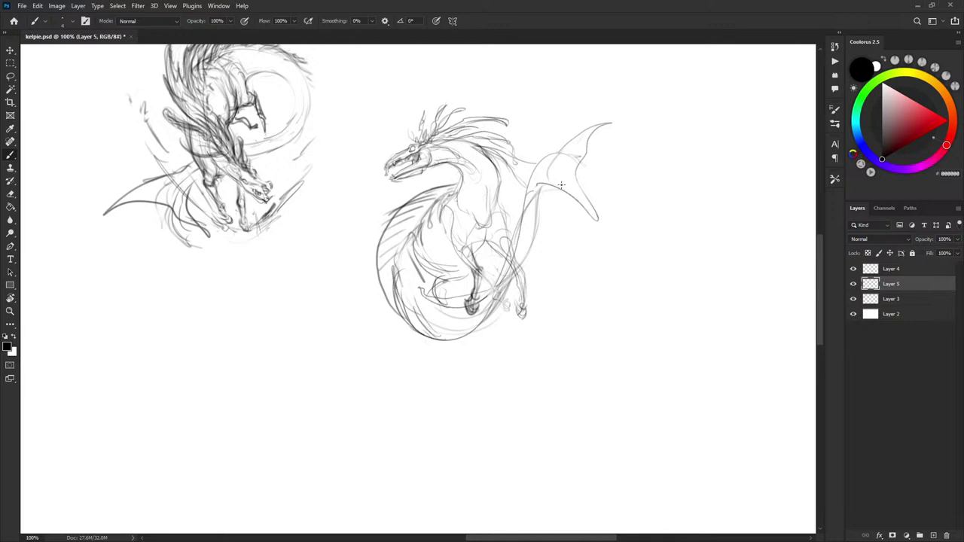
mouse_move(442, 277)
left_mouse_down()
mouse_move(464, 268)
mouse_move(440, 338)
left_mouse_up()
left_click_drag(421, 300, 450, 339)
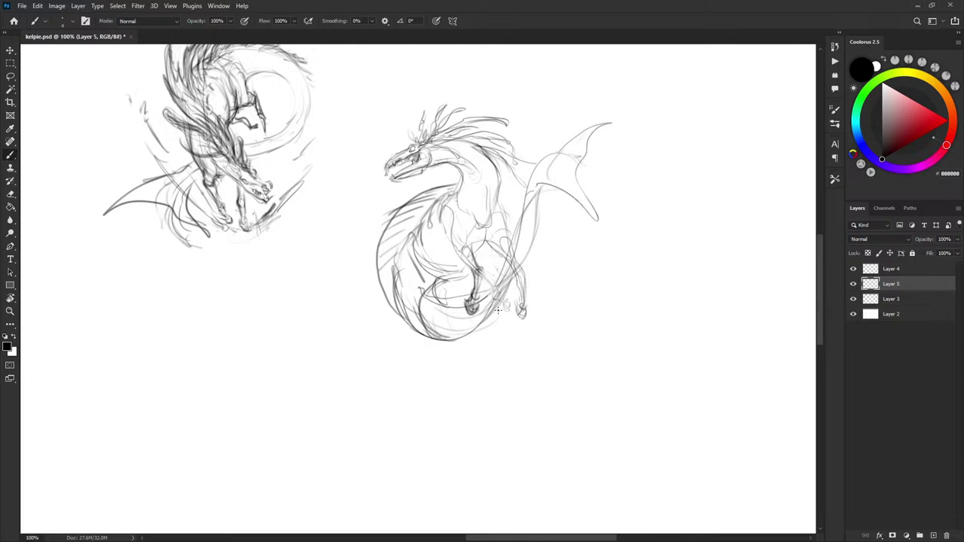
left_click_drag(507, 271, 496, 309)
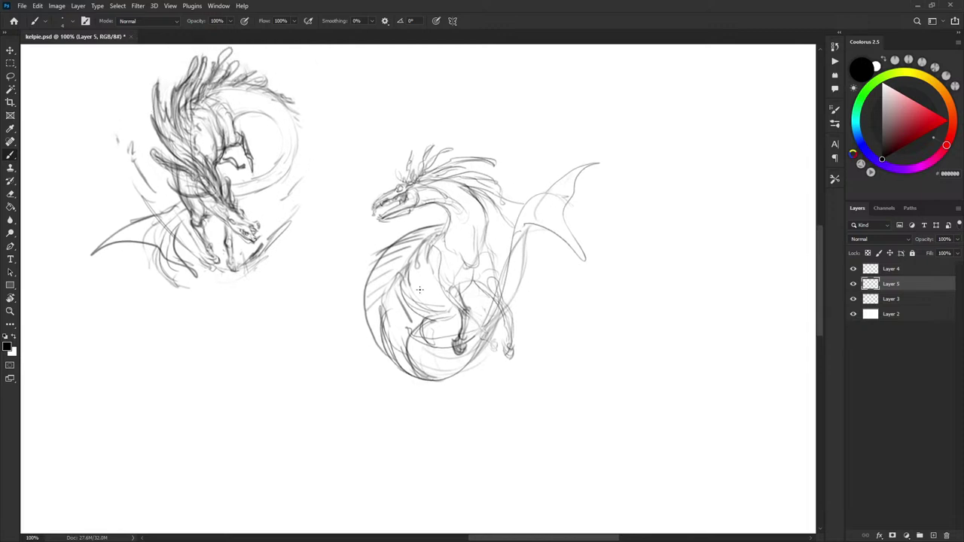
Thicken the spines along the kelpie's back from the flank up to the base of the neck
left_click_drag(436, 262, 432, 260)
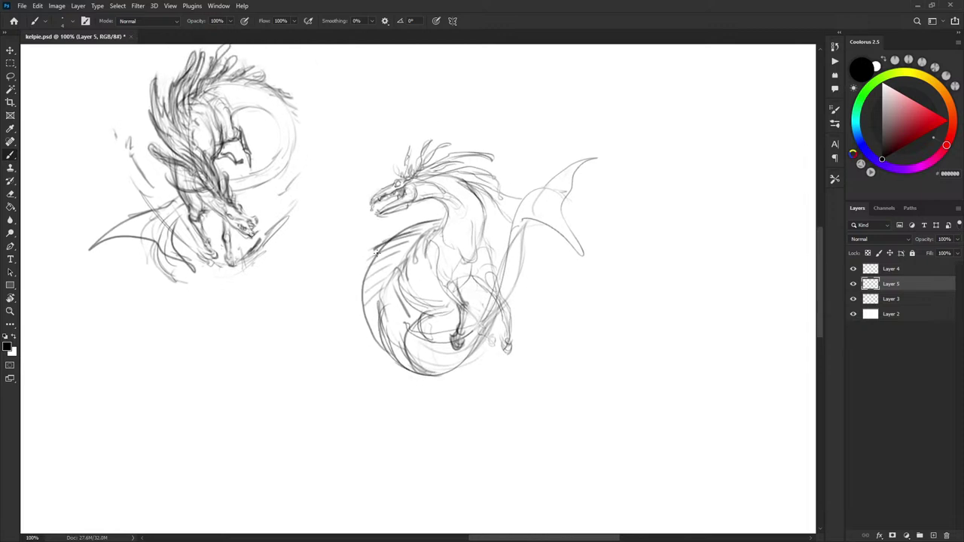
mouse_move(370, 257)
left_mouse_down()
mouse_move(388, 251)
mouse_move(363, 295)
left_mouse_up()
mouse_move(419, 226)
left_mouse_down()
mouse_move(393, 242)
mouse_move(392, 232)
mouse_move(430, 222)
mouse_move(388, 244)
mouse_move(439, 220)
left_mouse_up()
key("x")
key("x")
key("ctrl+z")
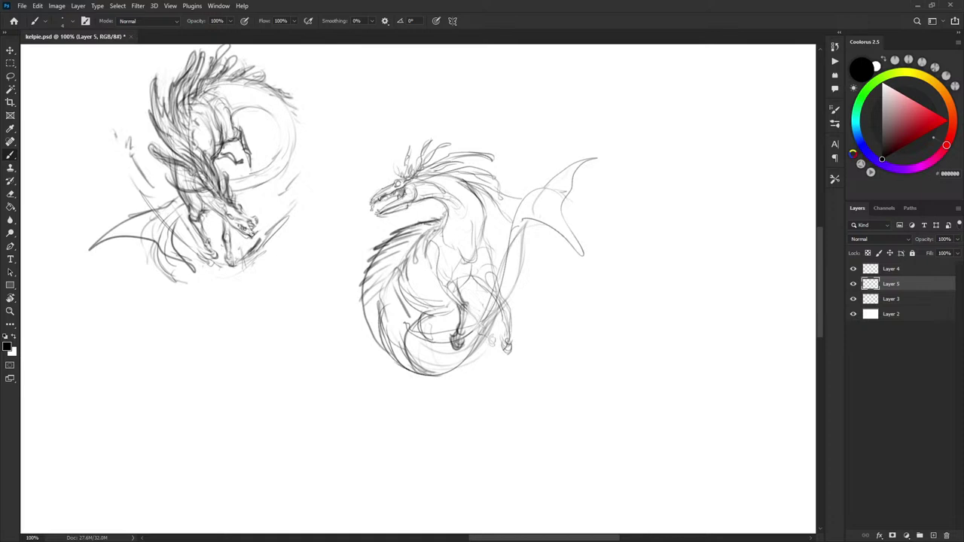
Touch up the spines where they meet the neck base with alternating white and black strokes
left_click_drag(430, 226, 436, 221, "ctrl")
key("ctrl+z")
key("ctrl+z")
key("x")
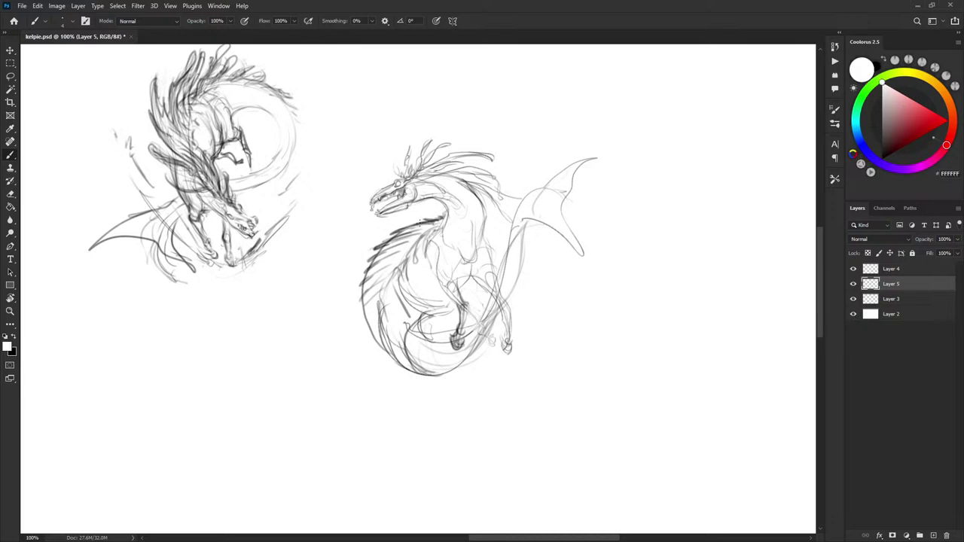
left_click_drag(426, 223, 417, 224)
key("x")
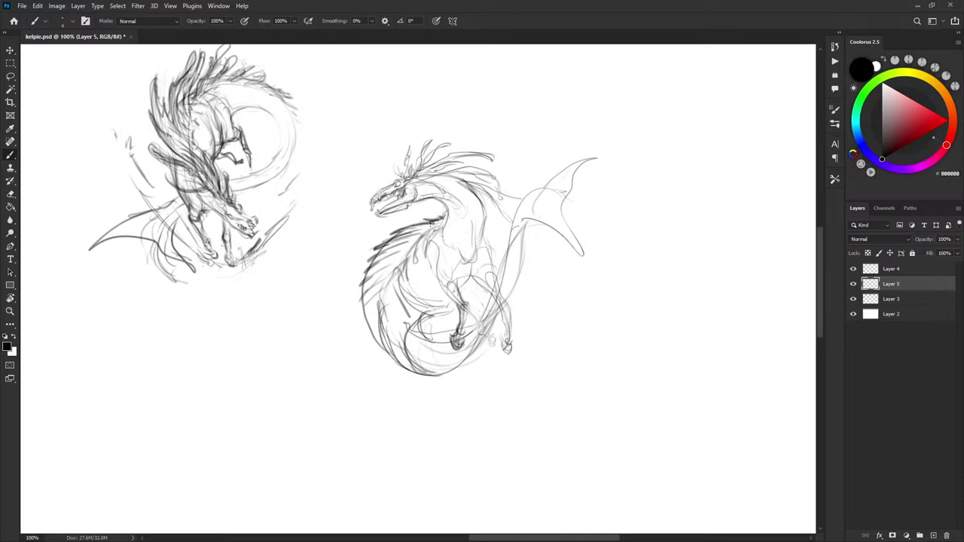
key("x")
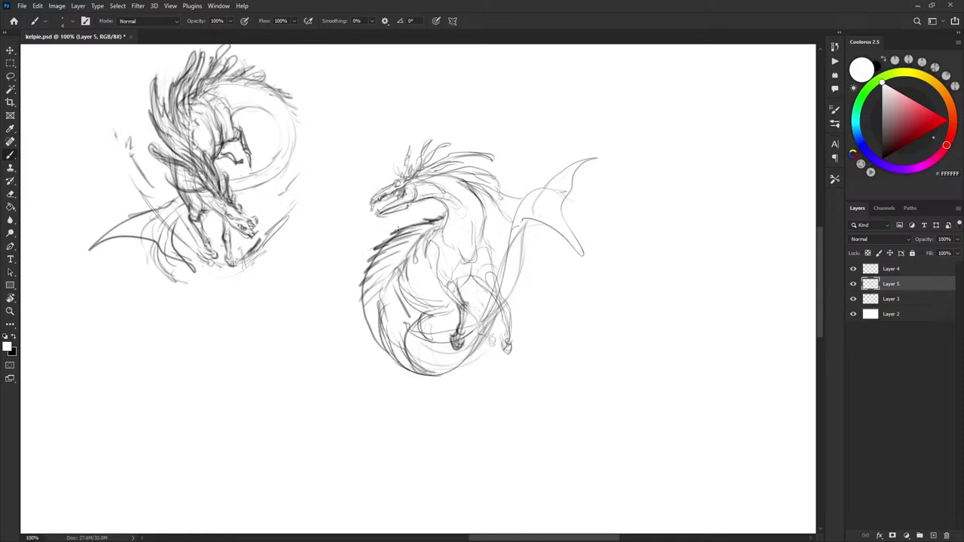
key("x")
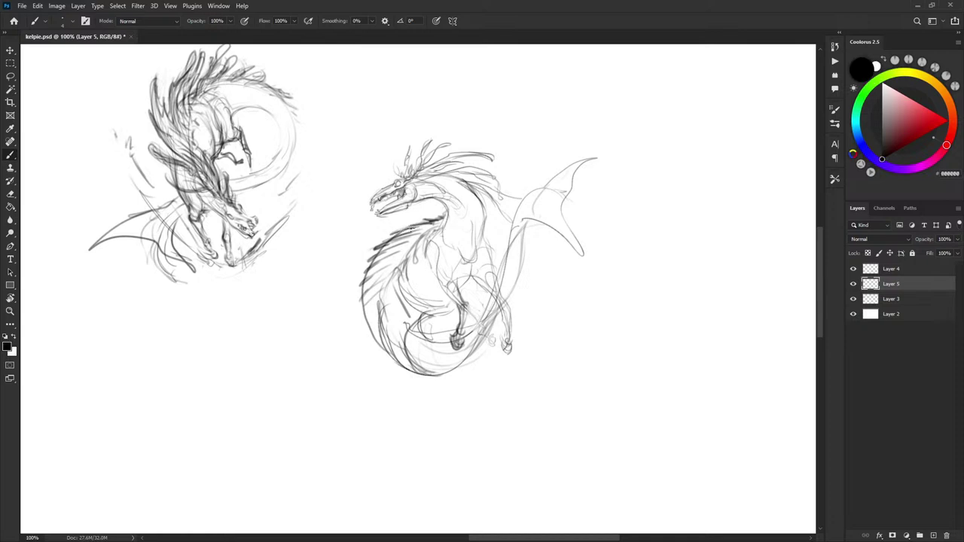
Lasso the lower part of the near foreleg, shift it, and redraw the leg raised with a bent knee
scroll(555, 199, "down", 2)
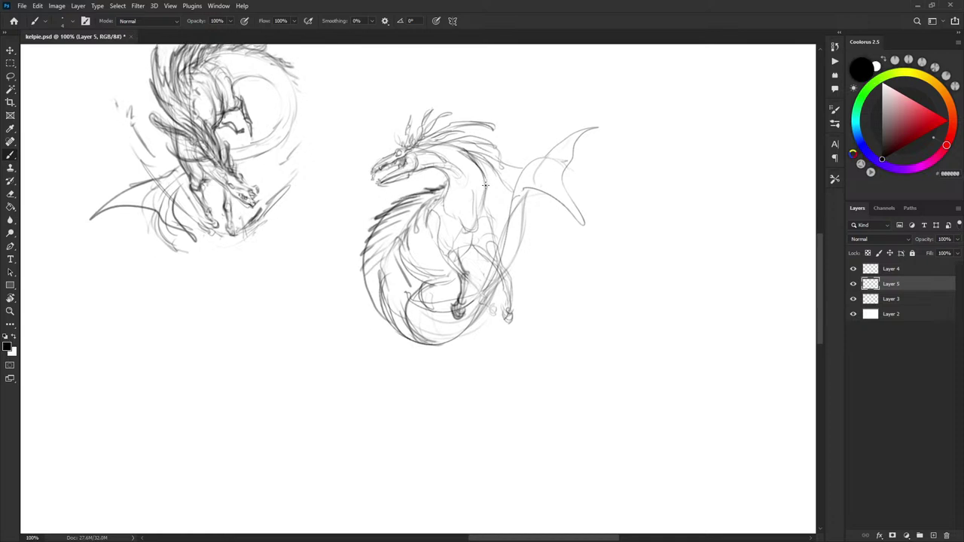
scroll(519, 249, "down", 1)
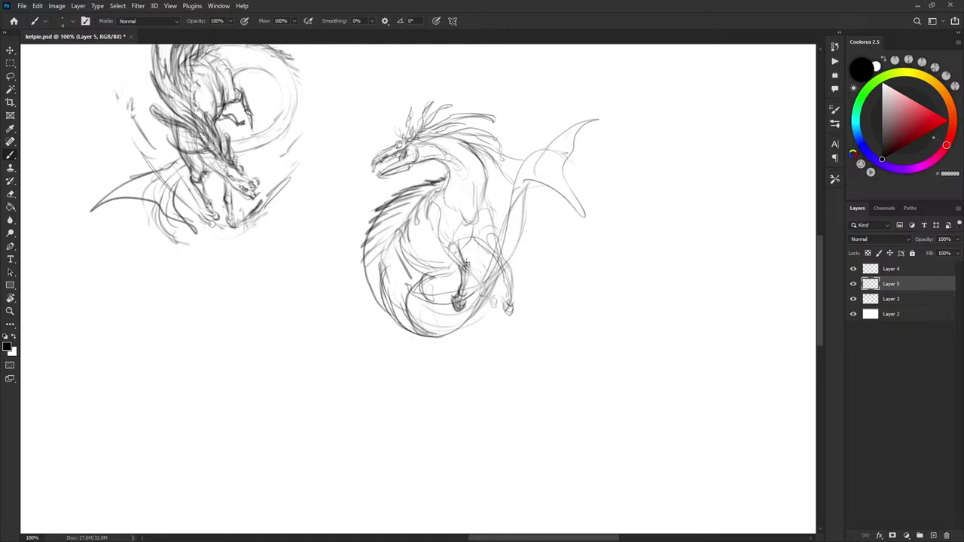
key("l")
mouse_move(467, 269)
left_mouse_down()
mouse_move(461, 324)
mouse_move(467, 268)
left_mouse_up()
key("v")
mouse_move(468, 280)
left_mouse_down()
mouse_move(477, 268)
mouse_move(446, 240)
mouse_move(461, 242)
mouse_move(467, 263)
mouse_move(457, 267)
mouse_move(462, 256)
mouse_move(447, 255)
left_mouse_up()
key("b")
key("e")
key("b")
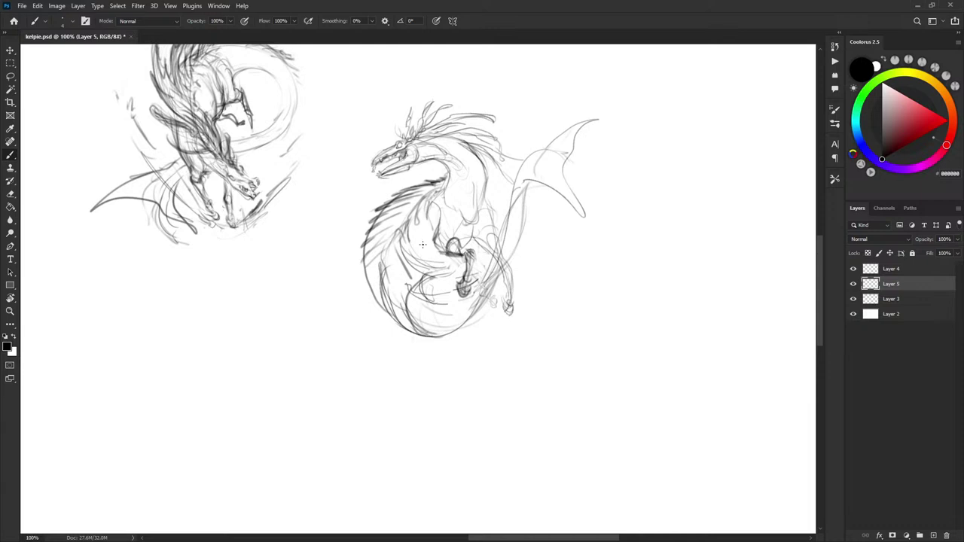
Add contour strokes along the kelpie's flank and haunch, leaving the coil area deselected
left_click_drag(418, 215, 426, 276)
left_click_drag(410, 279, 436, 273)
key("l")
mouse_move(418, 255)
left_mouse_down()
mouse_move(359, 331)
mouse_move(451, 358)
left_mouse_up()
key("ctrl+d")
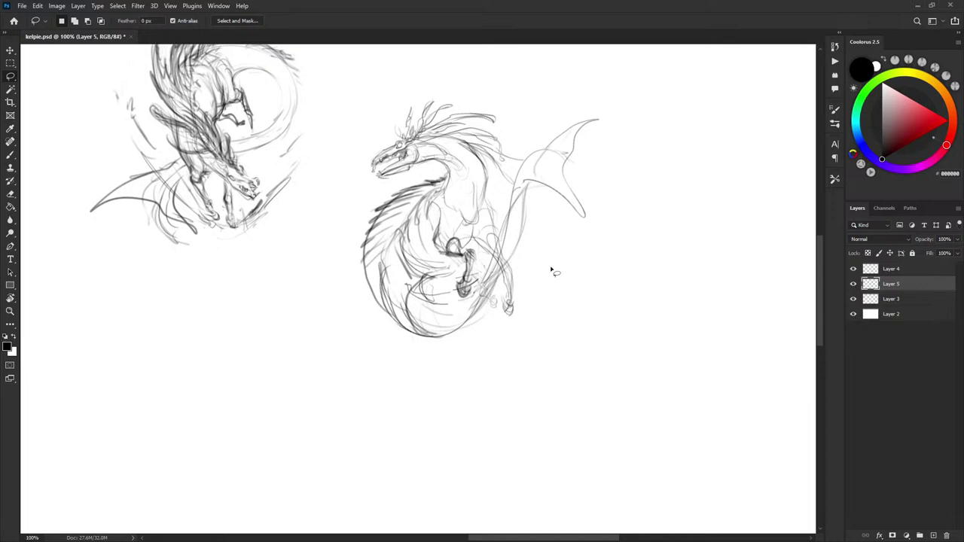
Sketch the chest and shoulder contours and define the far foreleg down to its hoof
left_click_drag(525, 190, 520, 214)
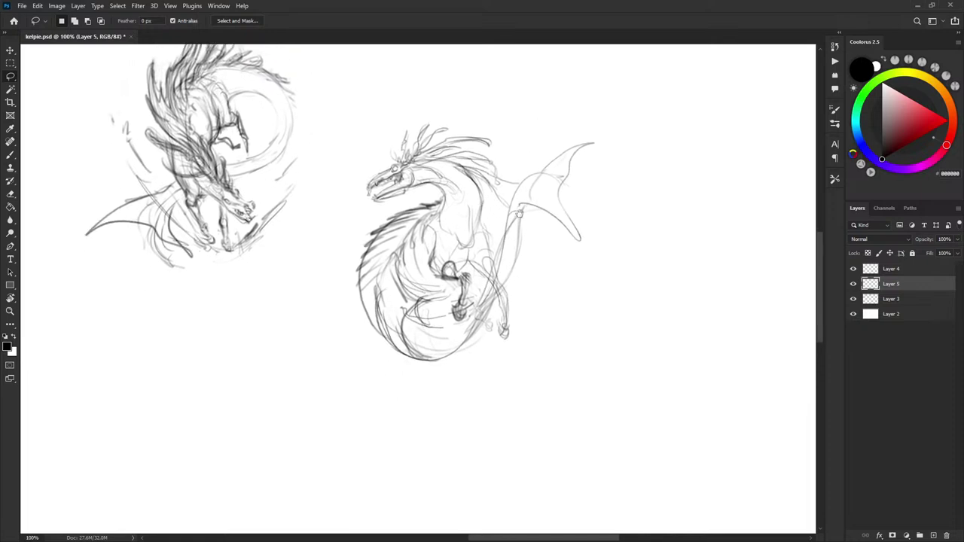
scroll(518, 213, "down", 2)
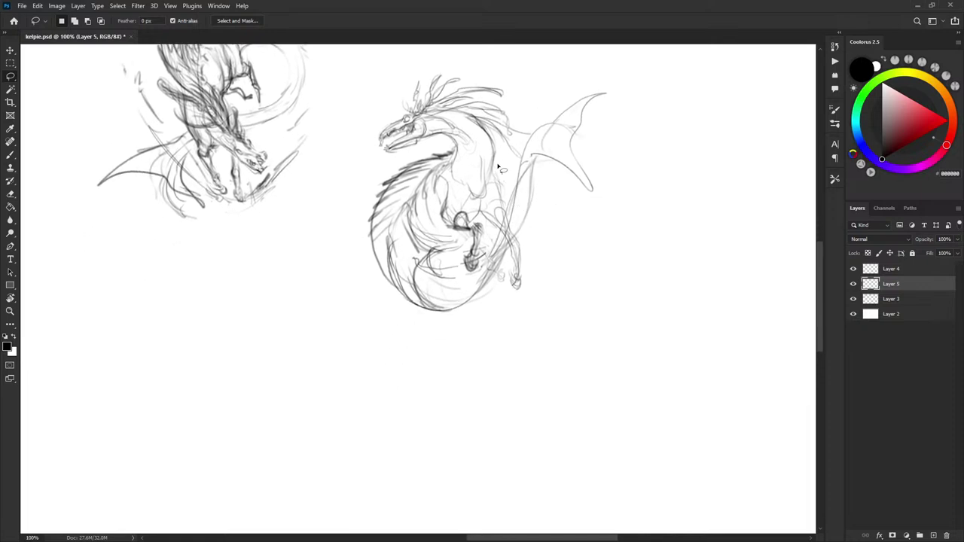
key("b")
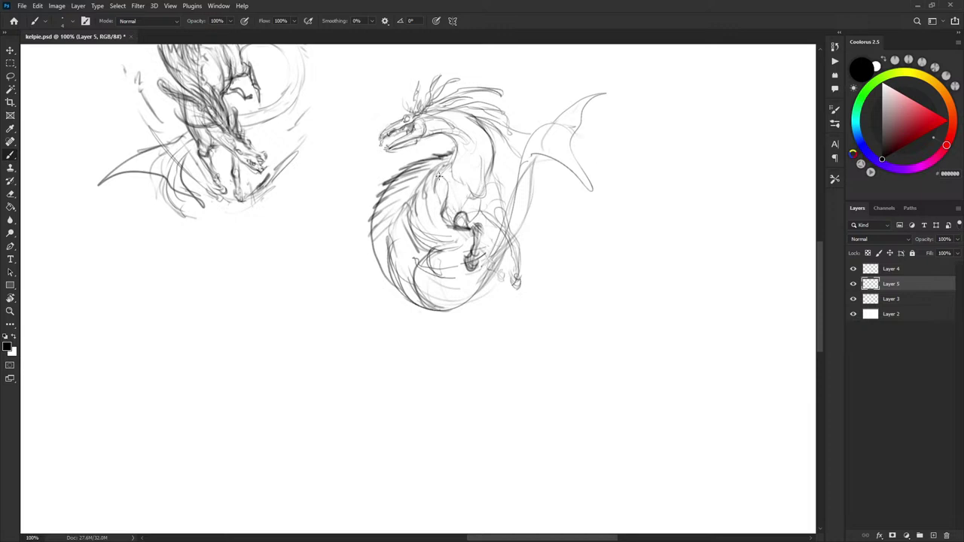
mouse_move(444, 166)
left_mouse_down()
mouse_move(471, 201)
mouse_move(492, 200)
left_mouse_up()
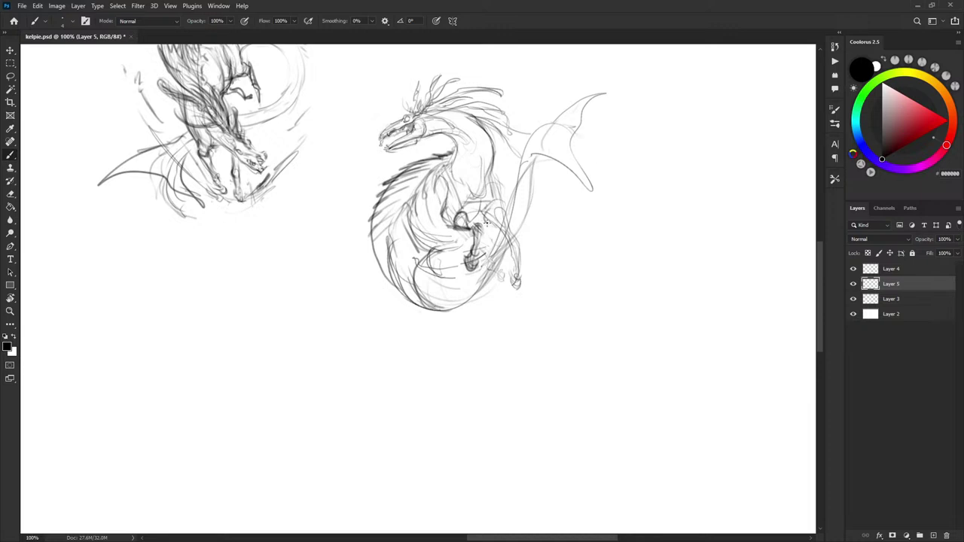
left_click_drag(488, 212, 509, 239)
mouse_move(495, 208)
left_mouse_down()
mouse_move(508, 224)
mouse_move(498, 181)
left_mouse_up()
key("e")
key("b")
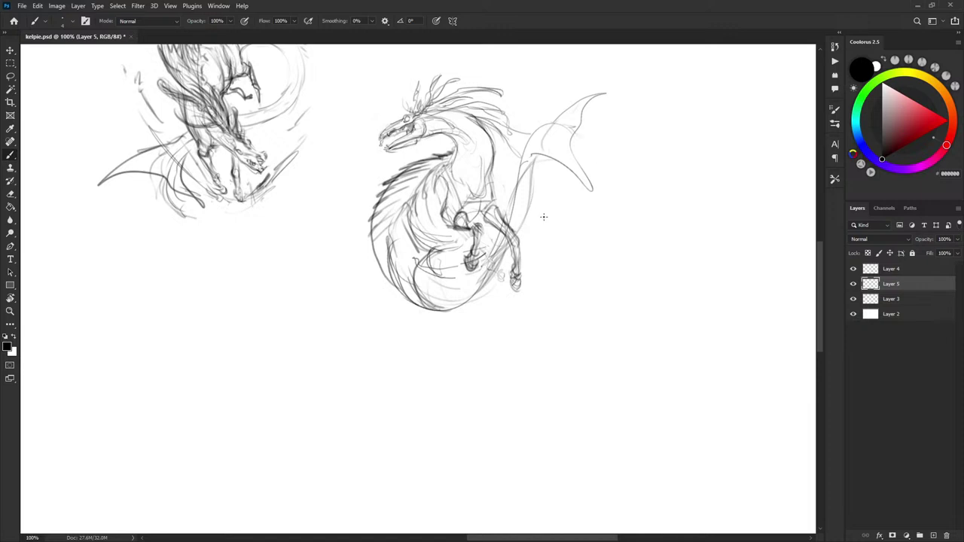
Lasso the kelpie's lower body coil, move it slightly down and outward from the forelegs, and deselect it
key("l")
mouse_move(498, 255)
left_mouse_down()
mouse_move(465, 274)
mouse_move(391, 212)
mouse_move(366, 324)
mouse_move(522, 312)
mouse_move(502, 275)
mouse_move(489, 237)
left_mouse_up()
key("v")
left_click_drag(490, 292, 483, 306)
key("ctrl+d")
key("b")
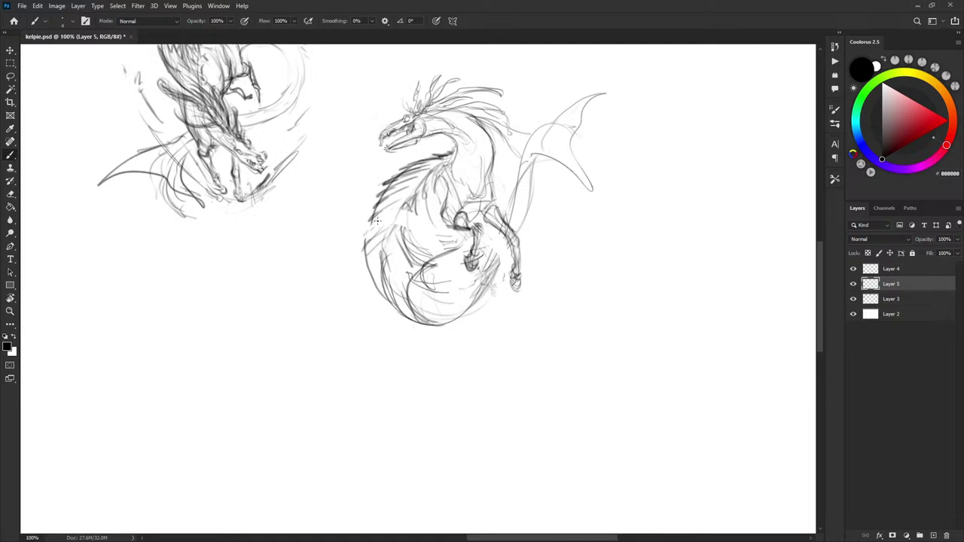
Reconnect the back outline to the moved coil and extend the spines down it with black and white strokes
key("x")
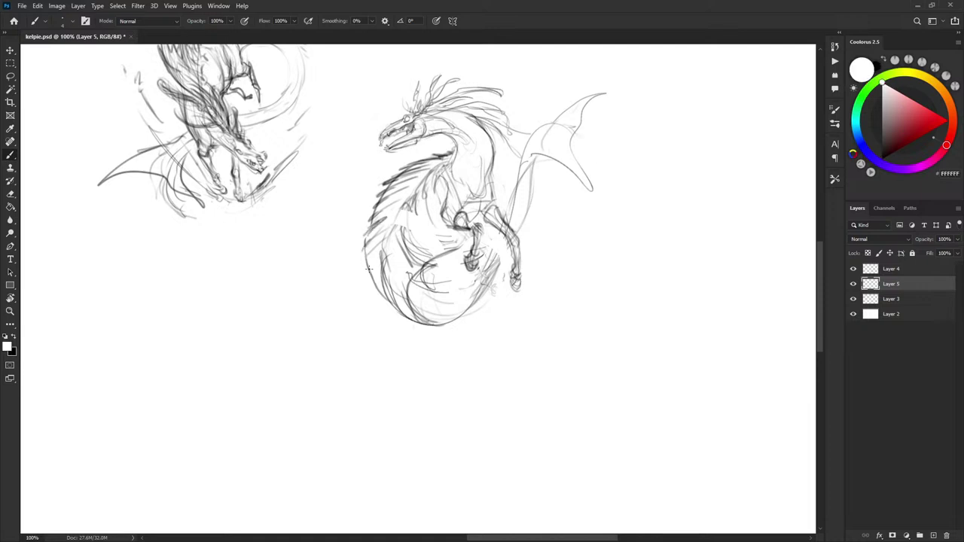
key("x")
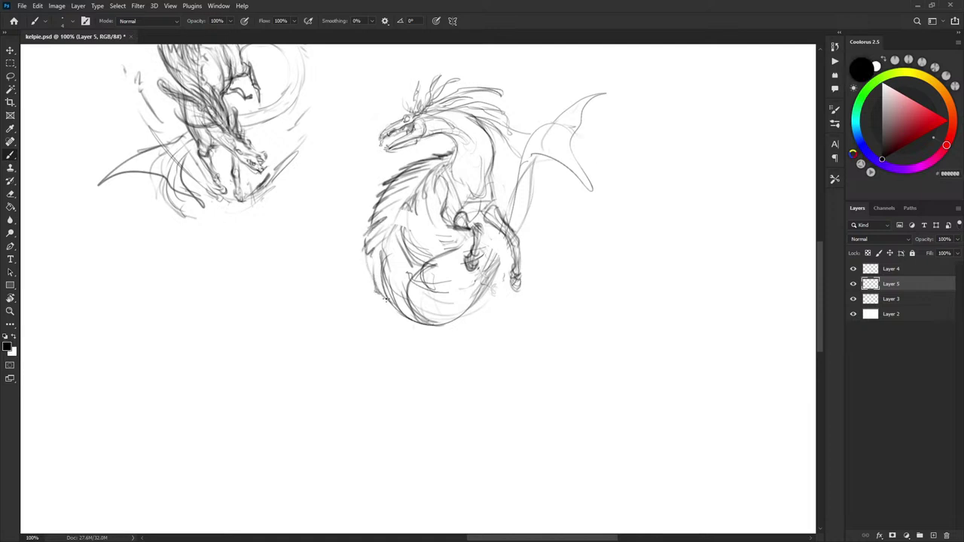
key("x")
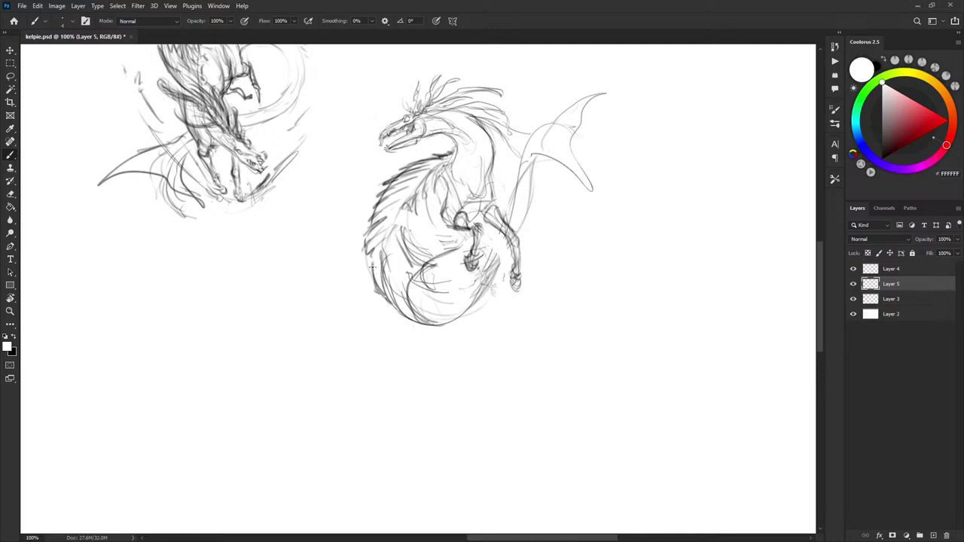
key("x")
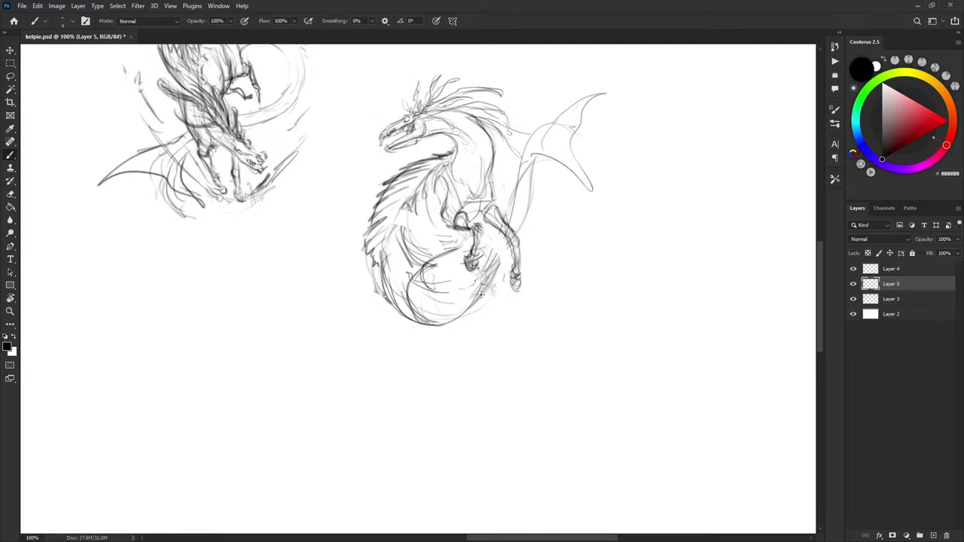
mouse_move(431, 294)
left_mouse_down()
mouse_move(477, 276)
mouse_move(455, 292)
mouse_move(501, 234)
left_mouse_up()
Lasso the whole fish-tailed kelpie and open it in the Liquify filter
key("l")
mouse_move(334, 221)
left_mouse_down()
mouse_move(517, 54)
mouse_move(461, 51)
left_mouse_up()
left_click(138, 6)
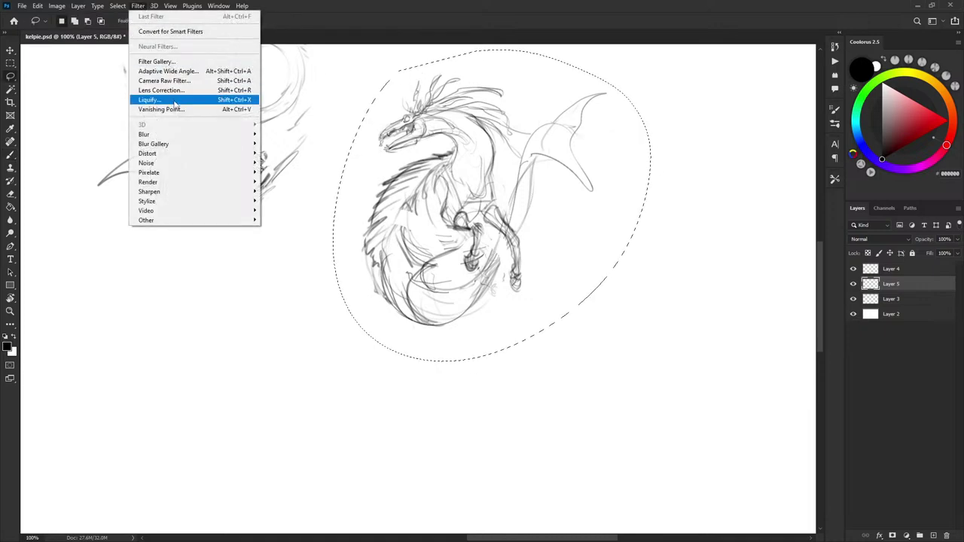
left_click(174, 100)
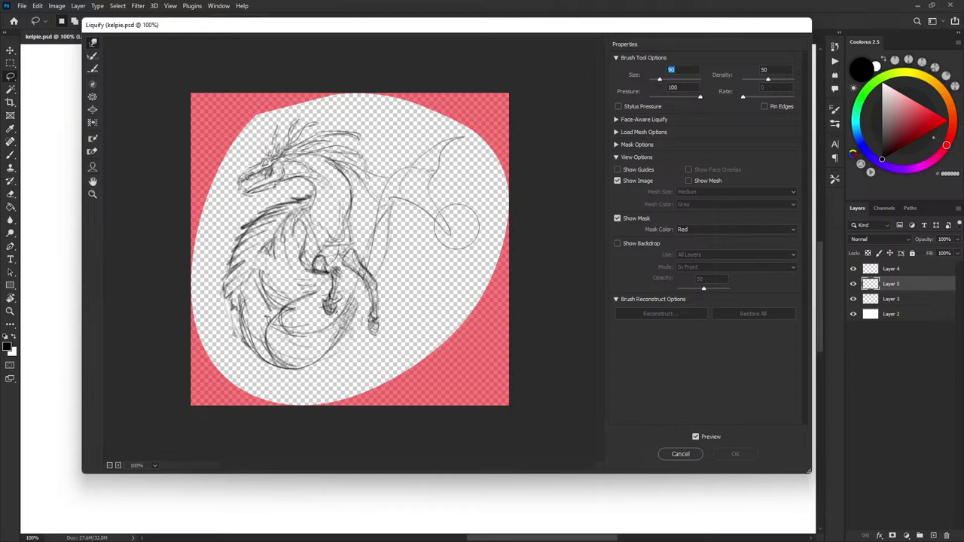
Push the kelpie's back outline and lower coil into shape with Liquify's Forward Warp brush at sizes 200 and 90
key("bracketright")
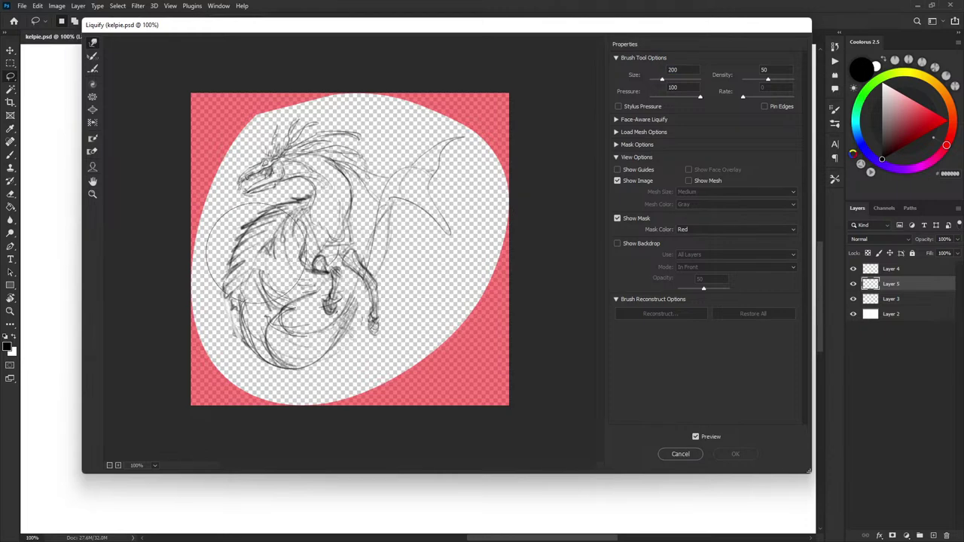
left_click_drag(258, 250, 254, 251)
key("bracketleft")
key("bracketleft")
key("bracketleft")
key("bracketleft")
key("bracketleft")
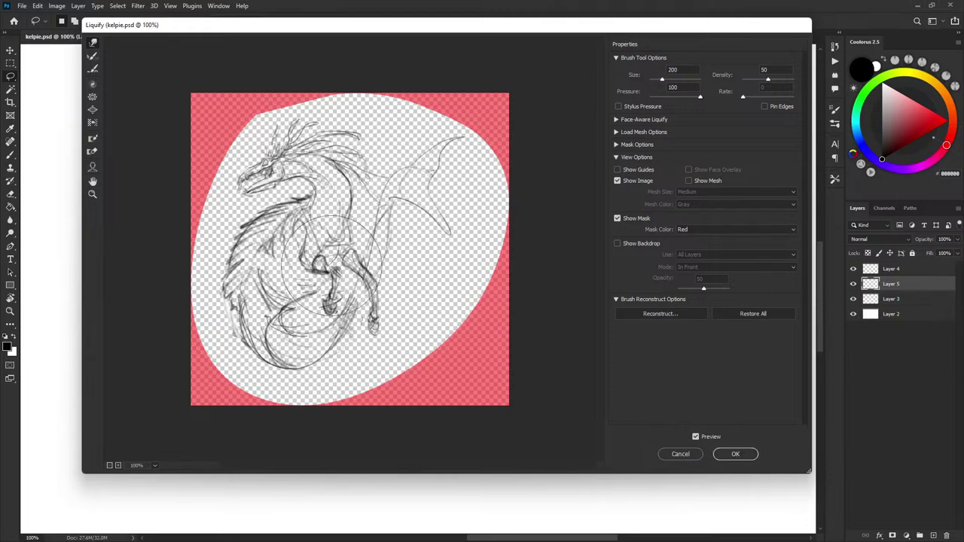
mouse_move(334, 339)
left_mouse_down()
mouse_move(312, 364)
mouse_move(314, 337)
left_mouse_up()
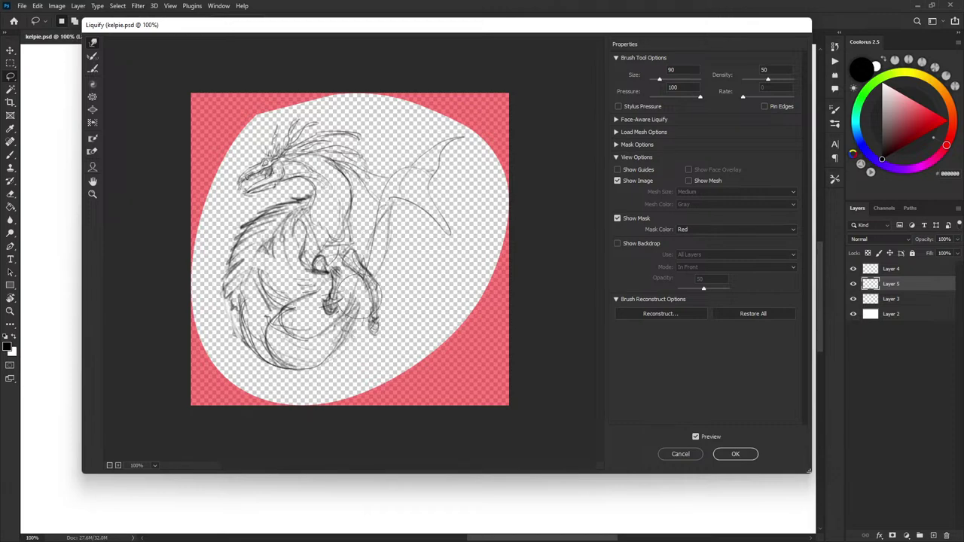
Warp the kelpie's tail stem inward toward the forelegs
key("]")
mouse_move(382, 249)
left_mouse_down()
mouse_move(390, 184)
mouse_move(414, 188)
mouse_move(378, 256)
left_mouse_up()
left_click_drag(381, 297, 382, 295)
key("bracketright")
key("bracketright")
key("bracketright")
key("bracketright")
key("bracketright")
key("bracketright")
key("bracketright")
key("bracketright")
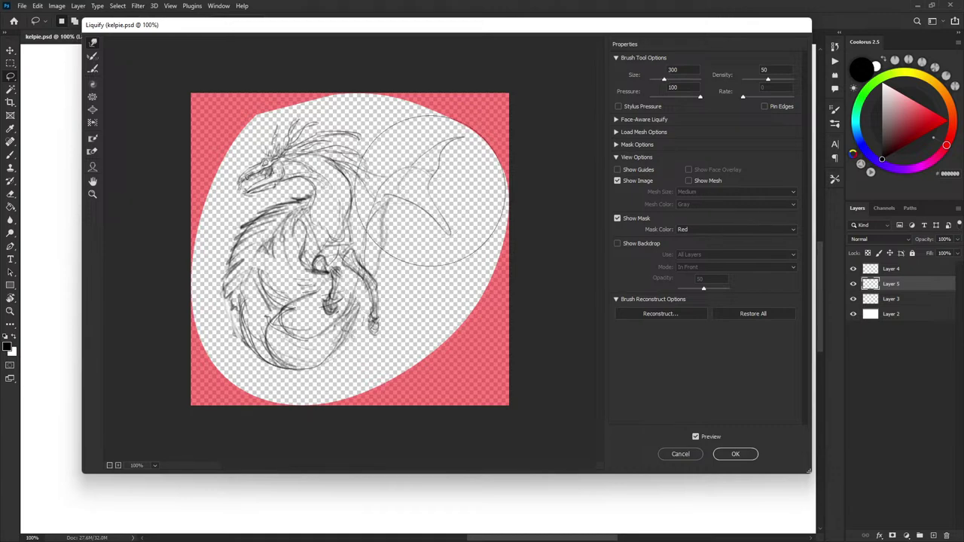
Refine the tail stem's curve and round out the lower coil with warp brush sizes between 300 and 50, and apply Liquify
key("bracketleft")
key("bracketleft")
key("bracketleft")
key("bracketleft")
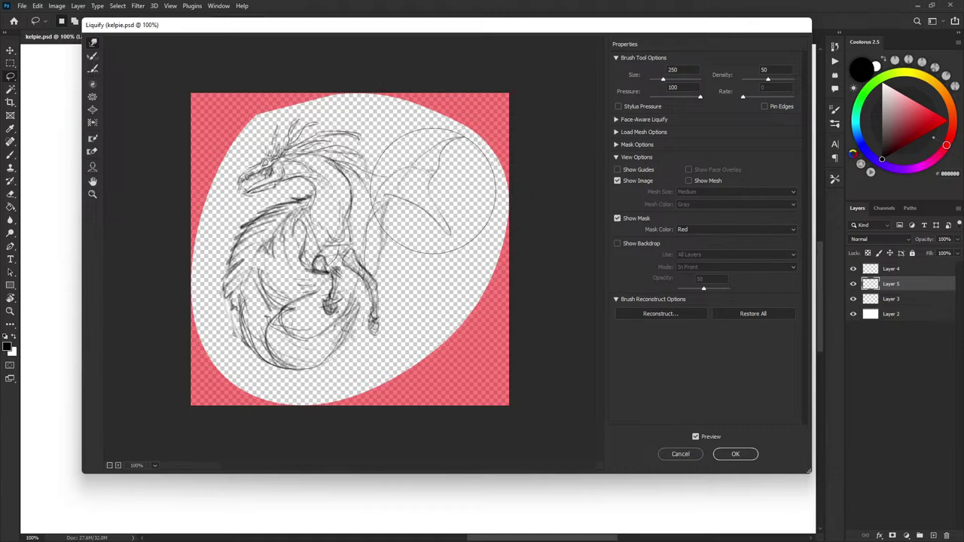
key("bracketleft")
key("bracketleft")
key("bracketleft")
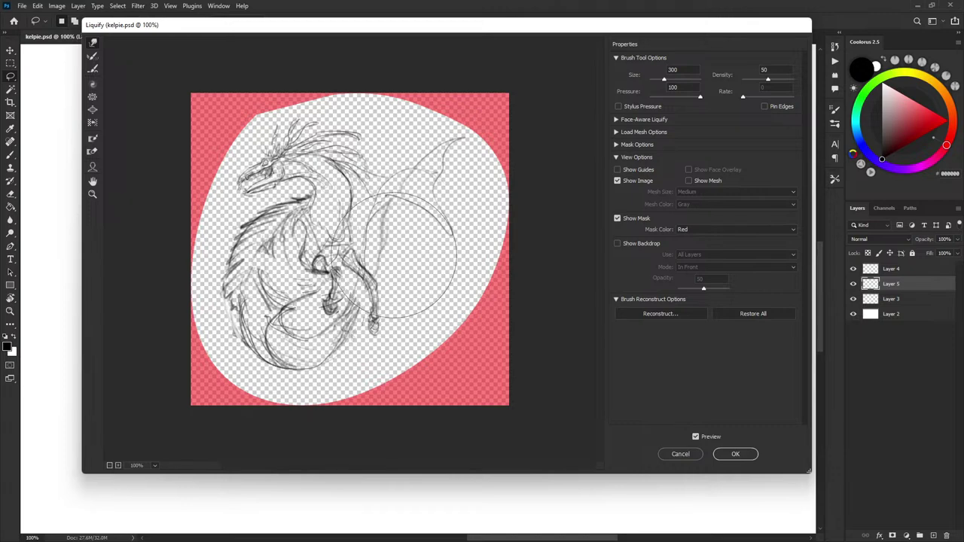
key("bracketleft")
key("bracketleft")
key("bracketleft")
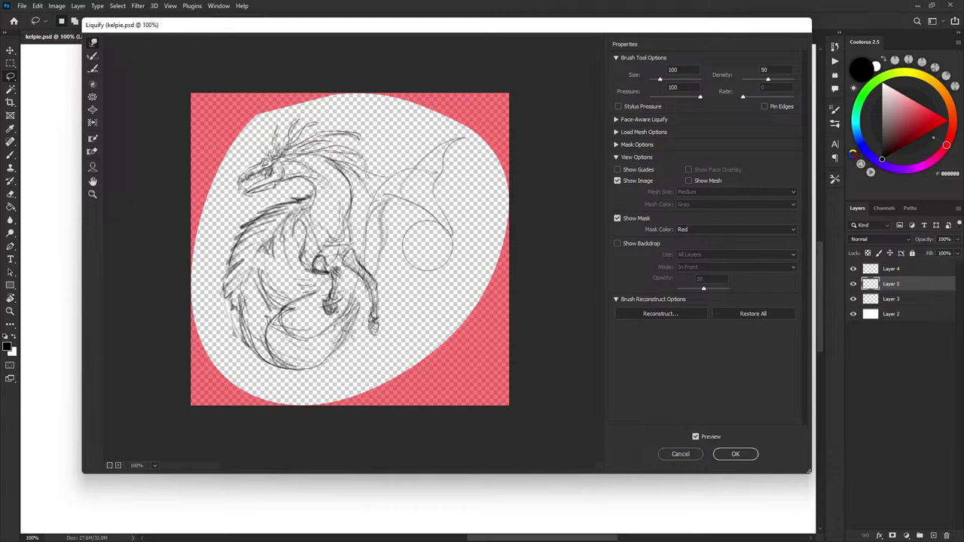
key("bracketright")
key("bracketleft")
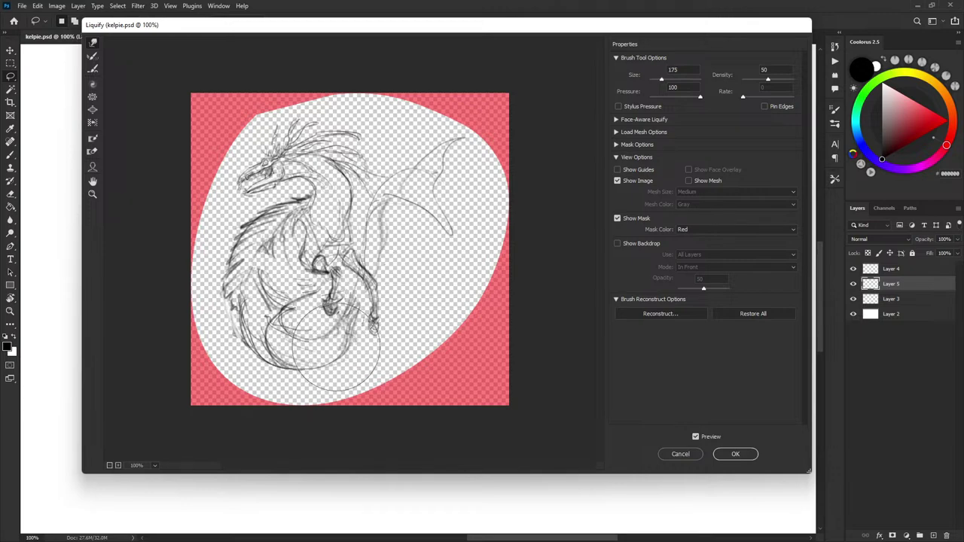
key("bracketleft")
key("bracketleft")
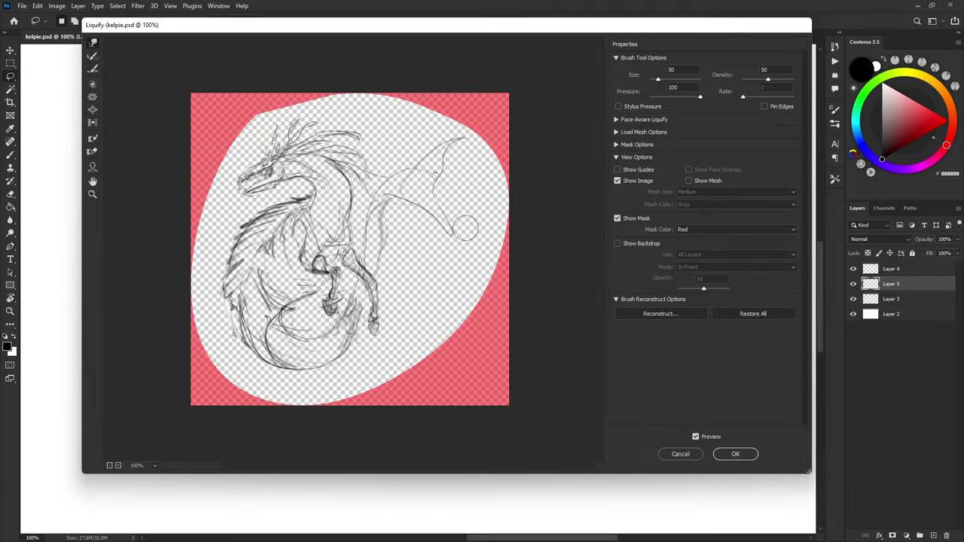
left_click(736, 454)
Flip the selected fish-tailed kelpie horizontally and deselect it
key("ctrl+t")
right_click(517, 214)
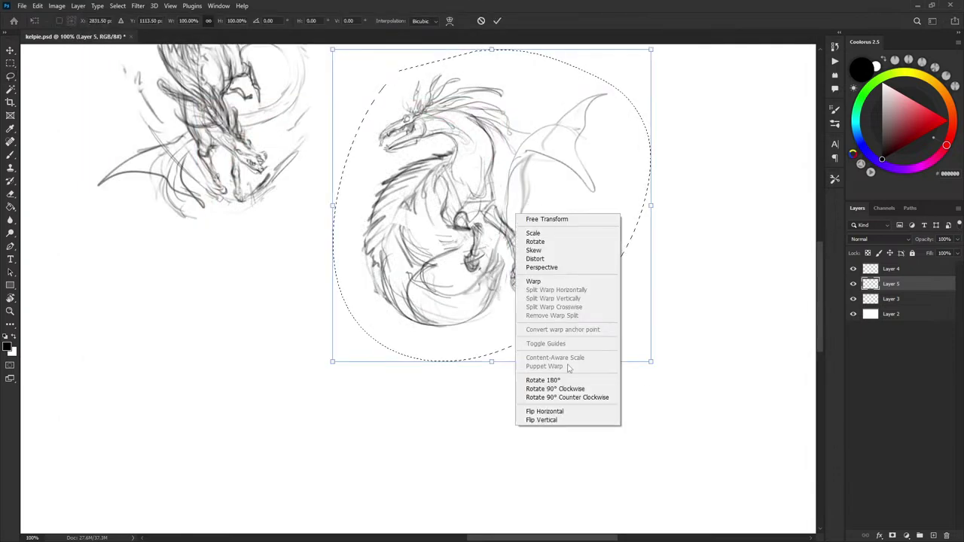
left_click(571, 410)
right_click(504, 250)
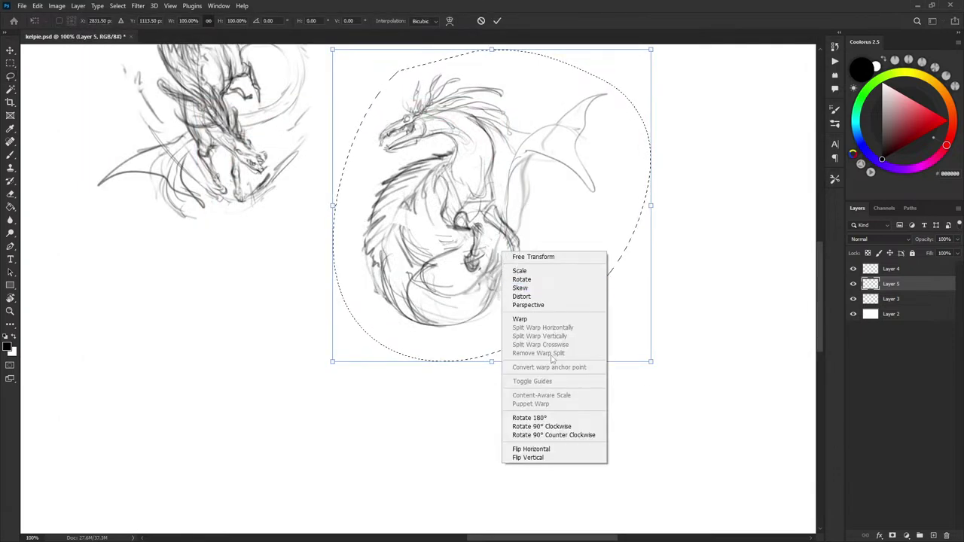
left_click(554, 450)
key("Return")
key("ctrl+d")
Draw long spines sweeping outward from the kelpie's upper back with the black brush
left_click_drag(660, 198, 517, 202)
key("b")
scroll(430, 180, "up", 2)
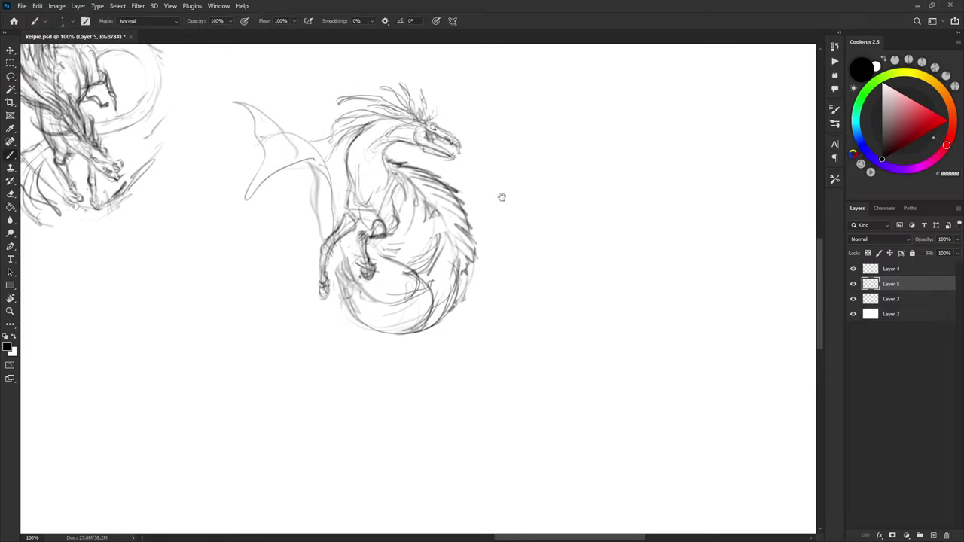
left_click_drag(423, 195, 495, 212)
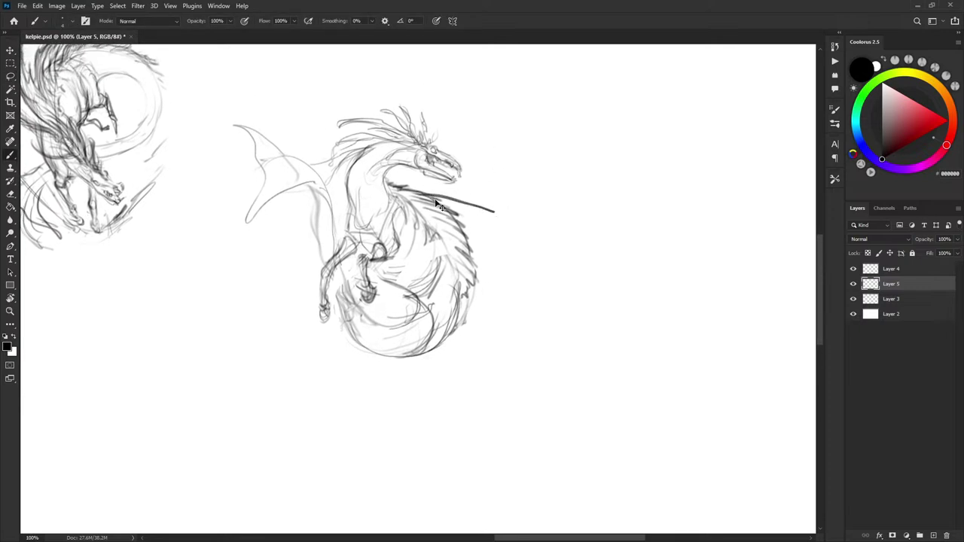
key("ctrl+z")
mouse_move(424, 193)
left_mouse_down()
mouse_move(478, 212)
mouse_move(483, 244)
mouse_move(505, 260)
left_mouse_up()
mouse_move(457, 226)
left_mouse_down()
mouse_move(500, 256)
mouse_move(506, 308)
left_mouse_up()
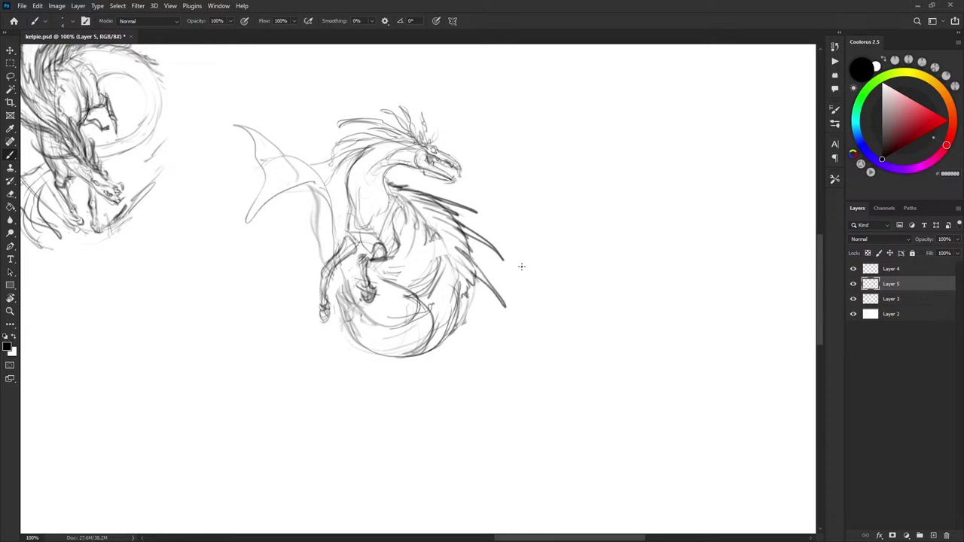
Erase the old short spines along the back and restate the base of the middle long spine
key("l")
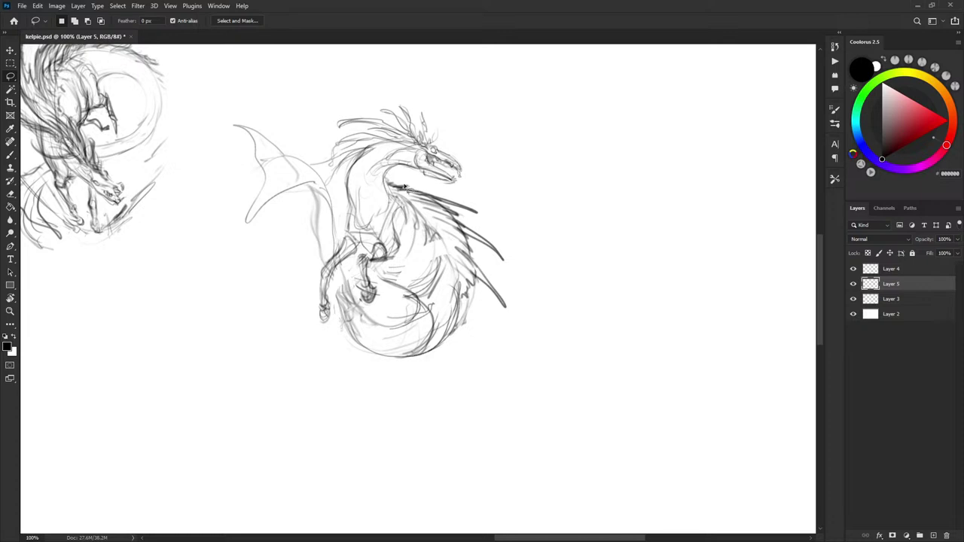
key("e")
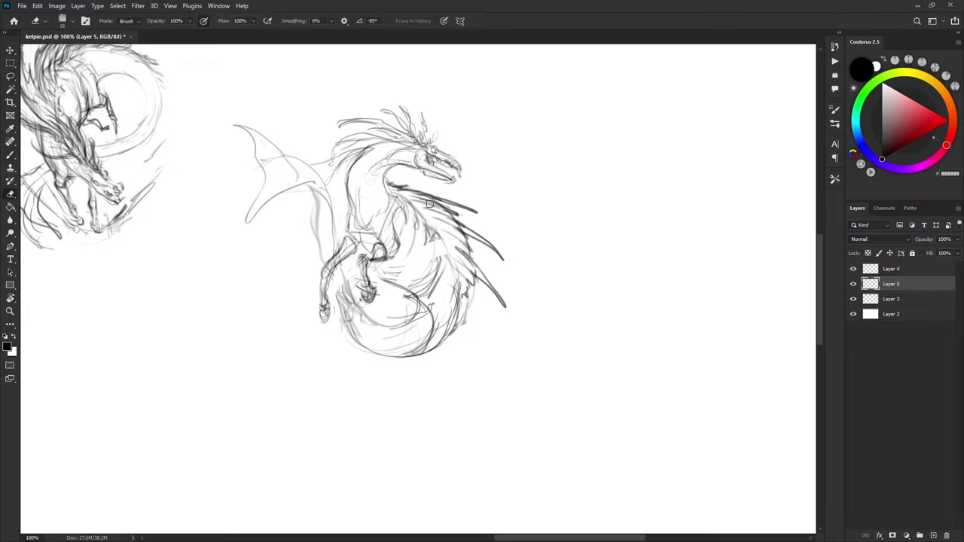
mouse_move(449, 236)
left_mouse_down()
mouse_move(466, 247)
mouse_move(469, 296)
left_mouse_up()
key("b")
left_click_drag(453, 224, 474, 258)
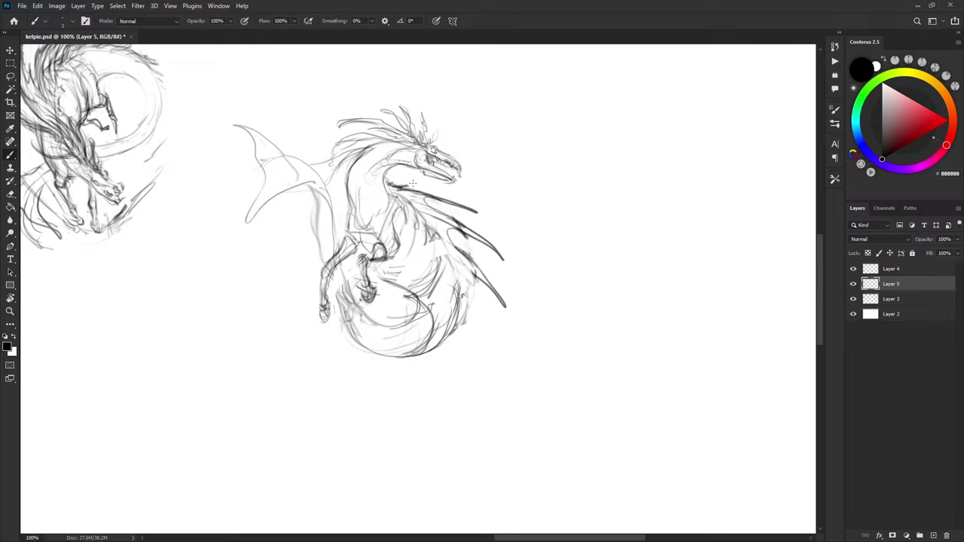
Sketch curved membrane edges between the long spines and strengthen the back contour beneath them
left_click_drag(425, 214, 501, 259)
key("e")
key("b")
mouse_move(449, 221)
left_mouse_down()
mouse_move(483, 243)
mouse_move(444, 240)
mouse_move(461, 249)
mouse_move(443, 244)
mouse_move(476, 274)
left_mouse_up()
mouse_move(432, 228)
left_mouse_down()
mouse_move(458, 290)
mouse_move(449, 325)
left_mouse_up()
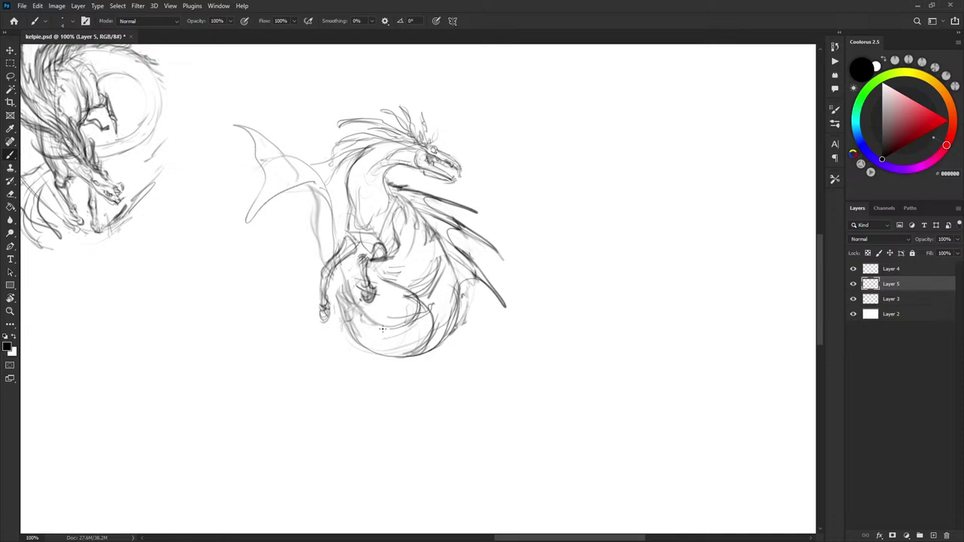
Redraw both contours of the tail stem rising behind the forelegs, cleaning its outer edge with a white stroke
left_click_drag(358, 306, 347, 281)
left_click_drag(336, 214, 336, 245)
left_click_drag(312, 187, 318, 259)
left_click_drag(335, 305, 331, 289)
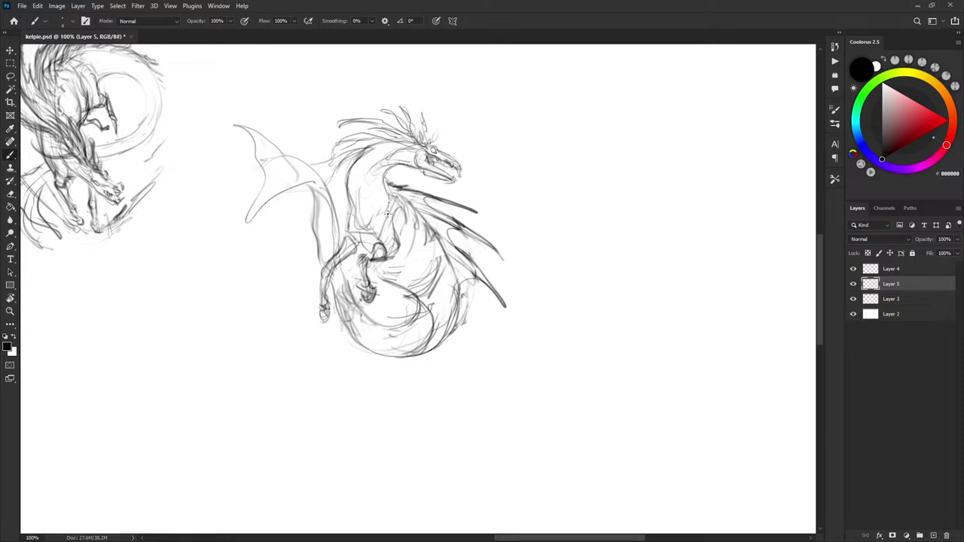
left_click_drag(327, 187, 338, 218)
left_click_drag(349, 293, 348, 263)
left_click_drag(336, 209, 346, 228)
key("x")
mouse_move(320, 233)
left_mouse_down()
mouse_move(322, 262)
mouse_move(317, 239)
left_mouse_up()
key("x")
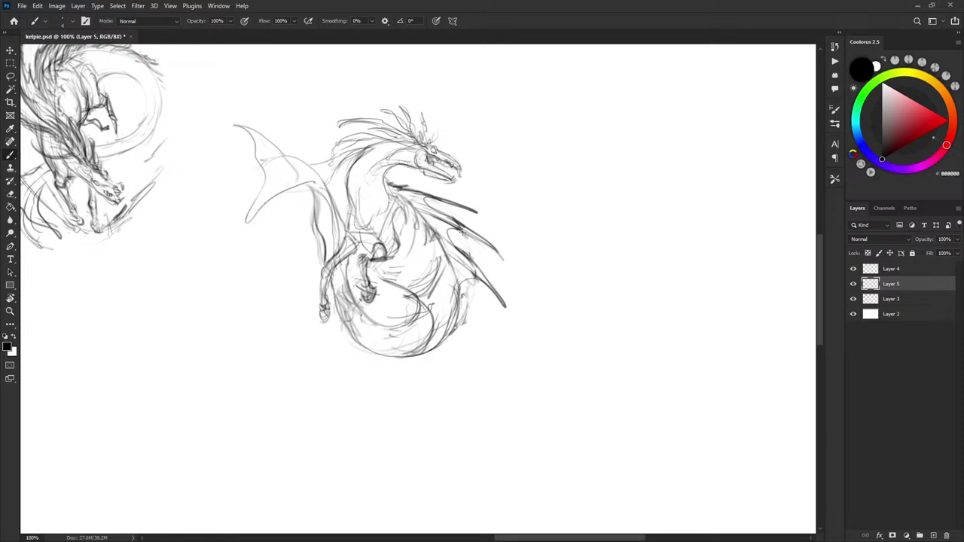
Lasso the tail fin and stem, rotate them to -9.86°, shift them slightly outward, and deselect
key("l")
mouse_move(332, 230)
left_mouse_down()
mouse_move(325, 260)
mouse_move(288, 279)
mouse_move(228, 104)
mouse_move(302, 142)
mouse_move(349, 194)
left_mouse_up()
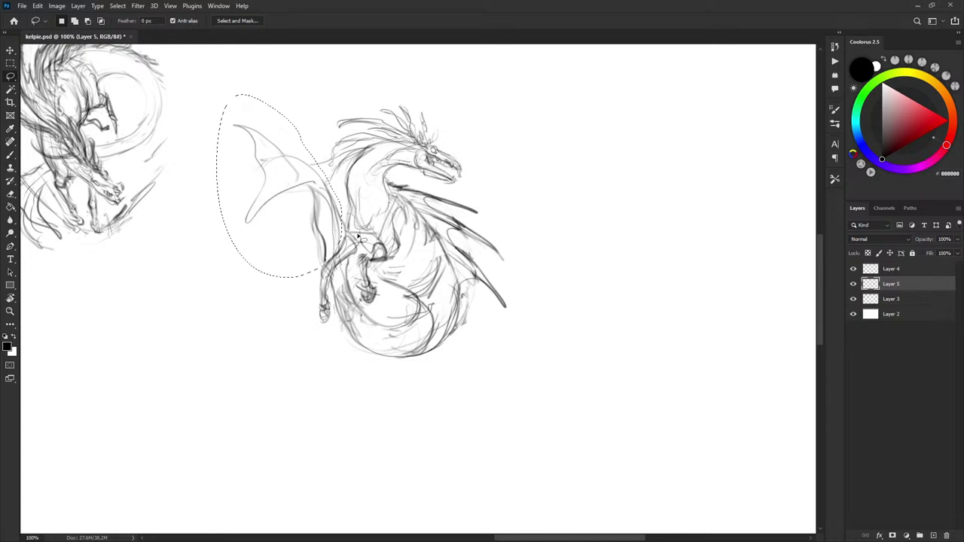
key("ctrl+t")
left_click_drag(359, 143, 356, 115)
left_click_drag(321, 195, 315, 210)
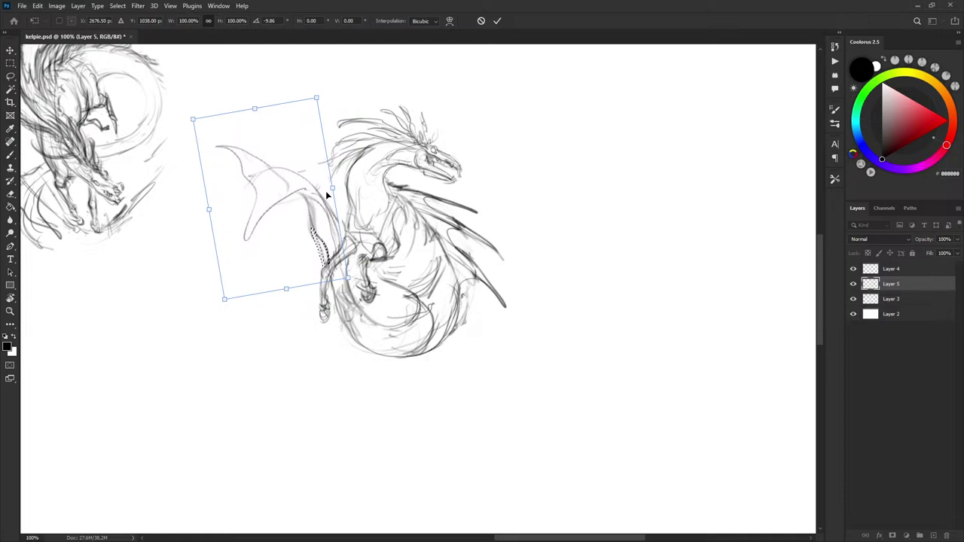
key("Return")
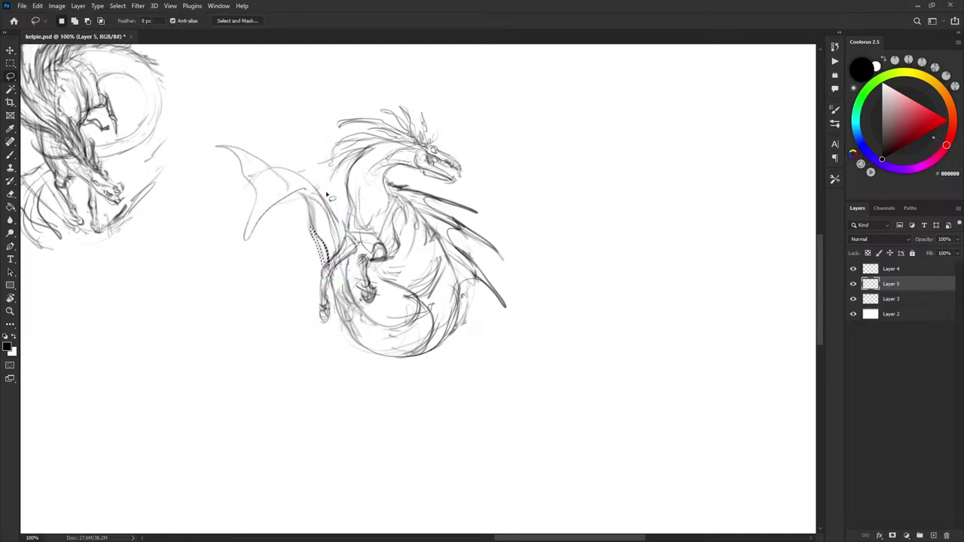
key("ctrl+d")
Reconnect the rotated tail stem to the body and darken the coil's outer curve beneath the forelegs
key("b")
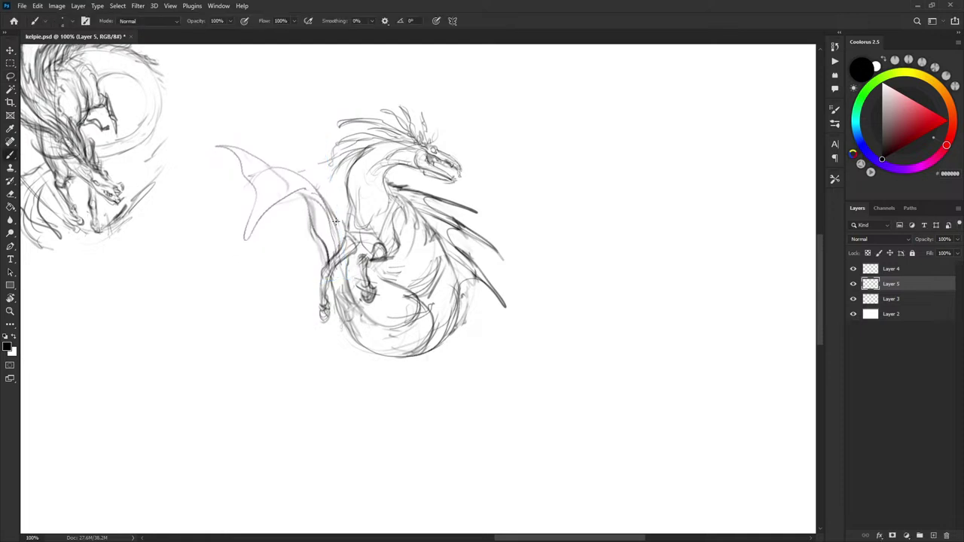
left_click_drag(332, 214, 344, 246)
mouse_move(331, 286)
left_mouse_down()
mouse_move(337, 318)
mouse_move(356, 328)
left_mouse_up()
key("e")
key("b")
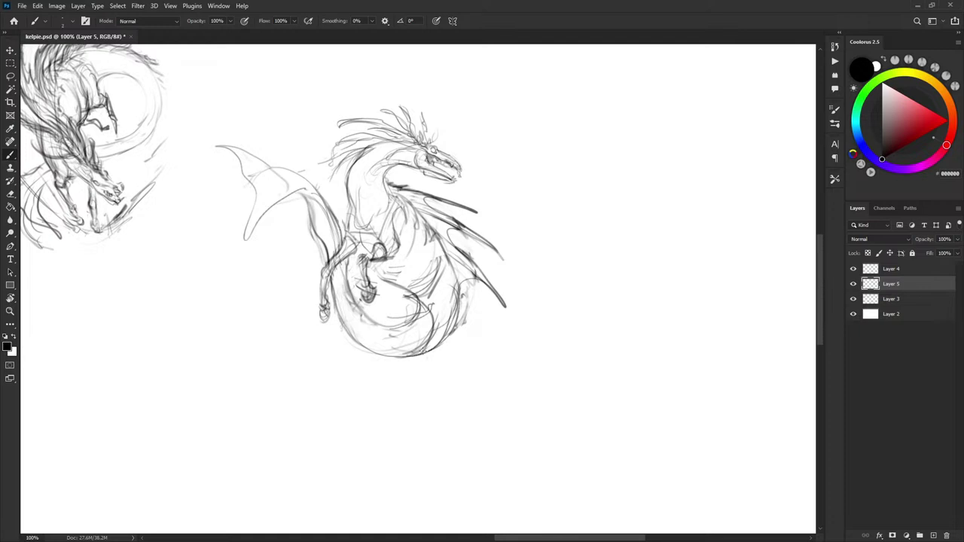
left_click_drag(344, 306, 367, 351)
left_click_drag(341, 273, 369, 354)
mouse_move(341, 273)
left_mouse_down()
mouse_move(344, 339)
mouse_move(366, 351)
left_mouse_up()
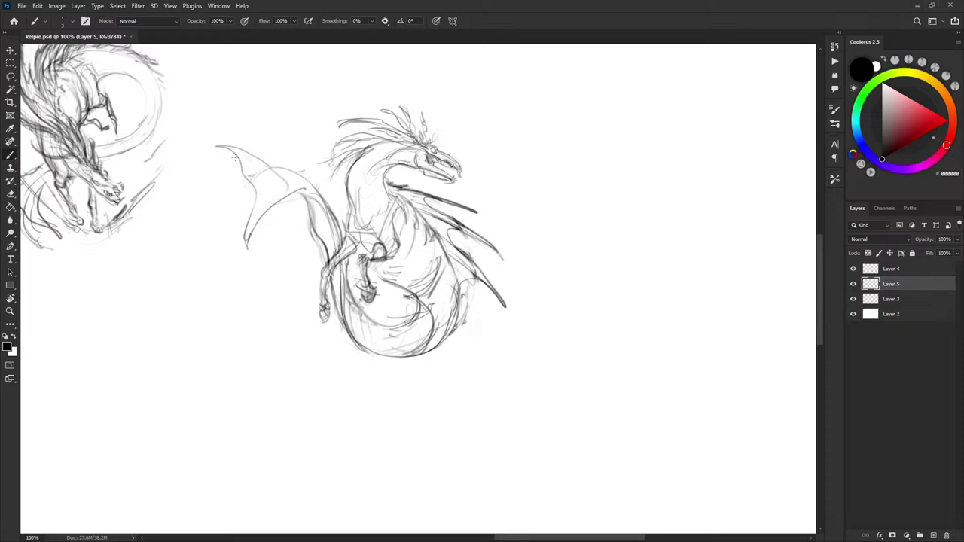
Compare the revised fish-tailed kelpie with the other kelpie sketches across the canvas
mouse_move(543, 218)
left_mouse_down()
mouse_move(558, 247)
mouse_move(616, 279)
left_mouse_up()
left_click_drag(525, 185, 578, 226)
key("ctrl+minus")
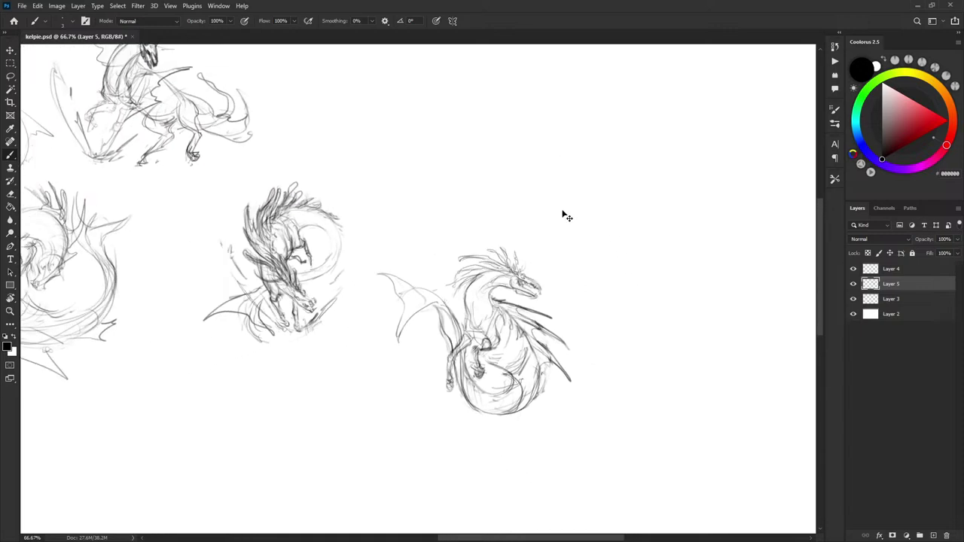
key("ctrl+minus")
mouse_move(353, 200)
left_mouse_down()
mouse_move(609, 219)
mouse_move(565, 184)
left_mouse_up()
scroll(593, 200, "up", 5)
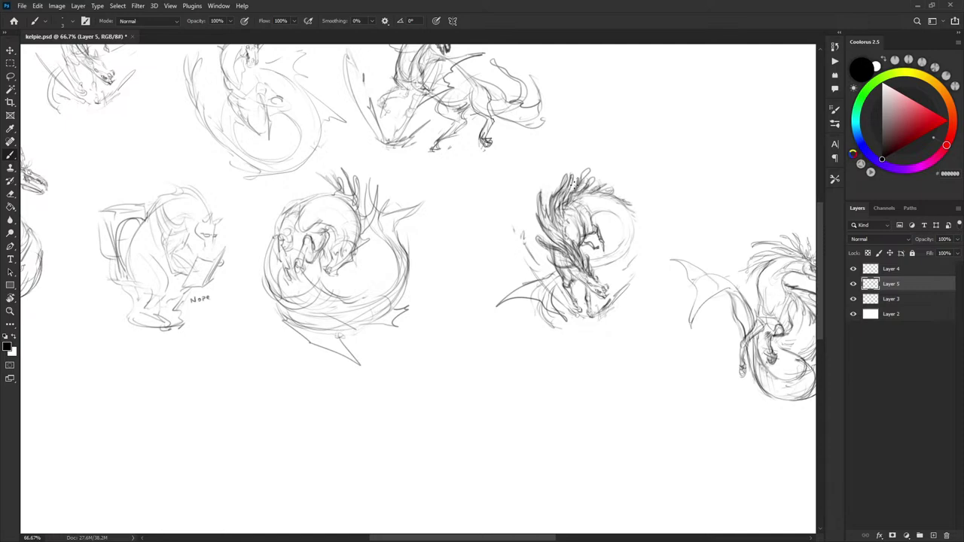
mouse_move(493, 261)
left_mouse_down()
mouse_move(473, 254)
mouse_move(512, 260)
left_mouse_up()
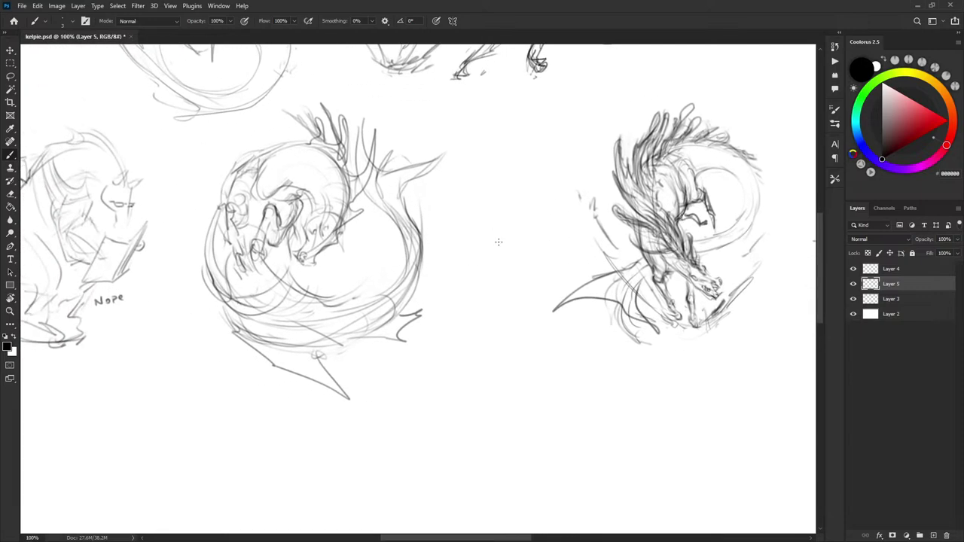
key("ctrl+minus")
key("ctrl+minus")
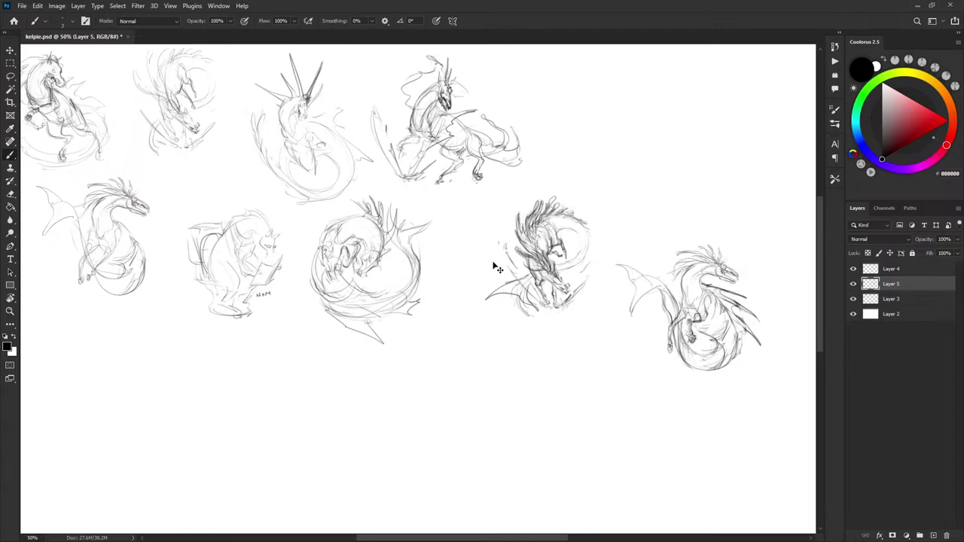
left_click_drag(600, 344, 400, 263)
left_click_drag(443, 227, 516, 237)
key("ctrl+plus")
scroll(510, 254, "up", 1)
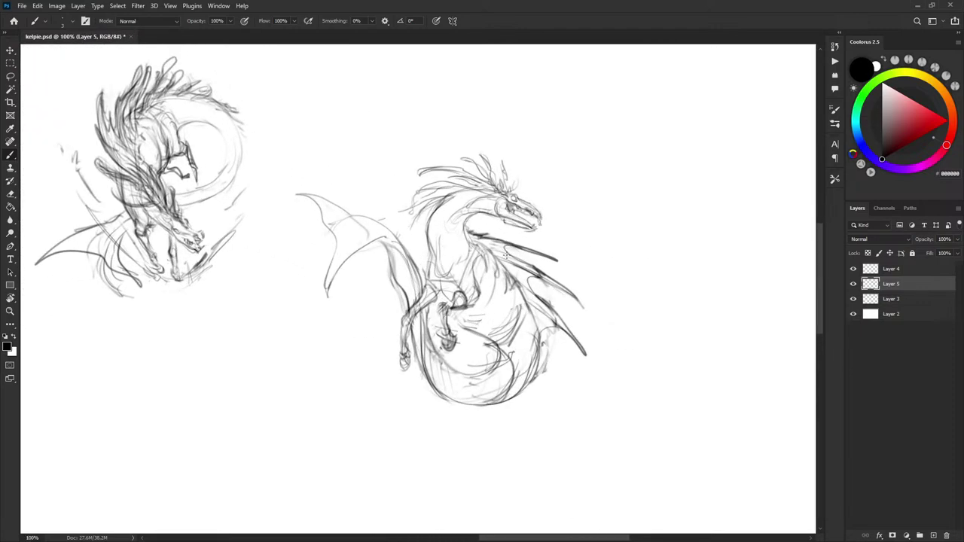
Try a large circular stroke around the fish-tailed kelpie's head and undo it
mouse_move(520, 164)
left_mouse_down()
mouse_move(481, 211)
mouse_move(572, 169)
left_mouse_up()
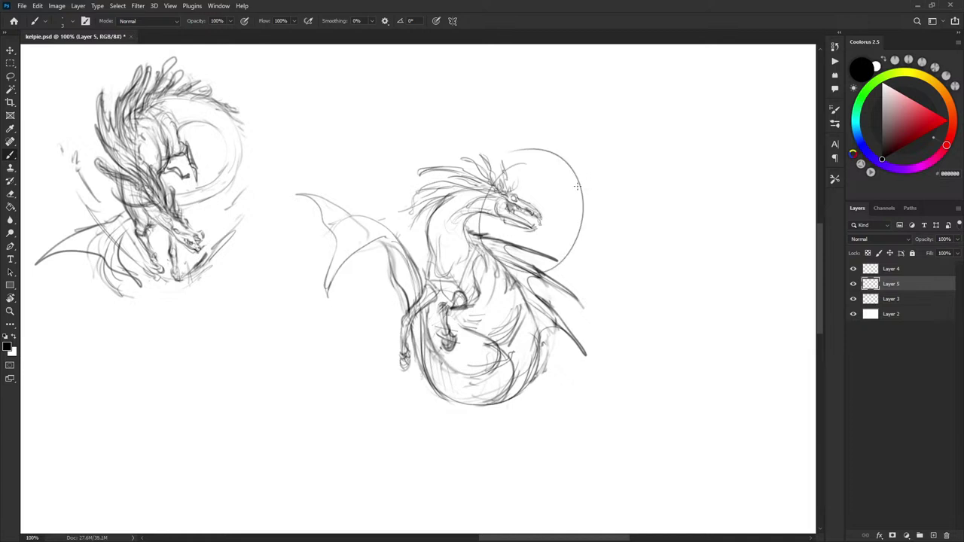
key("ctrl+z")
left_click_drag(480, 254, 531, 266)
left_click_drag(211, 198, 773, 372)
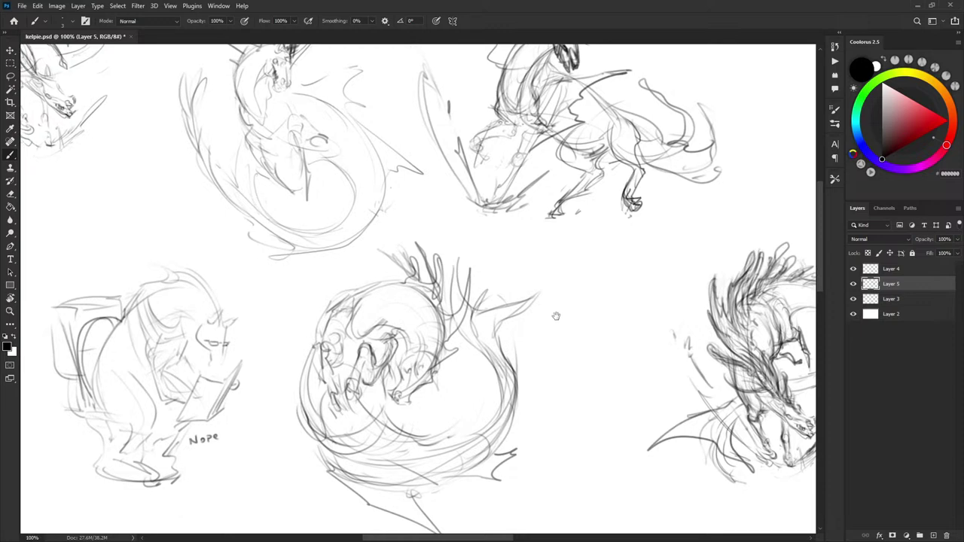
left_click_drag(555, 317, 500, 179)
key("ctrl+minus")
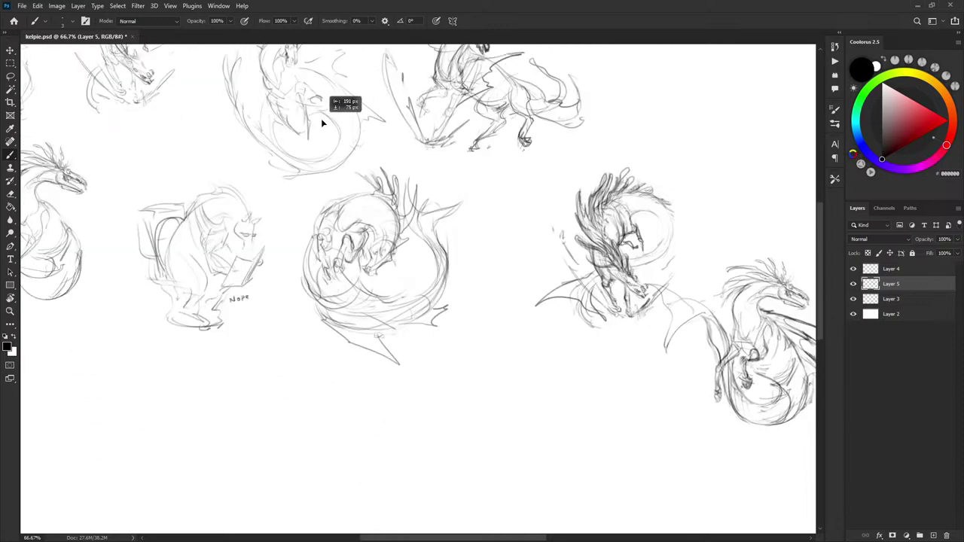
left_click_drag(749, 331, 812, 305)
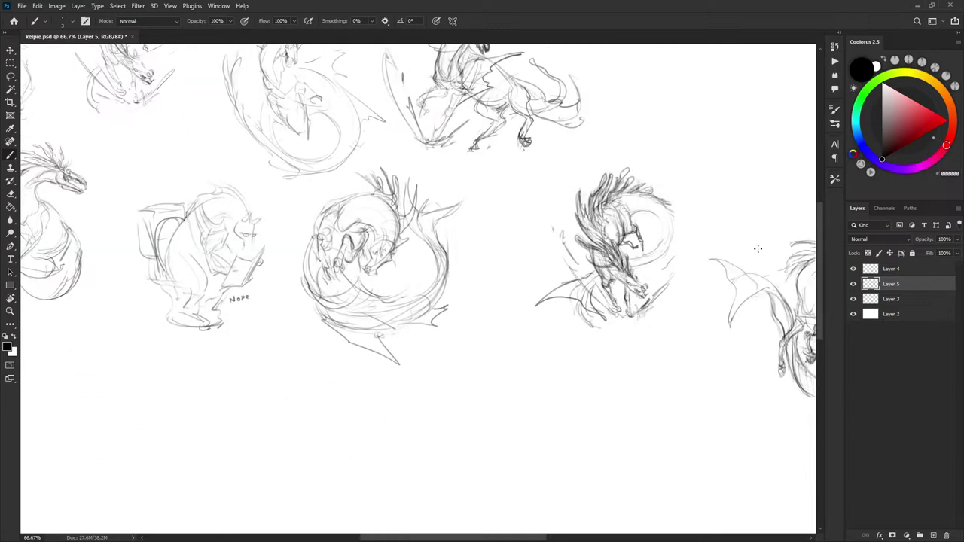
Try a couple of body strokes on the fish-tailed kelpie on Layer 3 and undo them
left_click(886, 297)
left_click_drag(466, 227, 457, 301)
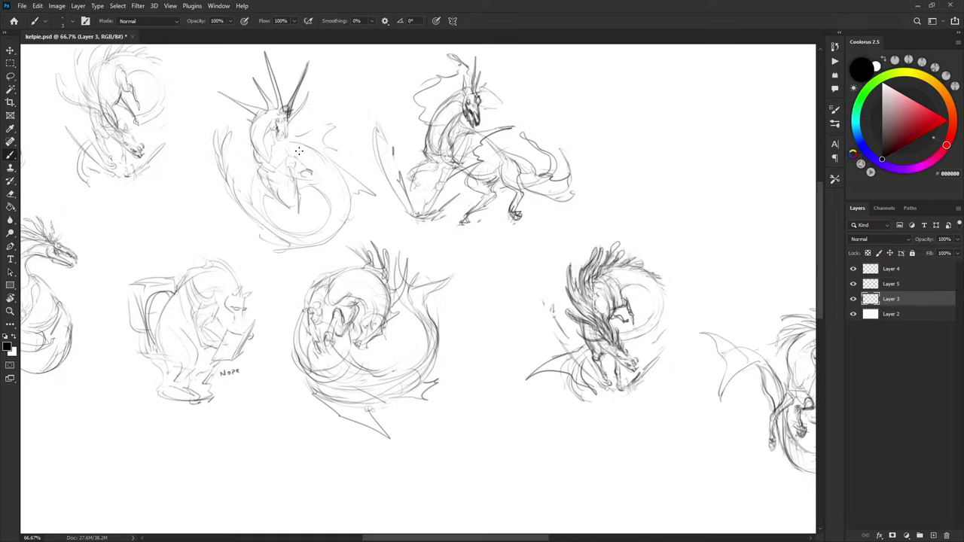
scroll(460, 248, "down", 1)
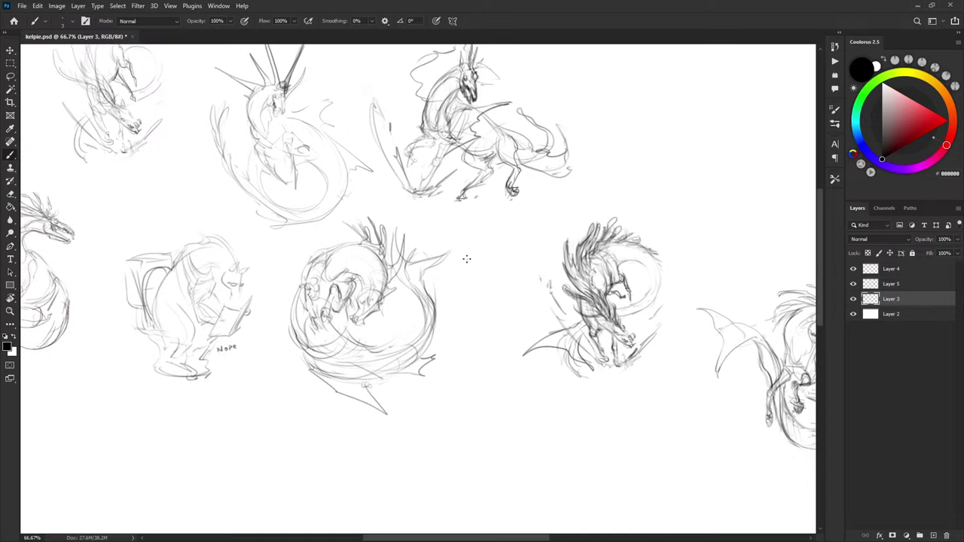
scroll(467, 265, "down", 2)
scroll(478, 269, "right", 6)
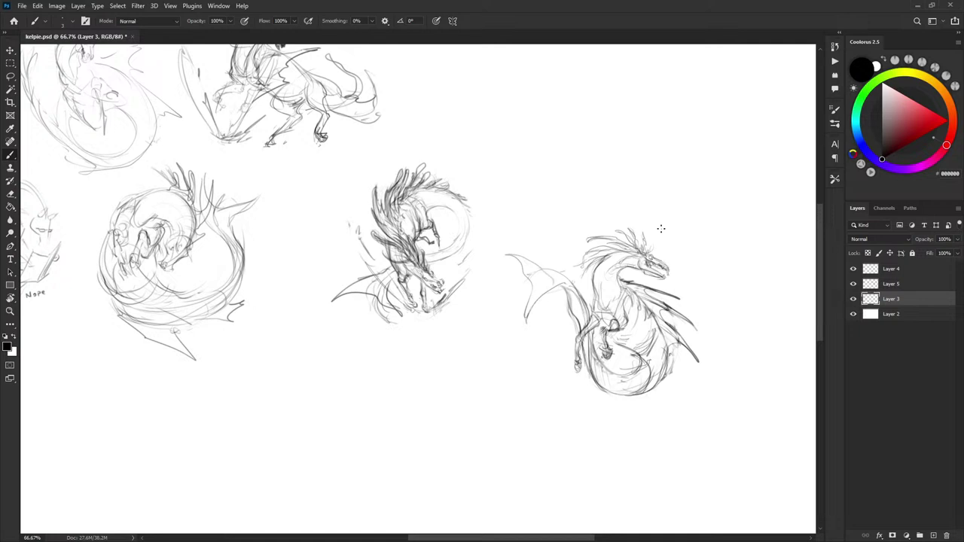
mouse_move(613, 343)
left_mouse_down()
mouse_move(646, 333)
mouse_move(620, 308)
mouse_move(644, 330)
mouse_move(609, 344)
mouse_move(648, 328)
mouse_move(625, 305)
mouse_move(625, 322)
mouse_move(650, 333)
left_mouse_up()
left_click_drag(578, 350, 602, 328)
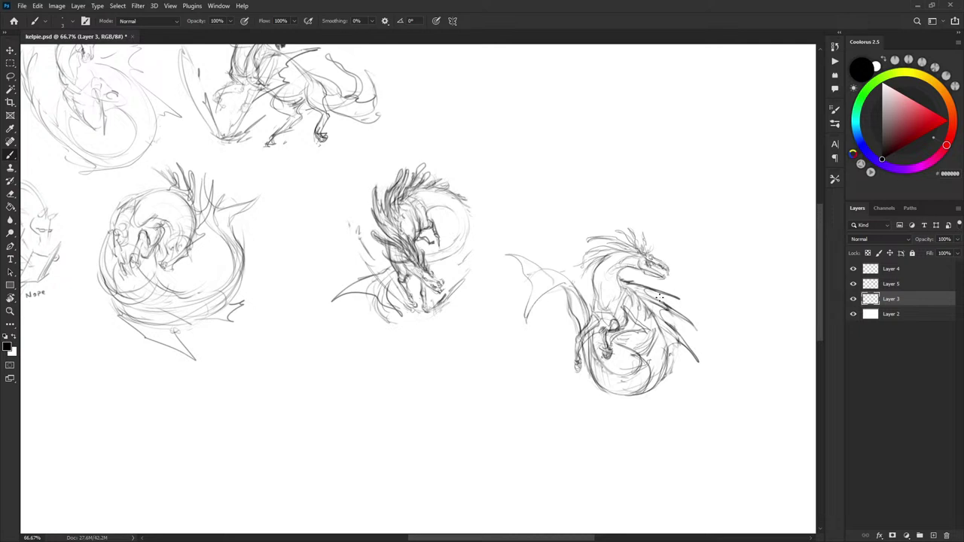
key("ctrl+z")
key("ctrl+z")
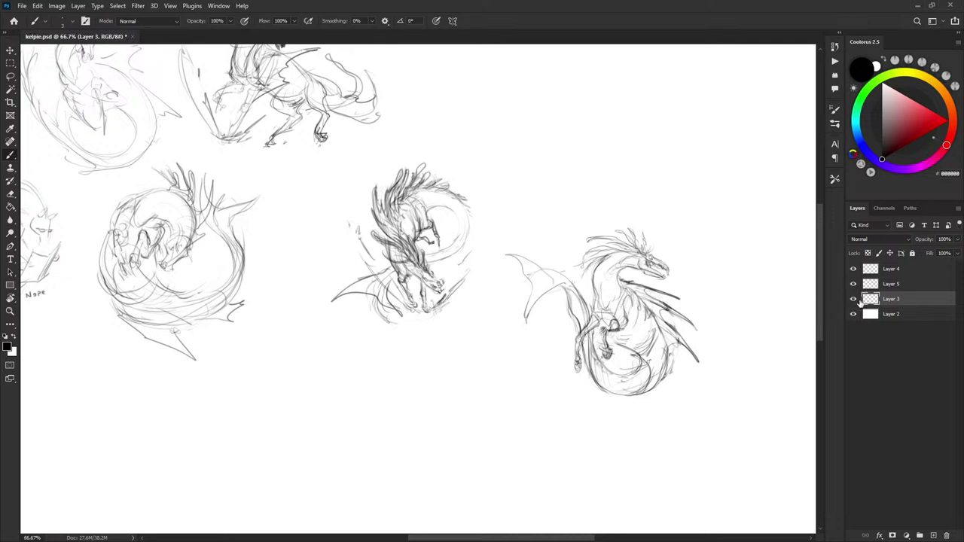
Toggle the visibility of Layer 4 and Layer 5 to check which sketches they hold
left_click(854, 270)
left_click(853, 269)
left_click(888, 273)
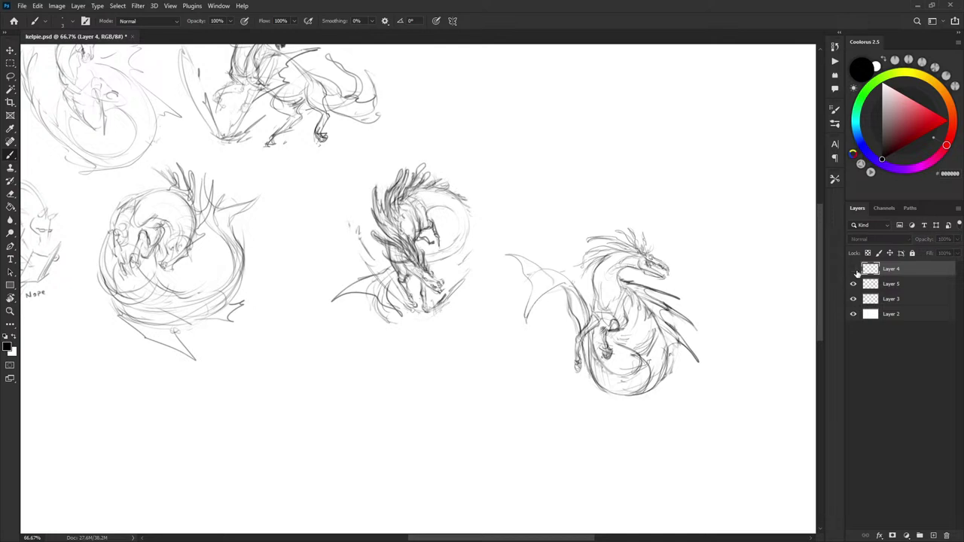
left_click(854, 269)
left_click(854, 269)
left_click(854, 269)
left_click(854, 270)
left_click(854, 284)
left_click(853, 284)
Lasso the coiled kelpie beside the "Nope" sketch on Layer 3 and copy it to a new layer
left_click(883, 300)
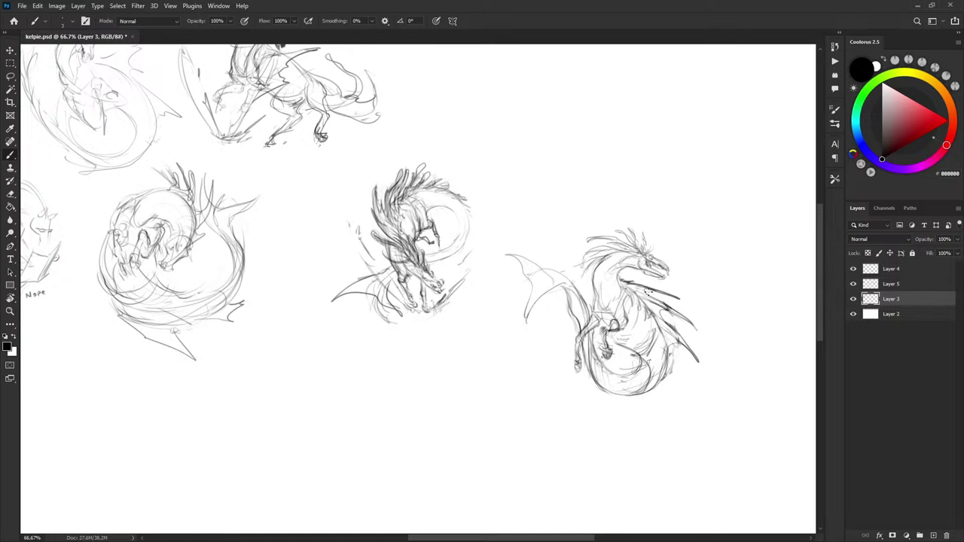
left_click_drag(355, 307, 477, 321)
key("l")
mouse_move(329, 172)
left_mouse_down()
mouse_move(274, 174)
mouse_move(191, 278)
mouse_move(358, 395)
mouse_move(402, 234)
mouse_move(346, 176)
left_mouse_up()
key("ctrl+j")
Move the coiled kelpie copy above the fish-tailed kelpie and scale it down
key("v")
left_click_drag(357, 280, 525, 231)
key("ctrl+t")
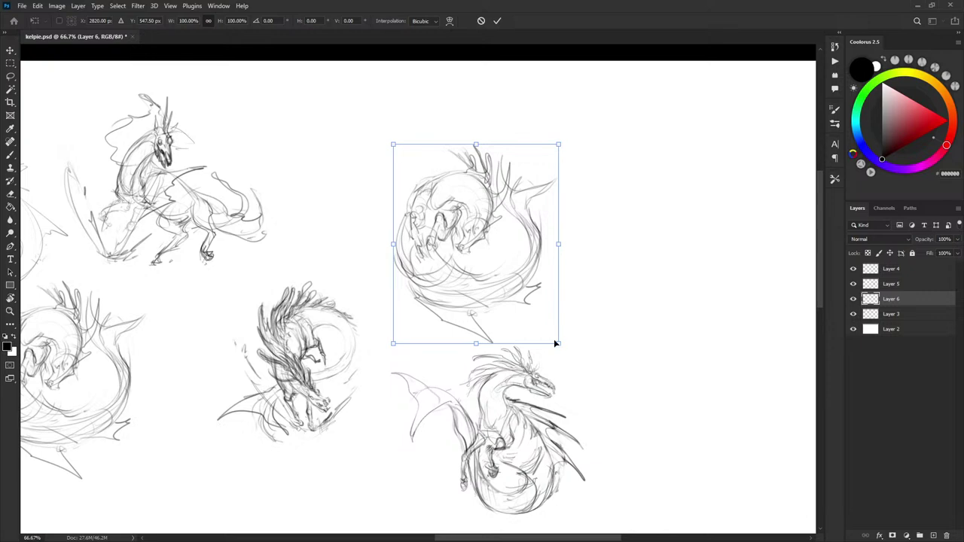
left_click_drag(555, 339, 538, 309)
key("Return")
Refine the copied kelpie's muzzle and jaw with darker lines and sharpen the pointed shape behind its head
key("ctrl+plus")
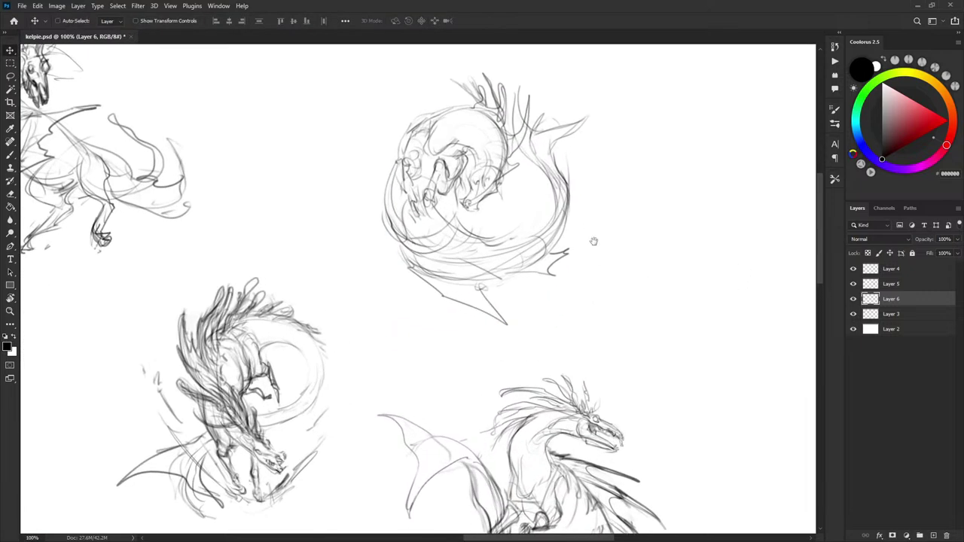
left_click_drag(594, 241, 560, 280)
key("b")
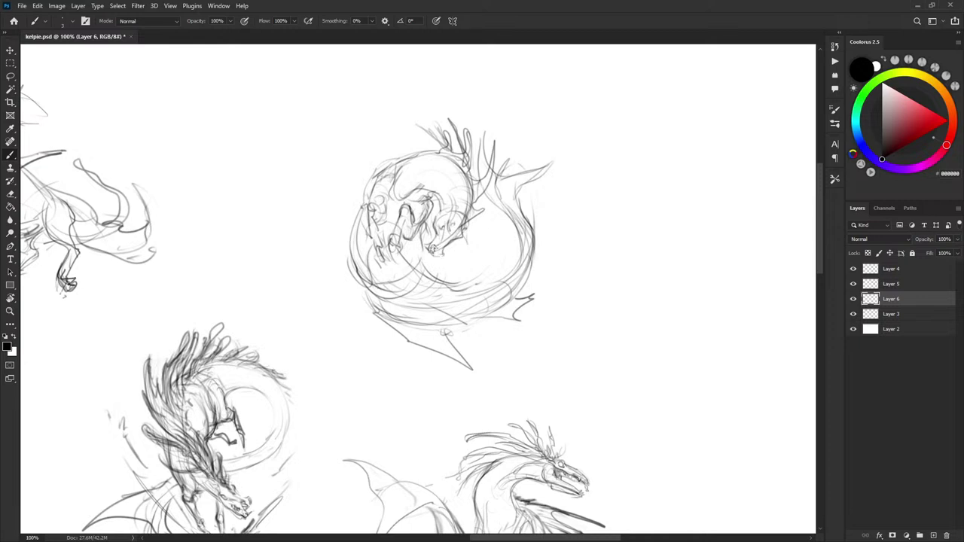
left_click_drag(436, 249, 437, 250)
left_click_drag(460, 235, 455, 232)
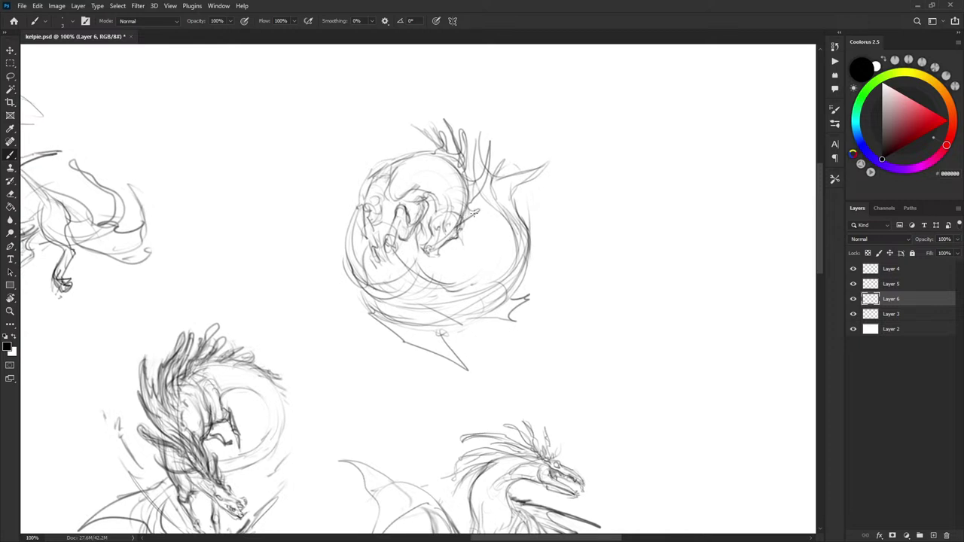
left_click_drag(475, 212, 456, 219)
Clean up the lines behind the copied kelpie's head with white and redraw the curved horn in bold black
key("x")
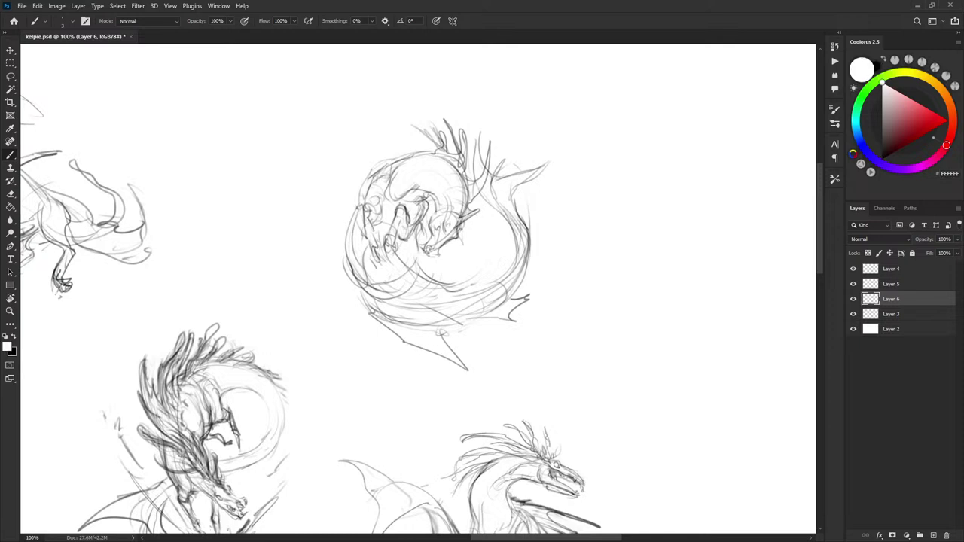
left_click_drag(464, 212, 495, 146)
key("x")
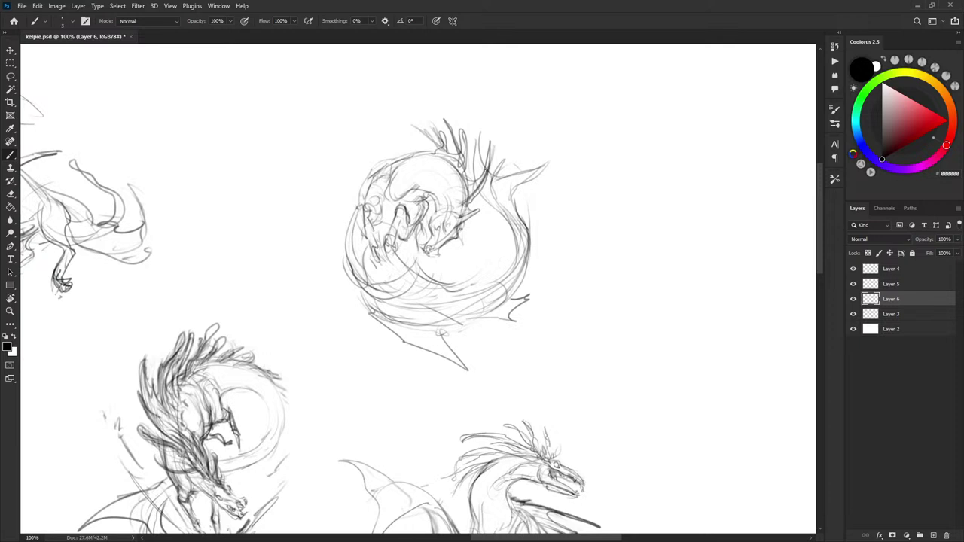
left_click_drag(471, 196, 490, 162)
key("x")
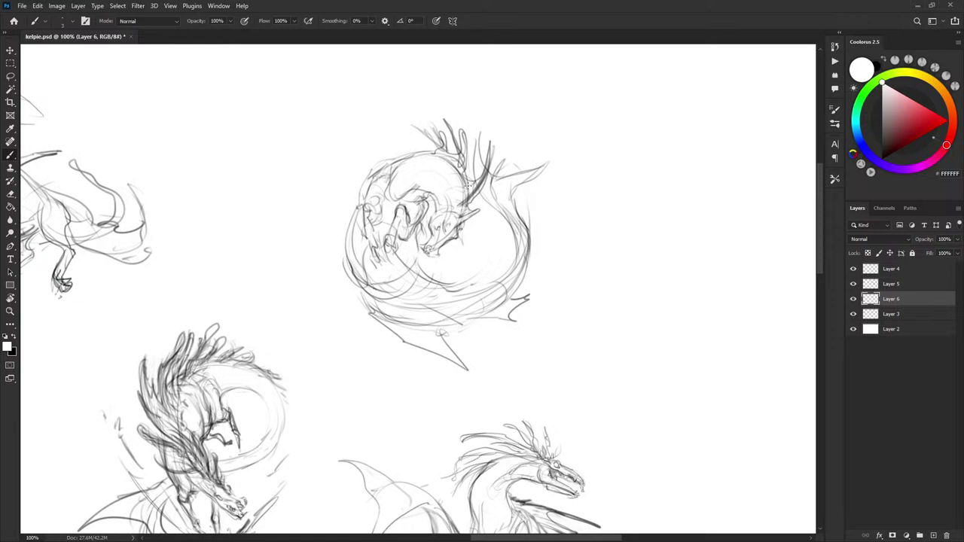
key("x")
key("x")
key("x")
Add short marks along the copied kelpie's neck and a thin upright strand to its mane
mouse_move(454, 166)
left_mouse_down()
mouse_move(456, 207)
mouse_move(457, 181)
left_mouse_up()
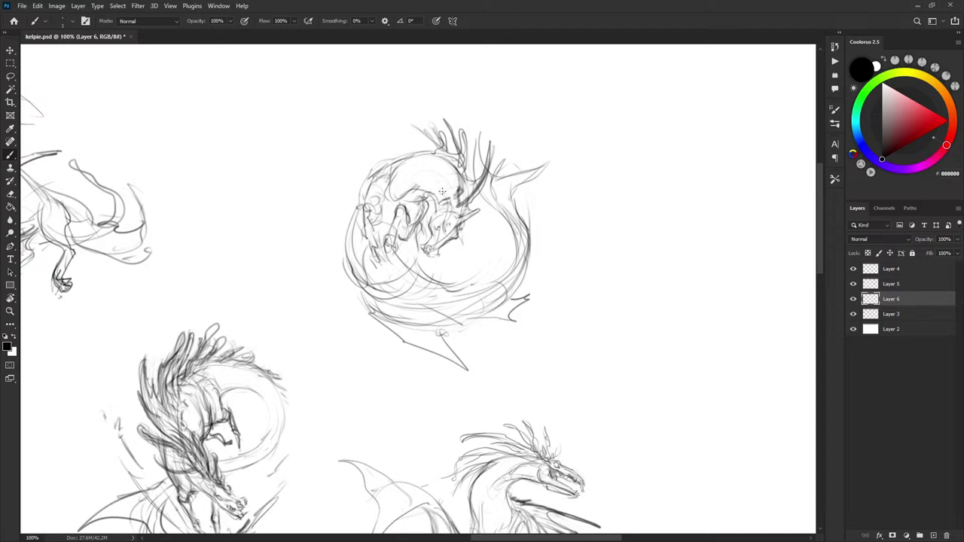
left_click_drag(442, 192, 442, 184)
mouse_move(441, 144)
left_mouse_down()
mouse_move(489, 119)
mouse_move(535, 74)
left_mouse_up()
left_click_drag(592, 214, 466, 181)
mouse_move(535, 257)
left_mouse_down()
mouse_move(547, 162)
mouse_move(532, 161)
mouse_move(523, 338)
mouse_move(536, 347)
left_mouse_up()
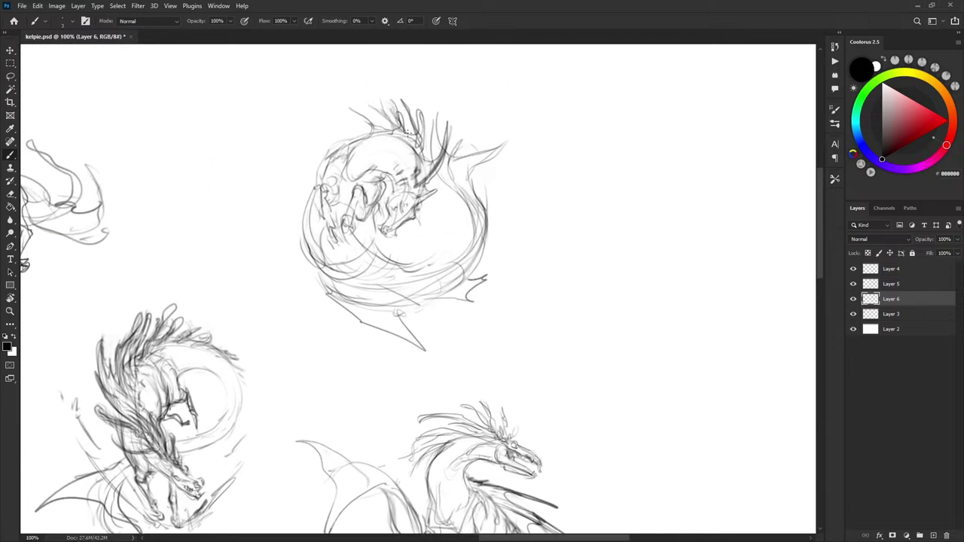
mouse_move(395, 82)
left_mouse_down()
mouse_move(404, 128)
mouse_move(414, 127)
left_mouse_up()
Try long straight horns sweeping back from the copied kelpie's head and undo them
left_click_drag(454, 216, 509, 193)
left_click_drag(464, 168, 521, 71)
left_click_drag(521, 71, 478, 164)
left_click_drag(543, 106, 485, 167)
left_click_drag(522, 133, 465, 191)
left_click_drag(551, 163, 491, 218)
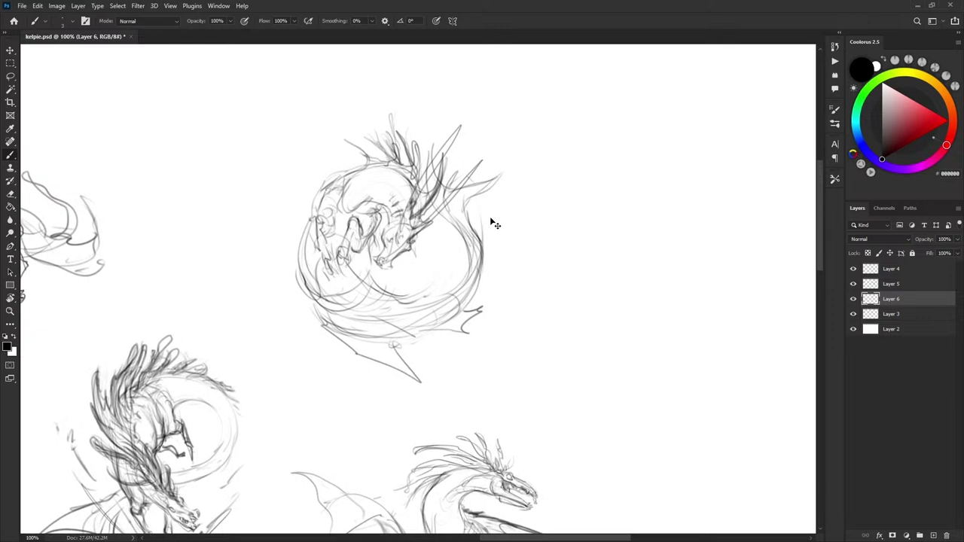
key("ctrl+z")
key("ctrl+z")
key("ctrl+z")
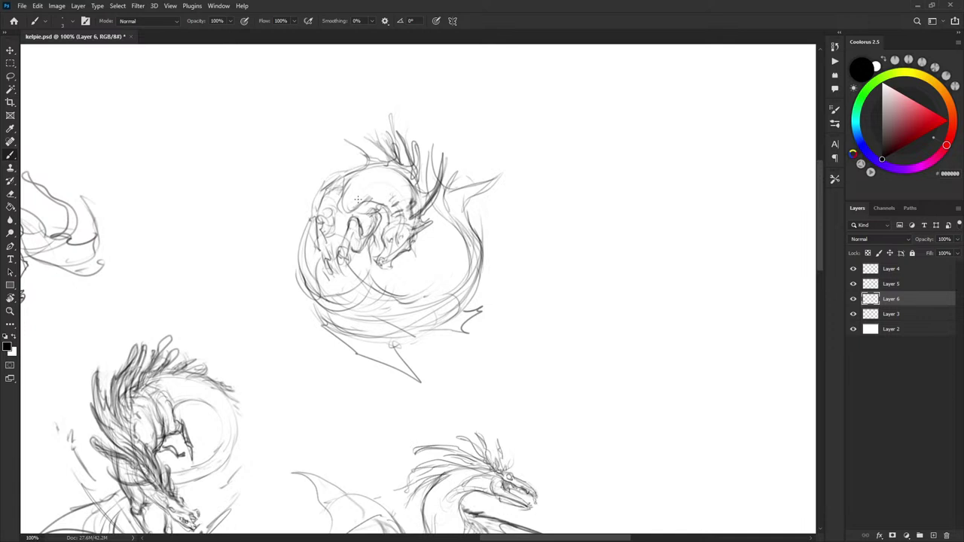
Save kelpie.psd, open a new window of the same document and close the original one
left_click_drag(334, 165, 336, 163)
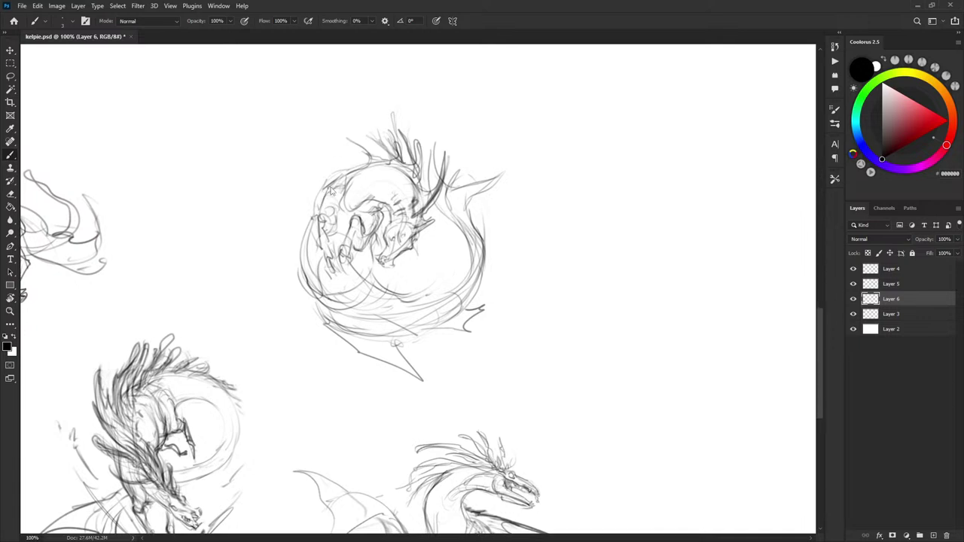
key("ctrl+s")
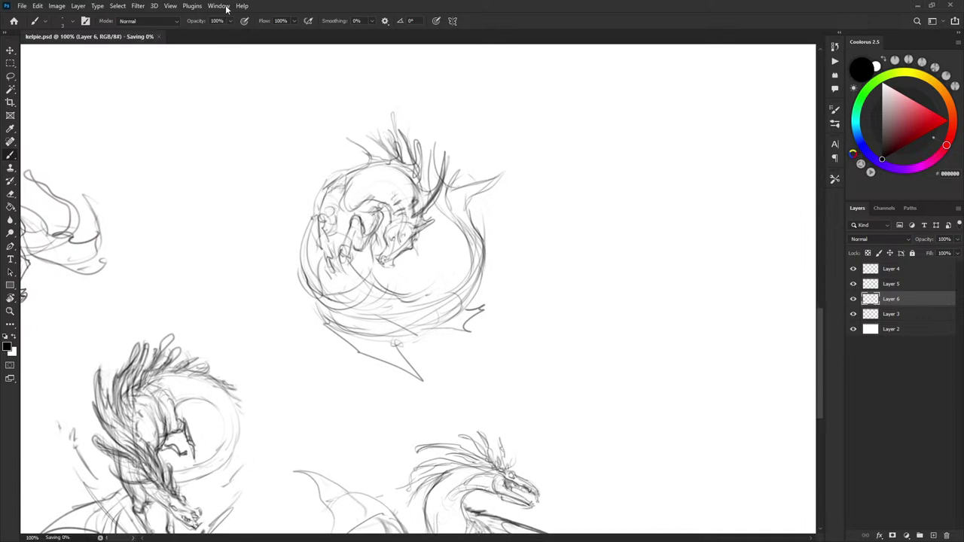
left_click(225, 6)
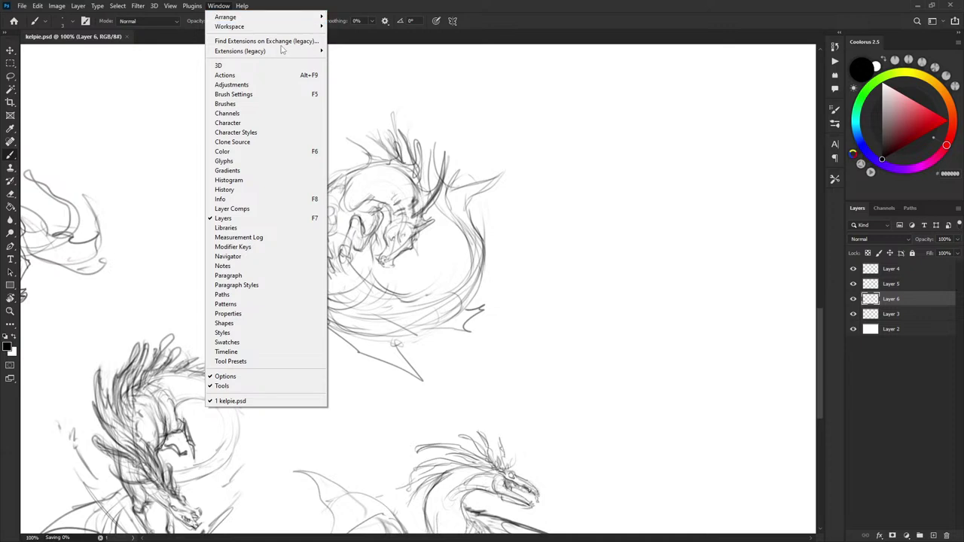
mouse_move(249, 16)
left_click(377, 206)
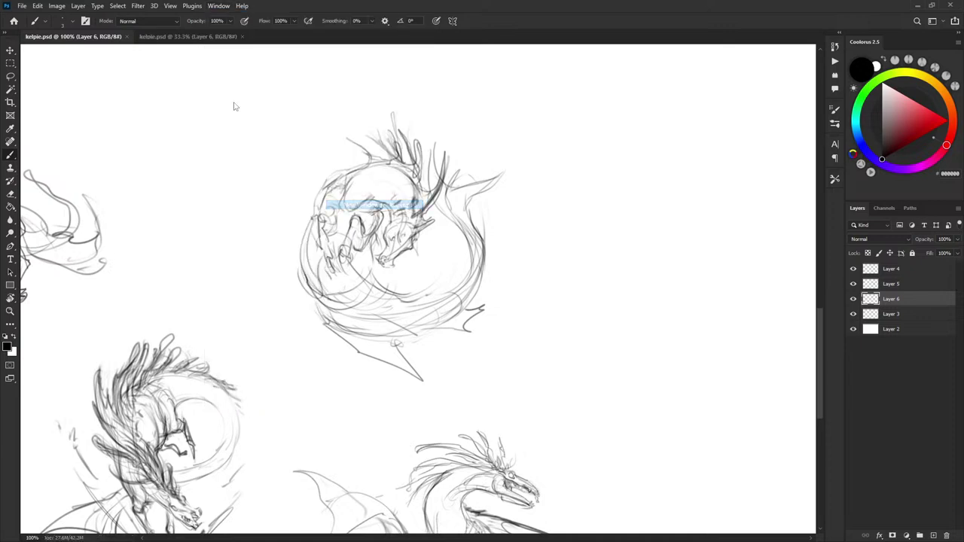
key("ctrl+w")
Try small pointer arrows beside the galloping horned kelpie and the fish-tailed kelpie and undo them
left_click_drag(402, 190, 424, 208)
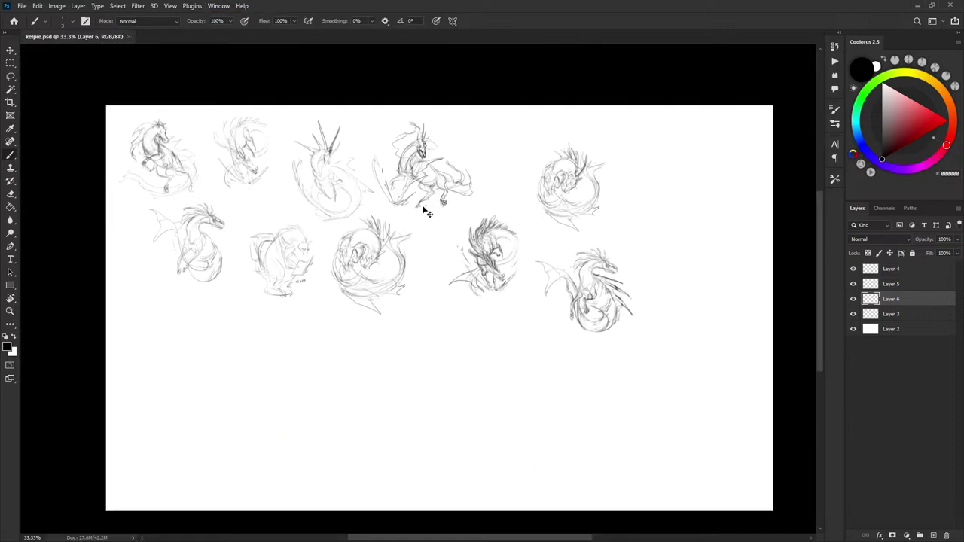
key("ctrl+plus")
key("ctrl+plus")
mouse_move(752, 287)
left_mouse_down()
mouse_move(547, 293)
mouse_move(532, 376)
mouse_move(660, 358)
mouse_move(673, 372)
mouse_move(458, 377)
mouse_move(418, 394)
left_mouse_up()
left_click_drag(462, 100, 431, 111)
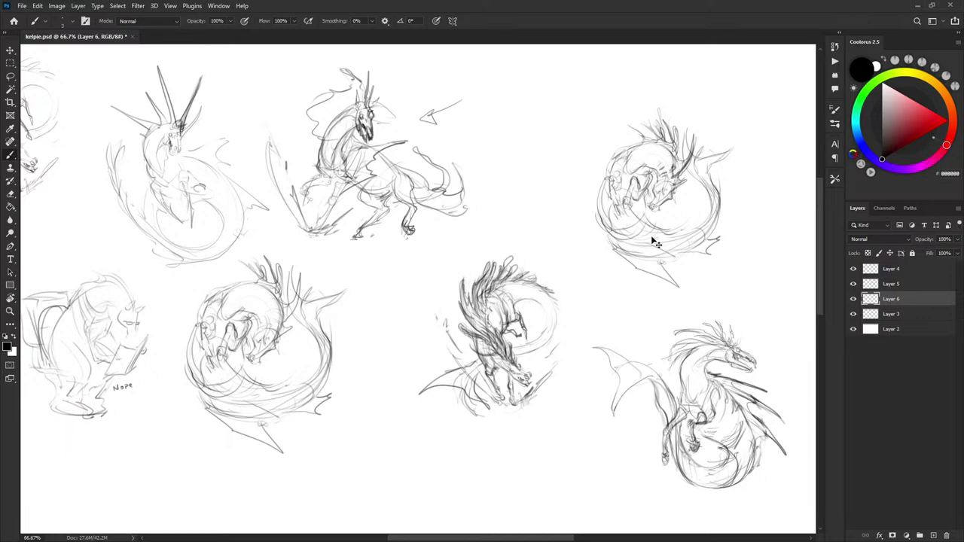
key("ctrl+z")
key("ctrl+z")
left_click_drag(700, 282, 419, 260)
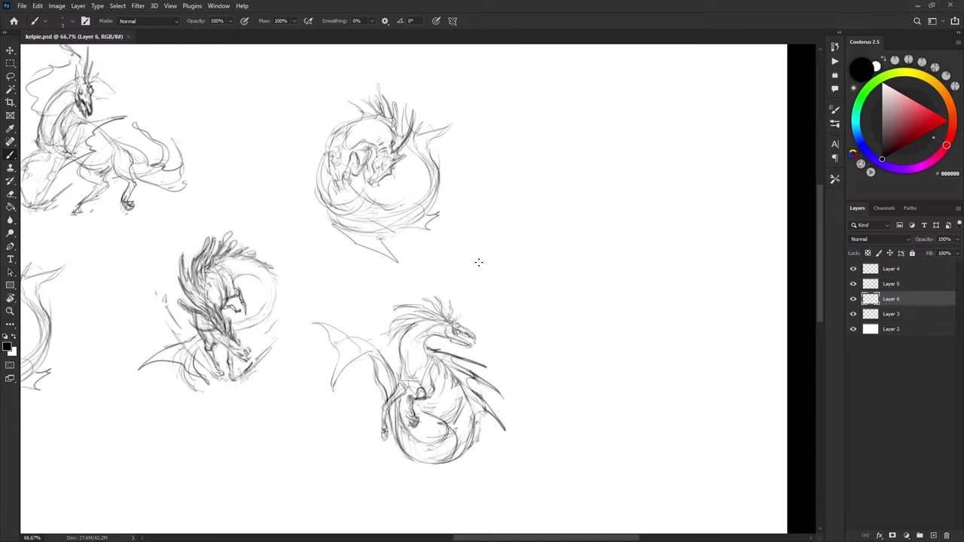
key("ctrl+plus")
left_click_drag(490, 287, 546, 238)
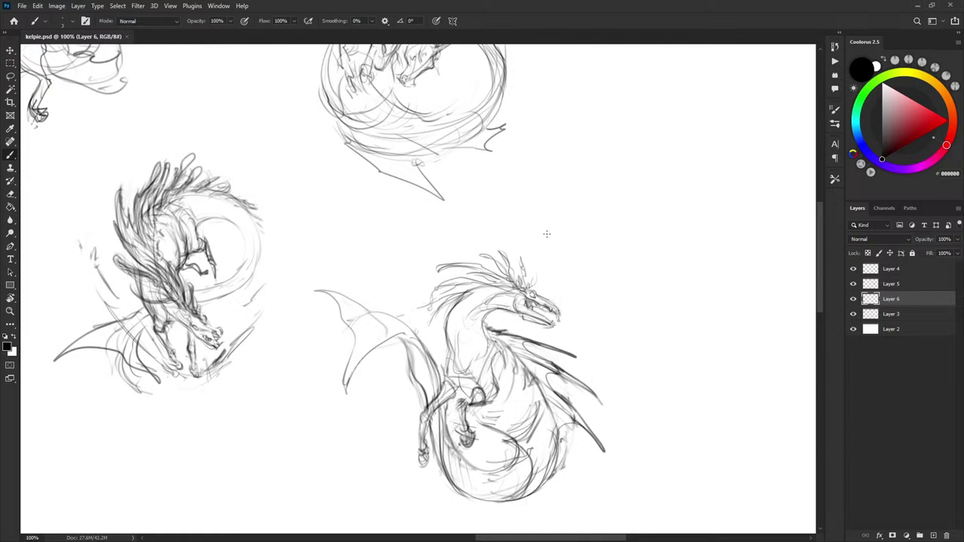
scroll(576, 269, "down", 1)
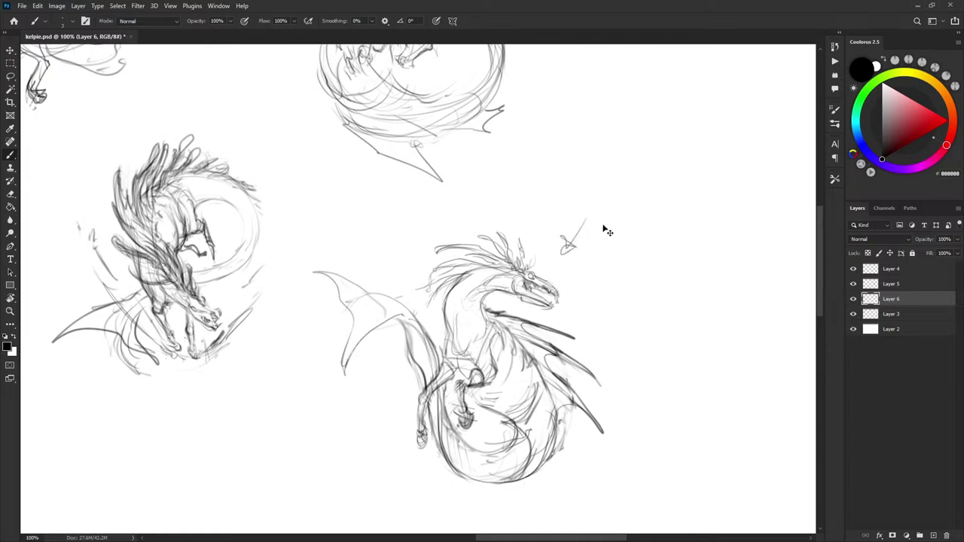
Darken the copied kelpie's outer back and coil contour and draw a curve beneath its forelegs
left_click_drag(572, 216, 529, 351)
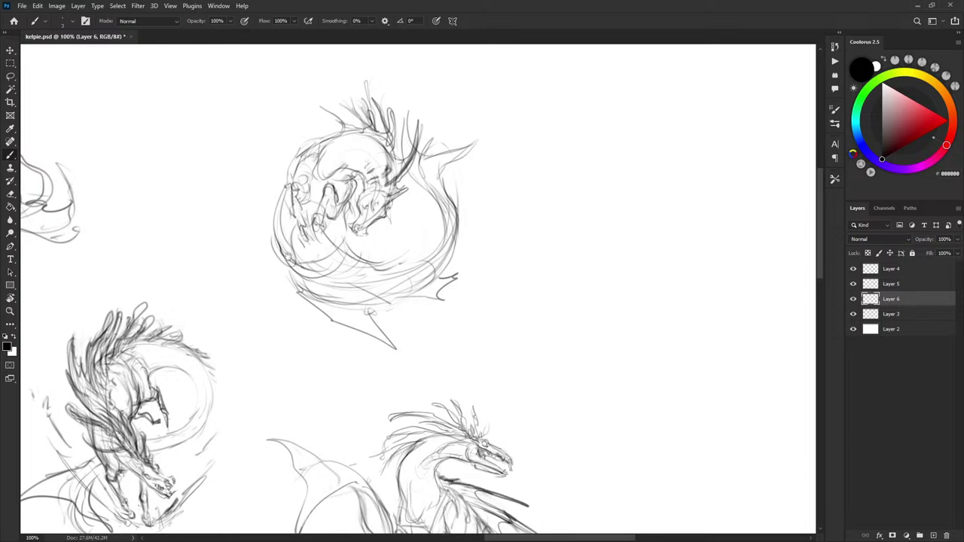
left_click_drag(240, 341, 270, 317)
left_click_drag(252, 374, 271, 338)
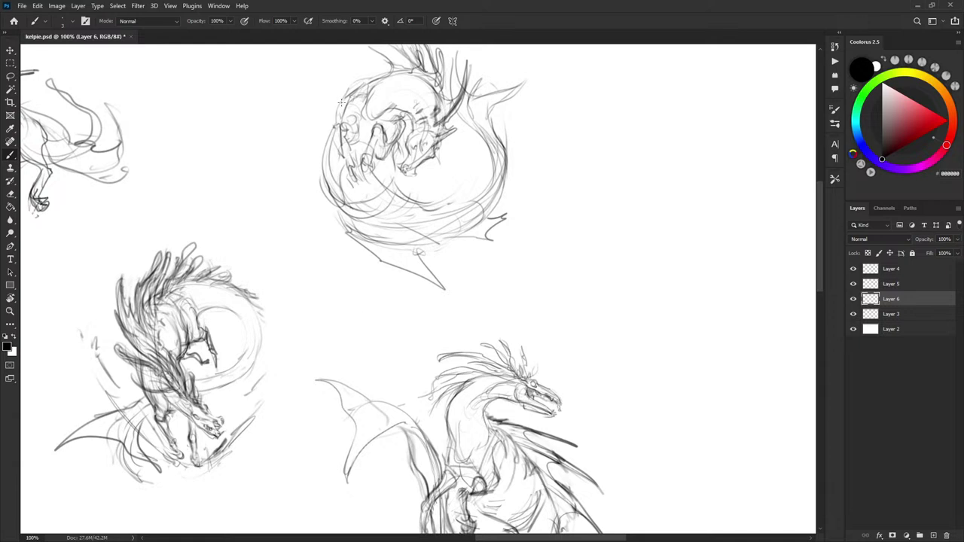
left_click_drag(346, 96, 325, 191)
left_click_drag(335, 133, 324, 197)
left_click_drag(393, 151, 394, 186)
left_click_drag(341, 202, 330, 175)
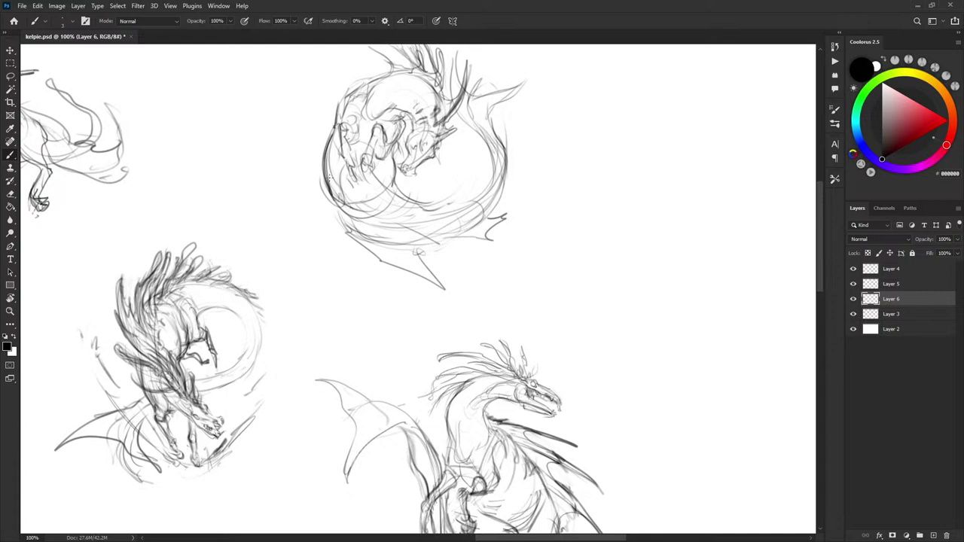
mouse_move(330, 137)
left_mouse_down()
mouse_move(310, 172)
mouse_move(365, 228)
mouse_move(460, 195)
left_mouse_up()
key("ctrl+z")
Darken the lower tail fin of the copied kelpie and add jagged inner edges to its membrane
left_click_drag(357, 195, 408, 262)
left_click_drag(340, 198, 385, 259)
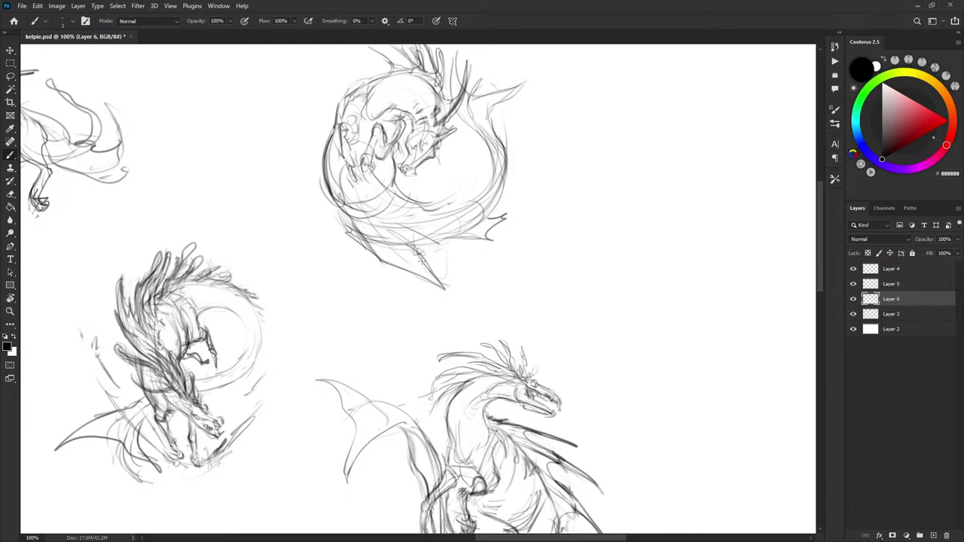
mouse_move(422, 251)
left_mouse_down()
mouse_move(443, 259)
mouse_move(393, 253)
mouse_move(392, 262)
mouse_move(369, 230)
mouse_move(425, 280)
mouse_move(416, 250)
mouse_move(432, 282)
left_mouse_up()
left_click_drag(374, 240, 403, 245)
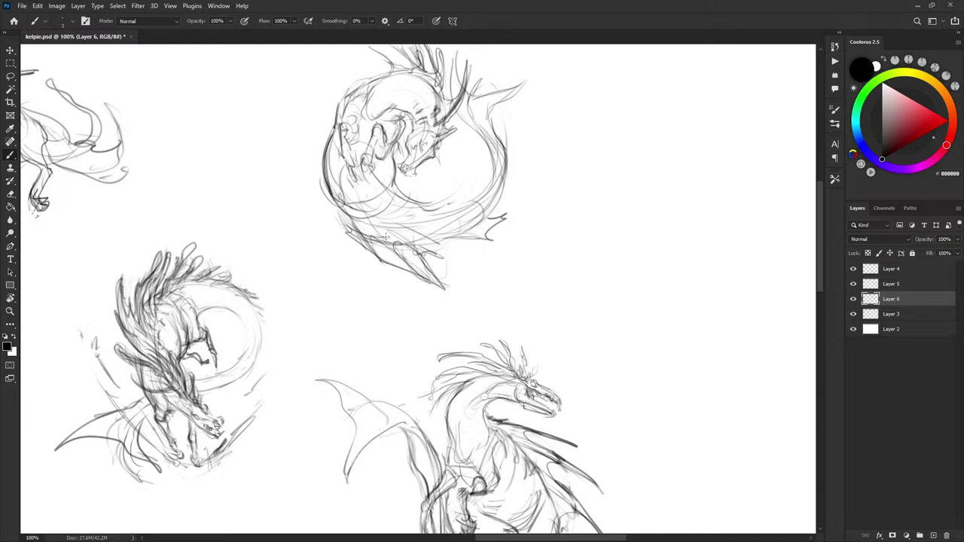
Erase excess construction lines inside the copied kelpie's coil and redraw the curve running into the lower fin
key("e")
mouse_move(360, 203)
left_mouse_down()
mouse_move(406, 230)
mouse_move(446, 228)
mouse_move(420, 218)
mouse_move(479, 197)
mouse_move(477, 219)
mouse_move(498, 188)
left_mouse_up()
key("x")
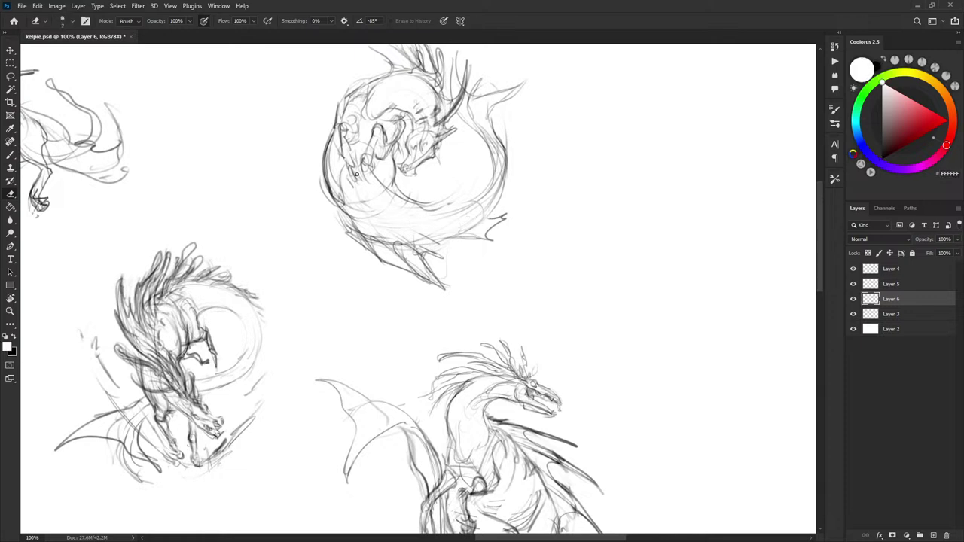
key("x")
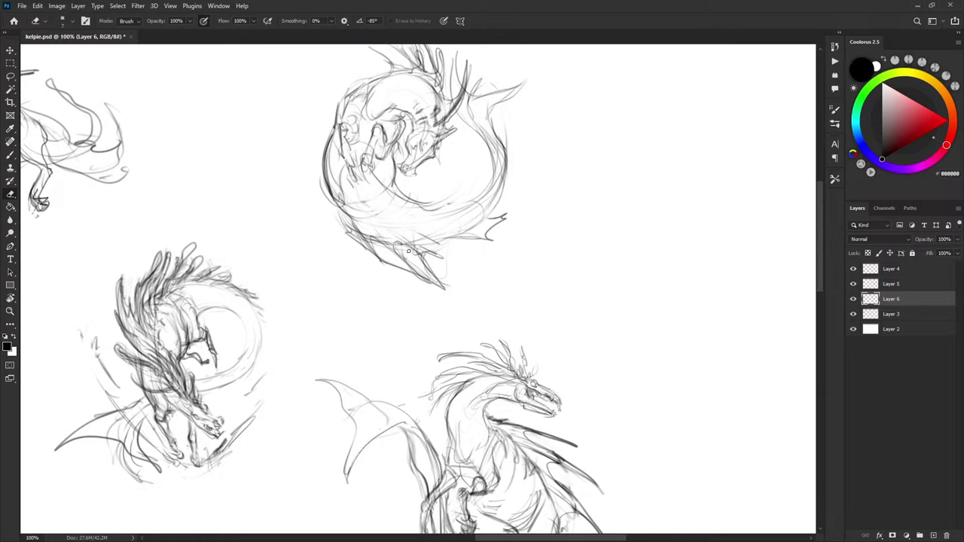
key("b")
left_click_drag(358, 199, 416, 244)
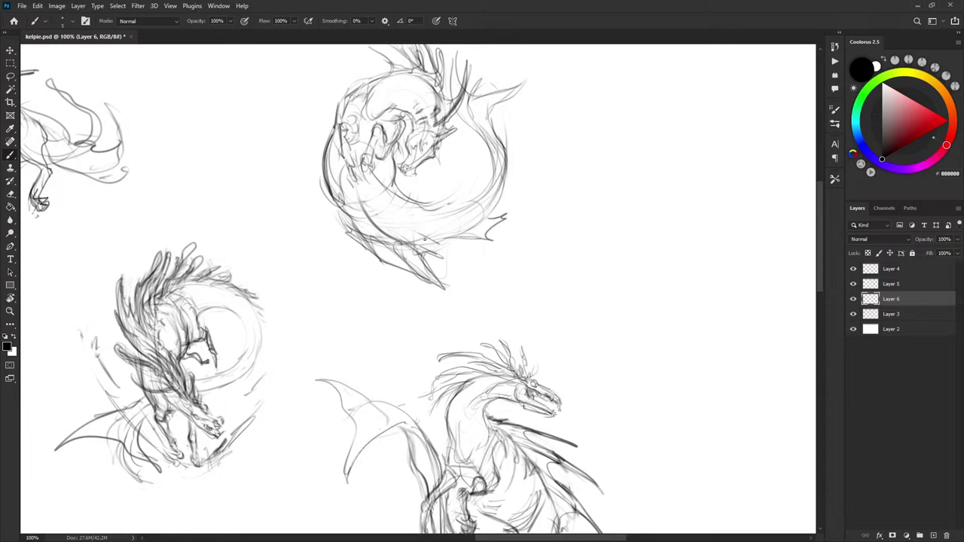
Darken the inner coil curve beneath the copied kelpie's forelegs and clean its edge with white strokes
left_click_drag(393, 167, 406, 215)
key("ctrl+z")
mouse_move(394, 167)
left_mouse_down()
mouse_move(406, 221)
mouse_move(466, 215)
left_mouse_up()
key("ctrl+z")
left_click_drag(405, 206, 465, 214)
mouse_move(420, 209)
left_mouse_down()
mouse_move(482, 198)
mouse_move(440, 217)
left_mouse_up()
key("x")
mouse_move(464, 211)
left_mouse_down()
mouse_move(443, 216)
mouse_move(422, 203)
mouse_move(450, 204)
left_mouse_up()
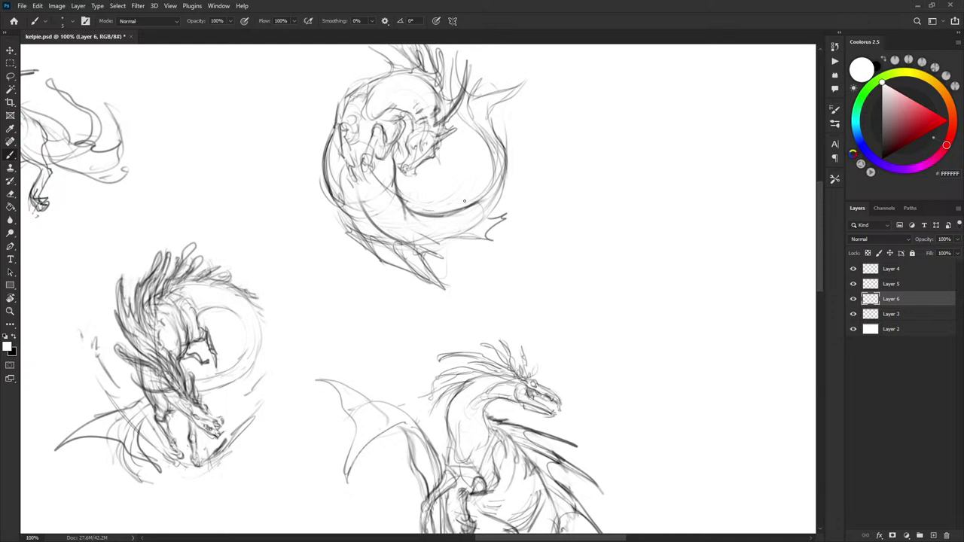
Darken the copied kelpie's lower outer contour down into the tail fin and trim stray outer lines in white
key("x")
left_click_drag(337, 204, 374, 252)
key("x")
key("x")
key("x")
mouse_move(343, 220)
left_mouse_down()
mouse_move(360, 253)
mouse_move(342, 213)
mouse_move(430, 241)
mouse_move(469, 165)
mouse_move(357, 202)
mouse_move(396, 269)
mouse_move(374, 254)
left_mouse_up()
key("x")
key("x")
mouse_move(353, 228)
left_mouse_down()
mouse_move(388, 266)
mouse_move(365, 244)
left_mouse_up()
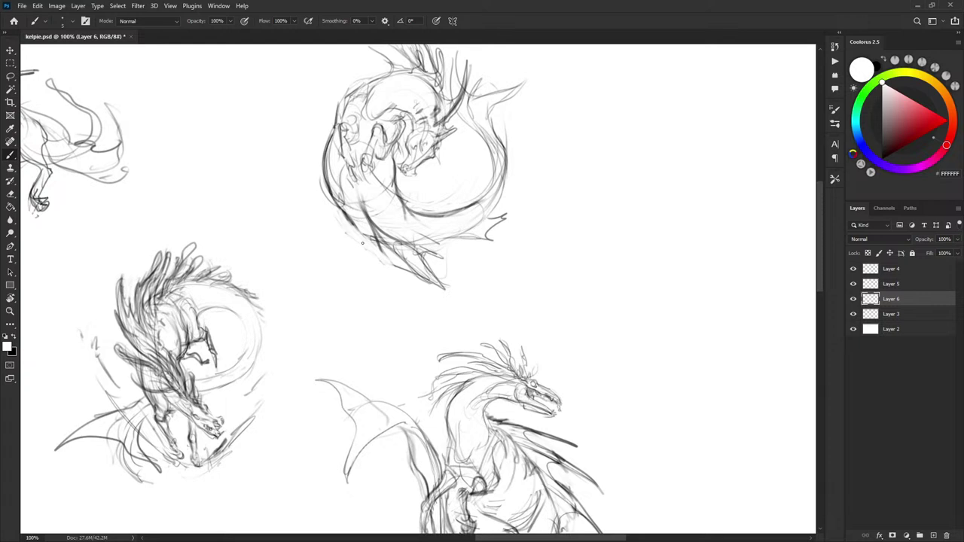
key("x")
mouse_move(361, 209)
left_mouse_down()
mouse_move(367, 238)
mouse_move(368, 225)
mouse_move(396, 271)
mouse_move(389, 248)
mouse_move(422, 285)
left_mouse_up()
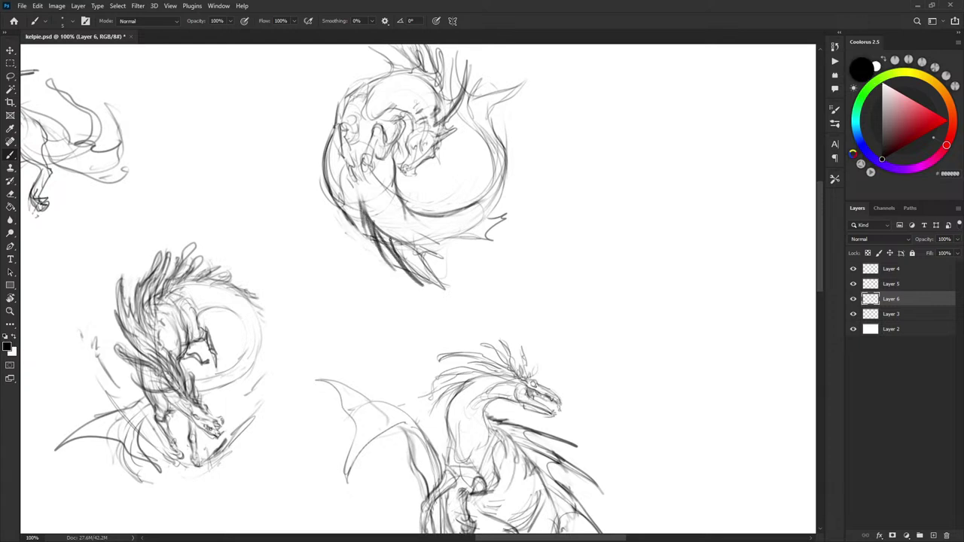
Carve the copied kelpie's lower tail fin into dark spines with white gaps and darken the coil's lower edge
left_click_drag(384, 245, 392, 266)
key("x")
mouse_move(384, 228)
left_mouse_down()
mouse_move(373, 249)
mouse_move(378, 232)
left_mouse_up()
mouse_move(367, 217)
left_mouse_down()
mouse_move(395, 271)
mouse_move(434, 279)
left_mouse_up()
key("x")
key("x")
key("x")
left_click_drag(407, 256, 447, 286)
left_click_drag(419, 253, 443, 270)
key("x")
mouse_move(391, 236)
left_mouse_down()
mouse_move(430, 254)
mouse_move(429, 244)
mouse_move(451, 242)
mouse_move(442, 244)
mouse_move(494, 209)
left_mouse_up()
key("x")
left_click_drag(464, 241, 473, 238)
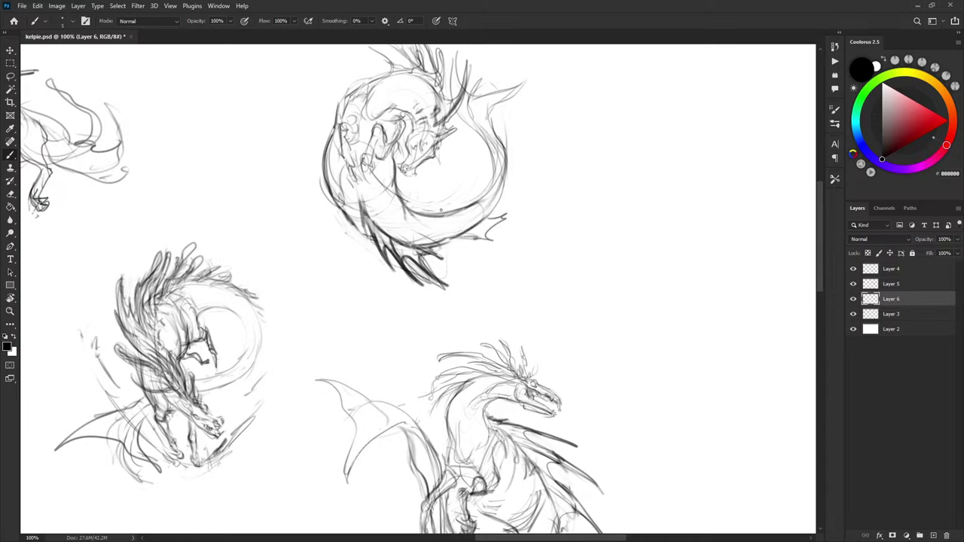
Try a large circle around the diving maned kelpie and undo it
scroll(452, 191, "up", 3)
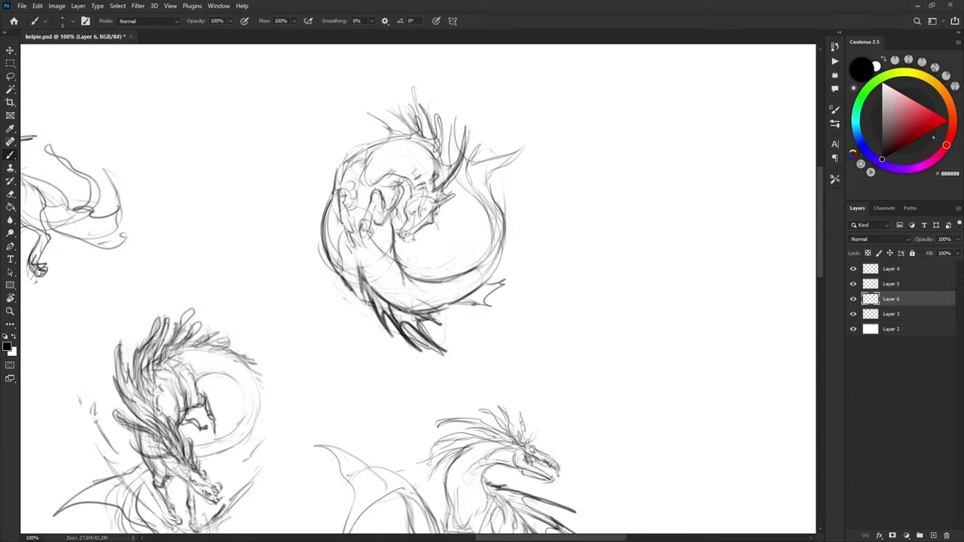
mouse_move(228, 327)
left_mouse_down()
mouse_move(677, 305)
mouse_move(643, 339)
left_mouse_up()
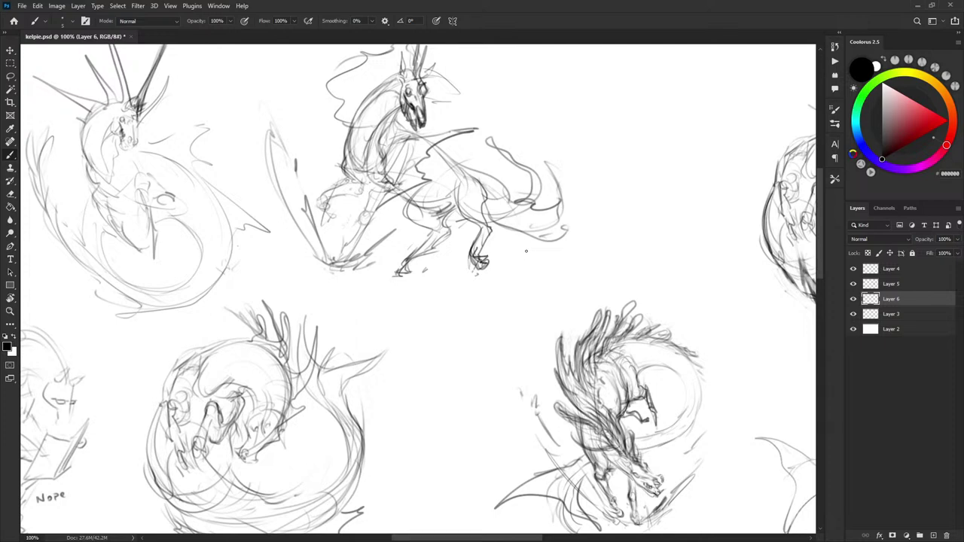
mouse_move(583, 292)
left_mouse_down()
mouse_move(484, 225)
mouse_move(299, 58)
mouse_move(338, 88)
mouse_move(229, 330)
left_mouse_up()
mouse_move(263, 366)
left_mouse_down()
mouse_move(452, 98)
mouse_move(302, 84)
left_mouse_up()
mouse_move(510, 235)
left_mouse_down()
mouse_move(548, 367)
mouse_move(512, 263)
left_mouse_up()
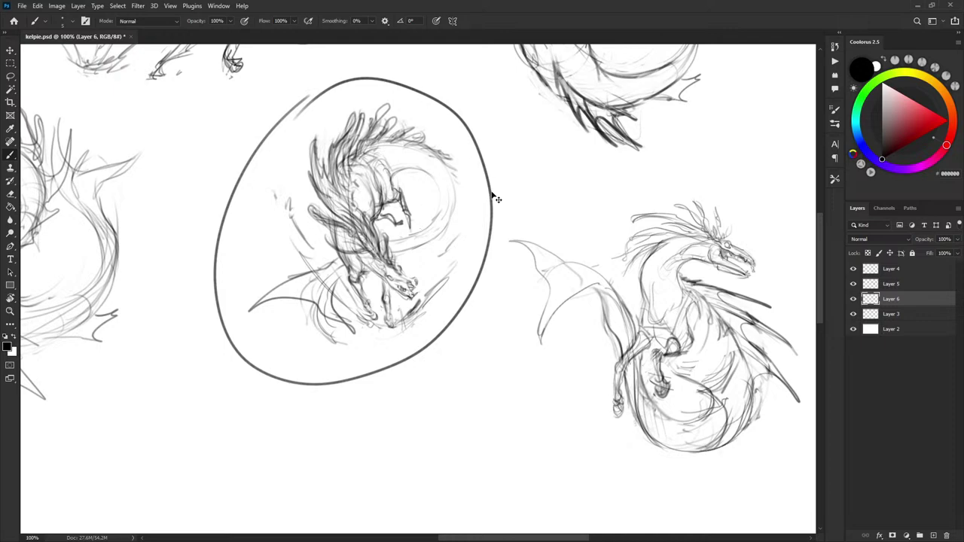
key("ctrl+z")
left_click_drag(500, 178, 488, 205)
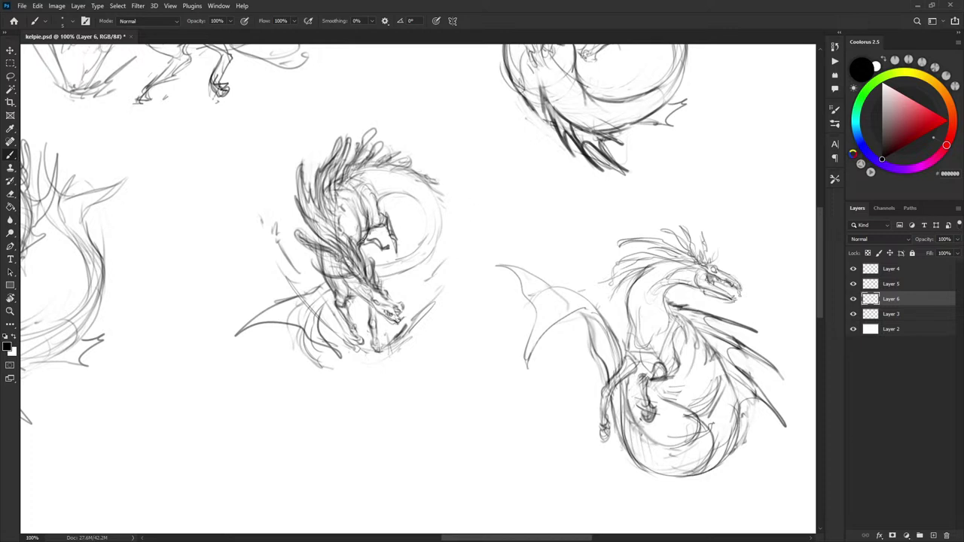
Try a large wavy fin outline around the copied coiled kelpie's lower body and undo it
left_click_drag(449, 231, 452, 236)
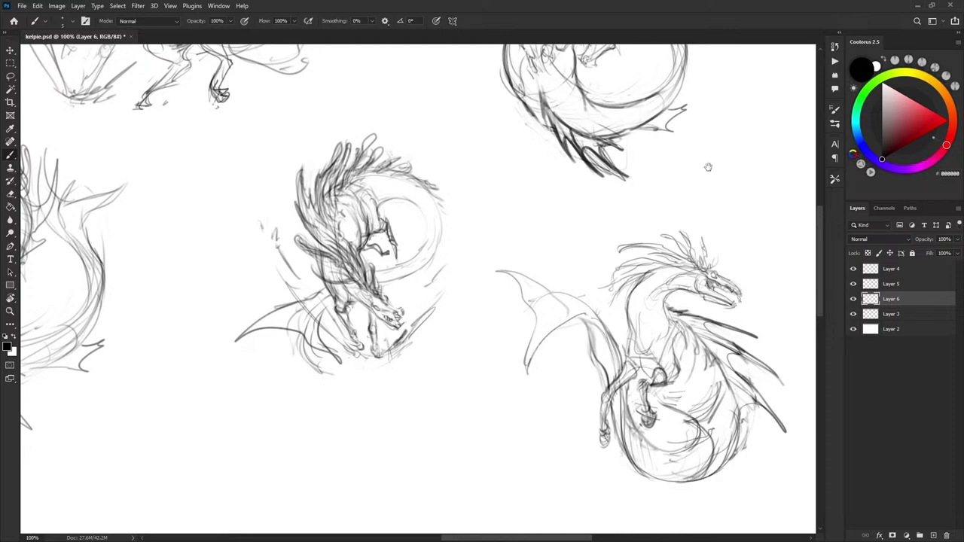
mouse_move(706, 166)
left_mouse_down()
mouse_move(595, 175)
mouse_move(574, 277)
left_mouse_up()
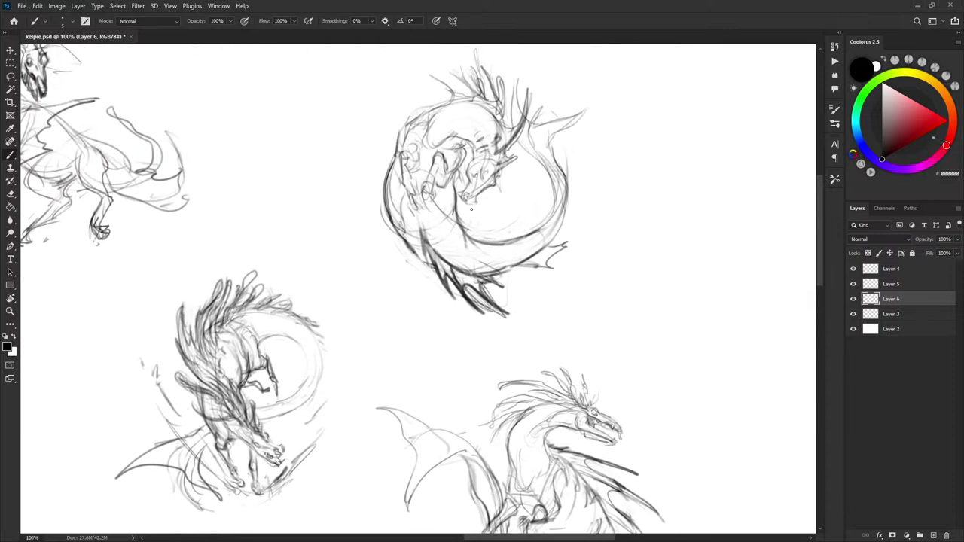
left_click_drag(581, 157, 569, 187)
mouse_move(562, 236)
left_mouse_down()
mouse_move(584, 222)
mouse_move(570, 261)
left_mouse_up()
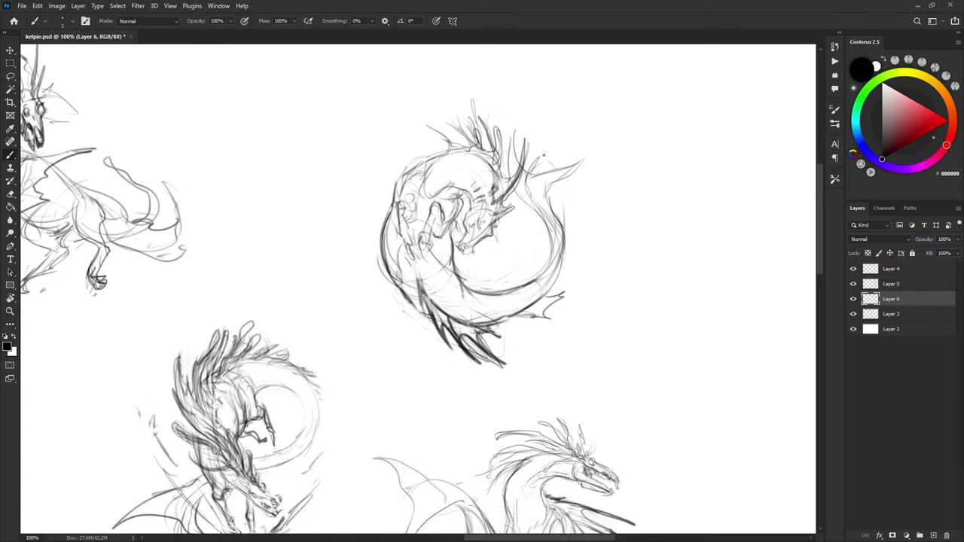
left_click_drag(526, 118, 527, 162)
left_click_drag(567, 254, 595, 186)
mouse_move(421, 133)
left_mouse_down()
mouse_move(403, 190)
mouse_move(408, 178)
mouse_move(417, 231)
mouse_move(524, 328)
mouse_move(606, 242)
mouse_move(629, 184)
mouse_move(625, 154)
mouse_move(593, 132)
mouse_move(575, 162)
mouse_move(521, 203)
mouse_move(480, 199)
left_mouse_up()
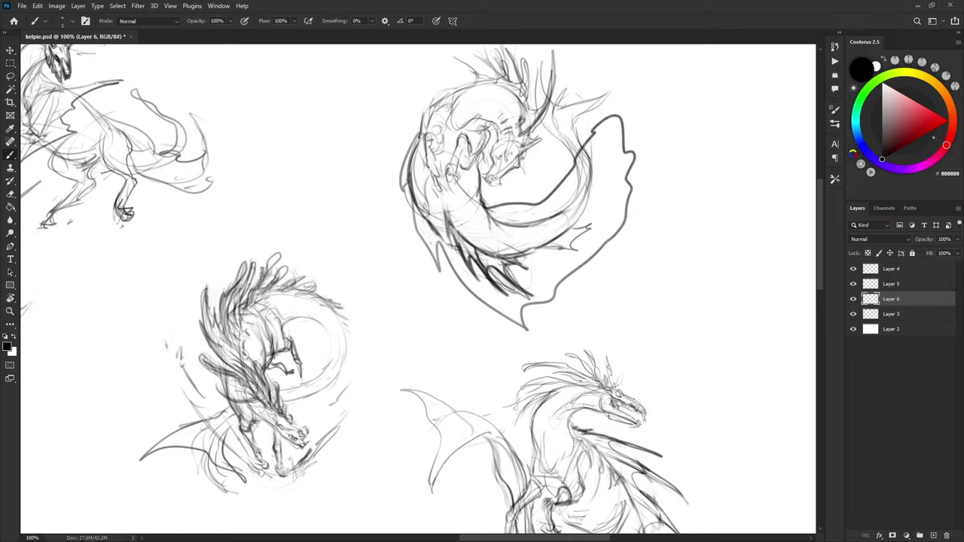
key("ctrl+z")
mouse_move(567, 214)
left_mouse_down()
mouse_move(545, 236)
mouse_move(617, 93)
left_mouse_up()
Try rough strokes over the diving maned kelpie's forelegs and head and undo them
left_click_drag(697, 209, 641, 157)
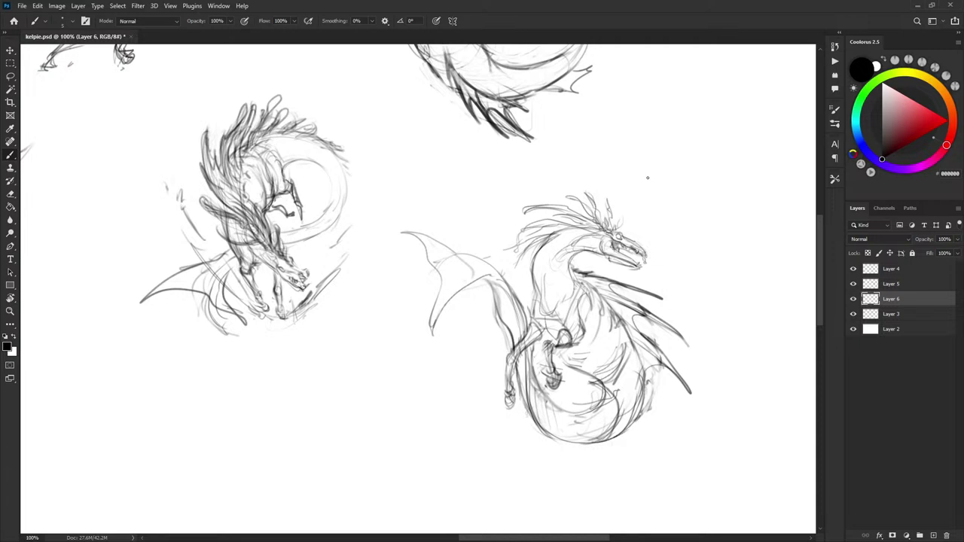
left_click_drag(567, 273, 552, 257)
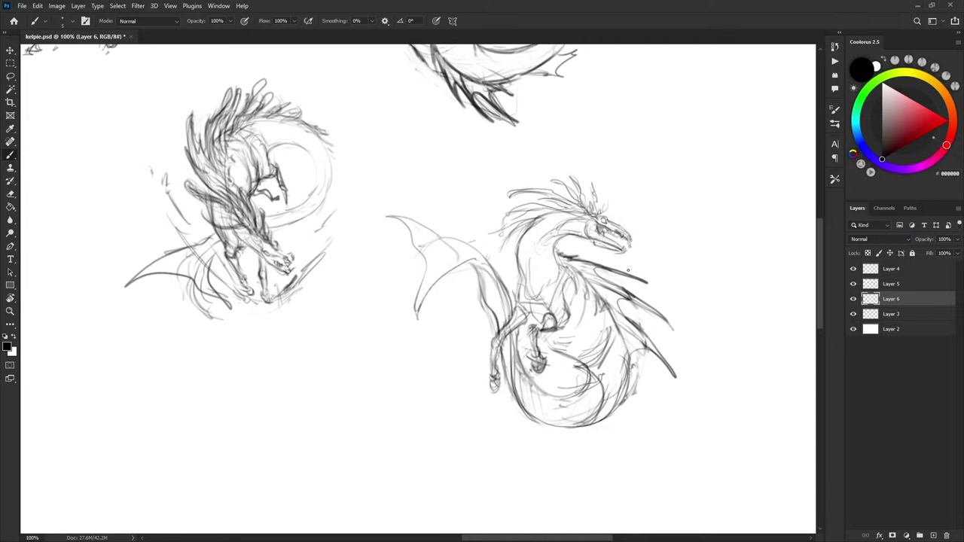
left_click_drag(653, 204, 645, 193)
left_click_drag(510, 248, 559, 281)
left_click_drag(405, 216, 437, 247)
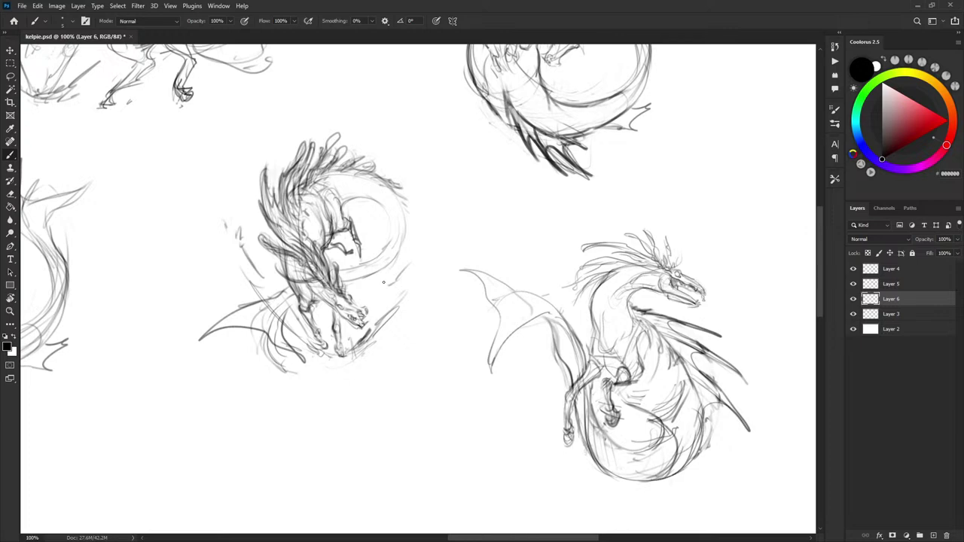
mouse_move(322, 294)
left_mouse_down()
mouse_move(328, 329)
mouse_move(339, 332)
left_mouse_up()
key("ctrl+z")
key("ctrl+z")
left_click_drag(325, 293, 342, 349)
mouse_move(337, 293)
left_mouse_down()
mouse_move(347, 344)
mouse_move(383, 294)
left_mouse_up()
mouse_move(380, 315)
left_mouse_down()
mouse_move(343, 282)
mouse_move(377, 297)
left_mouse_up()
key("ctrl+z")
key("ctrl+z")
key("ctrl+z")
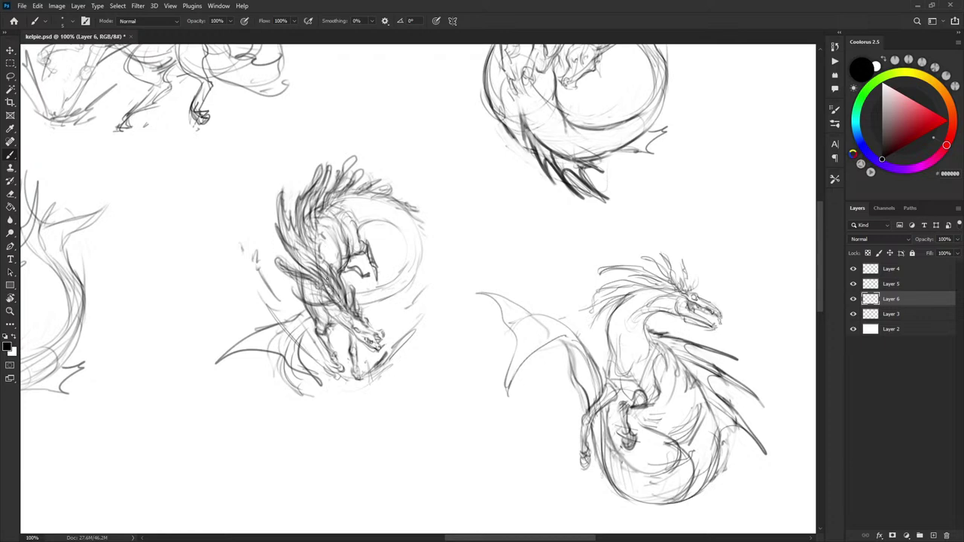
Extend the diving maned kelpie's foreleg downward with dark strokes and touch up the other foreleg
left_click_drag(517, 194, 538, 183)
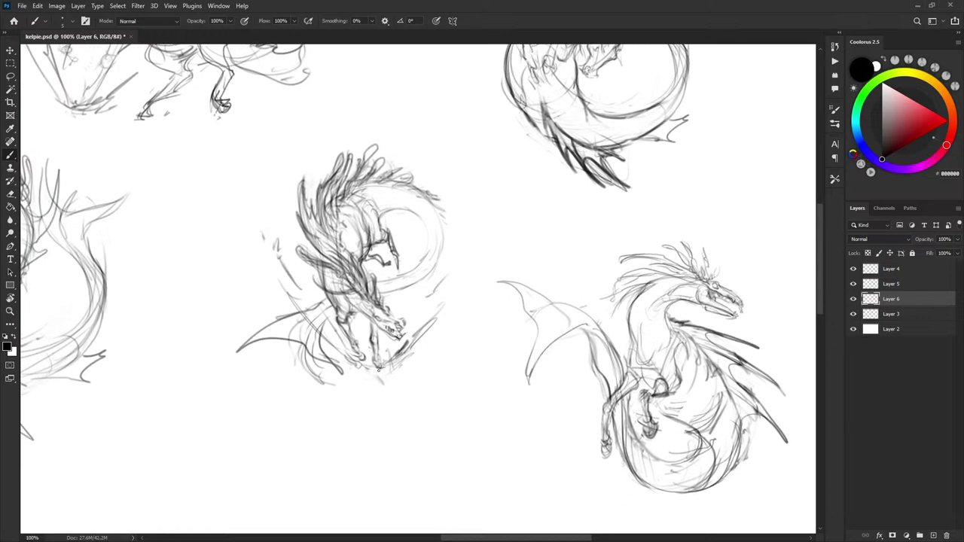
left_click_drag(379, 370, 383, 386)
left_click_drag(374, 349, 384, 389)
key("ctrl+z")
key("ctrl+z")
key("ctrl+z")
key("ctrl+z")
left_click_drag(373, 349, 380, 385)
mouse_move(349, 338)
left_mouse_down()
mouse_move(360, 358)
mouse_move(352, 348)
left_mouse_up()
key("x")
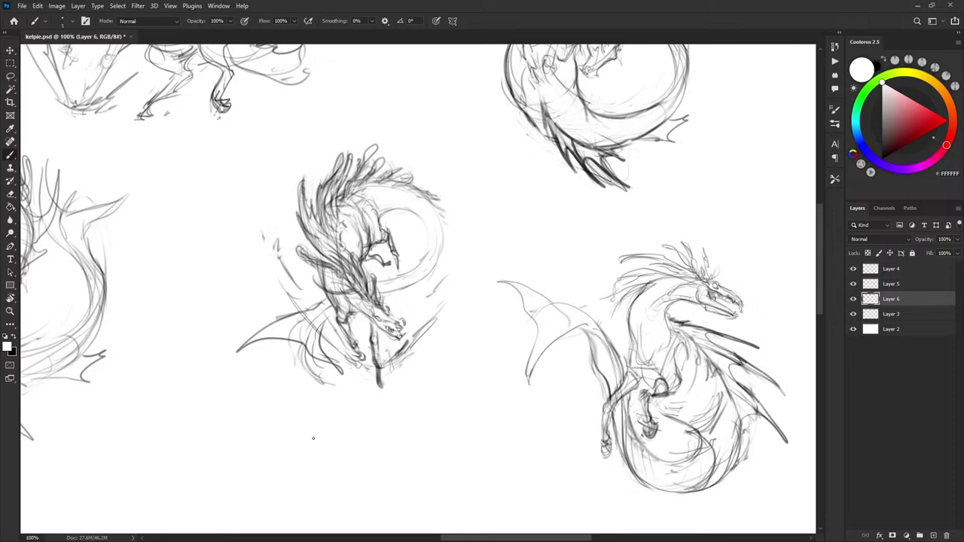
Merge Layers 4, 5 and 6 down into Layer 3 and check the merged layer's visibility
left_click(890, 271)
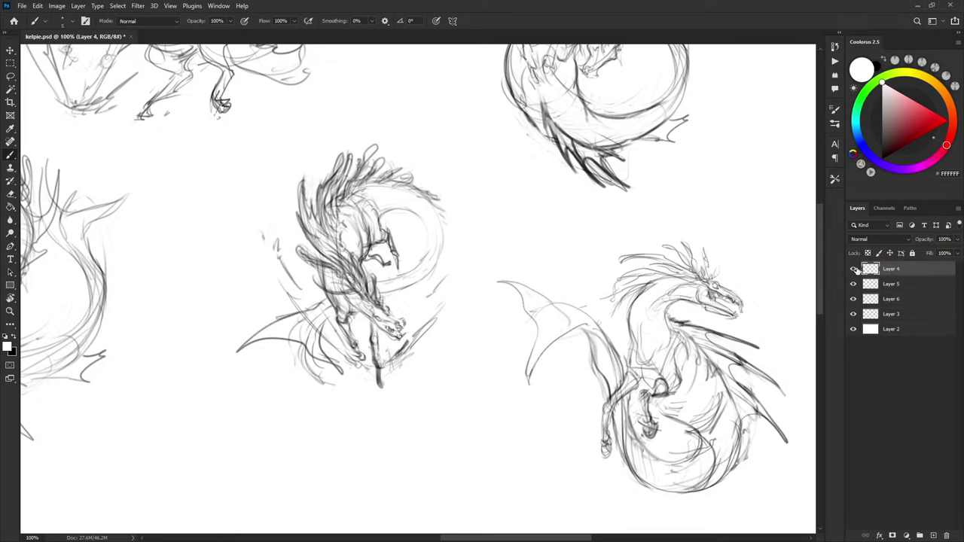
key("ctrl+minus")
key("ctrl+minus")
key("e")
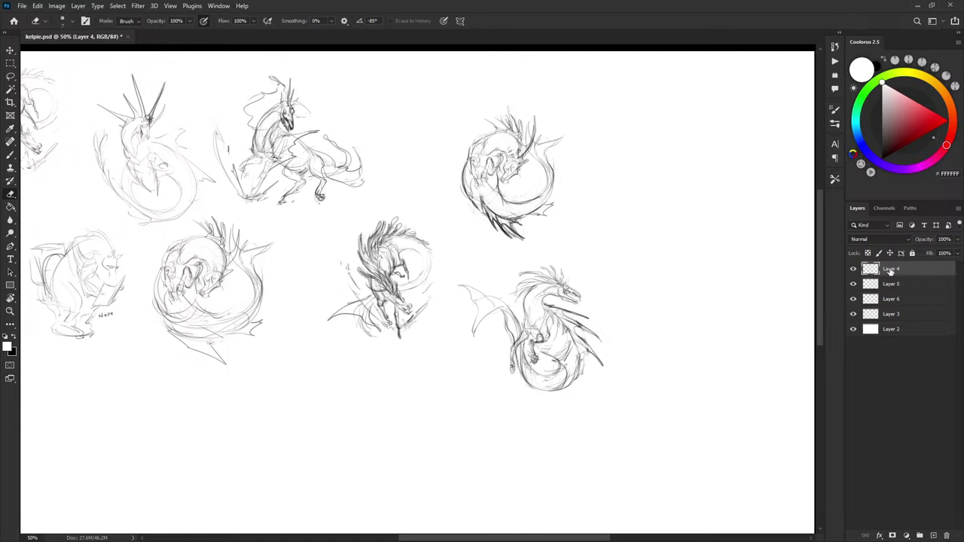
key("ctrl+e")
key("ctrl+e")
key("ctrl+e")
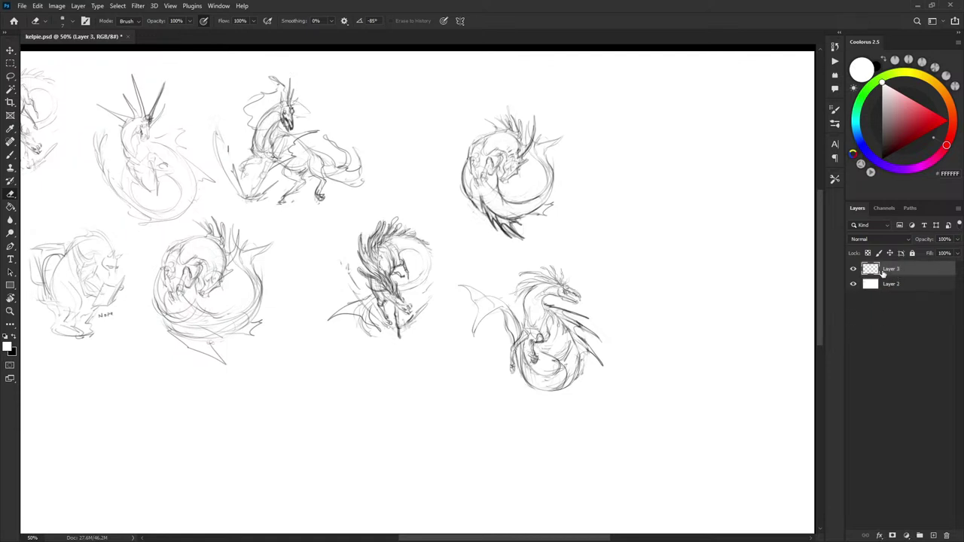
left_click(853, 269)
left_click(854, 269)
Try a pointer arrow beside the galloping horned kelpie and undo it
left_click_drag(447, 252, 451, 259)
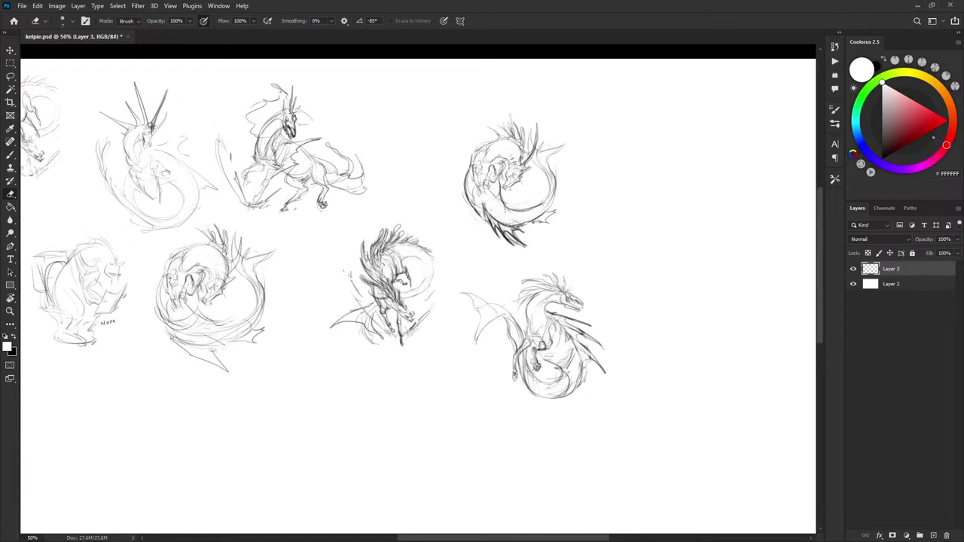
key("ctrl+plus")
left_click_drag(517, 256, 555, 318)
key("x")
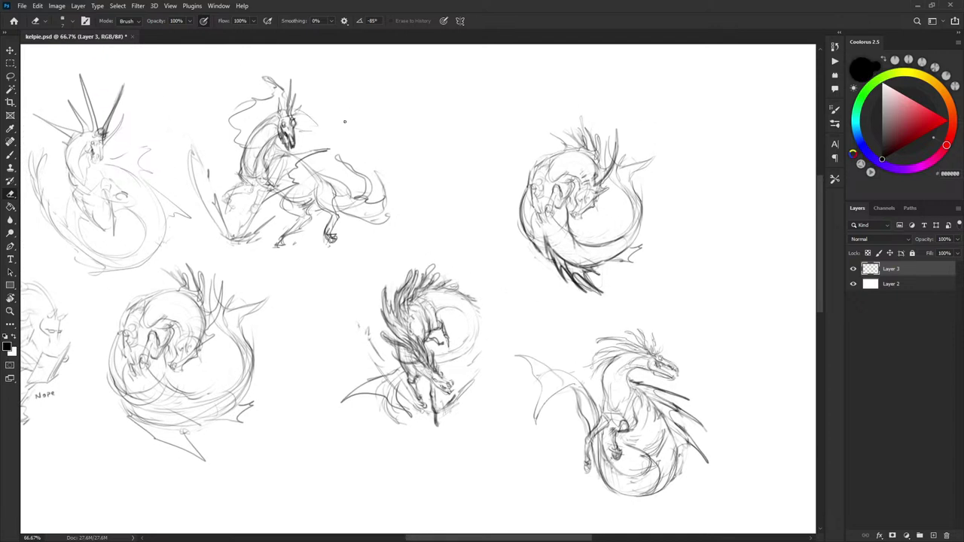
key("b")
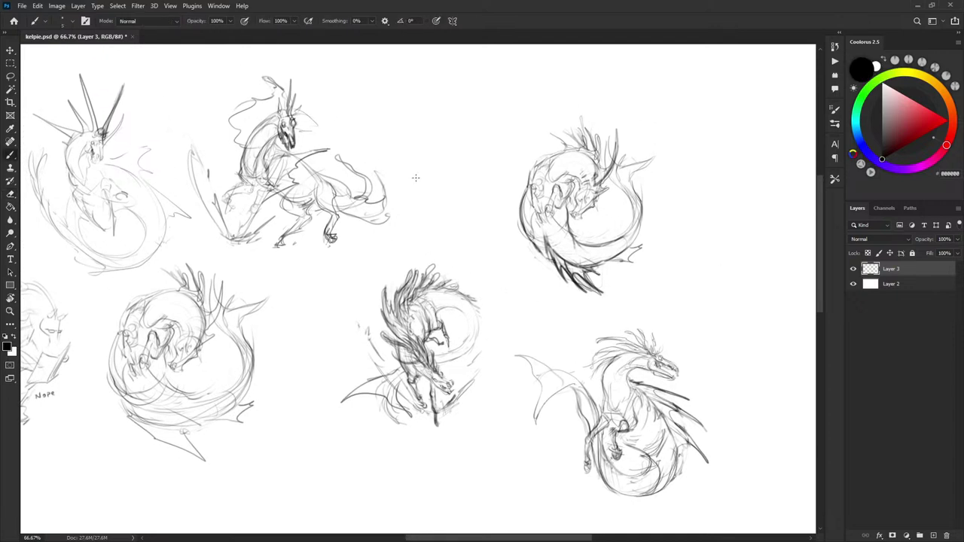
mouse_move(397, 96)
left_mouse_down()
mouse_move(364, 120)
mouse_move(381, 127)
mouse_move(371, 113)
left_mouse_up()
left_click_drag(453, 241, 474, 236)
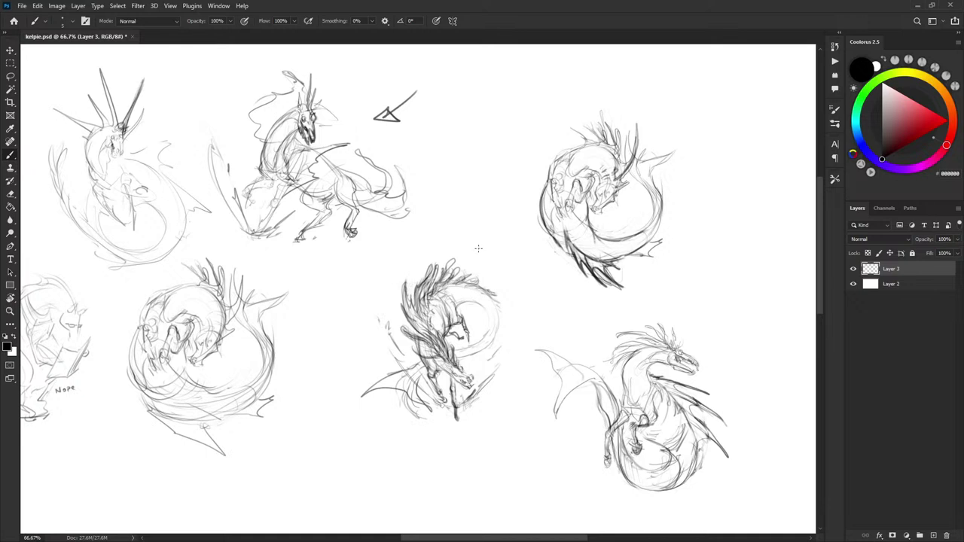
scroll(489, 231, "left", 1)
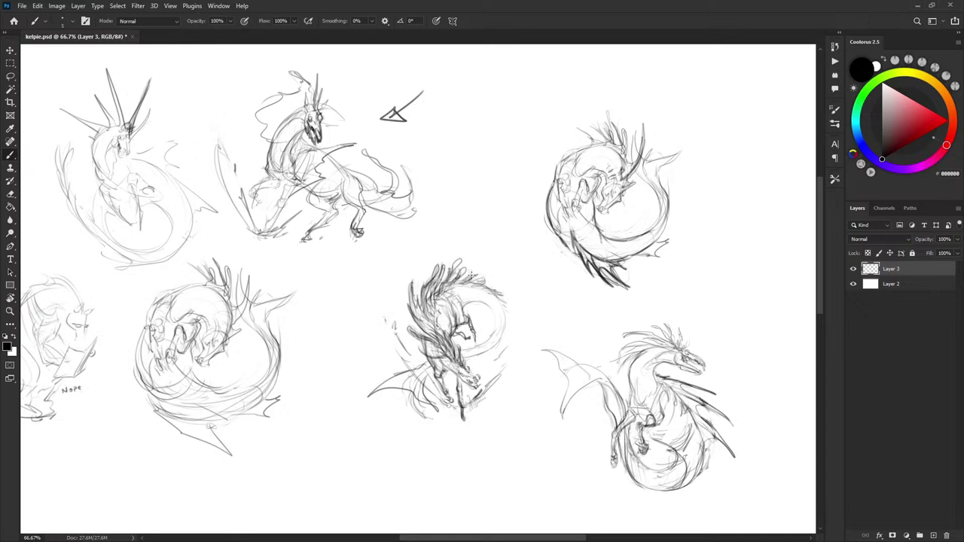
key("ctrl+z")
Copy the dark-maned diving kelpie and its lighter original sketch to a new layer and hide Layer 3
left_click_drag(502, 288, 510, 251)
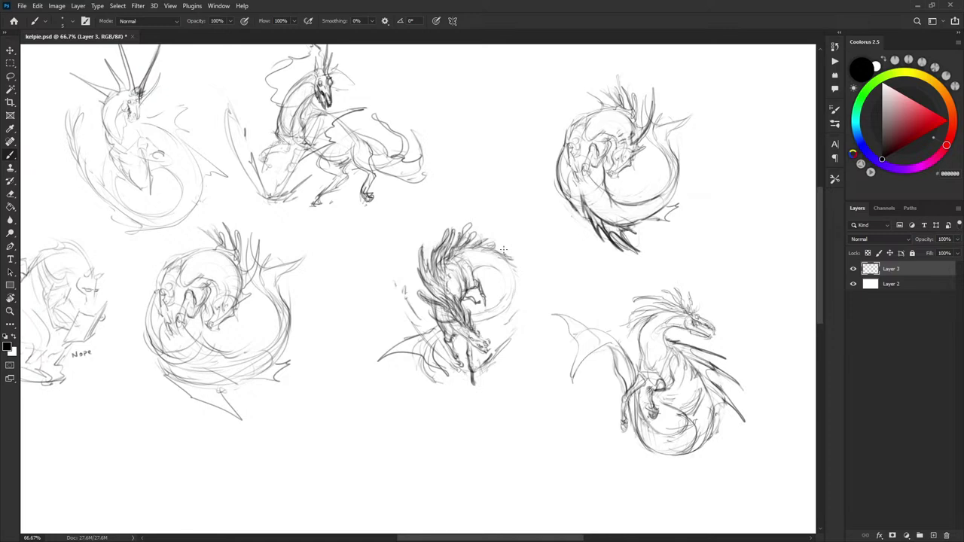
left_click_drag(542, 254, 641, 299)
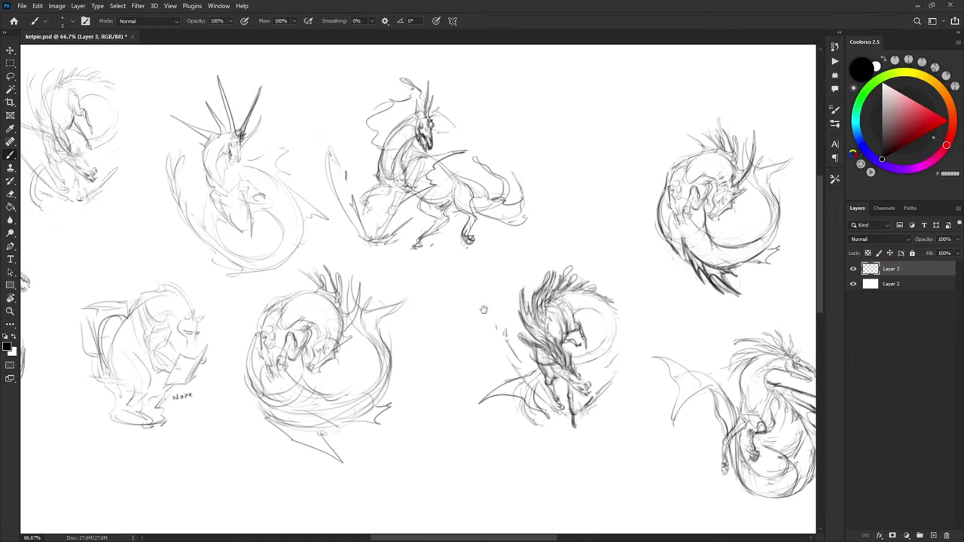
left_click_drag(482, 308, 650, 314)
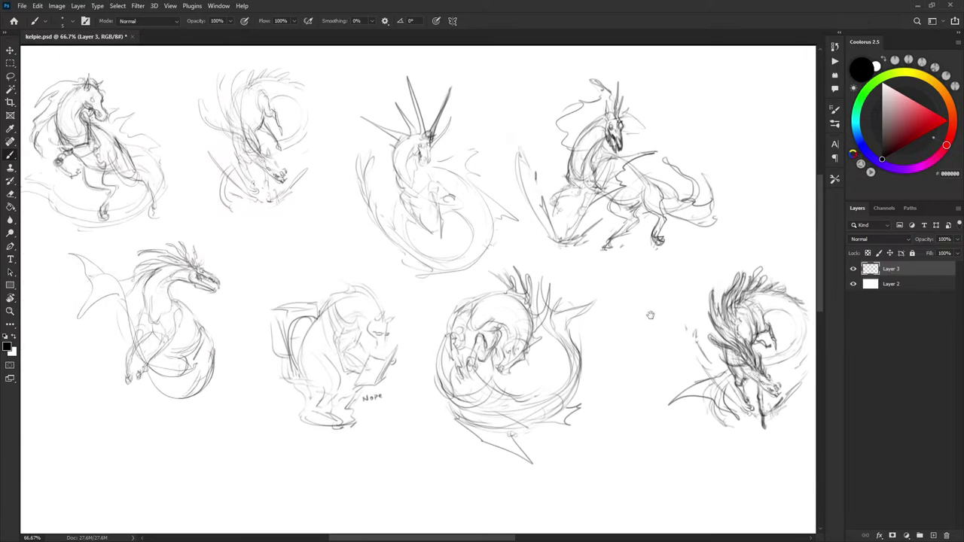
left_click_drag(650, 316, 282, 203)
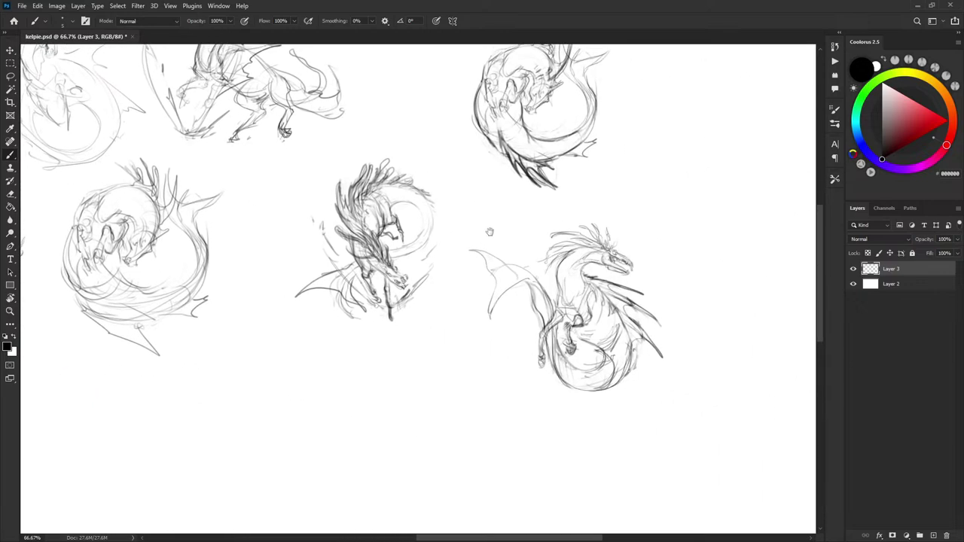
mouse_move(490, 231)
left_mouse_down()
mouse_move(716, 349)
mouse_move(673, 318)
left_mouse_up()
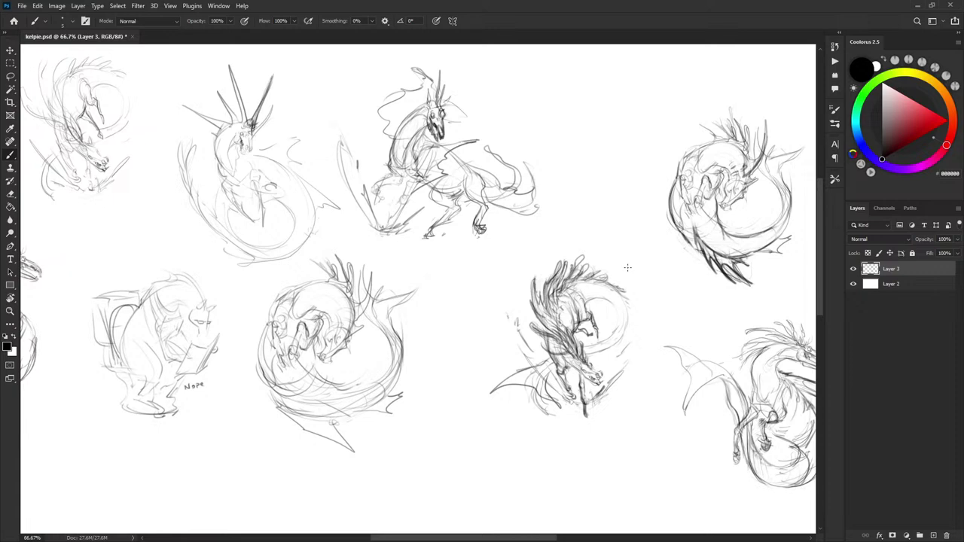
key("l")
mouse_move(510, 276)
left_mouse_down()
mouse_move(613, 437)
mouse_move(575, 237)
mouse_move(532, 249)
left_mouse_up()
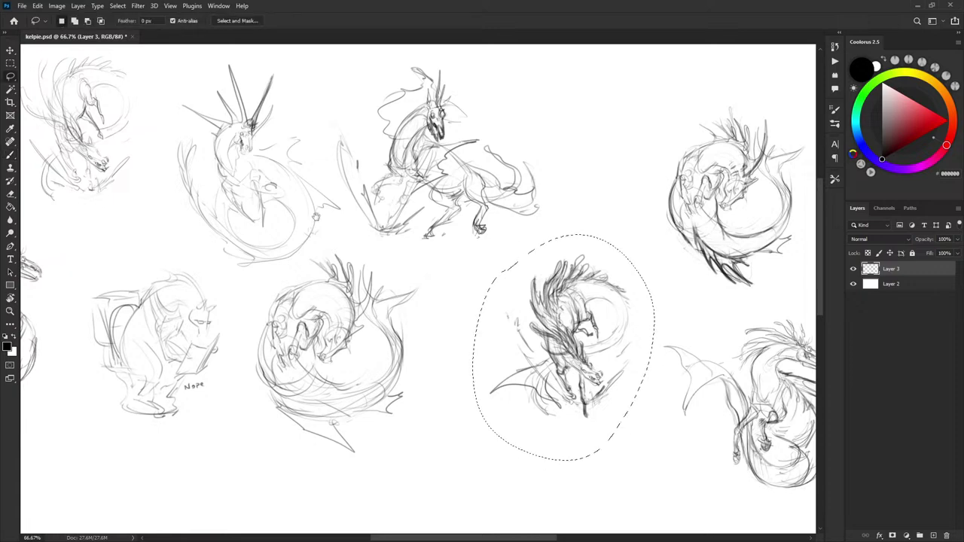
left_click_drag(315, 217, 375, 251)
mouse_move(68, 111)
left_mouse_down()
mouse_move(73, 212)
mouse_move(182, 269)
mouse_move(209, 91)
mouse_move(67, 113)
left_mouse_up()
key("ctrl+j")
left_click(853, 283)
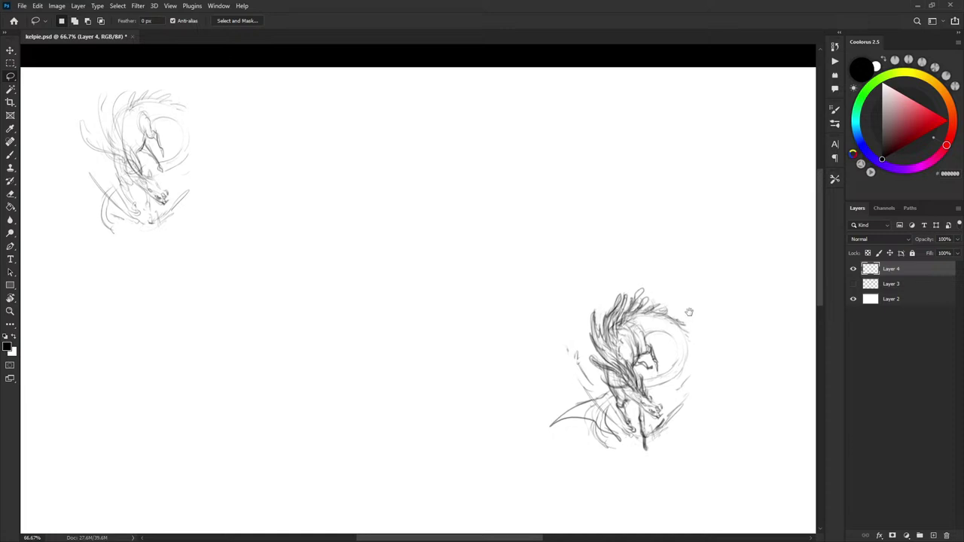
Move the dark-maned diving kelpie copy next to its lighter original sketch and deselect it
mouse_move(525, 316)
left_mouse_down()
mouse_move(594, 237)
mouse_move(584, 238)
left_mouse_up()
key("v")
mouse_move(661, 351)
left_mouse_down()
mouse_move(342, 224)
mouse_move(357, 240)
left_mouse_up()
key("ctrl+d")
Sketch long sweeping curves arching up and outward from behind the dark-maned diving kelpie's shoulder
mouse_move(434, 251)
left_mouse_down()
mouse_move(477, 252)
mouse_move(548, 278)
mouse_move(537, 267)
left_mouse_up()
key("ctrl+plus")
key("b")
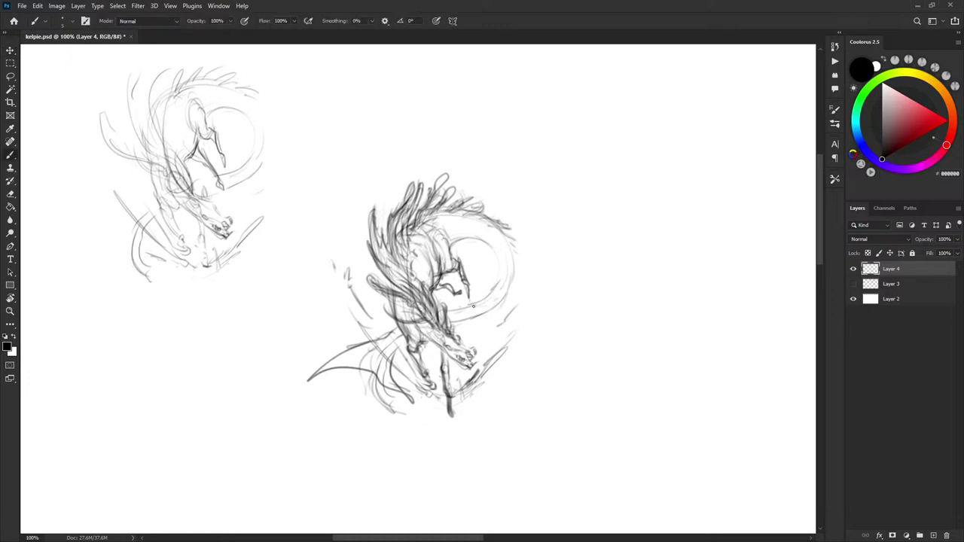
mouse_move(391, 327)
left_mouse_down()
mouse_move(308, 188)
mouse_move(320, 191)
left_mouse_up()
mouse_move(379, 169)
left_mouse_down()
mouse_move(344, 198)
mouse_move(383, 310)
left_mouse_up()
left_click_drag(316, 290, 362, 191)
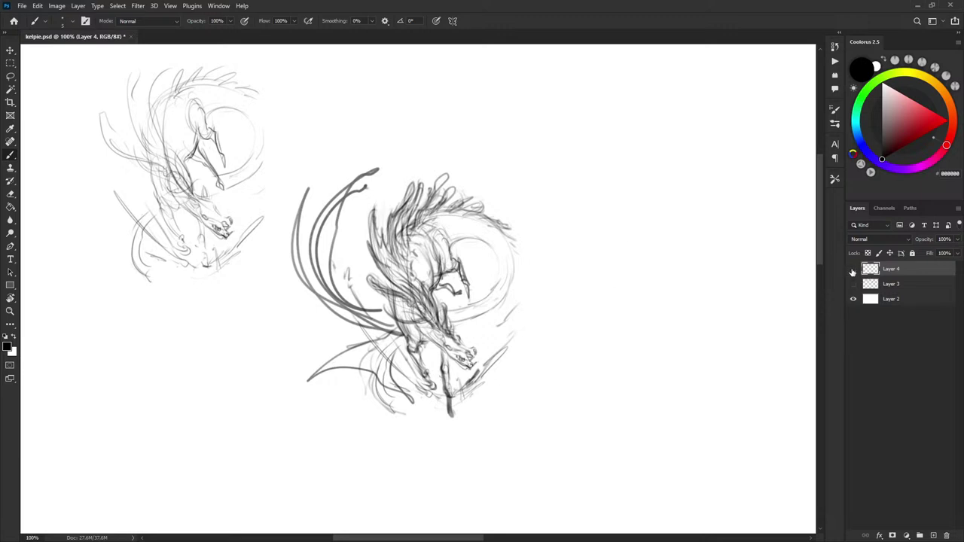
Select the dark-maned diving kelpie on Layer 4, move it farther away from its lighter original sketch and deselect it
left_click(853, 269)
left_click(854, 270)
key("l")
mouse_move(264, 269)
left_mouse_down()
mouse_move(383, 140)
mouse_move(287, 184)
left_mouse_up()
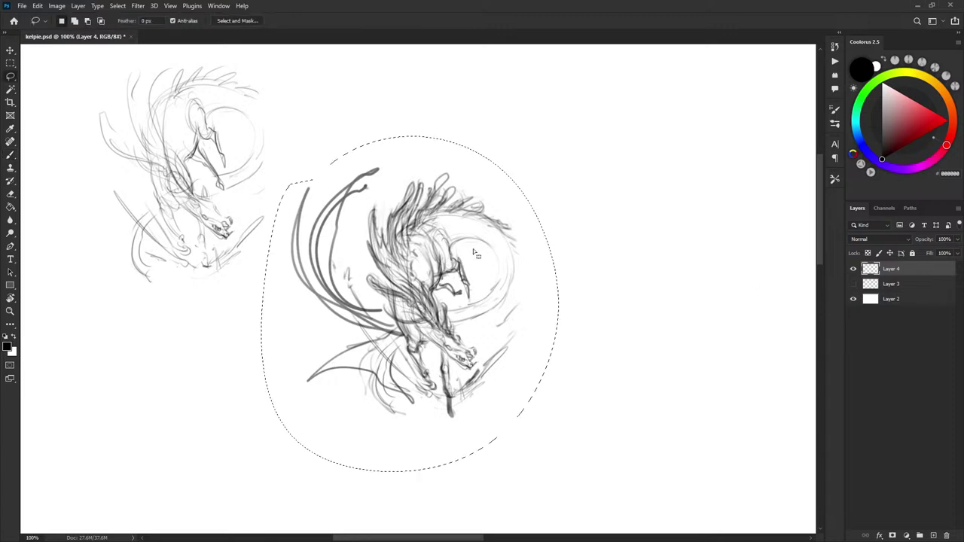
key("v")
left_click_drag(471, 278, 615, 267)
key("ctrl+d")
left_click_drag(716, 270, 619, 253)
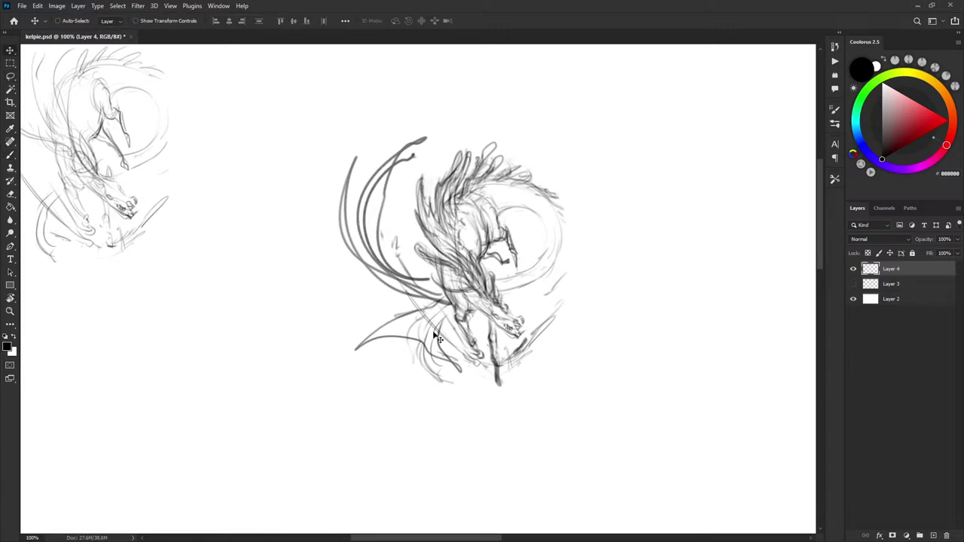
Delete the finned tail and loose curves behind the diving kelpie's front leg, then clear the selection
key("l")
left_click_drag(449, 309, 360, 309)
key("Delete")
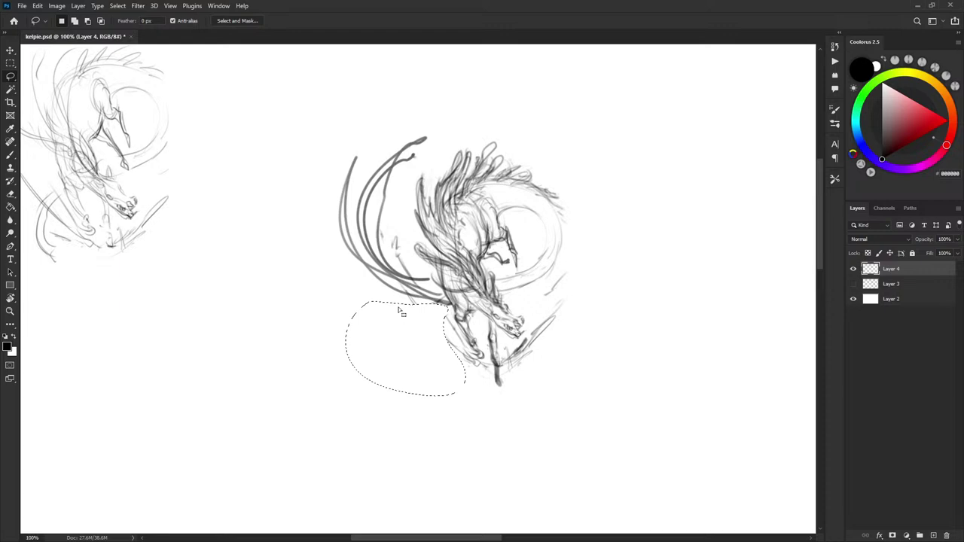
key("ctrl+d")
Compare the sketches on Layer 3 with the diving kelpie on Layer 4 by toggling the layers' visibility
left_click(854, 284)
mouse_move(765, 325)
left_mouse_down()
mouse_move(609, 304)
mouse_move(437, 218)
mouse_move(473, 242)
left_mouse_up()
left_click(854, 269)
left_click(854, 284)
left_click(854, 269)
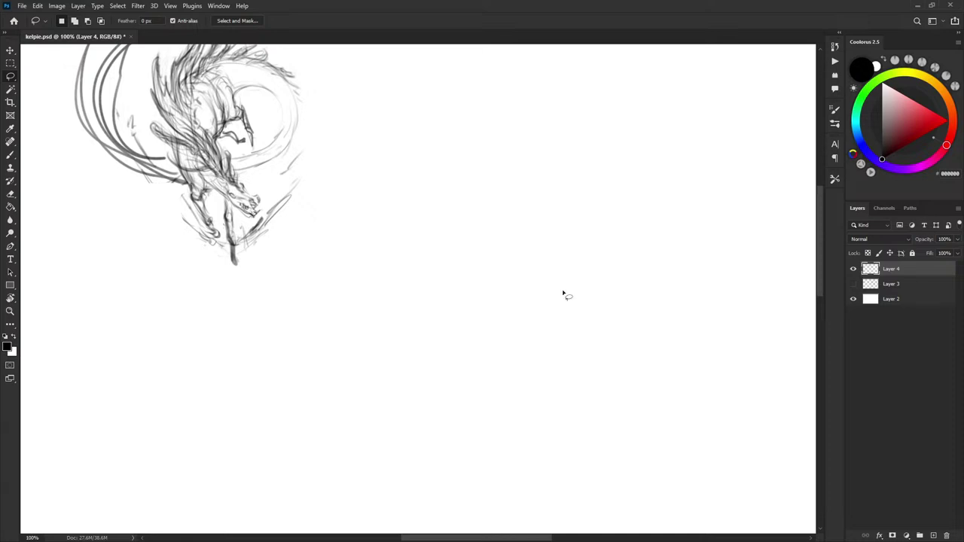
left_click_drag(415, 262, 615, 403)
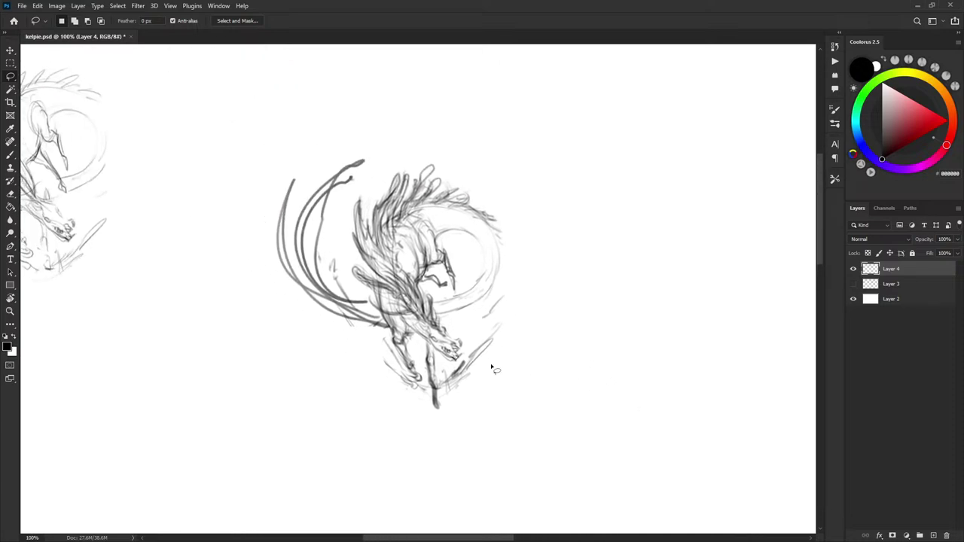
Sketch loose diagonal water strokes behind and below the diving kelpie's front legs, converging beneath its extended hoof
key("b")
mouse_move(399, 378)
left_mouse_down()
mouse_move(422, 402)
mouse_move(269, 303)
left_mouse_up()
mouse_move(370, 379)
left_mouse_down()
mouse_move(336, 355)
mouse_move(302, 314)
mouse_move(364, 360)
mouse_move(346, 334)
left_mouse_up()
mouse_move(449, 400)
left_mouse_down()
mouse_move(470, 385)
mouse_move(456, 402)
left_mouse_up()
left_click_drag(600, 300, 595, 308)
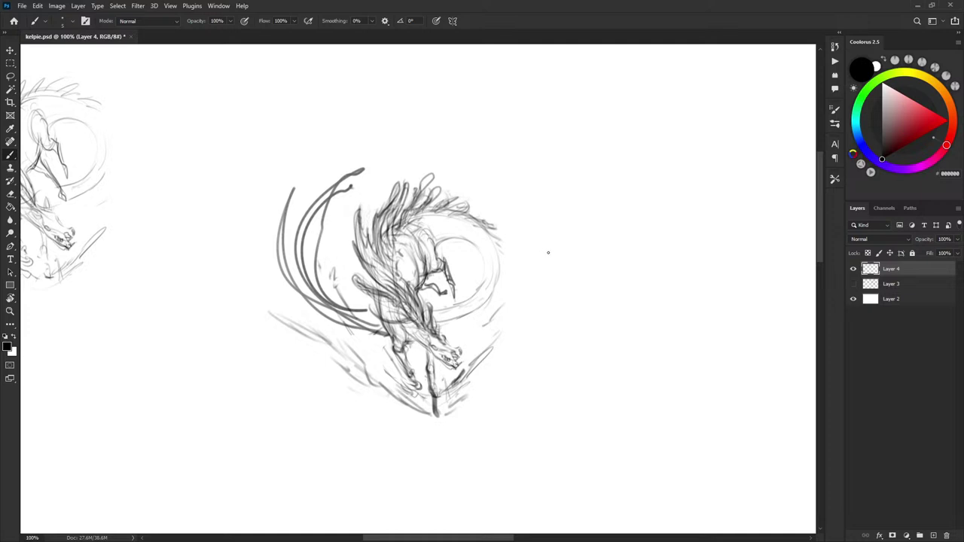
left_click_drag(539, 257, 543, 257)
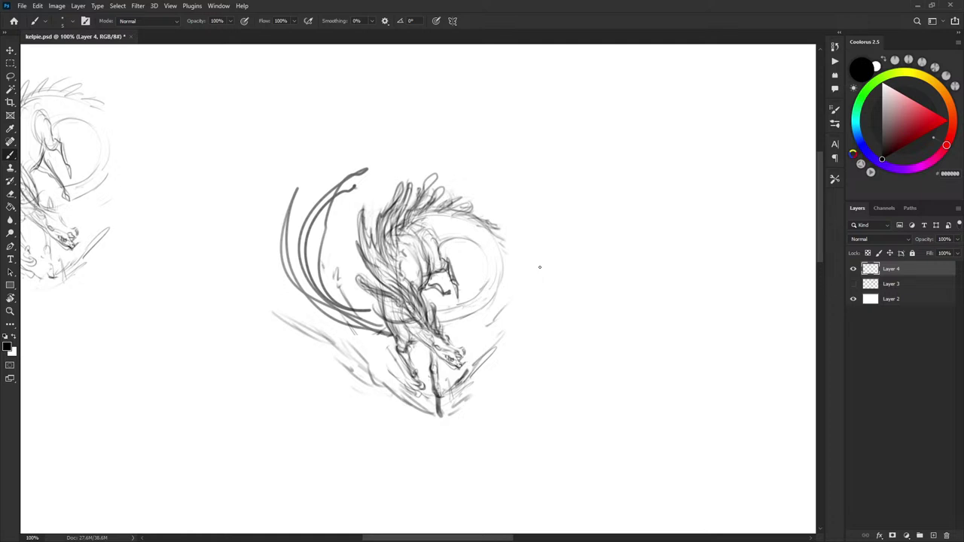
mouse_move(533, 282)
left_mouse_down()
mouse_move(564, 270)
mouse_move(560, 289)
mouse_move(563, 277)
left_mouse_up()
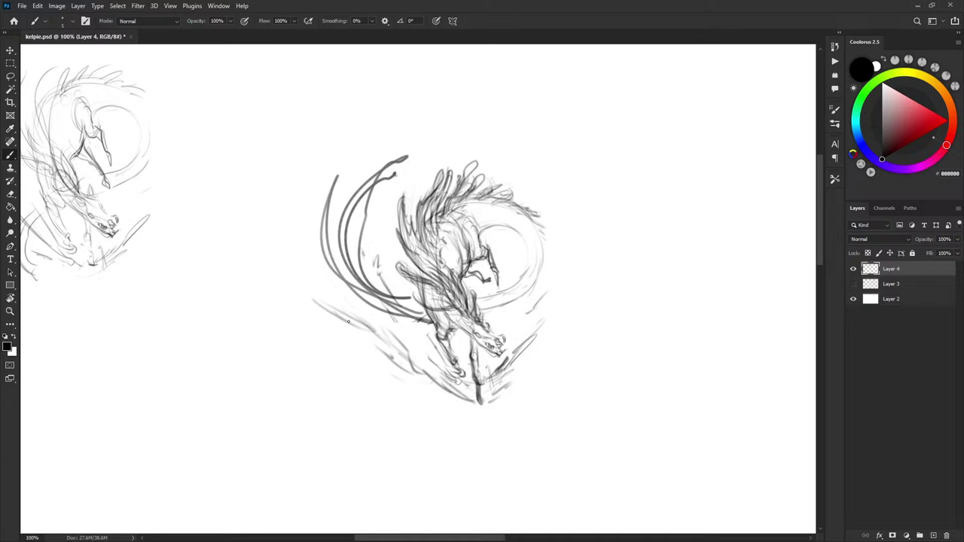
Darken the long diagonal stroke behind the diving kelpie with black, carrying it down towards the lowest hoof
left_click_drag(340, 316, 415, 368)
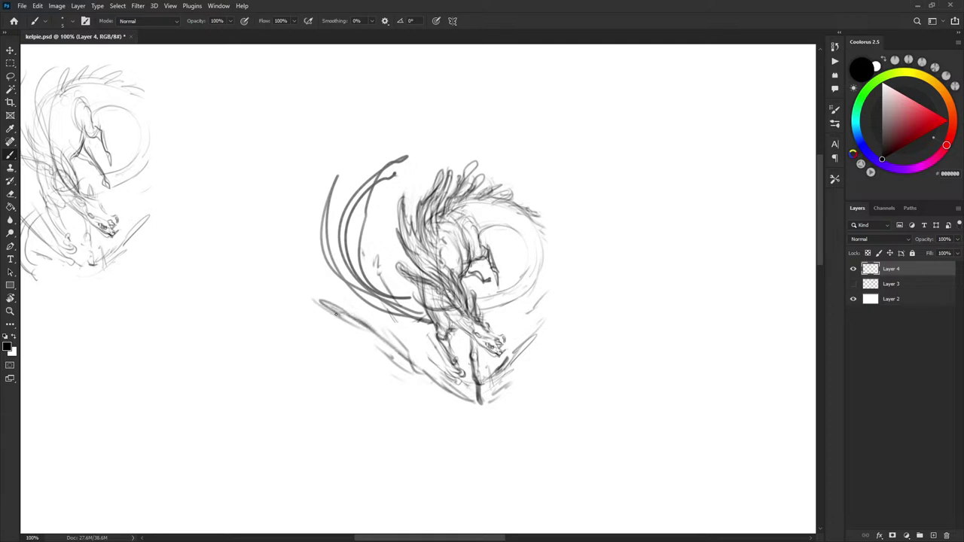
key("x")
key("x")
mouse_move(379, 326)
left_mouse_down()
mouse_move(428, 378)
mouse_move(474, 405)
mouse_move(422, 355)
mouse_move(476, 403)
left_mouse_up()
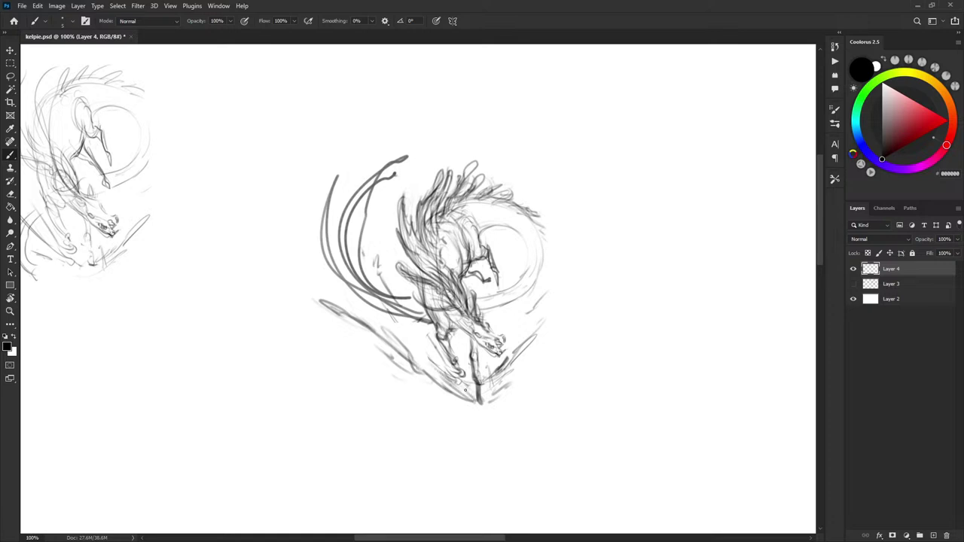
Paint out stray lines around the diving kelpie's front hoof, lower leg and muzzle with white, and save the file
key("x")
mouse_move(463, 371)
left_mouse_down()
mouse_move(439, 358)
mouse_move(466, 390)
left_mouse_up()
mouse_move(442, 346)
left_mouse_down()
mouse_move(435, 357)
mouse_move(456, 384)
left_mouse_up()
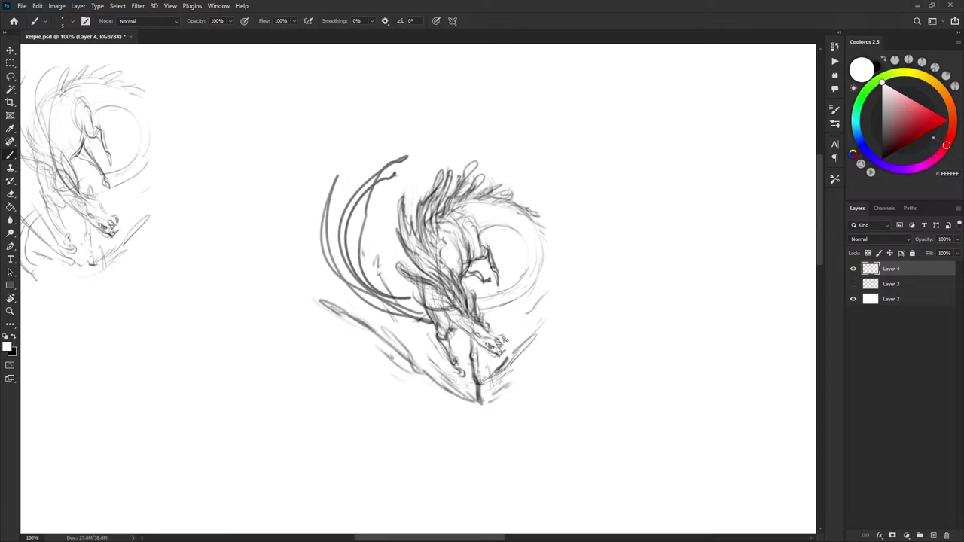
left_click_drag(507, 341, 506, 357)
key("ctrl+s")
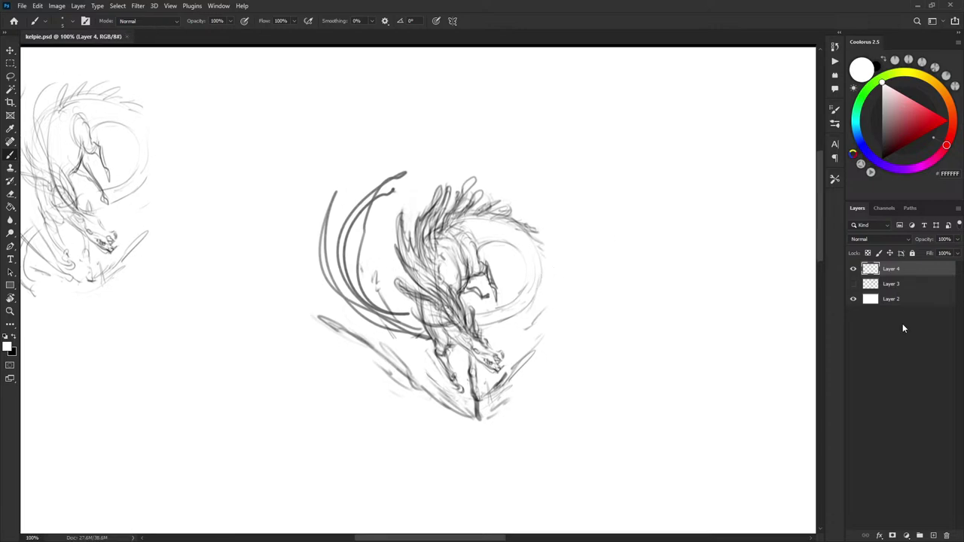
Copy the diving kelpie with the finned tail from Layer 3 to a new layer and hide Layer 3
left_click_drag(616, 347, 627, 355)
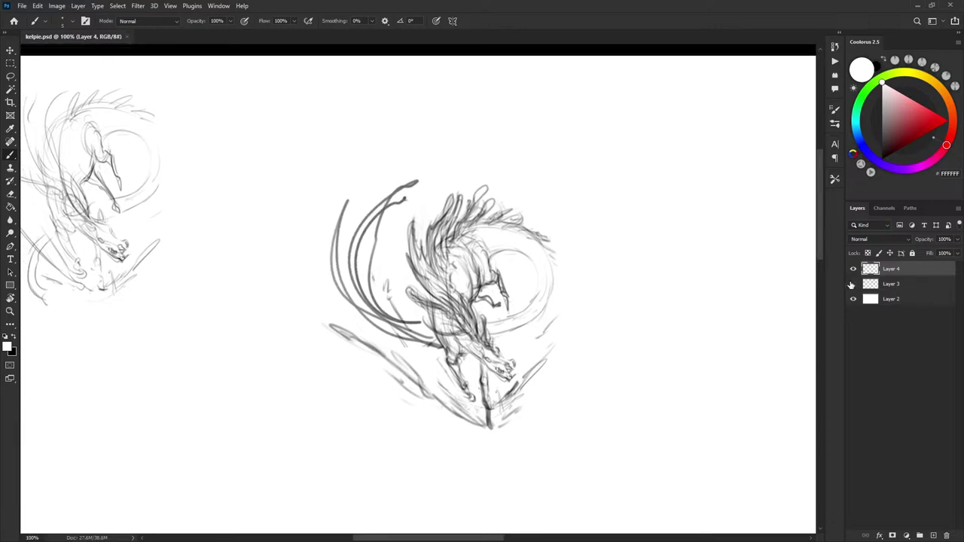
left_click(853, 285)
left_click_drag(791, 430, 489, 279)
key("l")
mouse_move(474, 231)
left_mouse_down()
mouse_move(640, 364)
mouse_move(497, 228)
left_mouse_up()
left_click(895, 284)
key("ctrl+j")
left_click(854, 299)
left_click_drag(615, 325, 654, 335)
Move the copied fin-tailed diving kelpie beside the version with the long sweeping curves
key("v")
mouse_move(601, 400)
left_mouse_down()
mouse_move(493, 181)
mouse_move(498, 205)
left_mouse_up()
left_click_drag(538, 255, 685, 376)
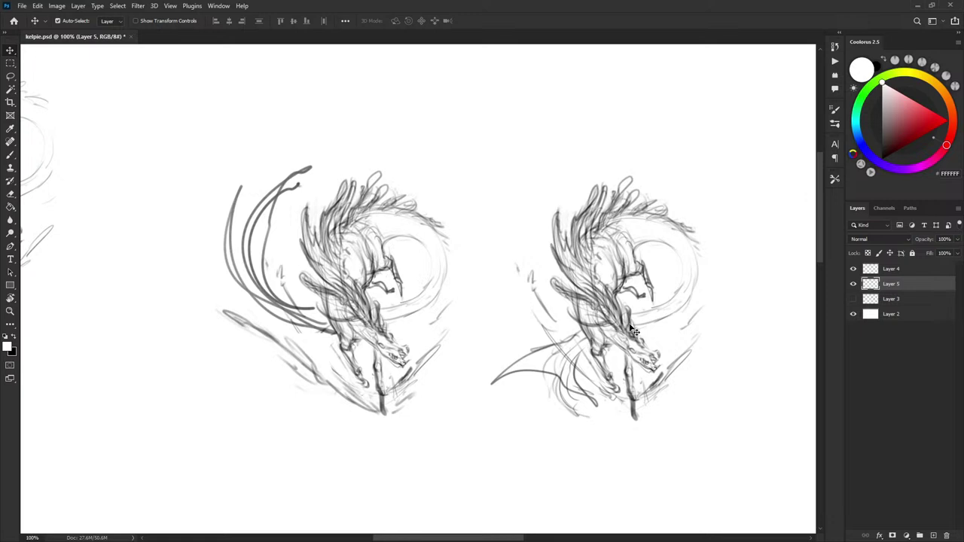